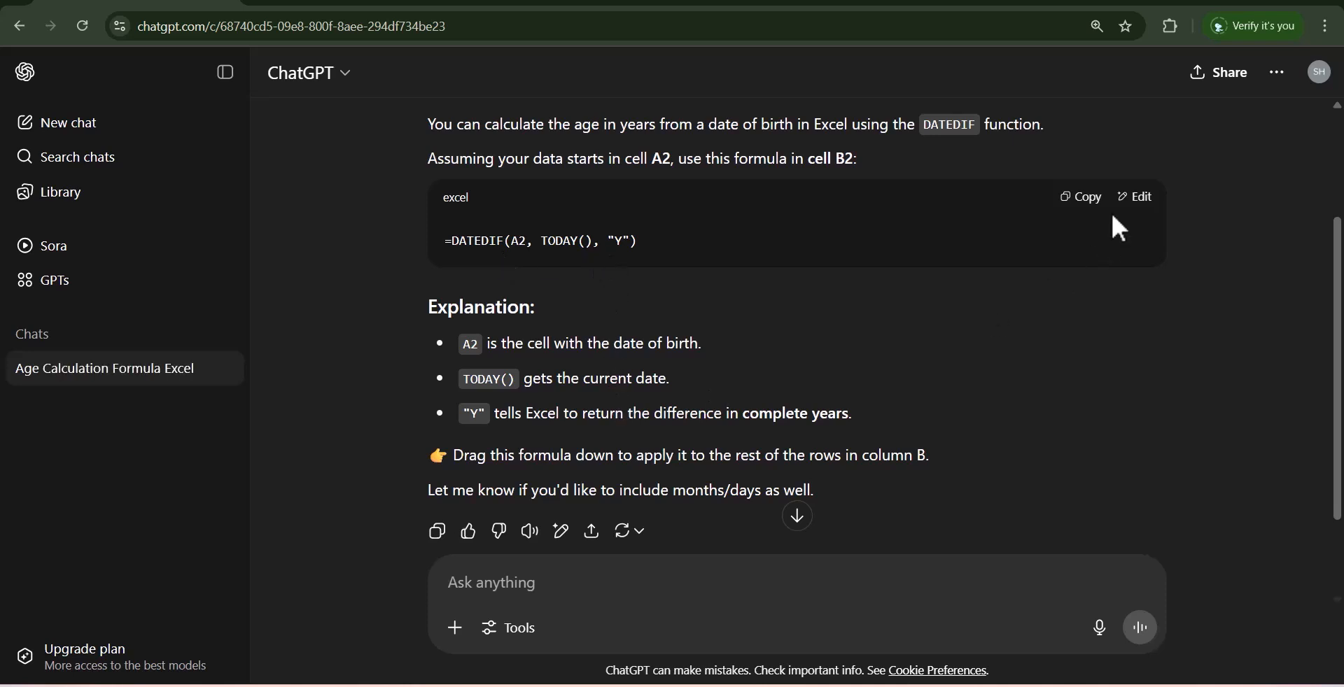
Step: Copy the formula =DATEDIF(A2, TODAY(), "Y"), switch to Excel, paste it into B2 of the Age sheet and fill it down to B4
left_click(1090, 198)
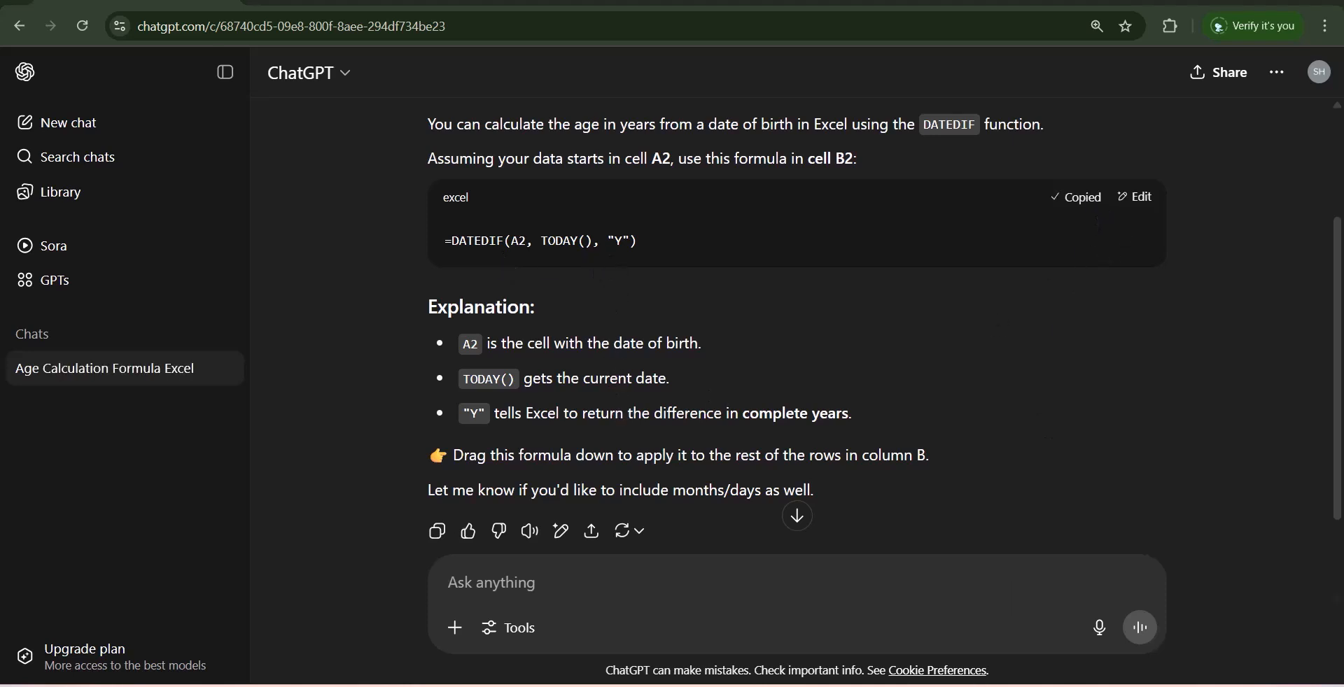
left_click(833, 684)
left_click(182, 224)
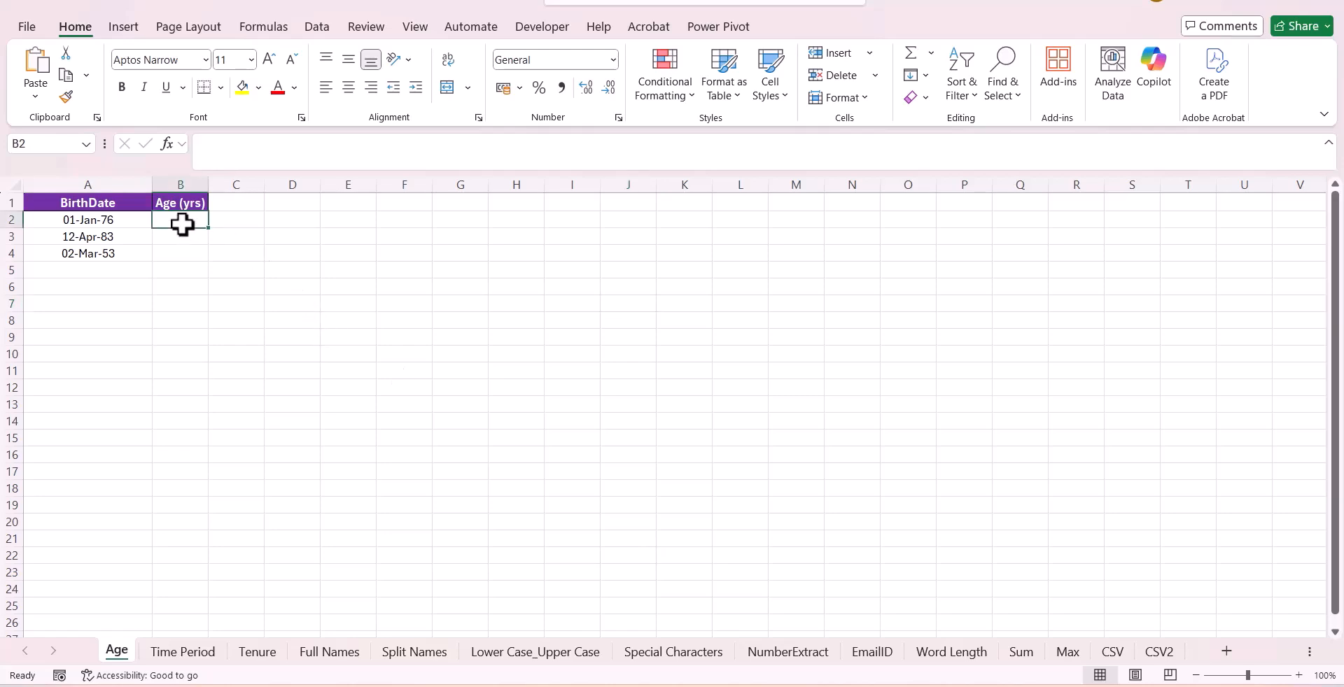
key("ctrl+v")
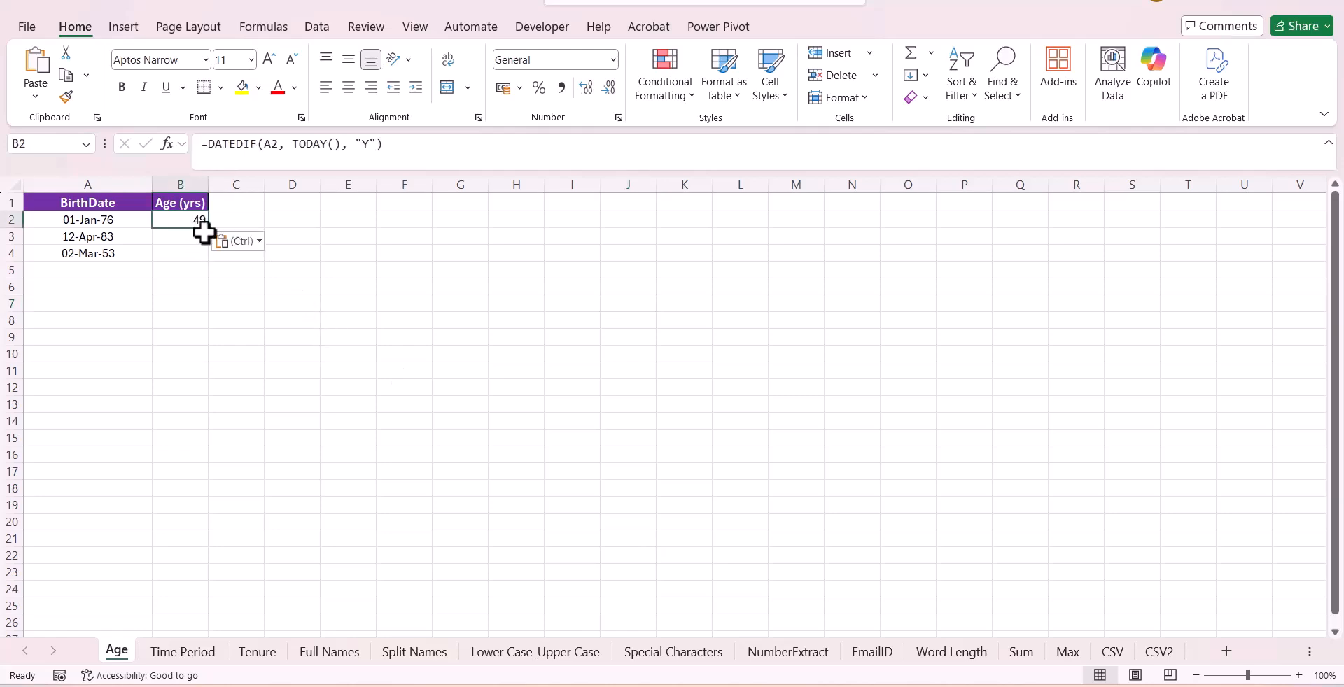
left_click_drag(208, 228, 210, 261)
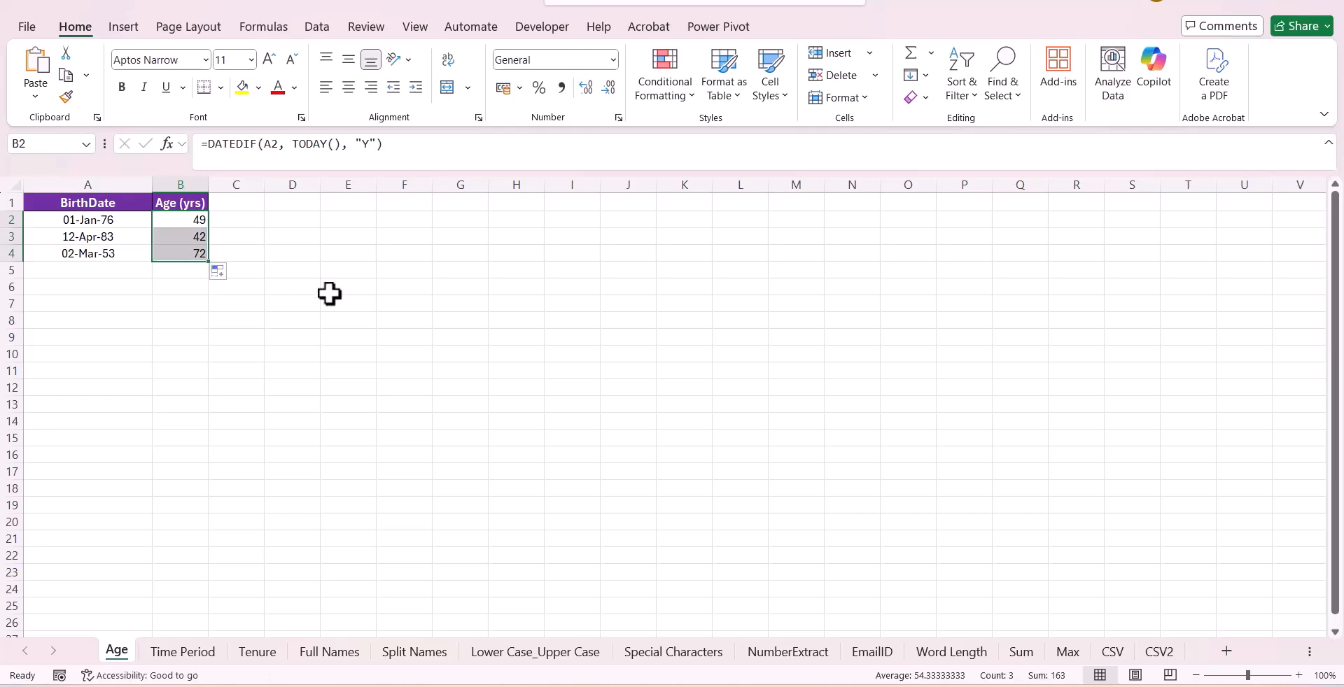
left_click(329, 294)
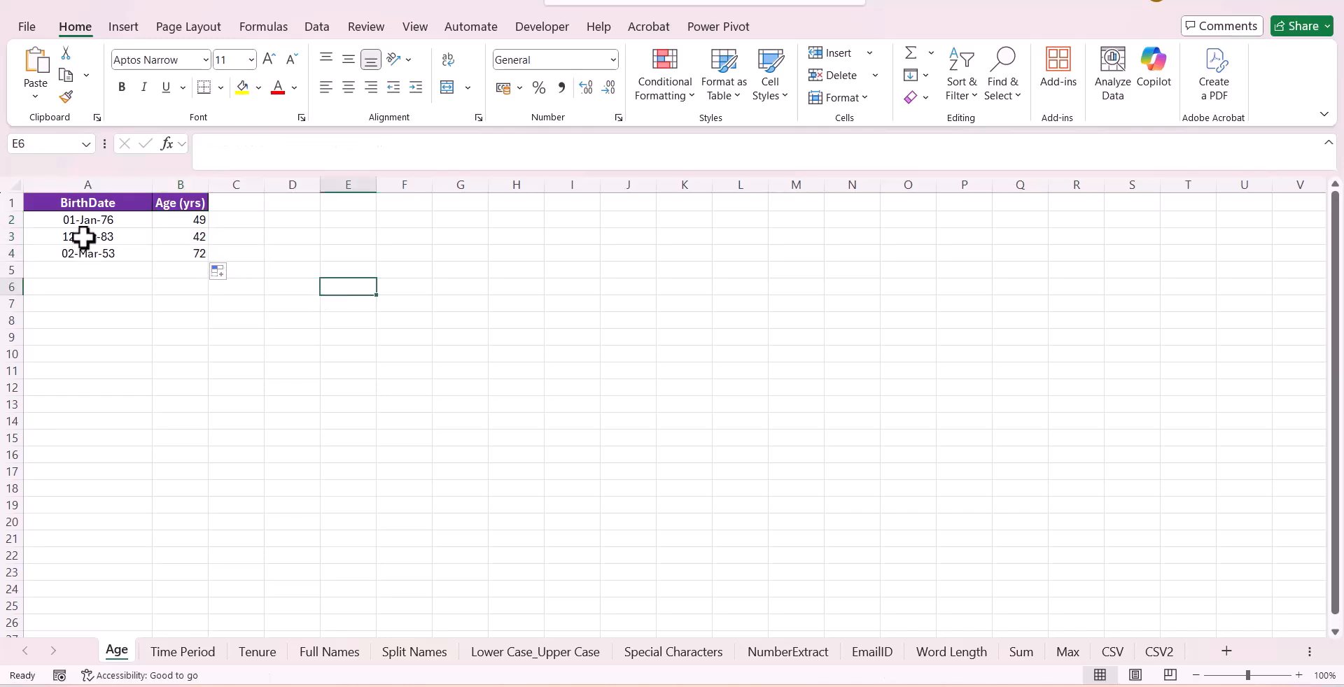
left_click(202, 221)
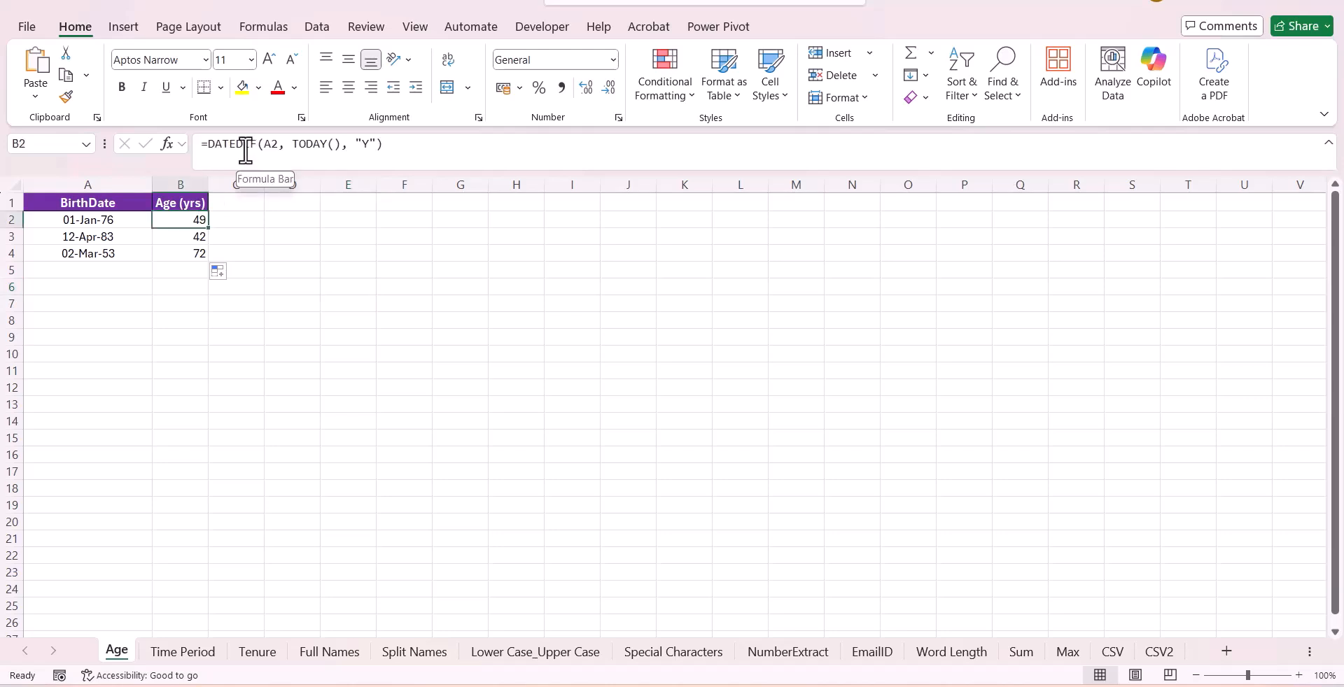
Step: Open the Time Period sheet, then ask ChatGPT for a formula giving the period between column A and B dates in years, months and days
left_click(185, 653)
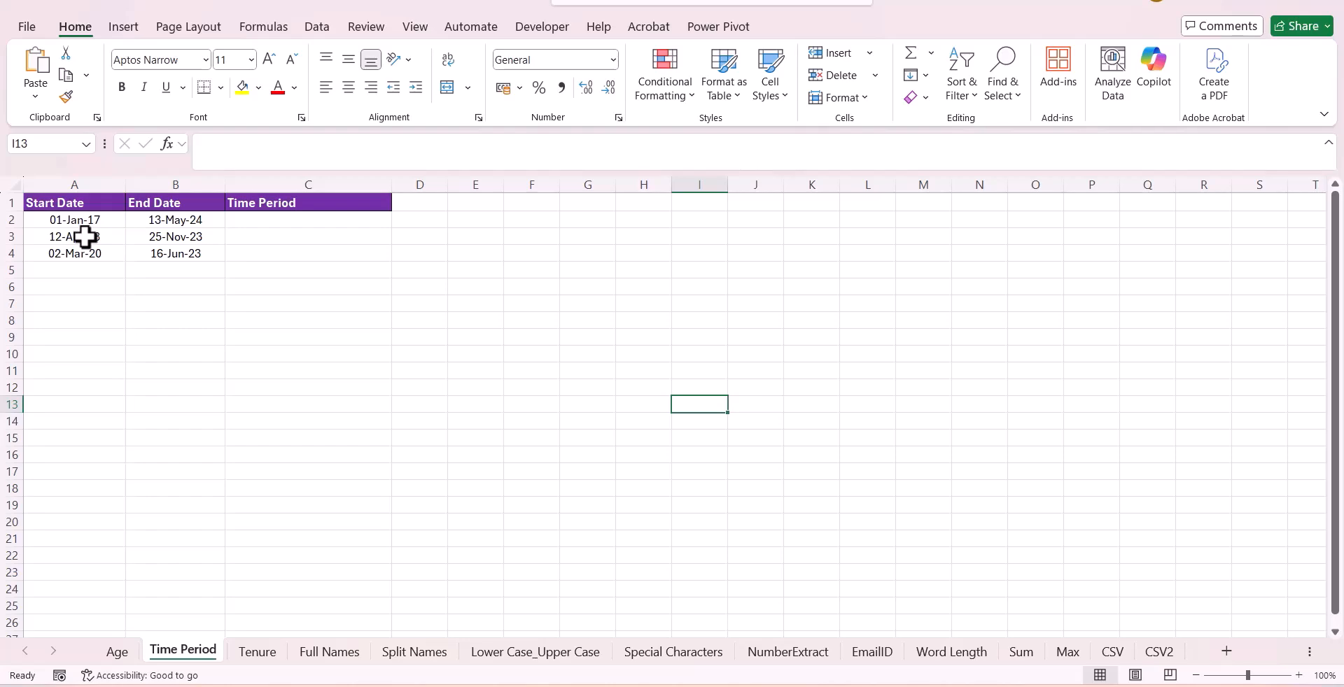
key("alt+Tab")
left_click(571, 372)
key("ctrl+v")
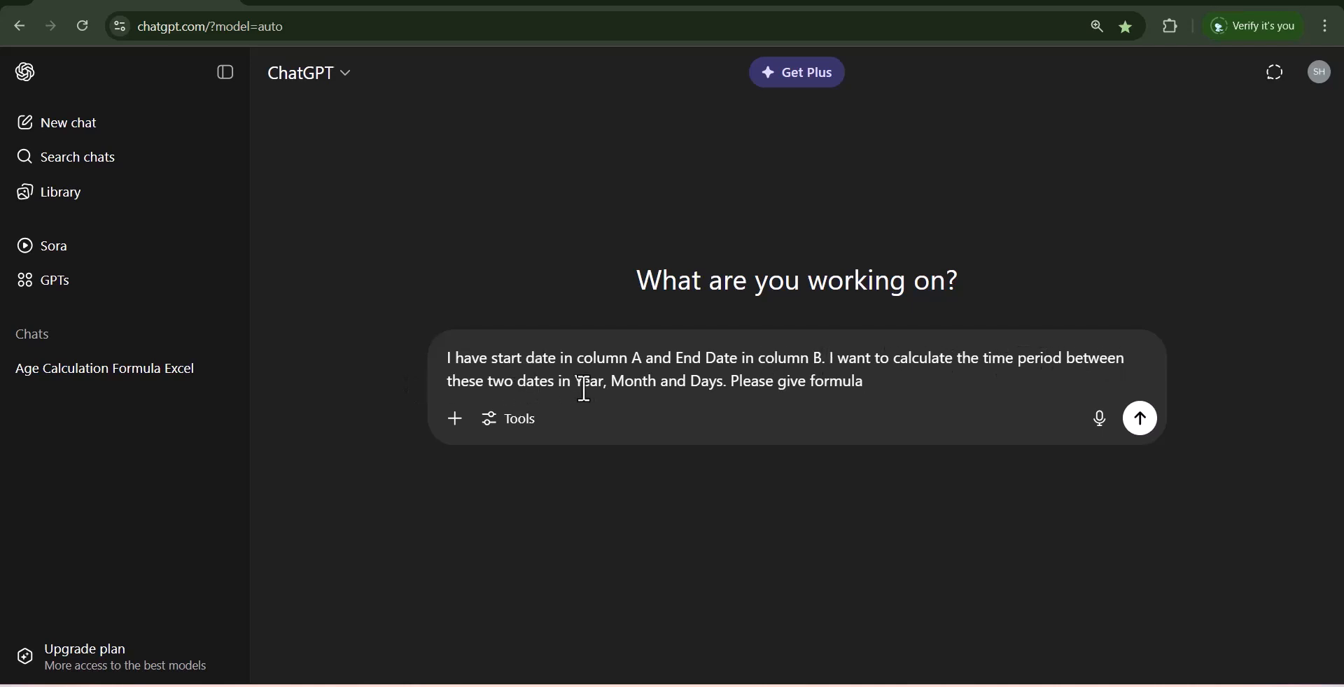
left_click(1141, 420)
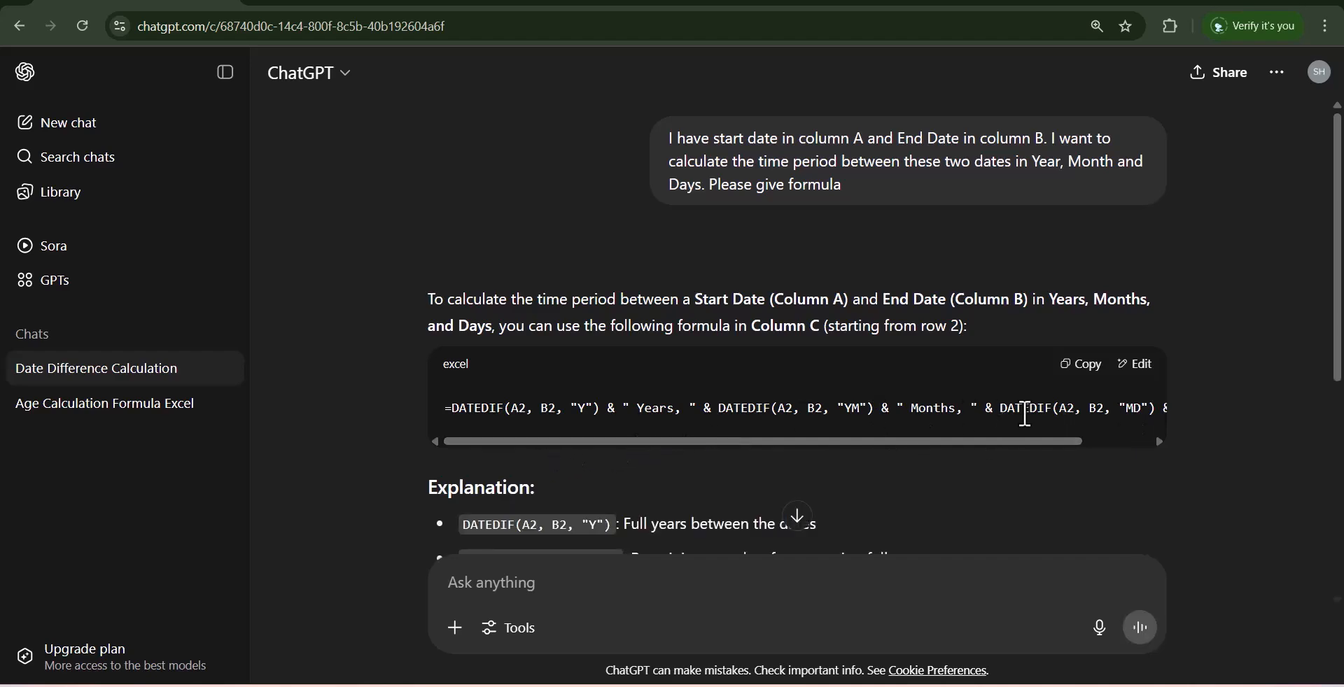
Step: Review the answer's explanation and example, and copy the DATEDIF formula for years, months and days between A2 and B2
scroll(1012, 441, "down", 3)
scroll(1002, 448, "down", 3)
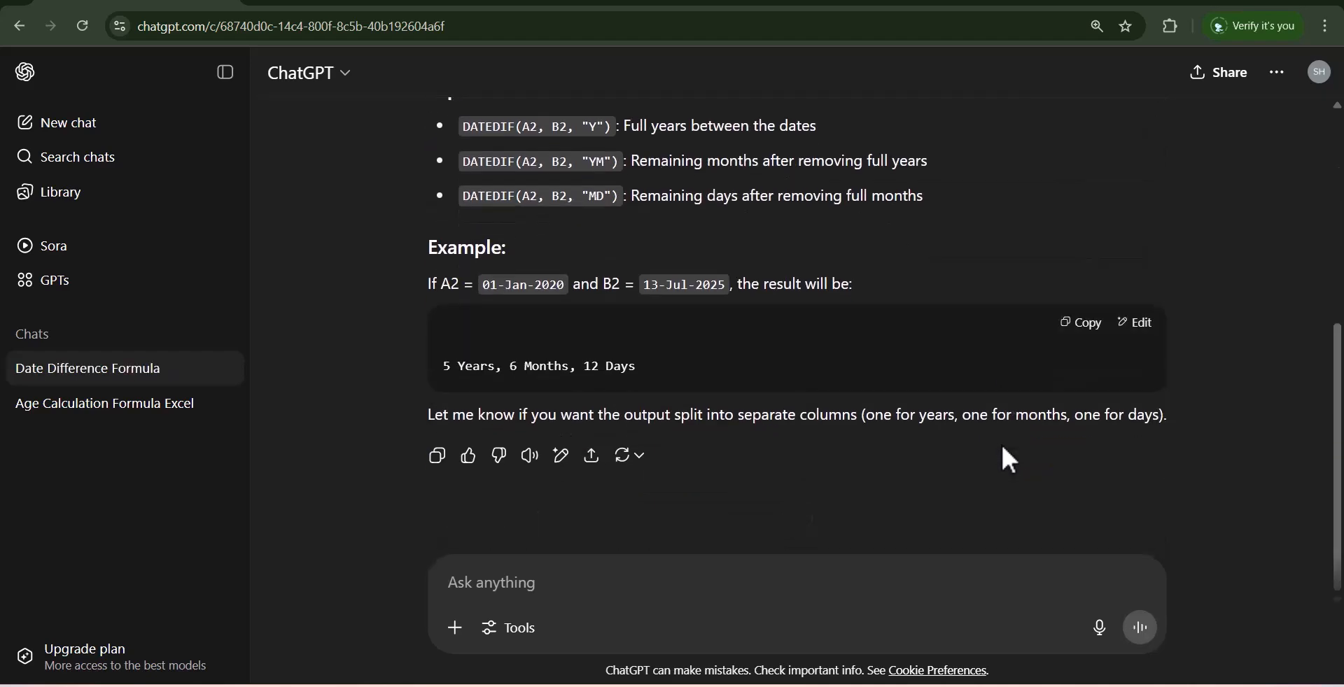
scroll(1002, 448, "up", 5)
left_click(1081, 369)
Step: Switch to Excel, paste the copied DATEDIF formula into C2 of the Time Period sheet and fill it down to C4
key("alt+Tab")
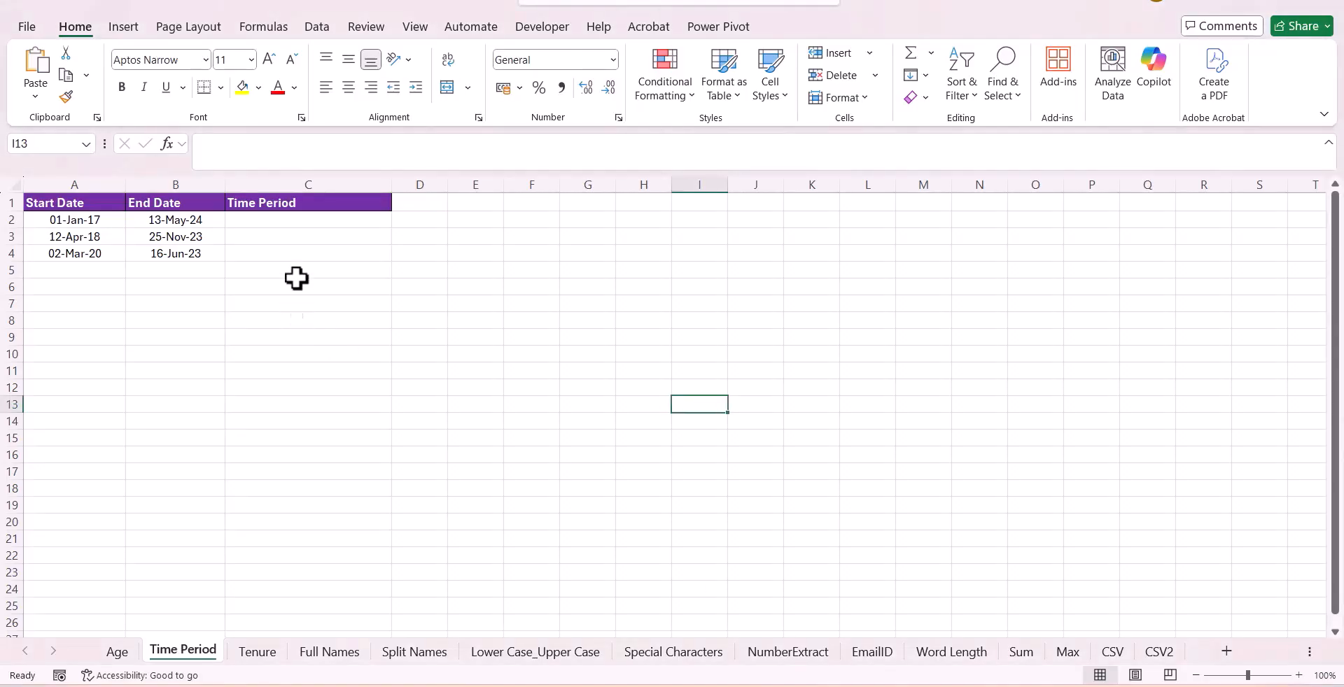
left_click(293, 222)
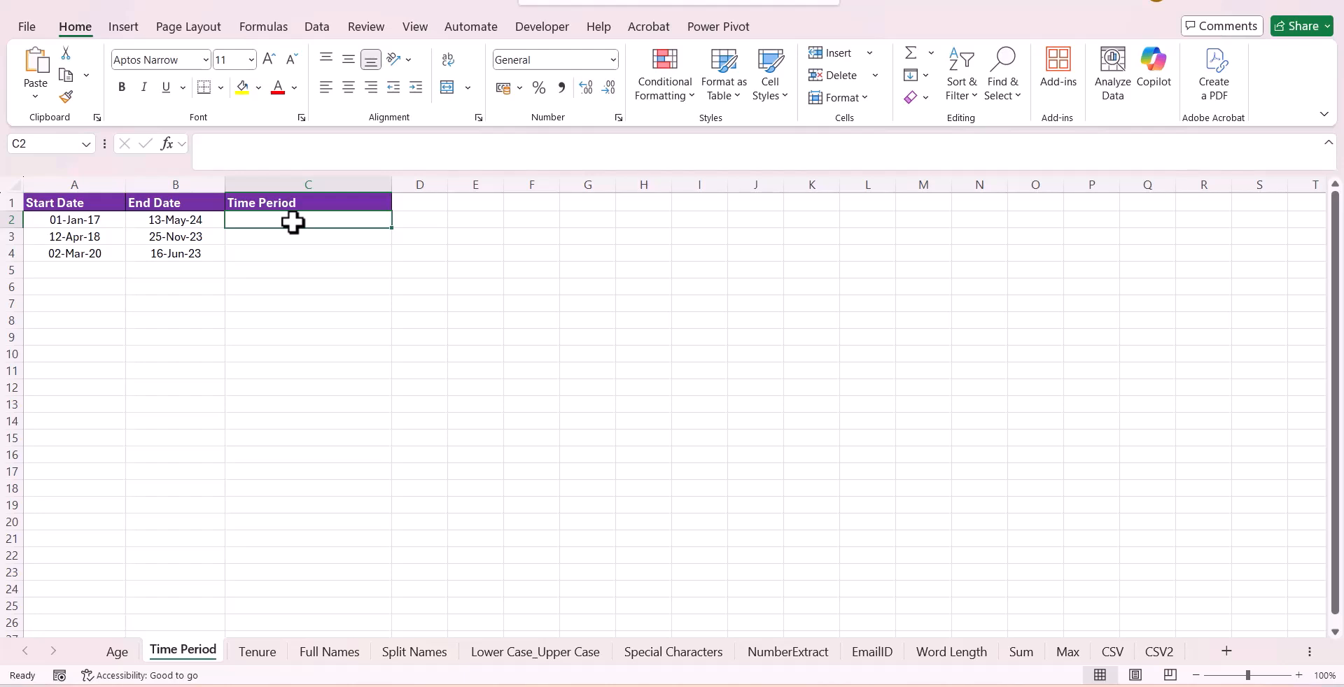
key("ctrl+v")
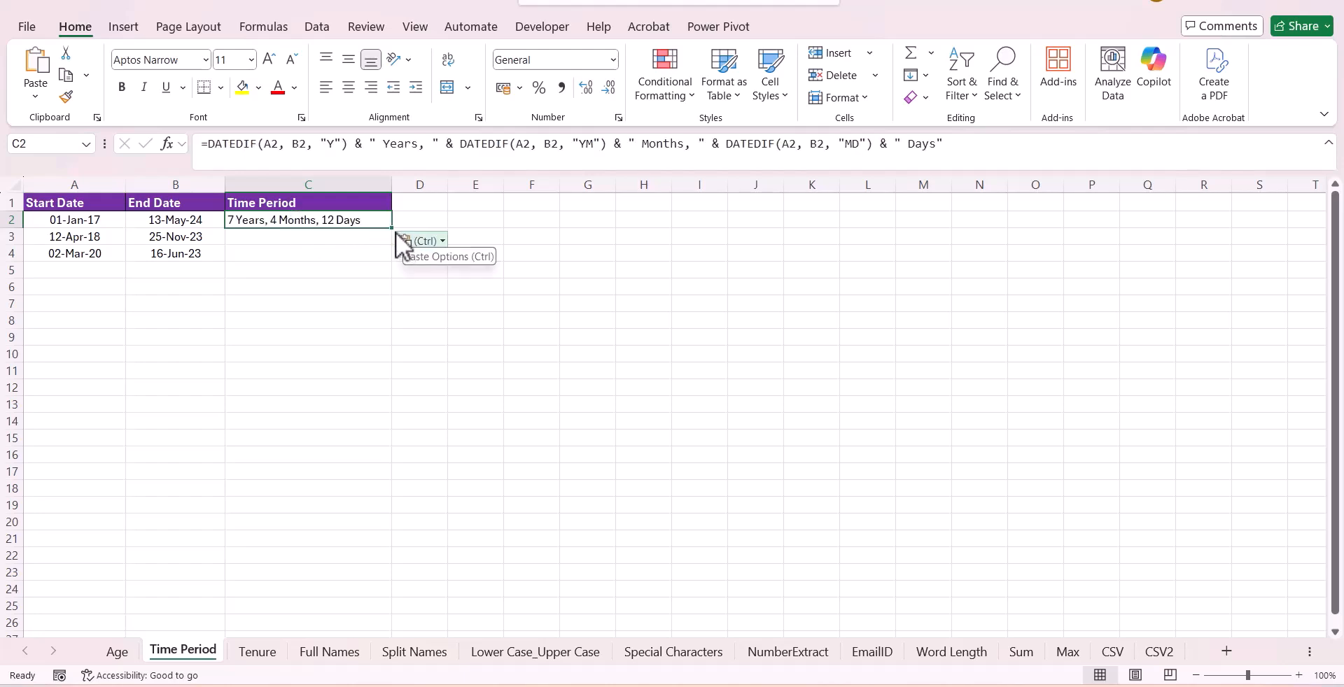
left_click_drag(392, 229, 398, 260)
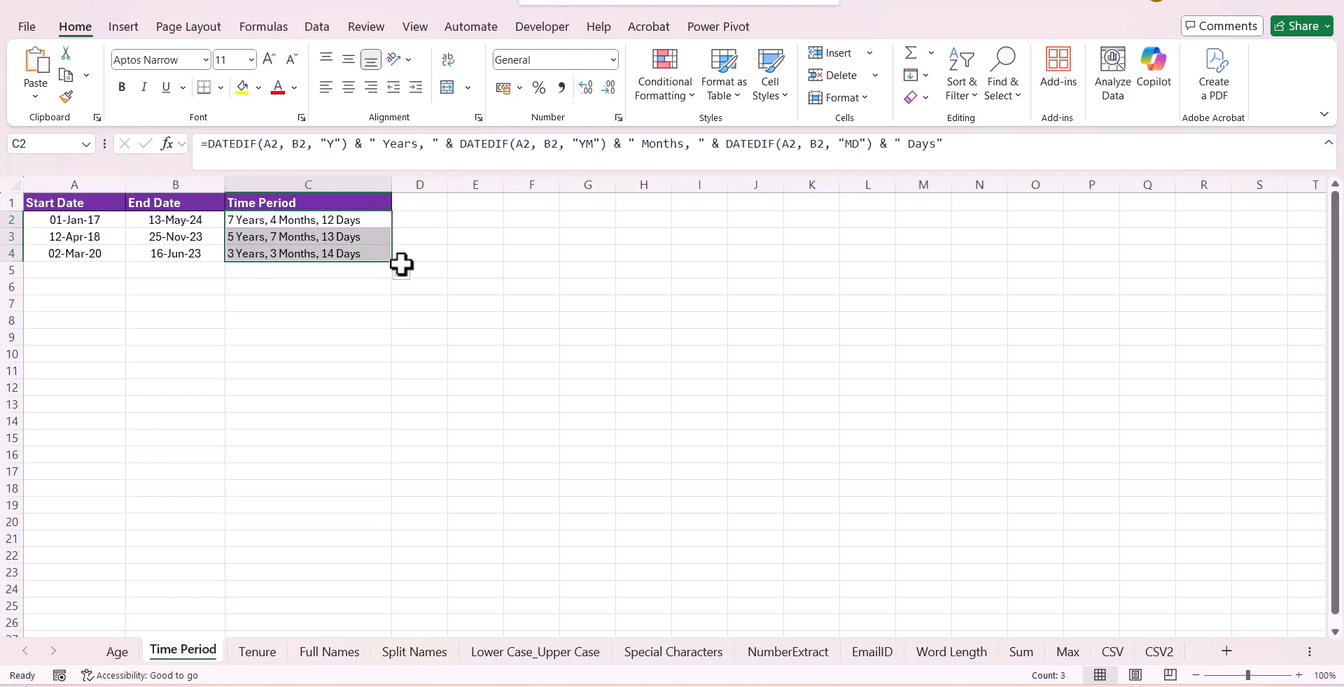
left_click(442, 404)
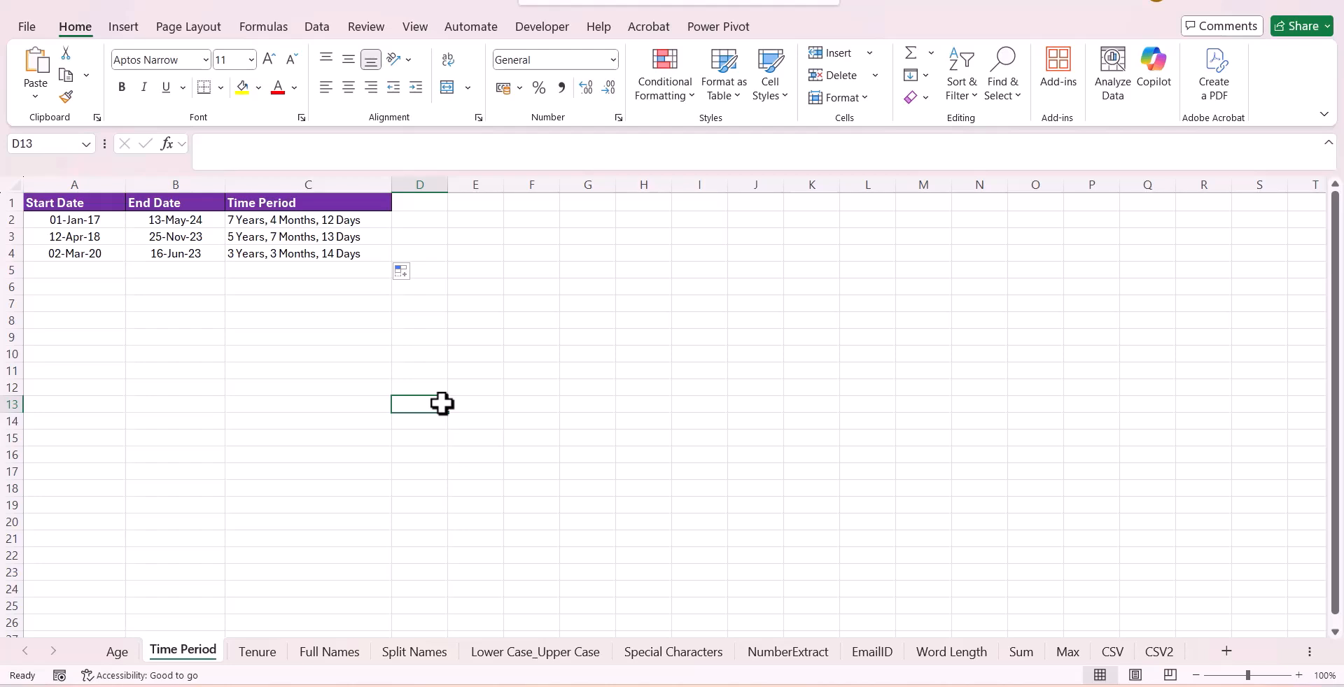
Step: Open the Tenure sheet and ask ChatGPT for a years, month and days formula from start date to end date, or today if blank
left_click(260, 651)
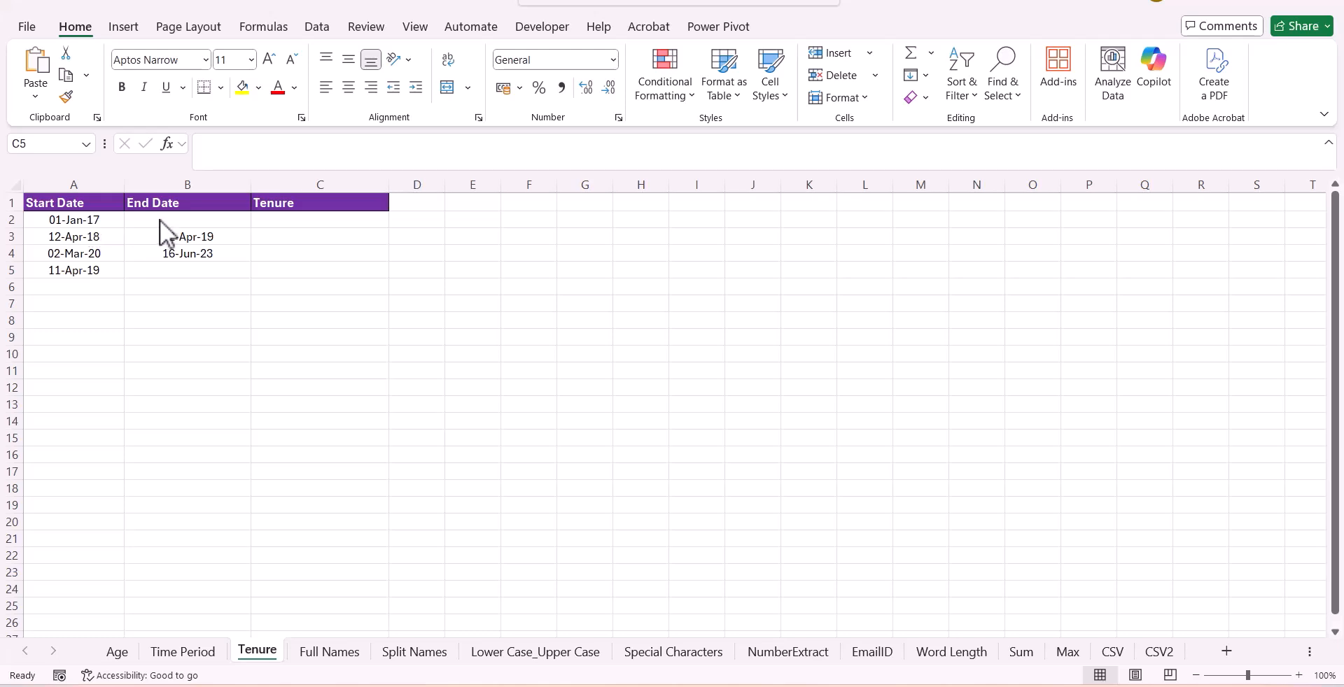
key("alt+Tab")
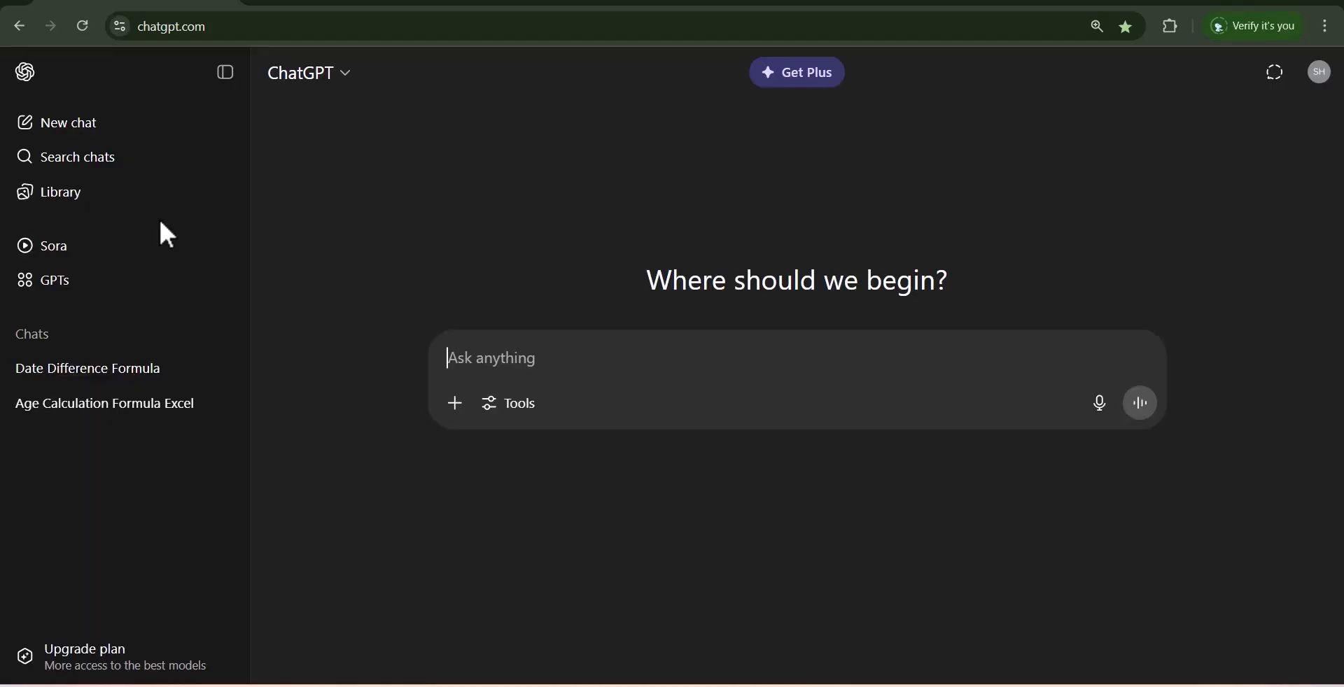
key("ctrl+v")
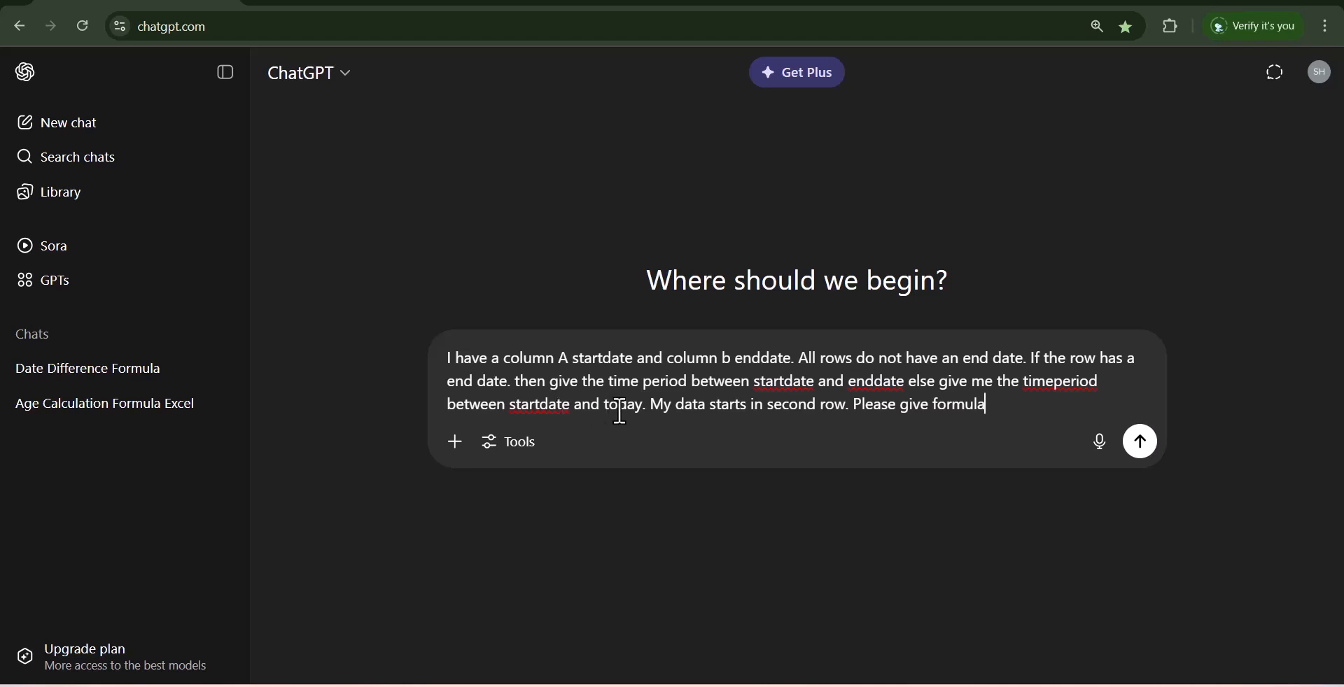
type("in years , month and days")
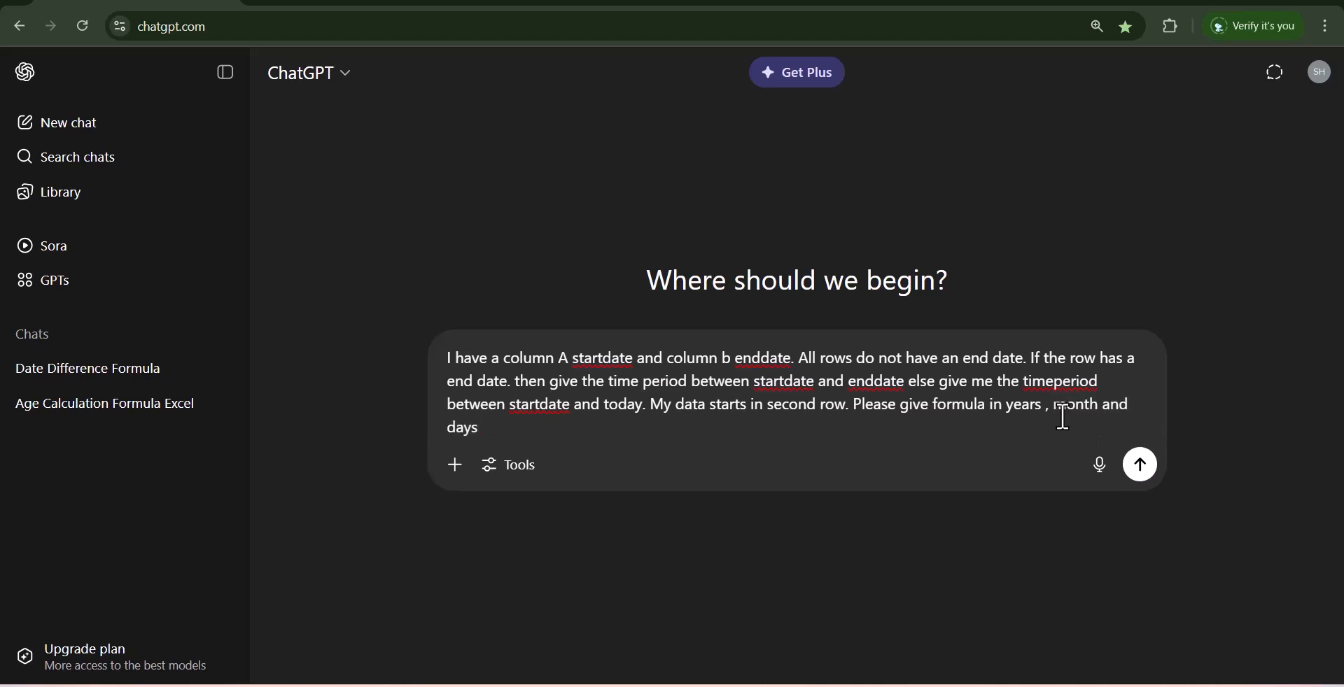
key("Return")
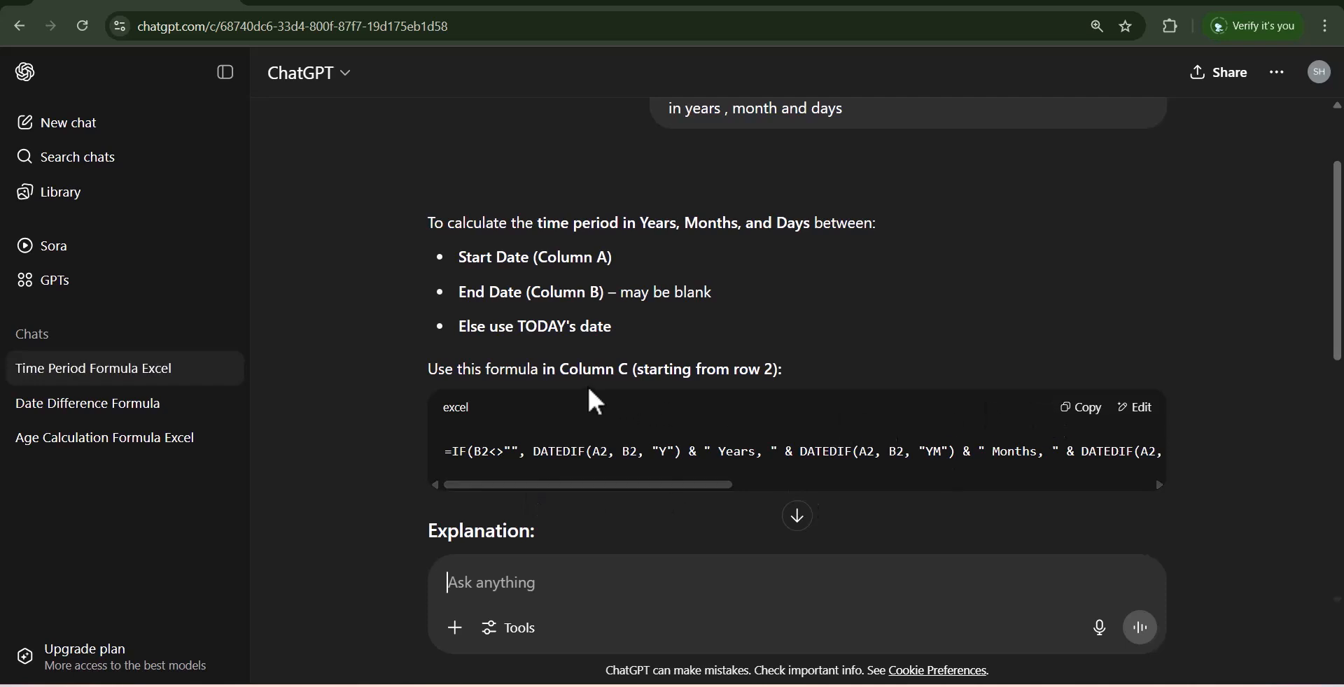
Step: Copy the suggested IF/DATEDIF formula, switch to Excel, paste it into C2 of the Tenure sheet and fill it down to C5
left_click(1087, 413)
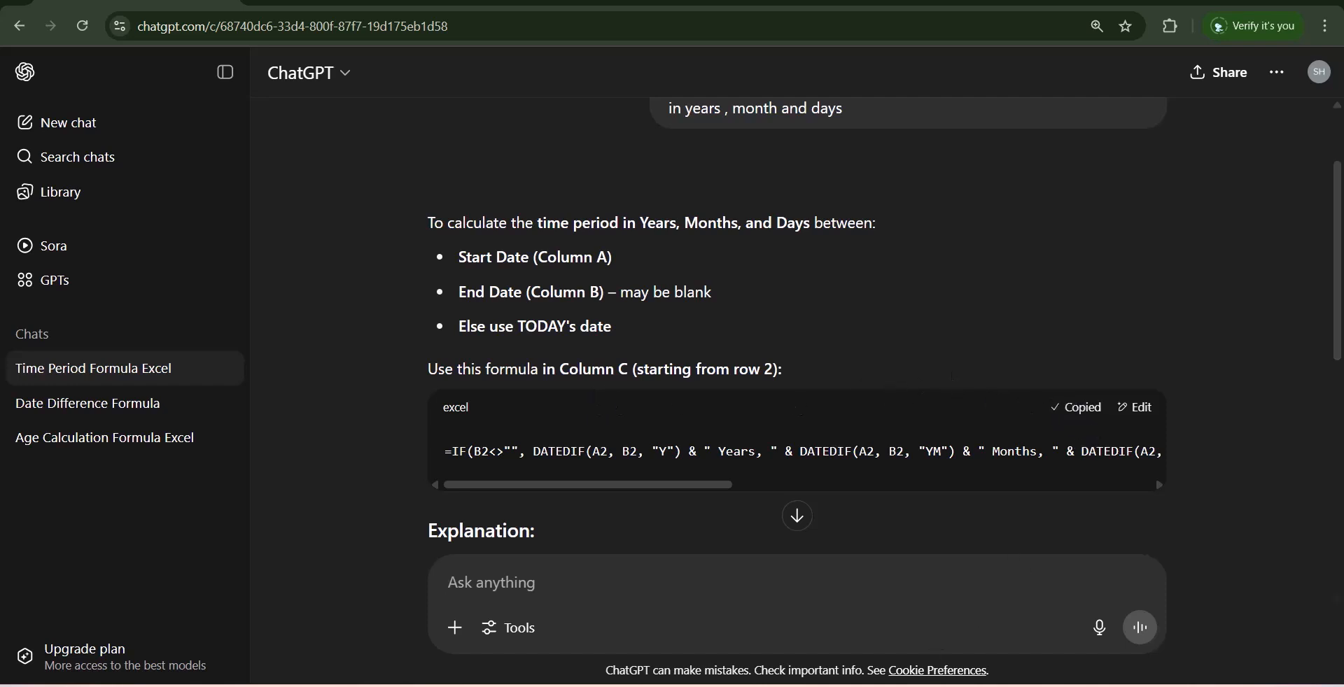
key("alt+Tab")
left_click(354, 222)
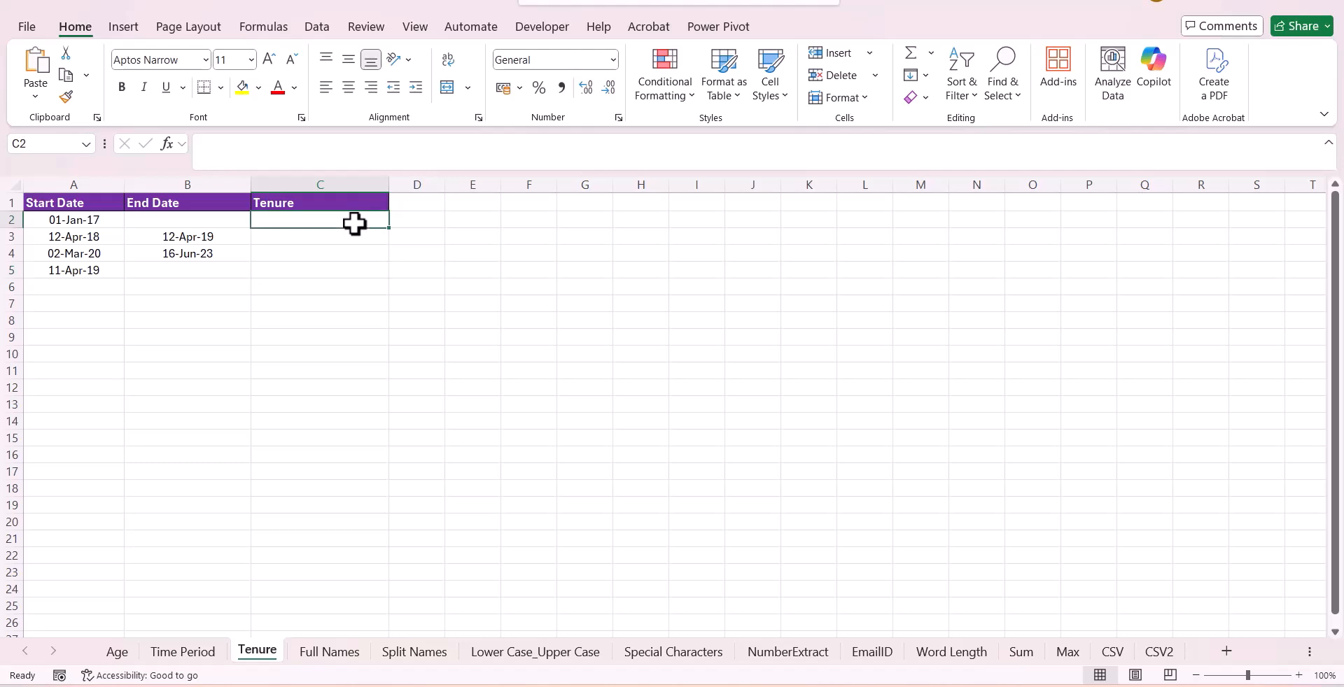
key("ctrl+v")
left_click_drag(389, 229, 400, 275)
left_click(384, 354)
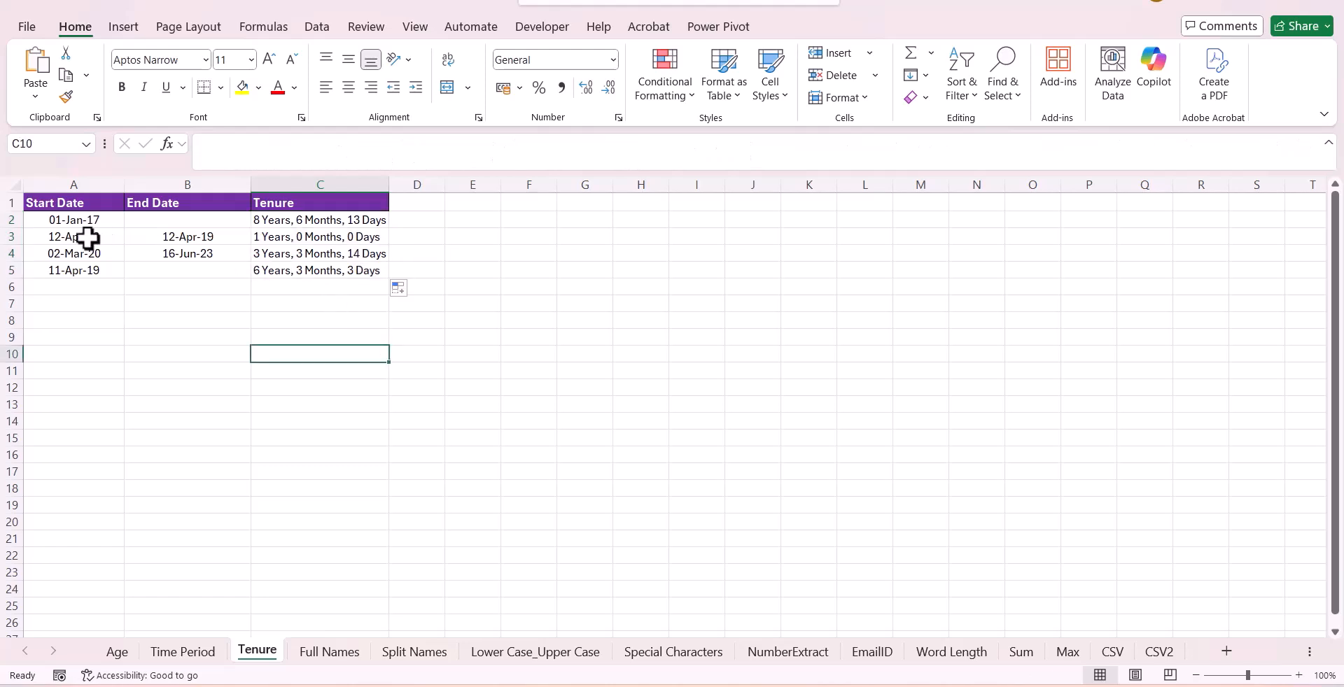
Step: Clear the end date in cell B3 of the Tenure sheet to test the formula with a blank end date
left_click(65, 238)
left_click(165, 236)
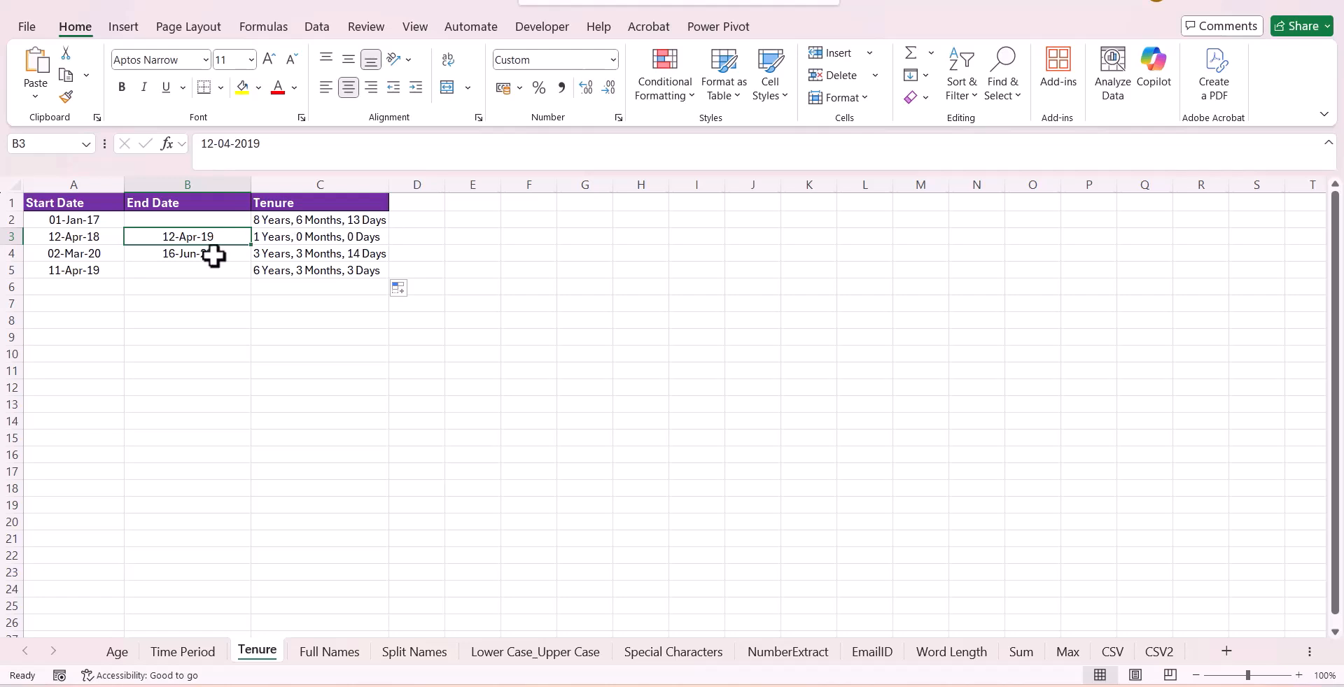
key("Delete")
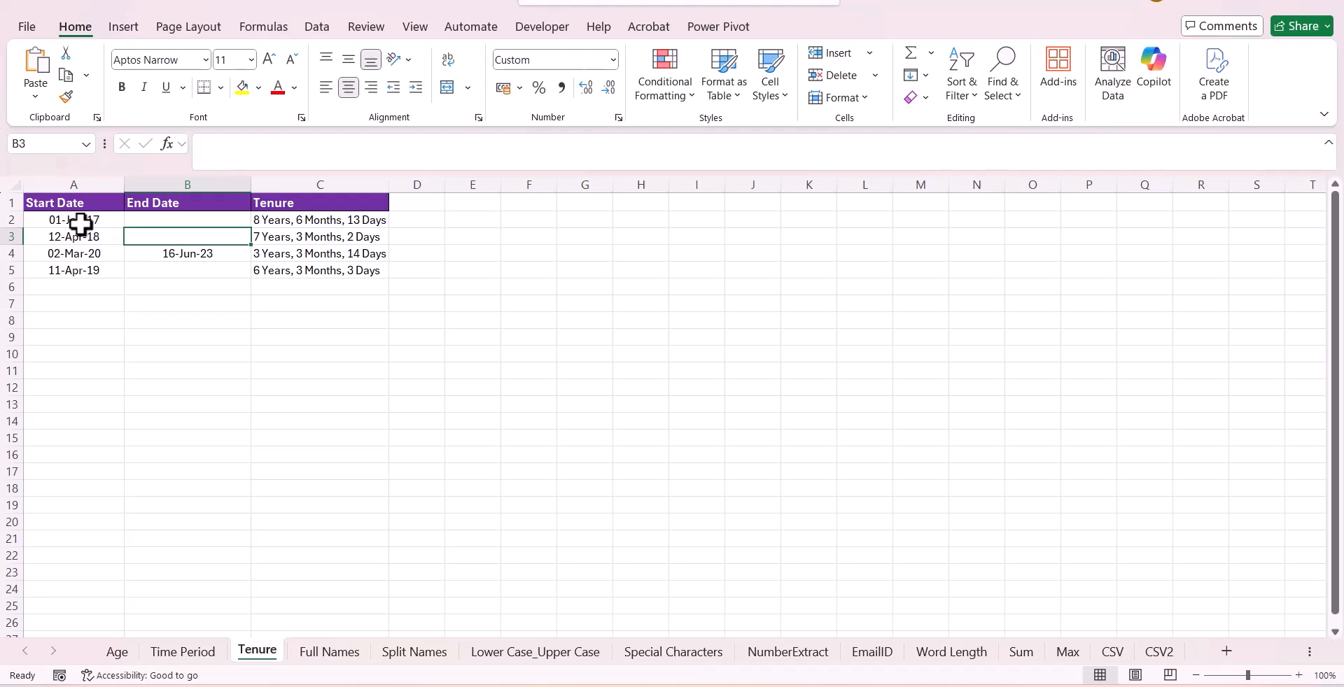
Step: Open the Full Names sheet and ask ChatGPT for a formula combining column A first names and column B last names with a space
key("ctrl+Page_Down")
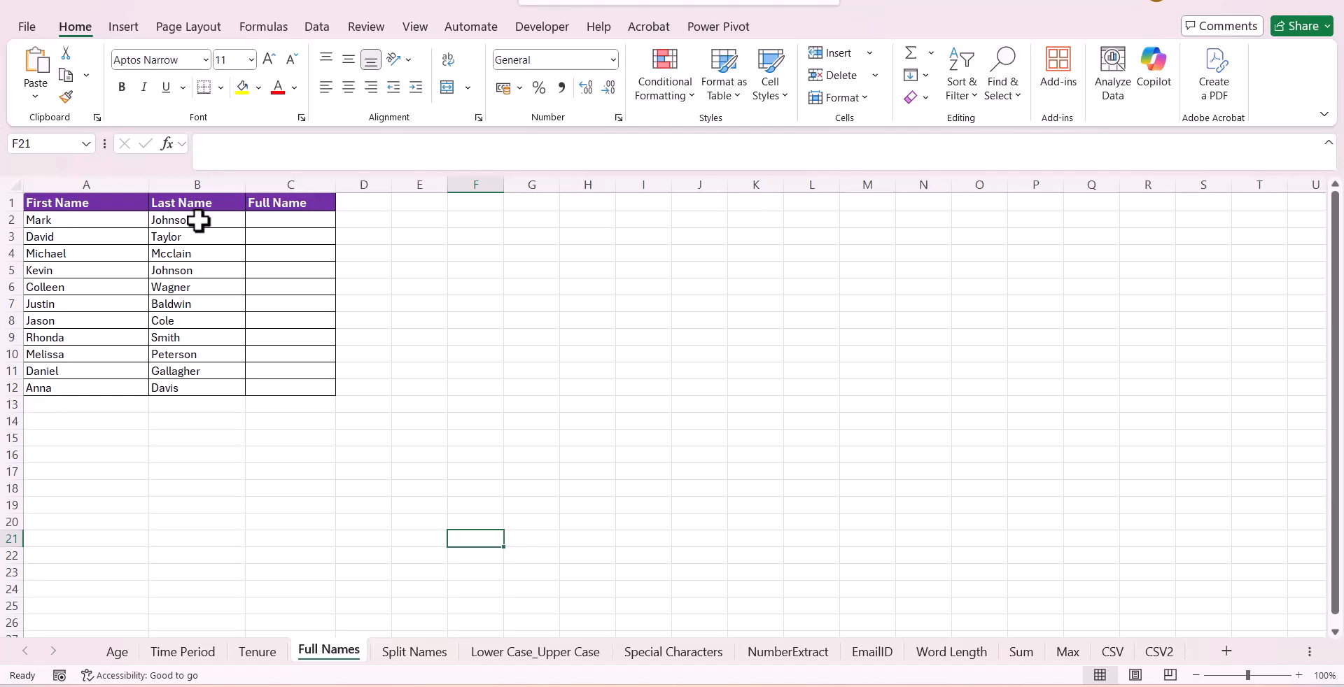
key("alt+Tab")
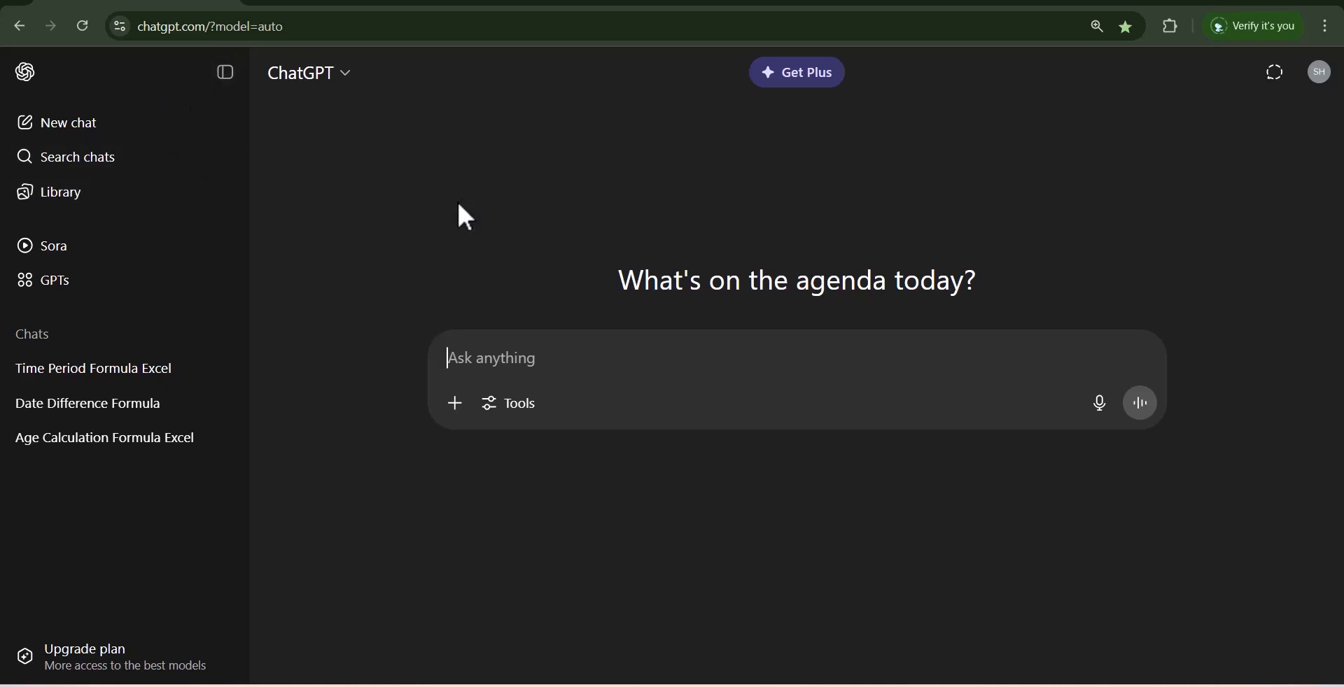
key("ctrl+v")
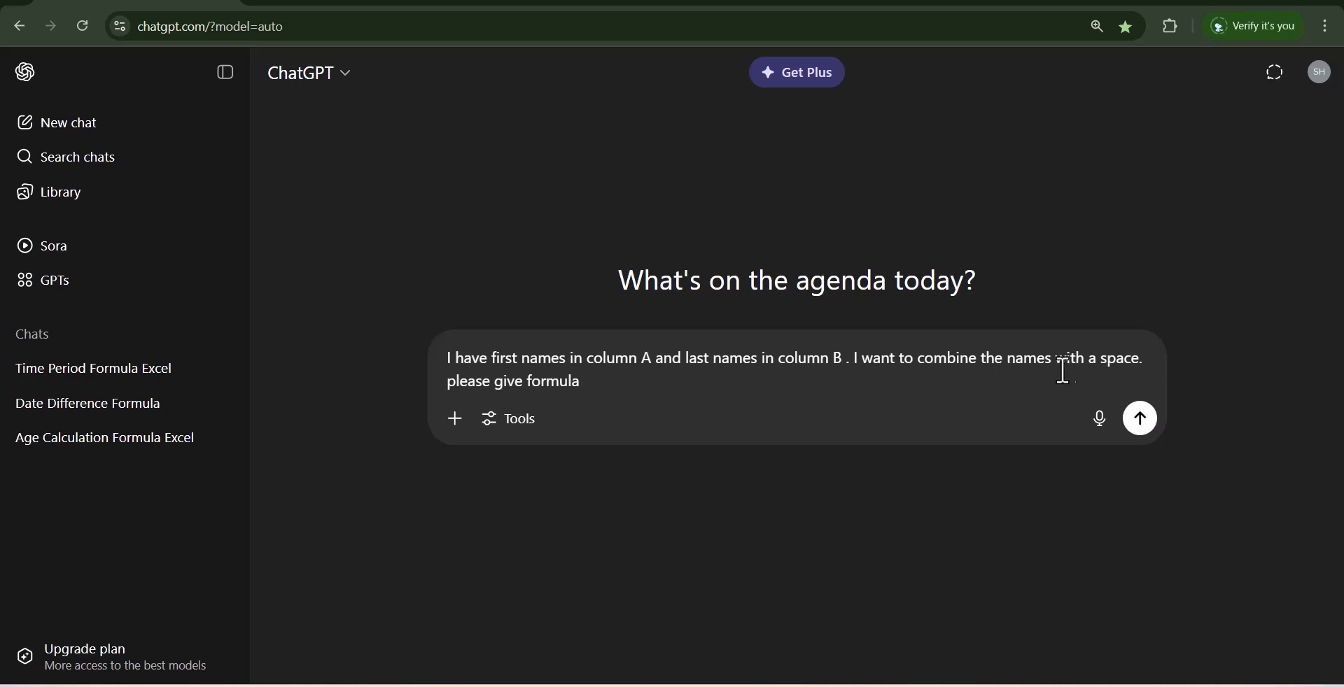
left_click(1141, 420)
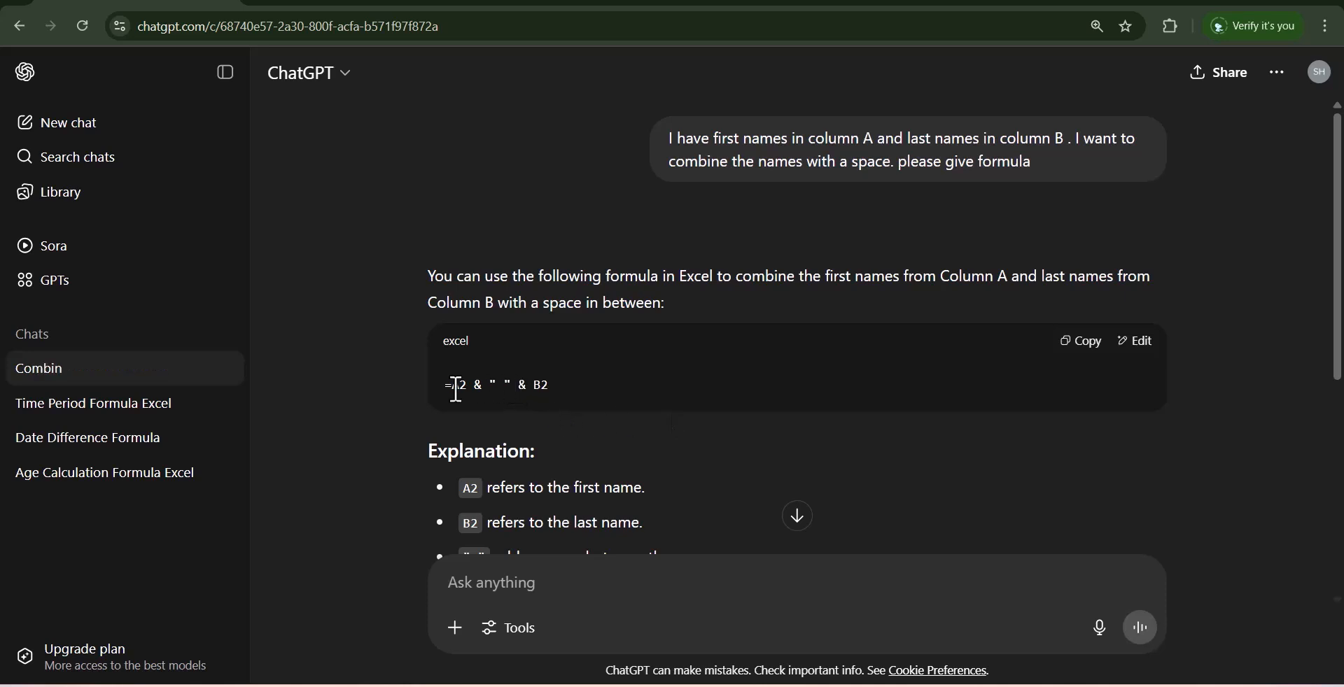
Step: Review the name-combining answer and send the follow-up request "please give alternate formula" in the same chat
scroll(569, 440, "down", 5)
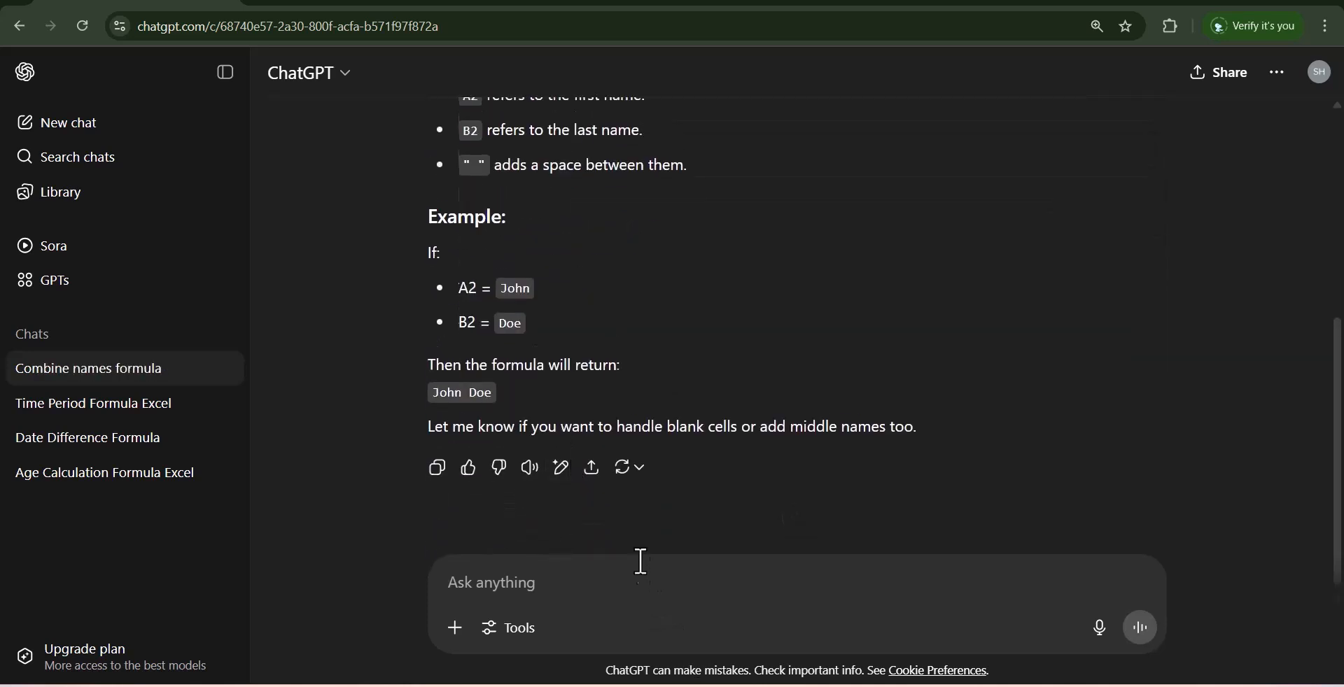
scroll(637, 560, "up", 6)
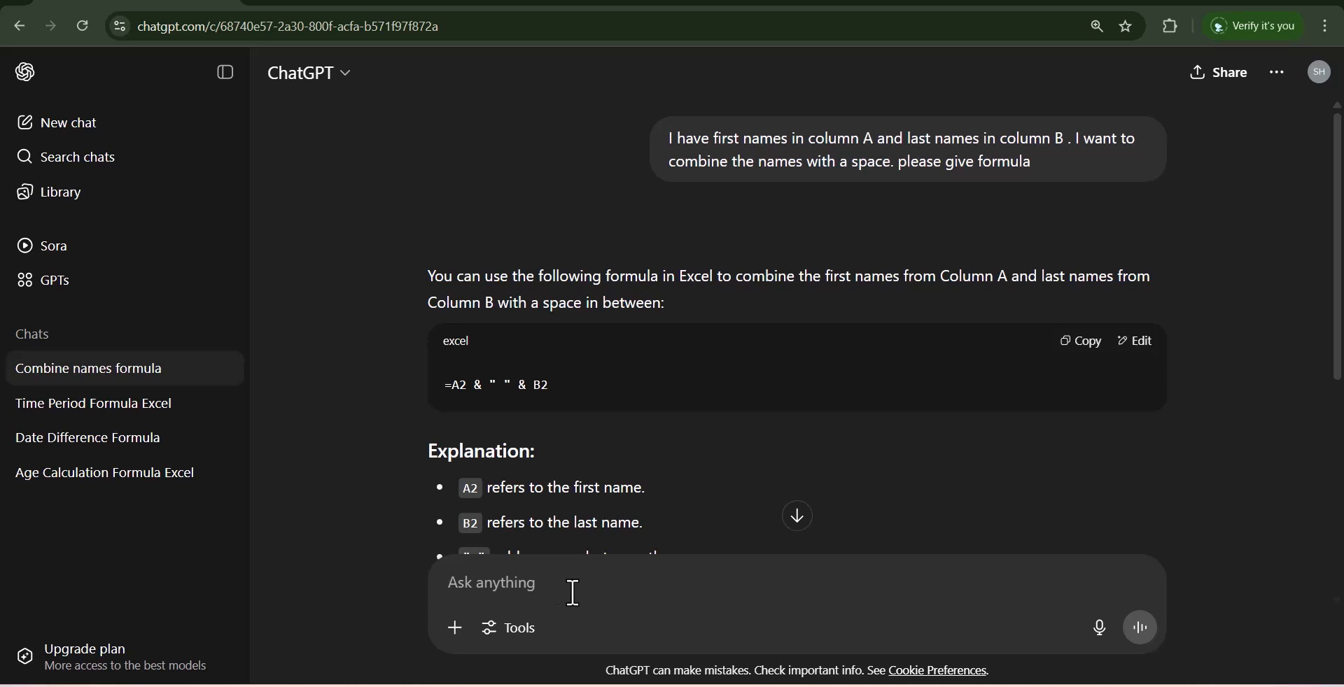
type("pleas")
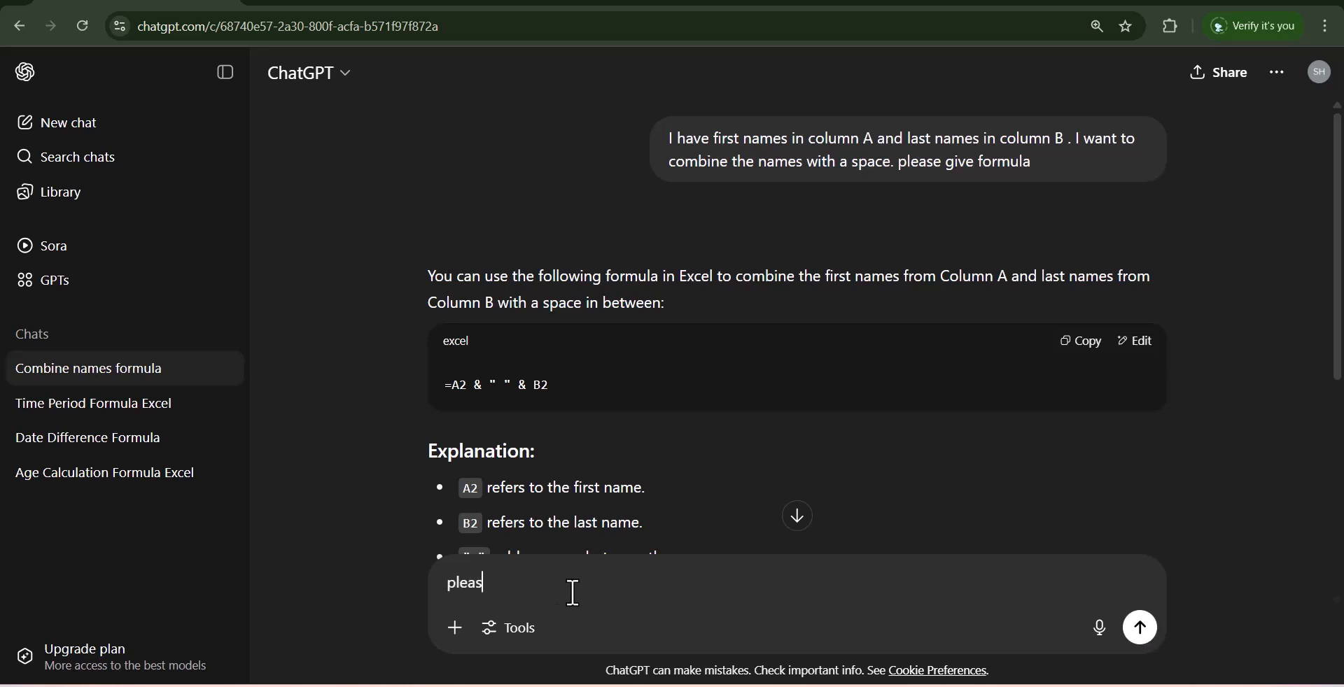
type("e give alternate formula")
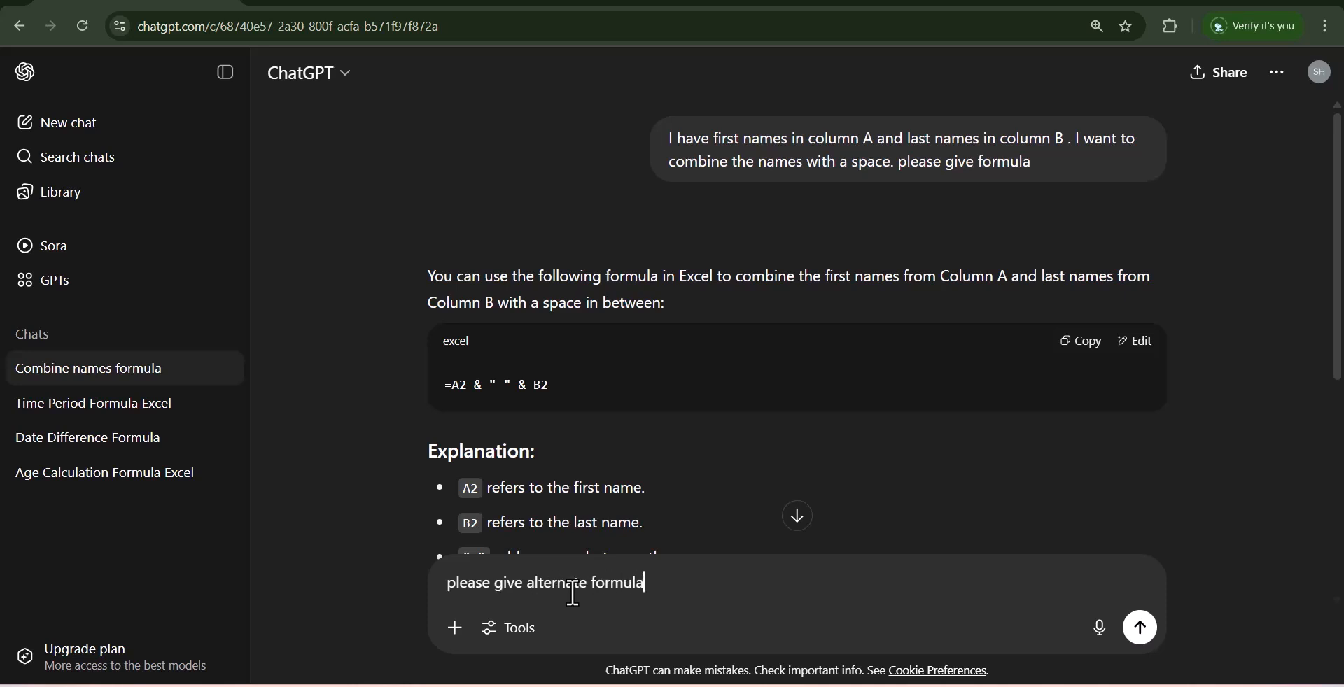
key("Return")
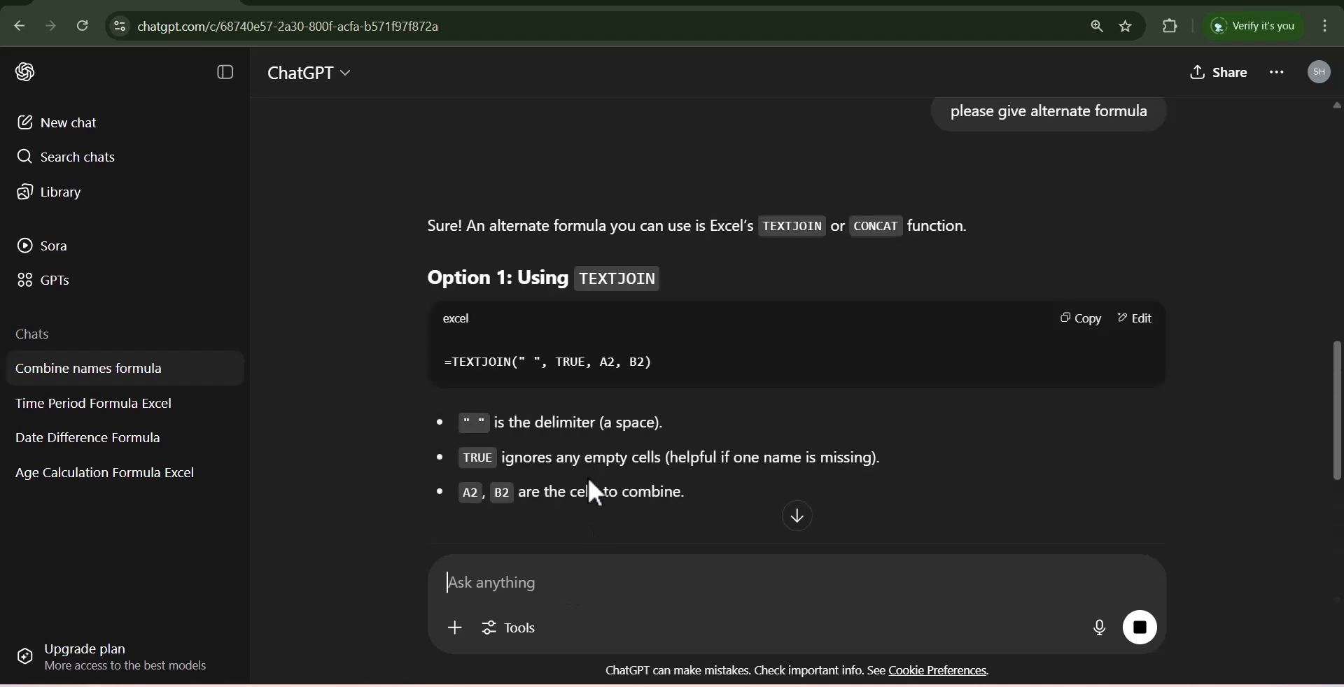
scroll(636, 459, "up", 10)
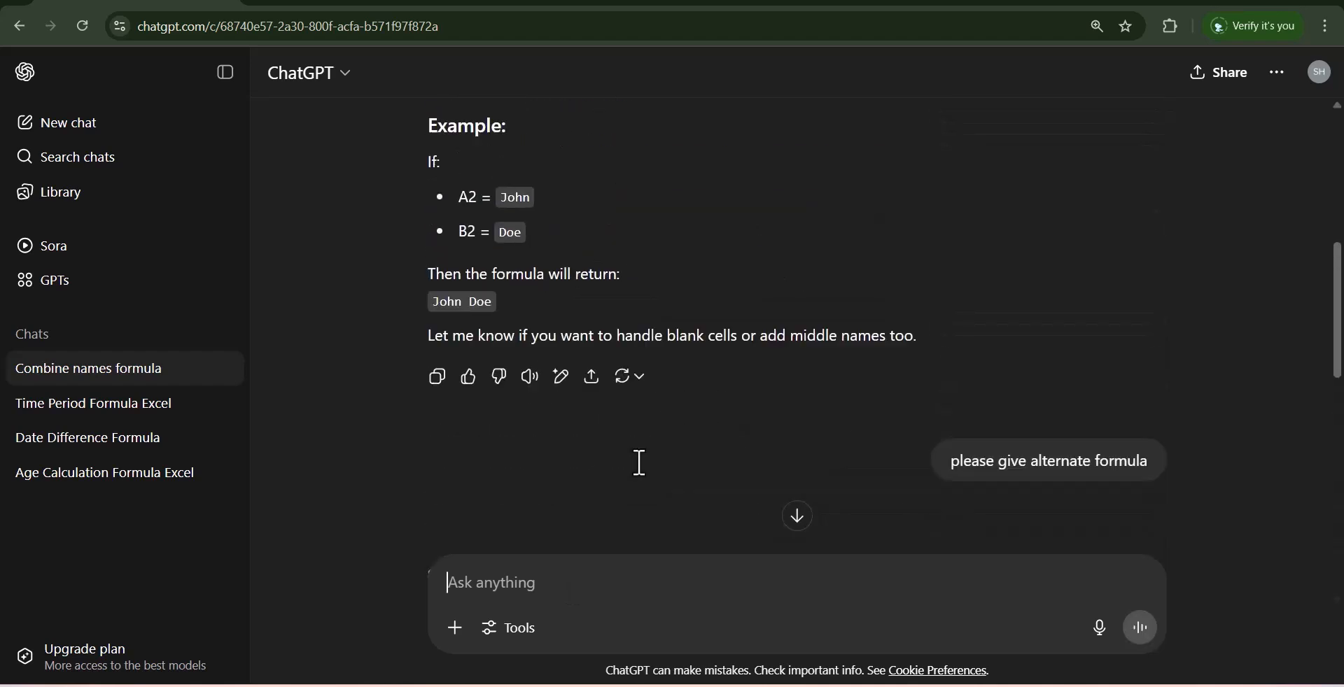
Step: Copy the formula =A2 & " " & B2 from the first answer, paste it into C2 of the Full Names sheet in Excel and fill it down to C12
scroll(636, 459, "up", 2)
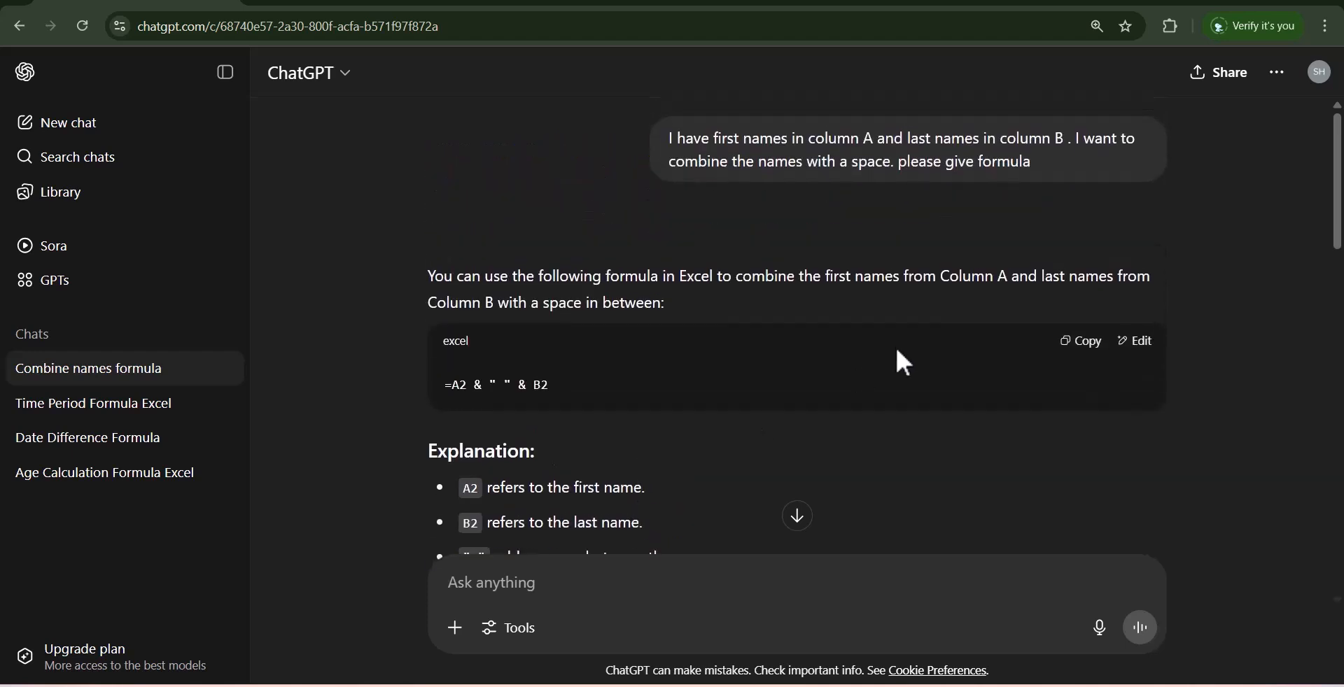
left_click(1091, 342)
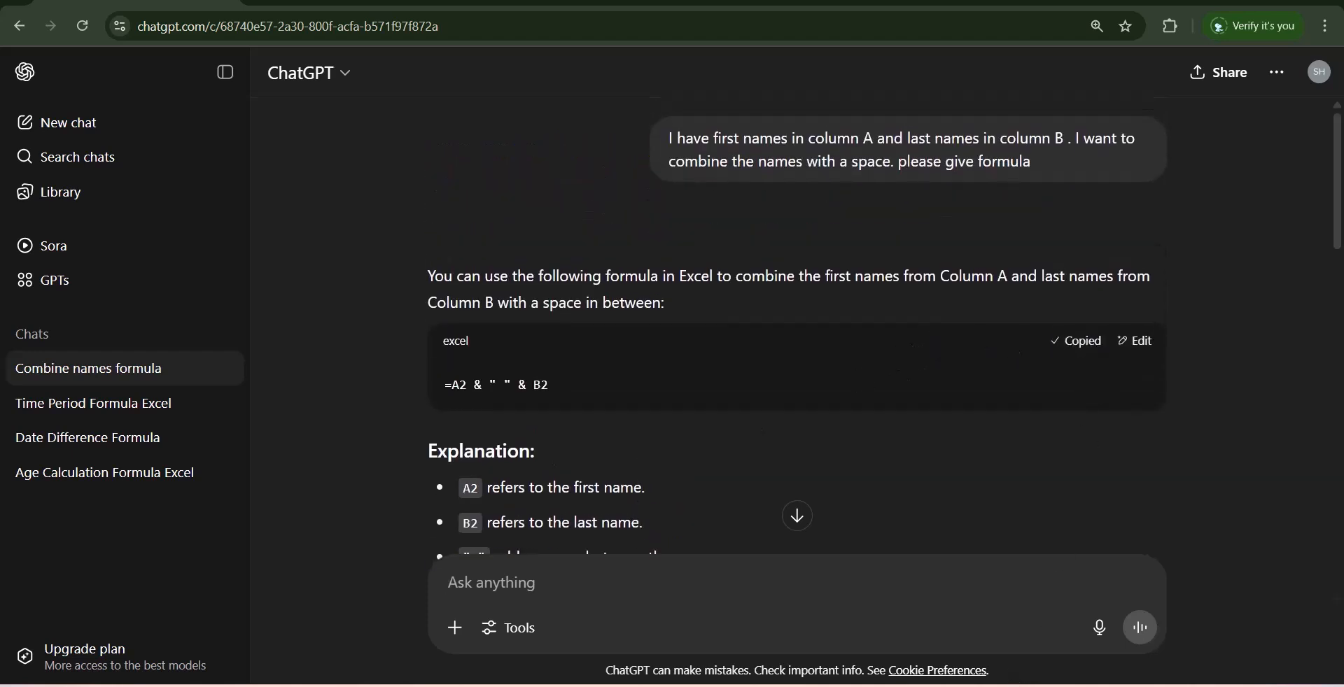
left_click(888, 685)
left_click(302, 218)
key("ctrl+v")
left_click_drag(336, 229, 339, 394)
left_click(417, 339)
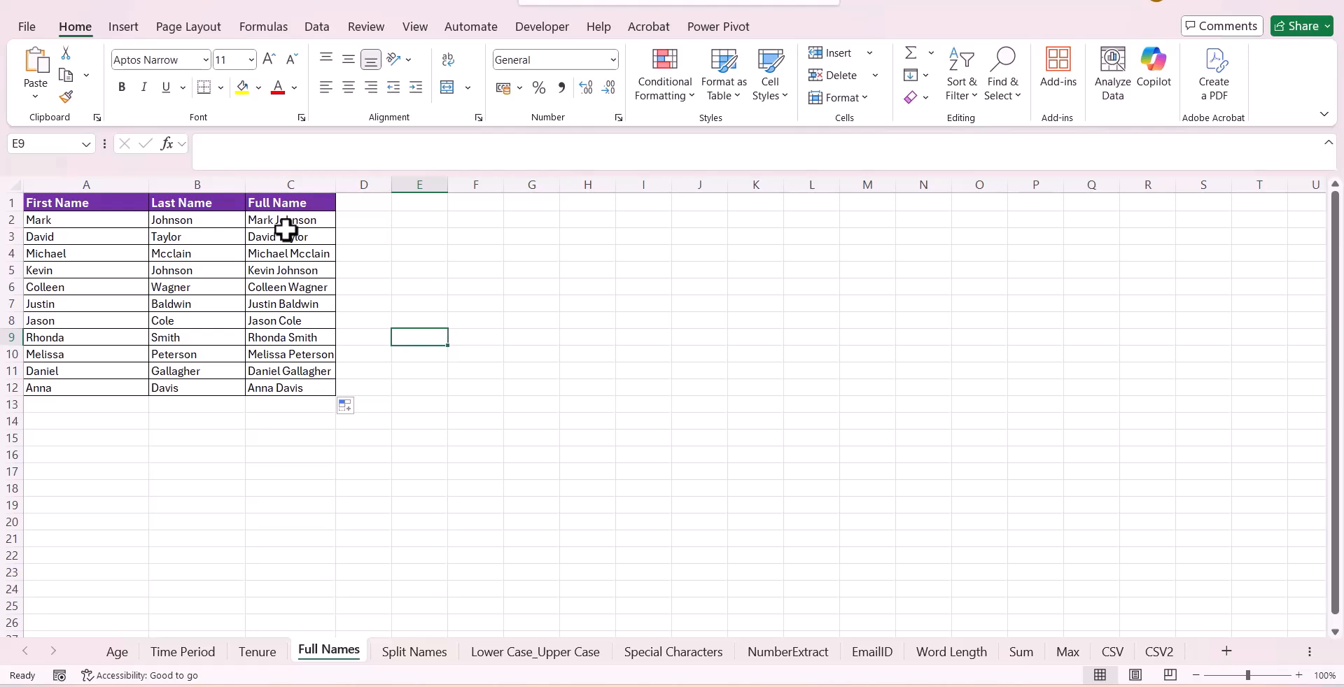
Step: Return to the ChatGPT conversation and copy the alternate formula =TEXTJOIN(" ", TRUE, A2, B2) from Option 1
left_click(849, 686)
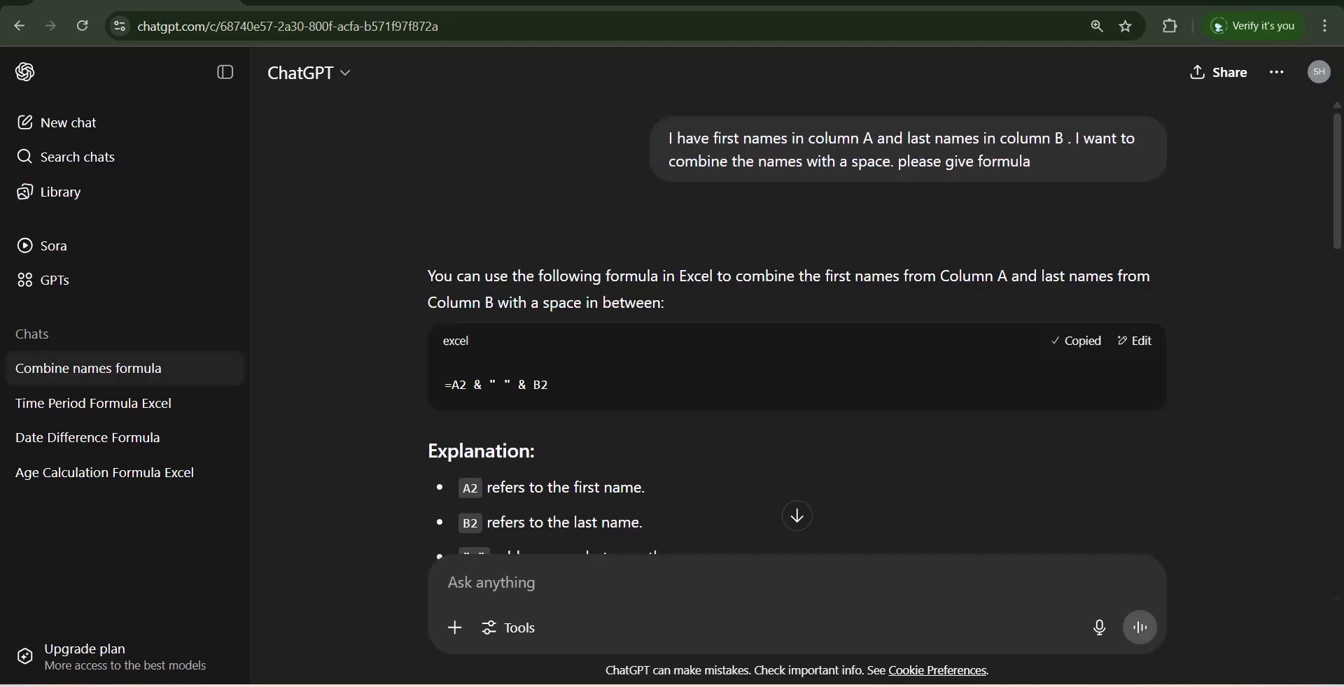
scroll(781, 547, "down", 7)
scroll(781, 543, "up", 3)
scroll(776, 537, "up", 4)
scroll(775, 534, "down", 9)
scroll(775, 535, "down", 3)
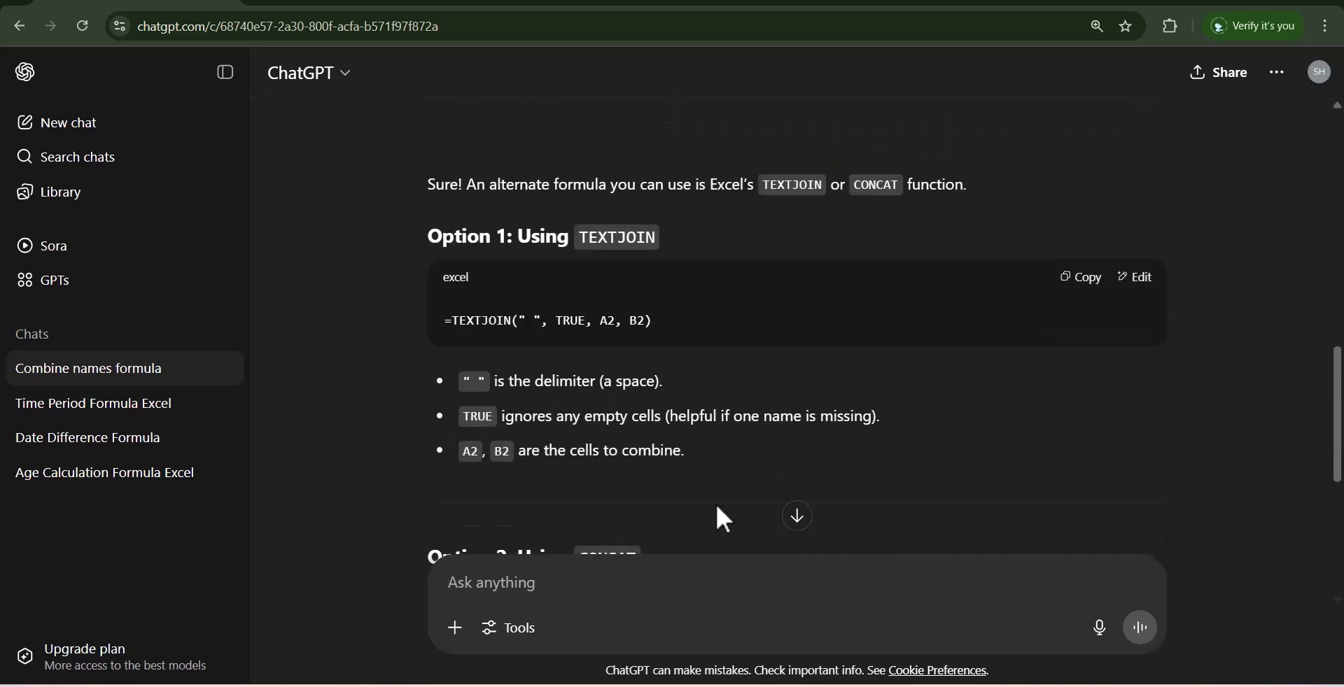
left_click(1079, 278)
Step: Paste the TEXTJOIN formula into D2 of the Full Names sheet in Excel, fill it down to D12 and widen column D to fit
left_click(838, 673)
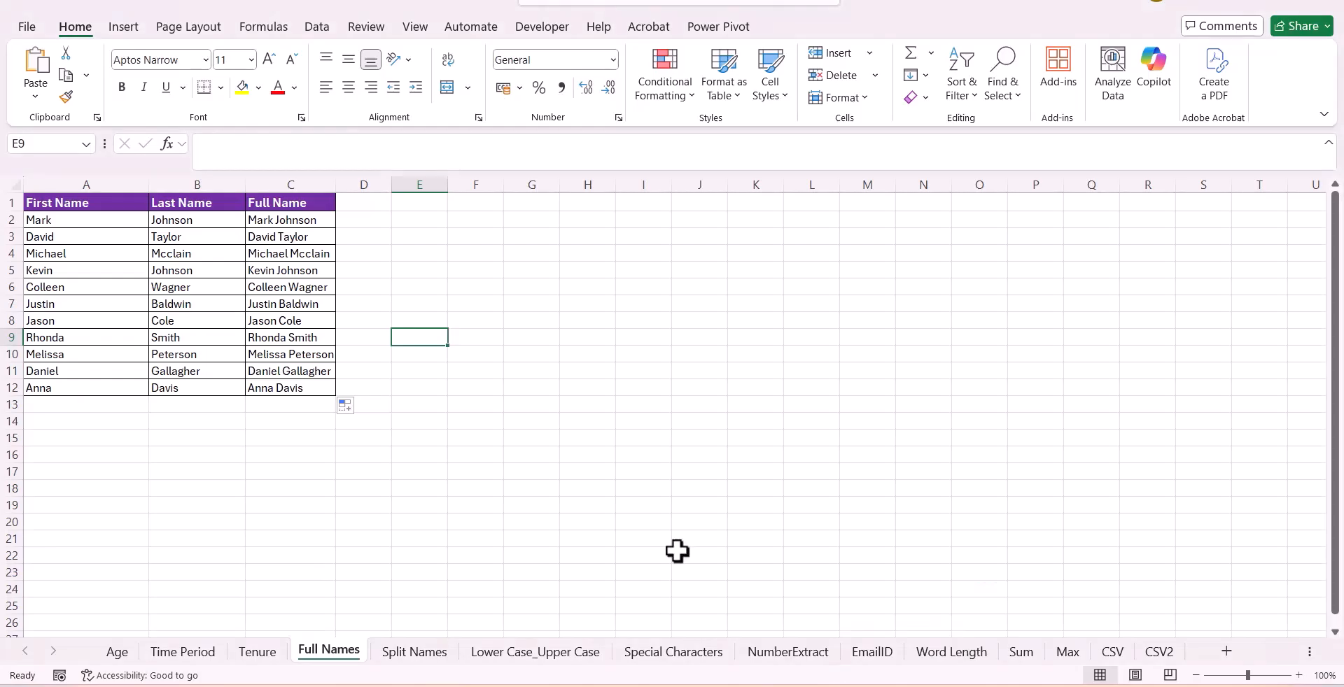
left_click(371, 225)
key("ctrl+v")
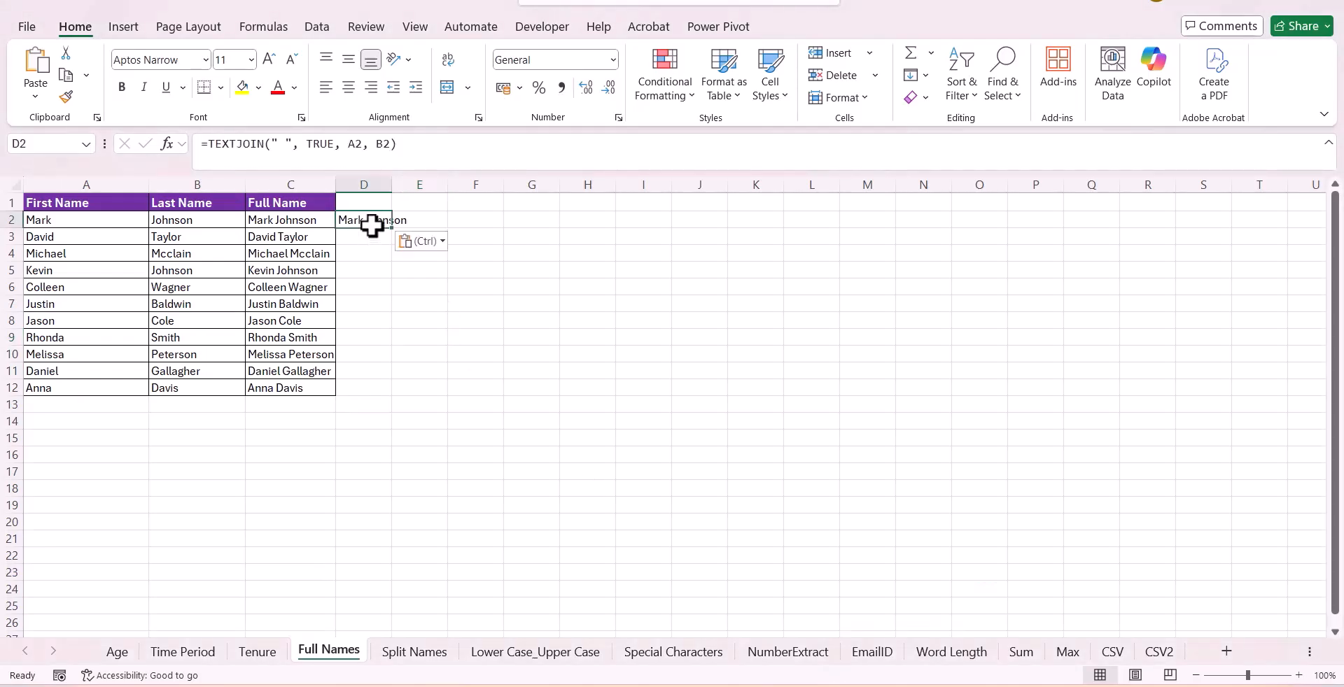
left_click_drag(391, 227, 396, 389)
left_click(548, 354)
left_click_drag(401, 186, 479, 195)
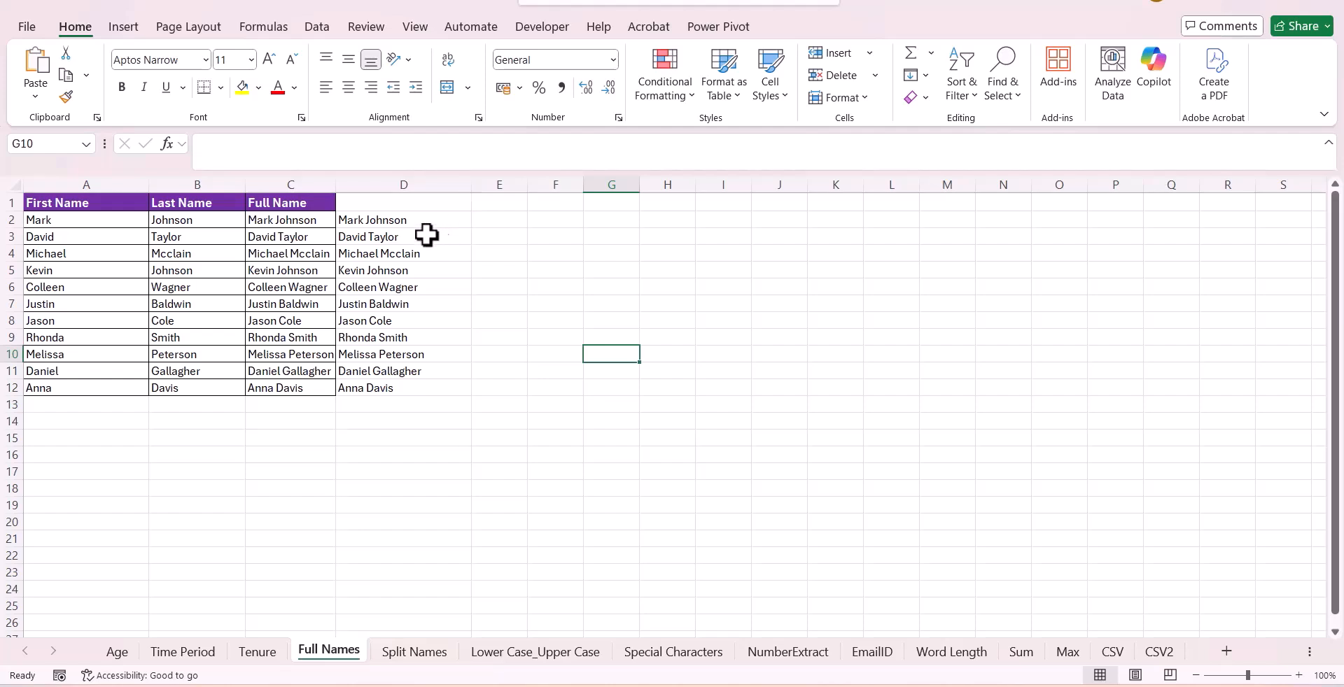
left_click(401, 223)
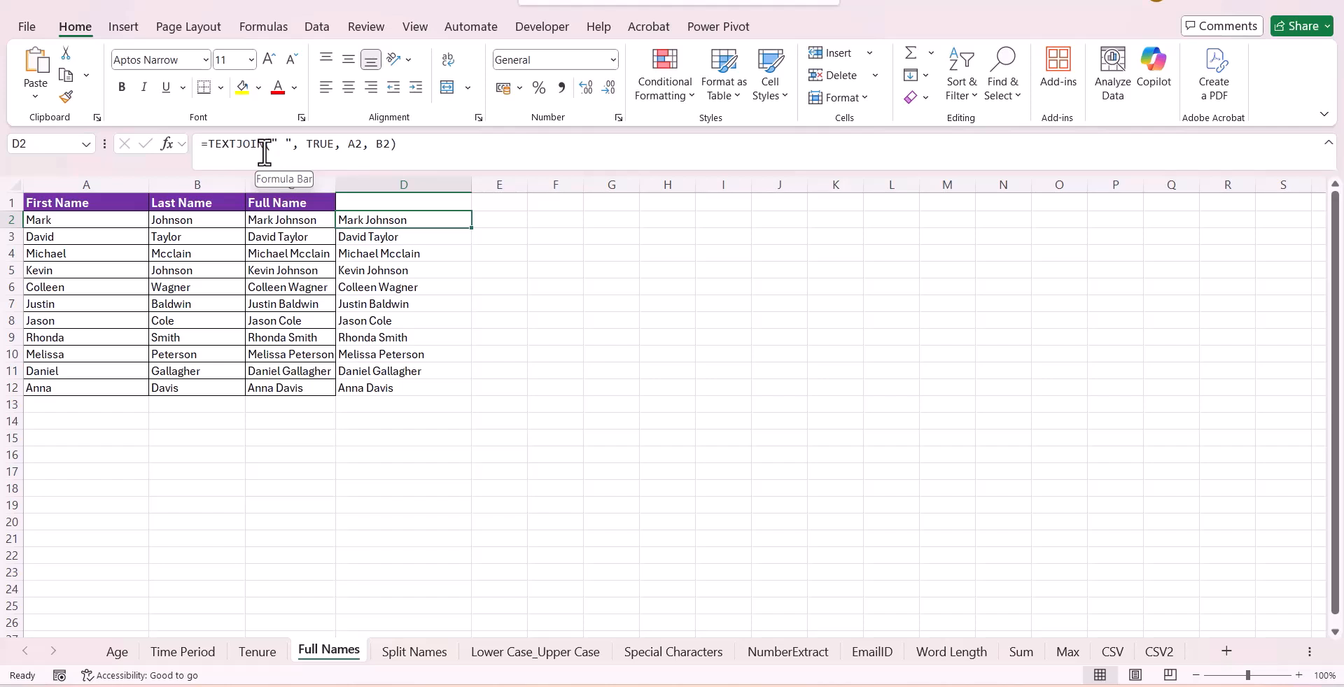
left_click(301, 223)
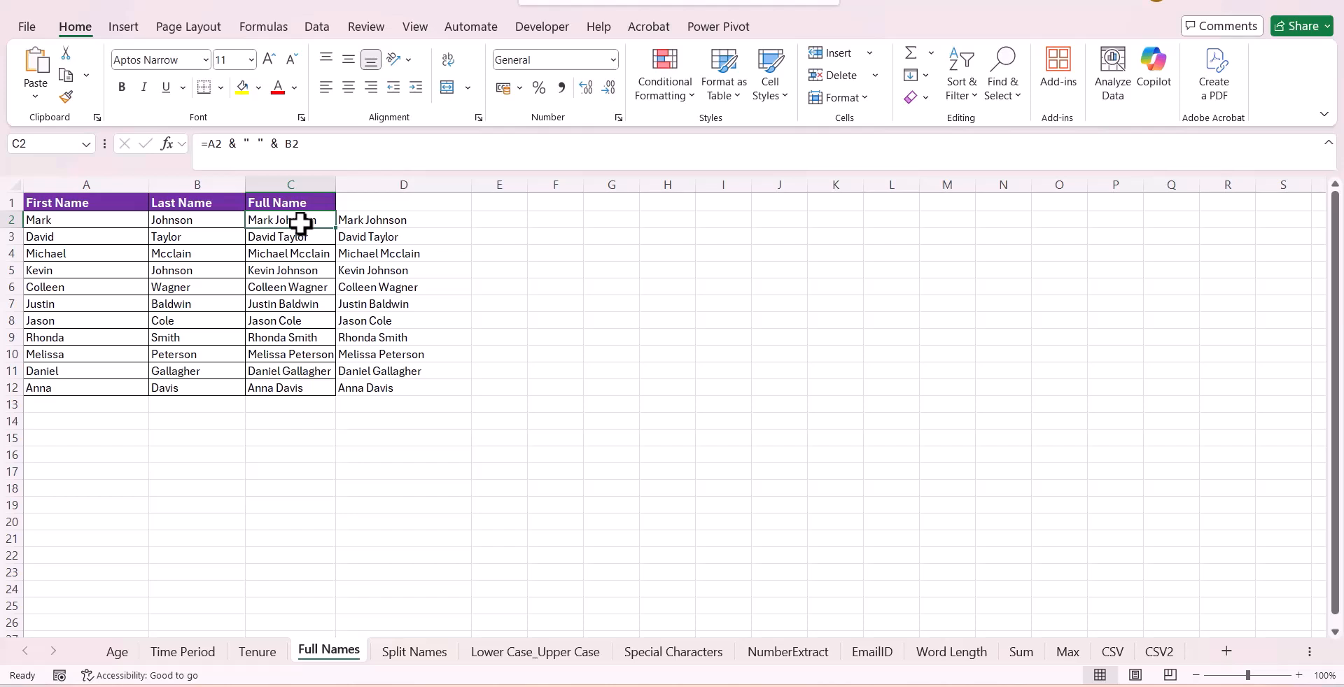
Step: Open the Split Names sheet and ask ChatGPT for multiple formula variants splitting column A full names into first names in B and last names in C
key("ctrl+Page_Down")
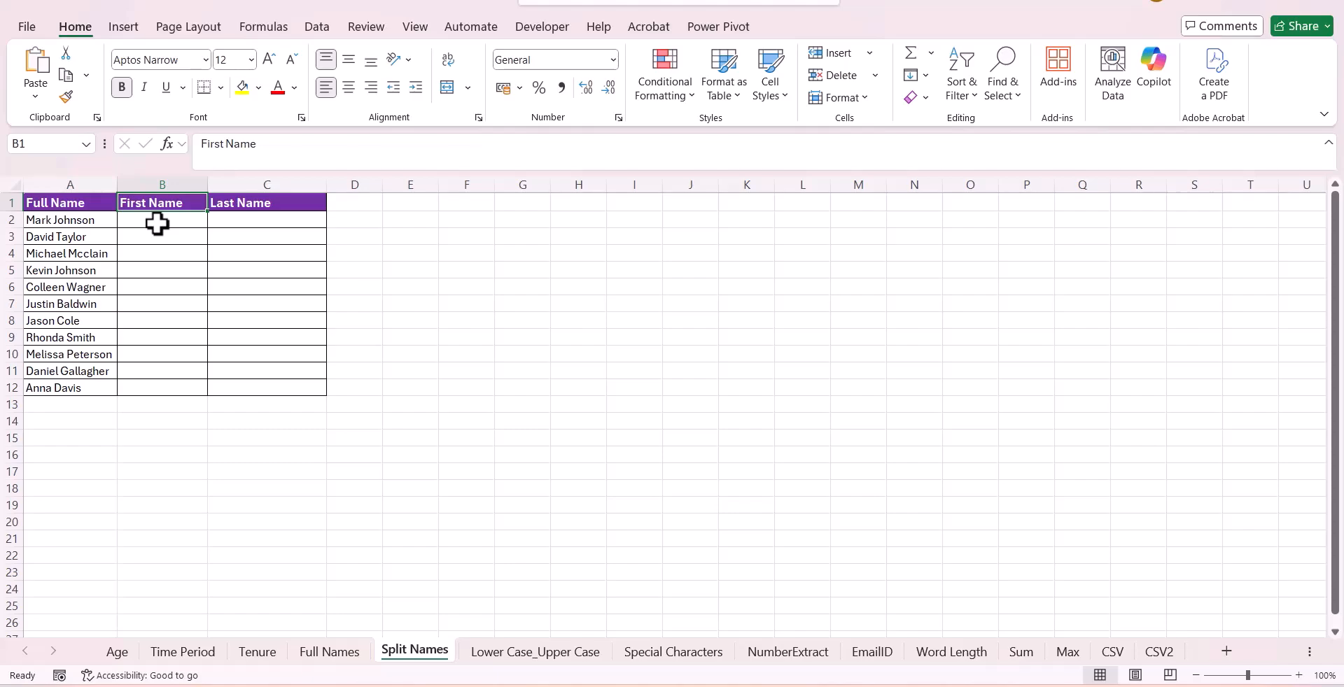
key("alt+Tab")
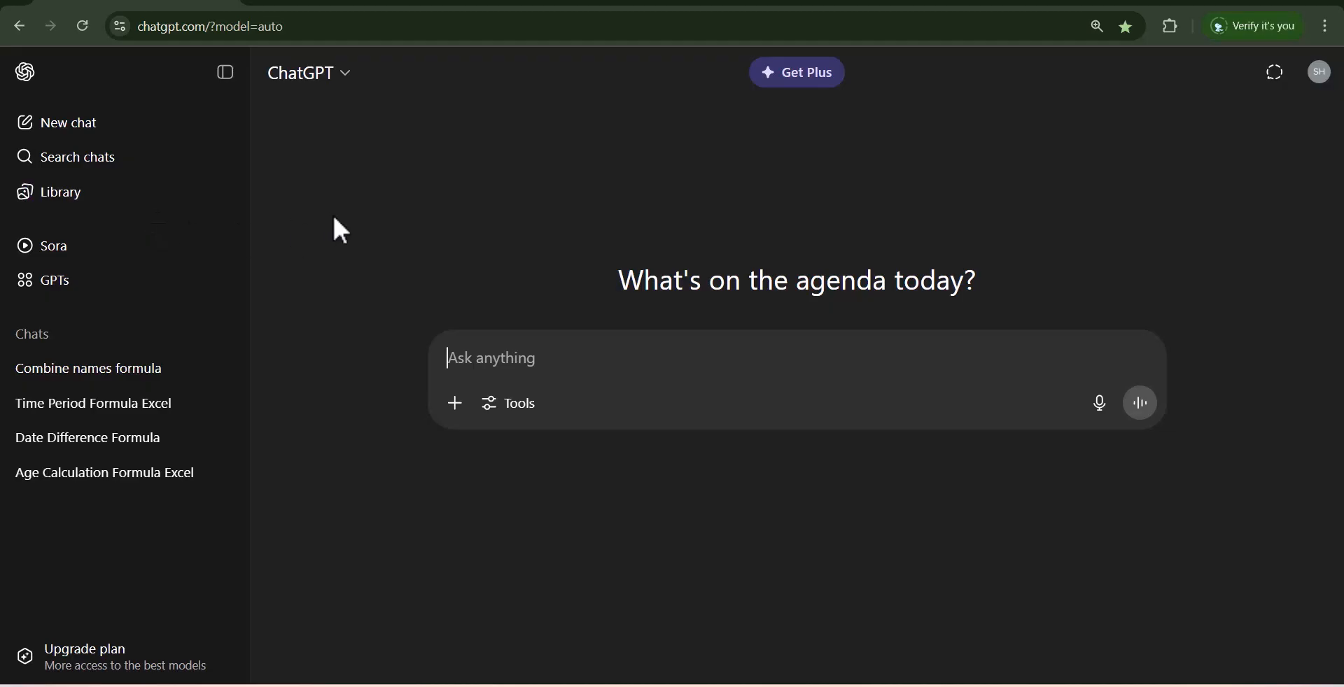
key("ctrl+v")
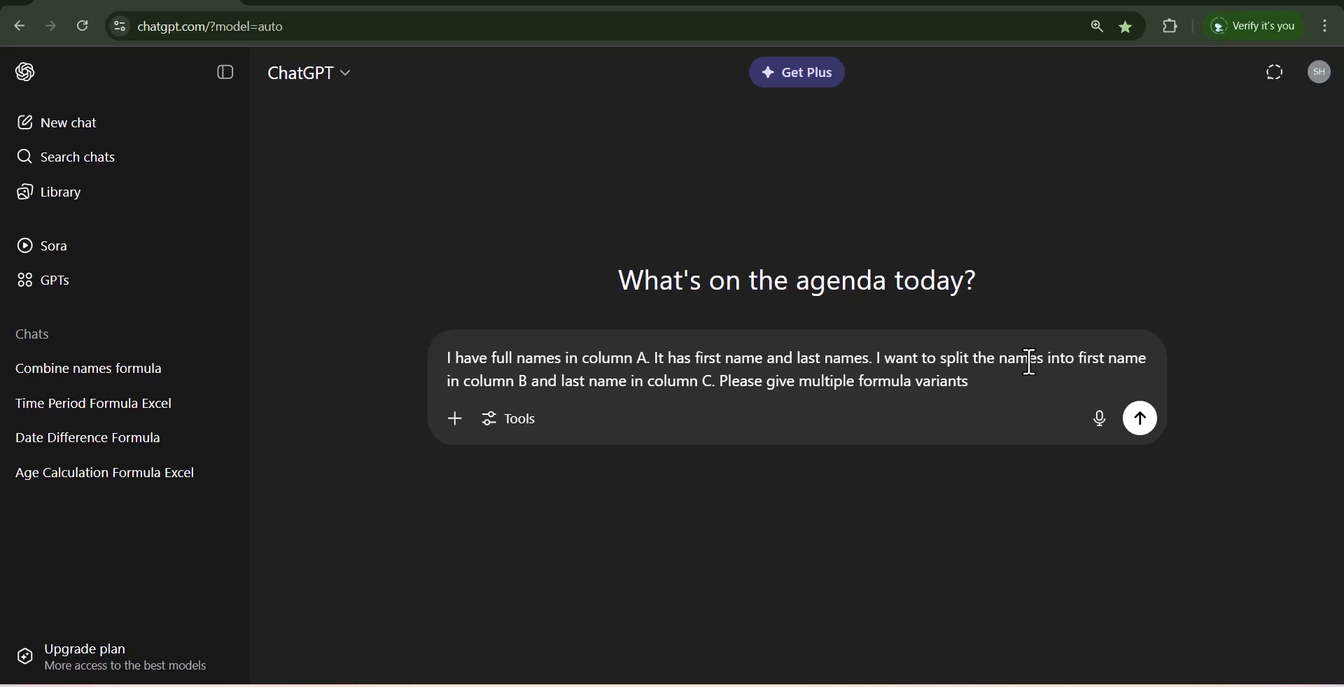
left_click(1140, 420)
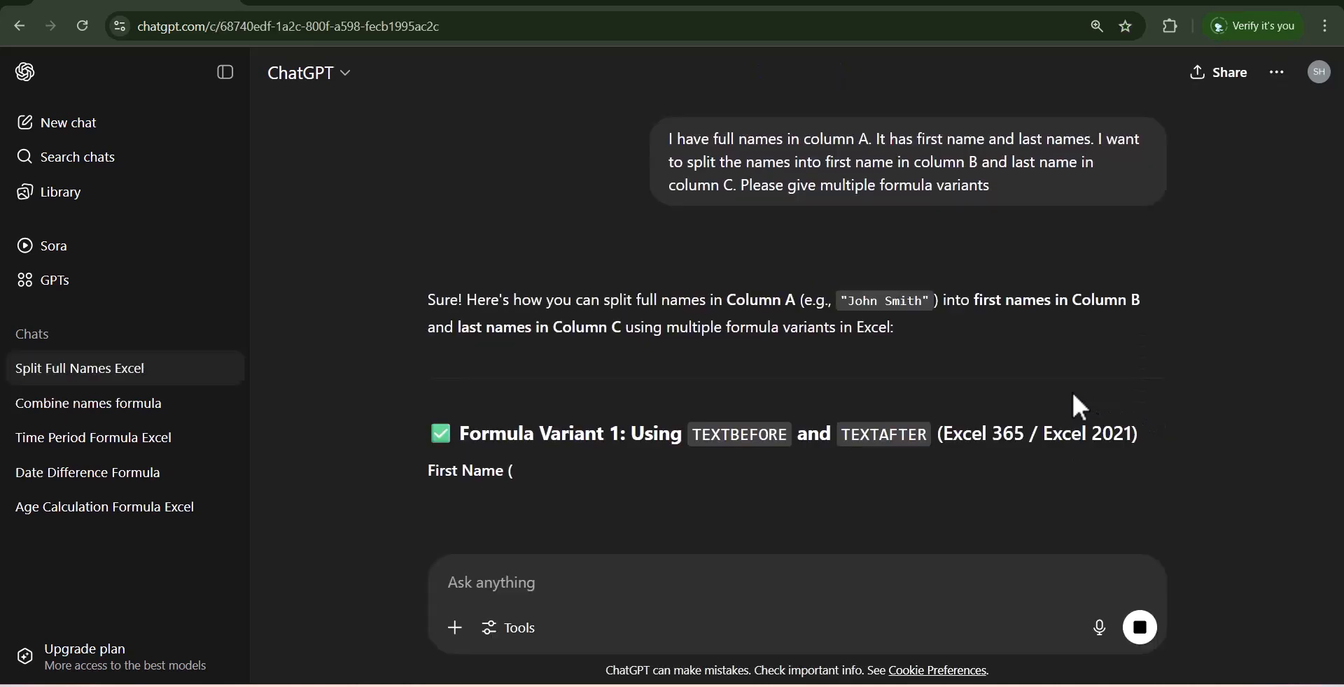
Step: Review the suggested variants, copy =TEXTBEFORE(A2, " "), paste it into B2 of the Split Names sheet in Excel and fill it down to B12
scroll(1072, 395, "down", 4)
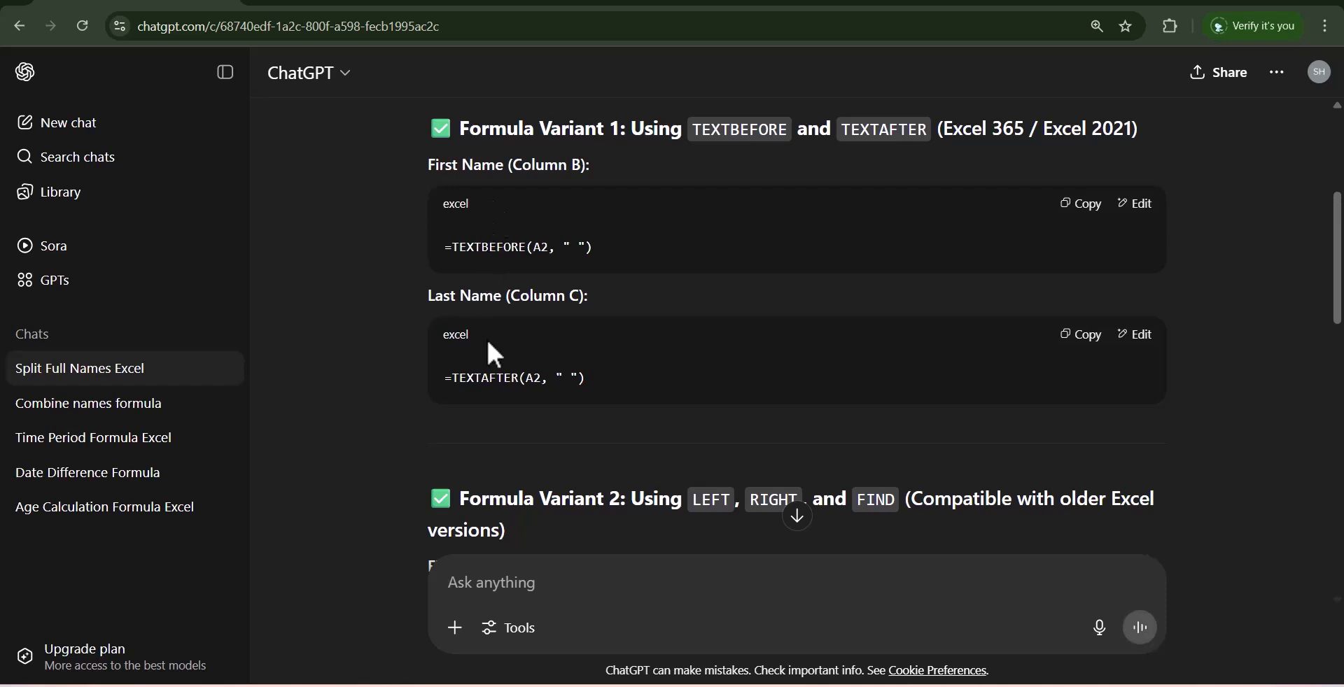
scroll(488, 343, "down", 4)
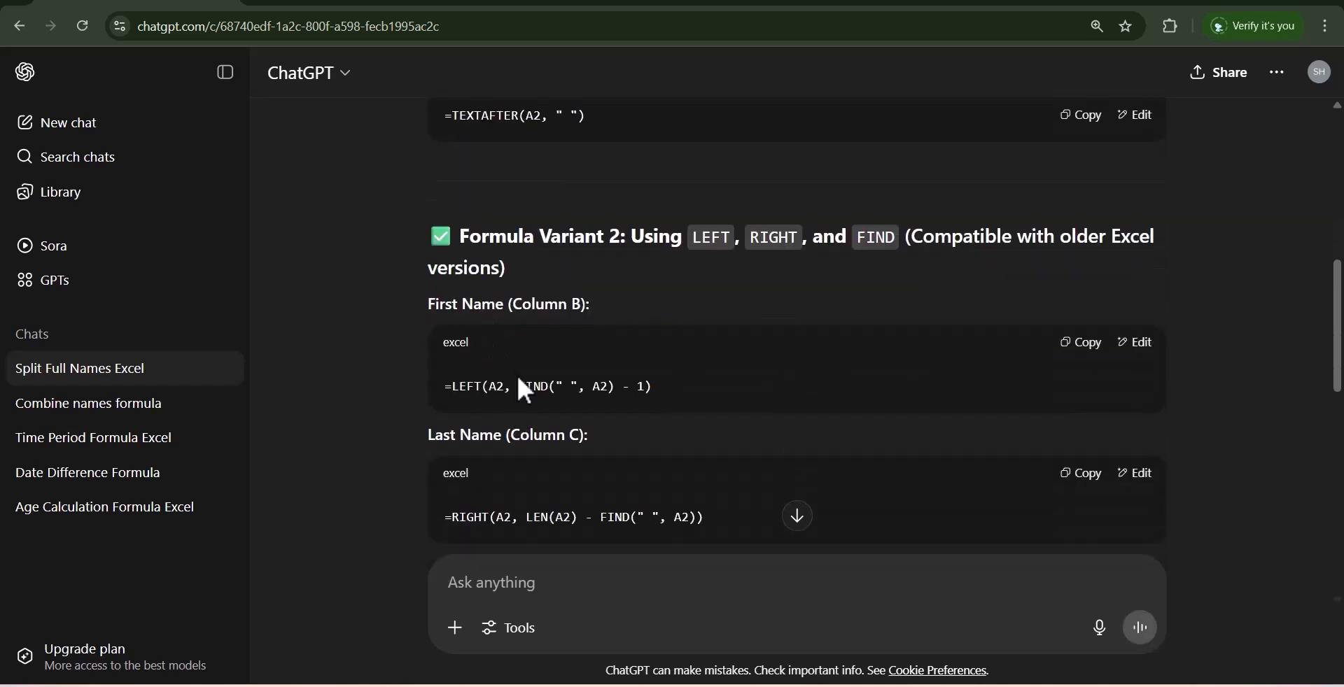
scroll(519, 378, "down", 6)
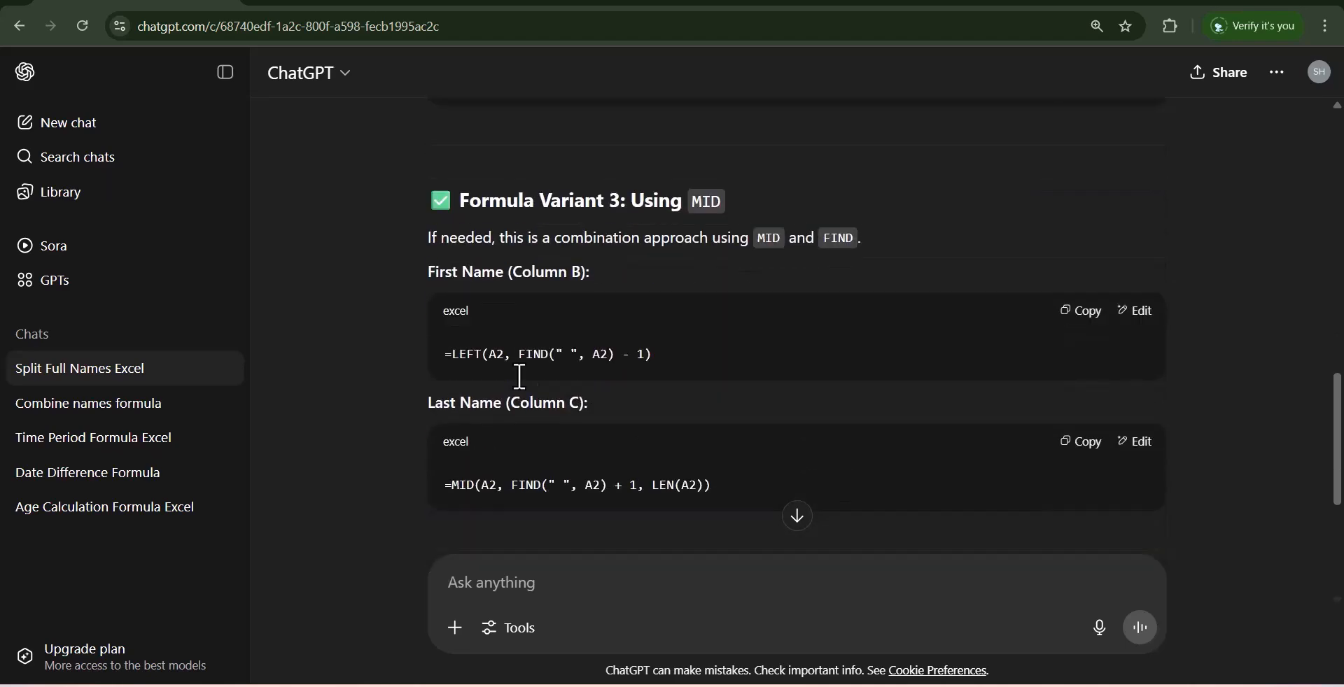
scroll(618, 358, "down", 4)
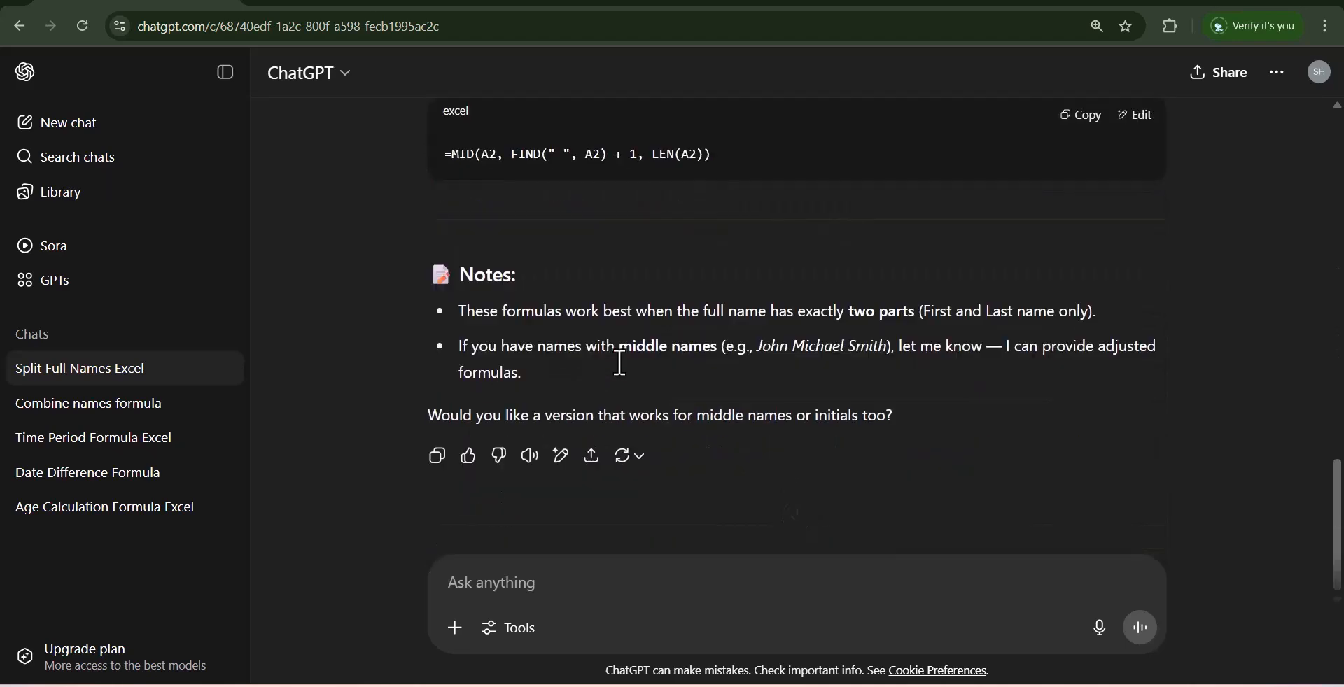
scroll(620, 362, "up", 20)
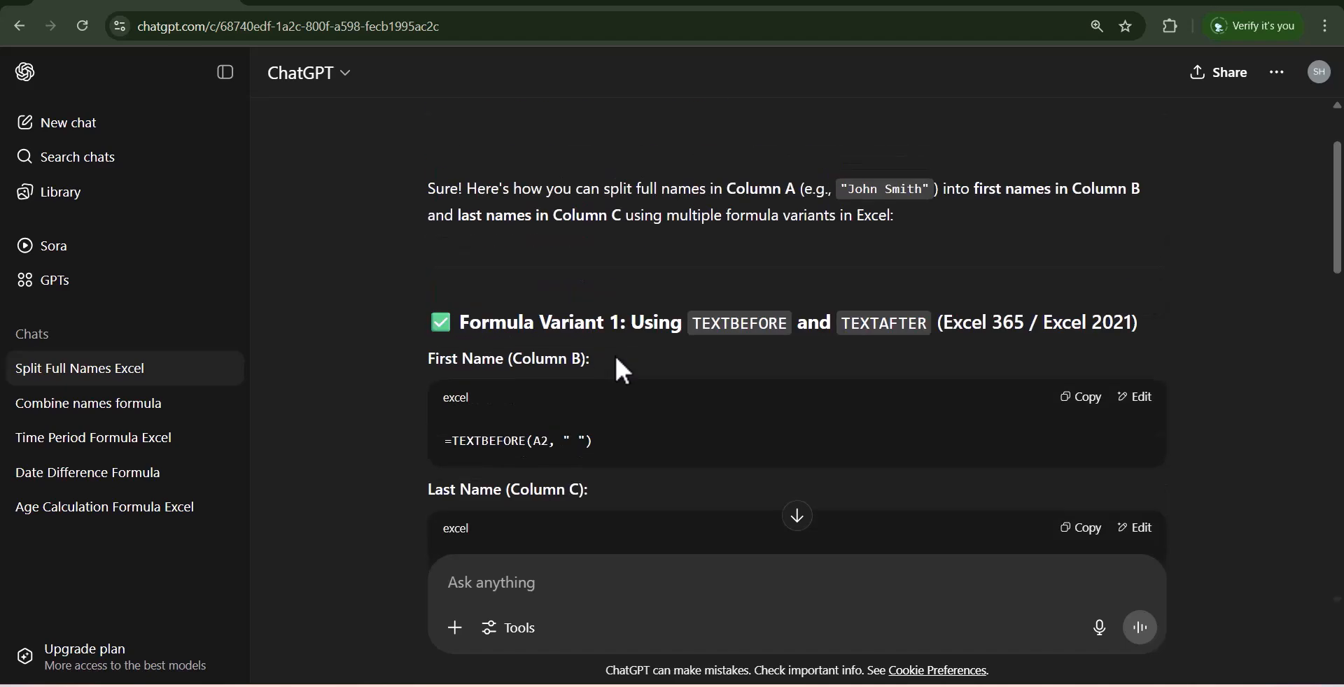
scroll(616, 358, "down", 3)
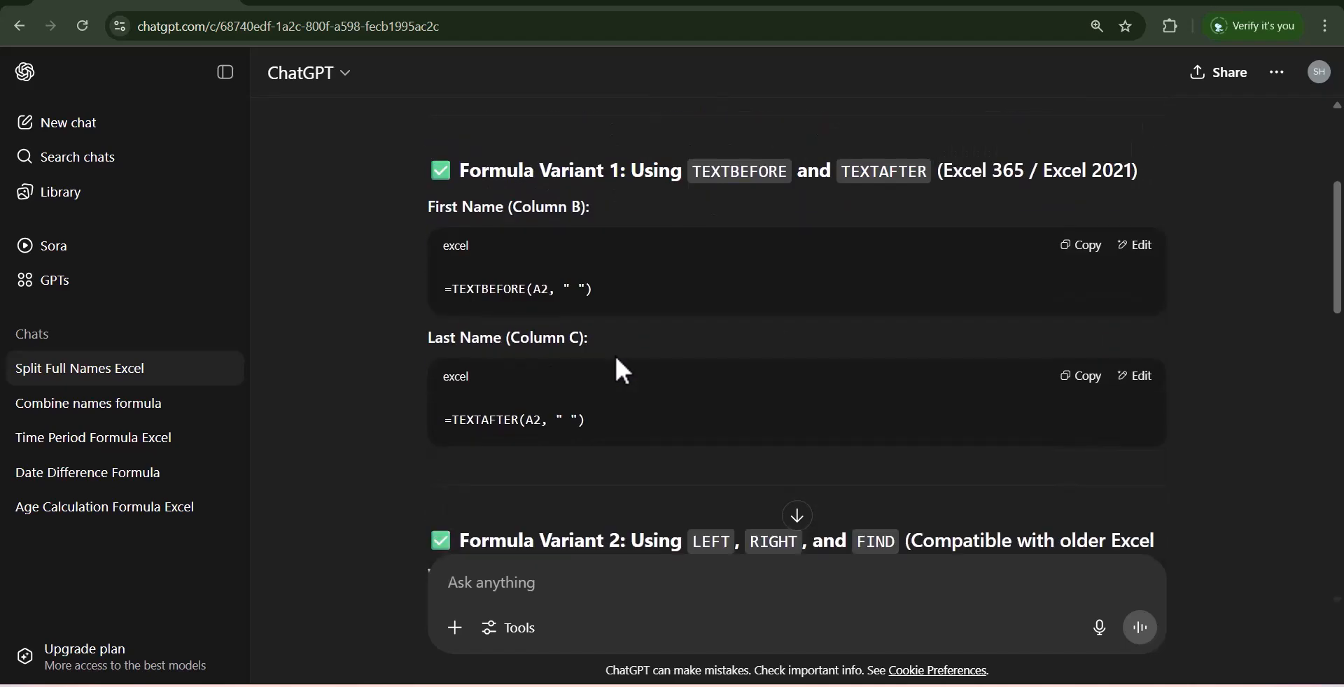
left_click(1080, 247)
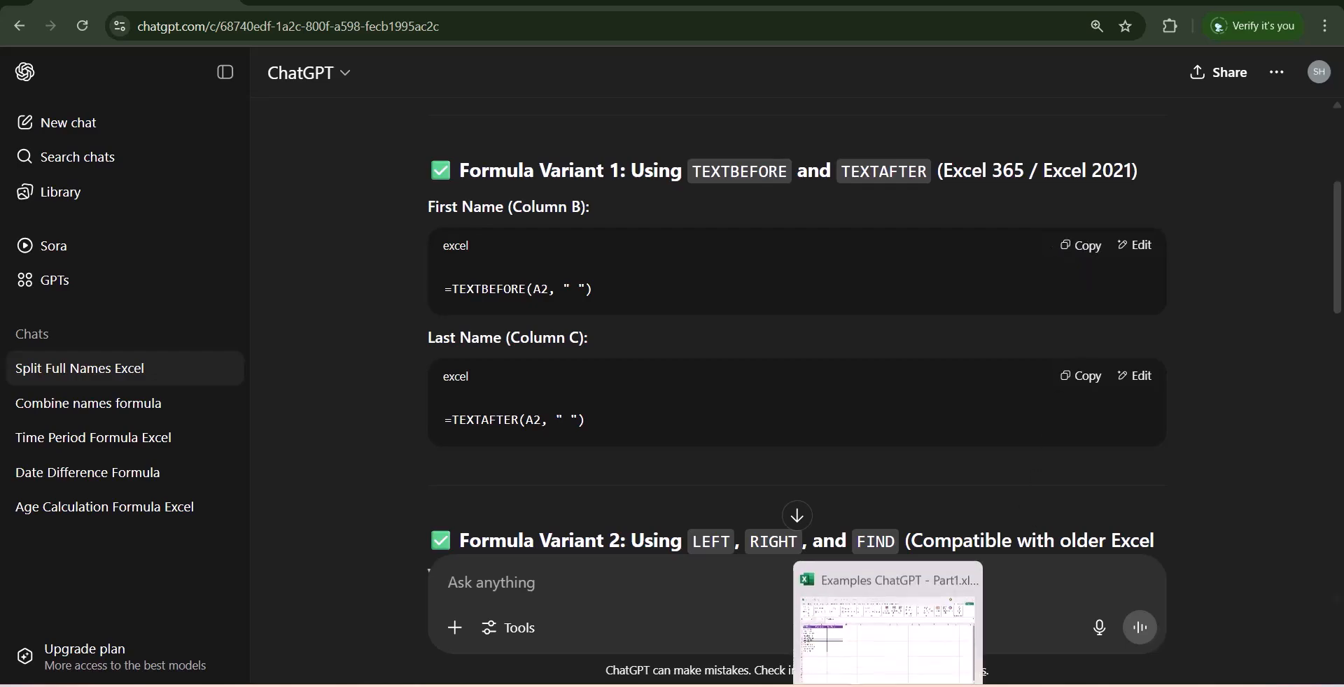
left_click(890, 685)
left_click(159, 221)
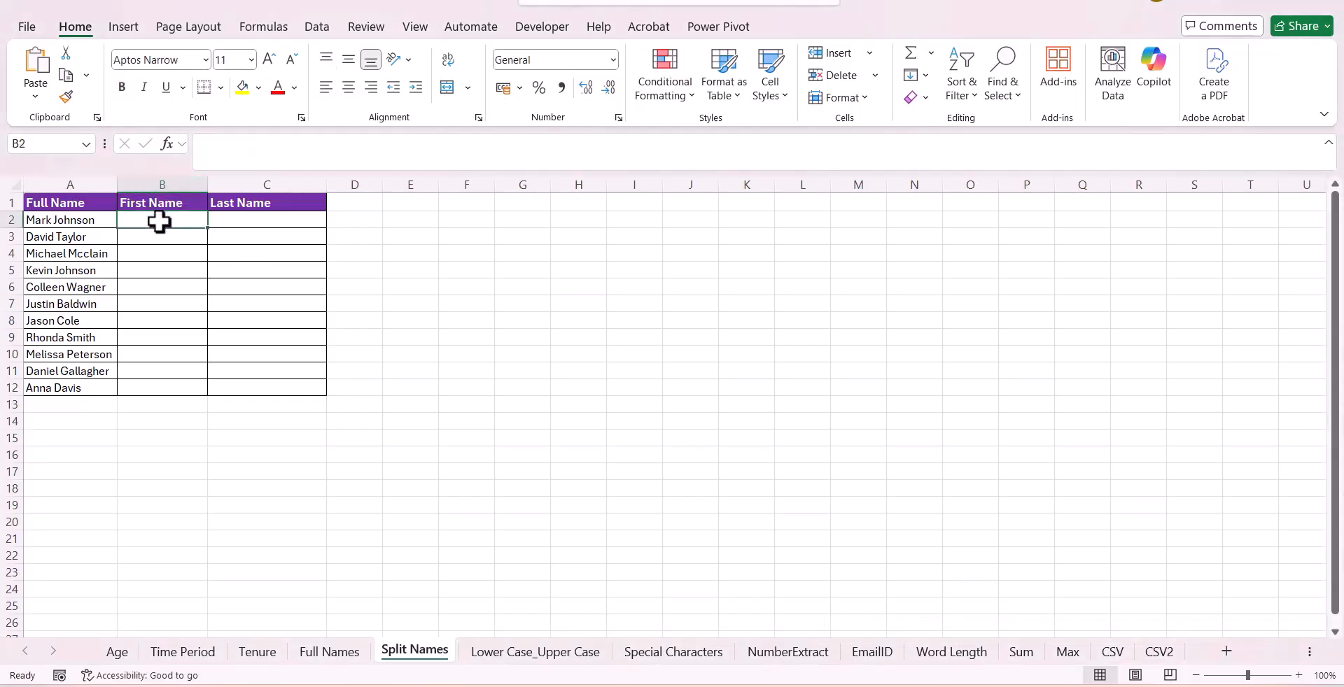
key("ctrl+v")
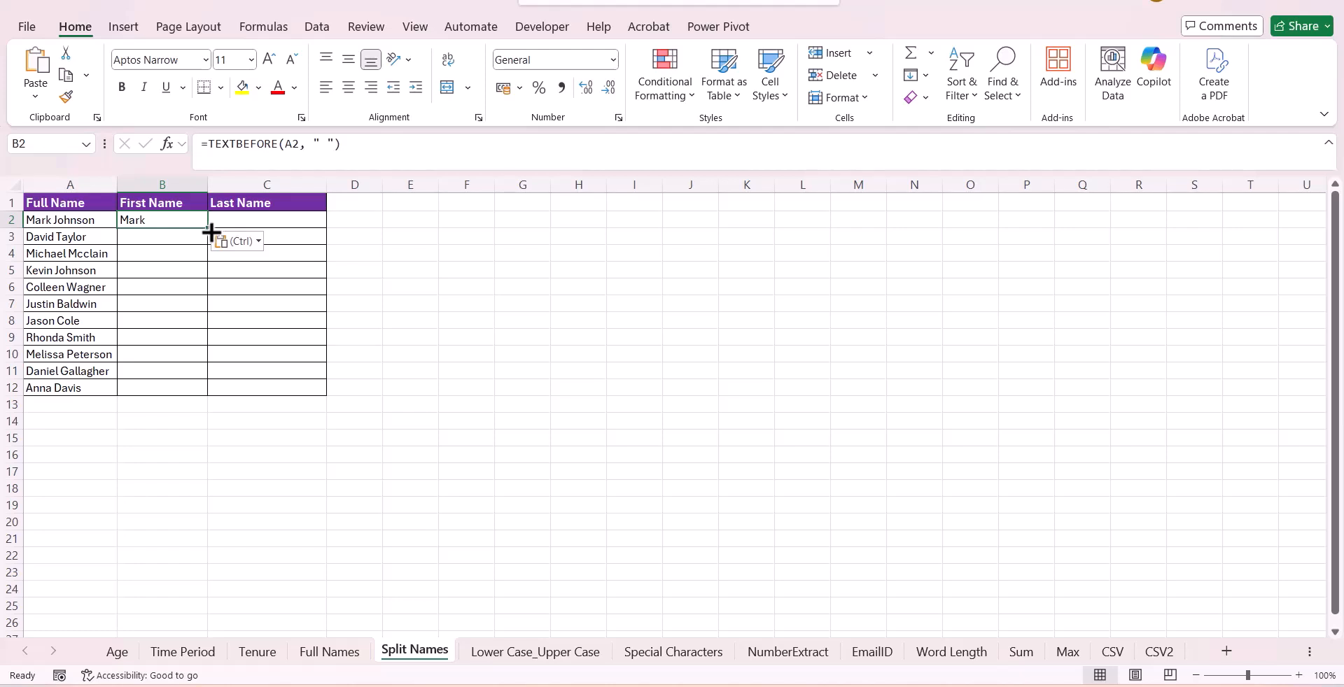
double_click(208, 229)
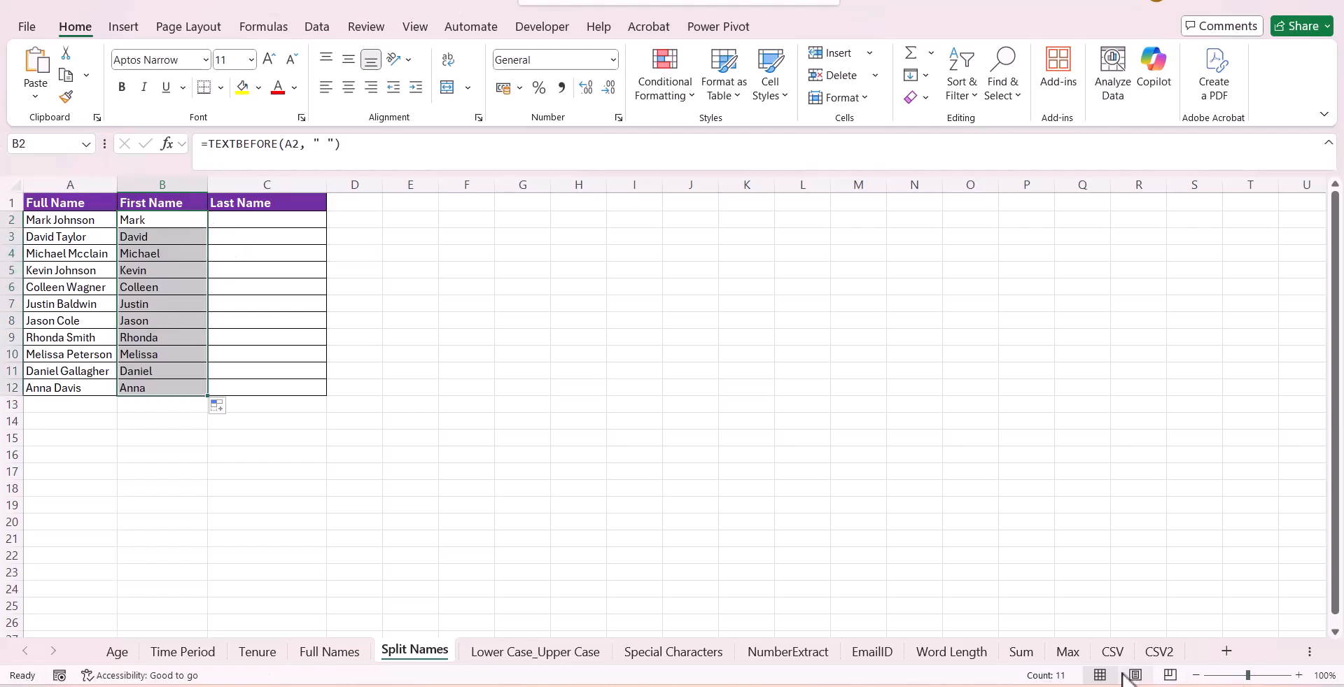
Step: Copy the last-name formula =TEXTAFTER(A2, " ") from ChatGPT, paste it into C2 of the Split Names sheet and fill it down to C12
key("alt+Tab")
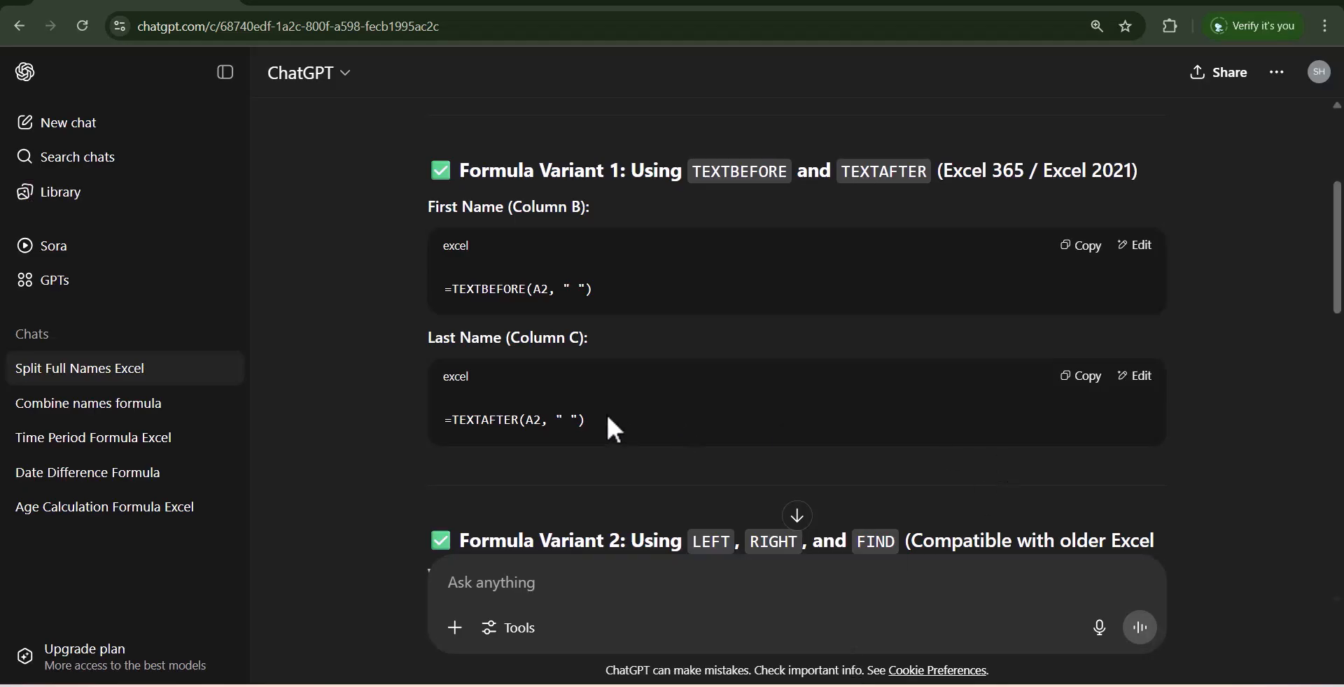
left_click(1083, 378)
key("alt+Tab")
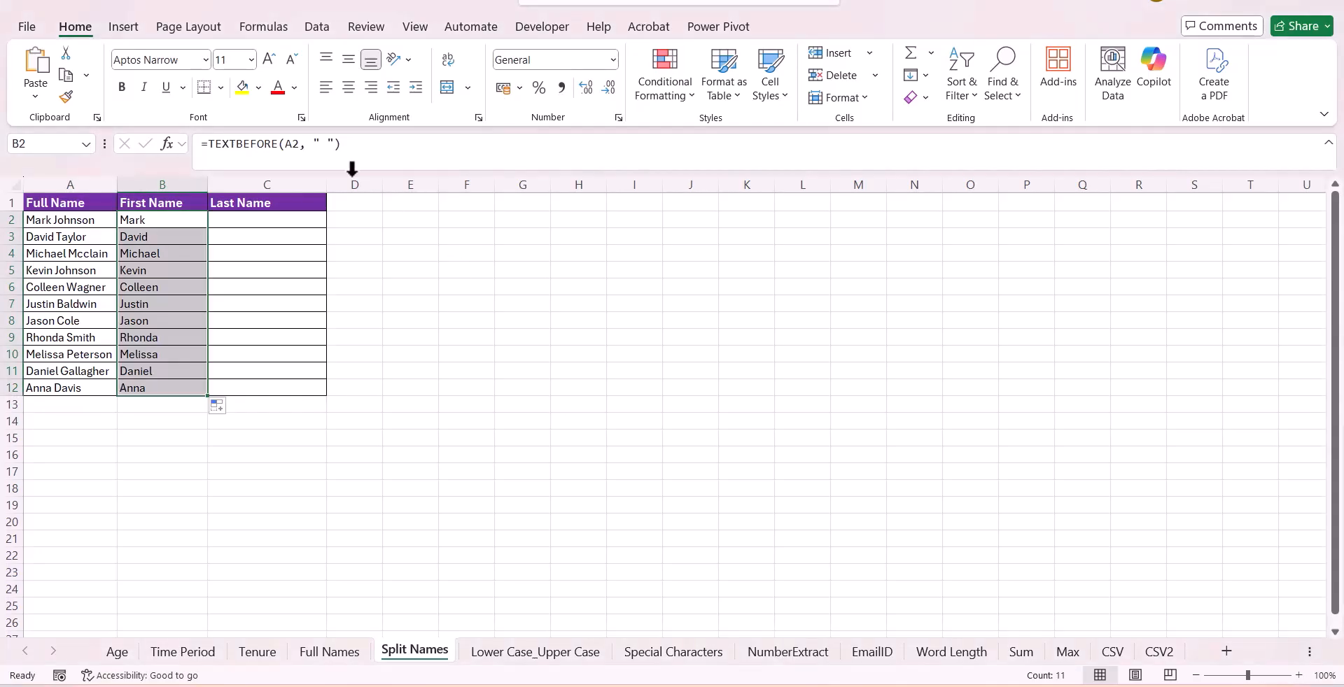
left_click(319, 220)
key("ctrl+v")
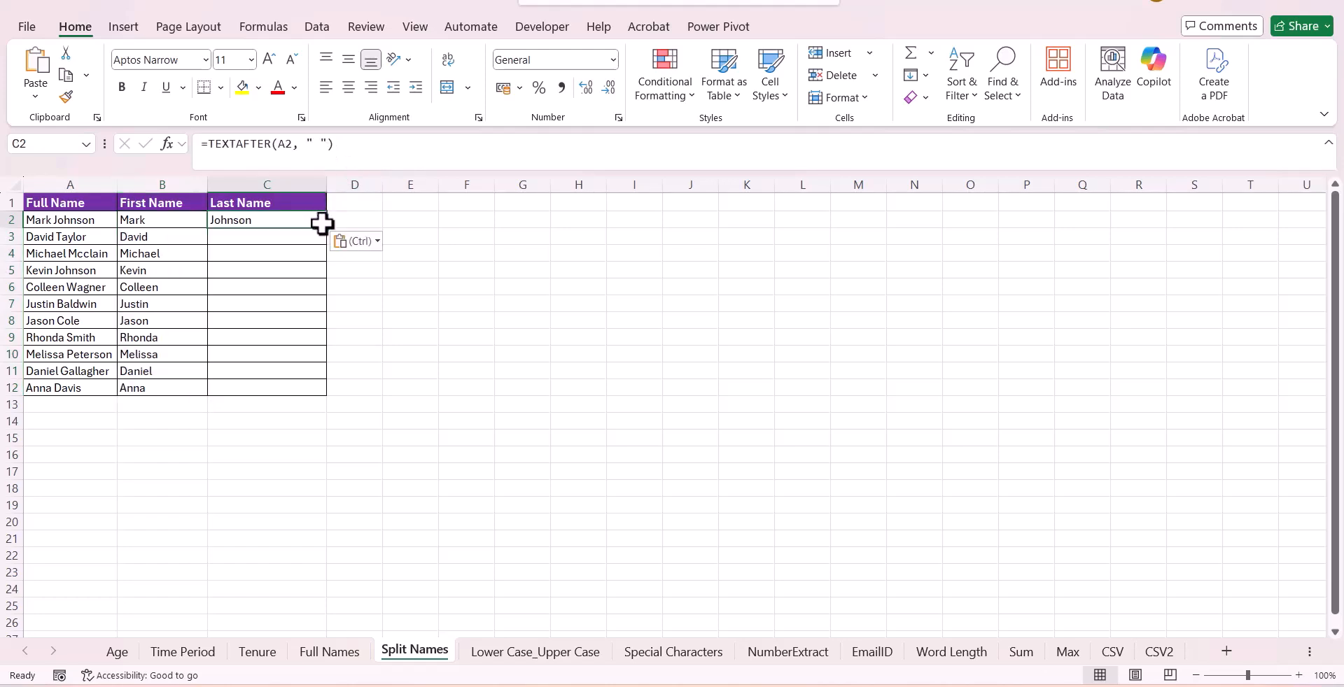
double_click(325, 227)
left_click(386, 255)
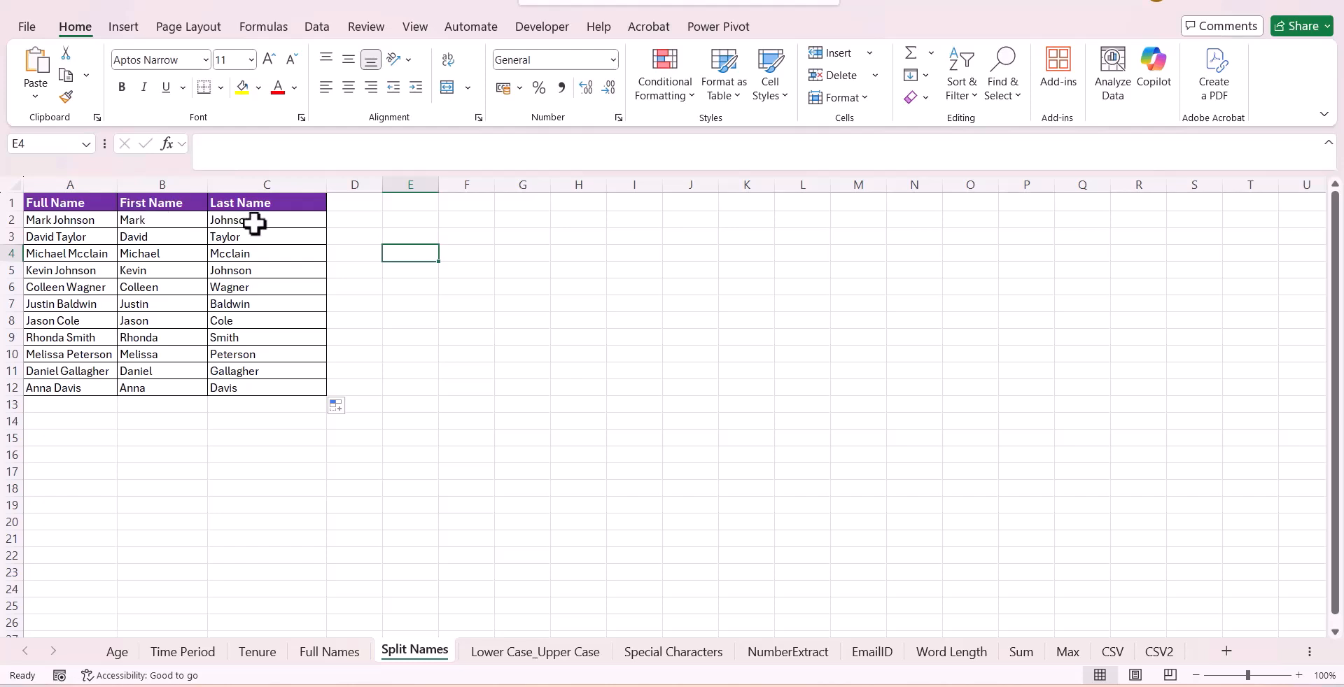
Step: Copy Variant 2's first-name formula =LEFT(A2, FIND(" ", A2) - 1) from ChatGPT, paste it into D2 of the Split Names sheet and fill it down to D12
key("alt+Tab")
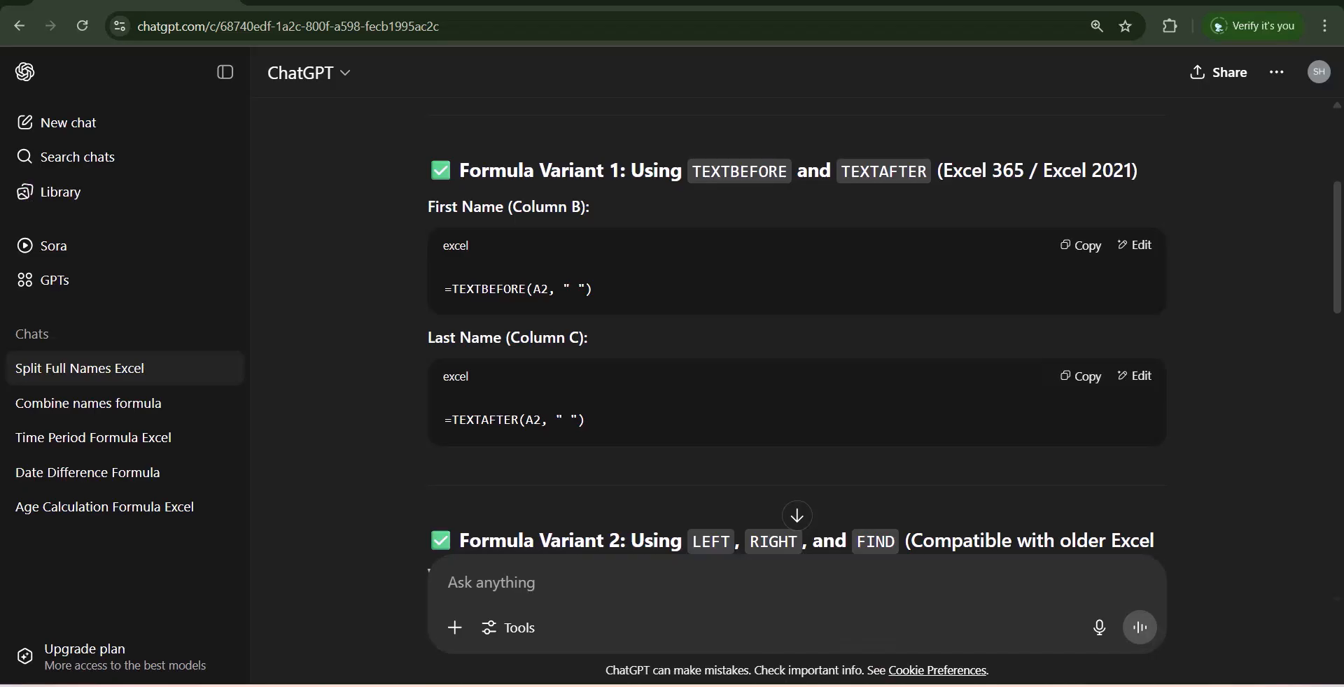
scroll(727, 505, "down", 5)
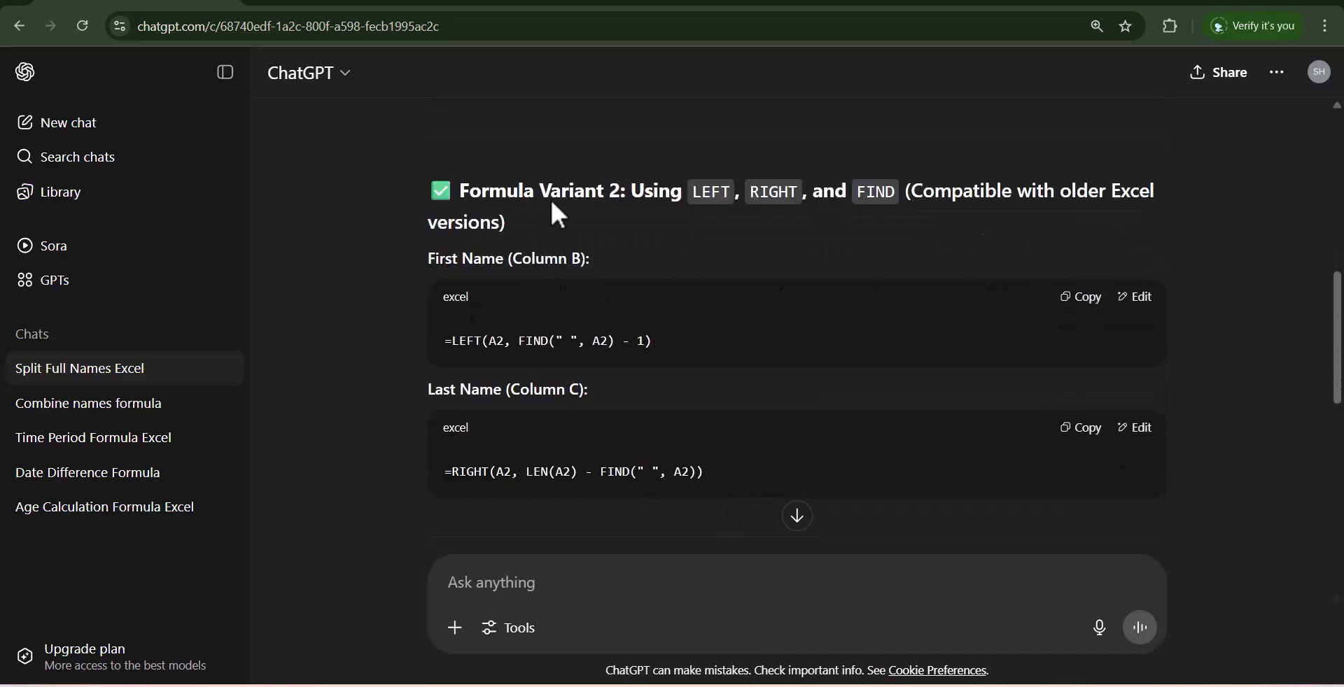
left_click(1081, 301)
key("alt+Tab")
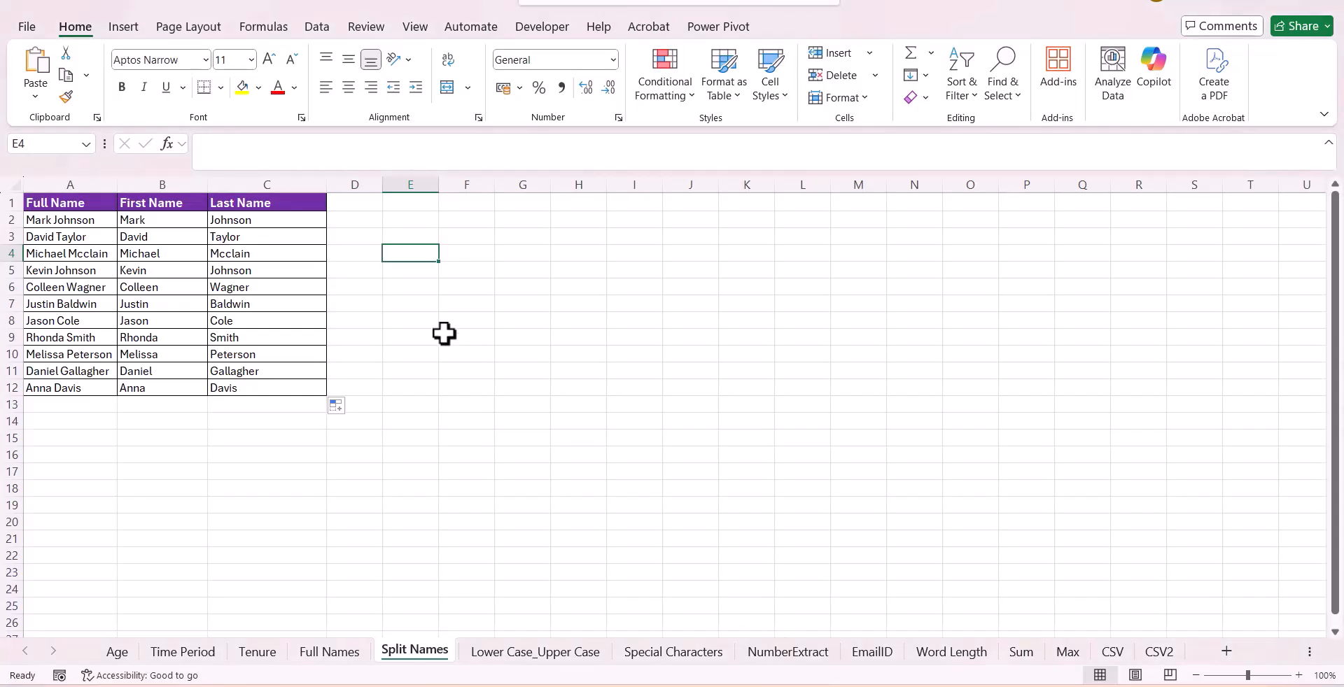
left_click(348, 224)
key("ctrl+v")
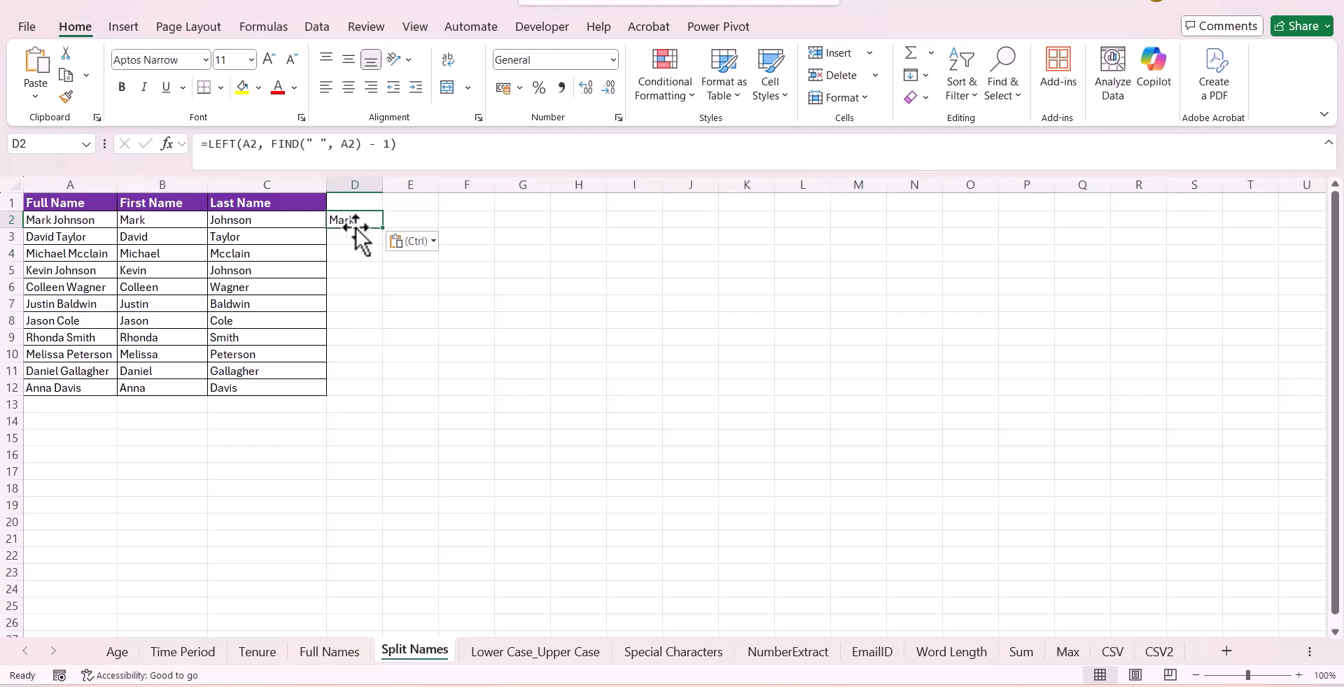
double_click(382, 228)
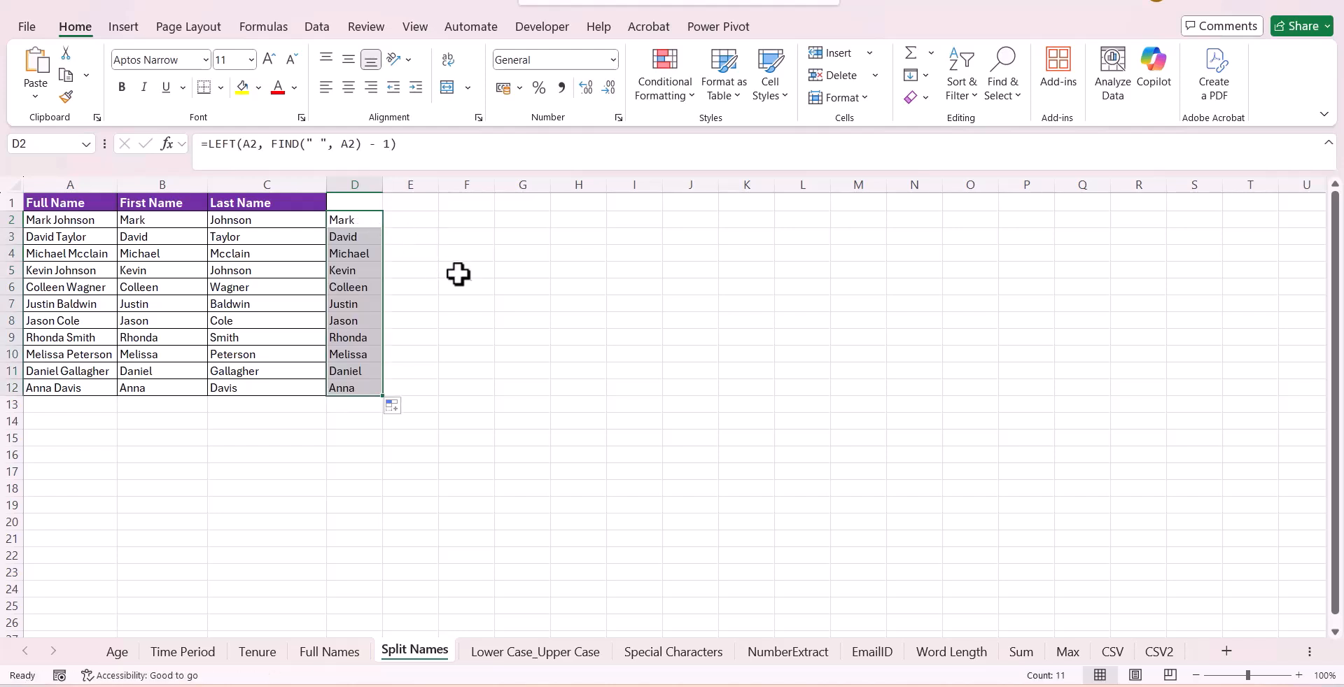
left_click(362, 221)
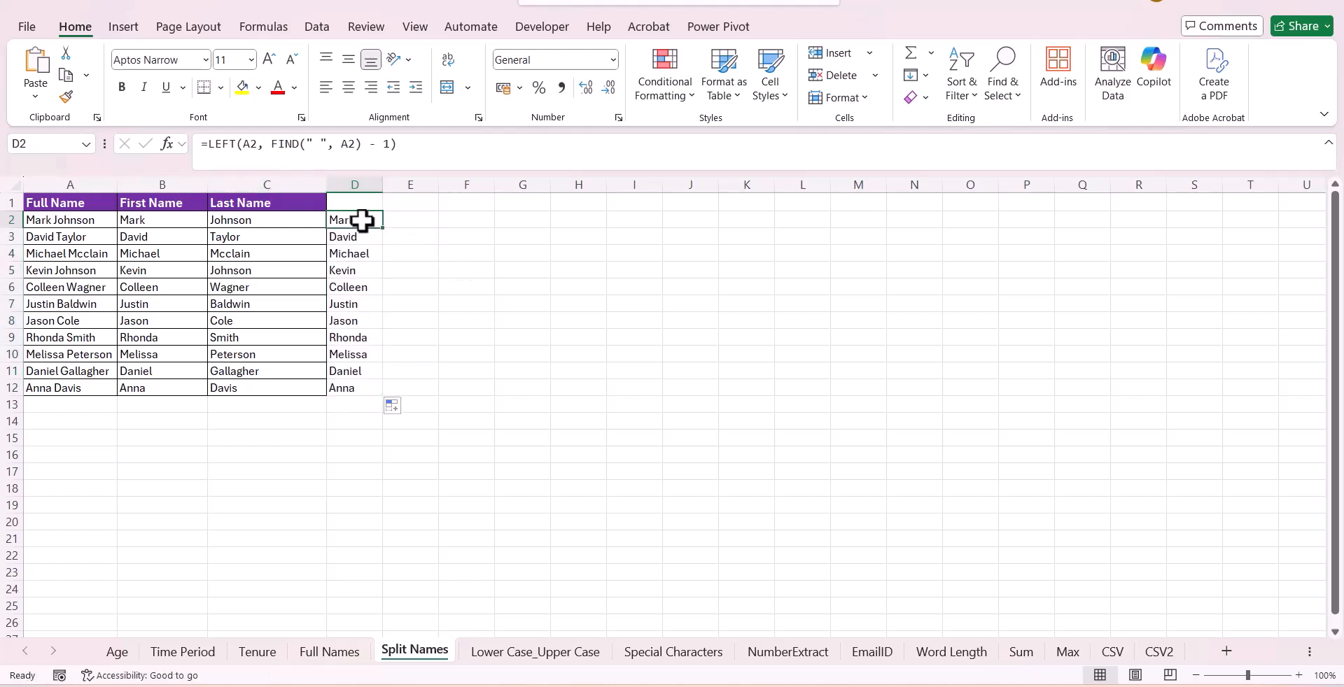
left_click(152, 223)
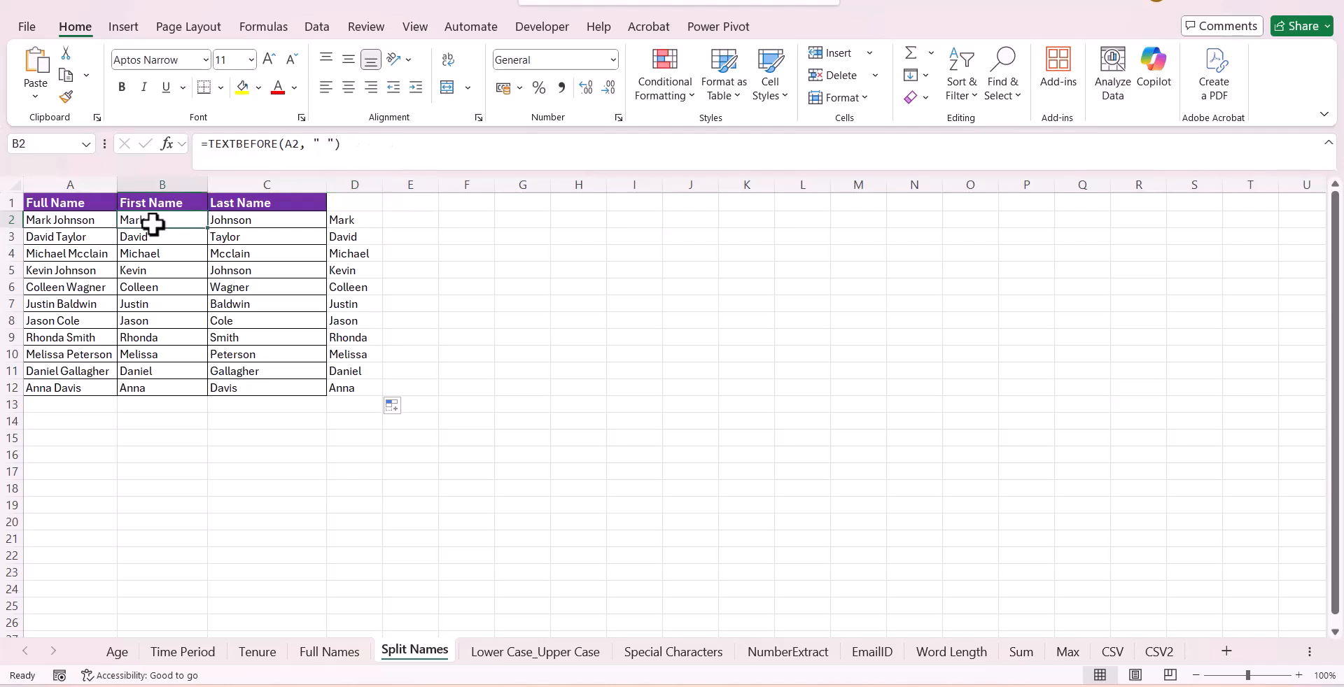
Step: Open the Lower Case_Upper Case sheet and ask ChatGPT for formulas converting column A full names to lower case in B and upper case in C
left_click(370, 222)
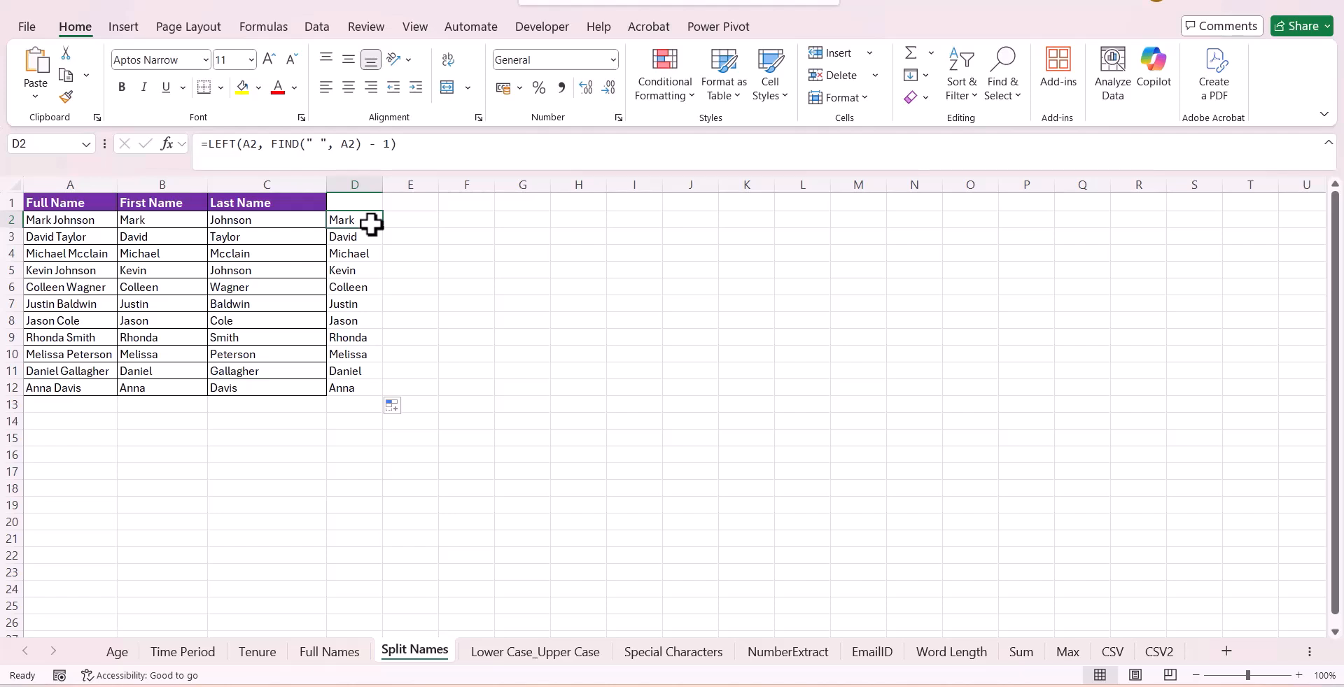
left_click(536, 651)
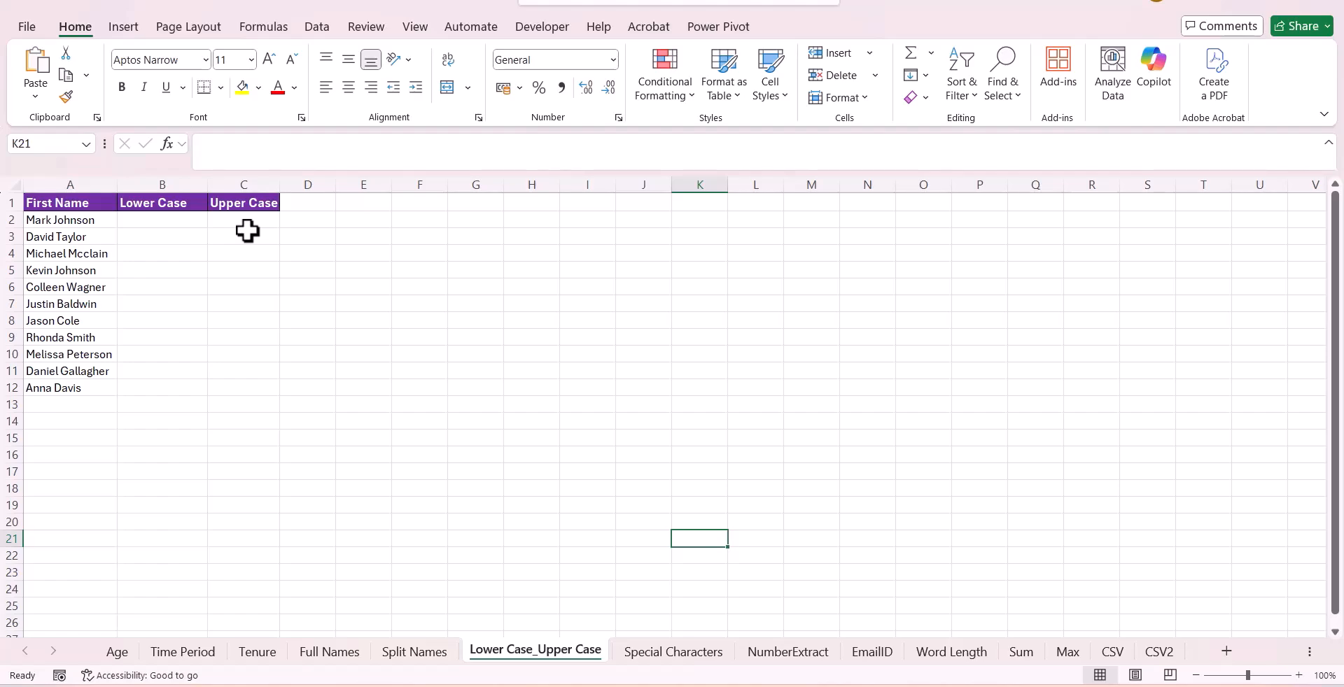
key("alt+Tab")
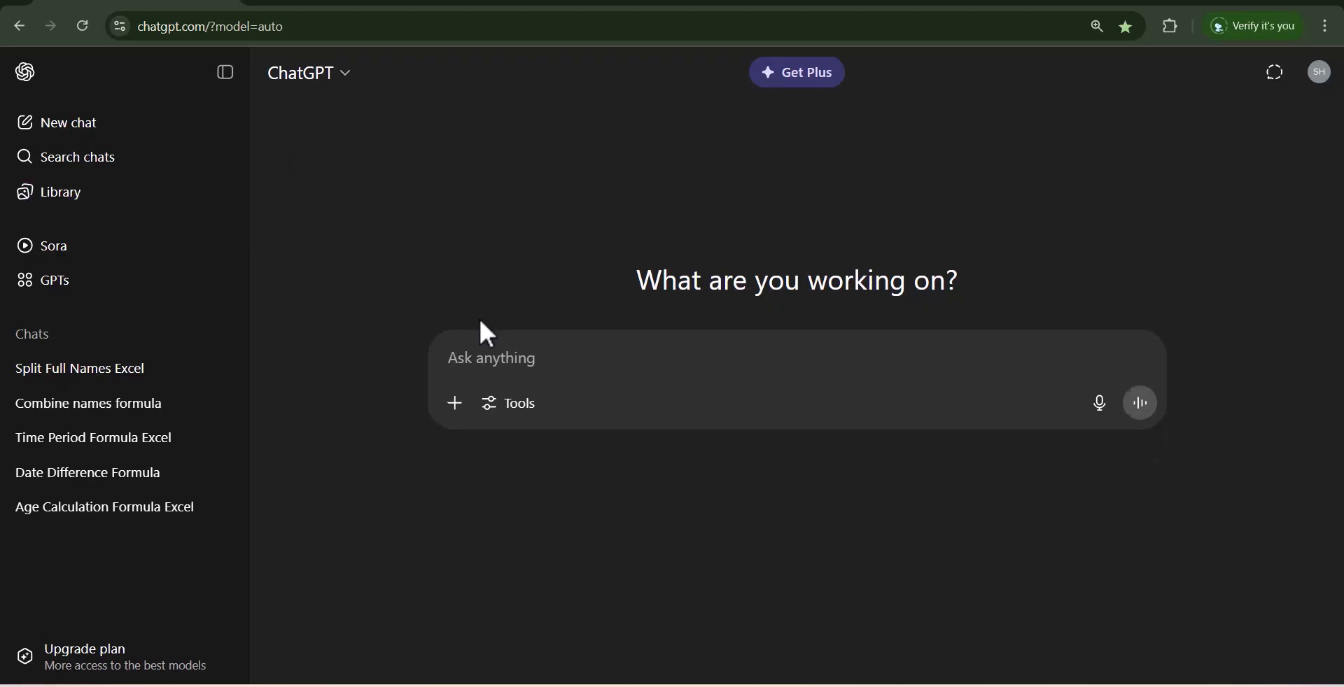
key("ctrl+v")
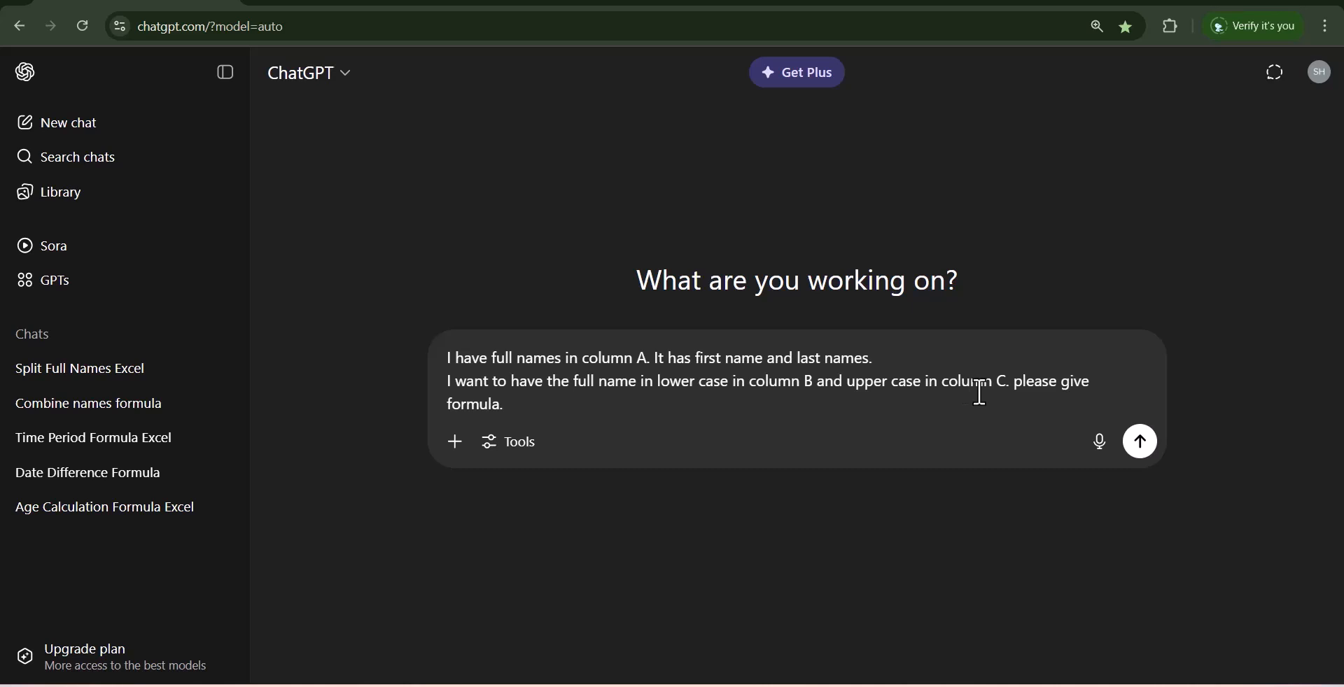
left_click(1141, 443)
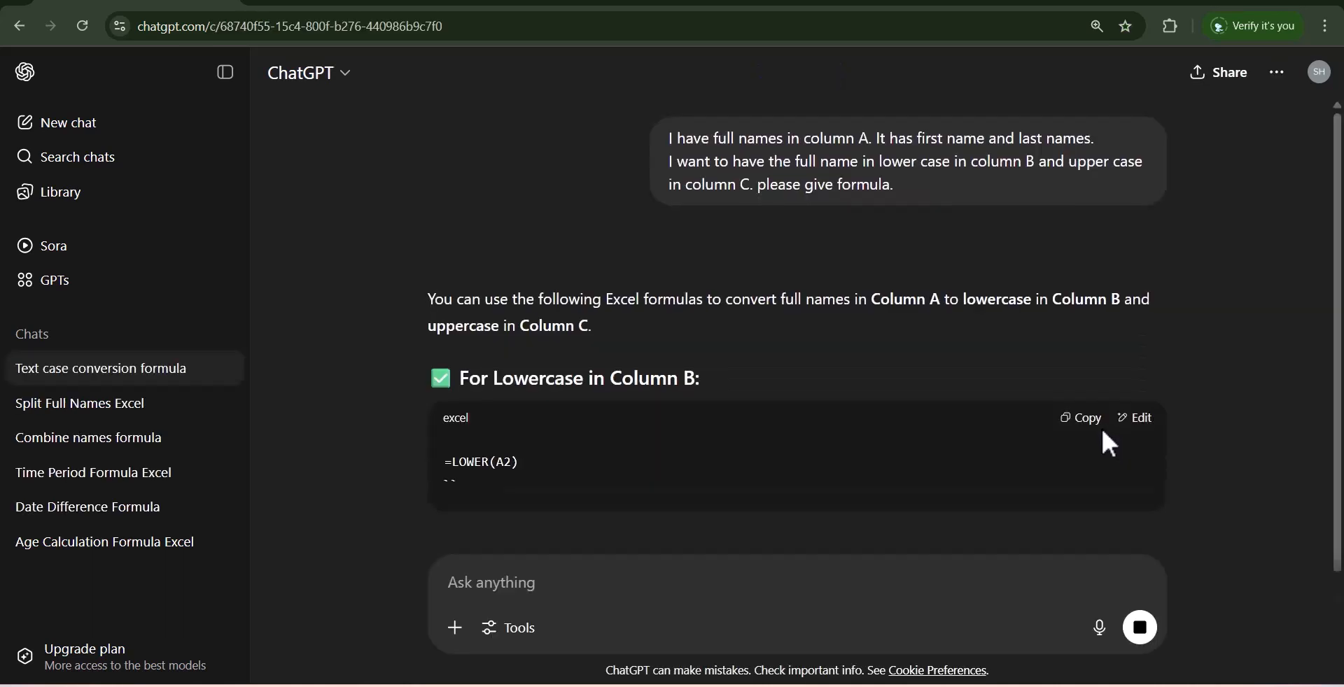
Step: Copy =LOWER(A2) from ChatGPT, paste it into B2 of the Lower Case_Upper Case sheet in Excel and fill it down to B12
scroll(1074, 427, "down", 1)
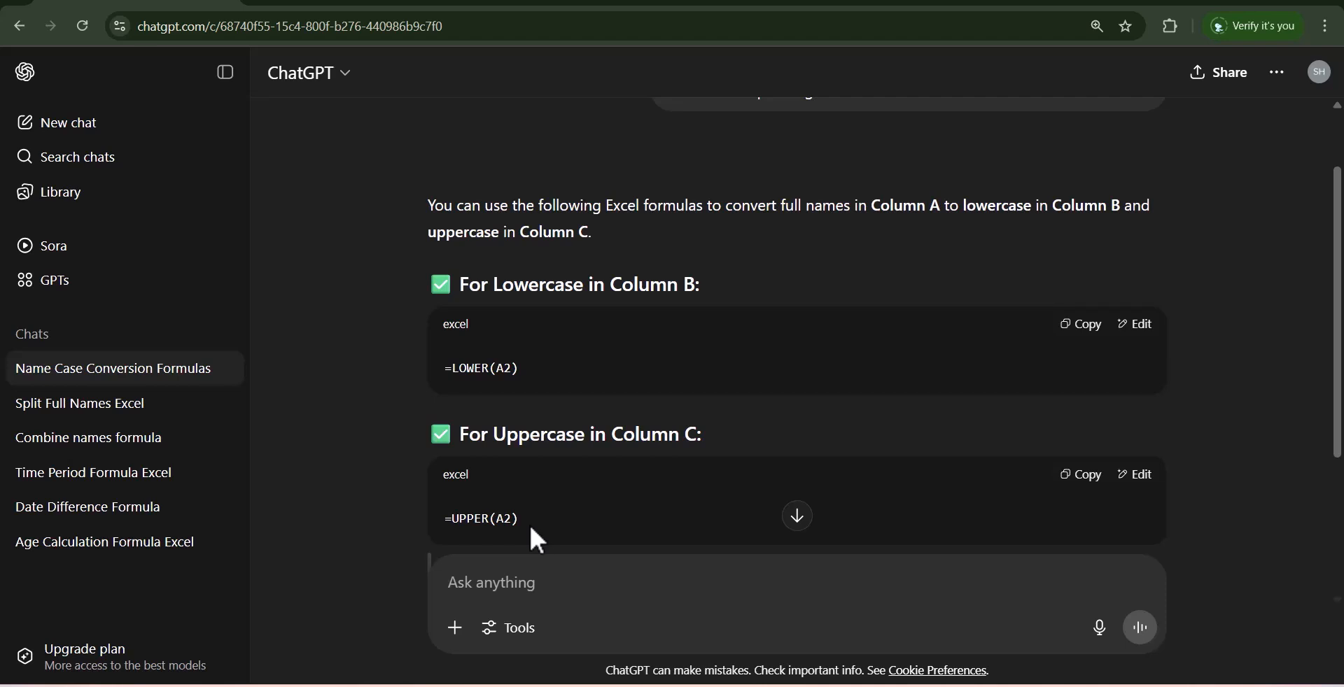
left_click(1085, 329)
key("alt+Tab")
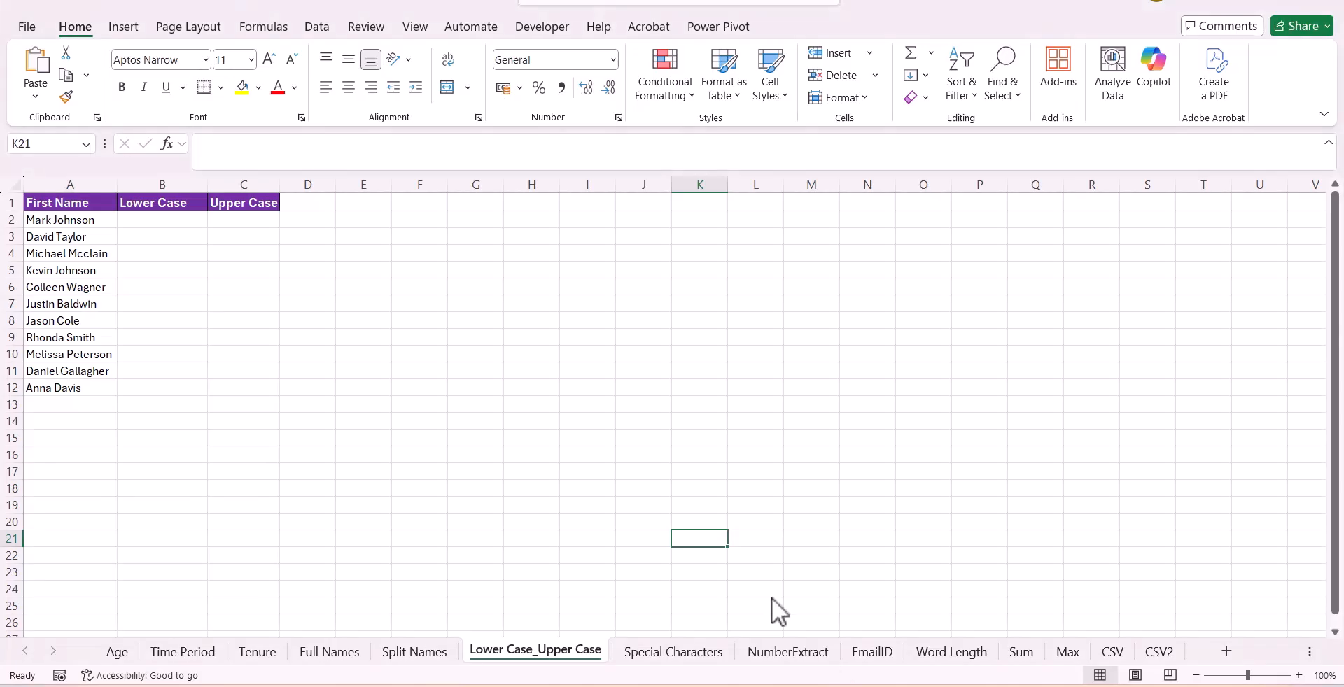
left_click(162, 222)
key("ctrl+v")
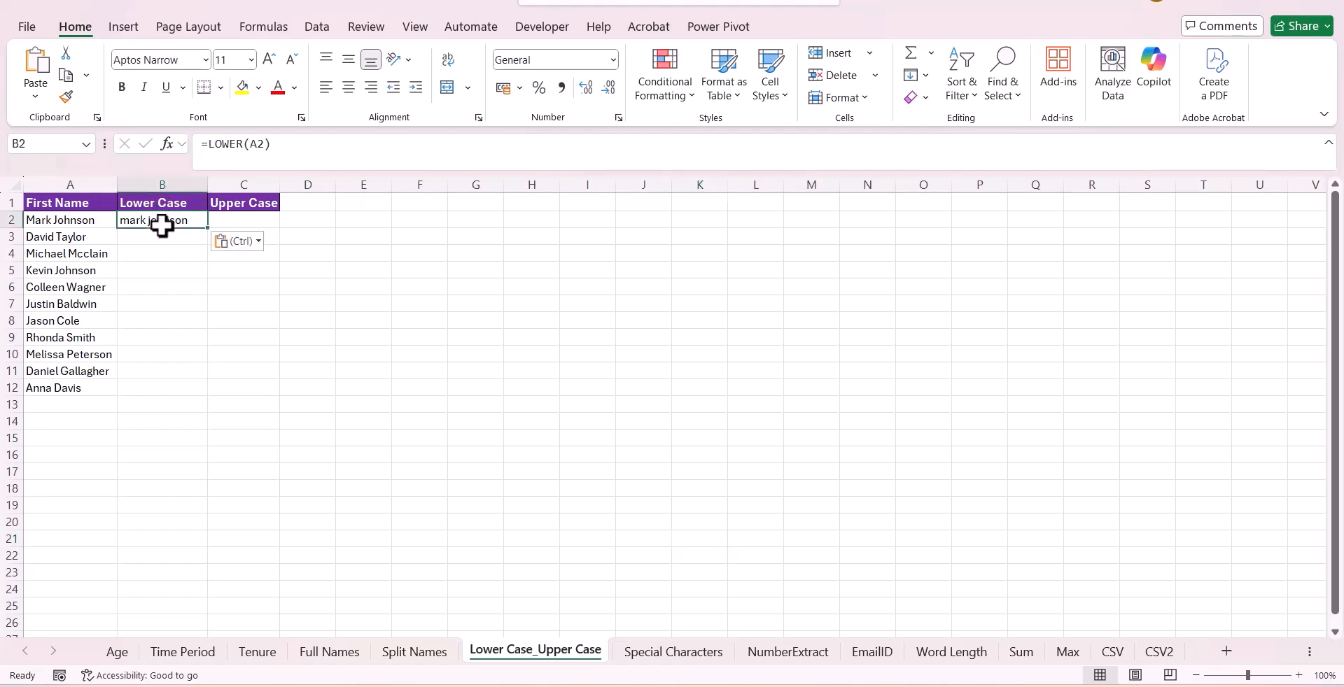
double_click(203, 224)
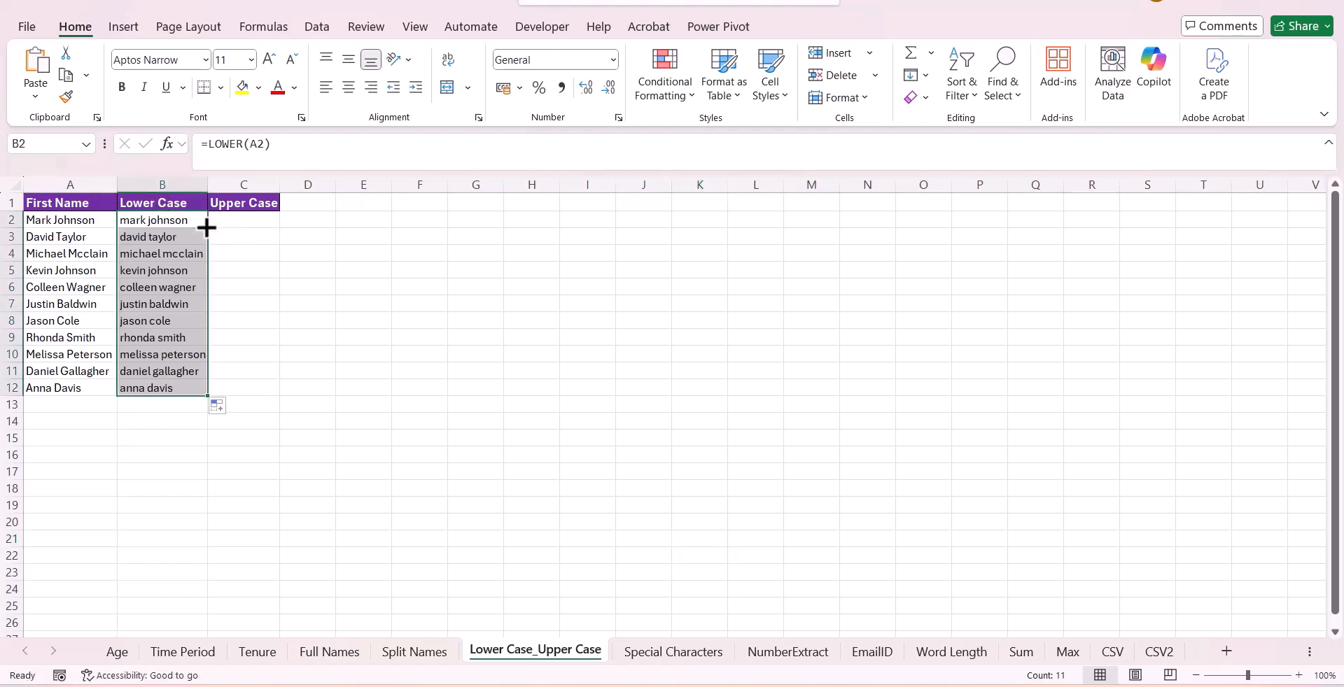
left_click(196, 283)
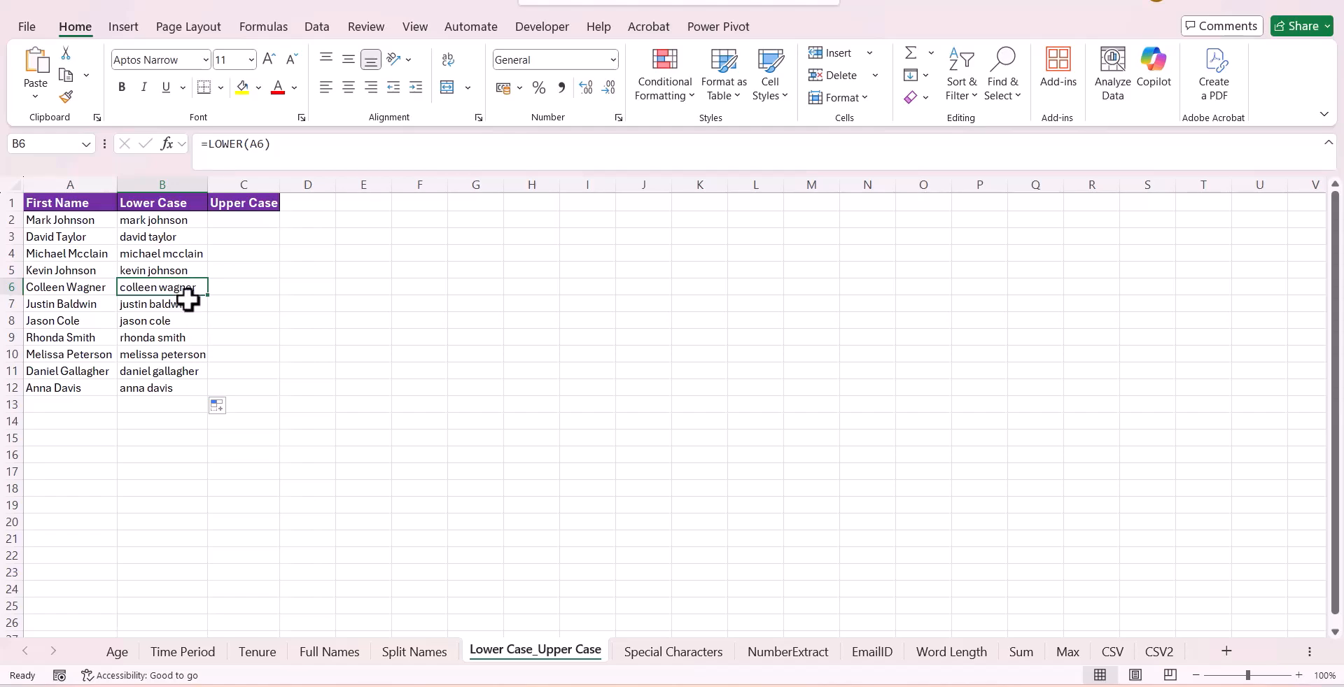
Step: Copy =UPPER(A2) from ChatGPT, paste it into C2 of the Lower Case_Upper Case sheet, fill it down to C12 and check the results
key("alt+Tab")
scroll(763, 469, "down", 2)
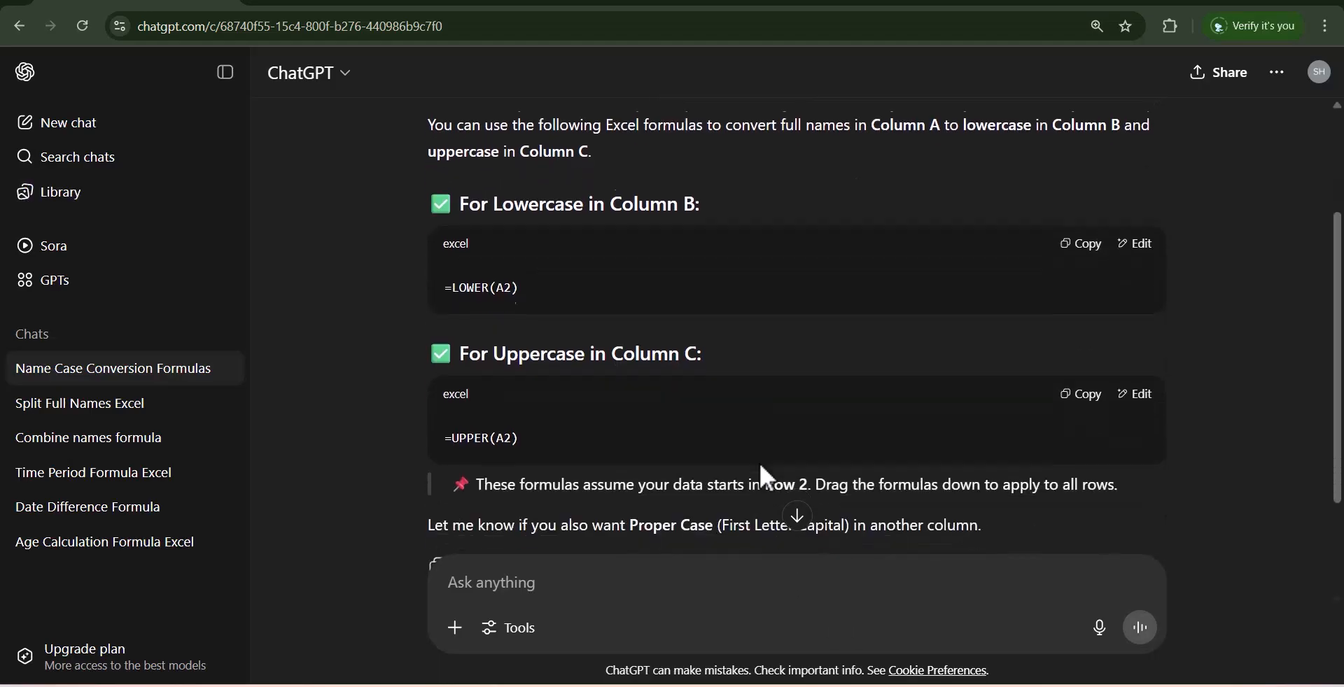
left_click(1081, 392)
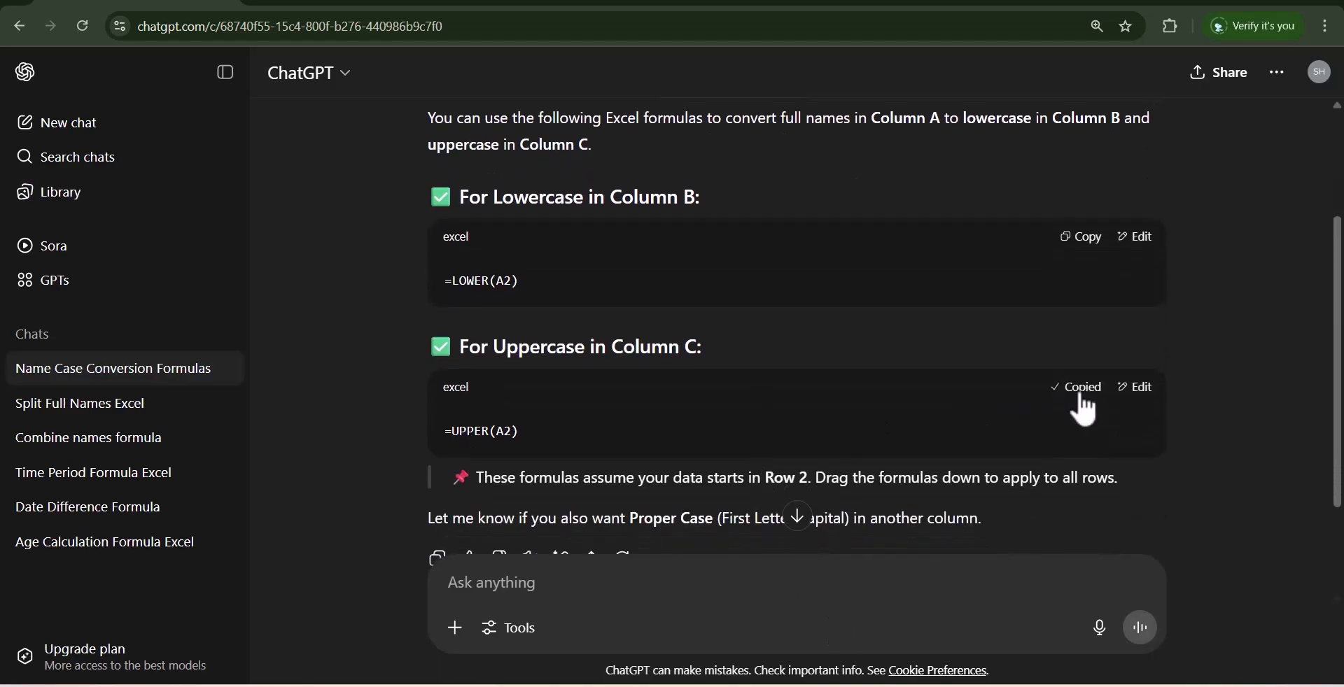
left_click(887, 685)
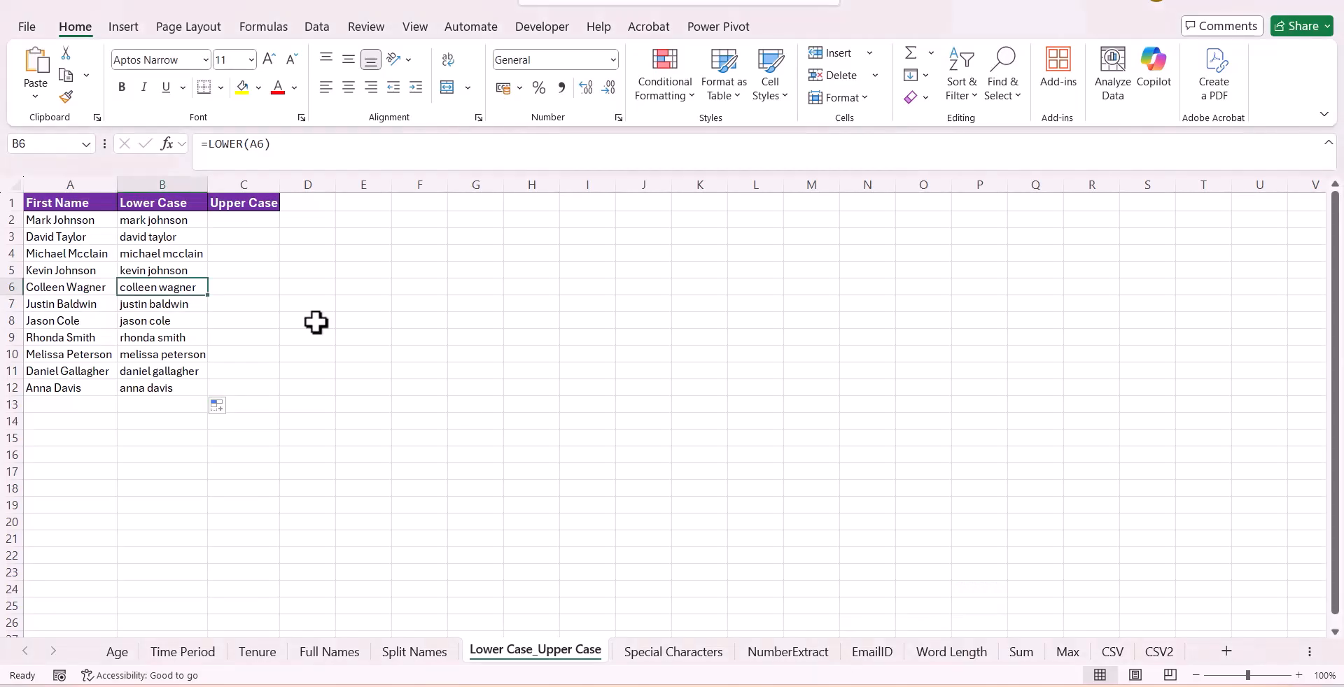
left_click(236, 220)
key("ctrl+v")
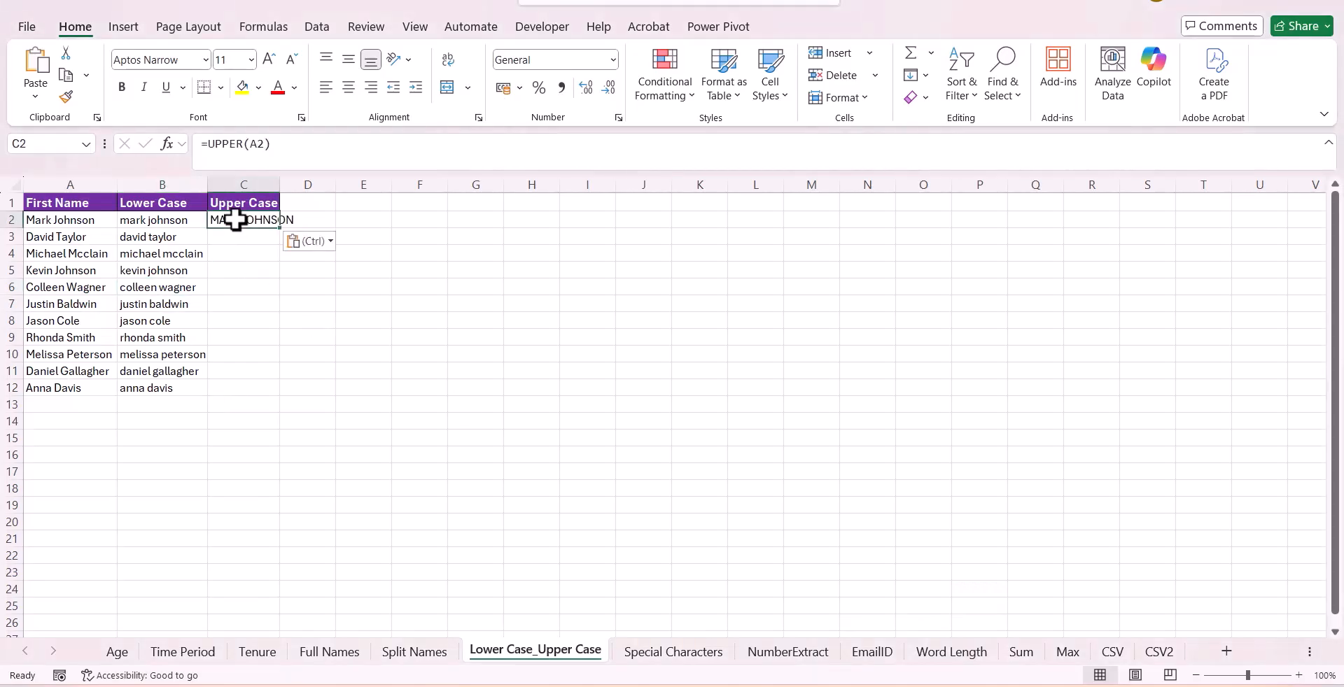
double_click(280, 228)
left_click(429, 292)
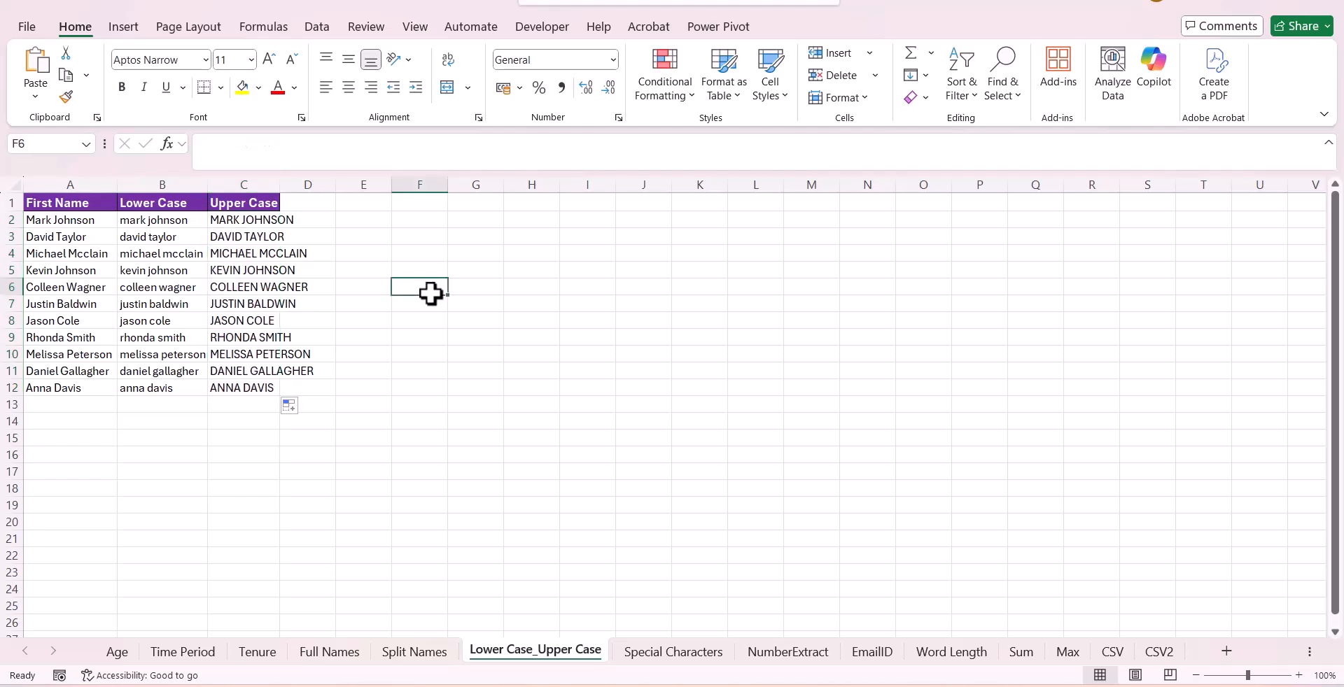
left_click(58, 221)
left_click_drag(57, 221, 56, 388)
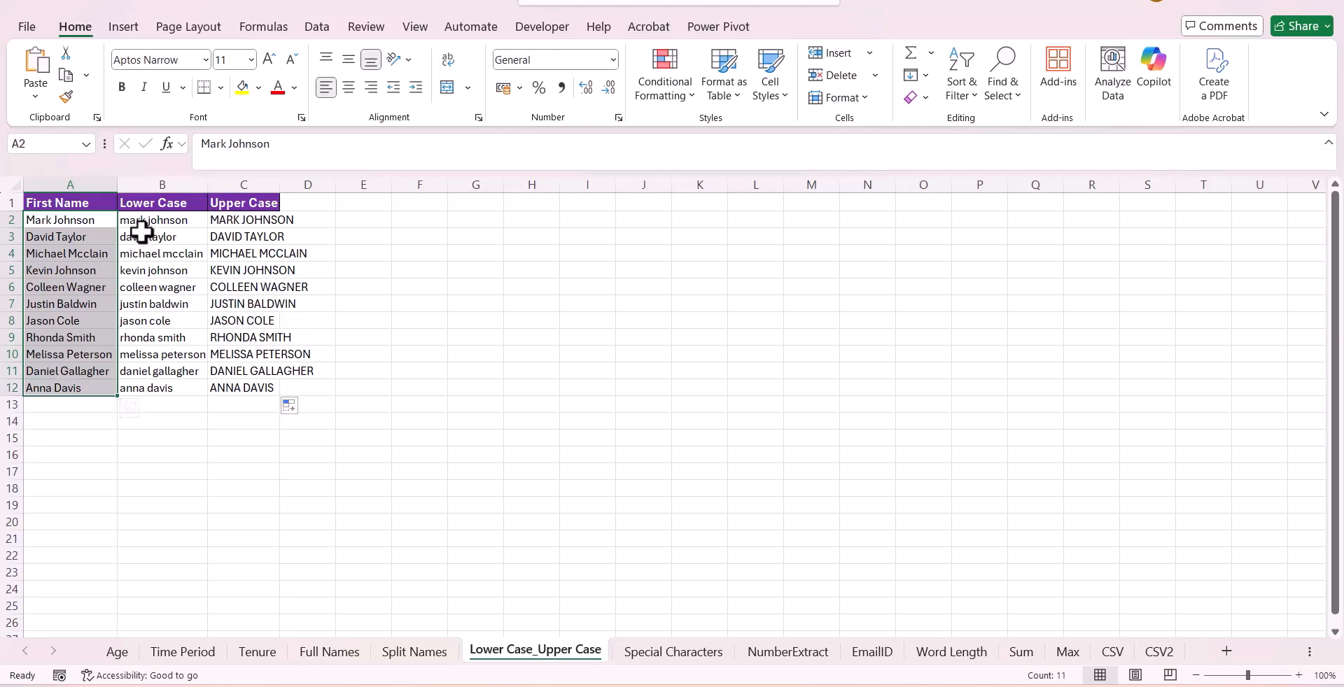
left_click(184, 224)
left_click(239, 224)
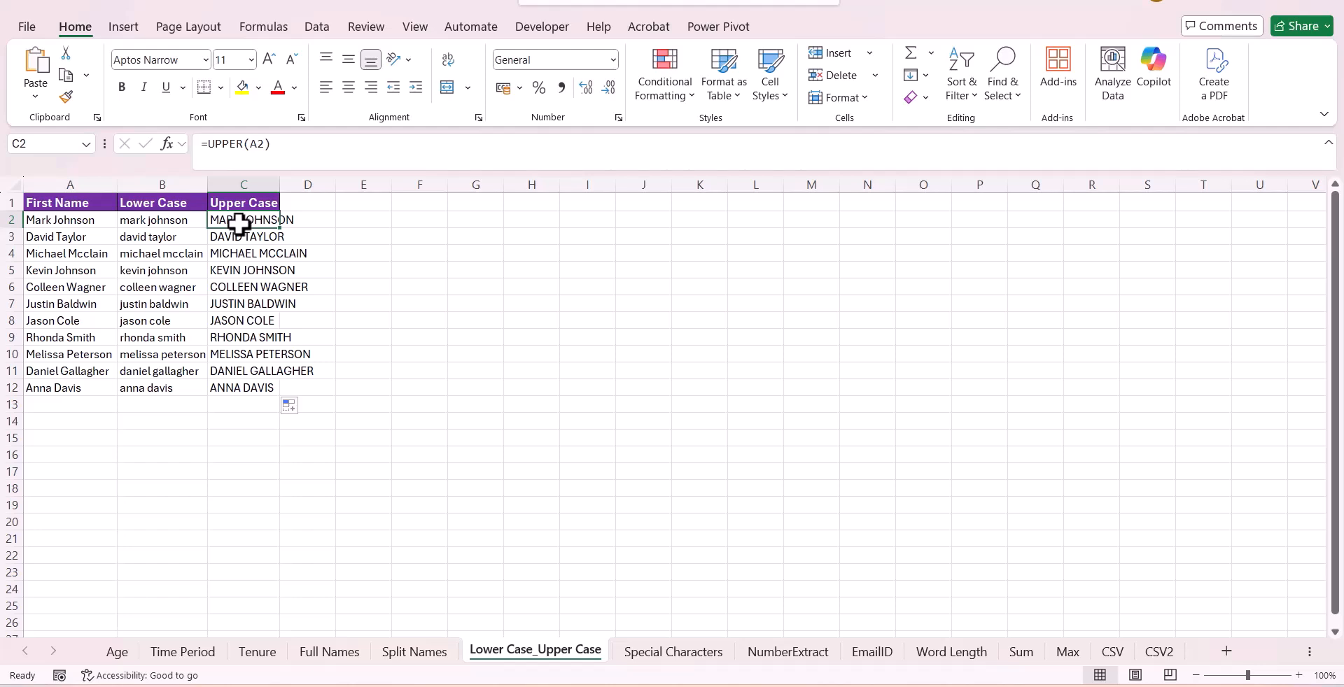
Step: Open the Special Characters sheet and ask ChatGPT for a formula removing characters like !@#$%^&*() from column A names, with clean names in column B
left_click(661, 652)
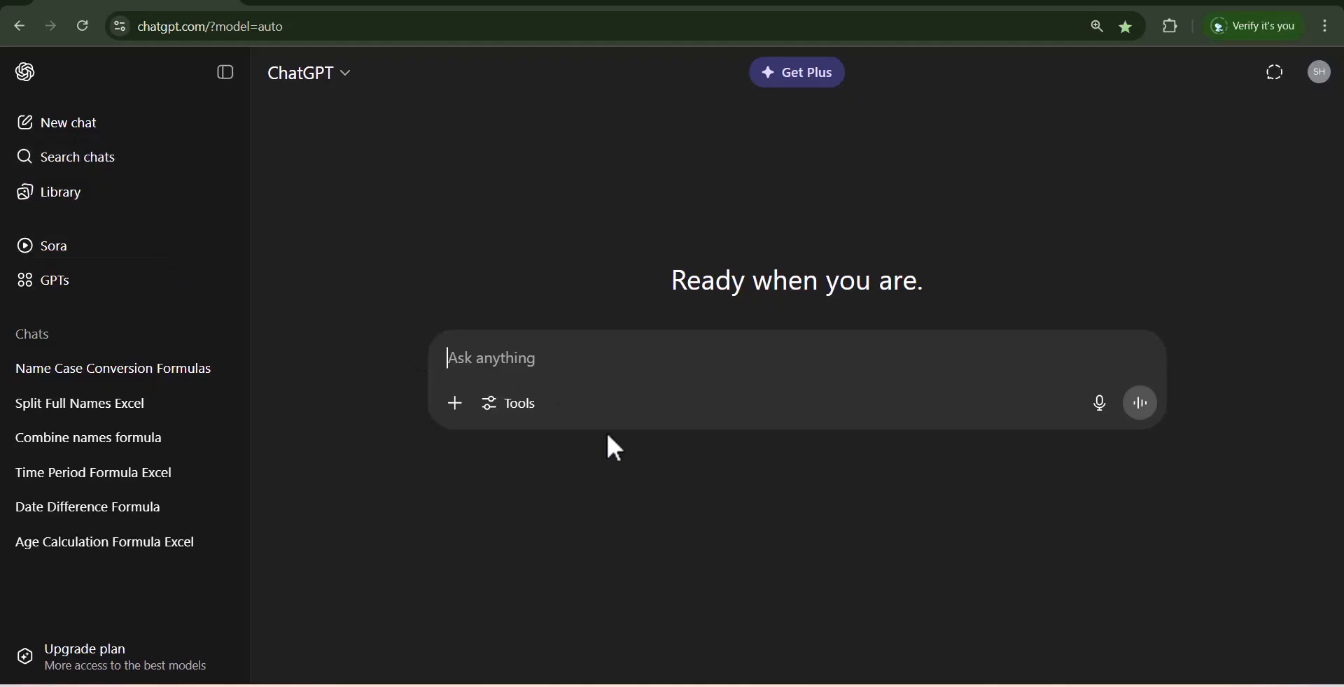
key("ctrl+v")
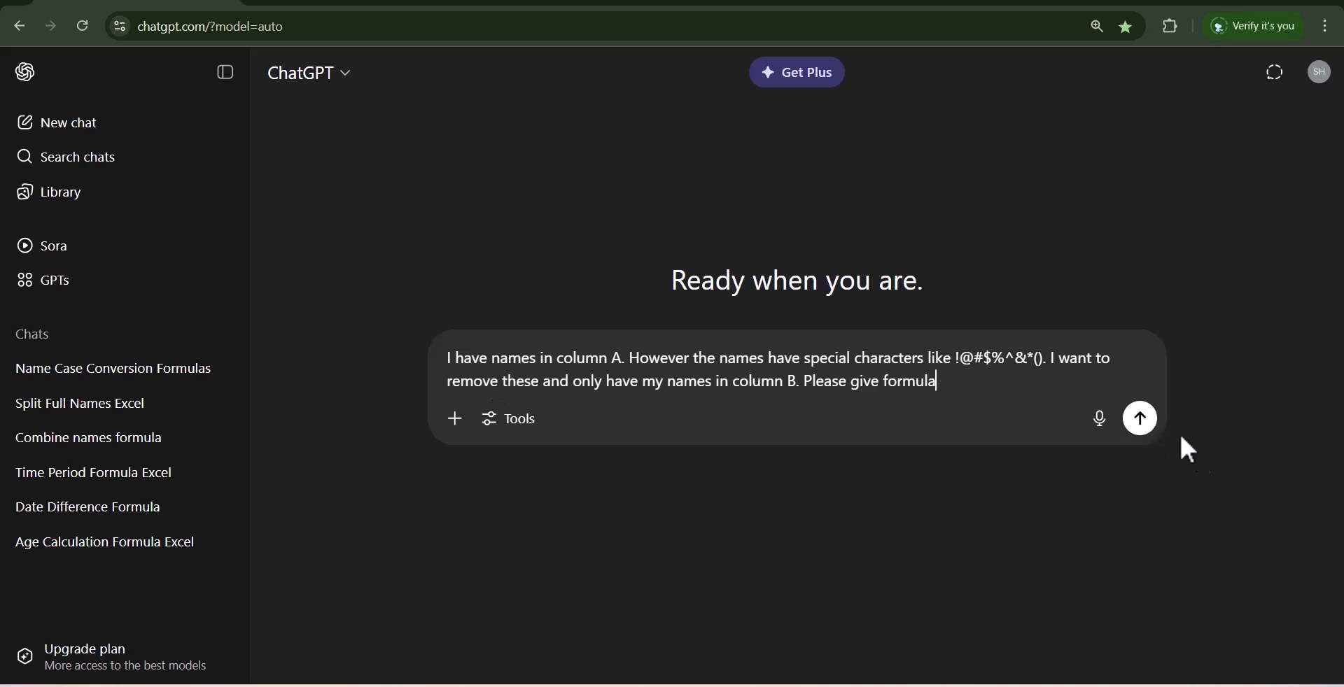
left_click(1142, 420)
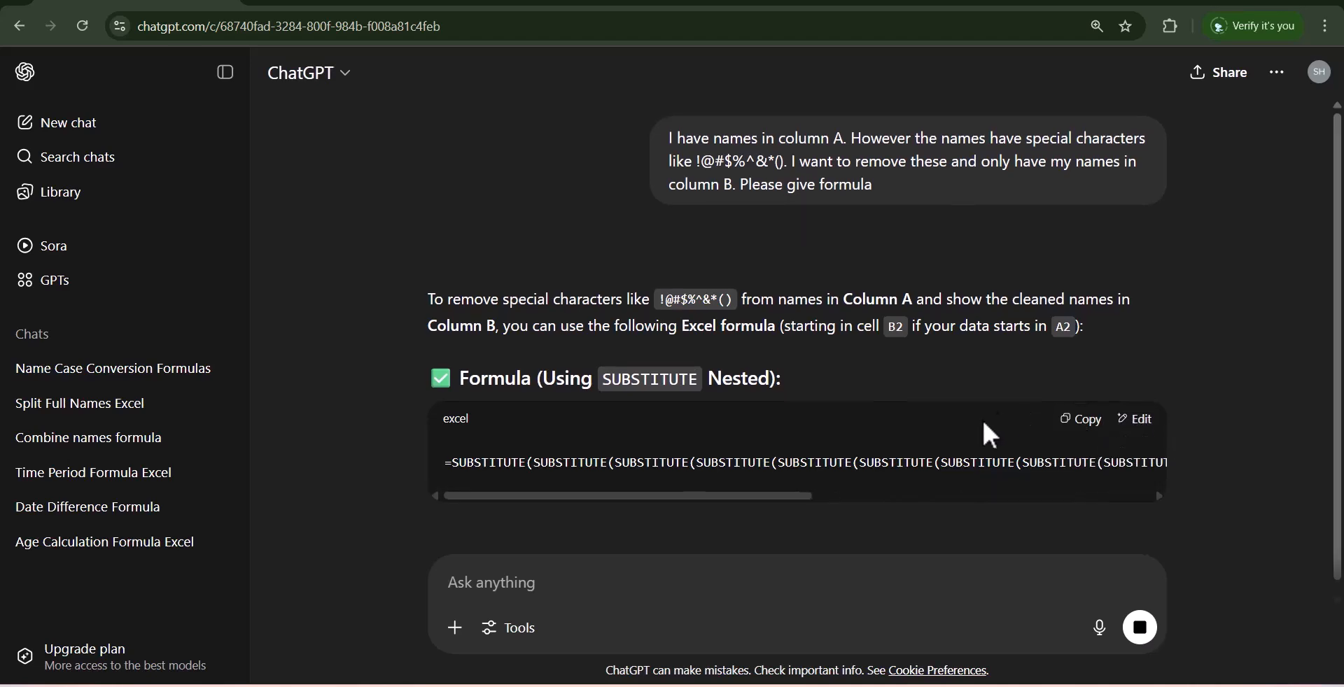
Step: Review the suggested formulas, copy the nested SUBSTITUTE one, paste it into B2 of the Special Characters sheet in Excel and fill it down to B12
scroll(980, 437, "down", 2)
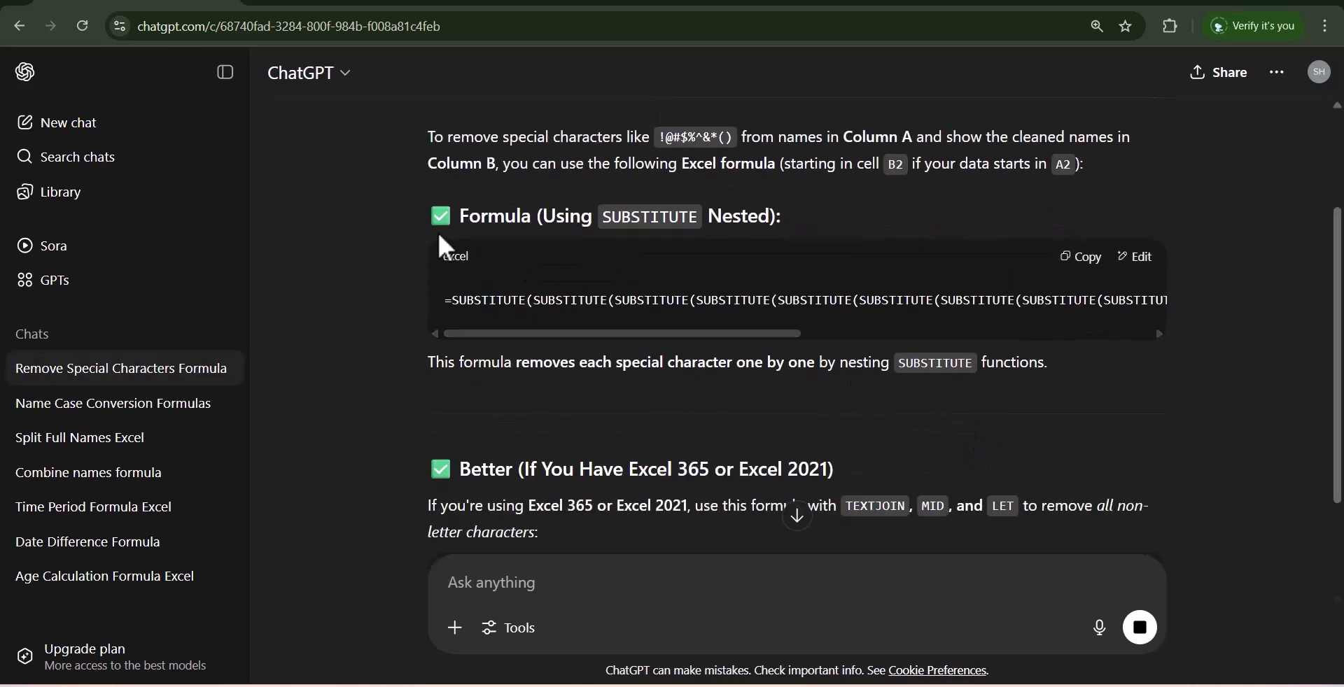
scroll(485, 329, "down", 3)
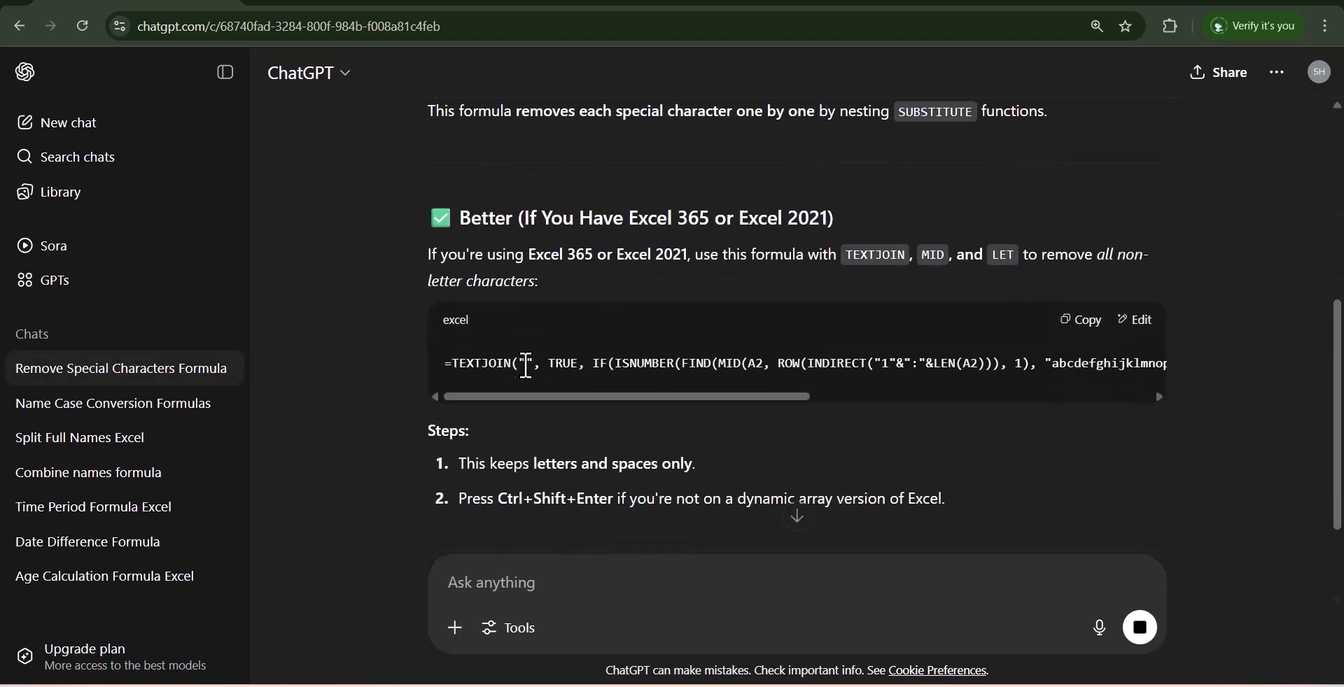
scroll(992, 439, "down", 4)
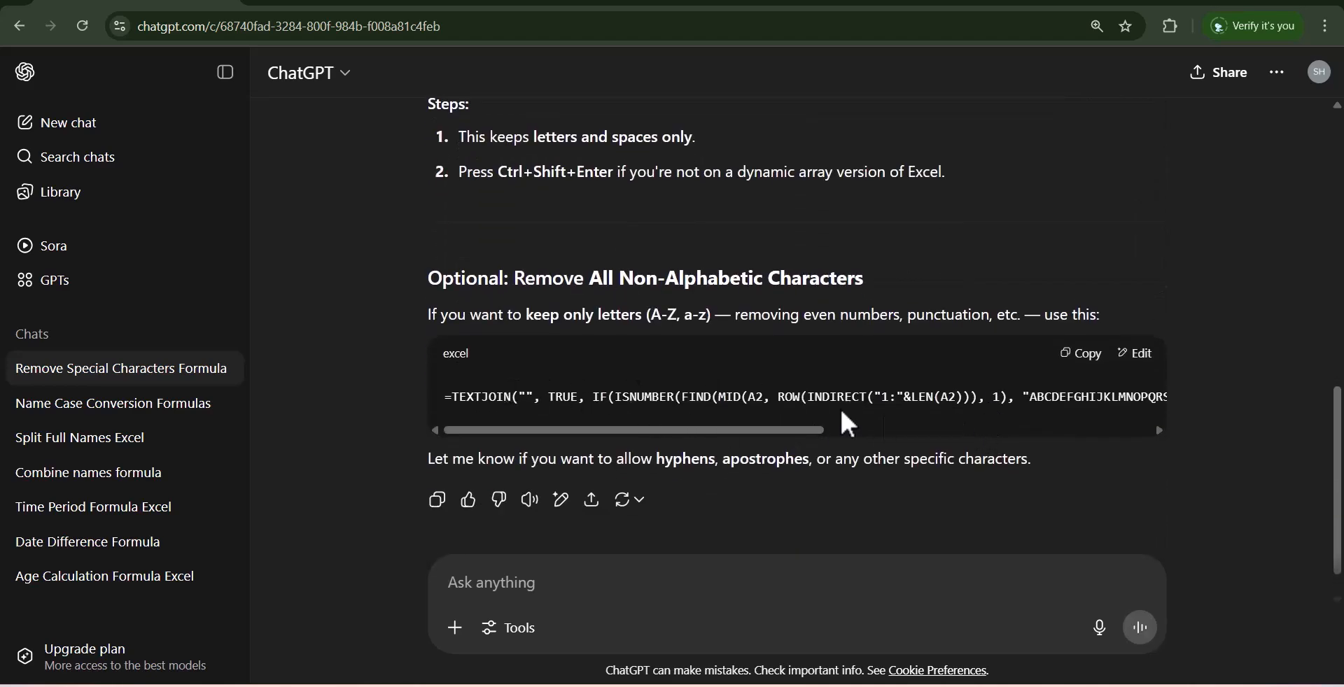
scroll(1006, 418, "down", 1)
scroll(1006, 420, "up", 15)
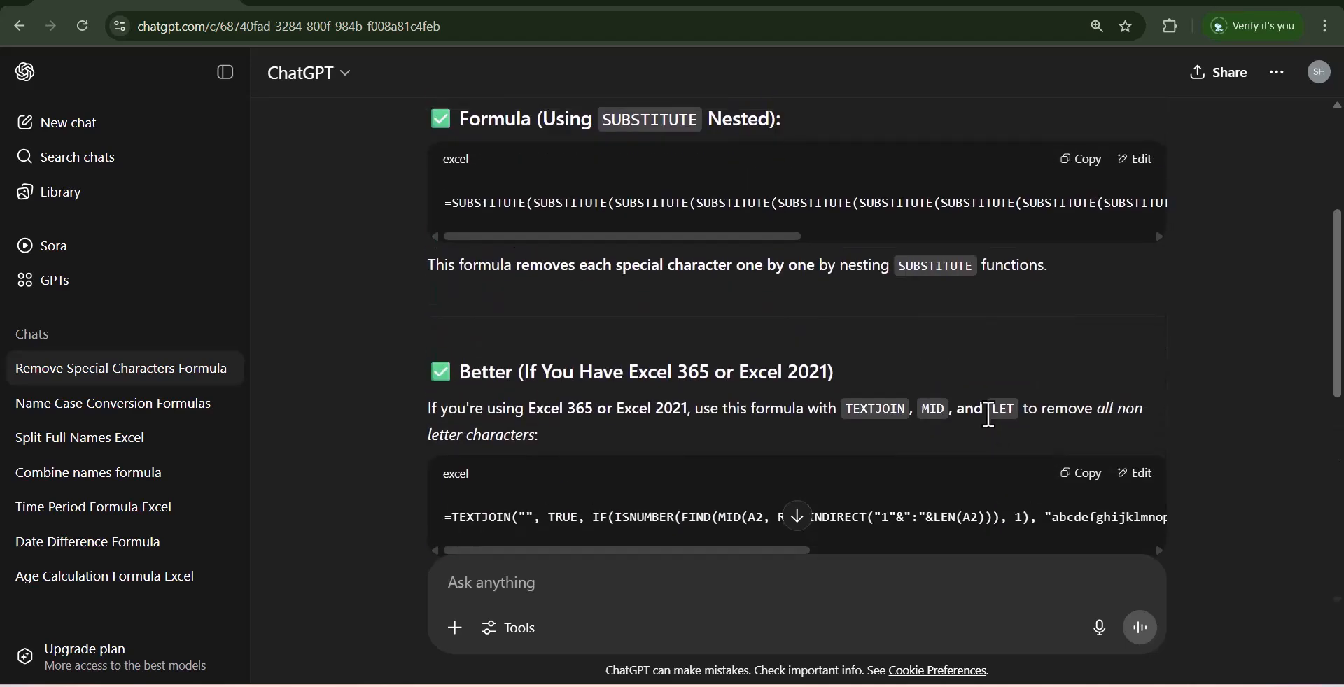
left_click(1091, 421)
key("alt+Tab")
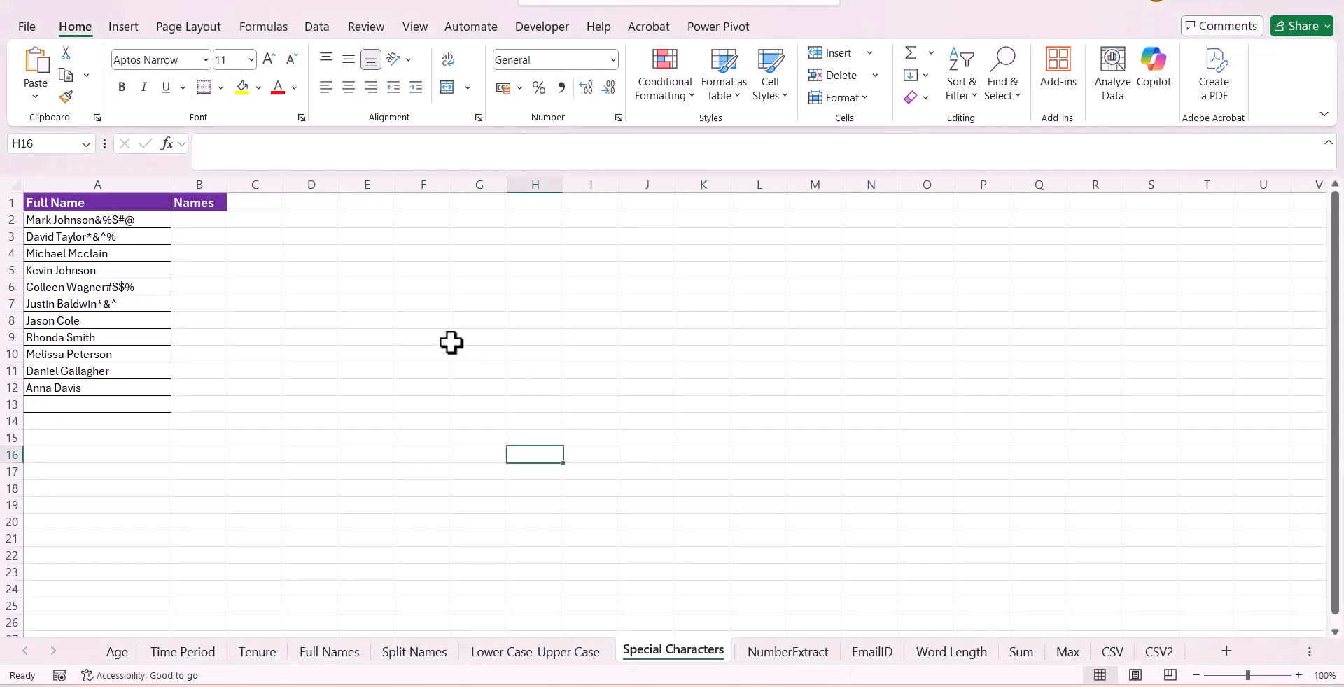
left_click(216, 224)
key("ctrl+v")
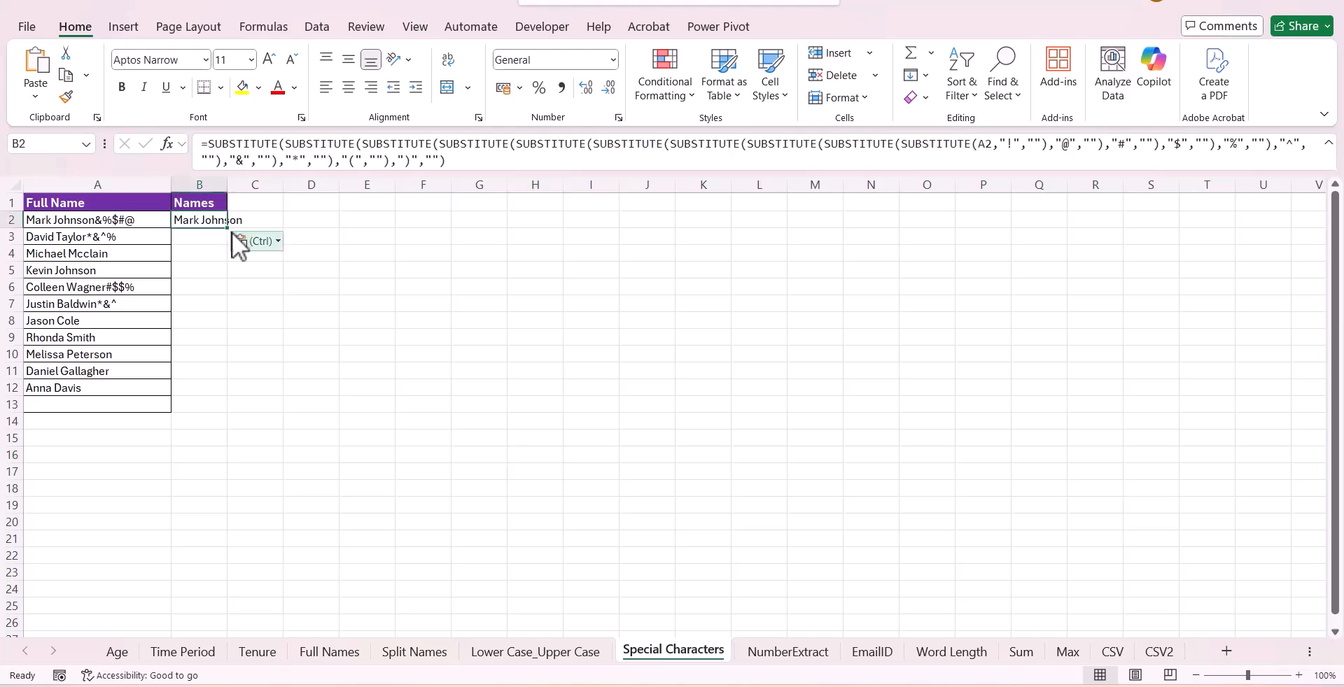
double_click(228, 228)
left_click(385, 277)
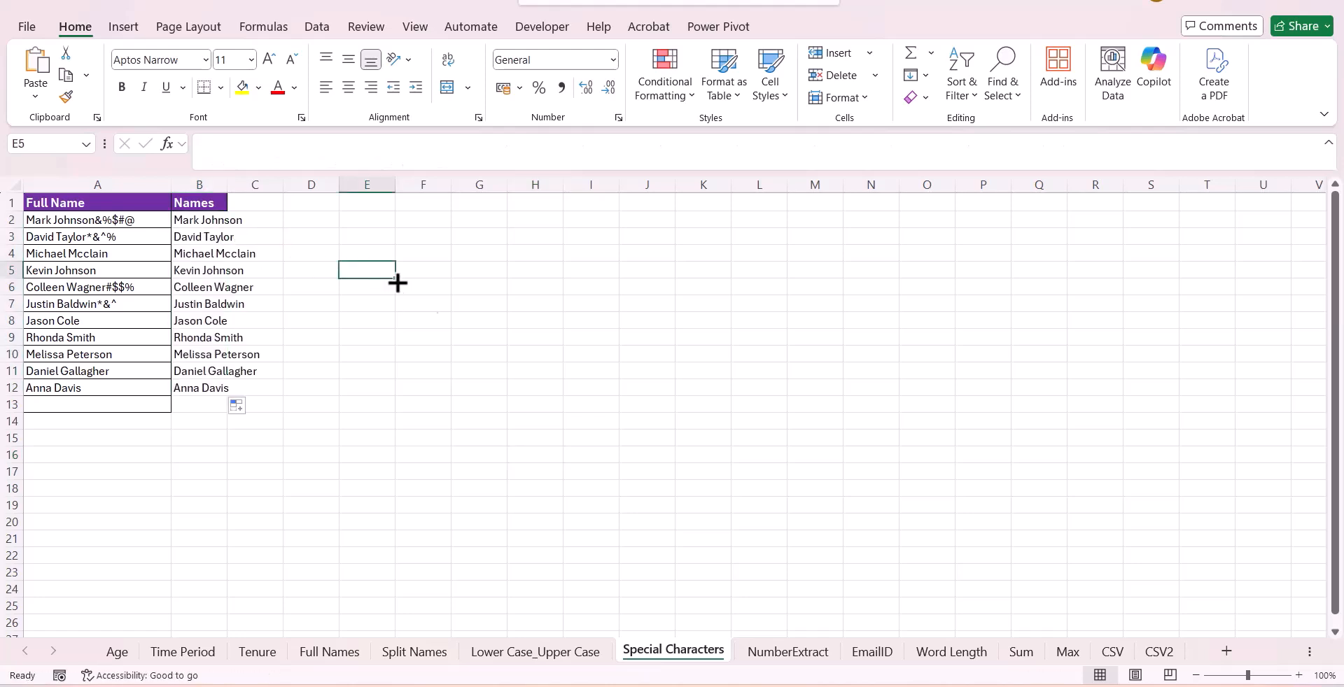
Step: Copy the TEXTJOIN formula for Excel 365 or 2021 from ChatGPT, paste it into C2 of the Special Characters sheet and fill it down to C12
mouse_move(849, 686)
left_click(849, 620)
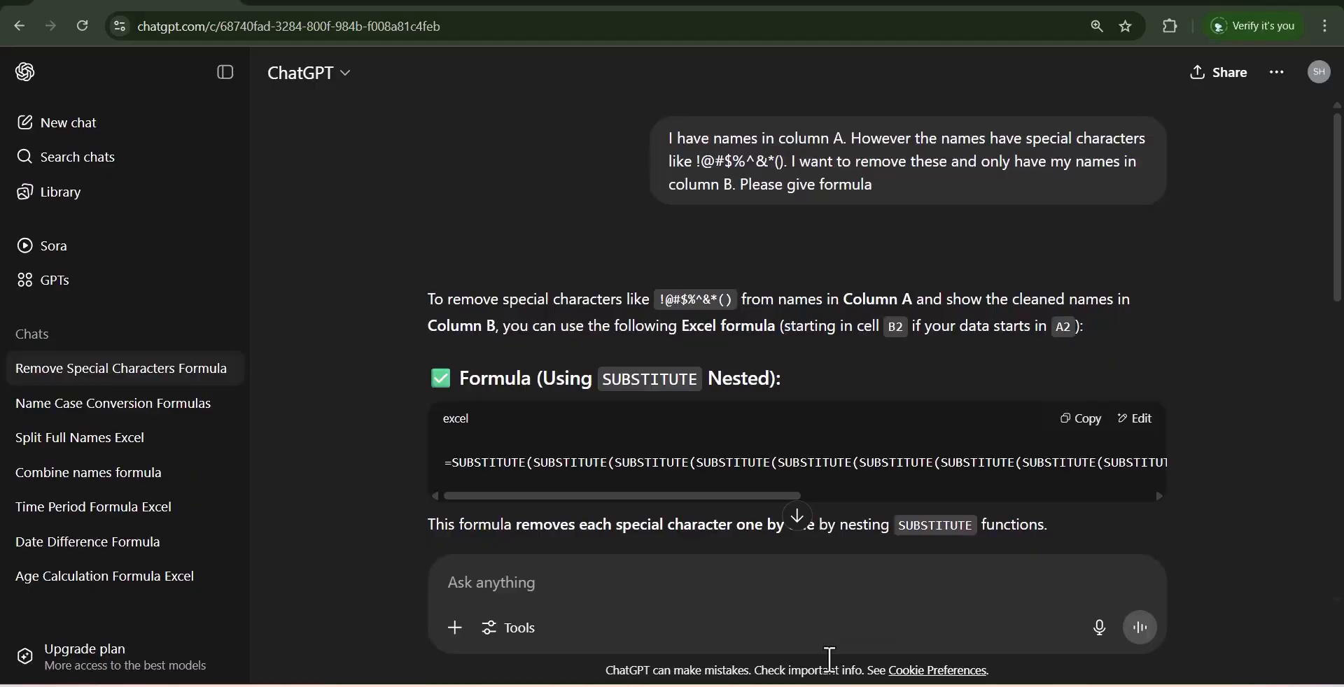
scroll(774, 503, "down", 5)
left_click(1076, 384)
mouse_move(888, 686)
left_click(888, 619)
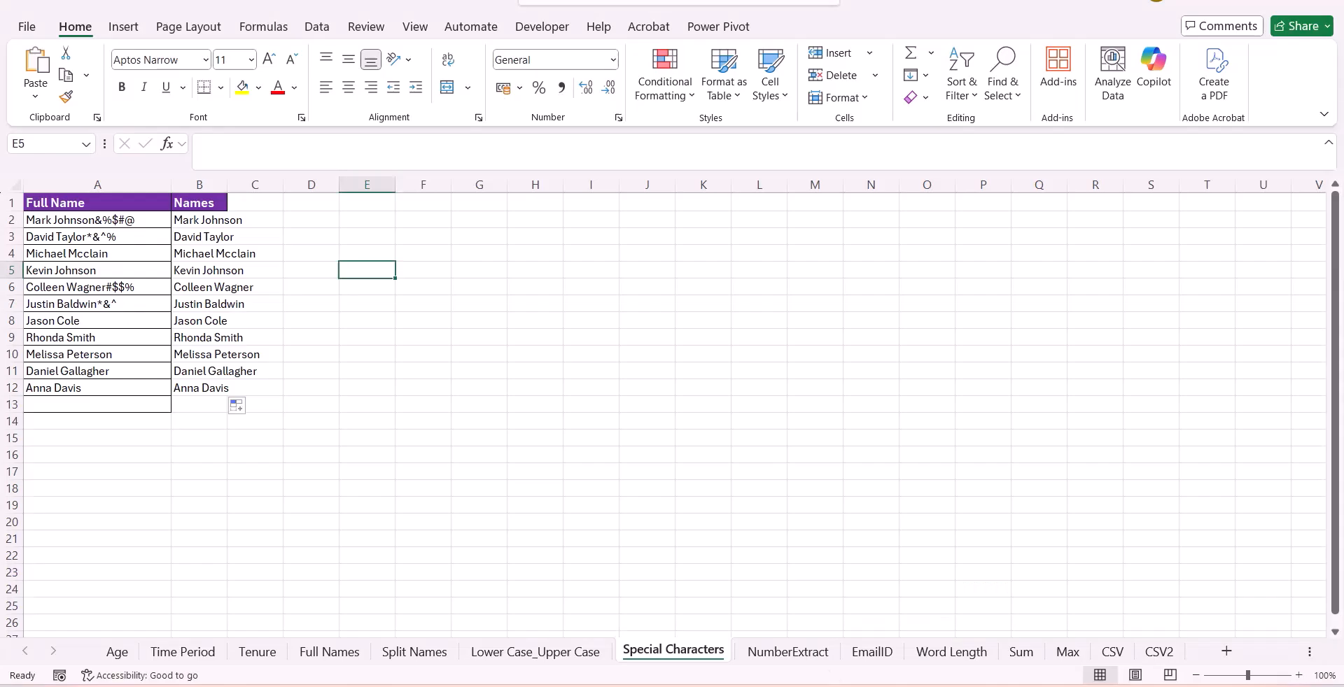
left_click(264, 221)
key("ctrl+v")
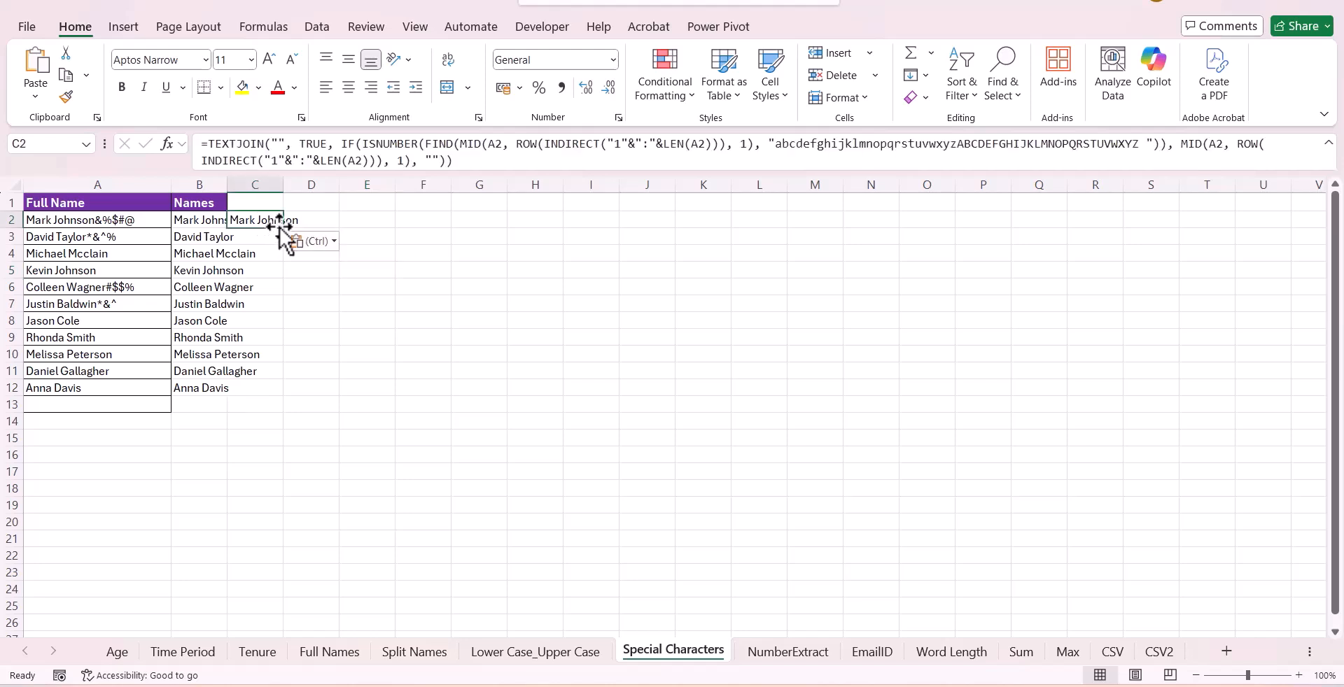
double_click(284, 229)
left_click(543, 361)
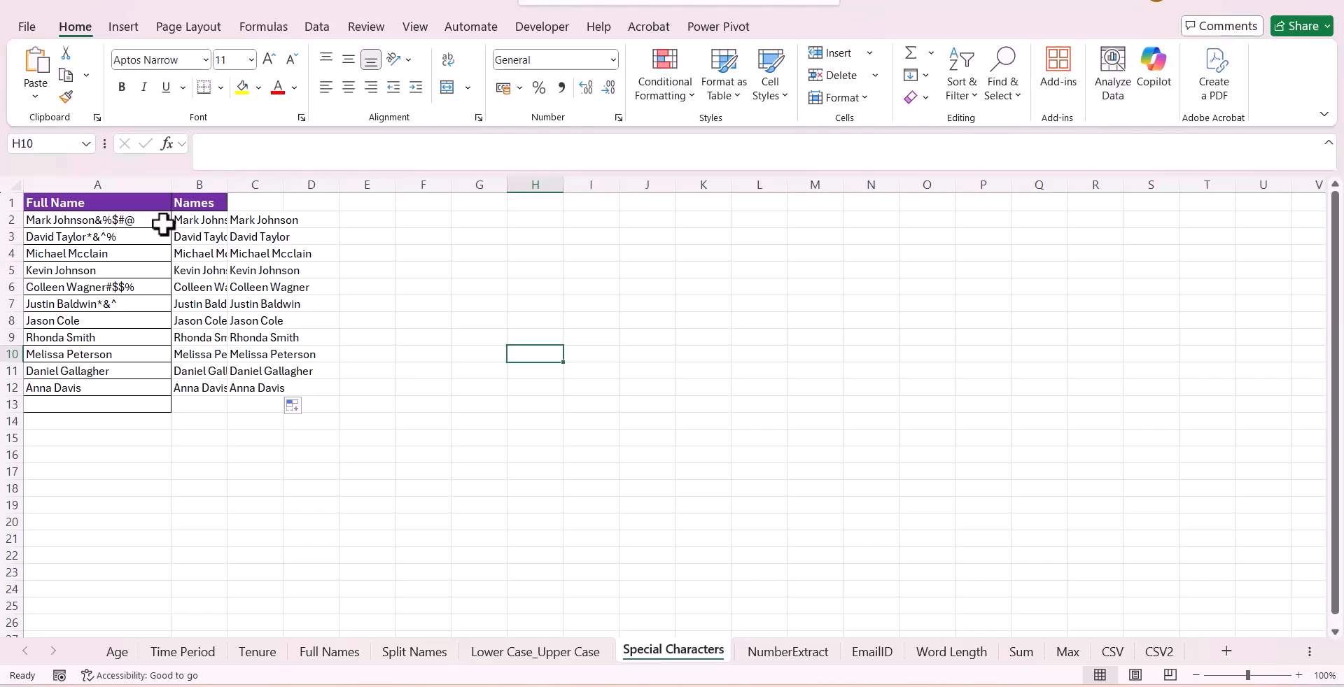
Step: Open the NumberExtract sheet and ask ChatGPT for a formula extracting only the numbers from column A's alphanumeric values into column B
left_click(790, 658)
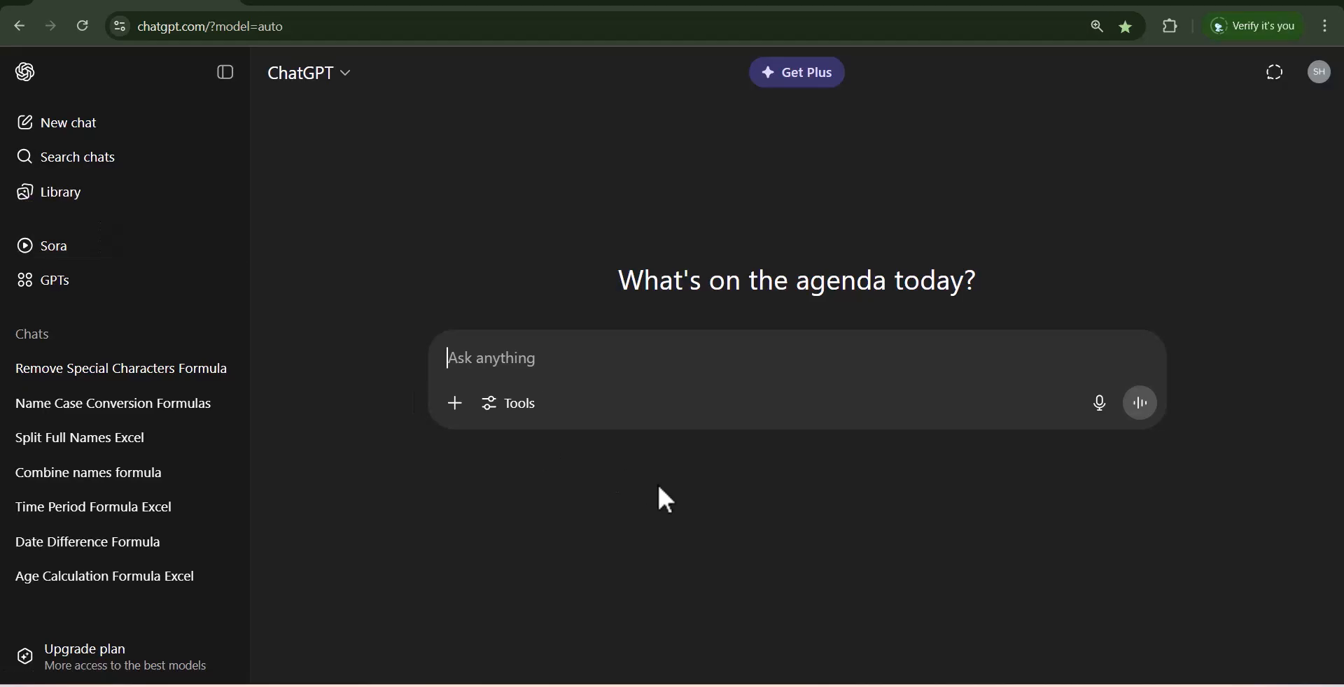
key("ctrl+v")
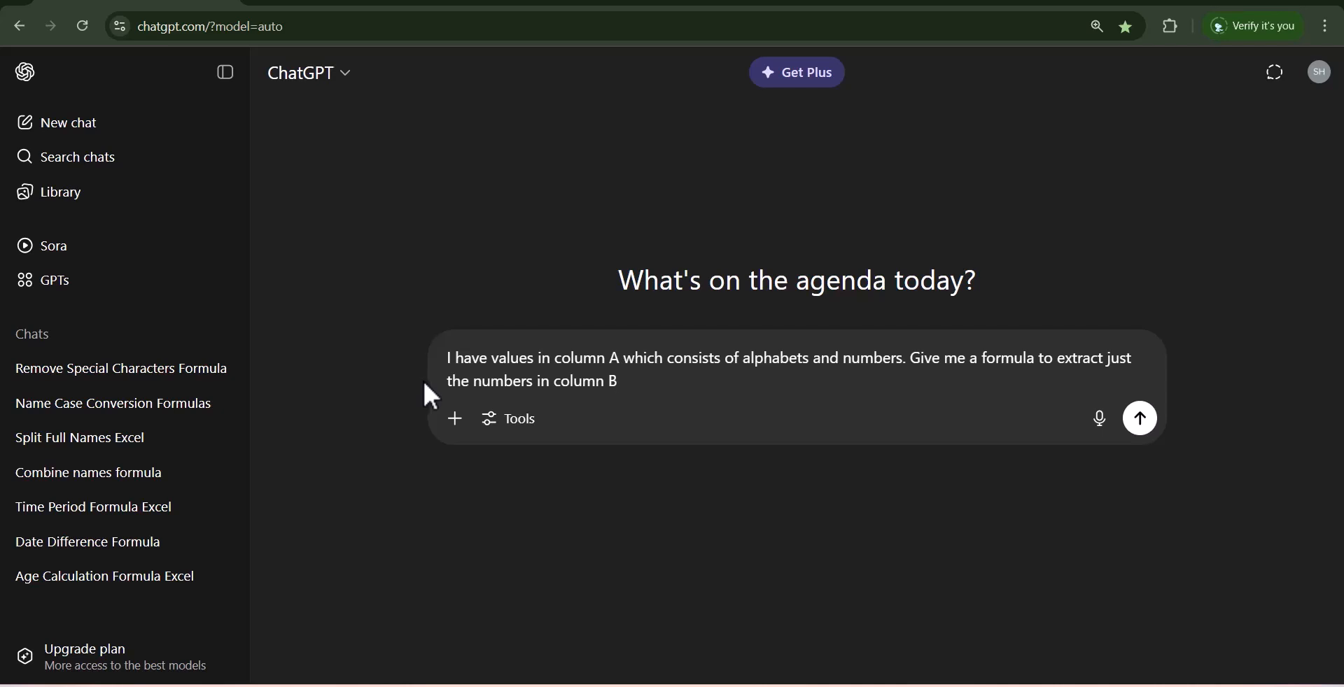
left_click(1139, 420)
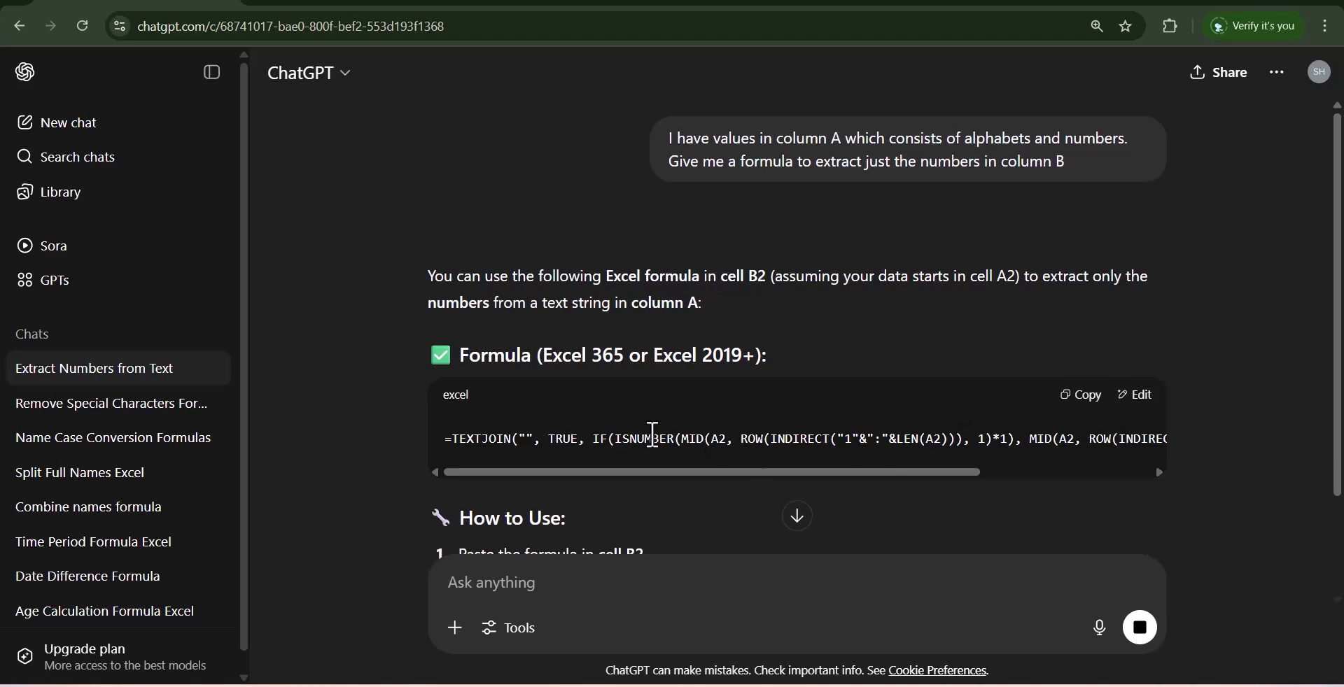
Step: Copy ChatGPT's TEXTJOIN number-extraction formula, paste it into B2 of the NumberExtract sheet in Excel and fill it down to B3
scroll(542, 445, "down", 3)
scroll(541, 451, "down", 3)
scroll(541, 453, "up", 4)
left_click(1085, 266)
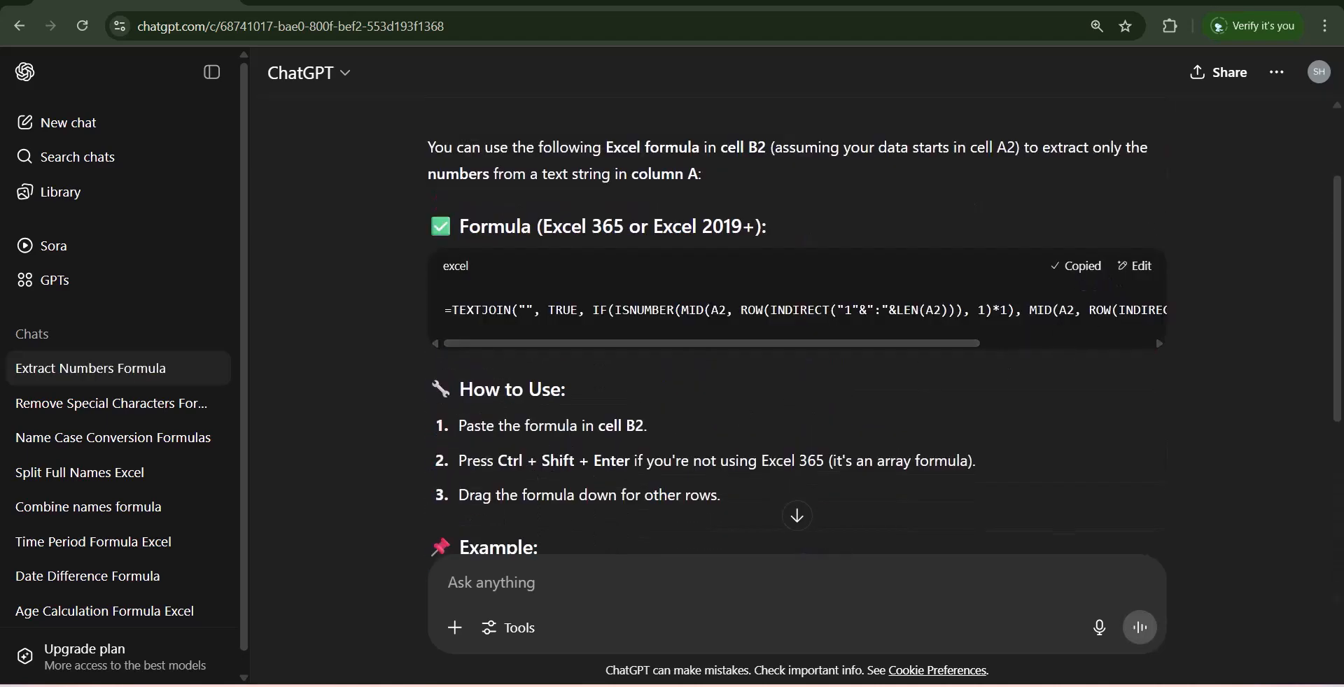
key("alt+Tab")
left_click(178, 219)
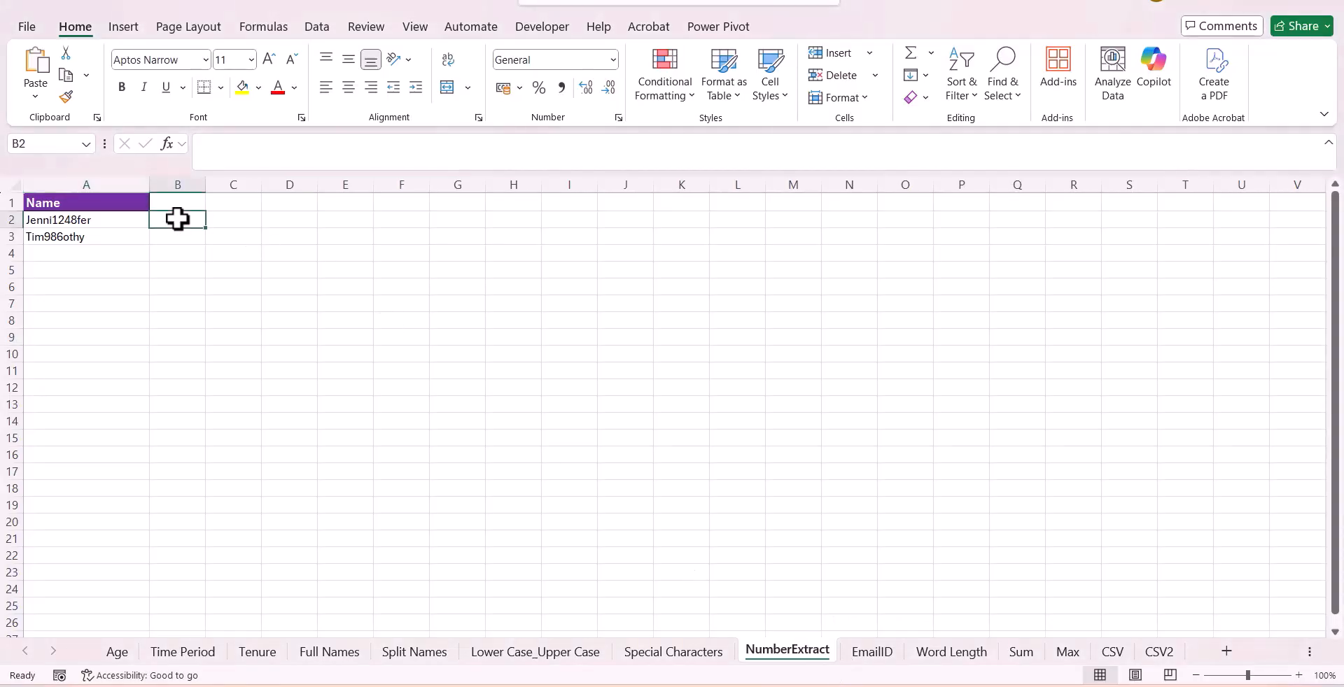
key("ctrl+v")
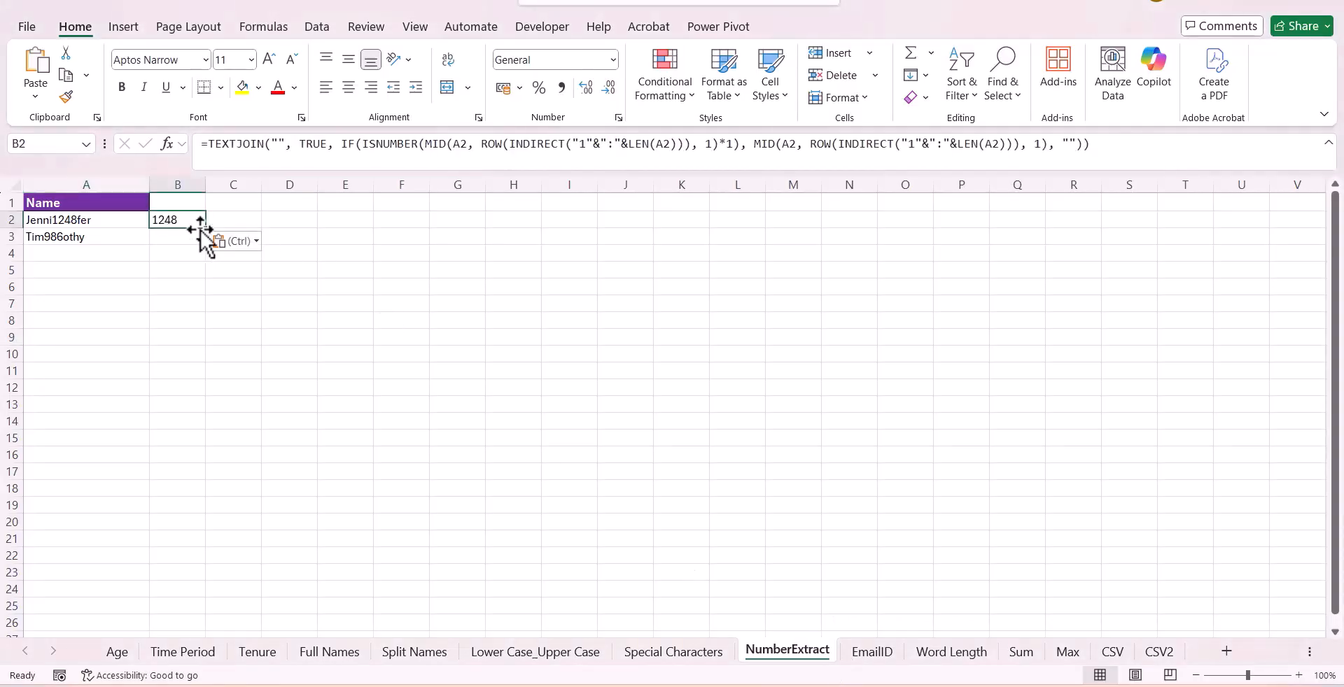
left_click_drag(205, 227, 205, 236)
left_click_drag(204, 243, 205, 247)
left_click(366, 249)
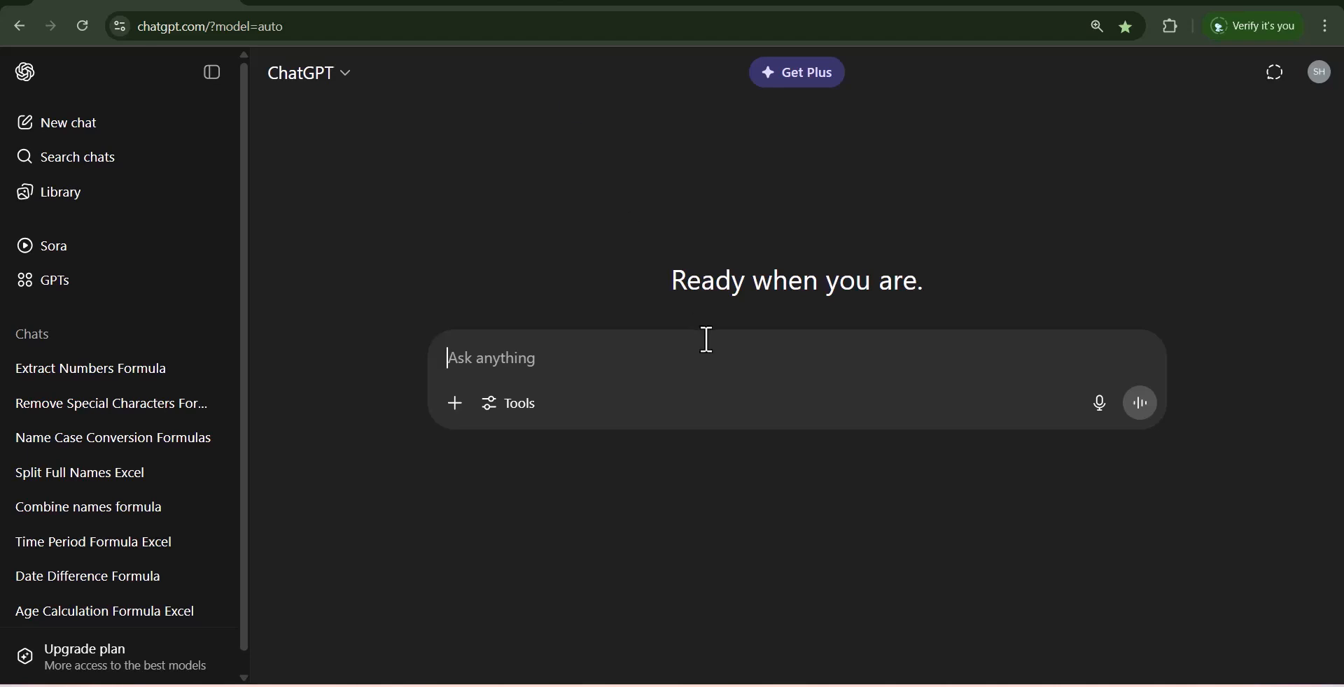
Step: In a new ChatGPT chat, ask for a formula to extract just the alphabets from column A's mixed values into column B
key("ctrl+v")
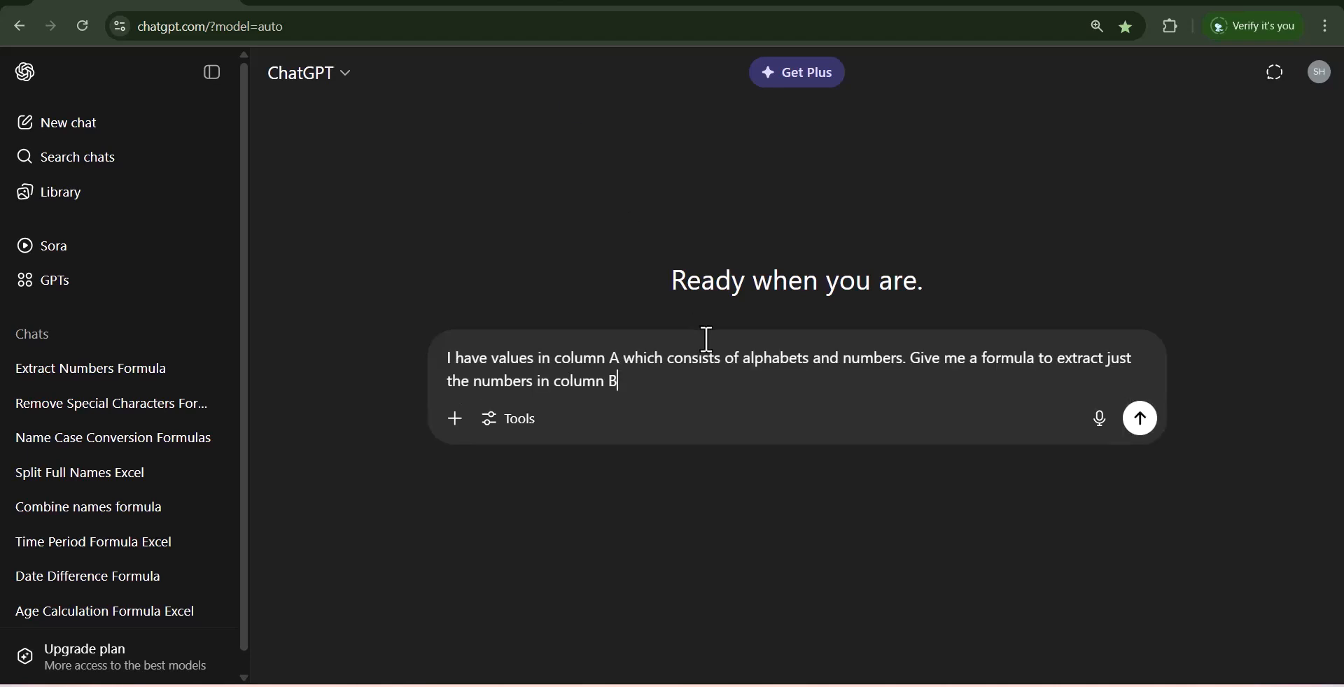
left_click_drag(474, 382, 536, 383)
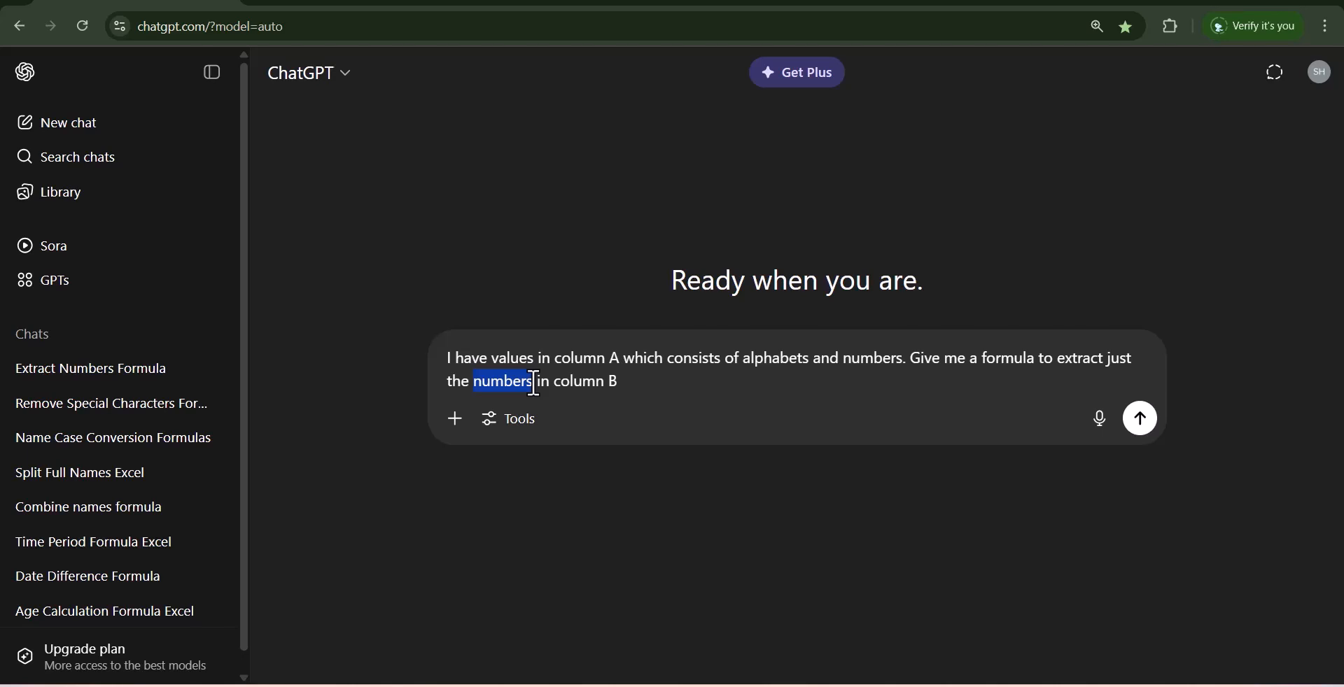
type("alphabets")
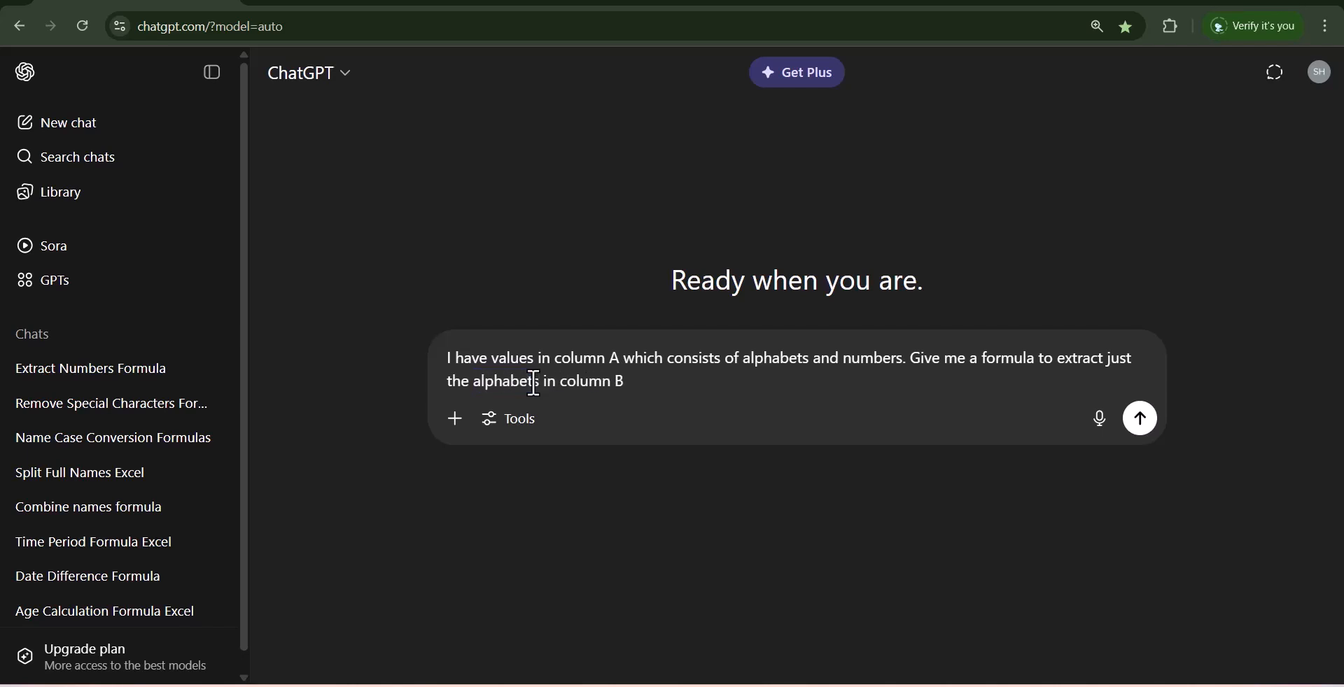
left_click(1140, 420)
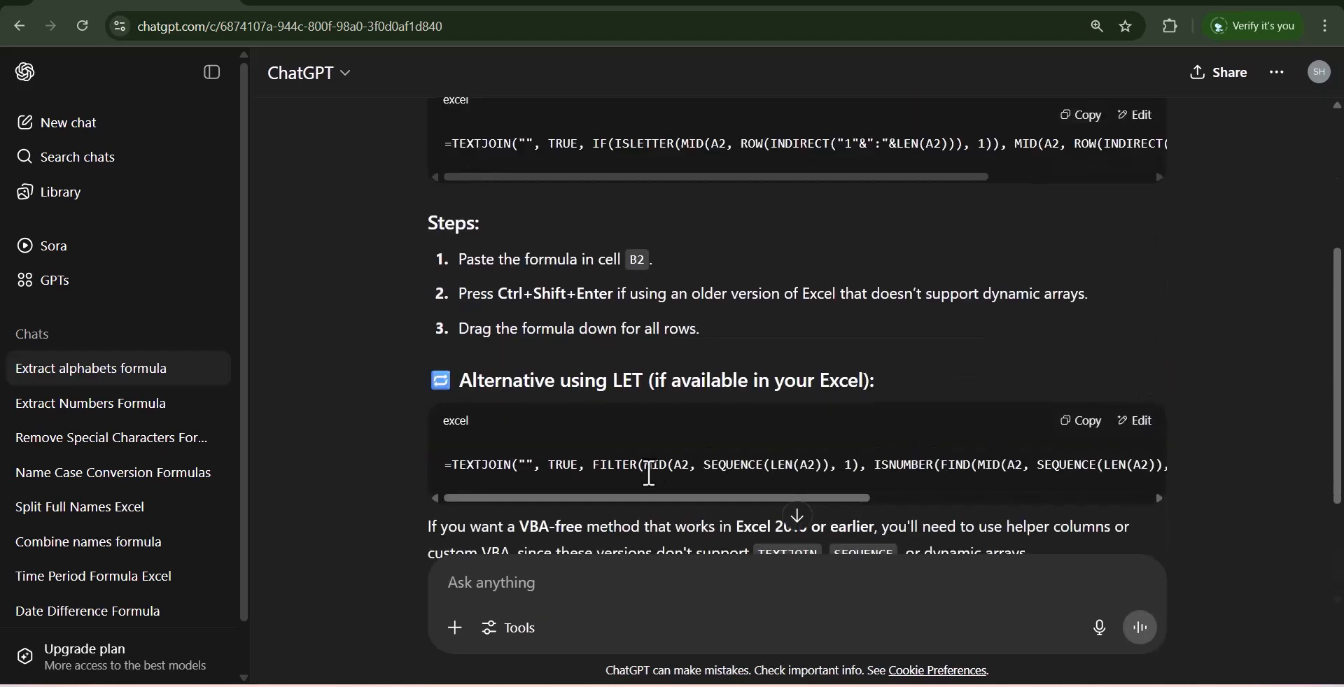
Step: Copy the TEXTJOIN formula with ISLETTER from ChatGPT, paste it into C2 of the NumberExtract sheet in Excel and fill it down to C3
scroll(655, 490, "up", 5)
left_click(1087, 284)
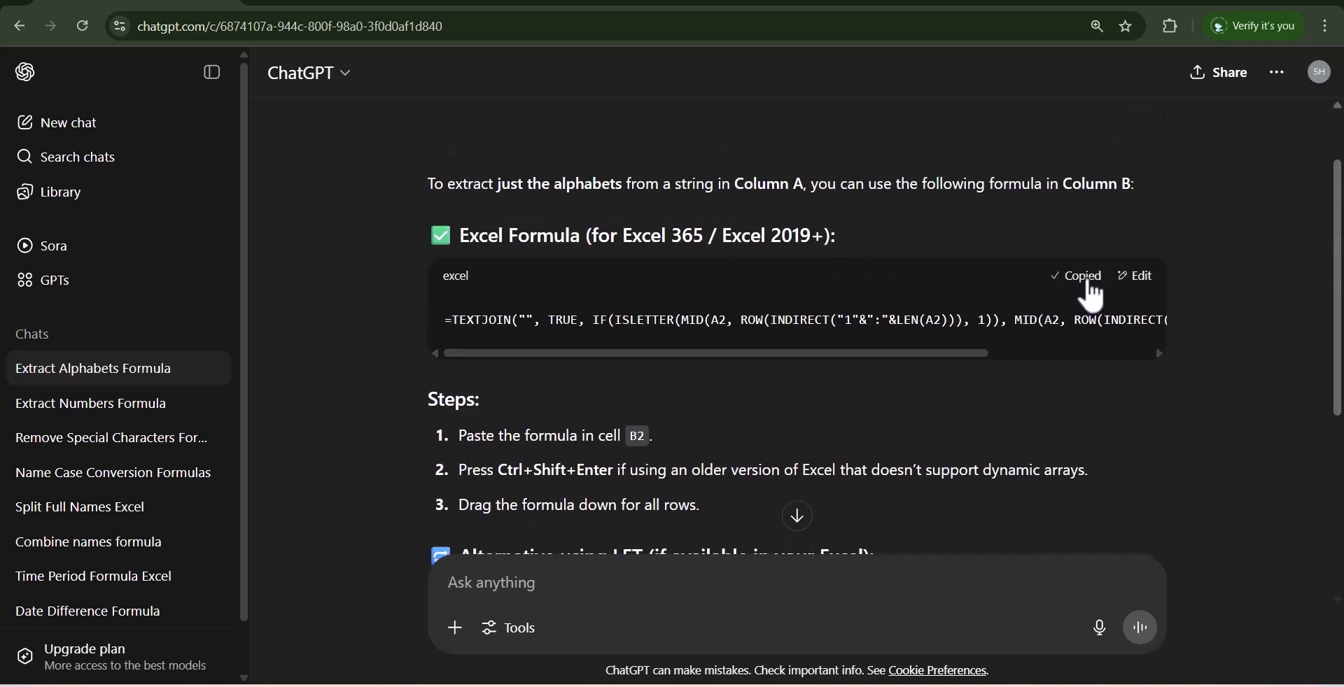
left_click(887, 685)
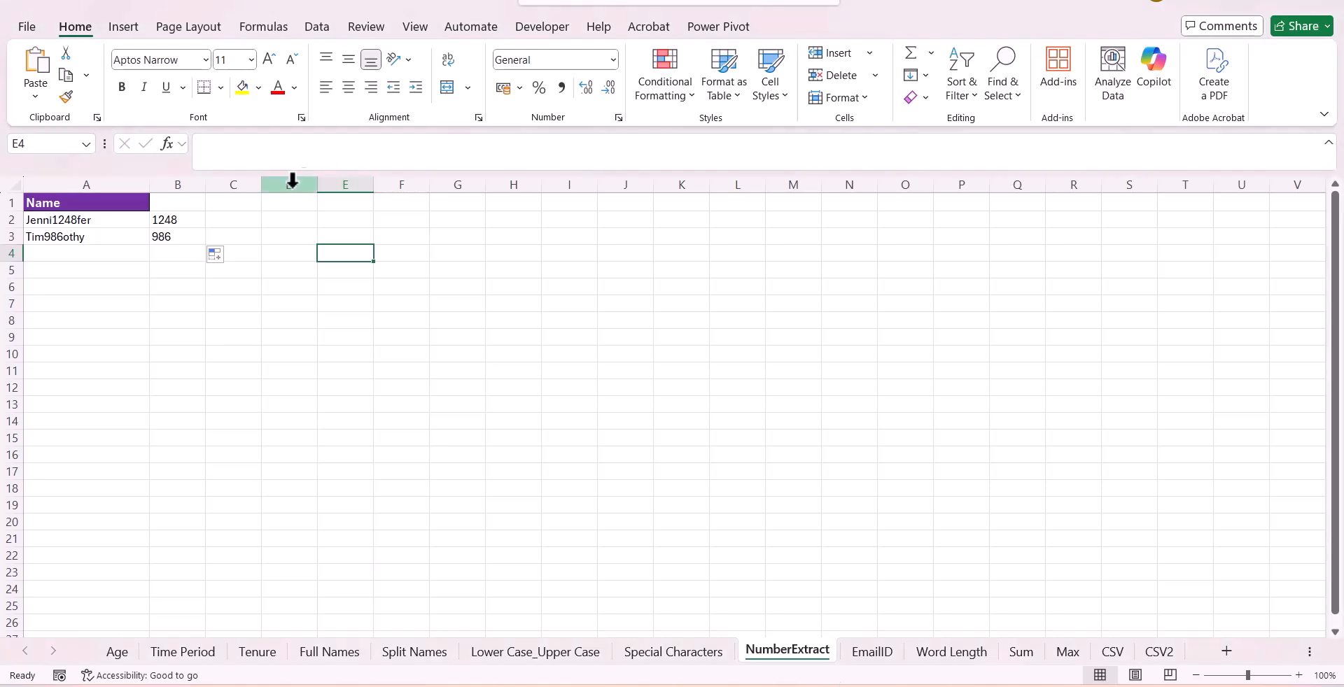
left_click(243, 219)
key("ctrl+v")
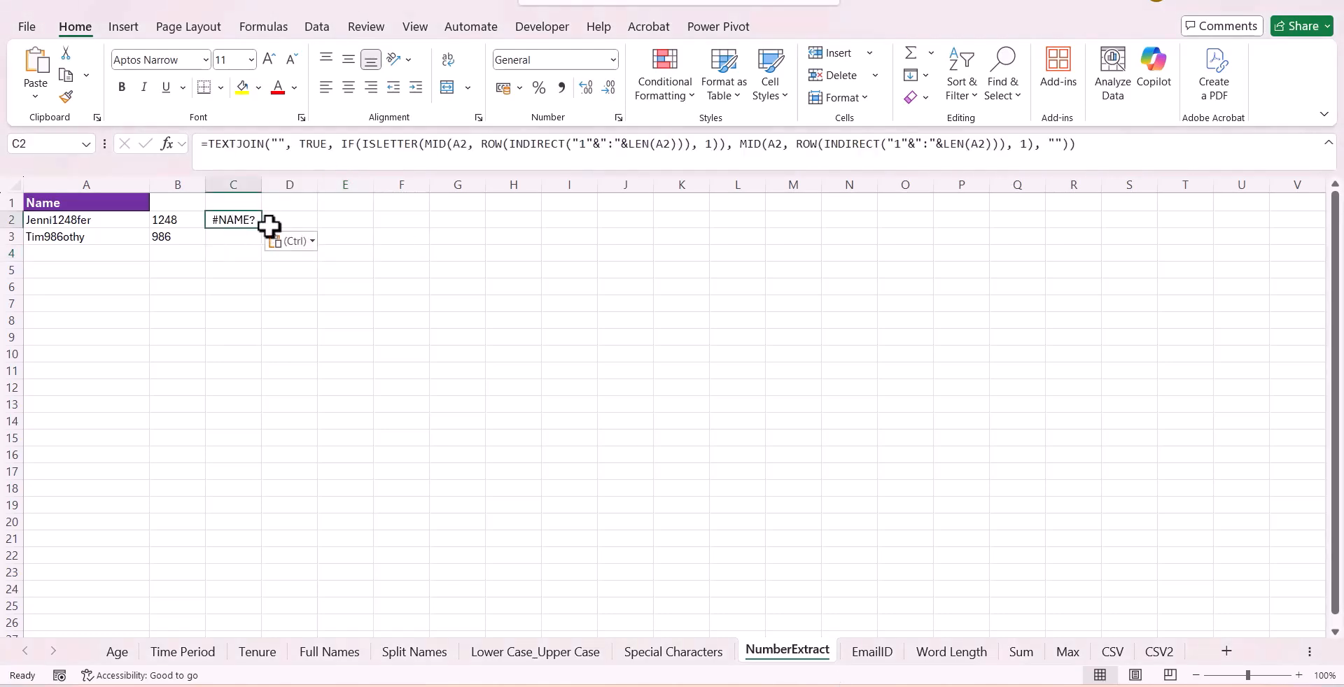
mouse_move(261, 228)
left_mouse_down()
mouse_move(266, 260)
mouse_move(270, 247)
left_mouse_up()
left_click(392, 303)
Step: Copy ChatGPT's alternative TEXTJOIN and FILTER formula, paste it into D2 of the NumberExtract sheet in Excel and fill it down to D3
left_click(843, 685)
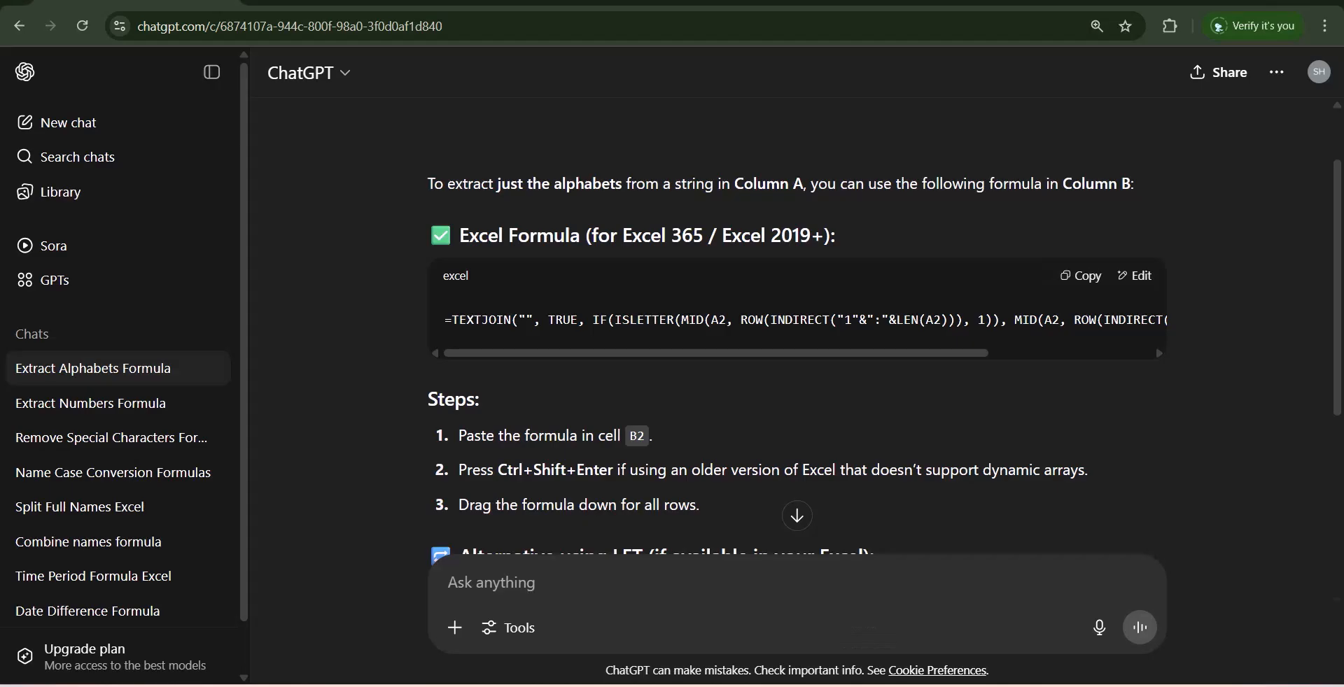
scroll(800, 469, "down", 4)
left_click(1079, 336)
key("alt+Tab")
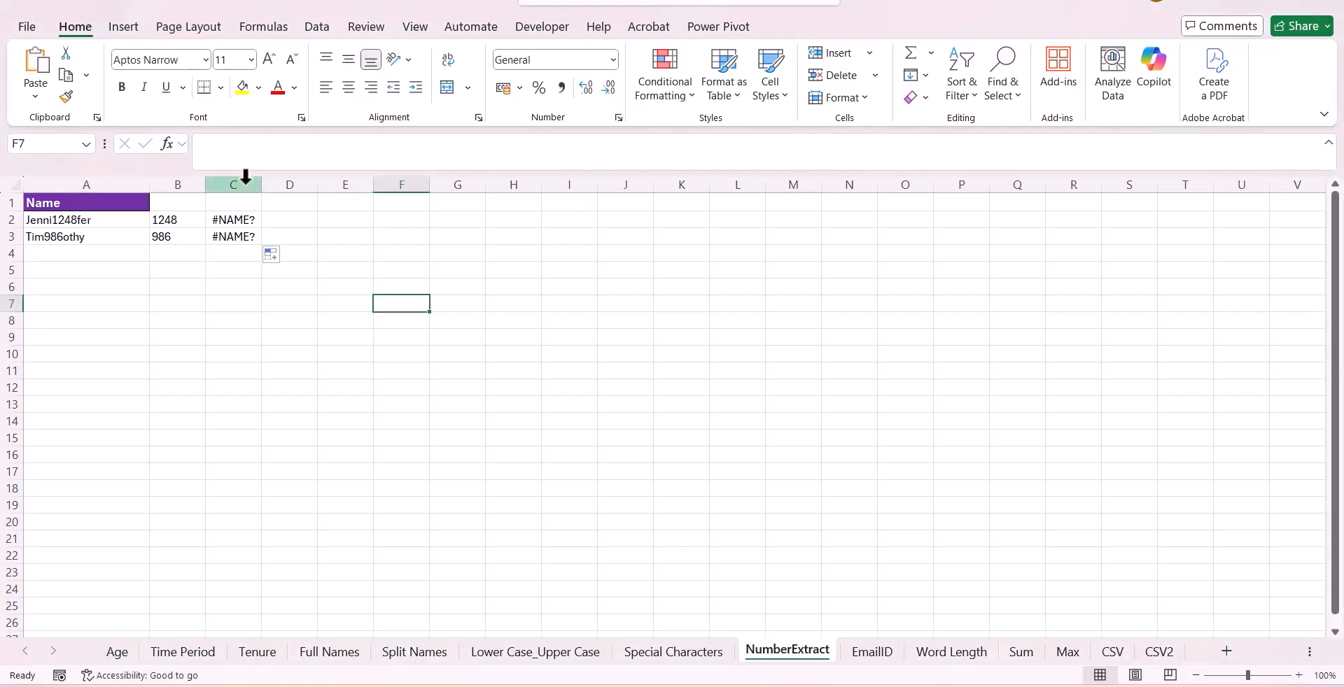
left_click(285, 222)
key("ctrl+v")
left_click_drag(316, 229, 318, 249)
left_click(437, 223)
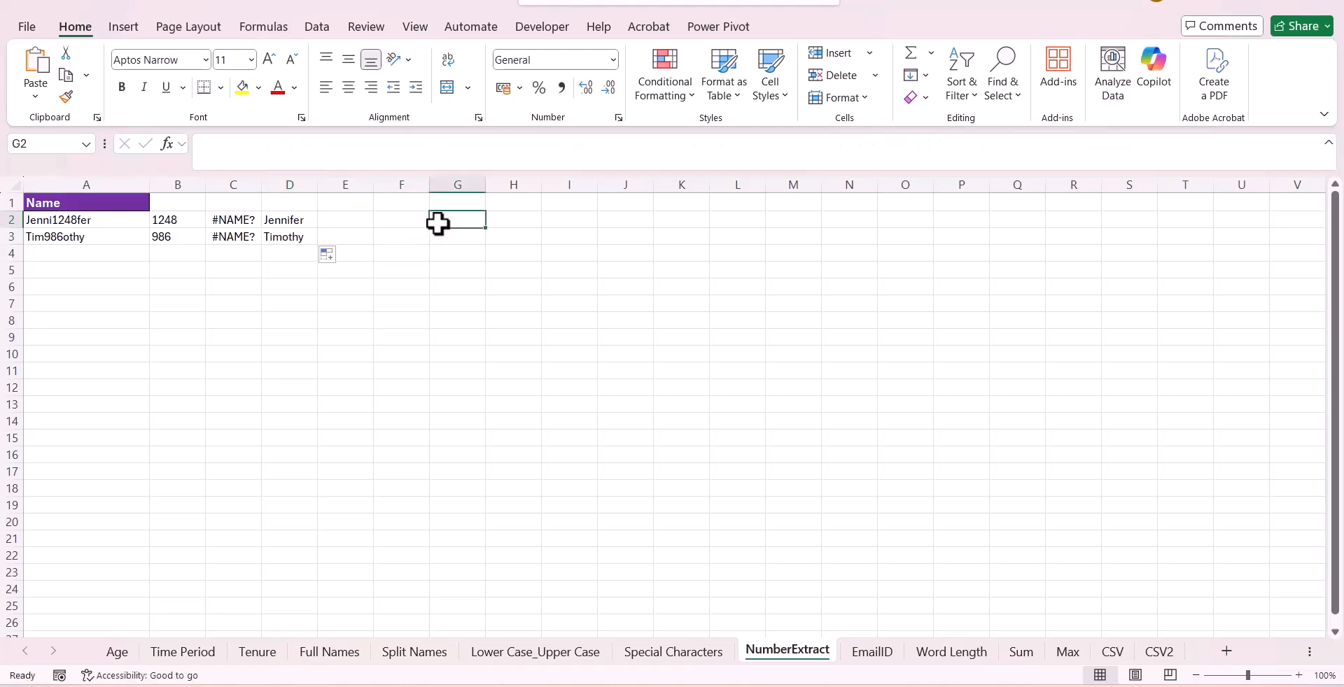
Step: Copy the function name ISLETTER from C2's formula, tell ChatGPT that it is not working and request an alternate formula
left_click(226, 224)
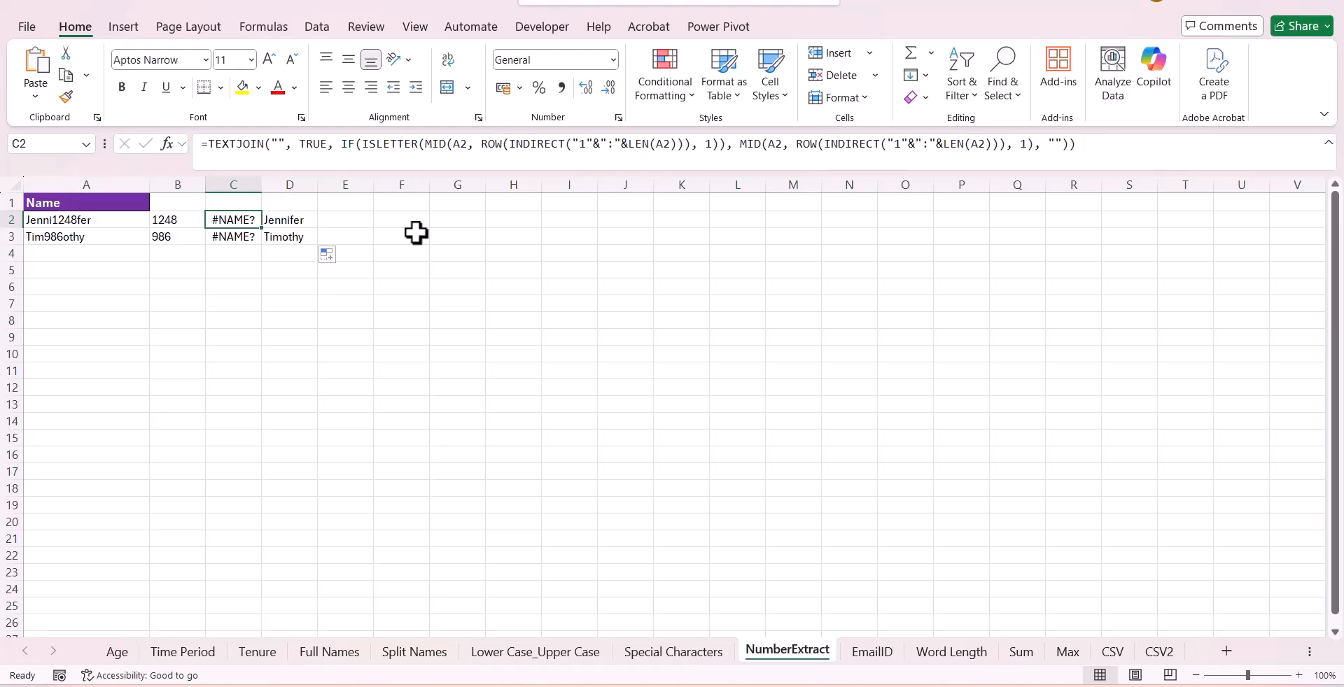
left_click_drag(362, 145, 420, 150)
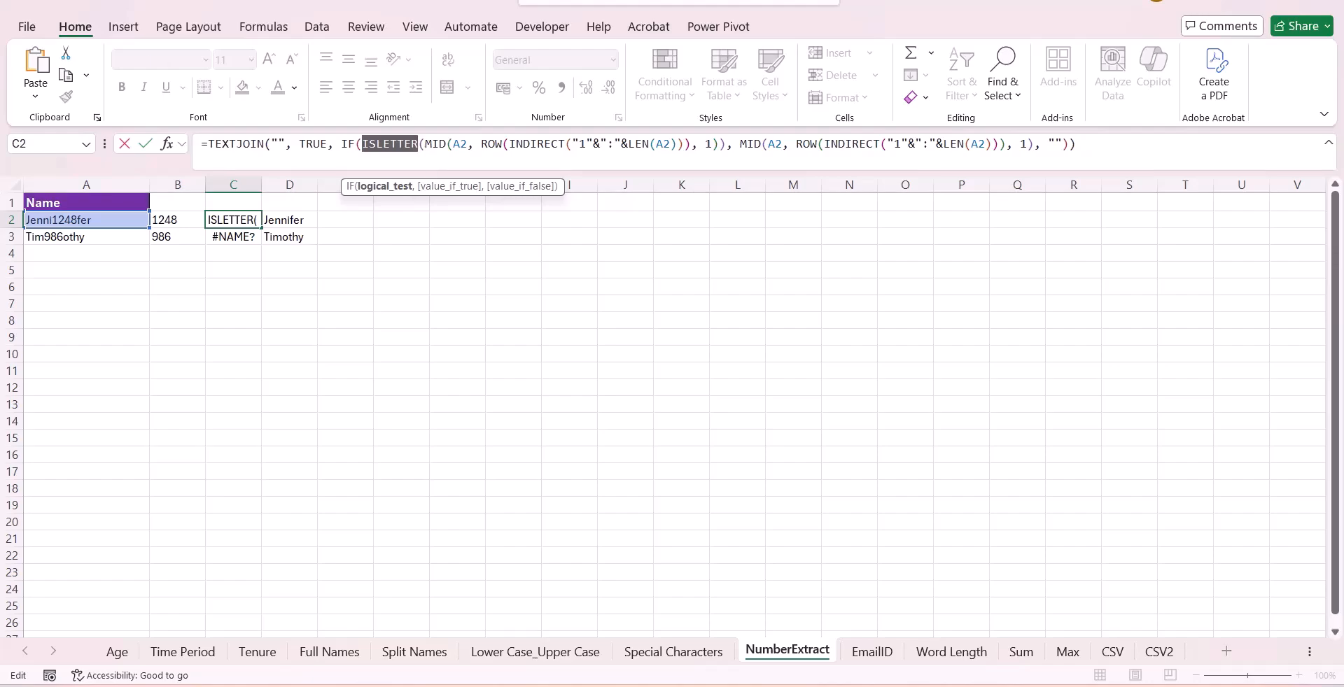
key("alt+Tab")
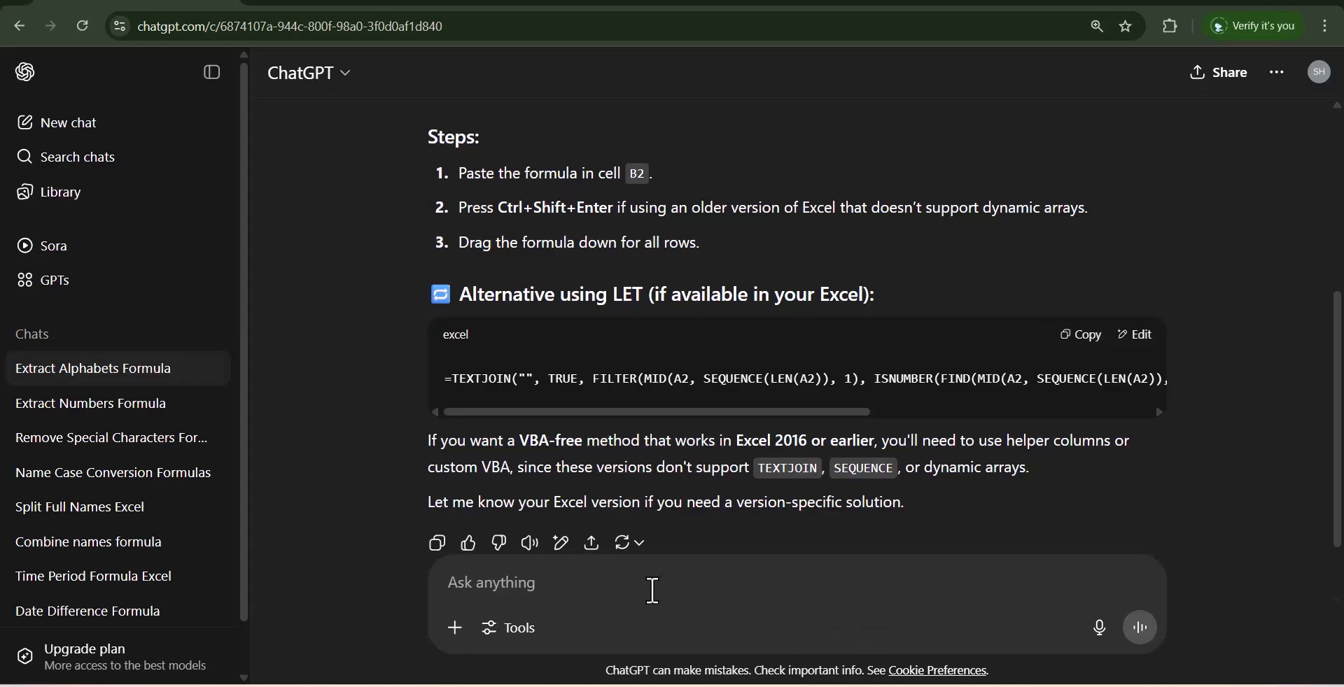
key("ctrl+v")
type("is not ")
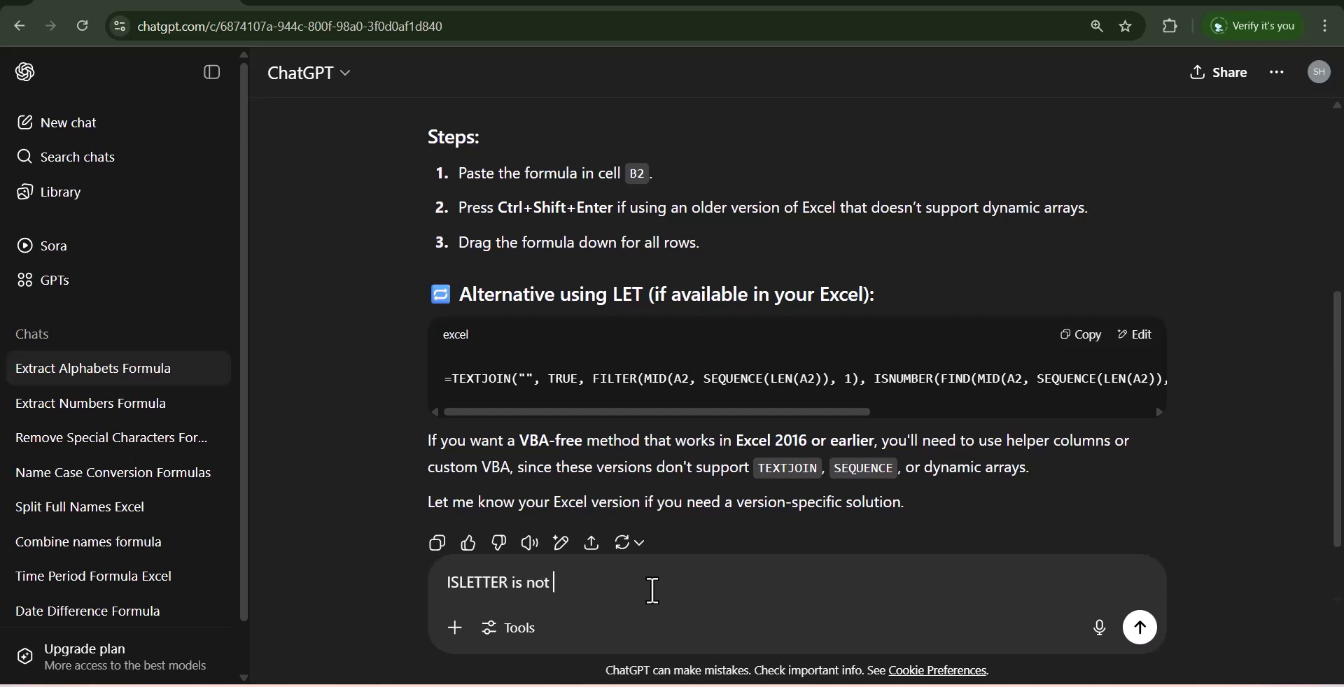
type("working . please give al")
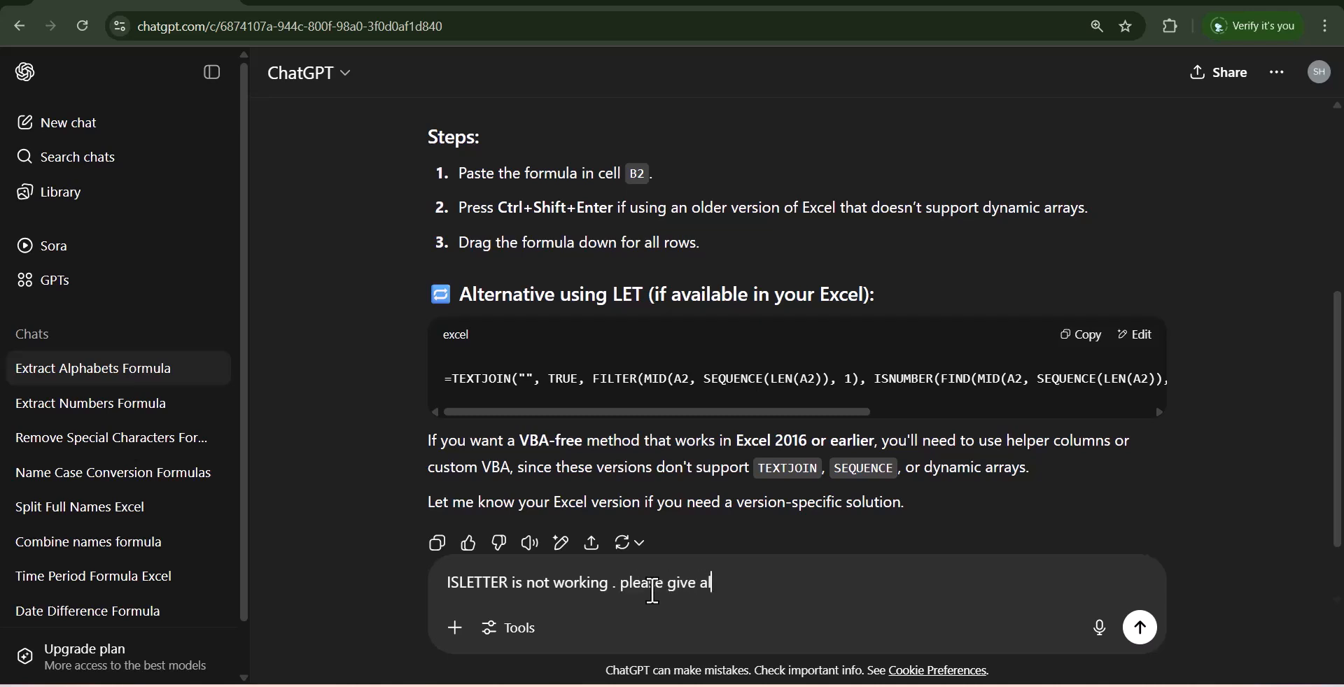
type("ternate formula")
key("Return")
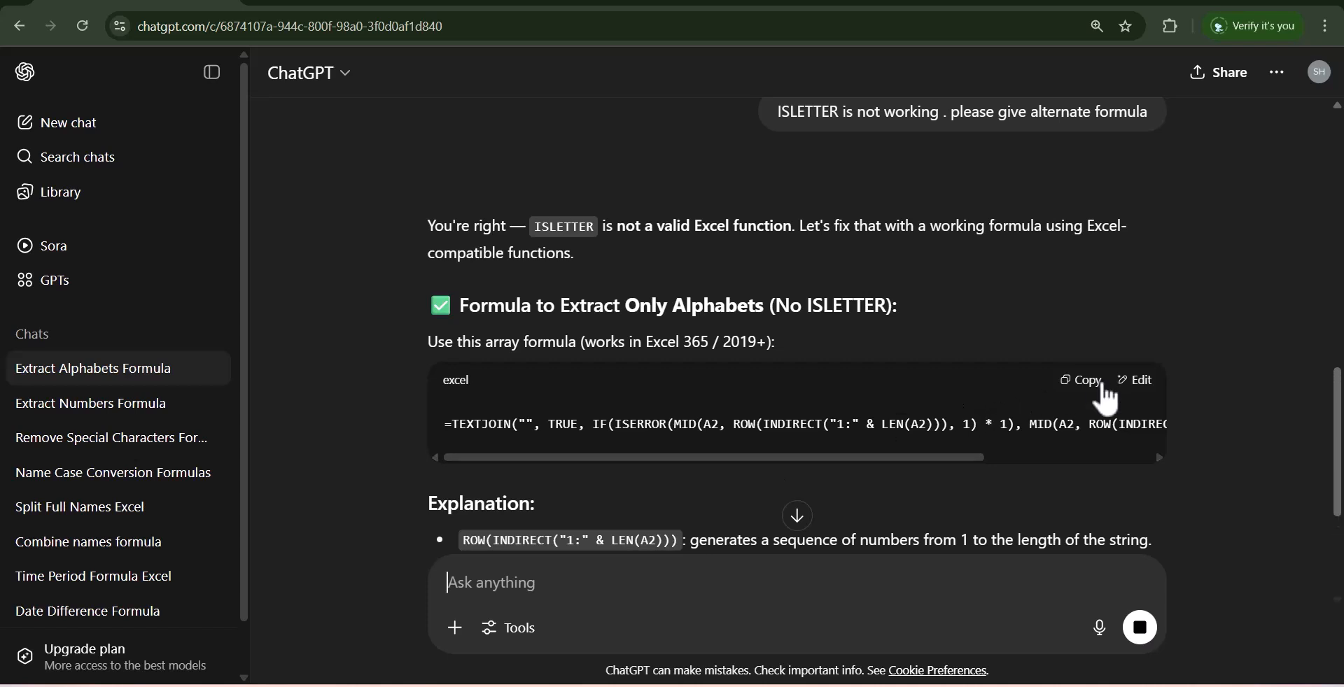
Step: Copy ChatGPT's TEXTJOIN formula with ISERROR, paste it into E2 of the NumberExtract sheet in Excel and fill it down to E3
left_click(1086, 383)
key("alt+Tab")
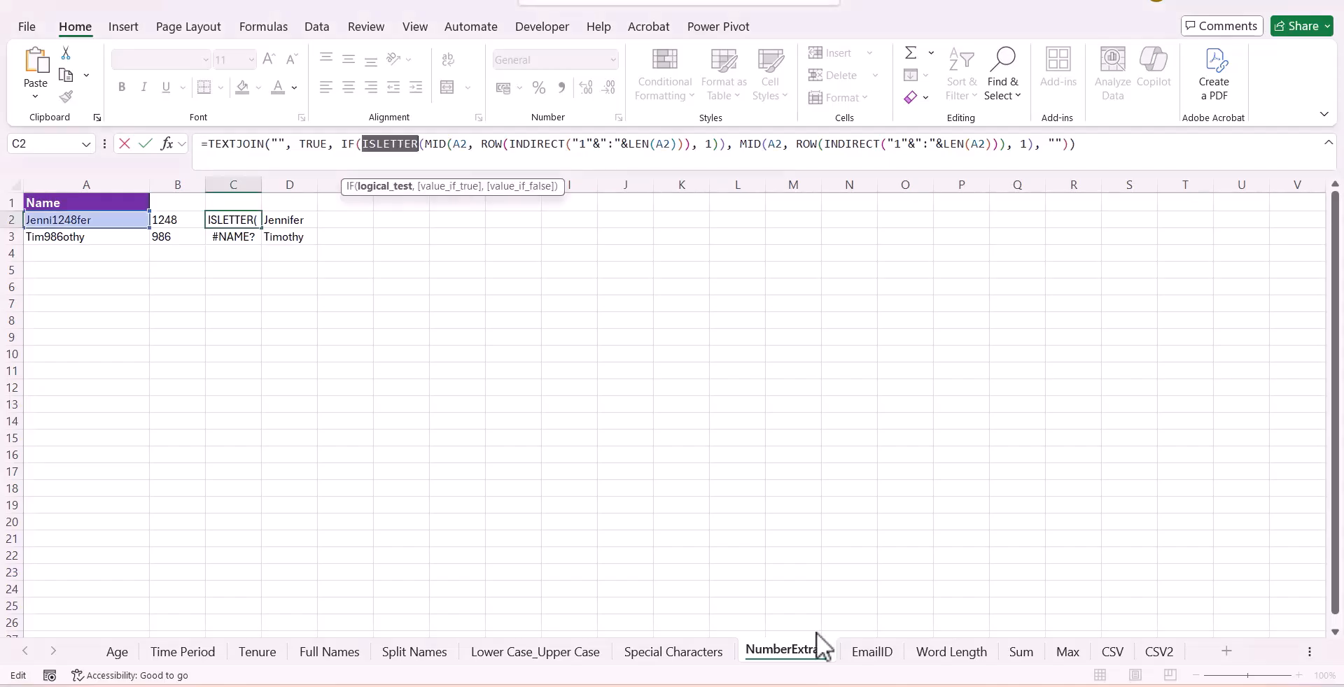
left_click(331, 219)
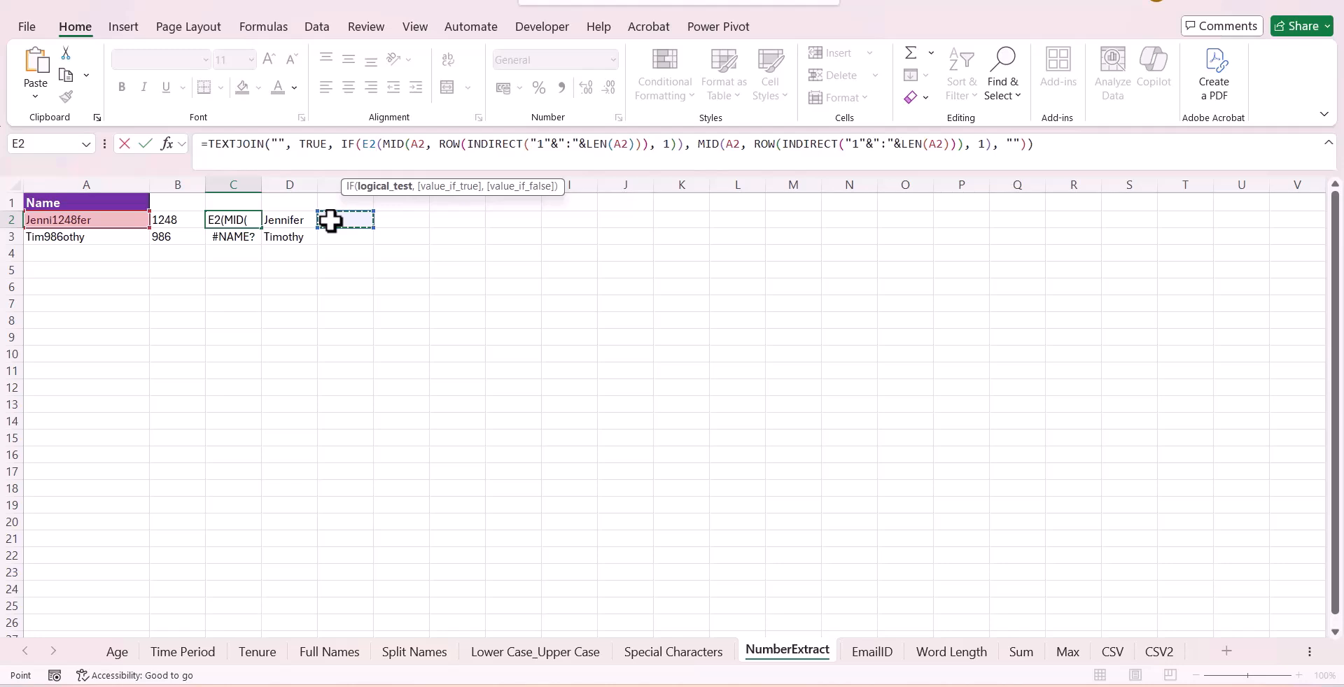
key("Escape")
left_click(330, 219)
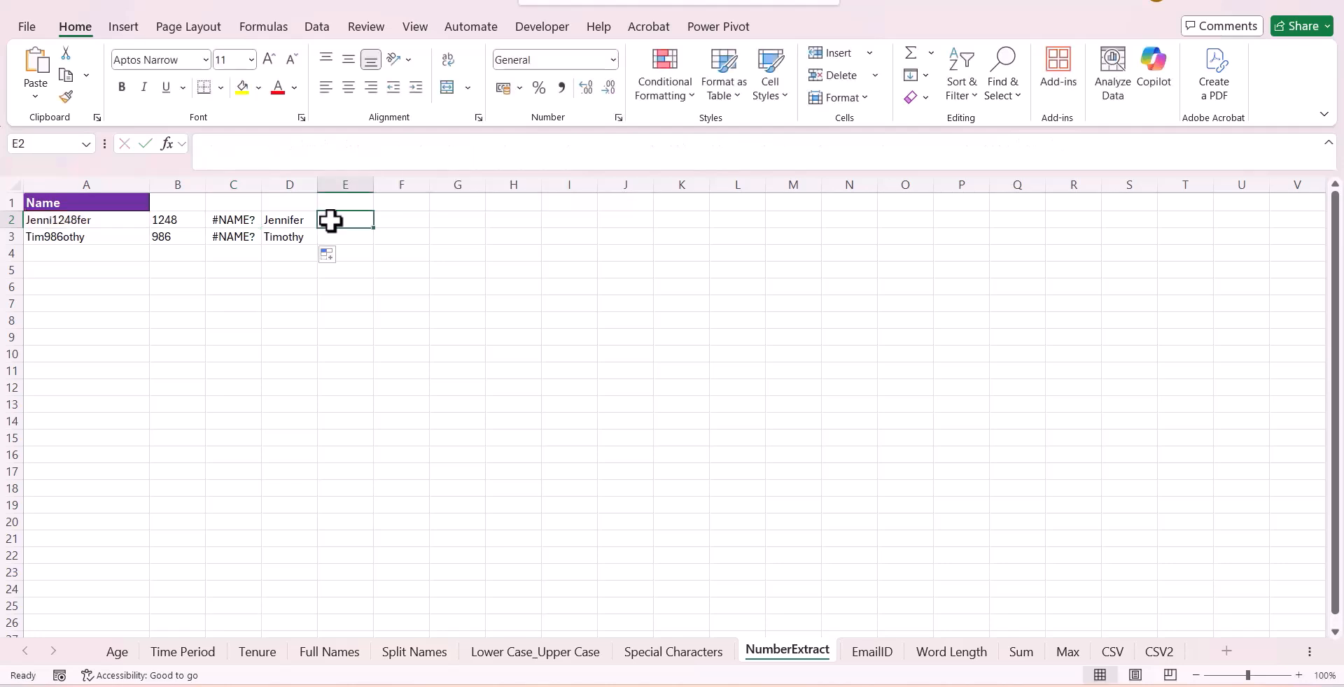
key("ctrl+v")
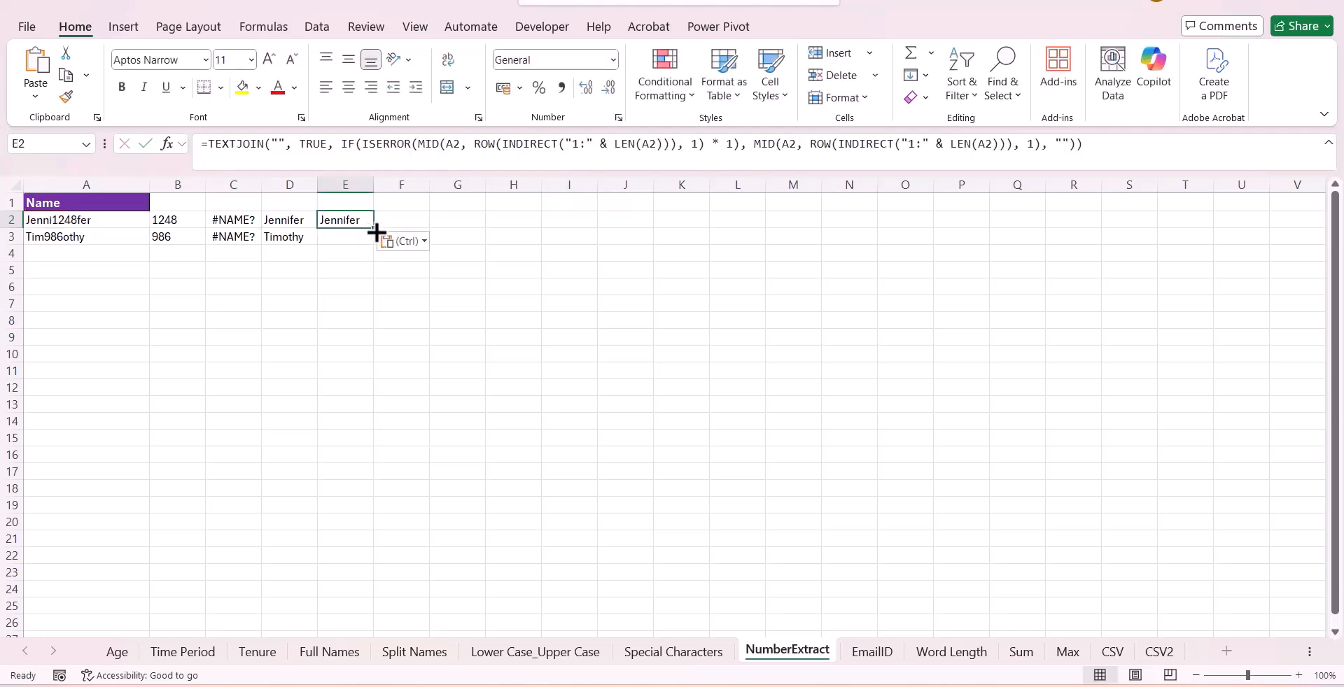
left_click_drag(377, 231, 380, 244)
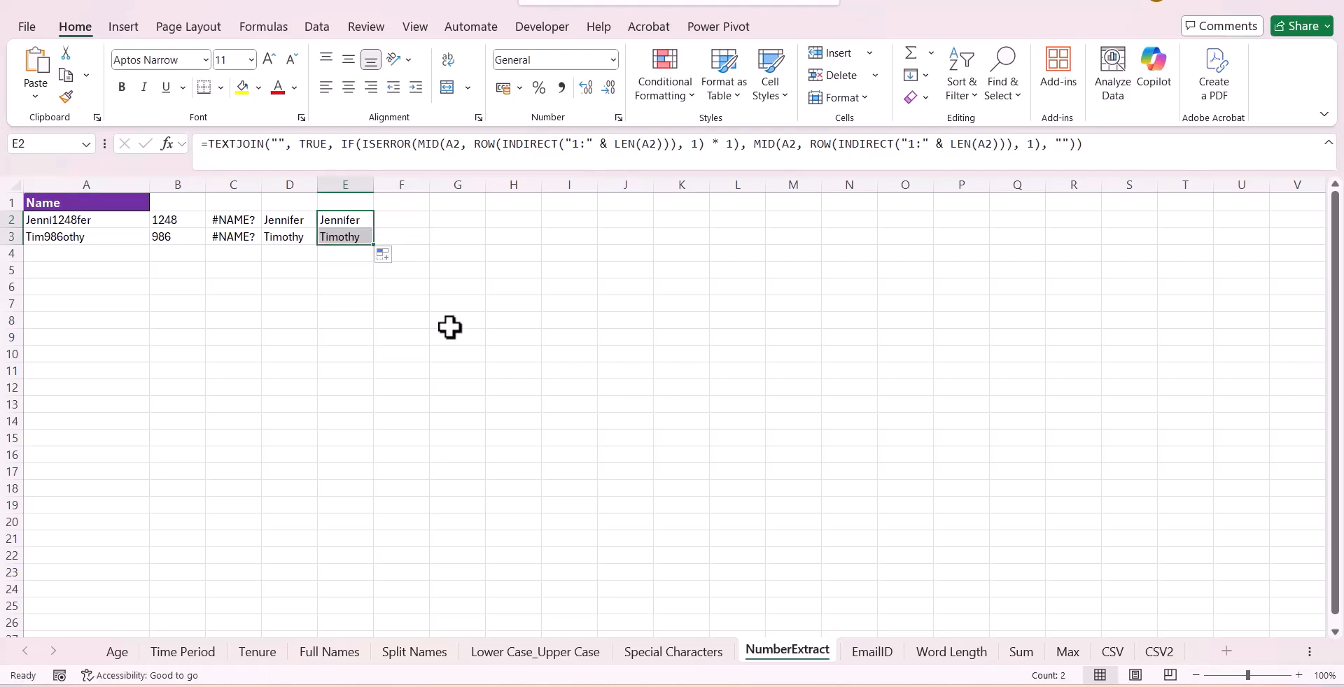
left_click(442, 324)
Step: Inspect the A2 reference inside the MID function of C2's formula
left_click(251, 222)
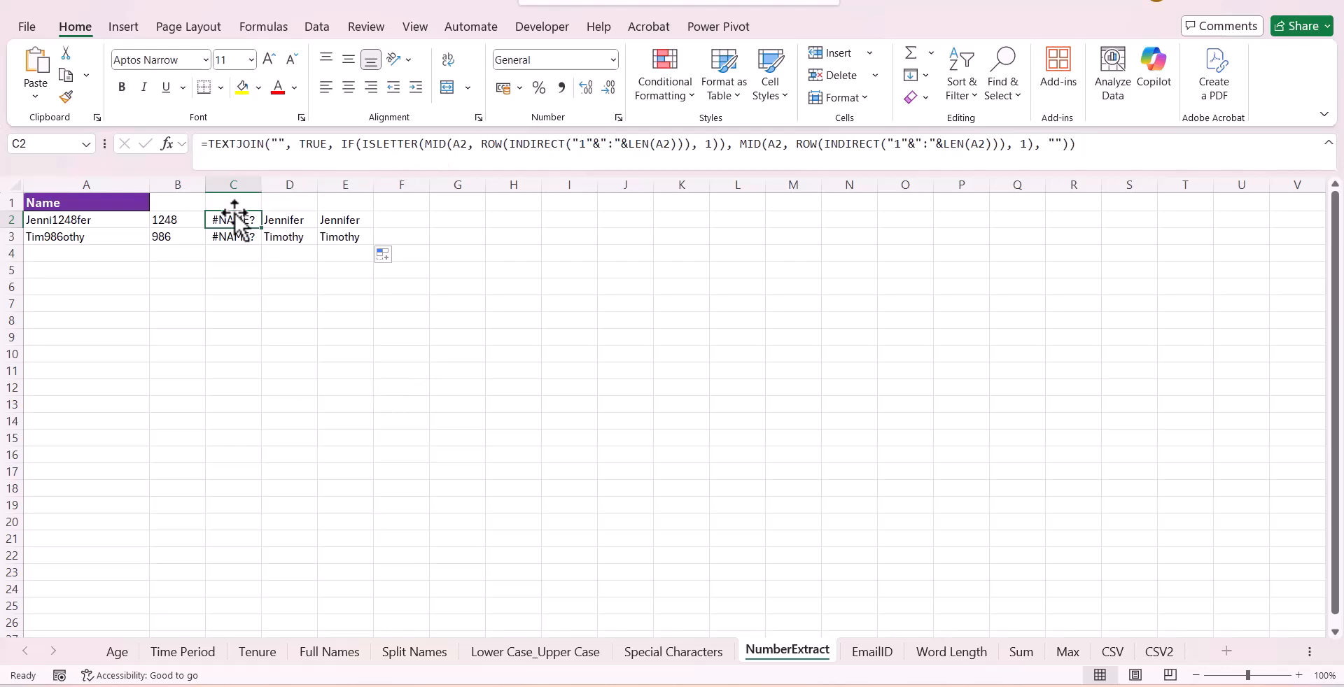
left_click(452, 145)
left_click_drag(452, 143, 459, 145)
left_click(460, 144)
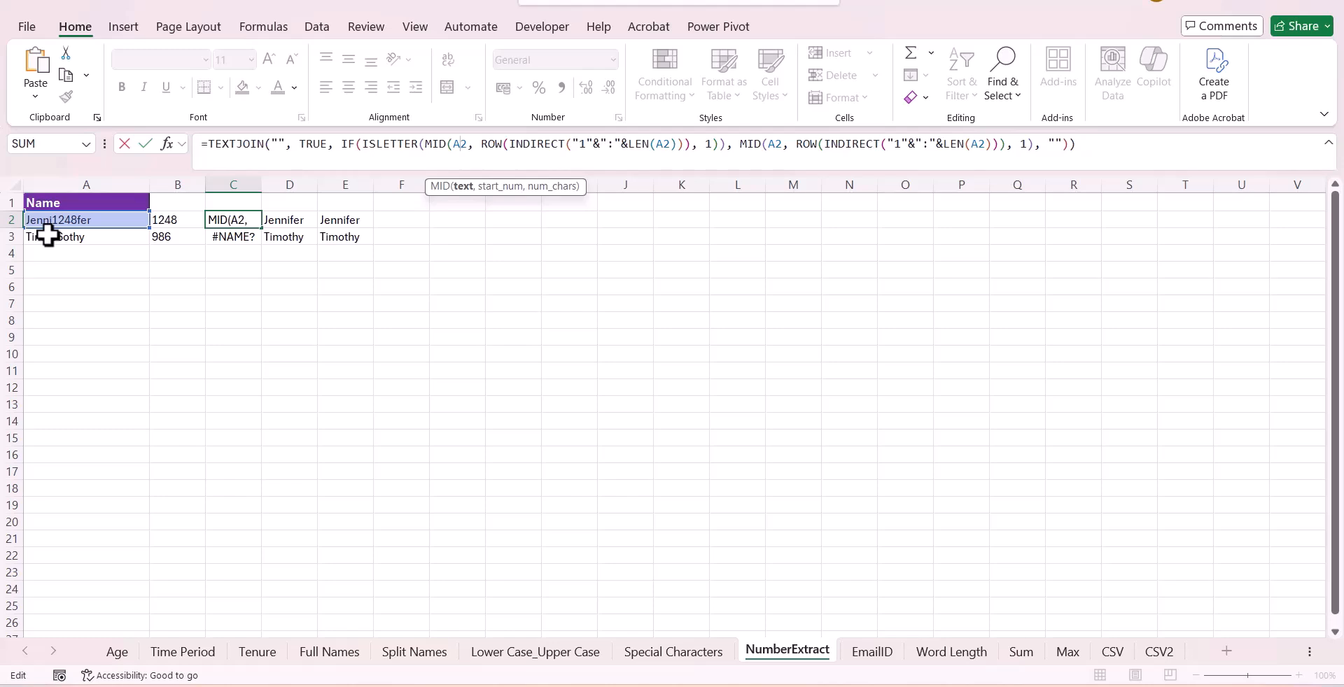
key("ctrl+Return")
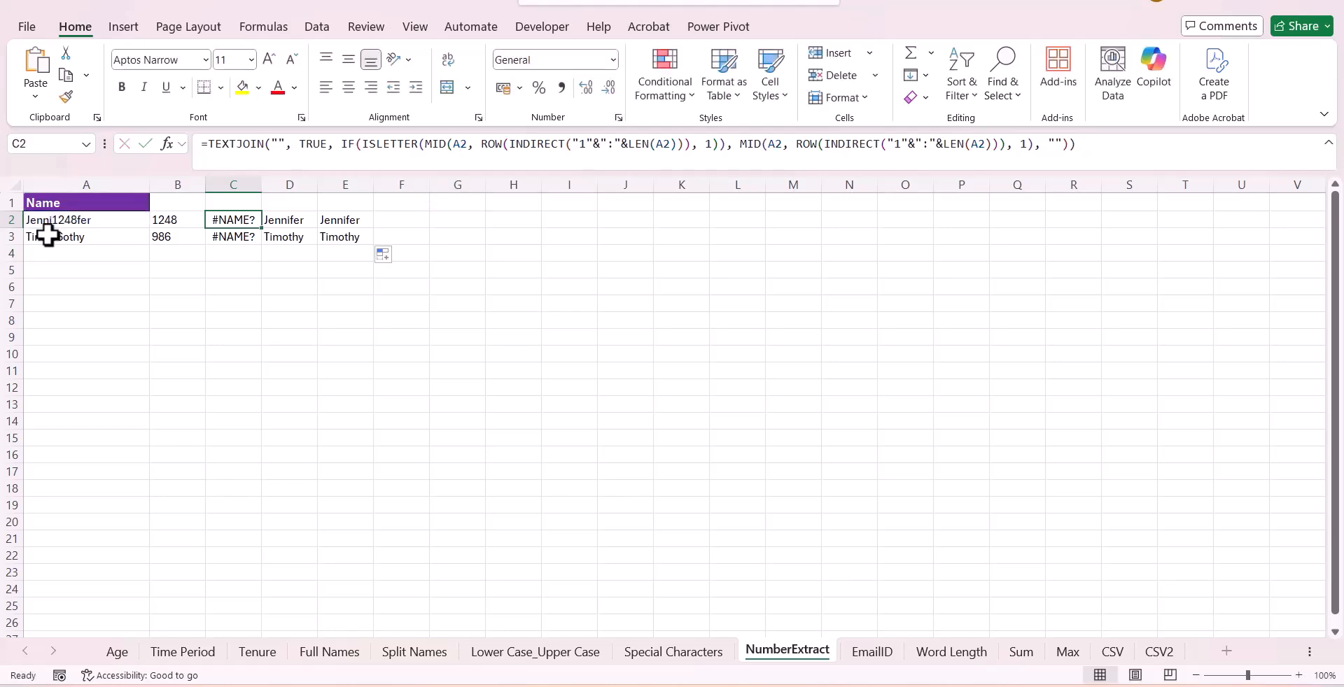
Step: Open the EmailID sheet and ask ChatGPT in a new chat for a formula extracting the value between @ and .com from A2's email
left_click(872, 652)
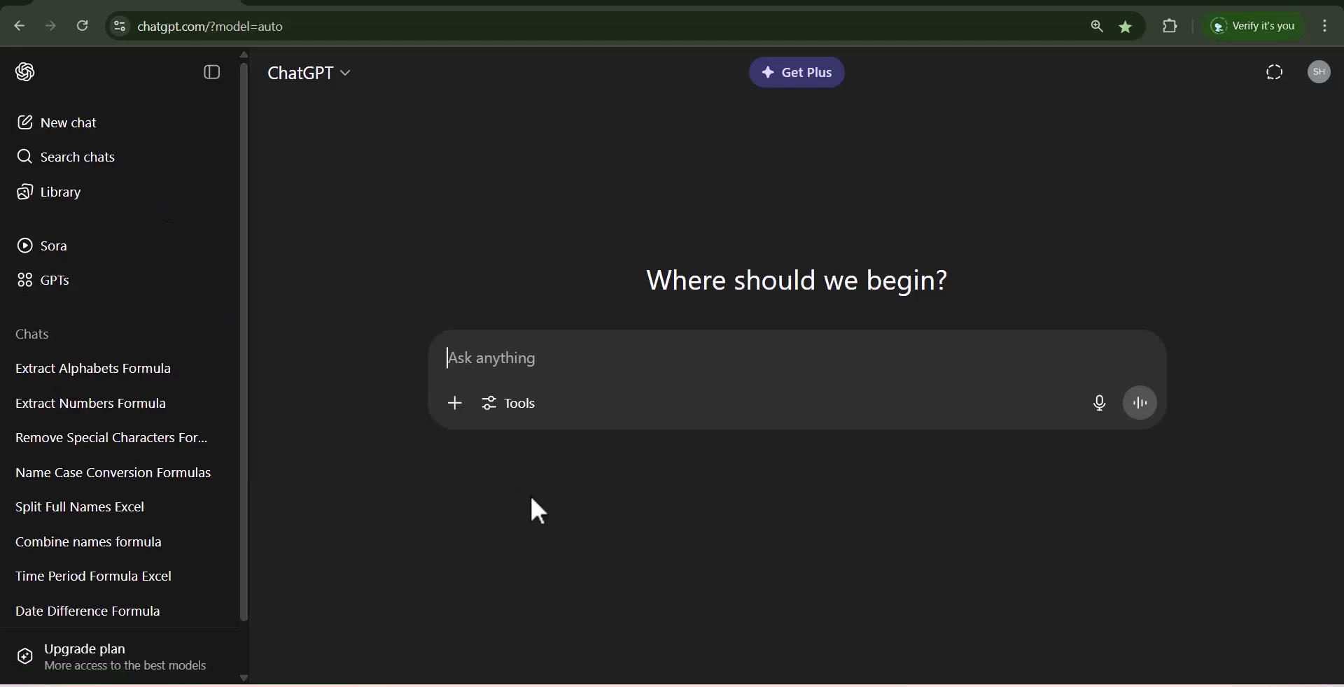
key("ctrl+v")
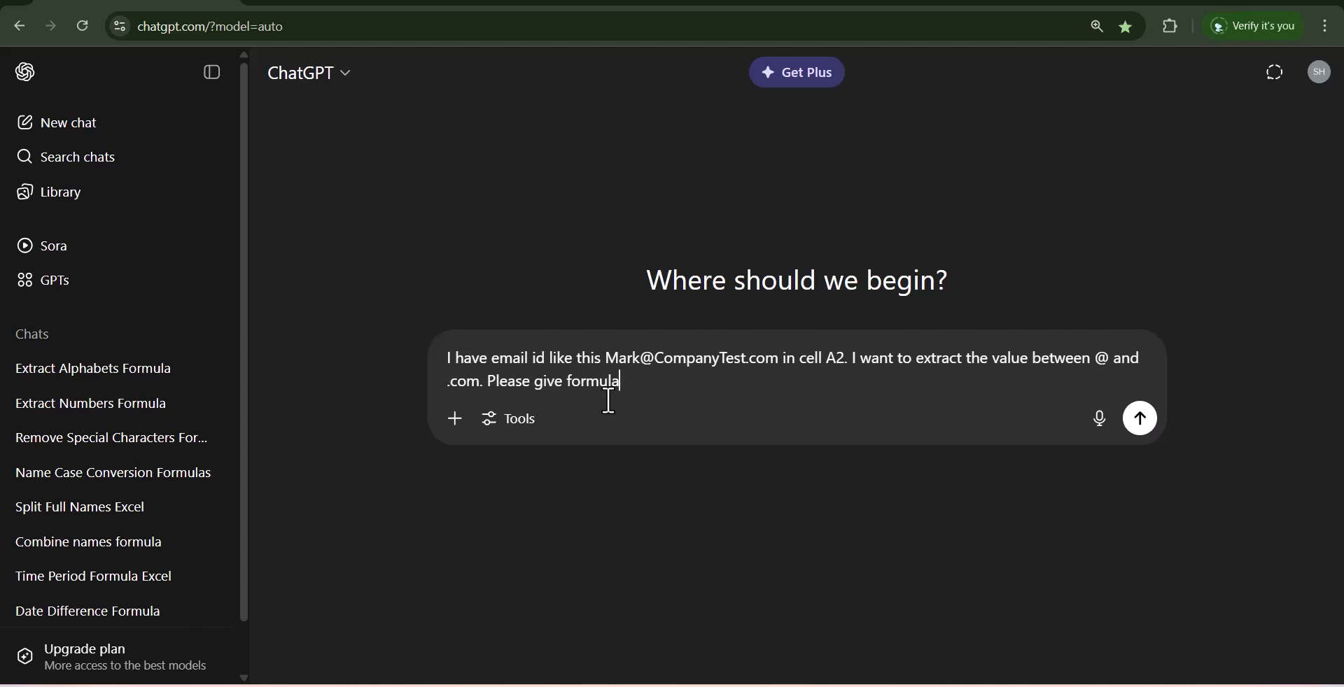
left_click(1141, 420)
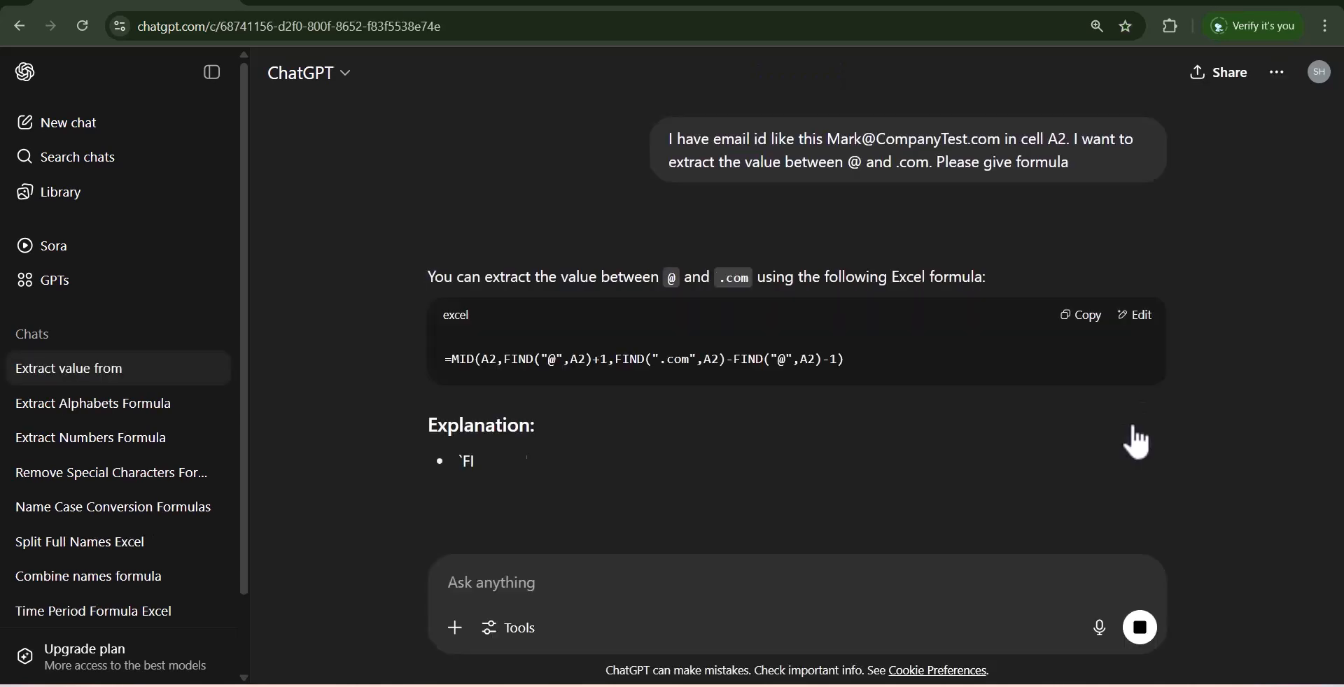
Step: Review the MID and FIND formula for the email domain and ask ChatGPT to give an alternate formula
scroll(775, 414, "down", 4)
scroll(775, 414, "up", 4)
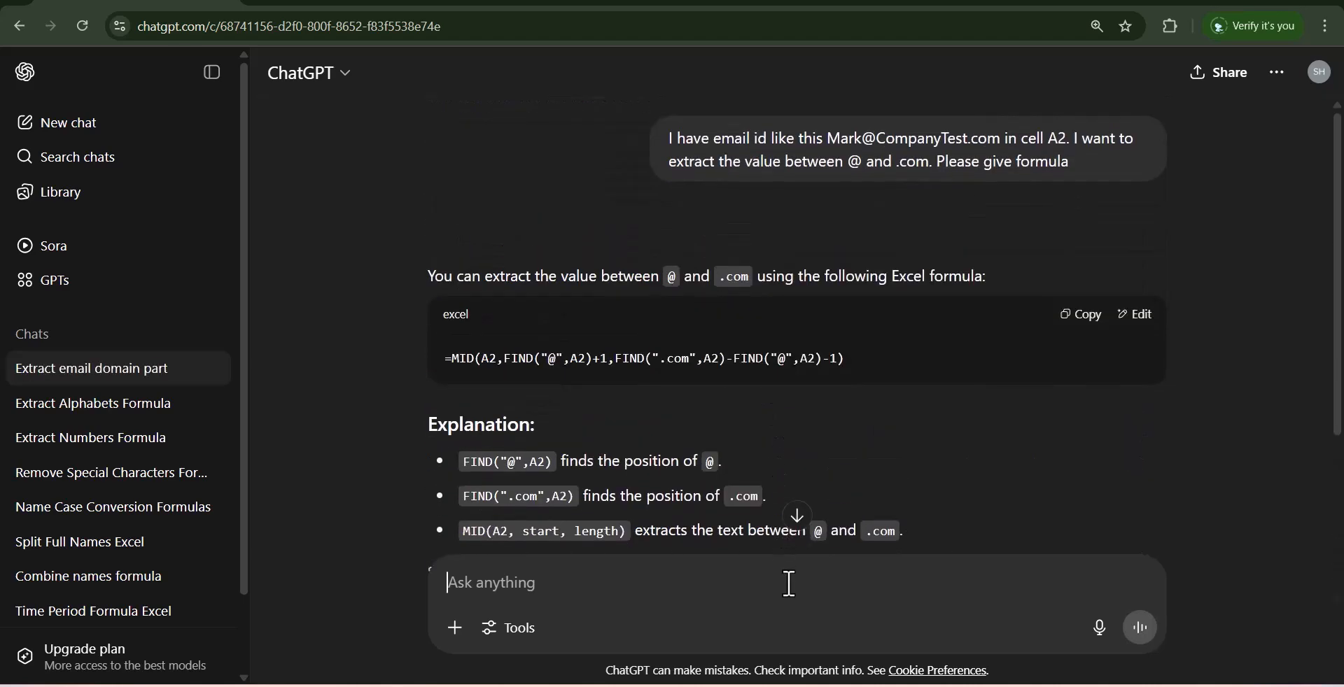
type("ease give ")
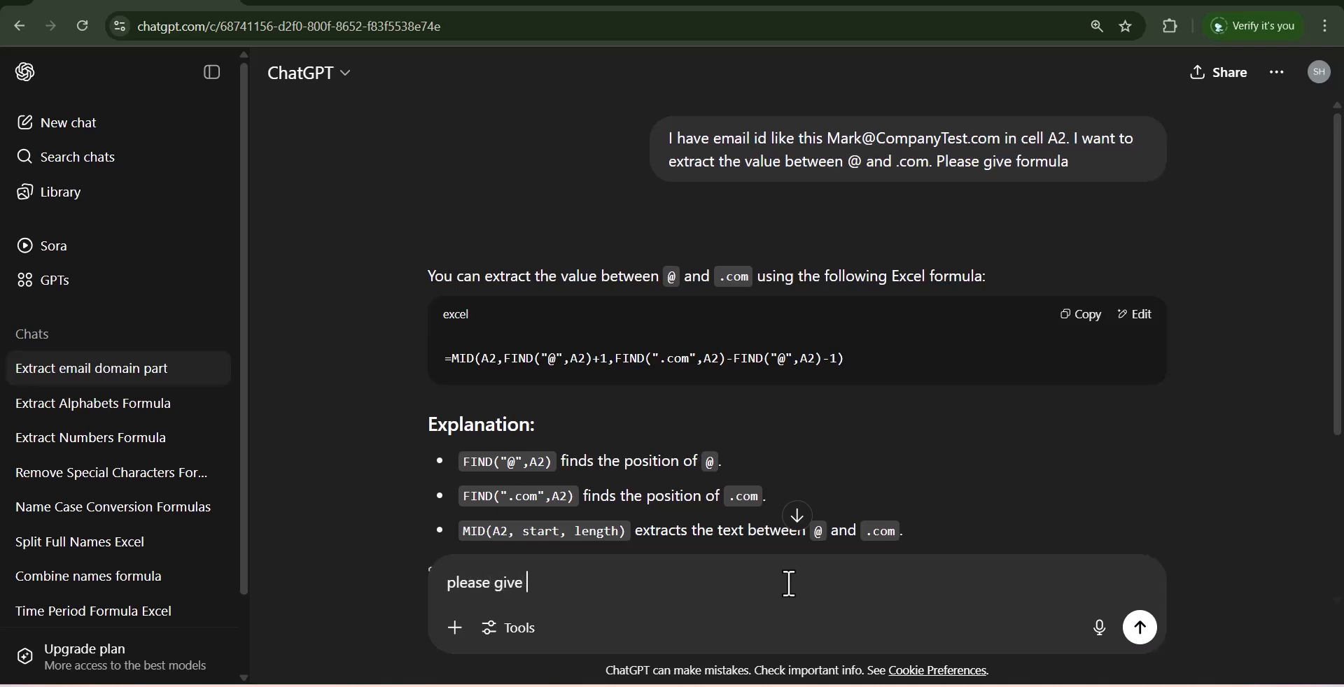
type("alternate formul")
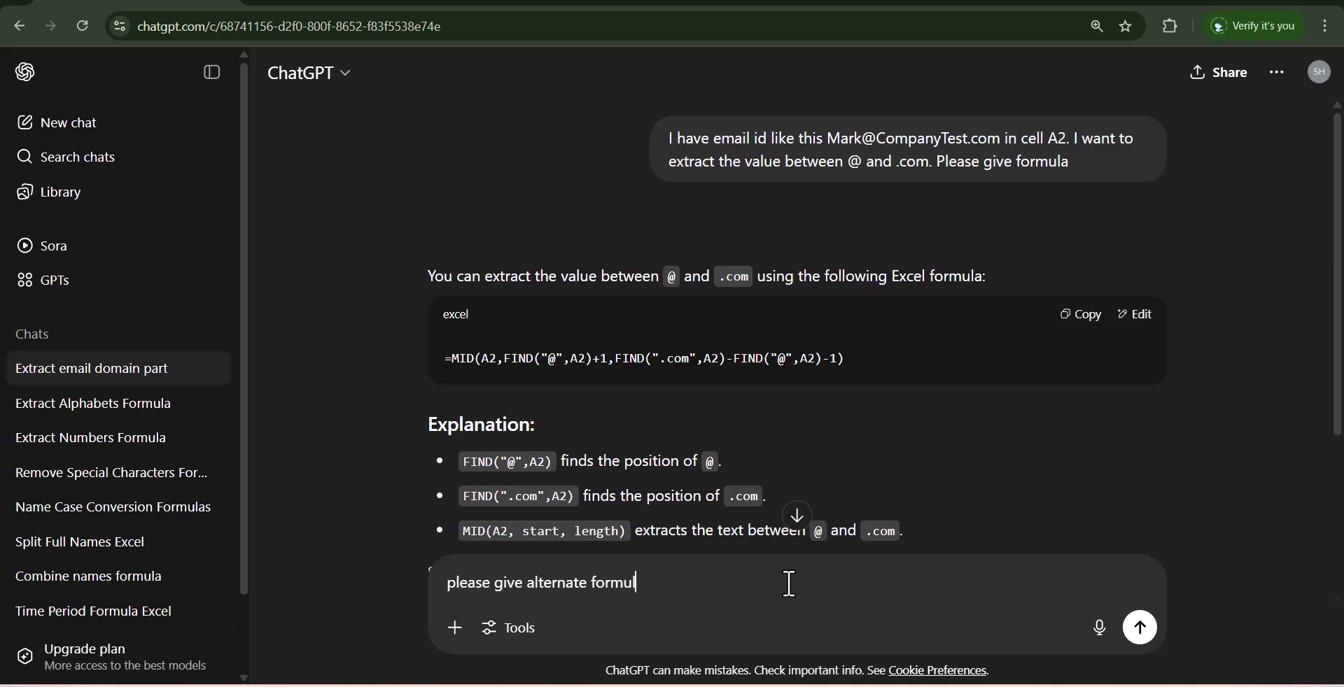
type("a")
key("Return")
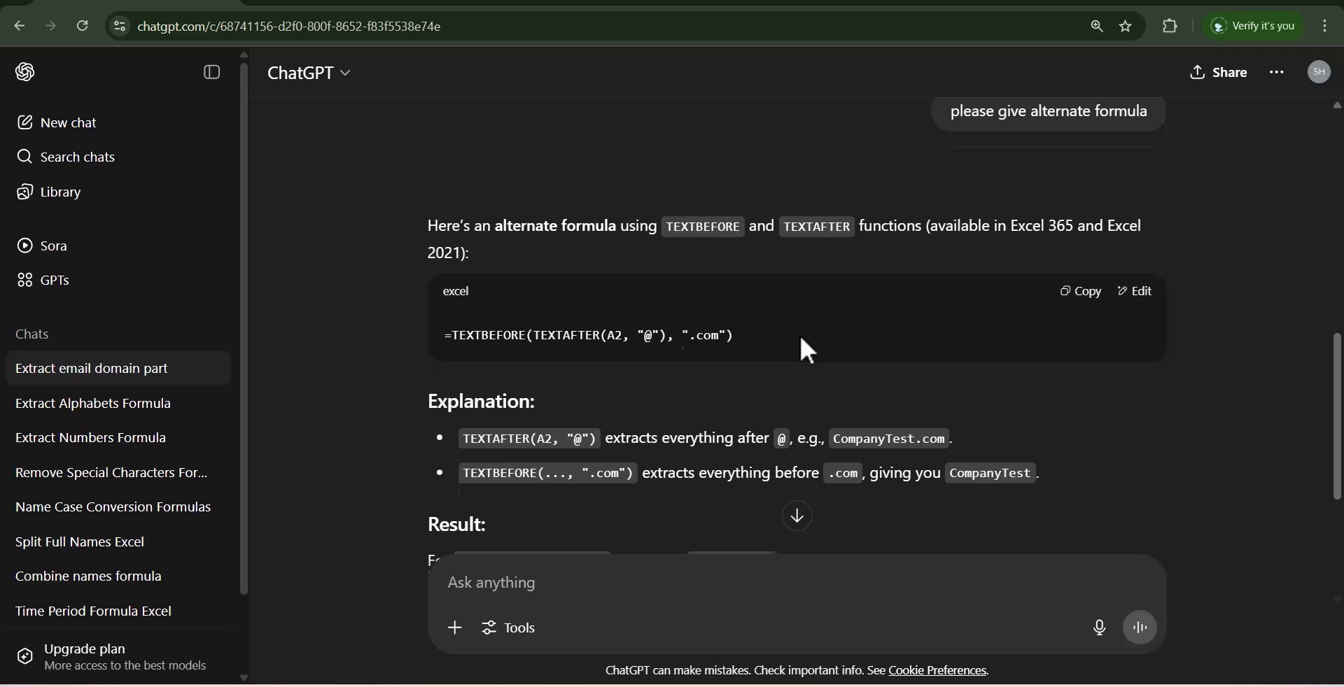
Step: Copy ChatGPT's MID and FIND formula, paste it into B2 of the EmailID sheet in Excel and fill it down to B3
scroll(800, 334, "up", 10)
left_click(1080, 257)
key("alt+Tab")
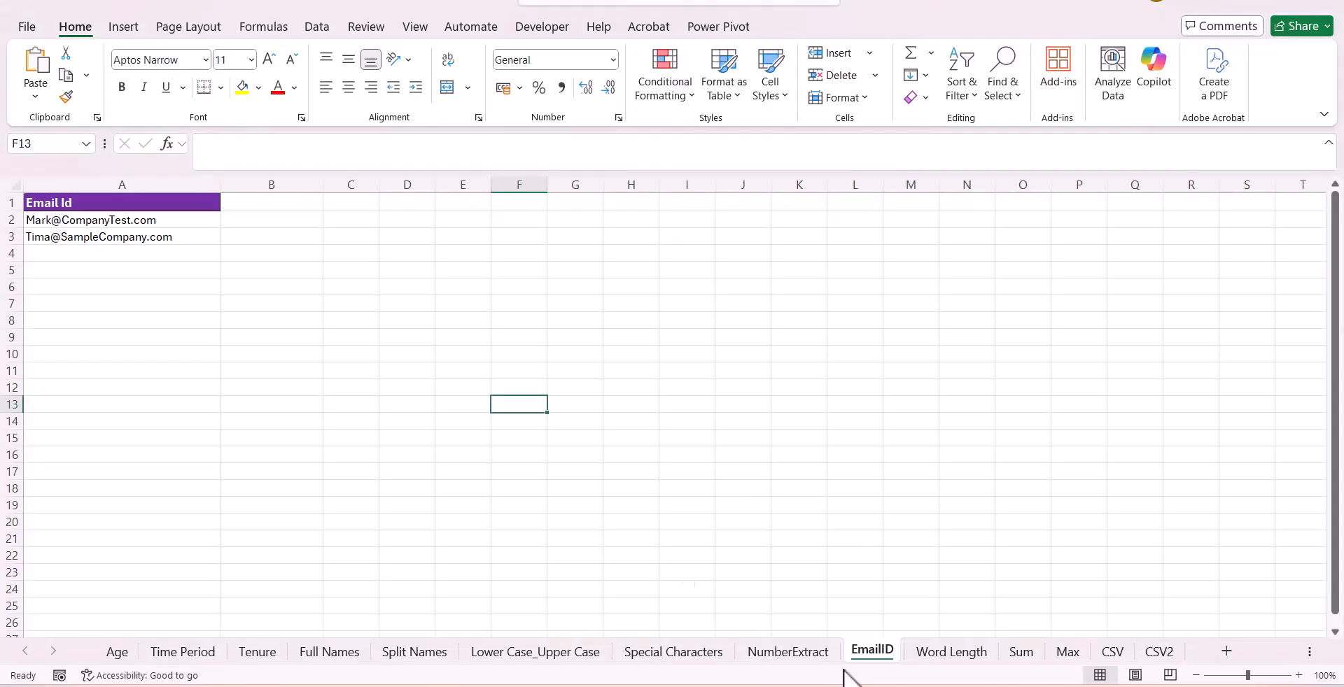
left_click(277, 221)
key("ctrl+v")
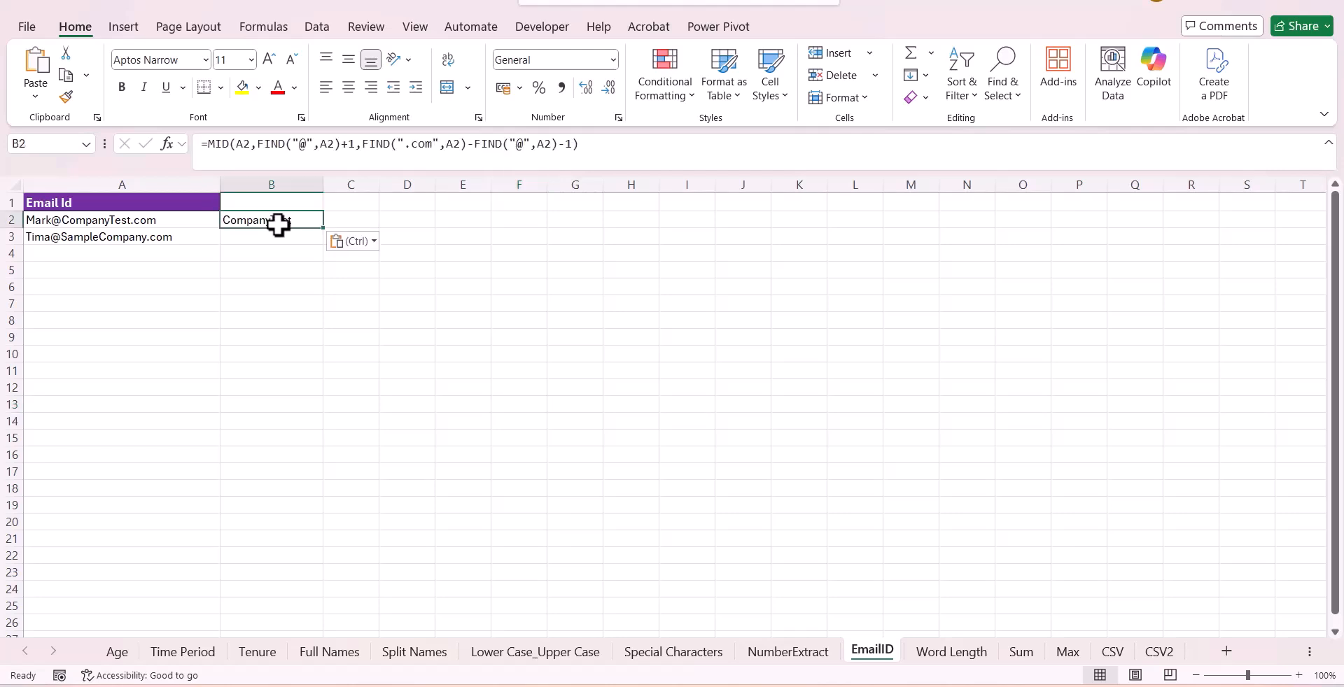
left_click_drag(323, 229, 328, 245)
left_click(451, 278)
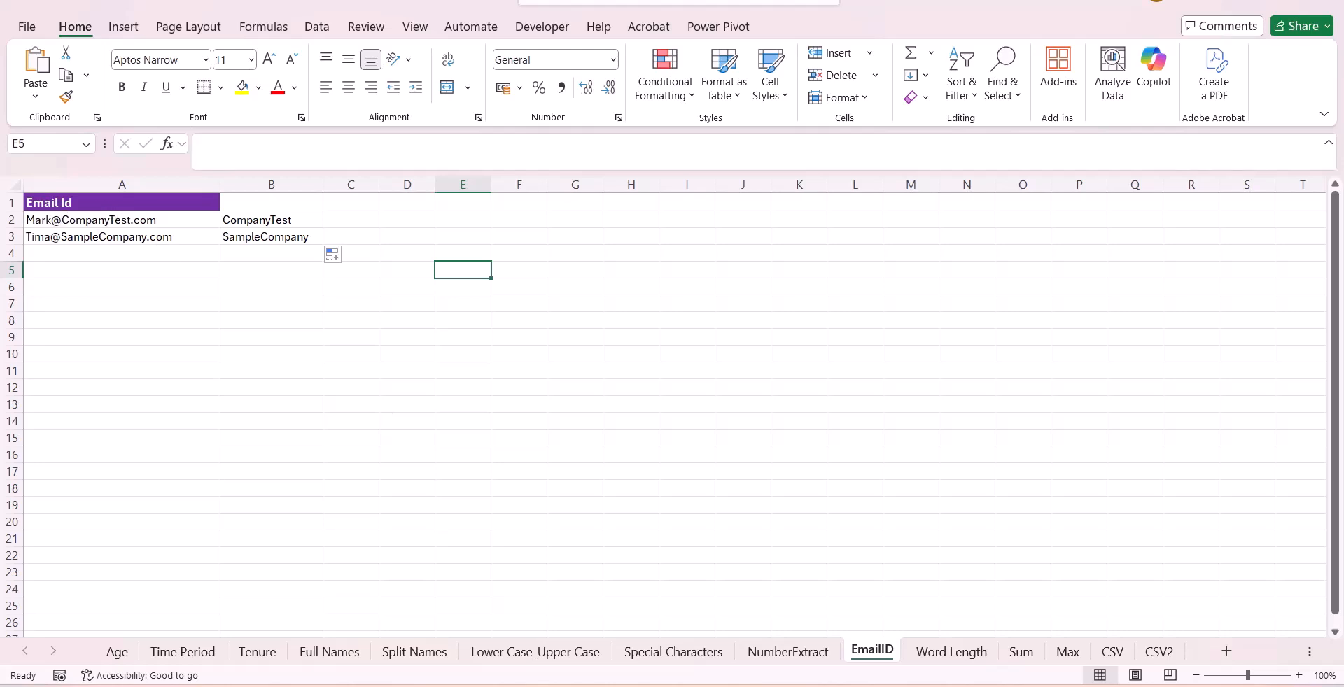
Step: Copy ChatGPT's alternate TEXTBEFORE and TEXTAFTER formula, paste it into C2 of the EmailID sheet in Excel and fill it down to C3
mouse_move(849, 686)
left_click(849, 644)
scroll(662, 443, "down", 3)
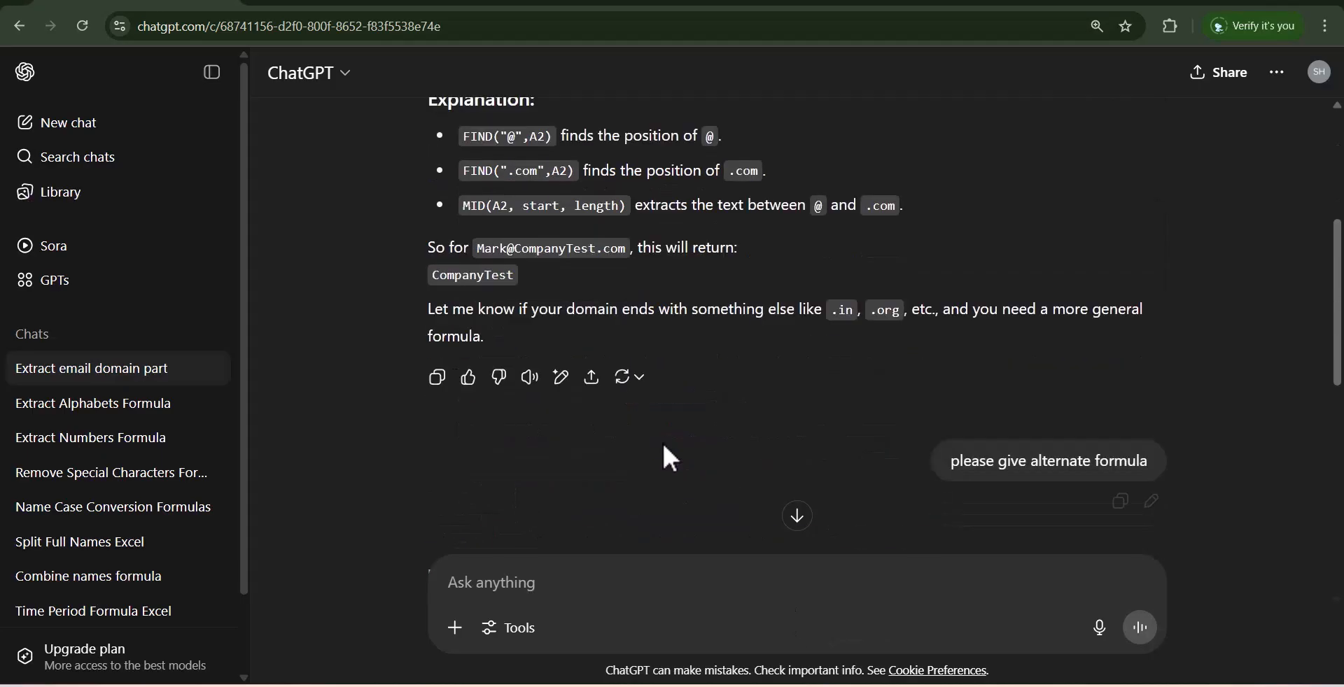
scroll(662, 443, "up", 2)
scroll(1069, 270, "down", 4)
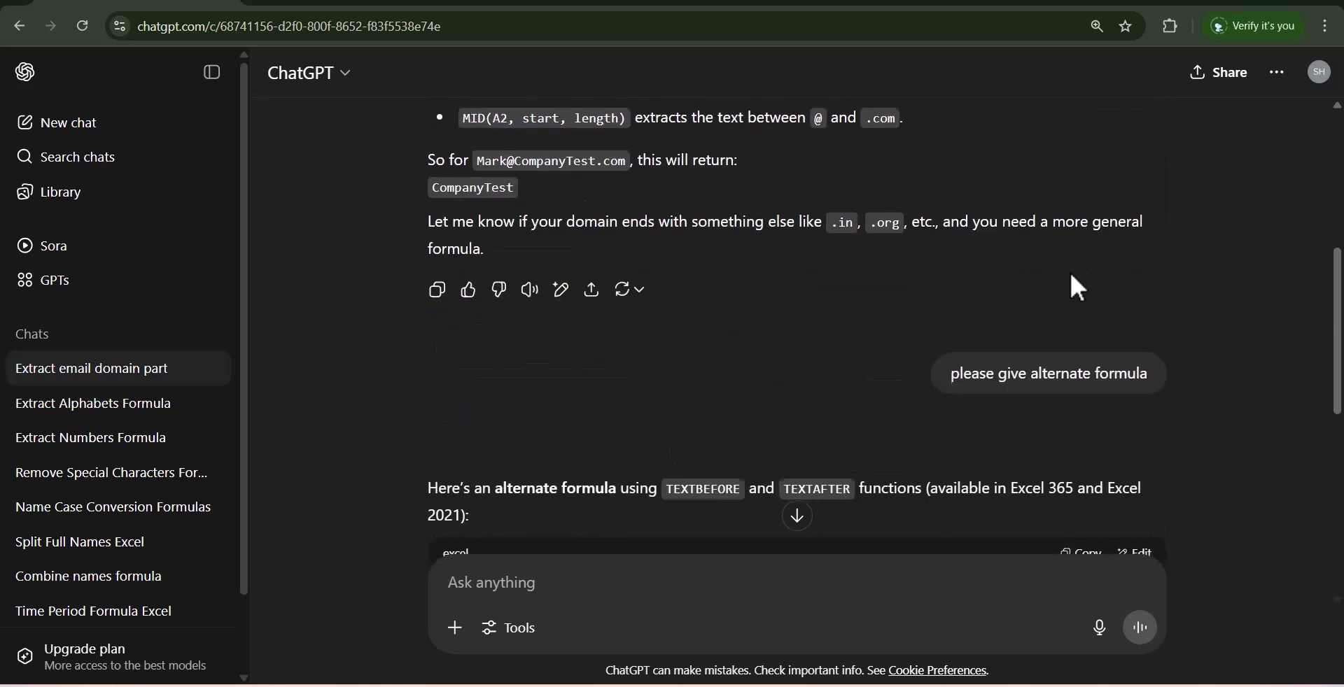
scroll(1069, 270, "down", 4)
scroll(1068, 275, "down", 1)
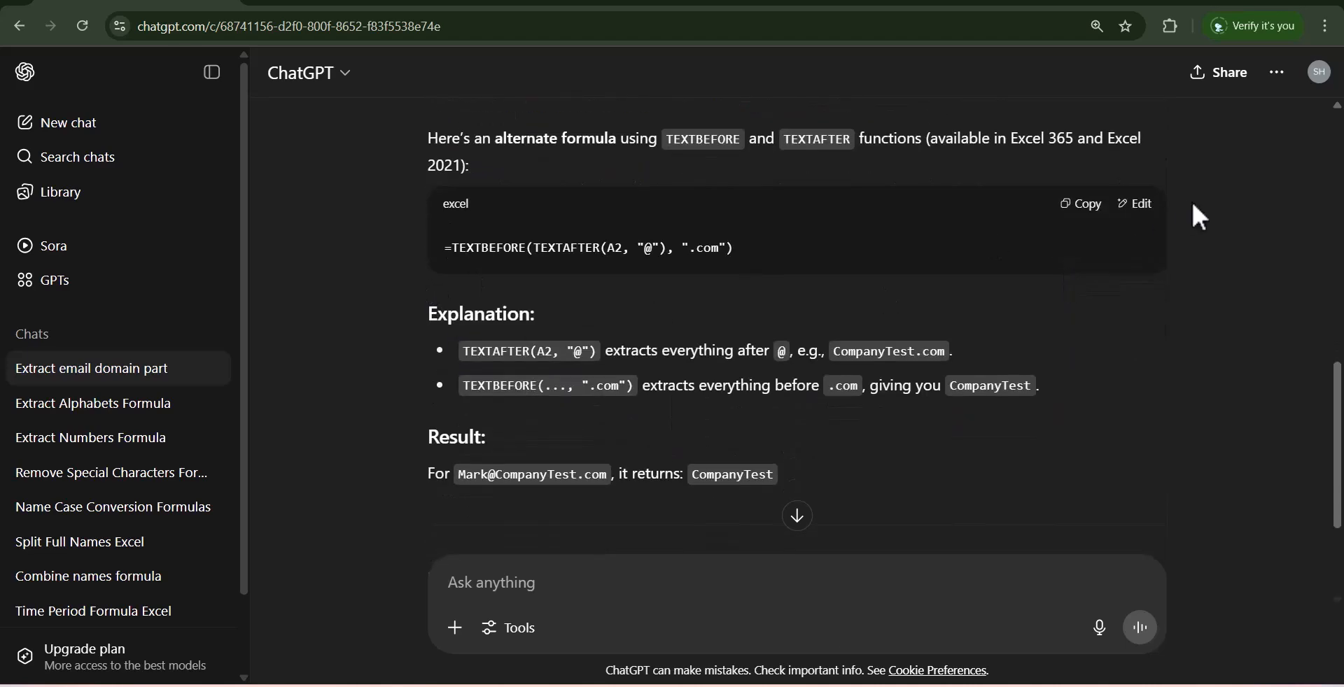
left_click(1083, 204)
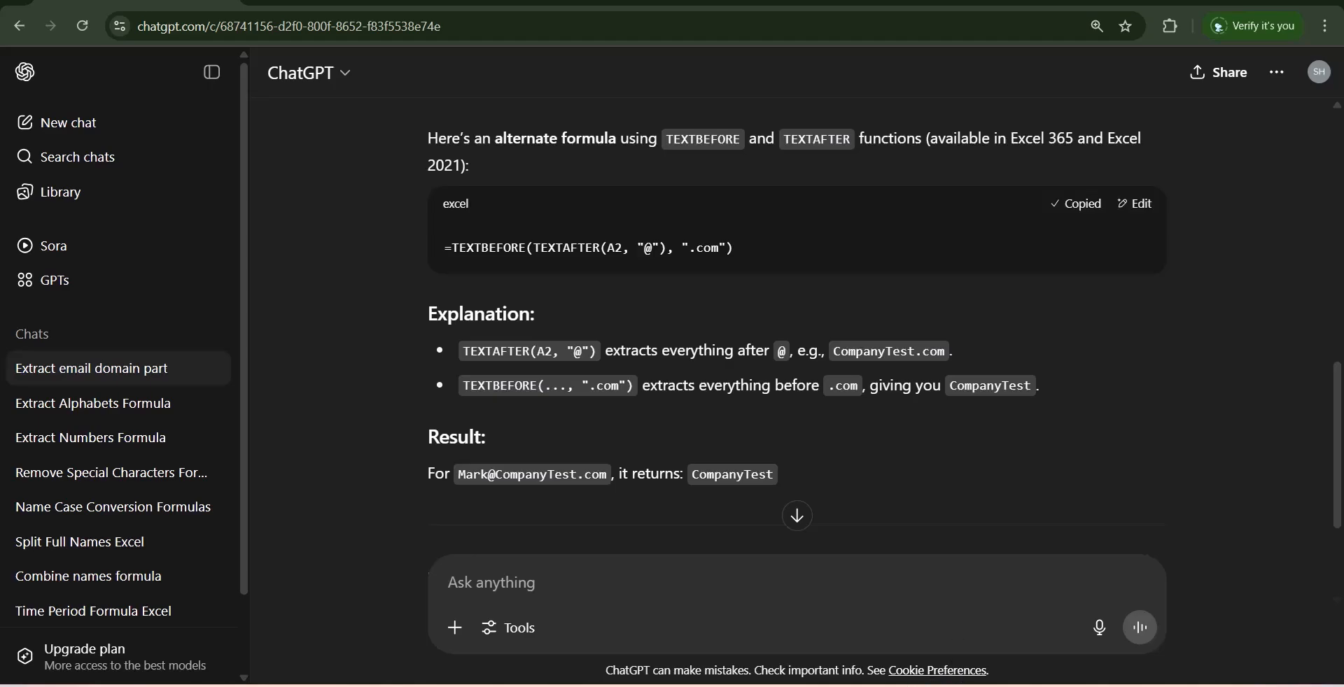
key("alt+Tab")
left_click(345, 220)
key("ctrl+v")
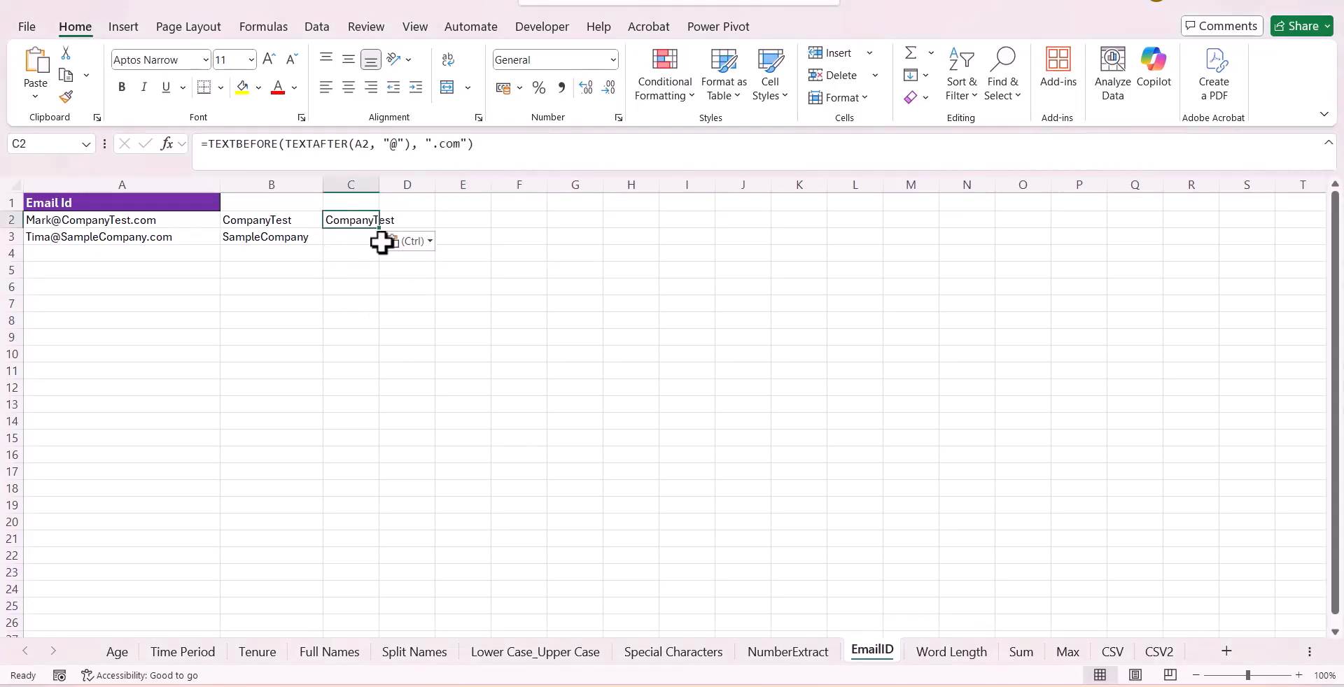
left_click_drag(379, 227, 383, 244)
left_click(601, 292)
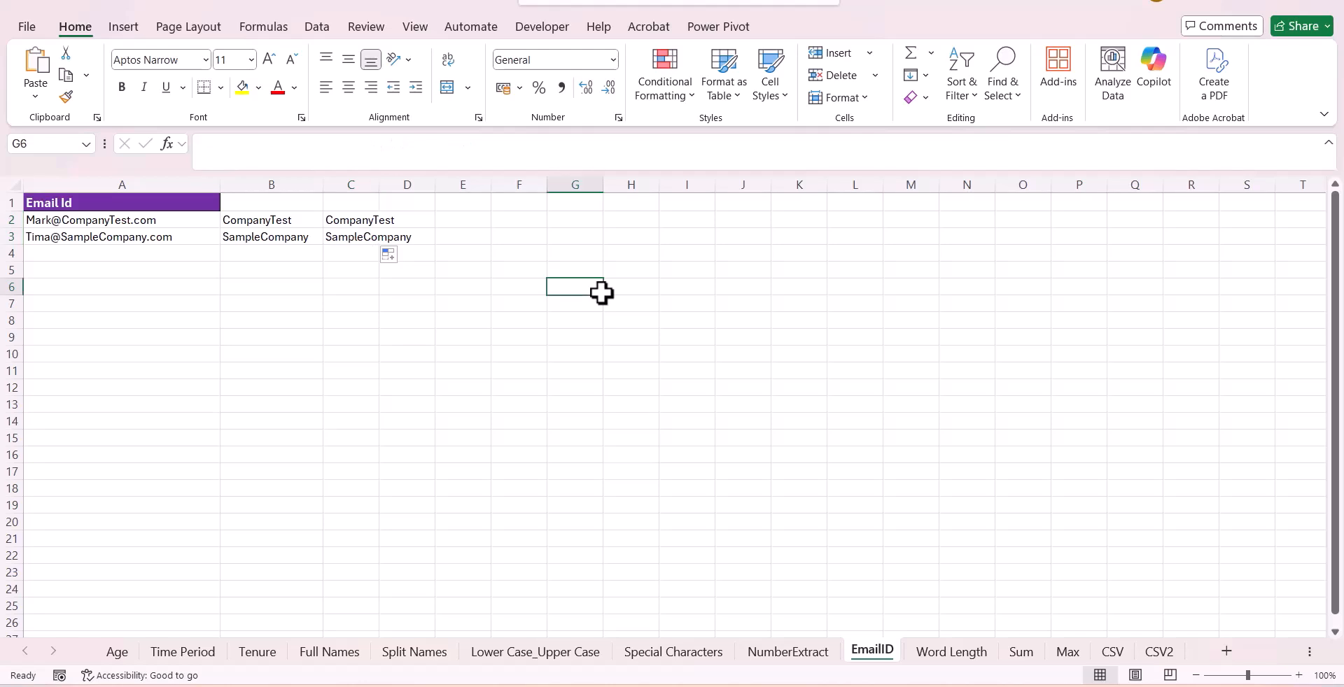
Step: Open the Word Length sheet and ask ChatGPT in a new chat to calculate the characters excluding spaces for each word in A2 to A4
key("ctrl+Page_Down")
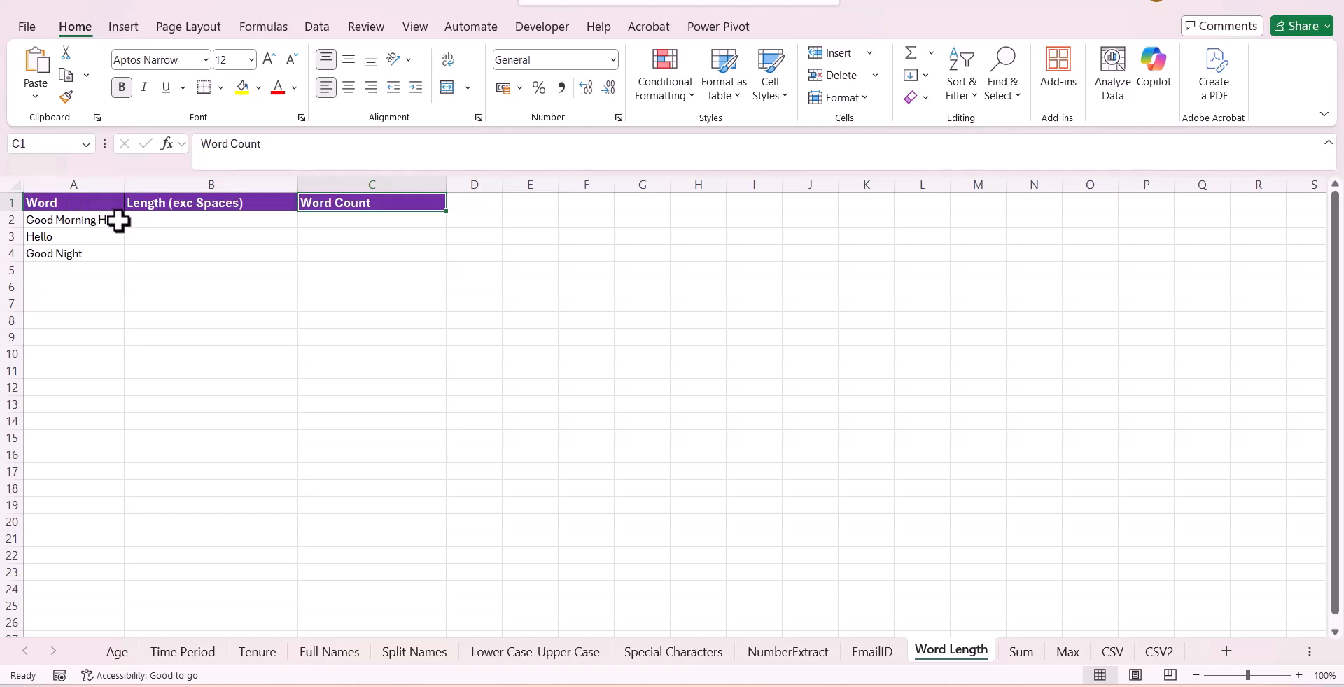
left_click(164, 222)
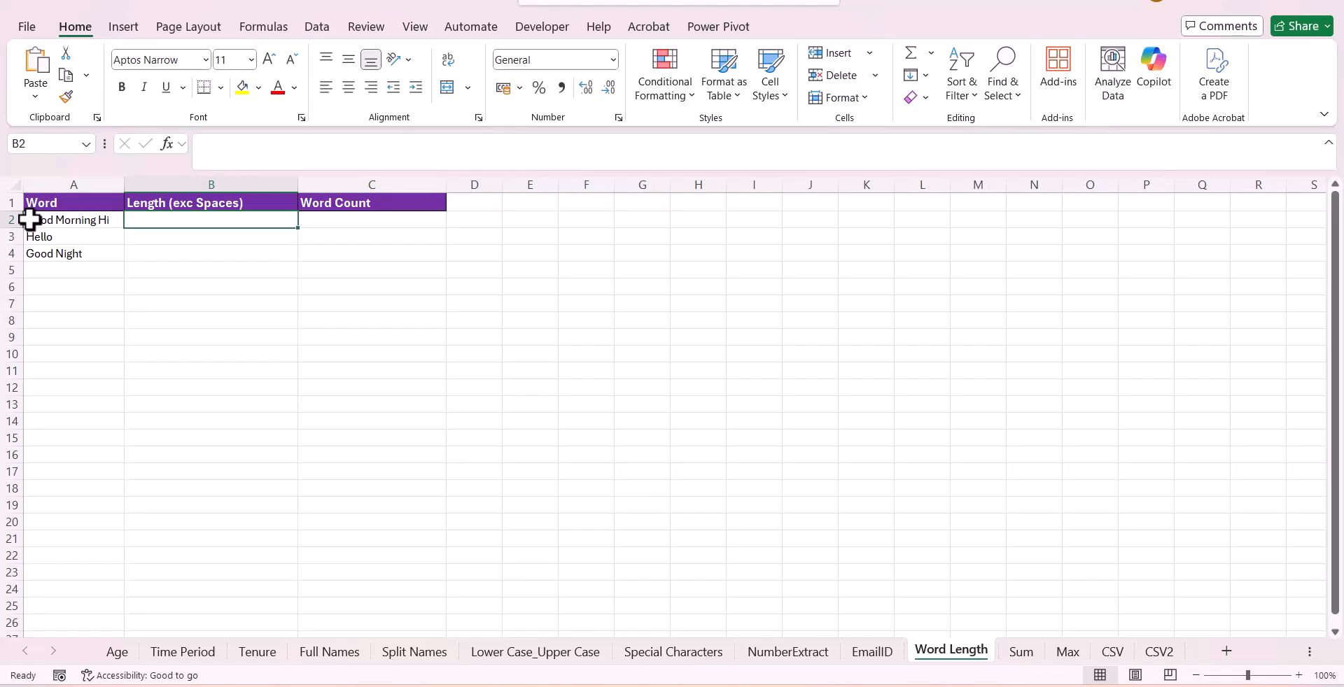
key("alt+Tab")
key("ctrl+v")
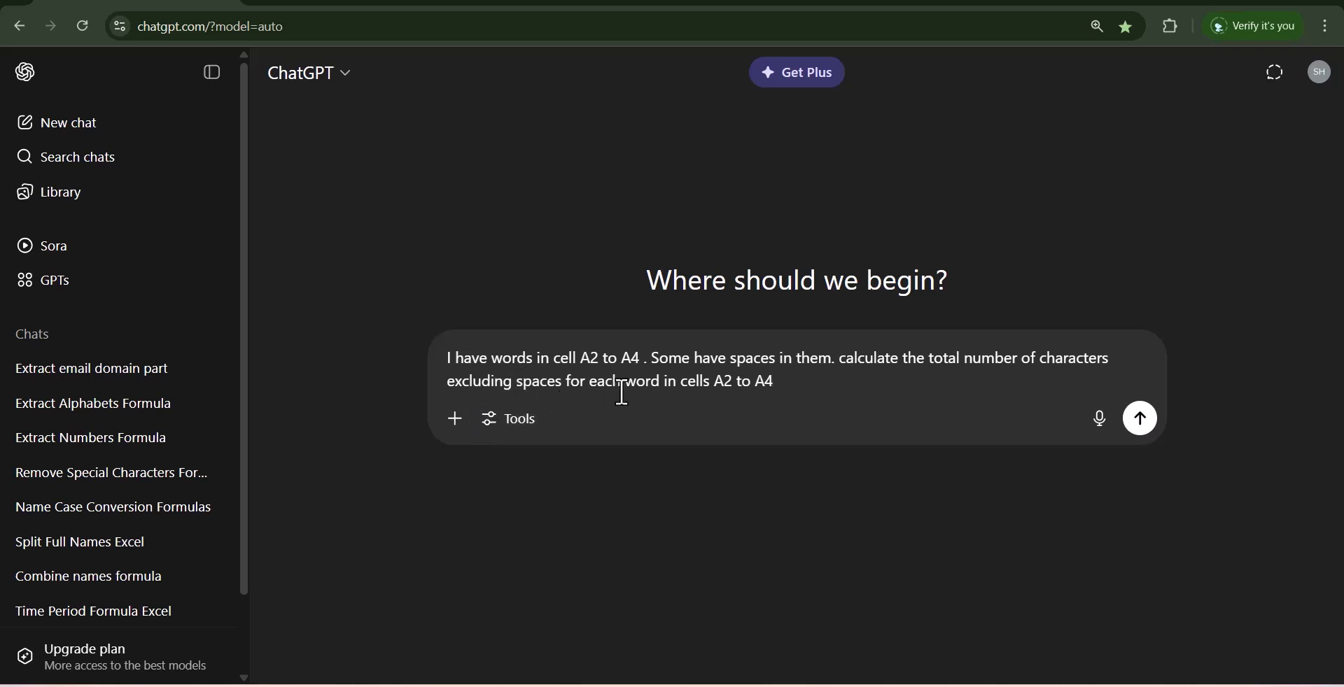
left_click(1136, 424)
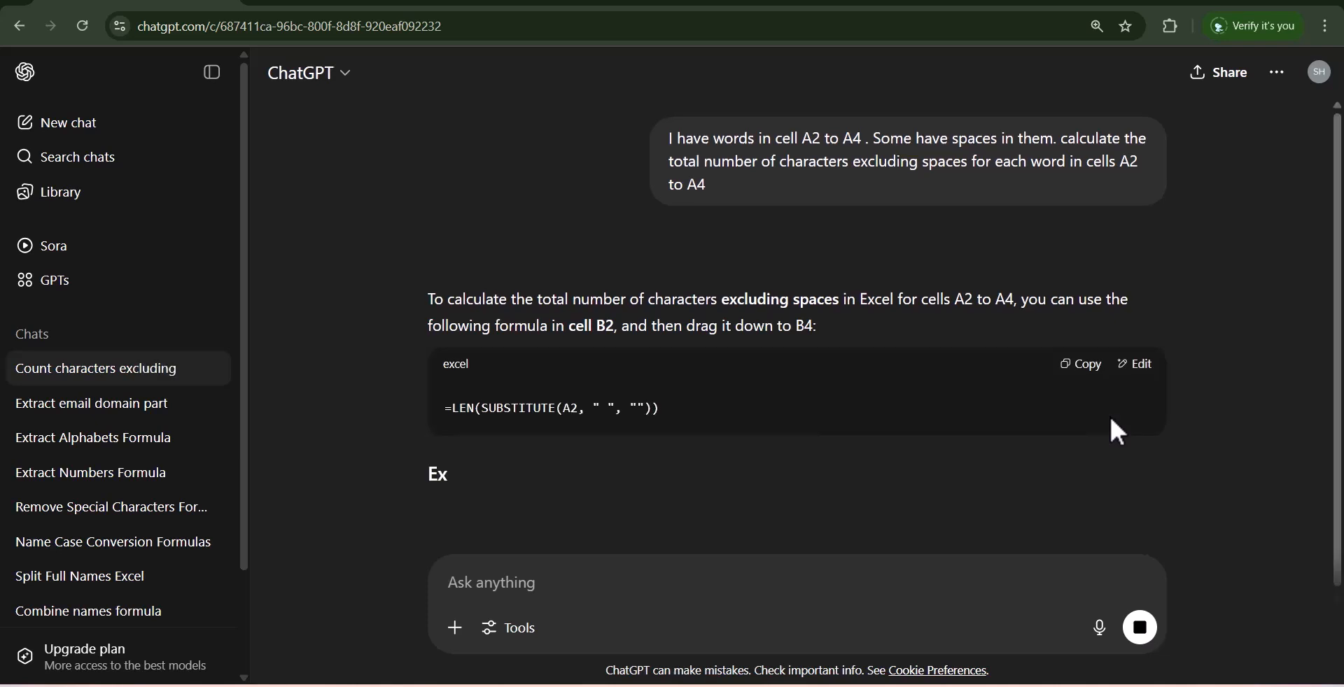
Step: Copy ChatGPT's LEN and SUBSTITUTE formula, paste it into B2 of the Word Length sheet in Excel and fill it down to B4
left_click(1097, 374)
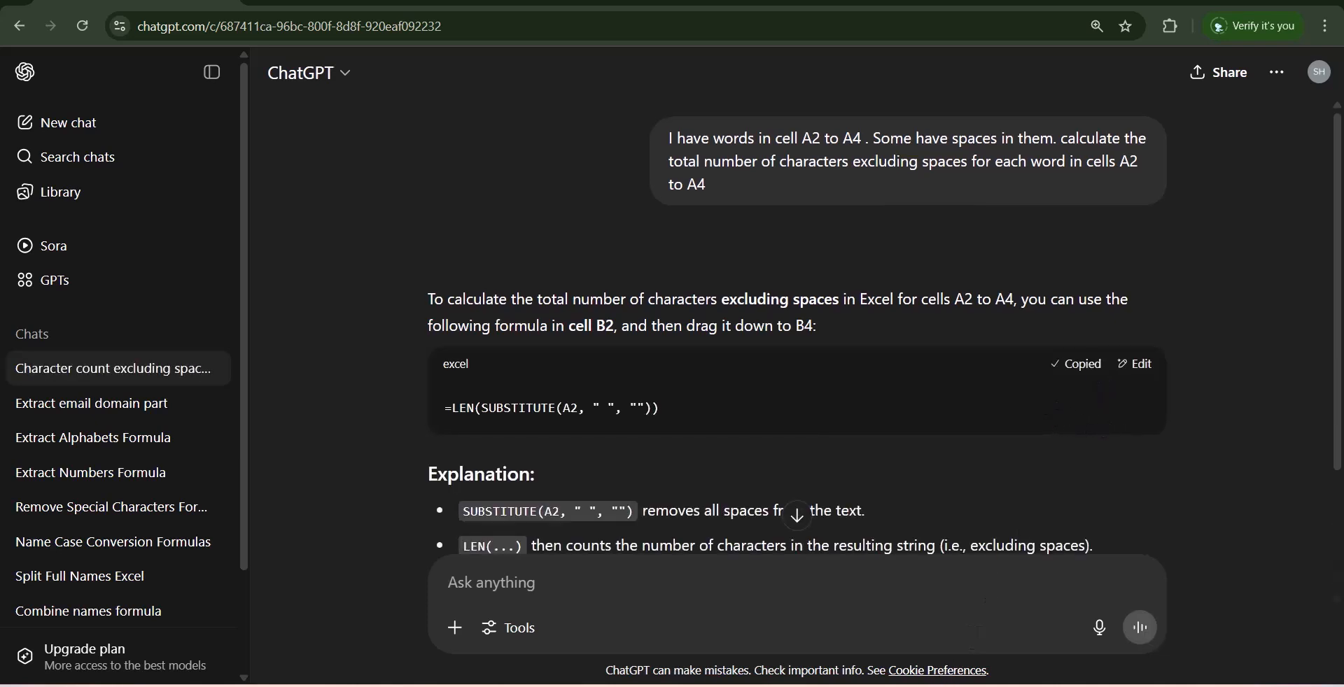
key("alt+Tab")
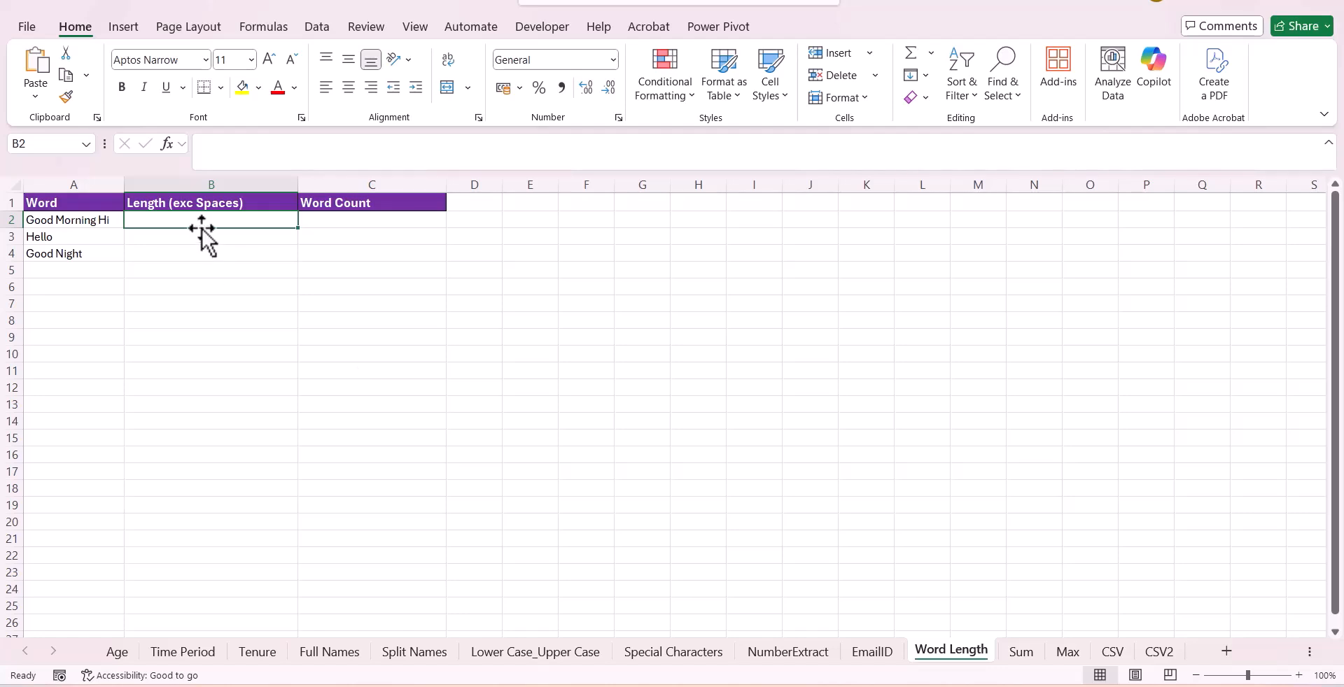
key("ctrl+v")
left_click_drag(297, 228, 296, 264)
left_click(304, 376)
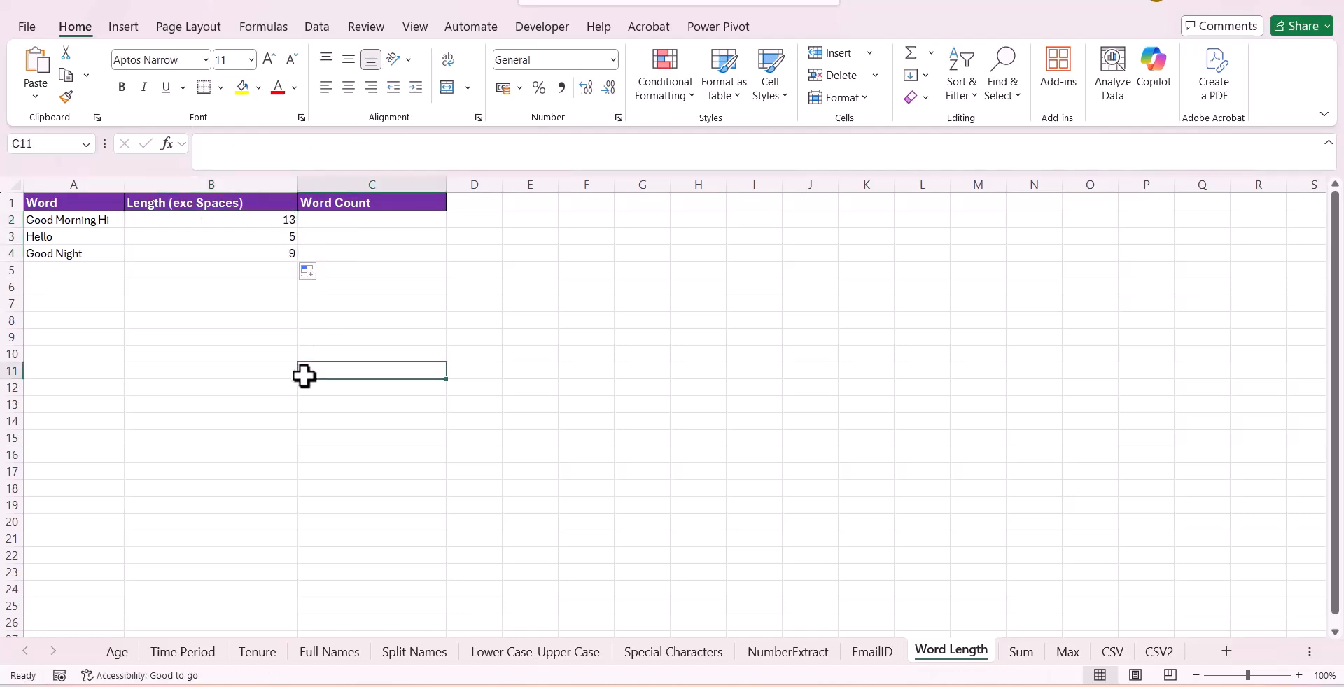
Step: Test the length formula by extending the text in A3 to "Hello A" and on to "Hello A BCD"
left_click(67, 238)
double_click(67, 238)
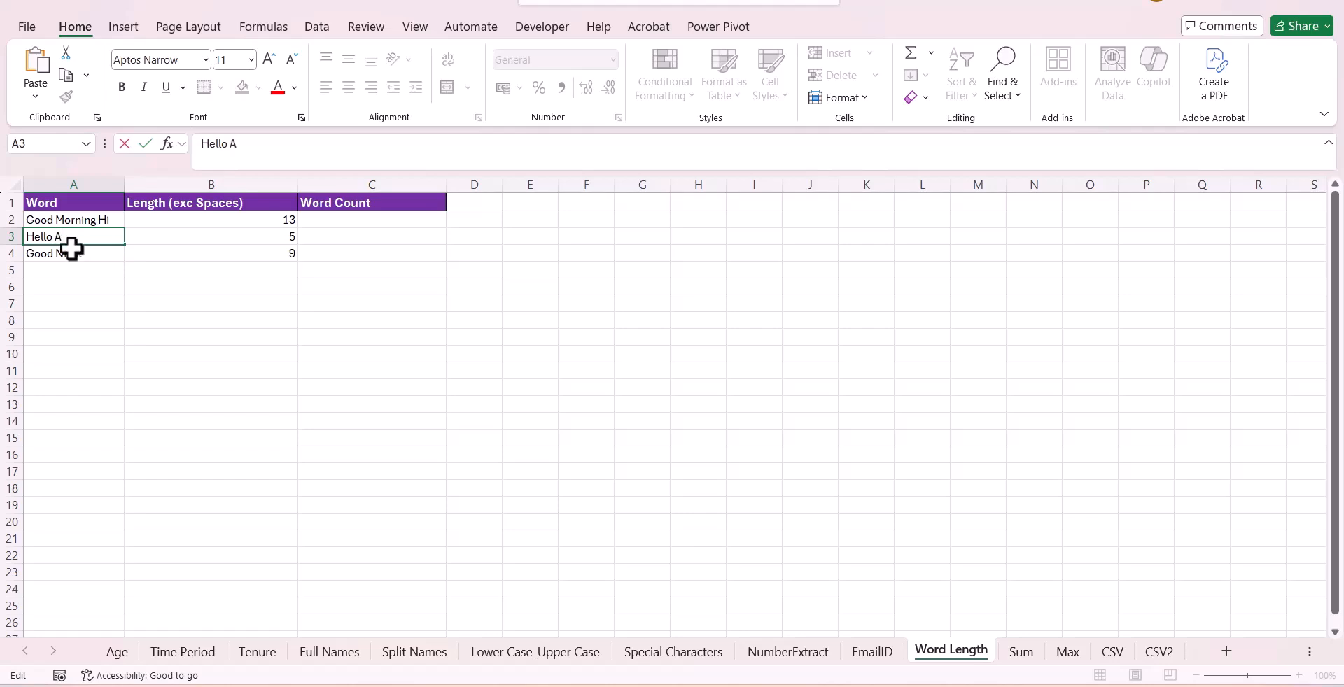
left_click(86, 286)
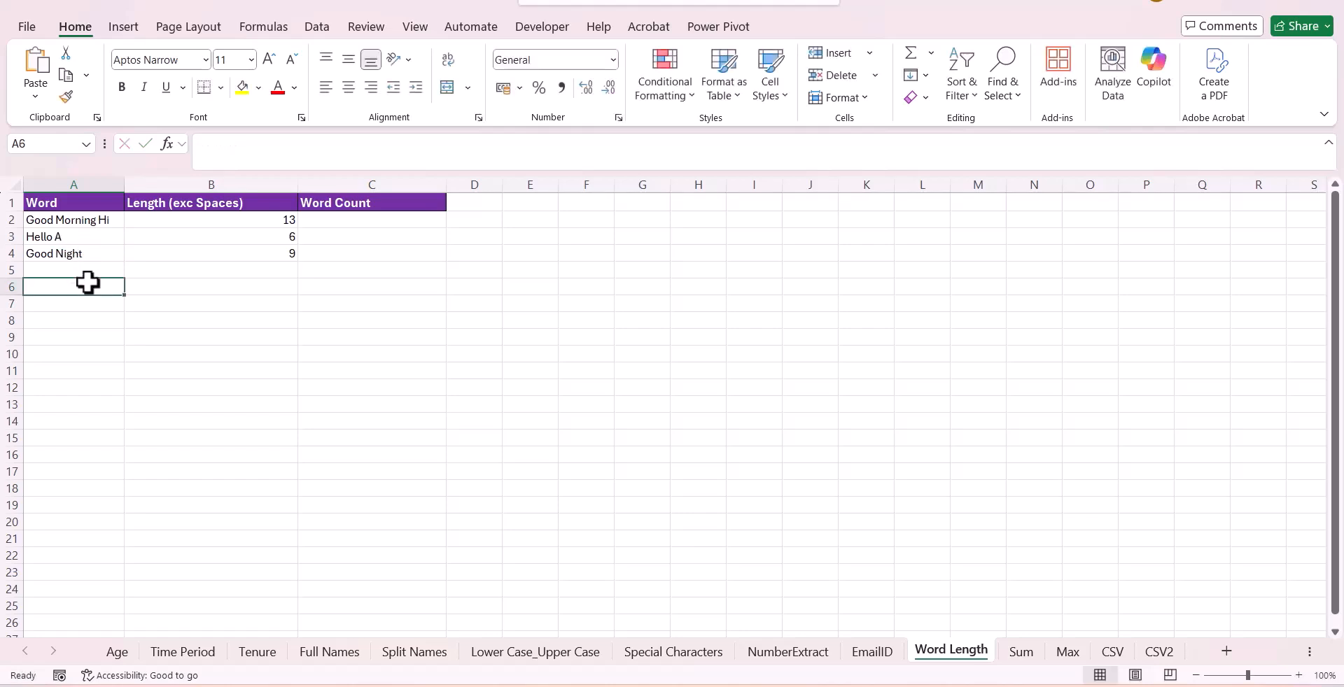
left_click(43, 238)
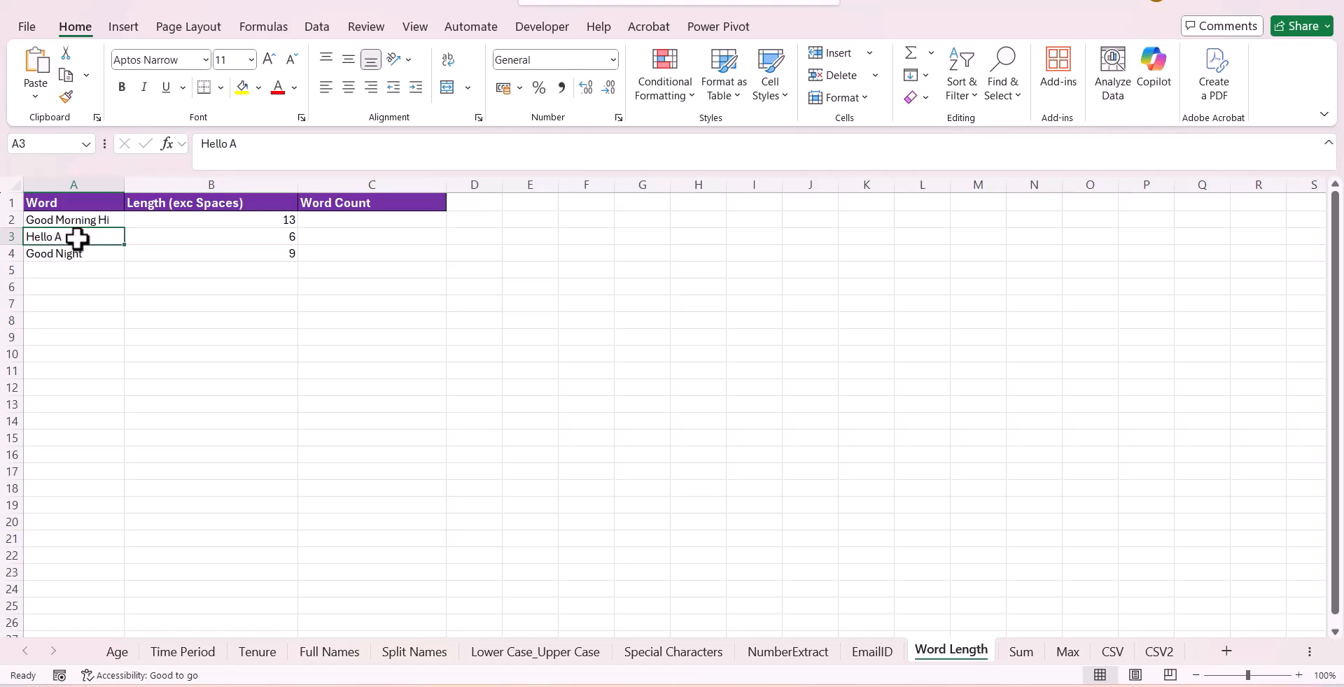
double_click(77, 239)
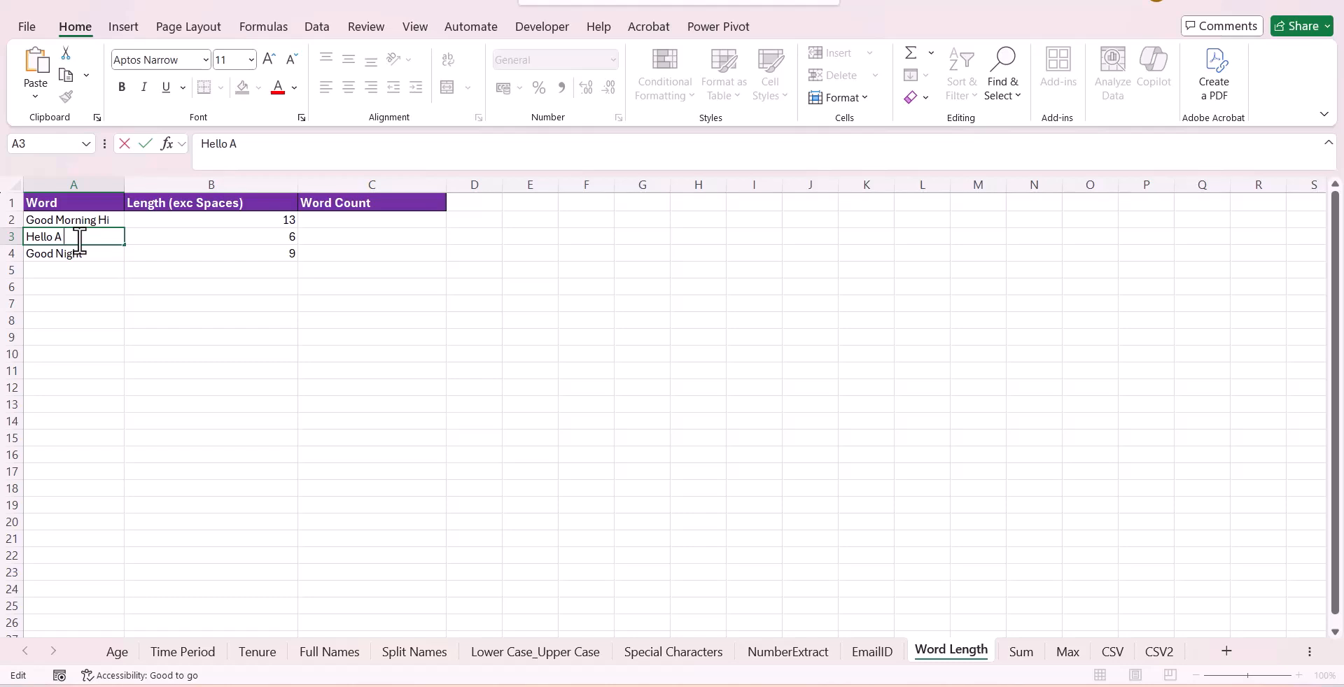
type("BC")
left_click(180, 336)
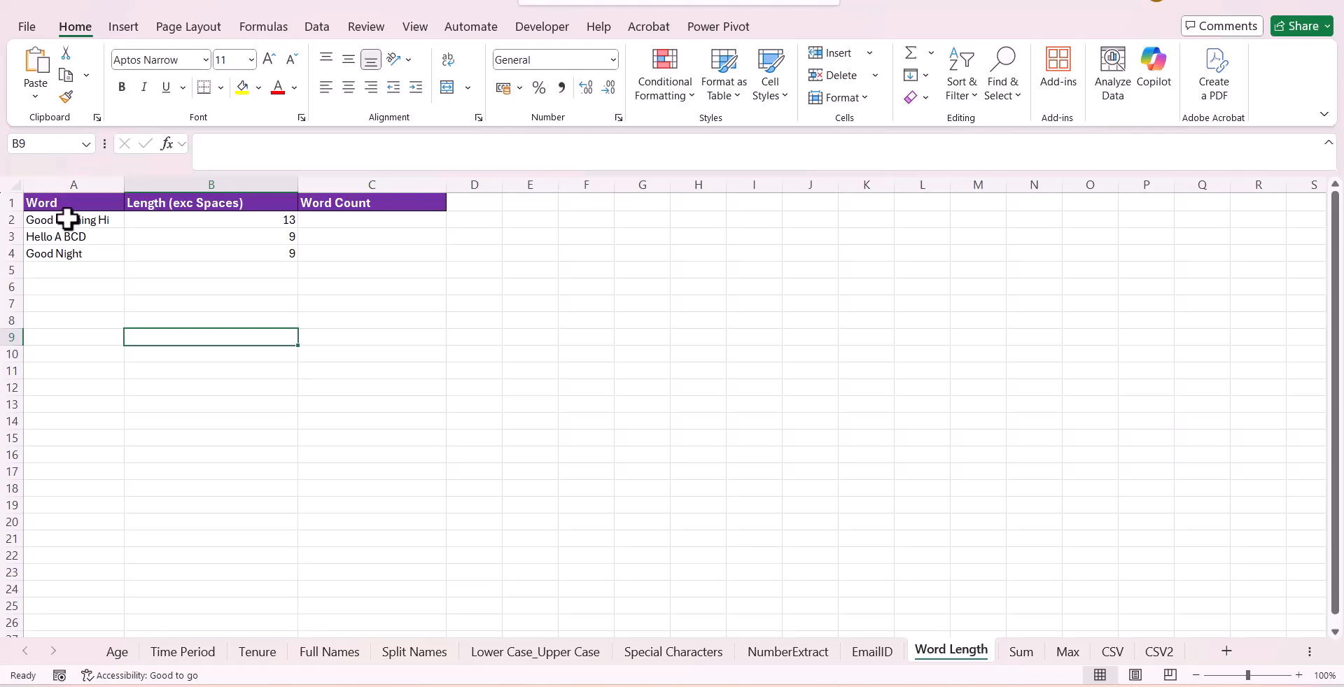
Step: Ask ChatGPT in a new chat for the total number of words in each cell A2 to A4 and review the formula's explanation
key("alt+Tab")
key("ctrl+v")
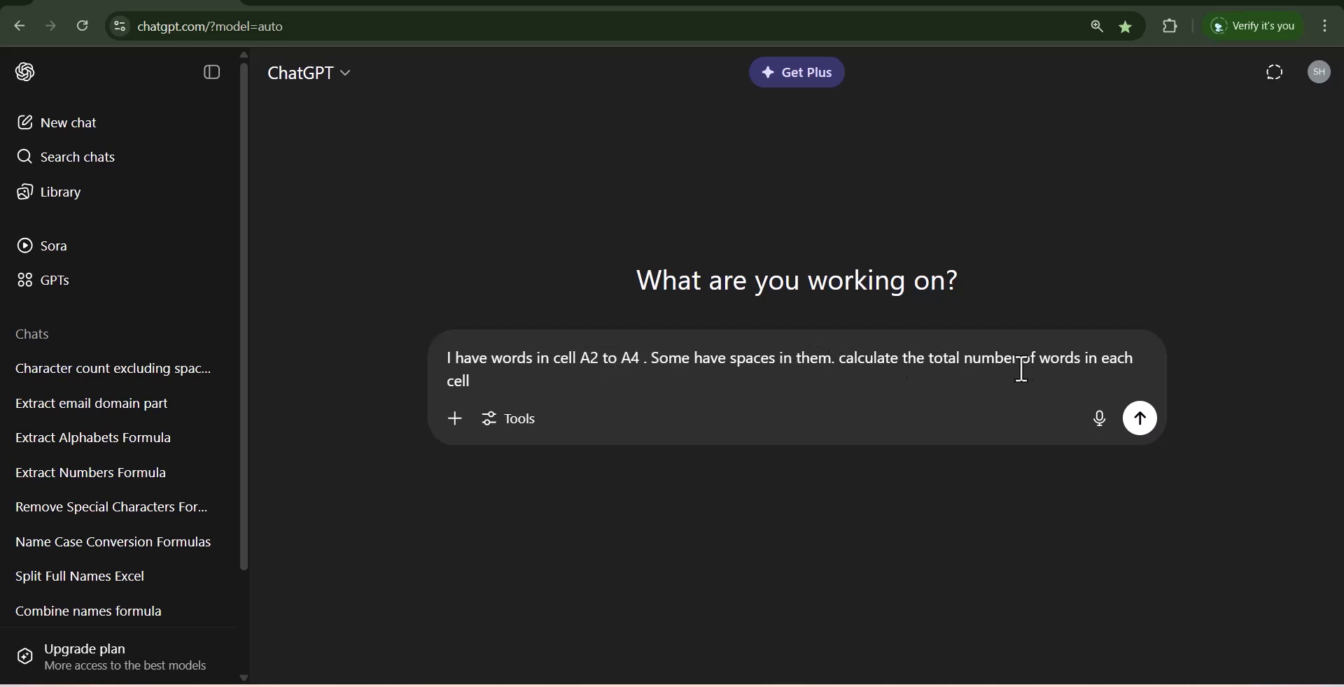
left_click(1141, 423)
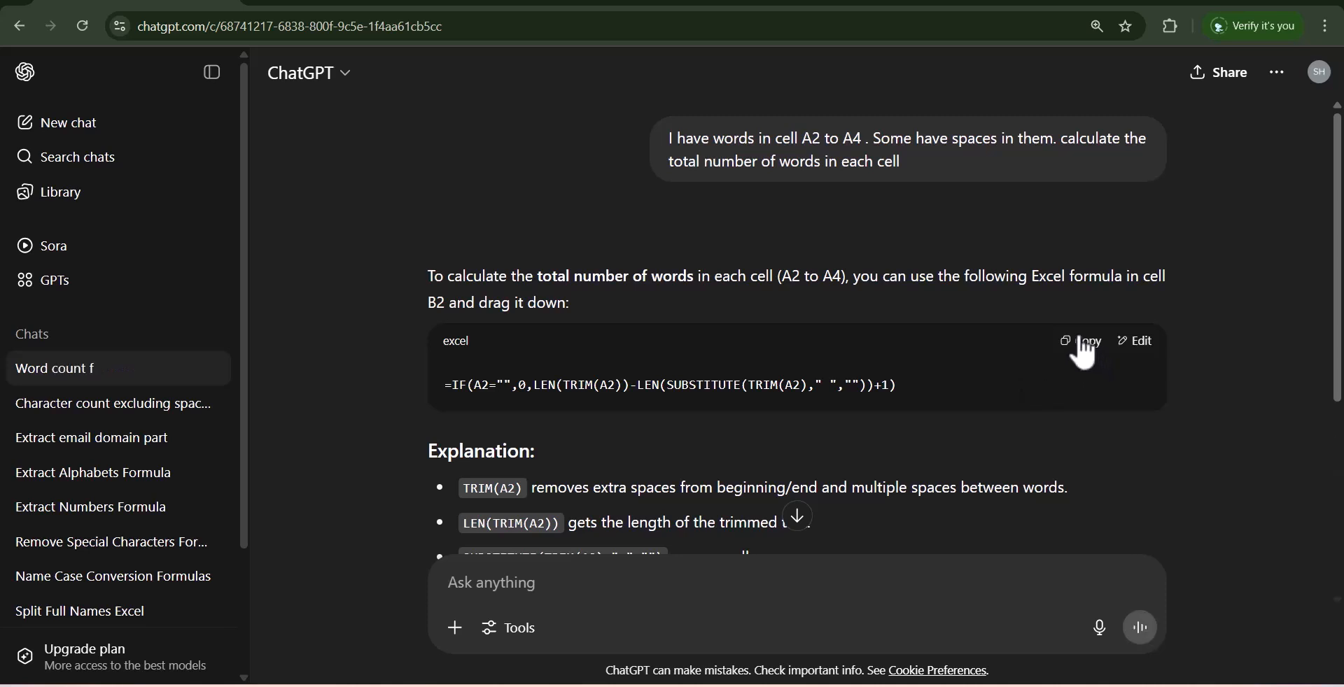
scroll(717, 413, "down", 5)
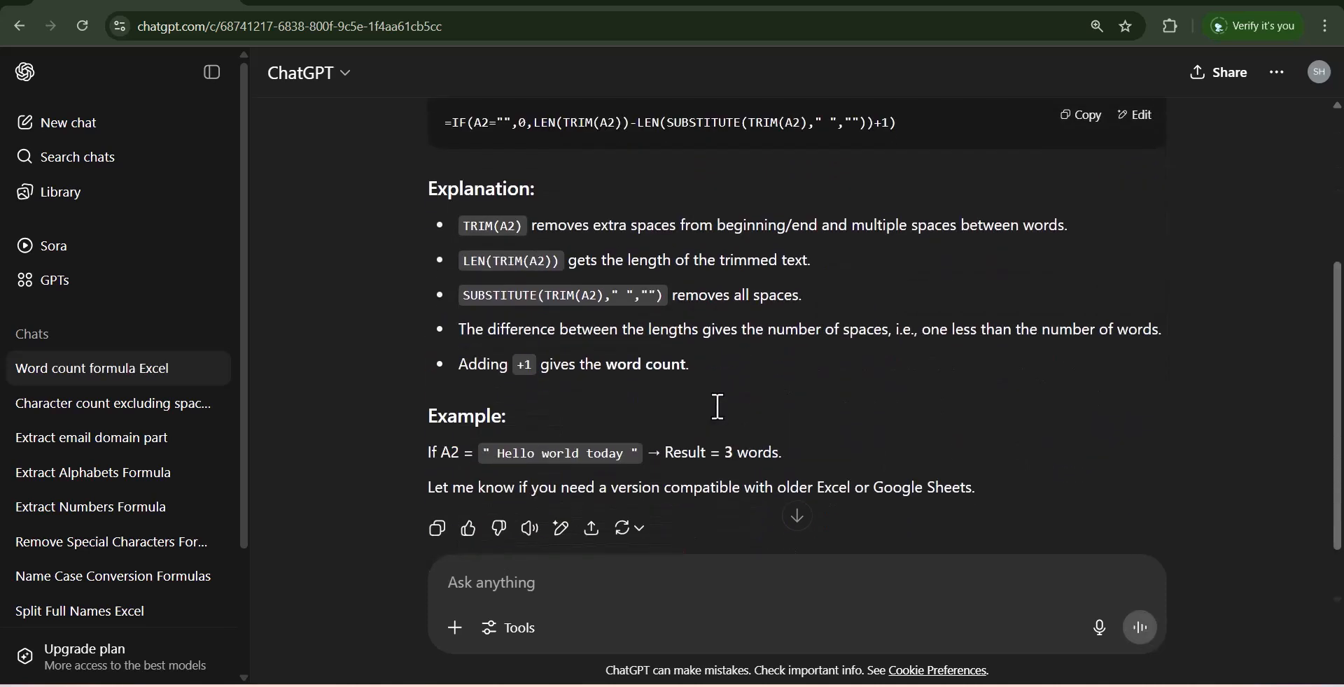
scroll(723, 420, "up", 5)
scroll(715, 411, "down", 5)
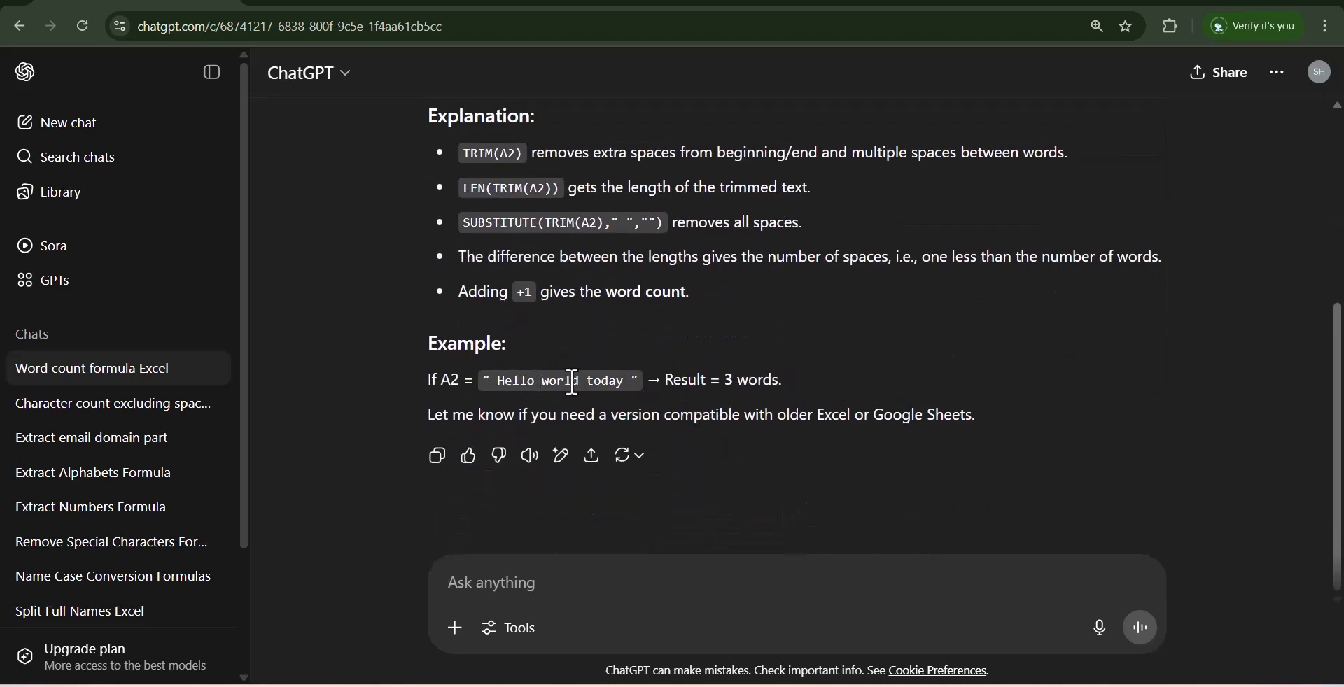
scroll(728, 410, "up", 5)
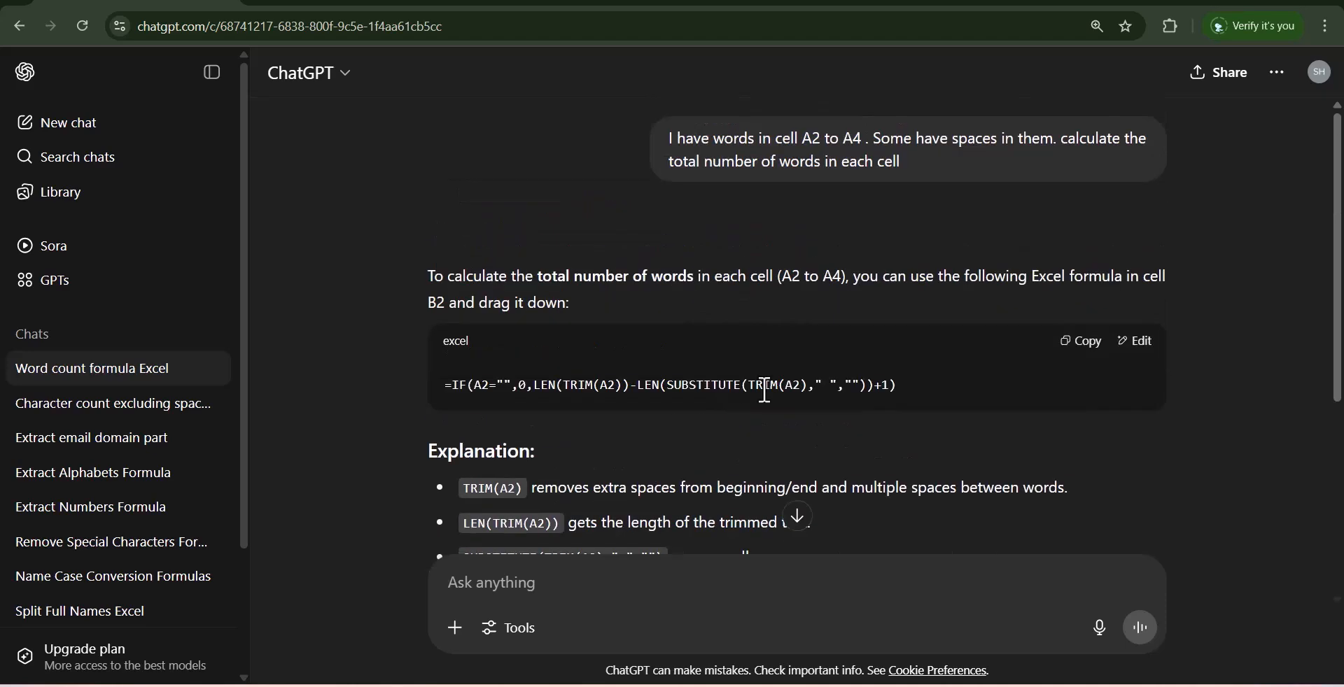
Step: Copy ChatGPT's word count formula with TRIM and SUBSTITUTE, paste it into C2 of the Word Length sheet in Excel and fill it down to C4
left_click(1092, 352)
key("alt+Tab")
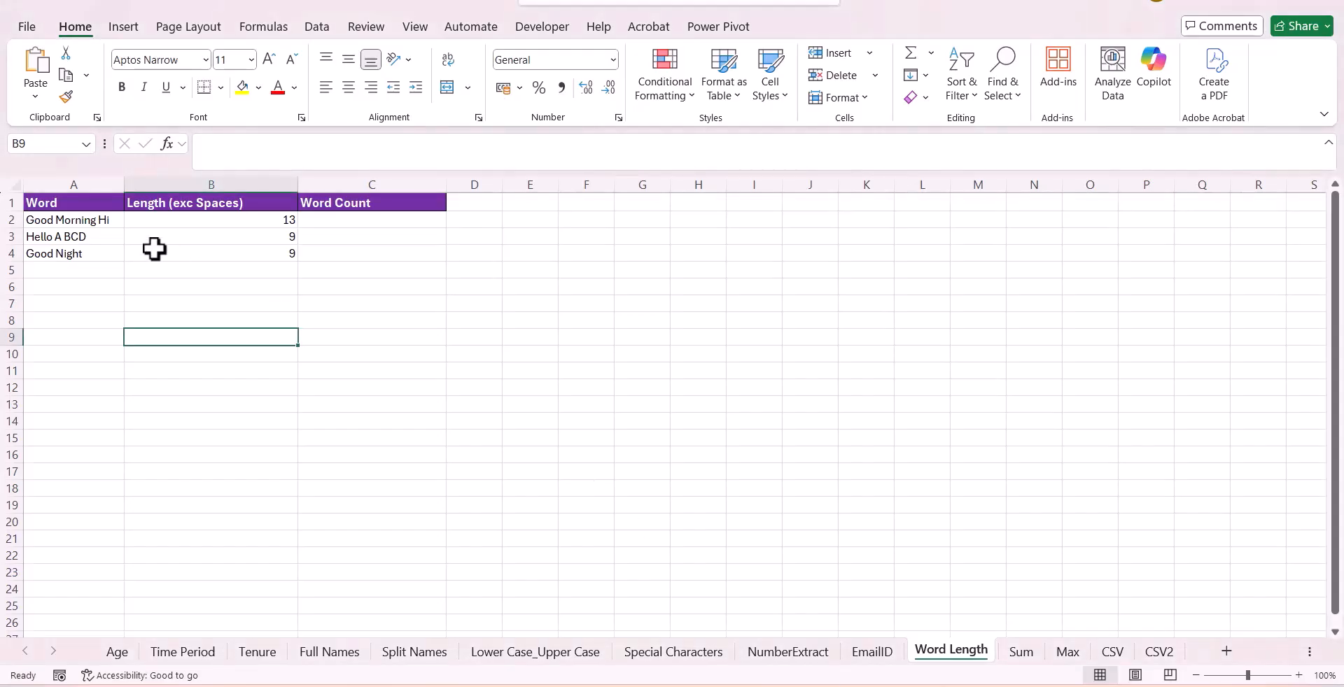
left_click(351, 219)
key("ctrl+v")
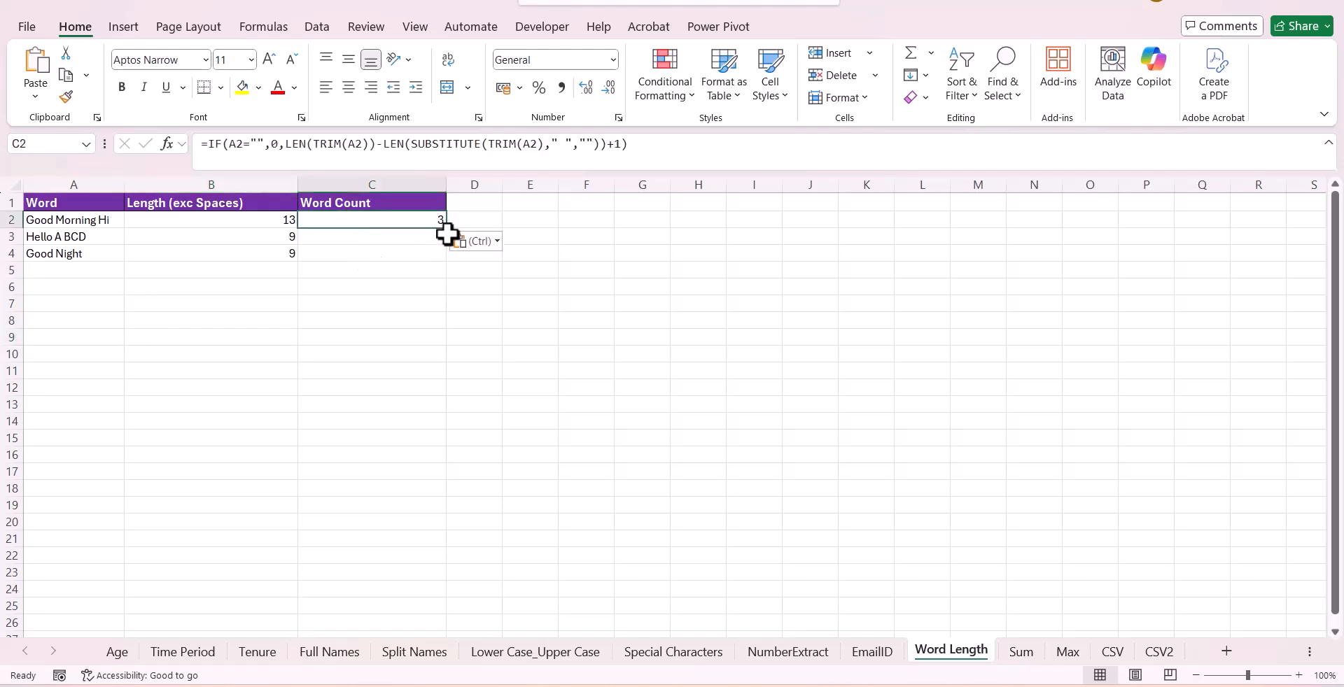
left_click_drag(449, 232, 457, 261)
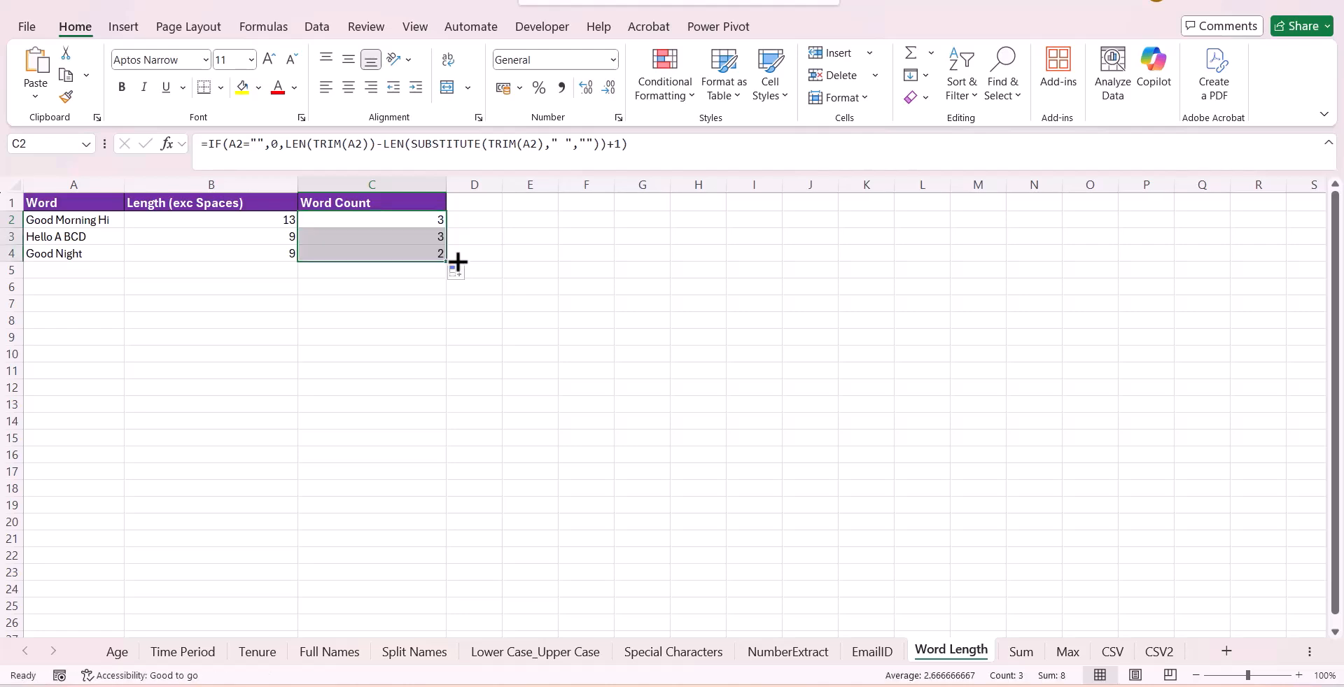
Step: Extend the text in A4 to "Good Night India Hello" and widen column A to fit it
double_click(94, 254)
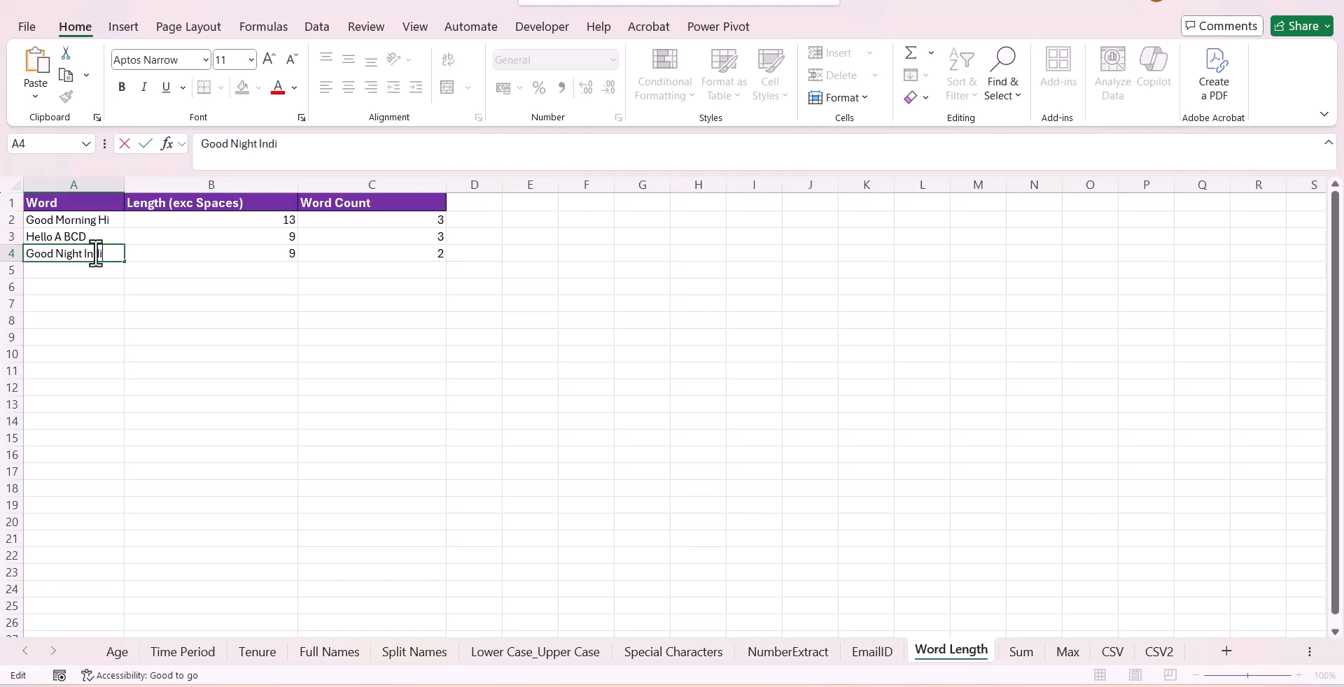
type("Hello")
key("Tab")
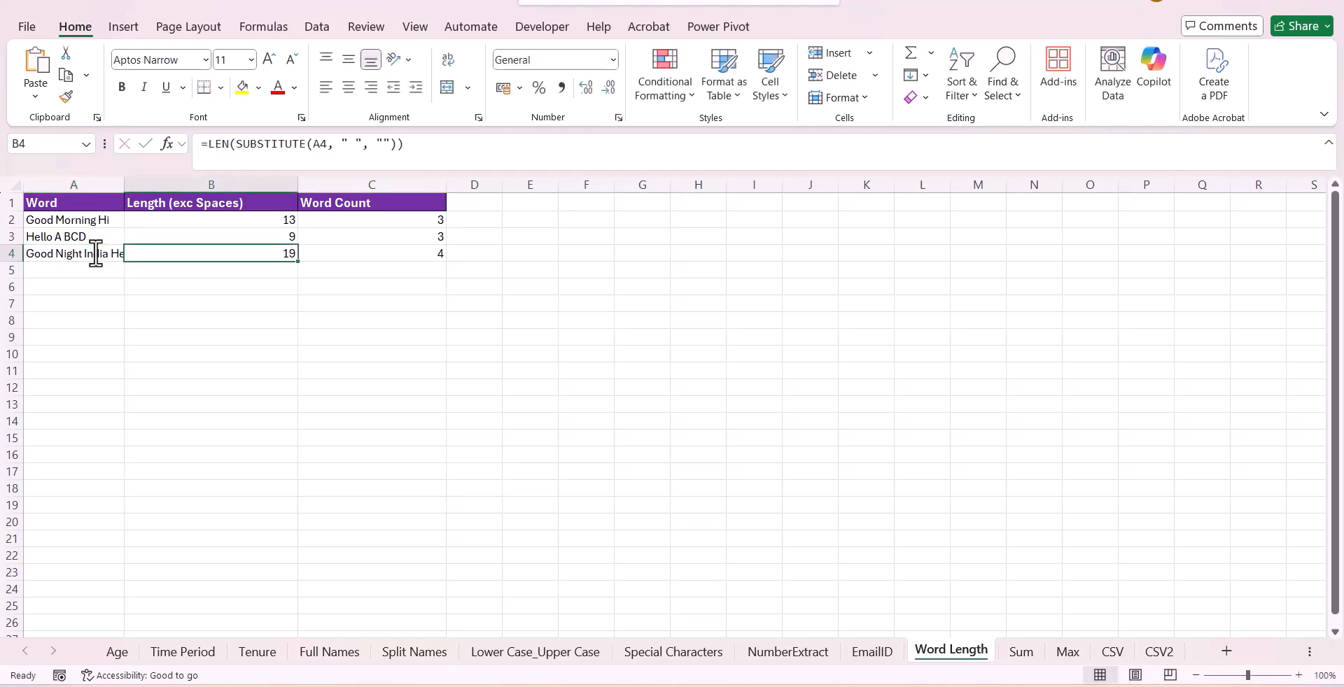
left_click_drag(124, 185, 168, 226)
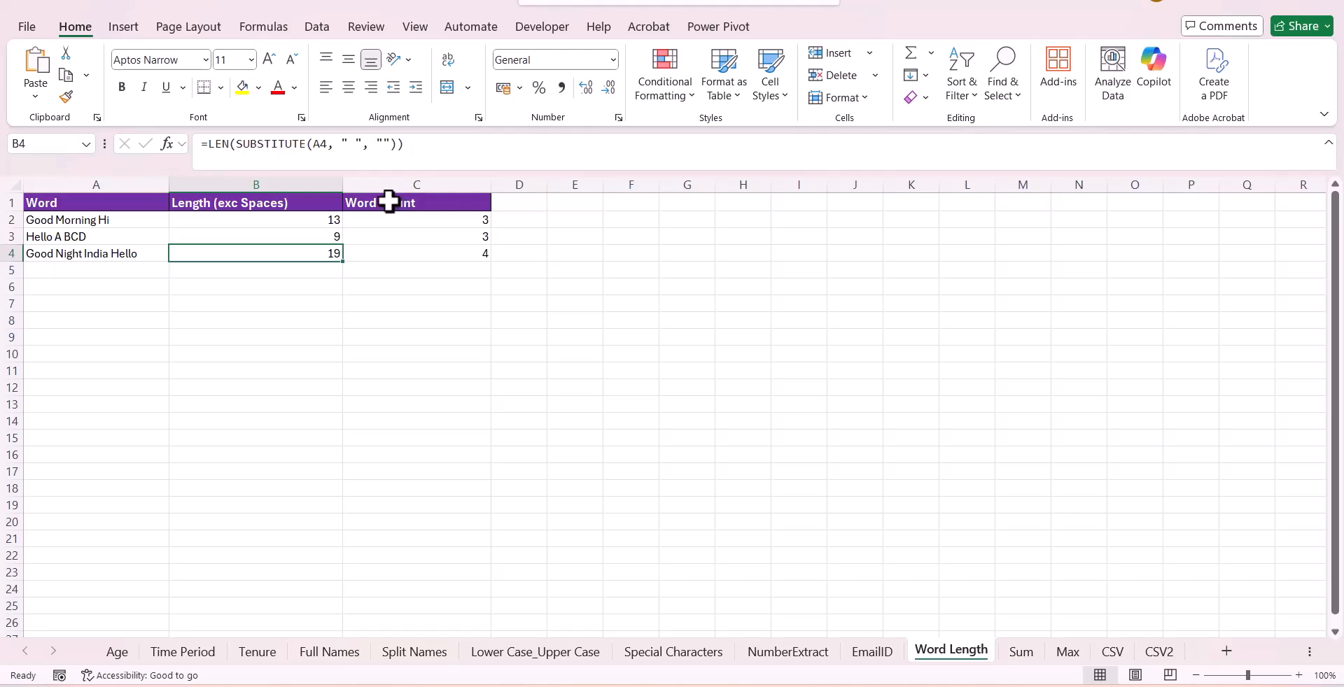
Step: Review the Sum sheet's headcount data and ask ChatGPT in a new chat for a formula summing all regions per department from row 2
key("ctrl+Page_Down")
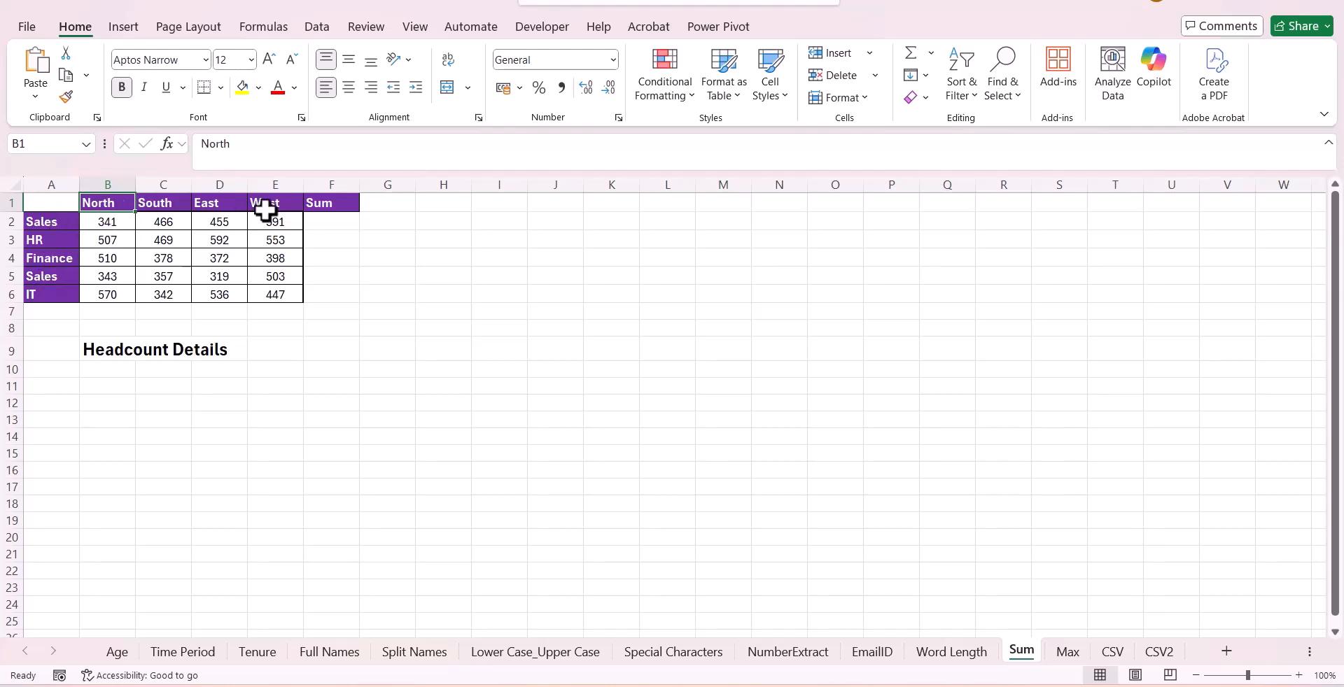
left_click_drag(93, 222, 315, 222)
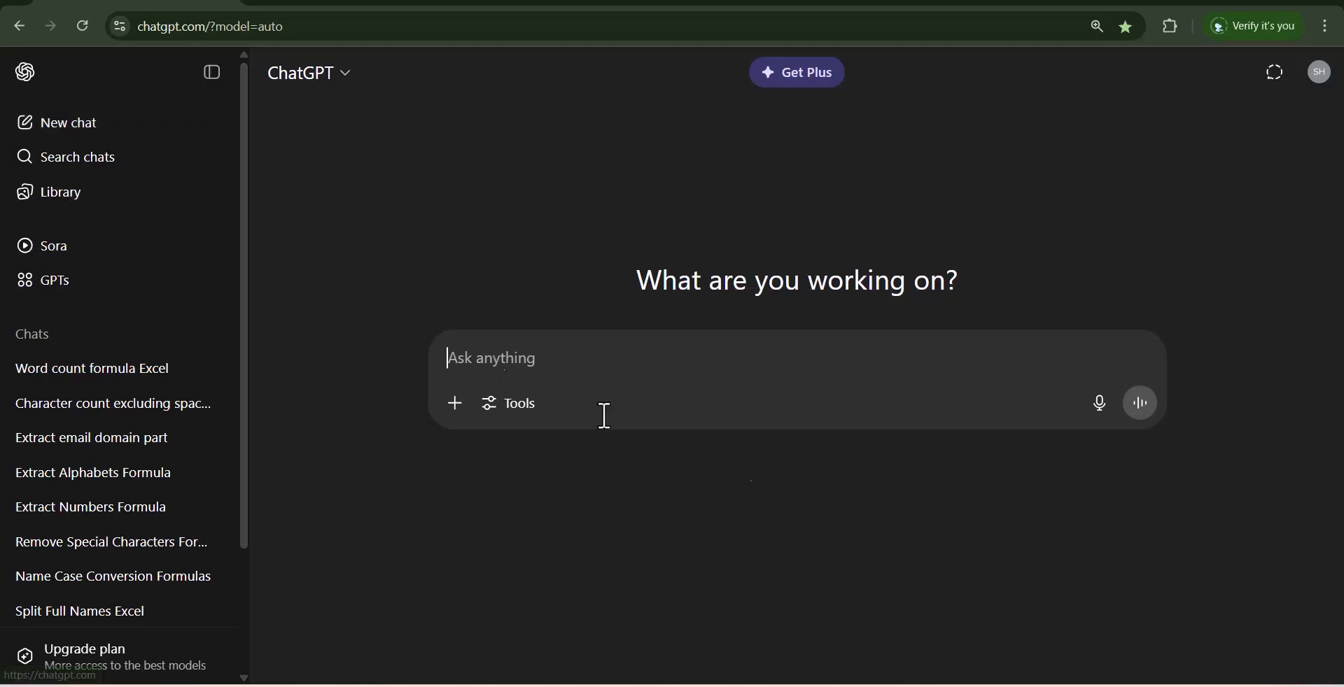
key("ctrl+v")
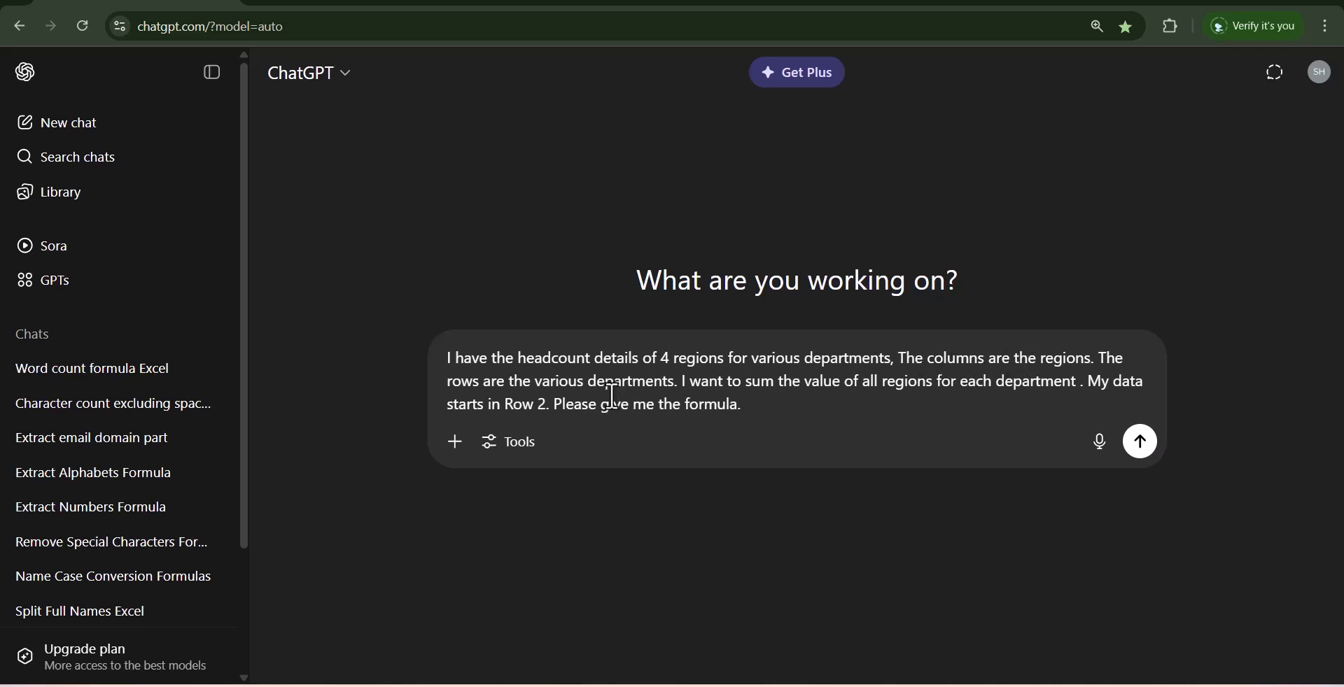
key("alt+Tab")
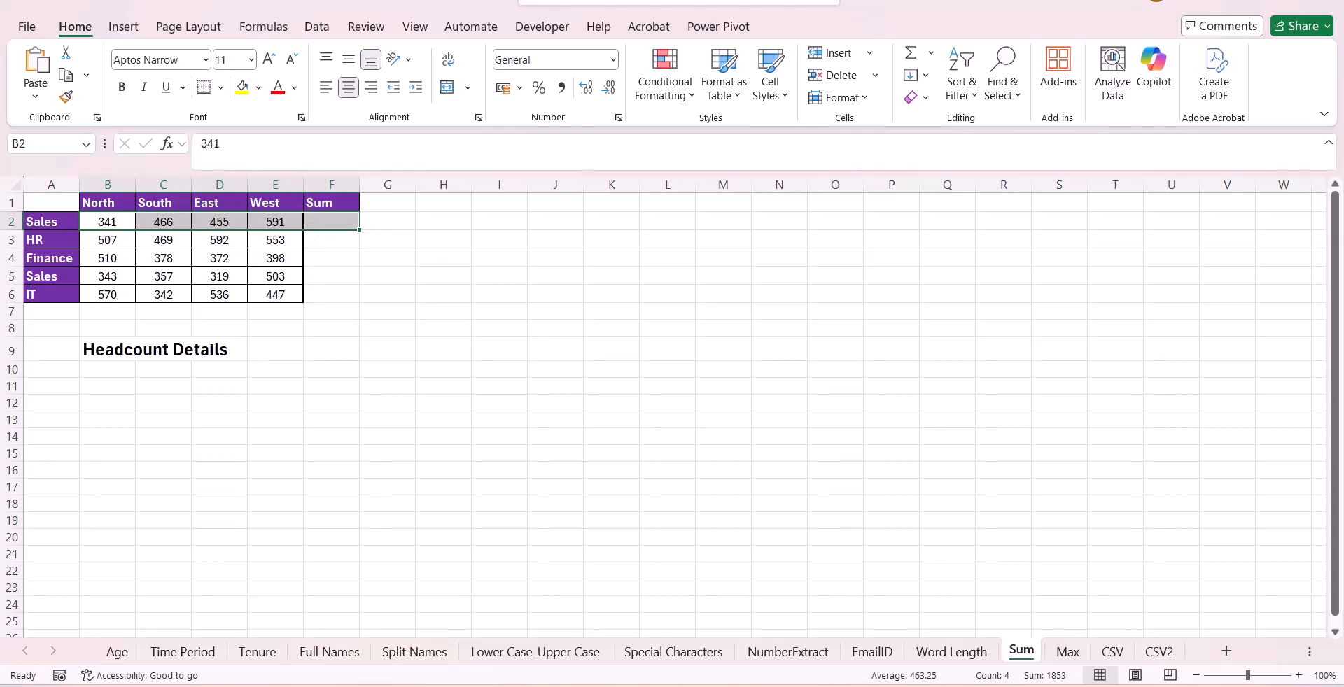
key("alt+Tab")
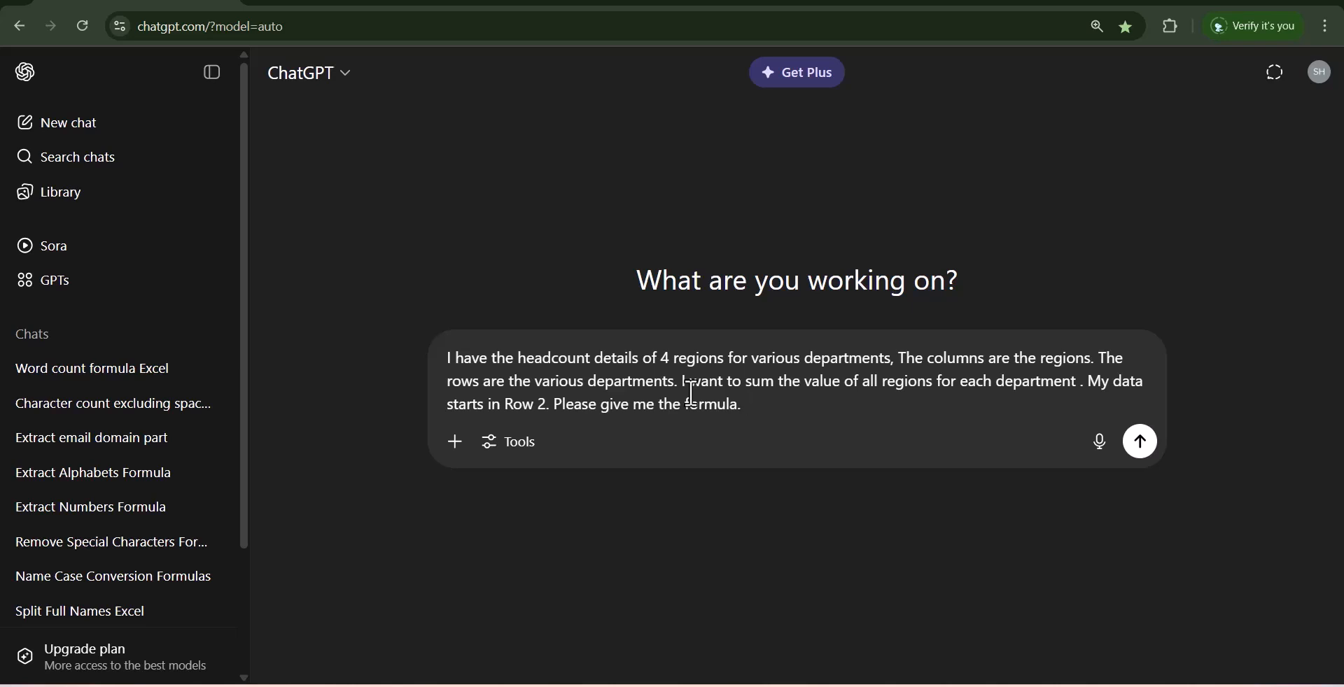
left_click(1133, 450)
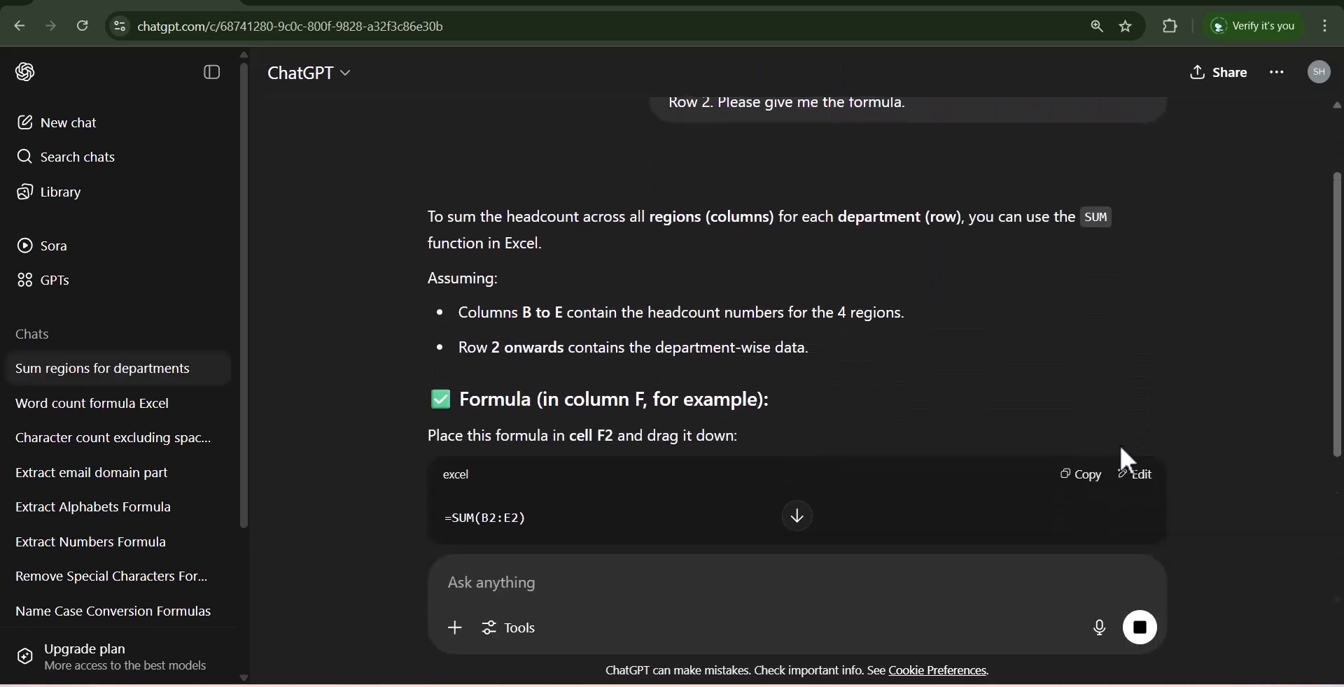
Step: Copy ChatGPT's =SUM(B2:E2) formula, paste it into F2 of the Sum sheet in Excel, fill it down to F6 and check it against B2:E2
left_click(1078, 301)
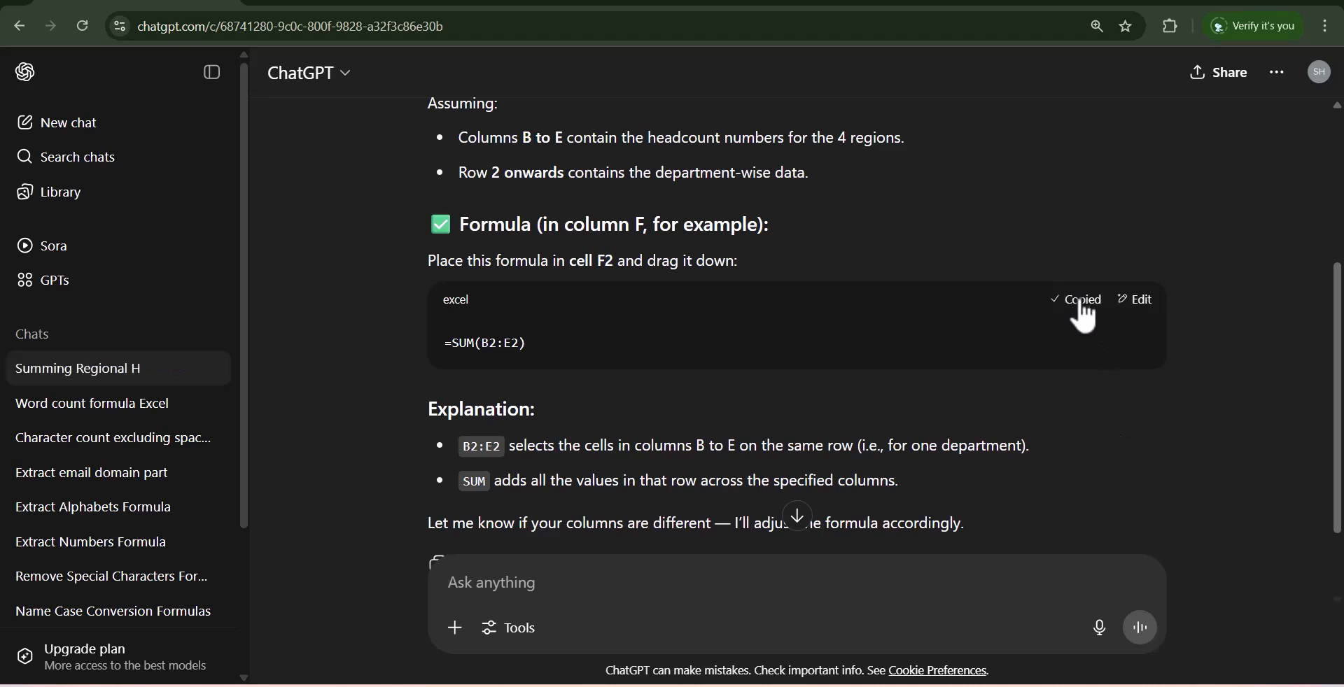
key("alt+Tab")
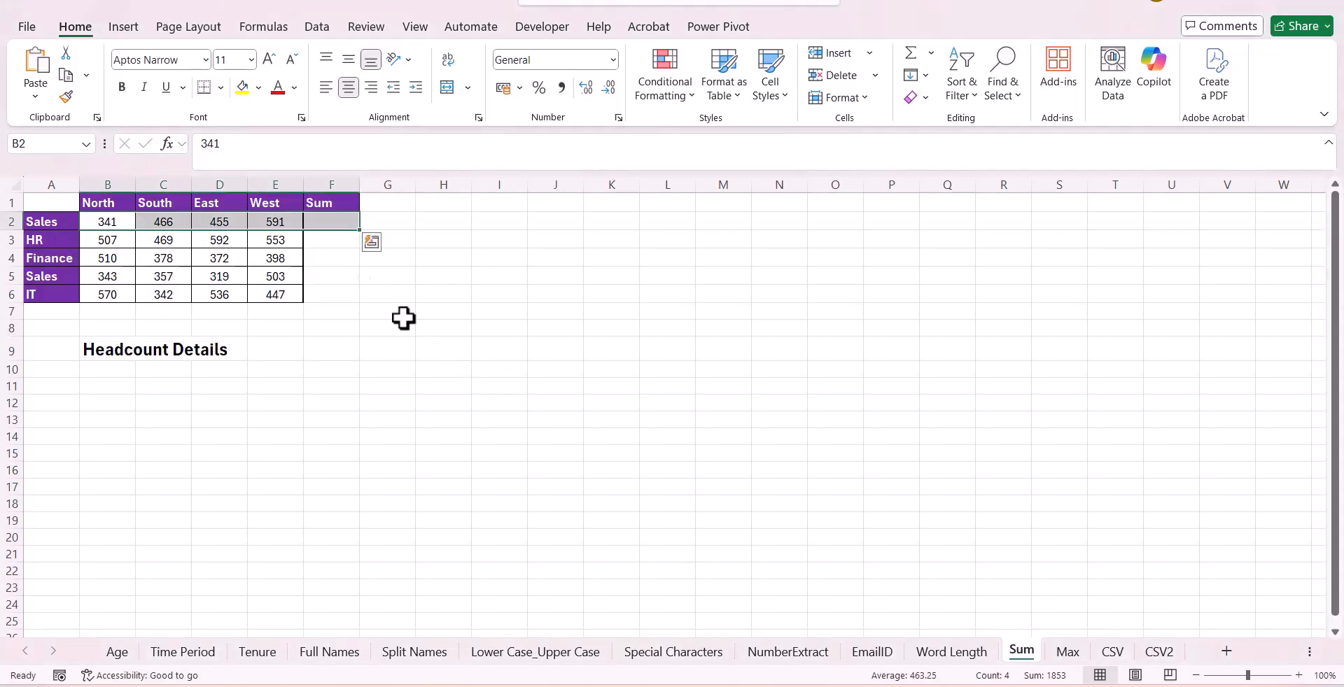
left_click(321, 223)
key("ctrl+v")
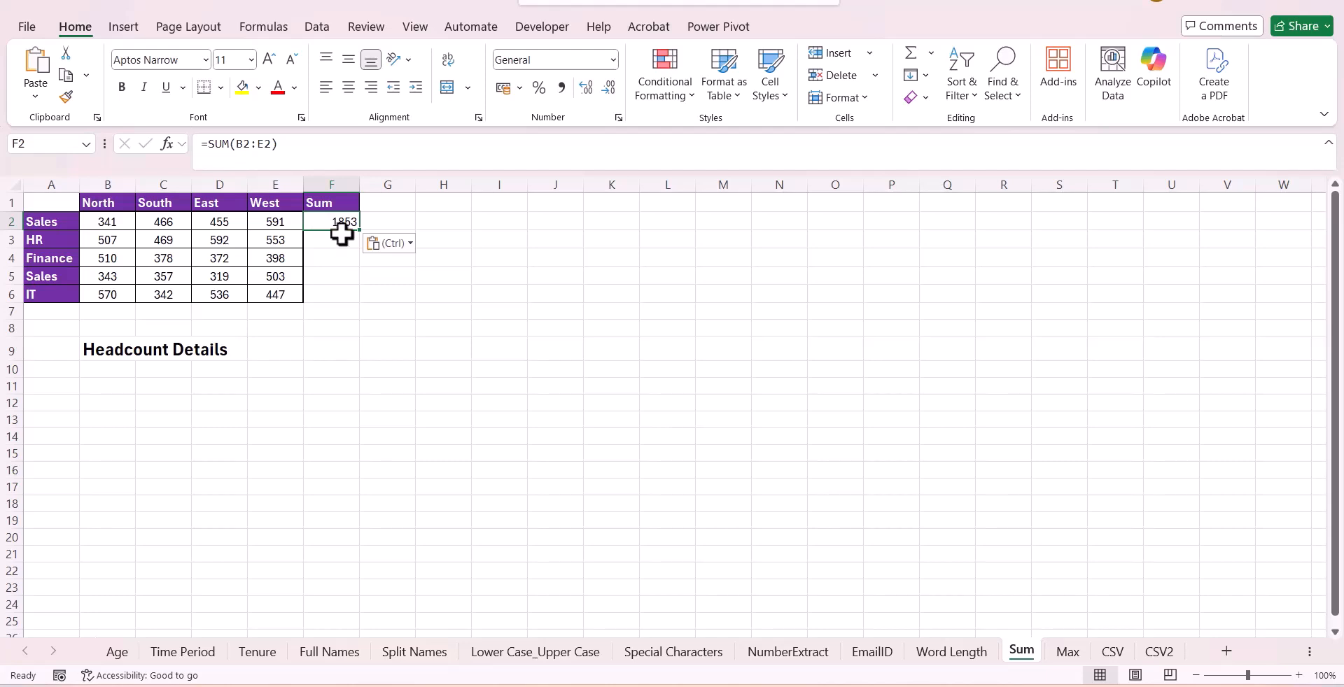
left_click_drag(359, 231, 357, 300)
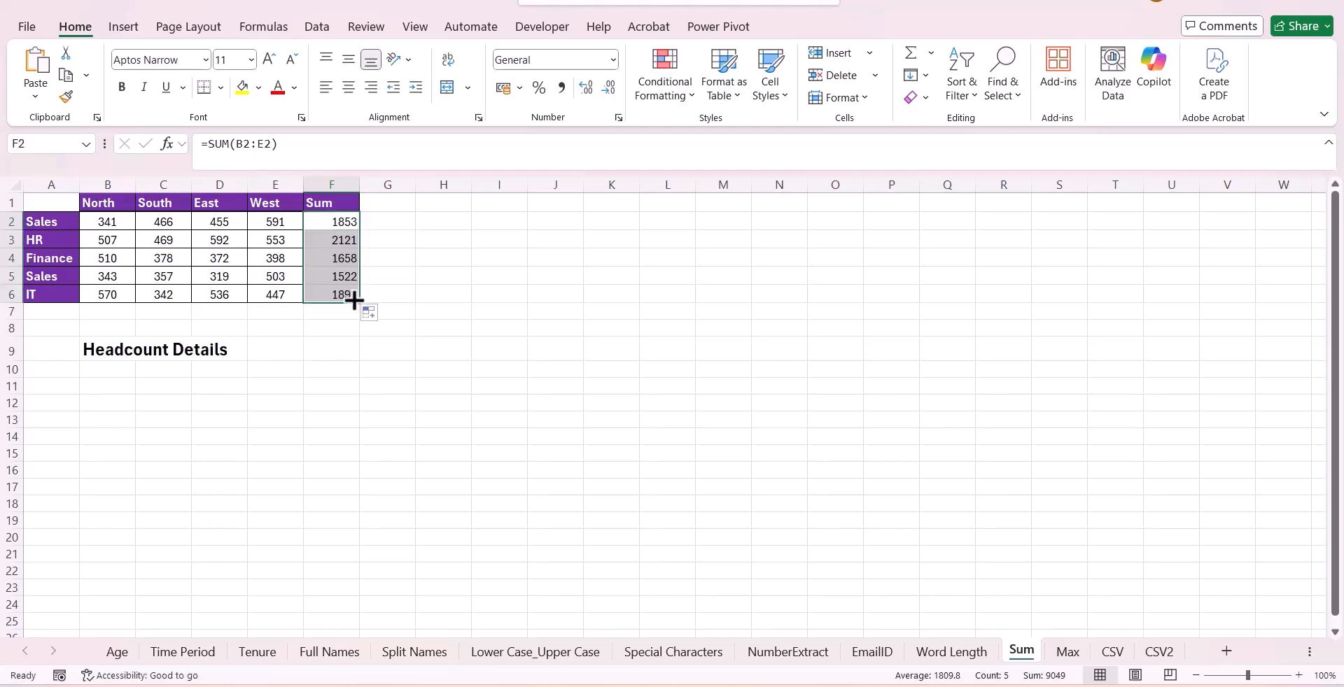
left_click(387, 403)
left_click_drag(110, 227, 281, 224)
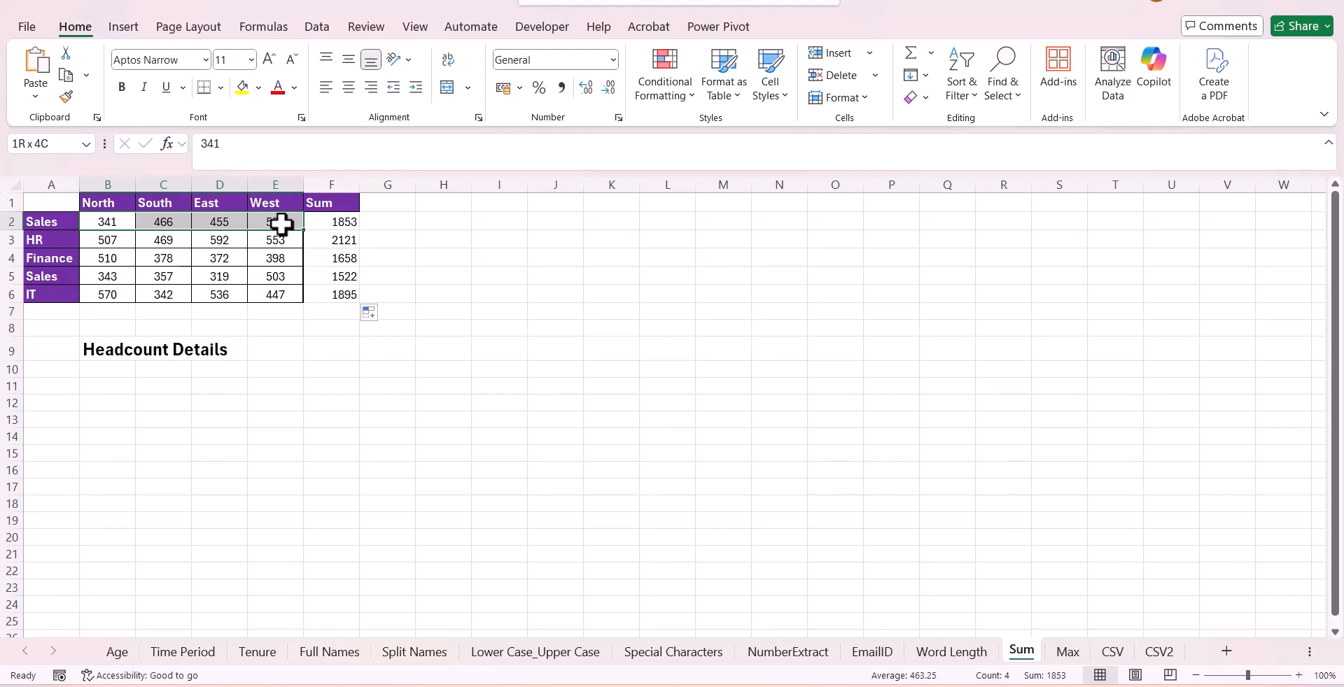
left_click_drag(281, 224, 281, 224)
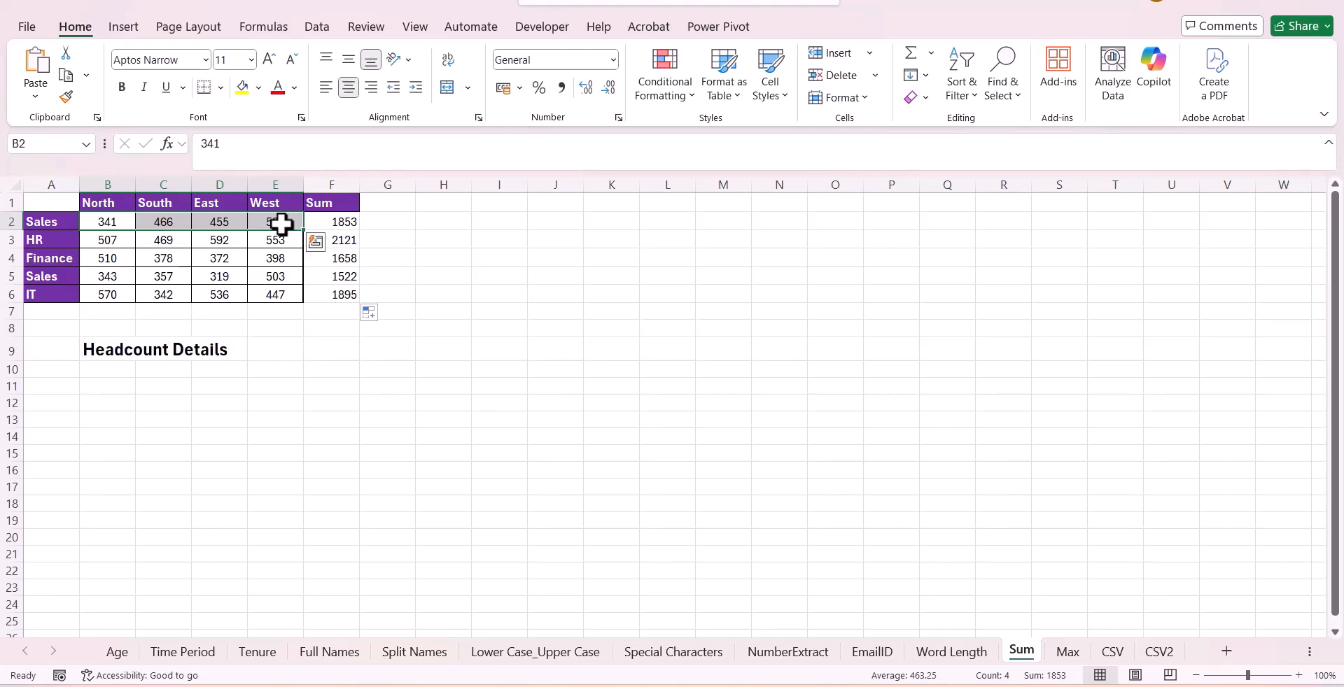
left_click(317, 221)
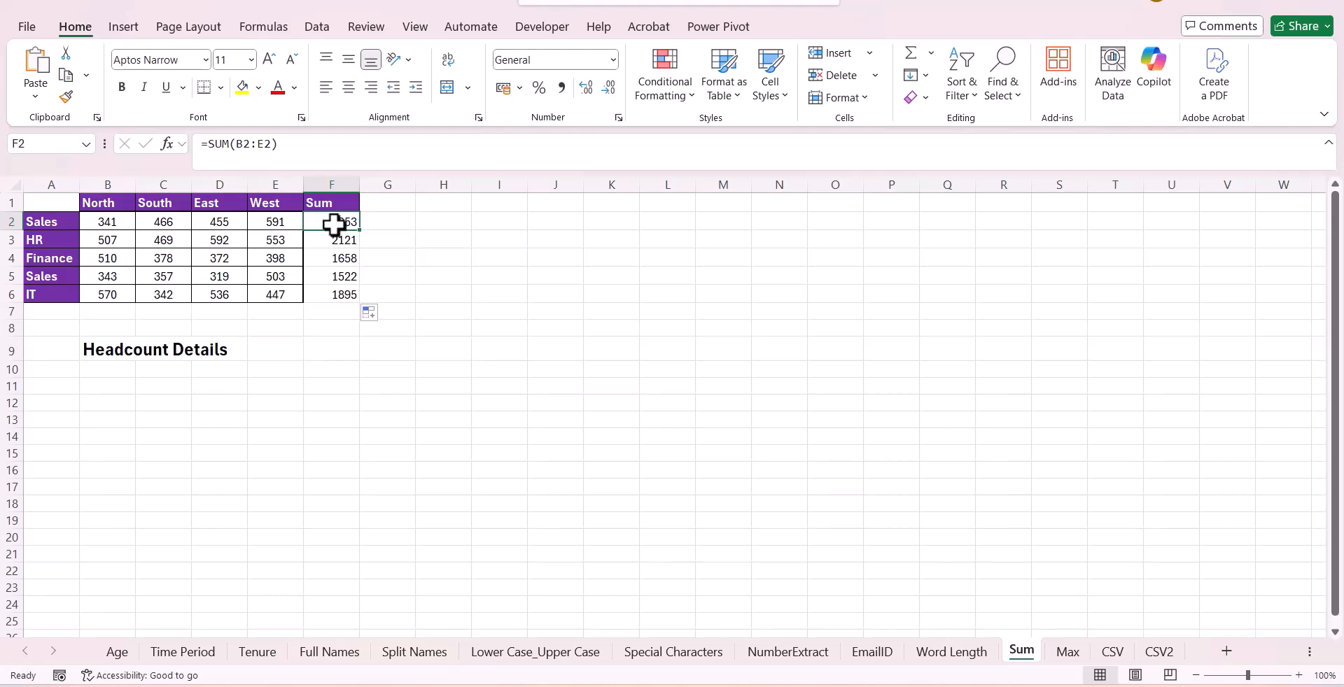
Step: Ask ChatGPT in a new chat for formulas returning the Max sheet's highest sales from B2:B7 in B9 and its category in B10
key("ctrl+Page_Down")
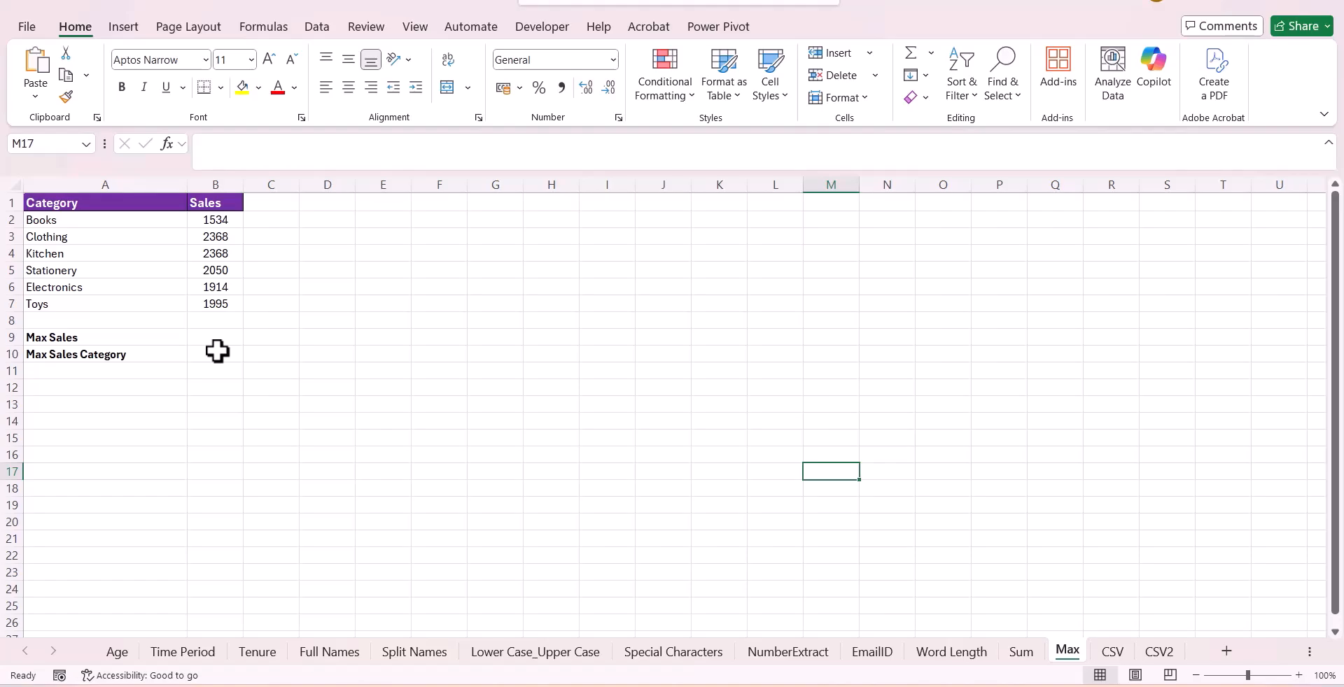
key("alt+Tab")
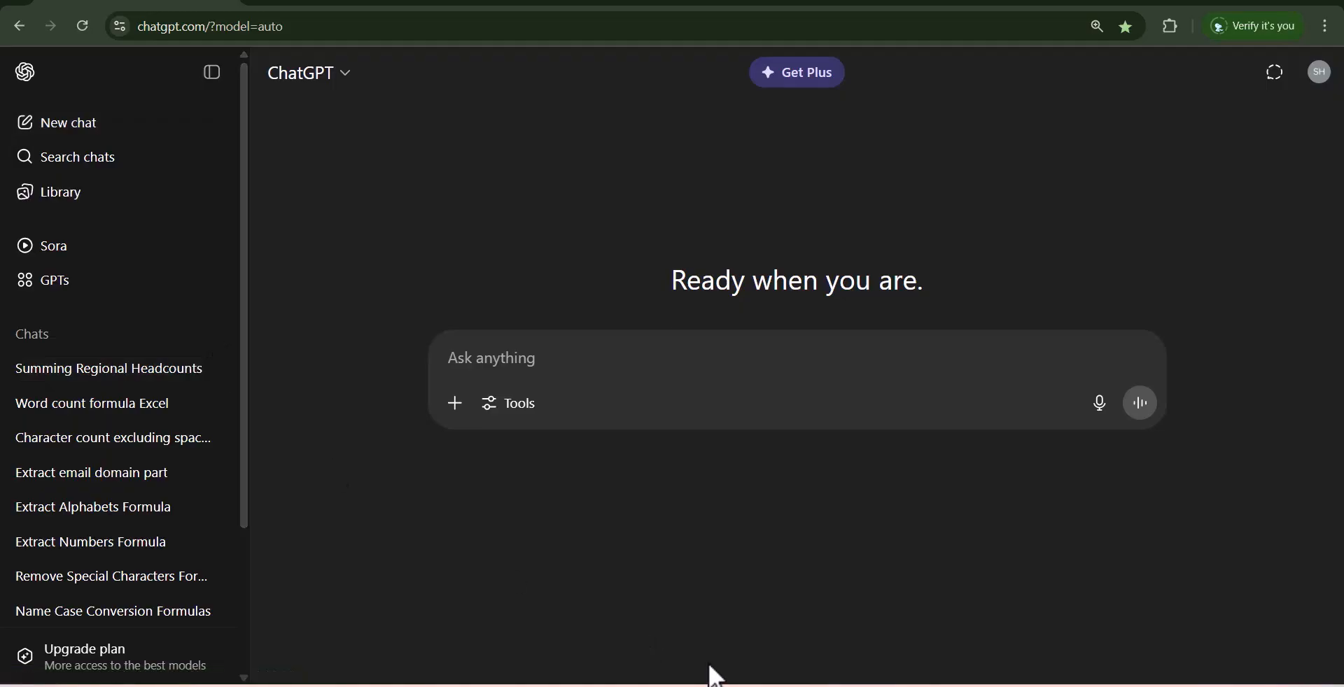
key("ctrl+v")
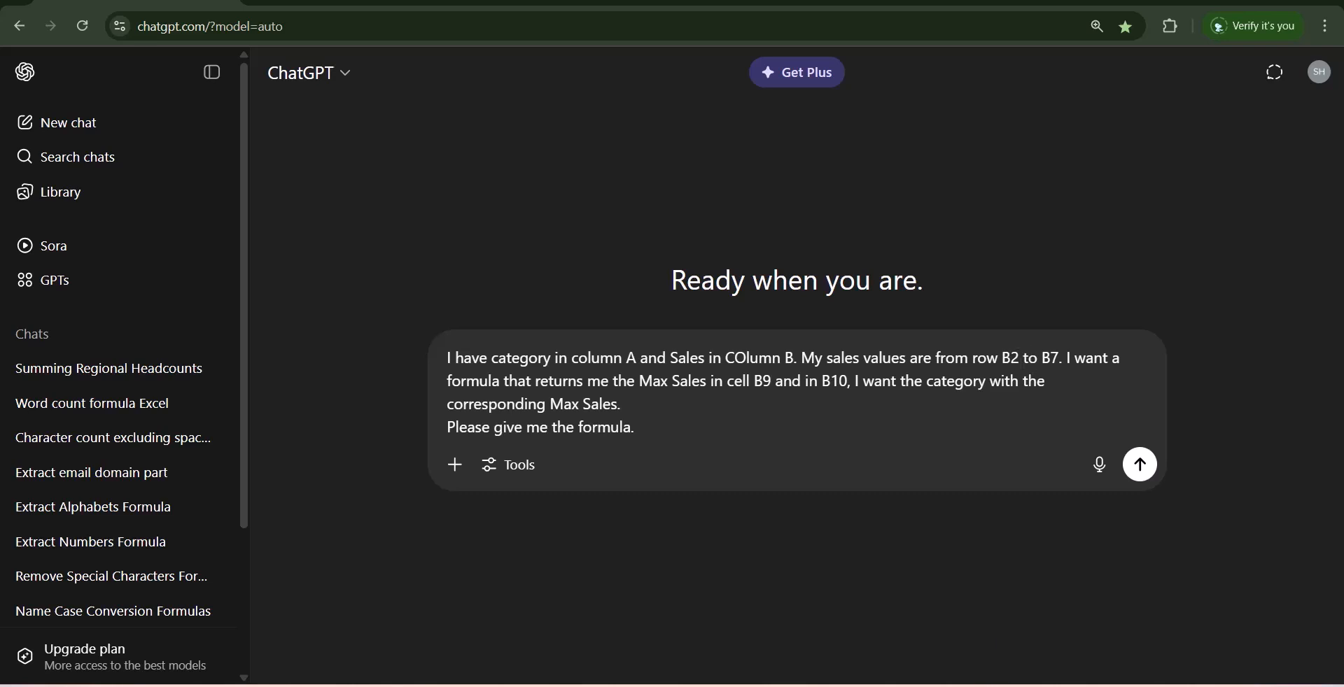
left_click(836, 684)
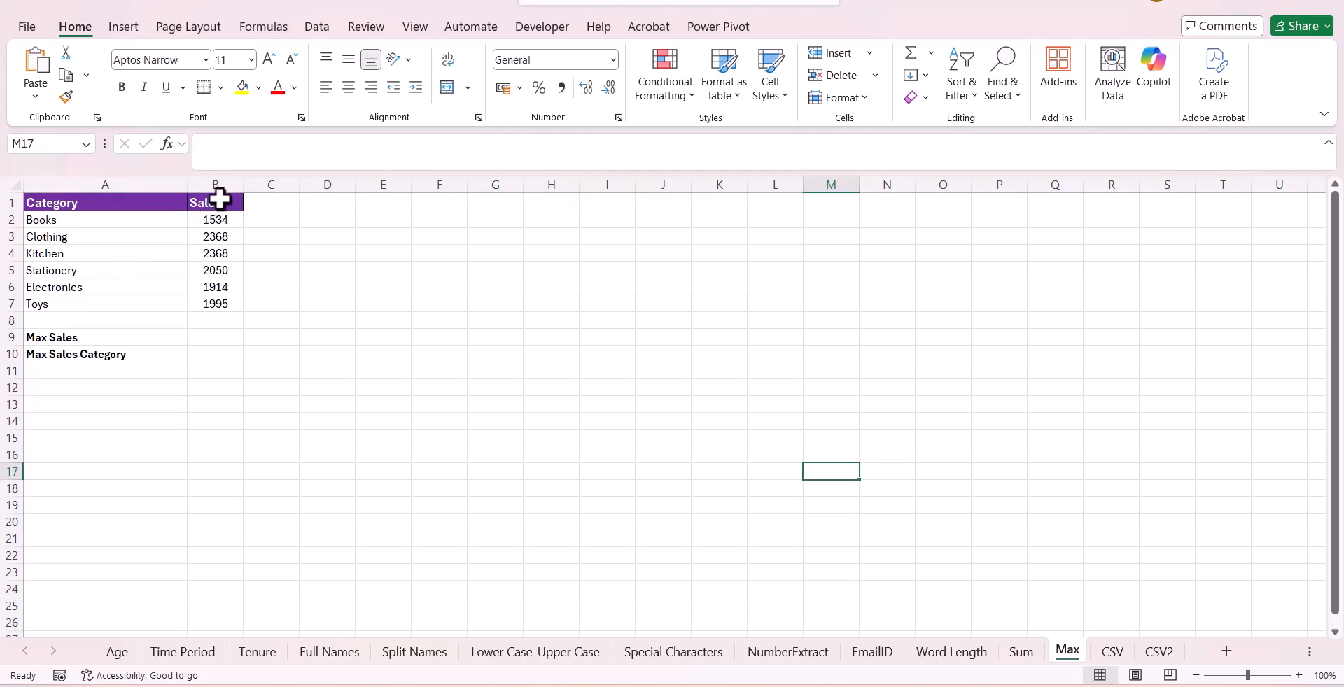
left_click_drag(224, 221, 220, 310)
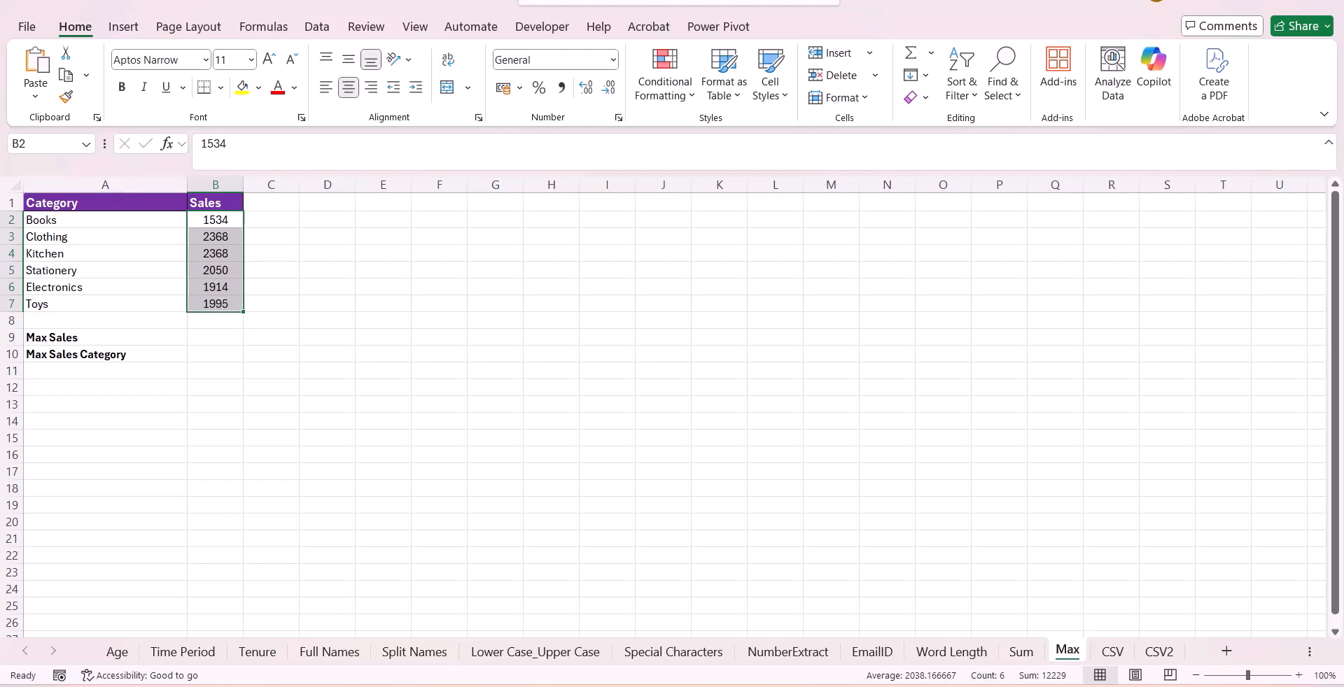
left_click(706, 686)
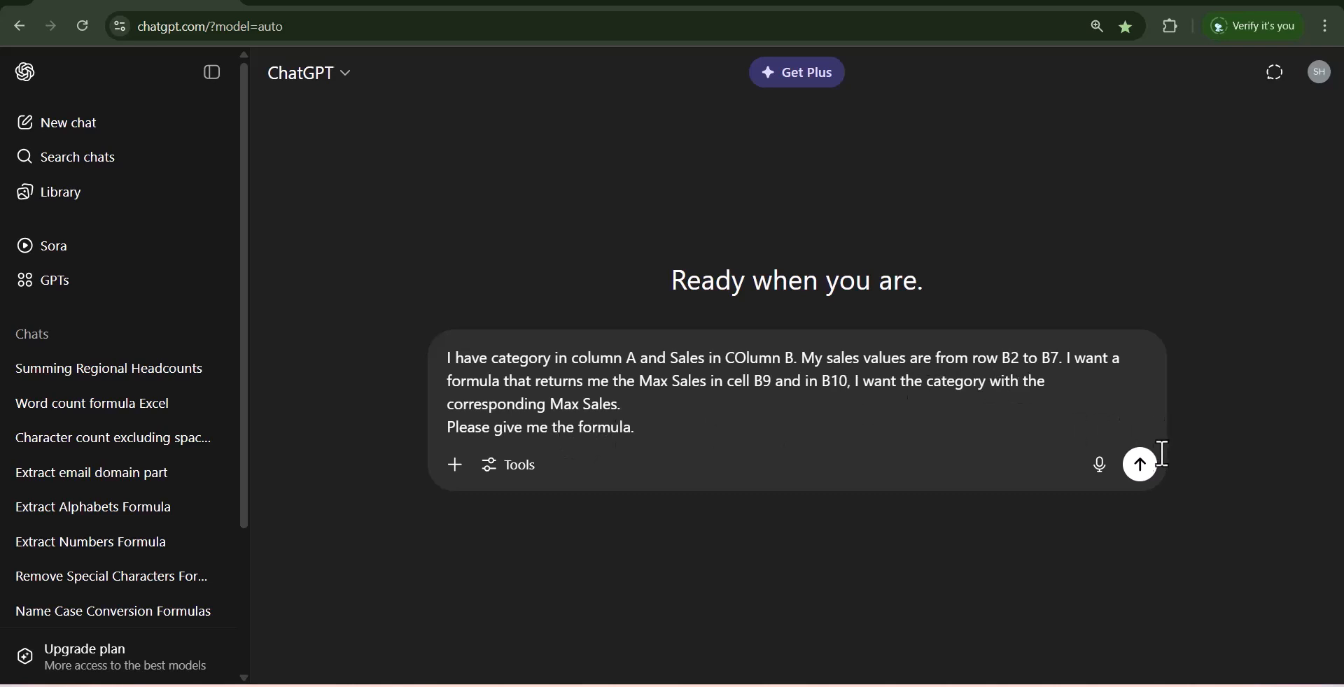
left_click(1141, 465)
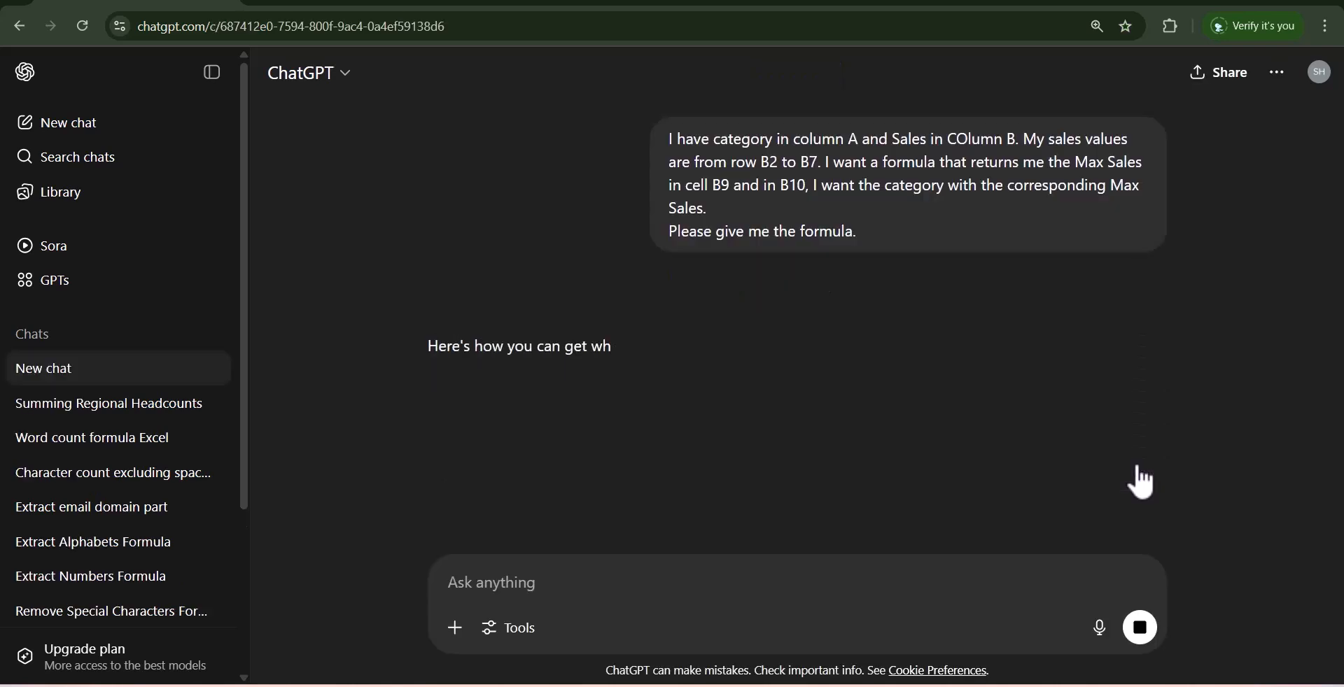
Step: Copy ChatGPT's =MAX(B2:B7) formula and paste it into B9 of the Max sheet in Excel
scroll(1069, 452, "down", 2)
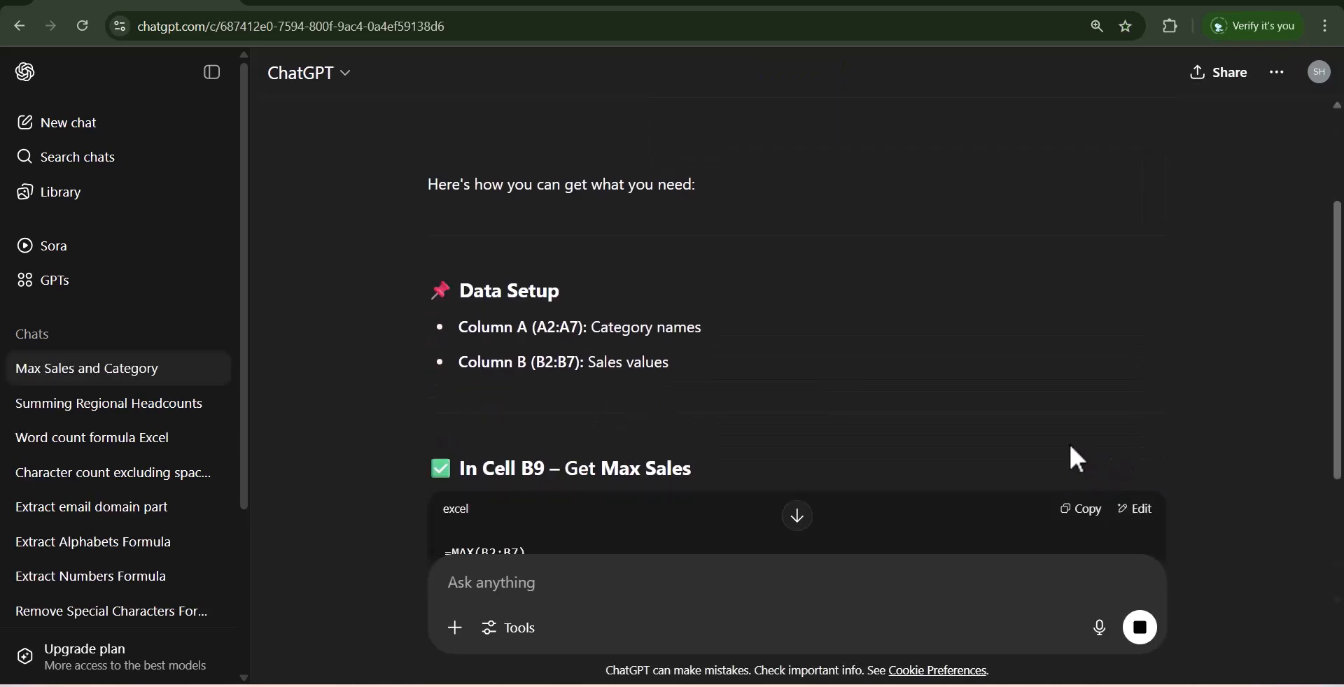
scroll(630, 392, "down", 3)
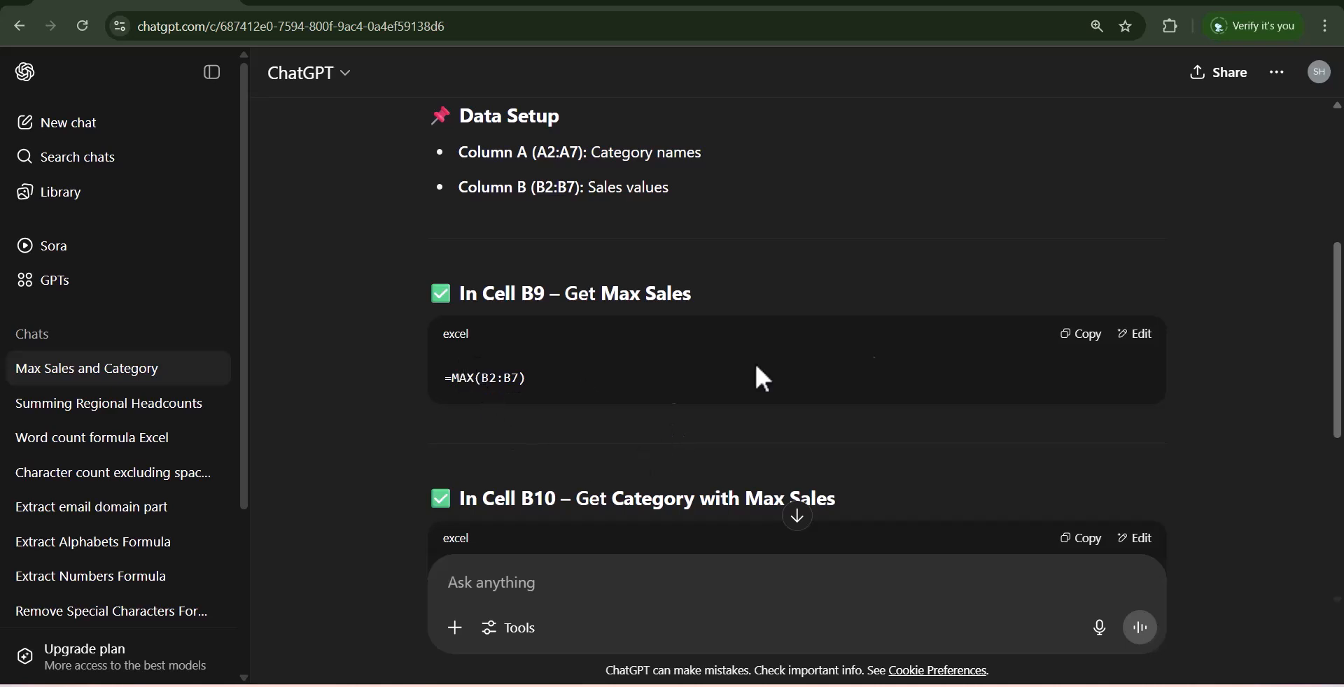
left_click(1074, 330)
left_click(820, 685)
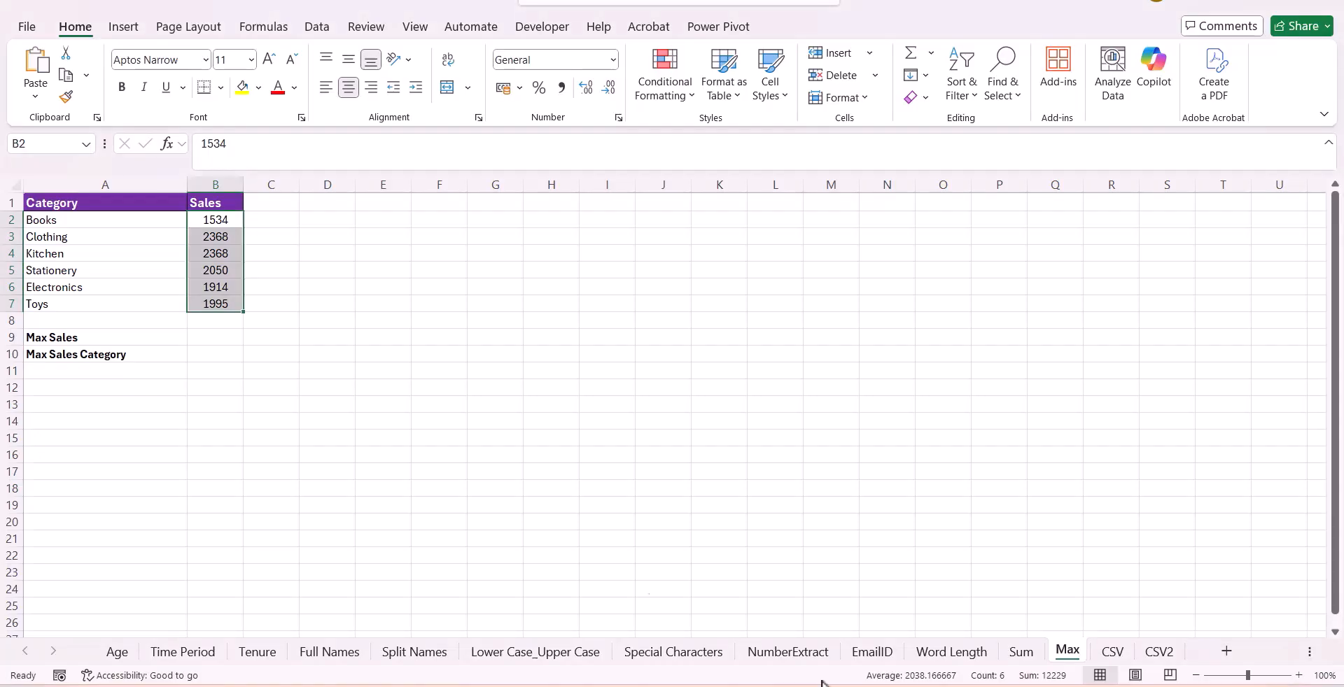
left_click(208, 342)
key("ctrl+v")
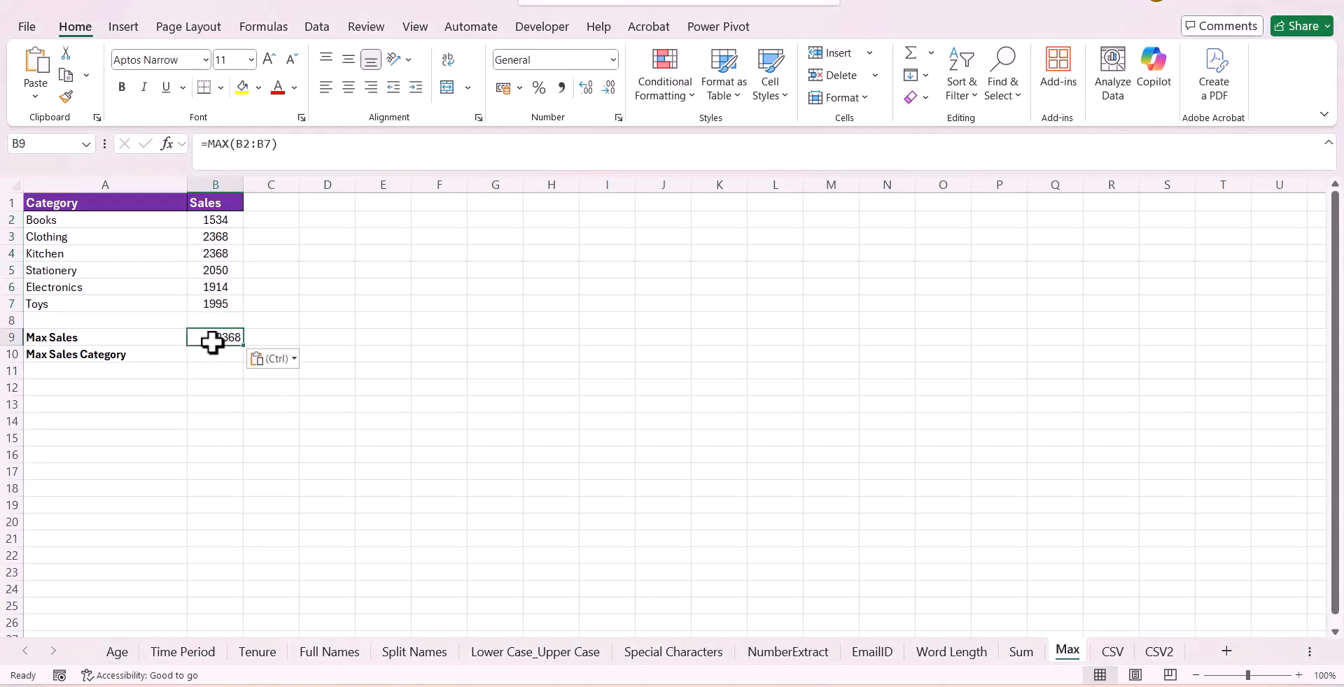
left_click(302, 410)
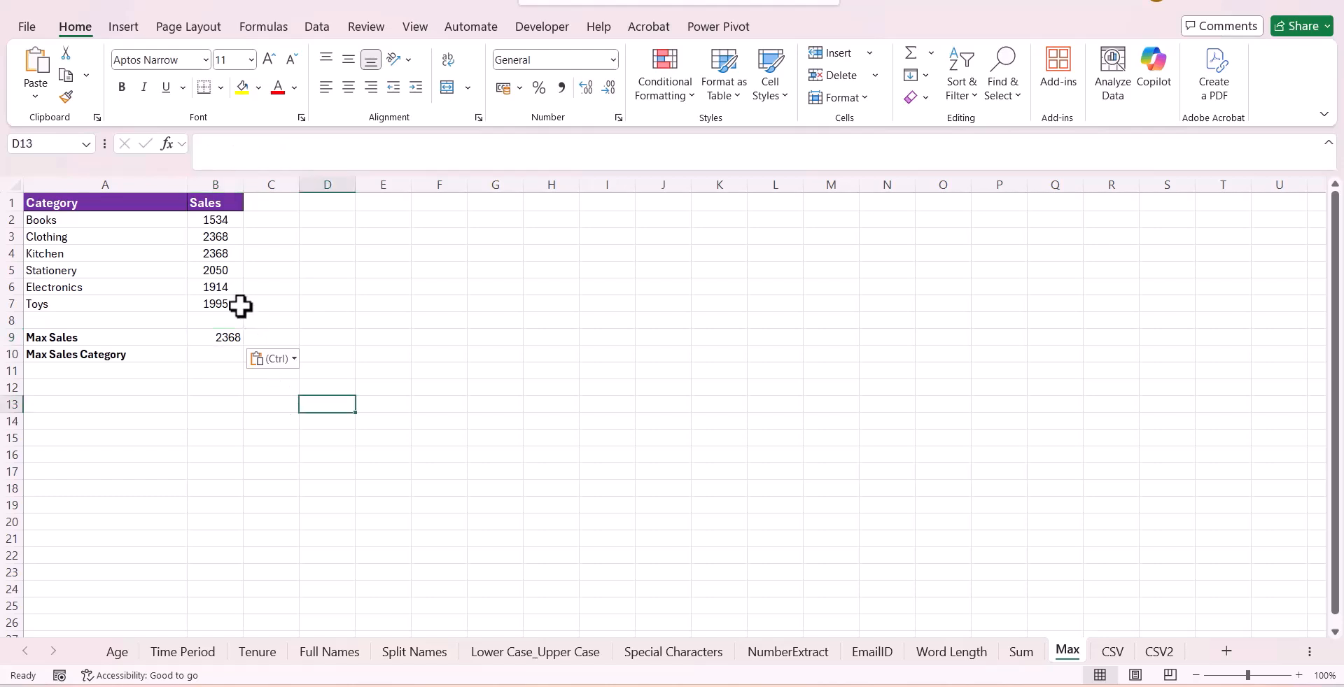
Step: Test the Max Sales formula by changing the Electronics sales in B6 to 4500, and check B9
left_click(213, 259)
left_click(212, 284)
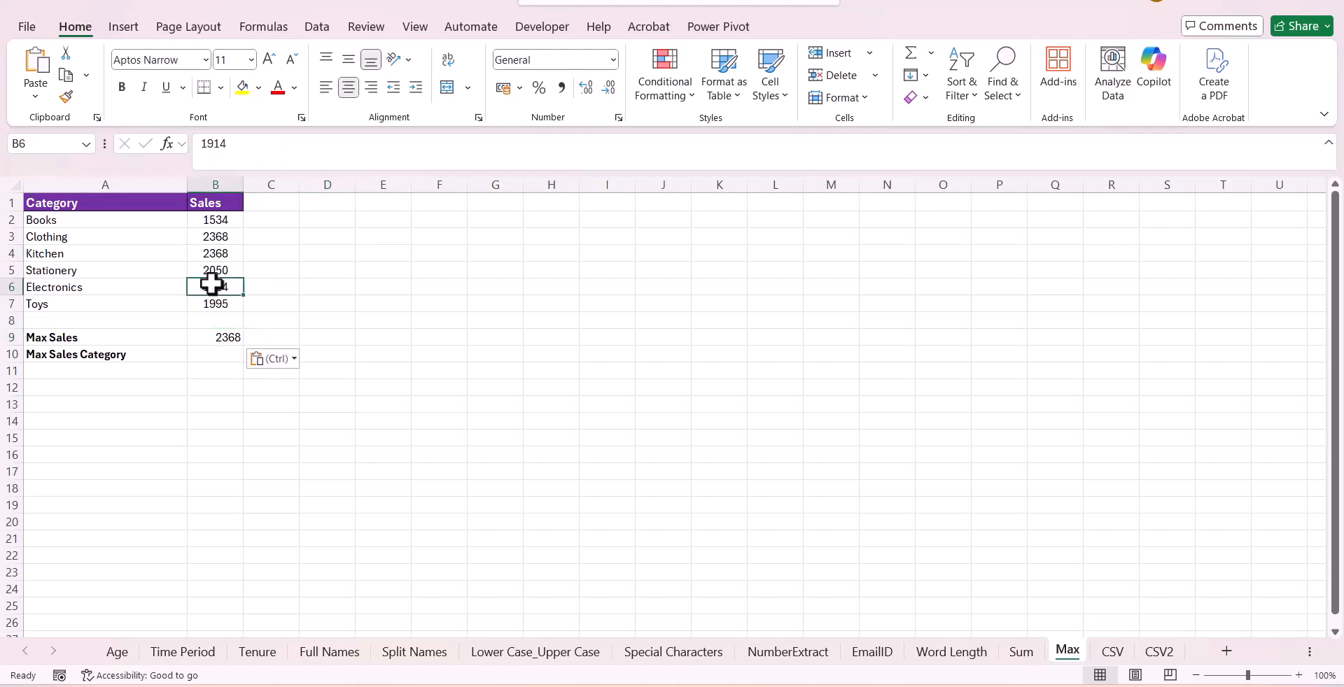
type("4500")
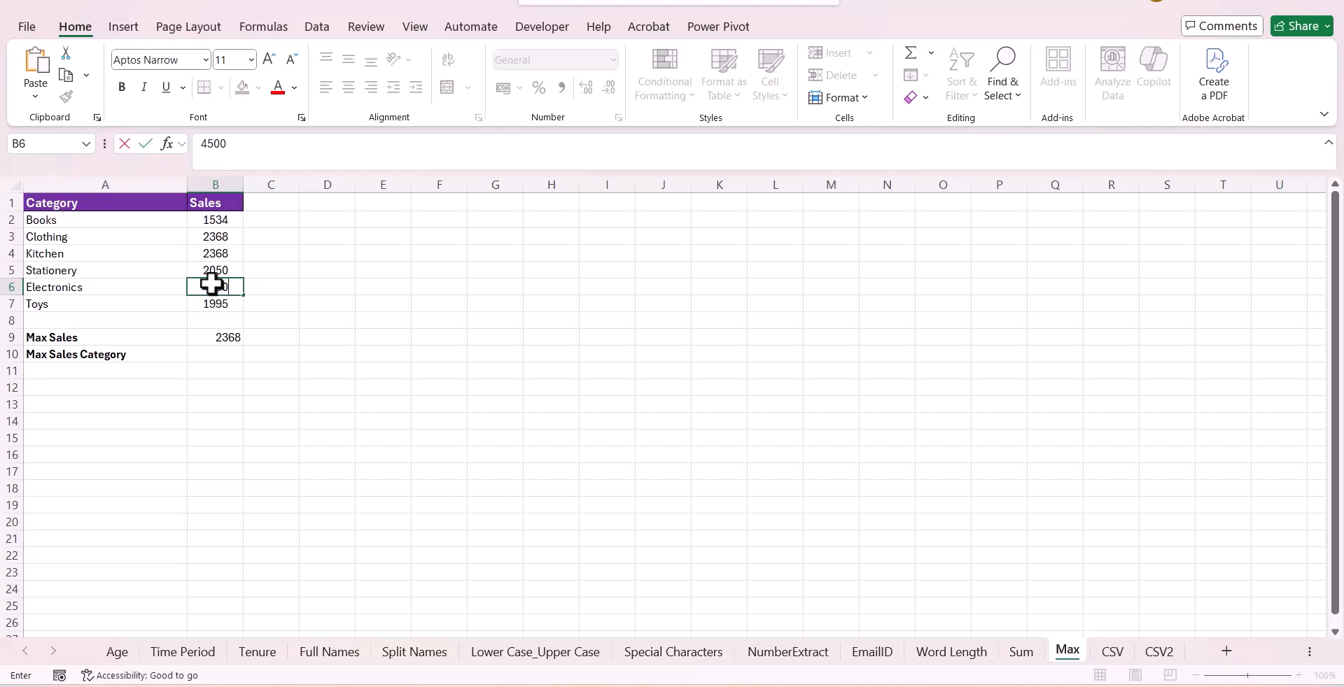
key("Return")
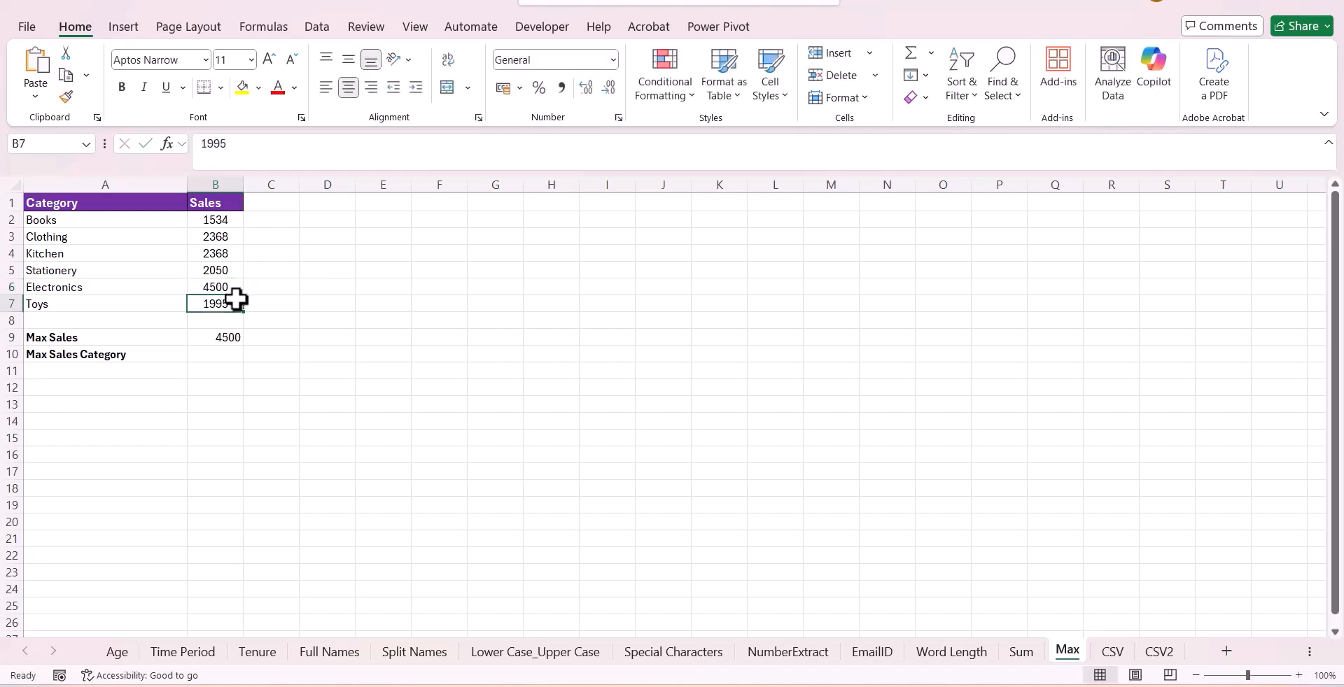
left_click(228, 337)
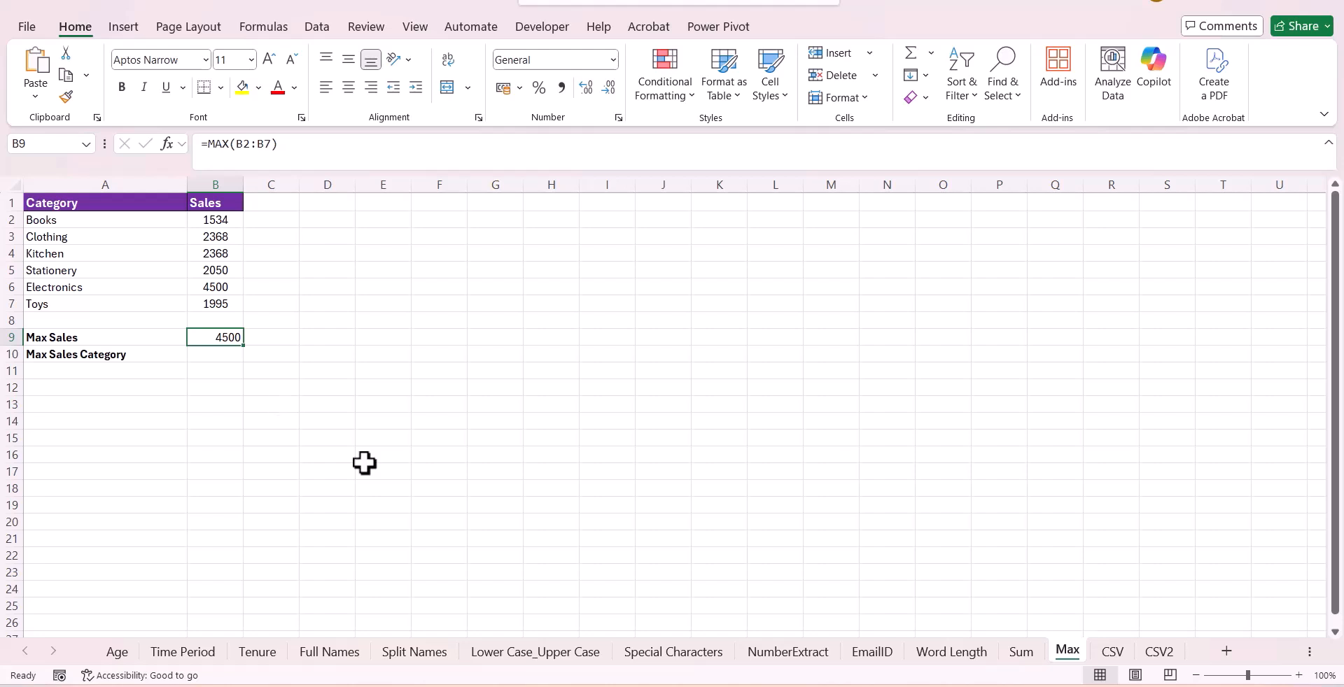
Step: Copy ChatGPT's INDEX and MATCH formula, paste it into B10 of the Max sheet in Excel and compare it with the Electronics row
key("alt+Tab")
scroll(767, 518, "down", 4)
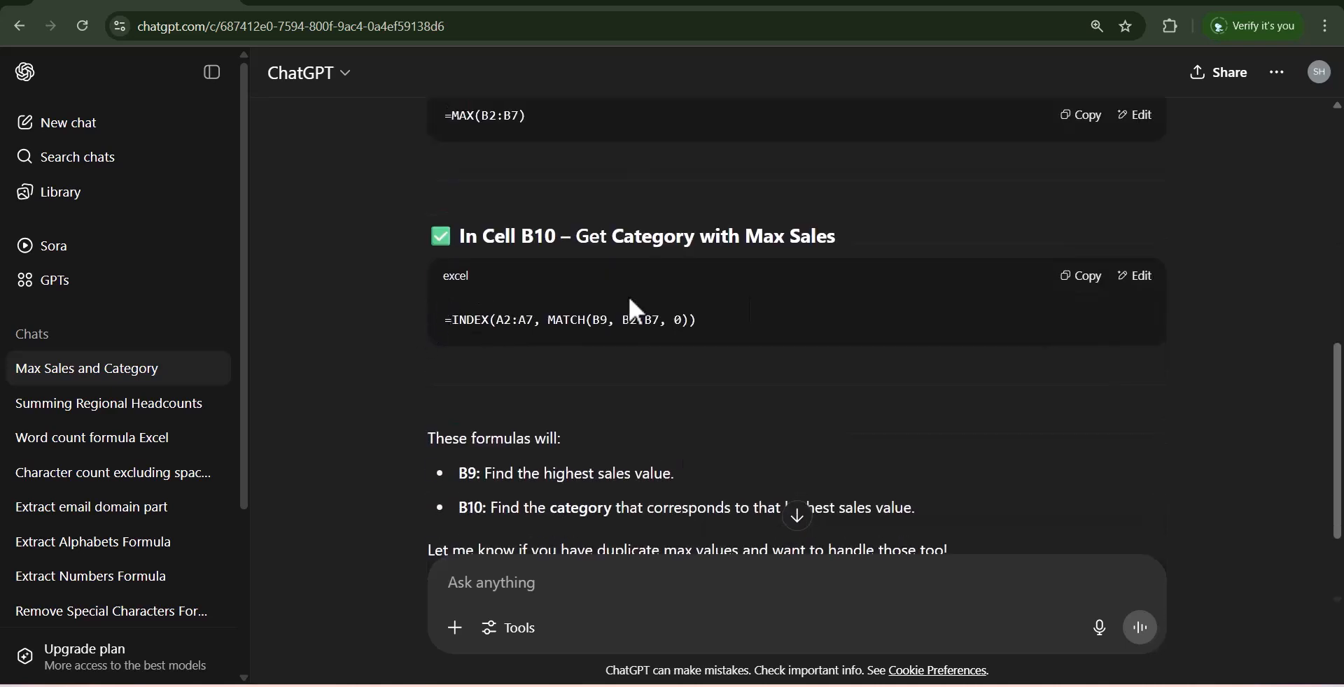
left_click(1076, 276)
key("alt+Tab")
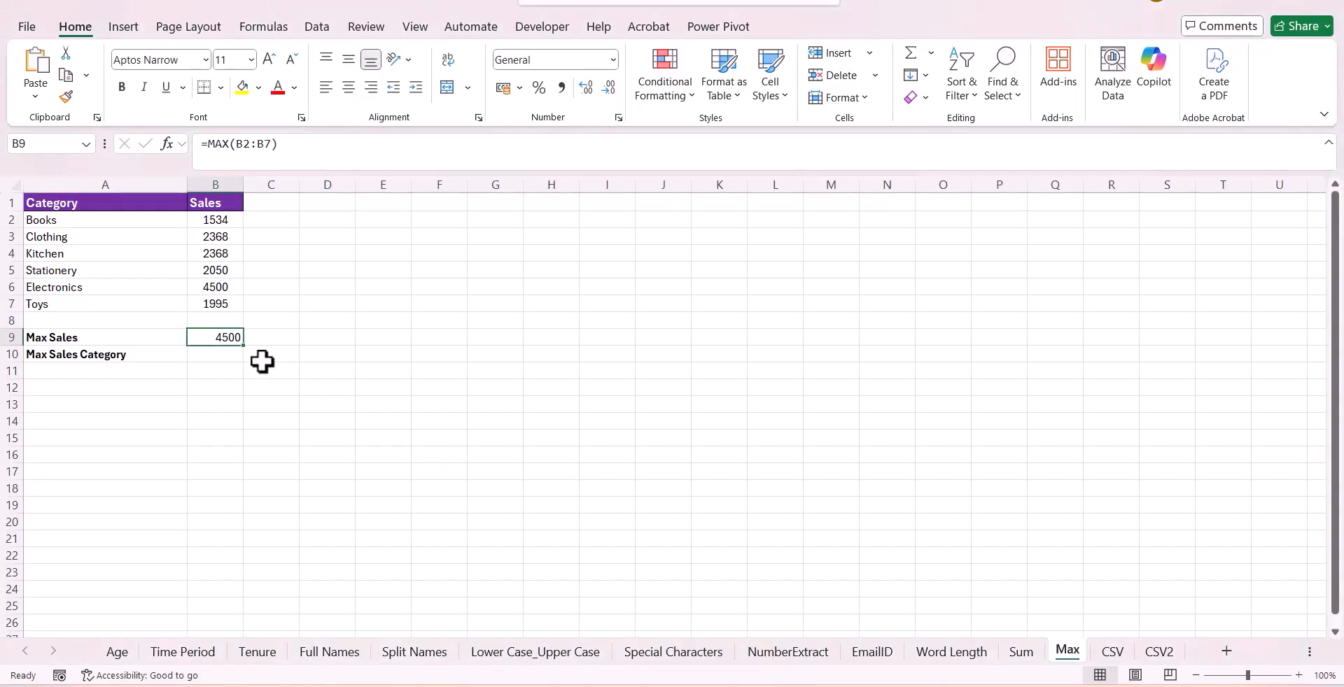
left_click(236, 353)
key("ctrl+v")
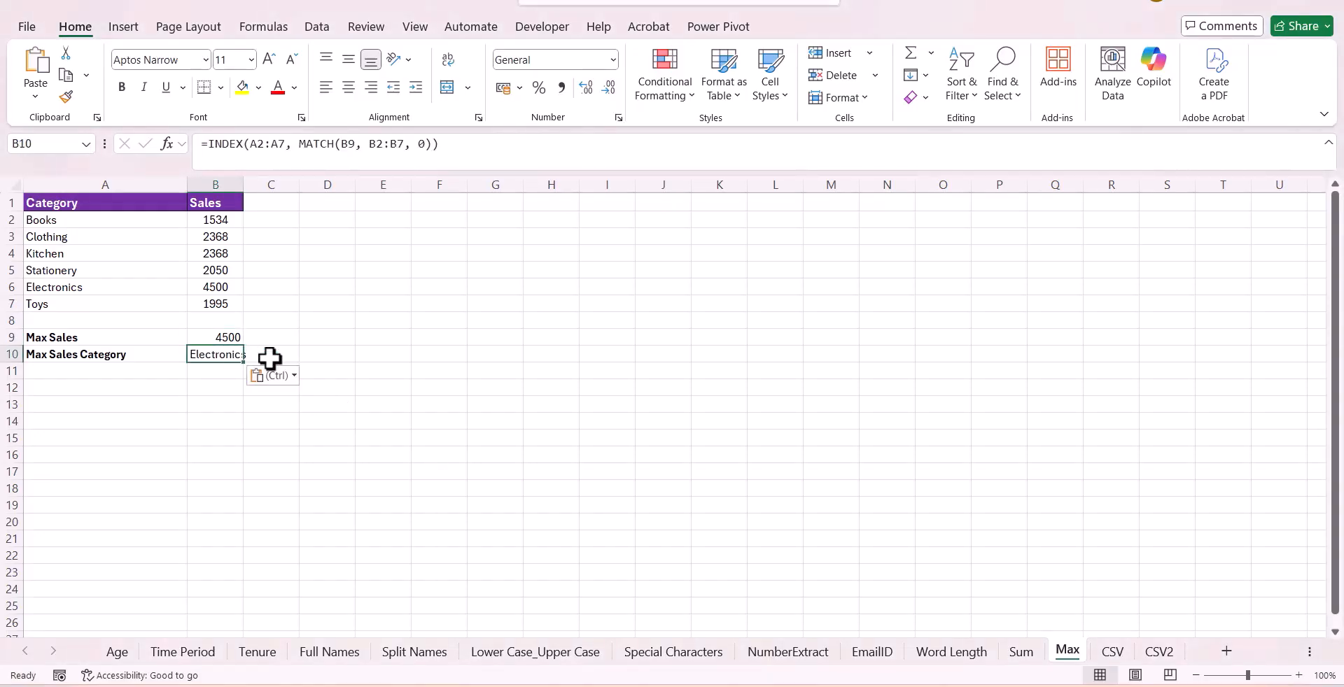
left_click(327, 354)
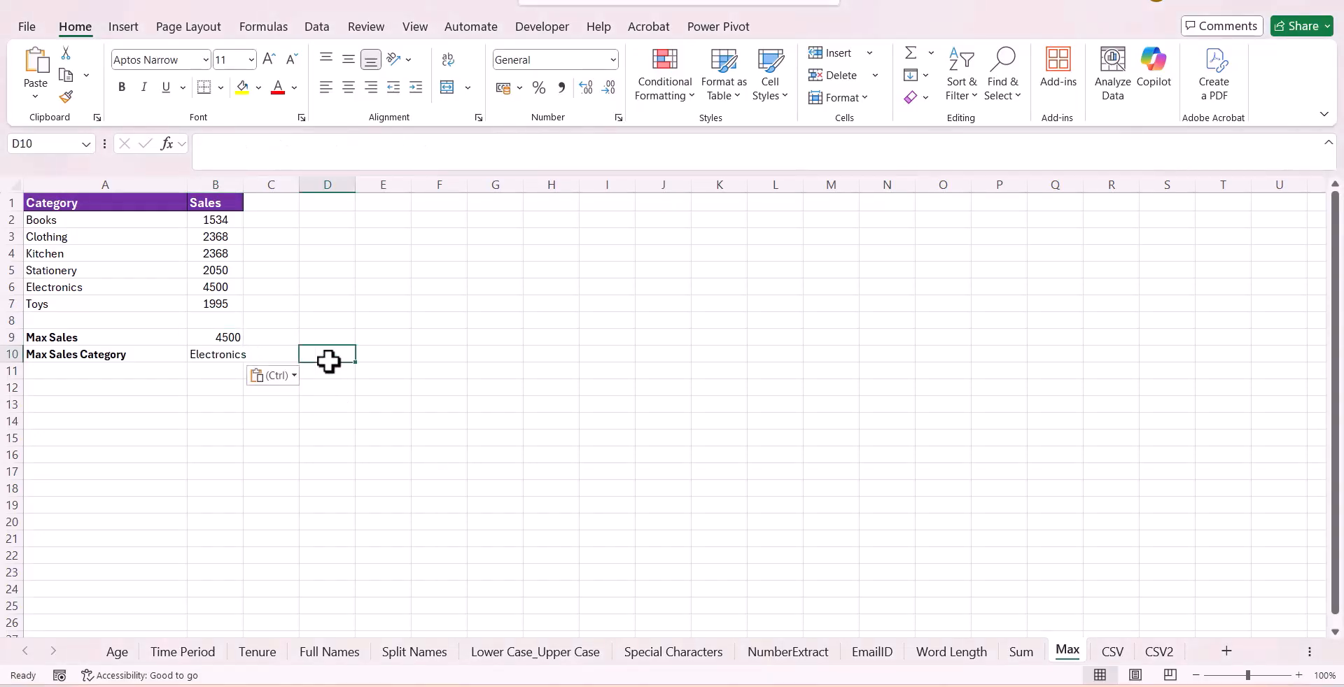
left_click(198, 286)
left_click(138, 286)
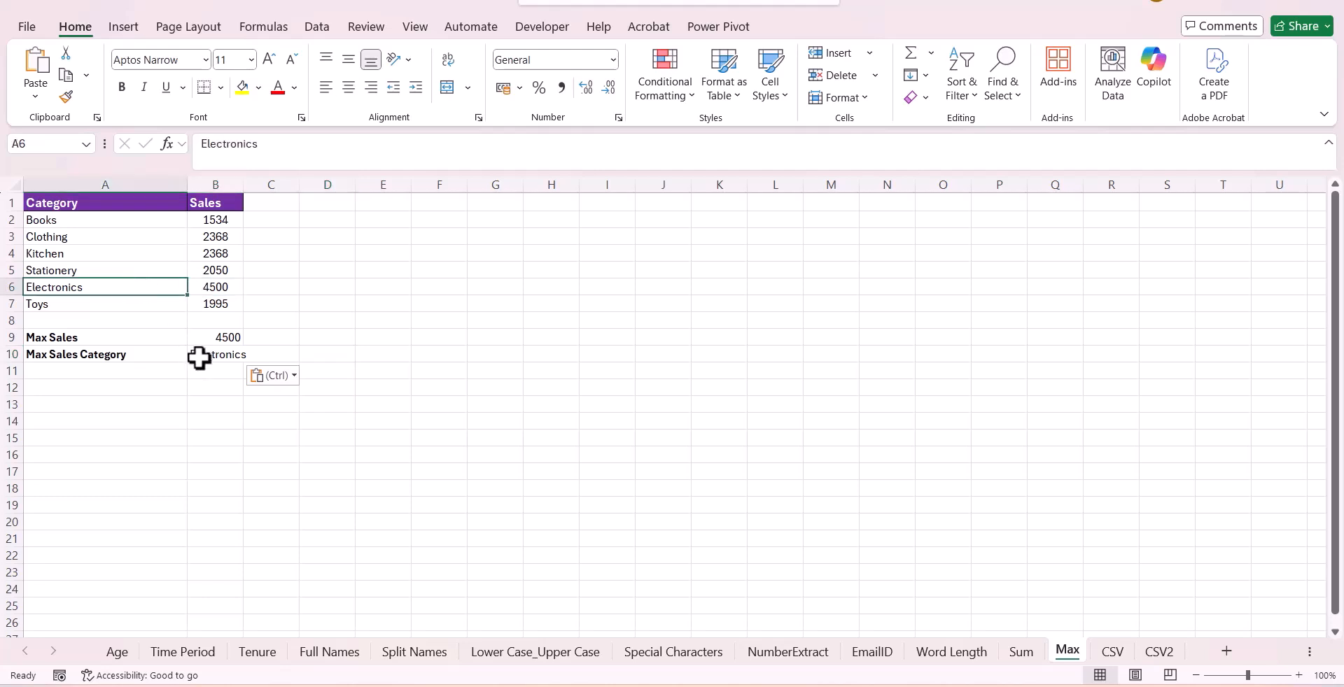
left_click(222, 270)
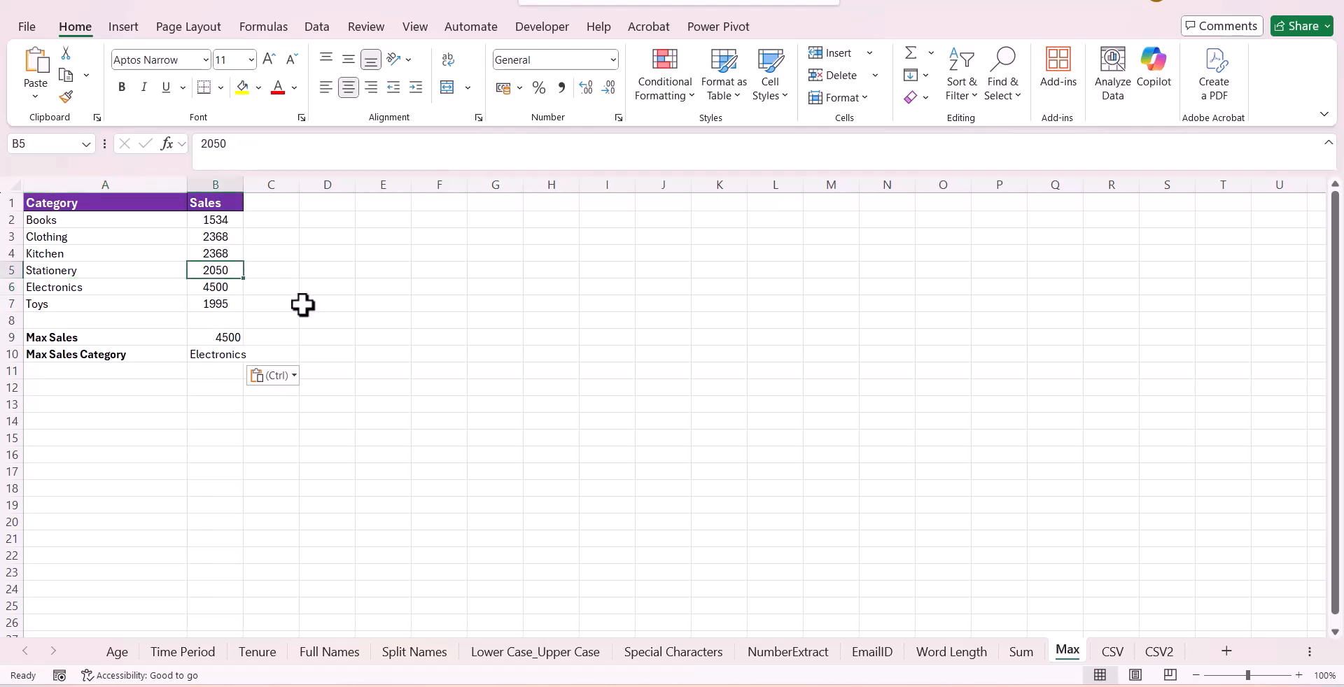
Step: Test the Max Sales and category formulas by changing the Stationery sales in B5 to 8000
type("8000")
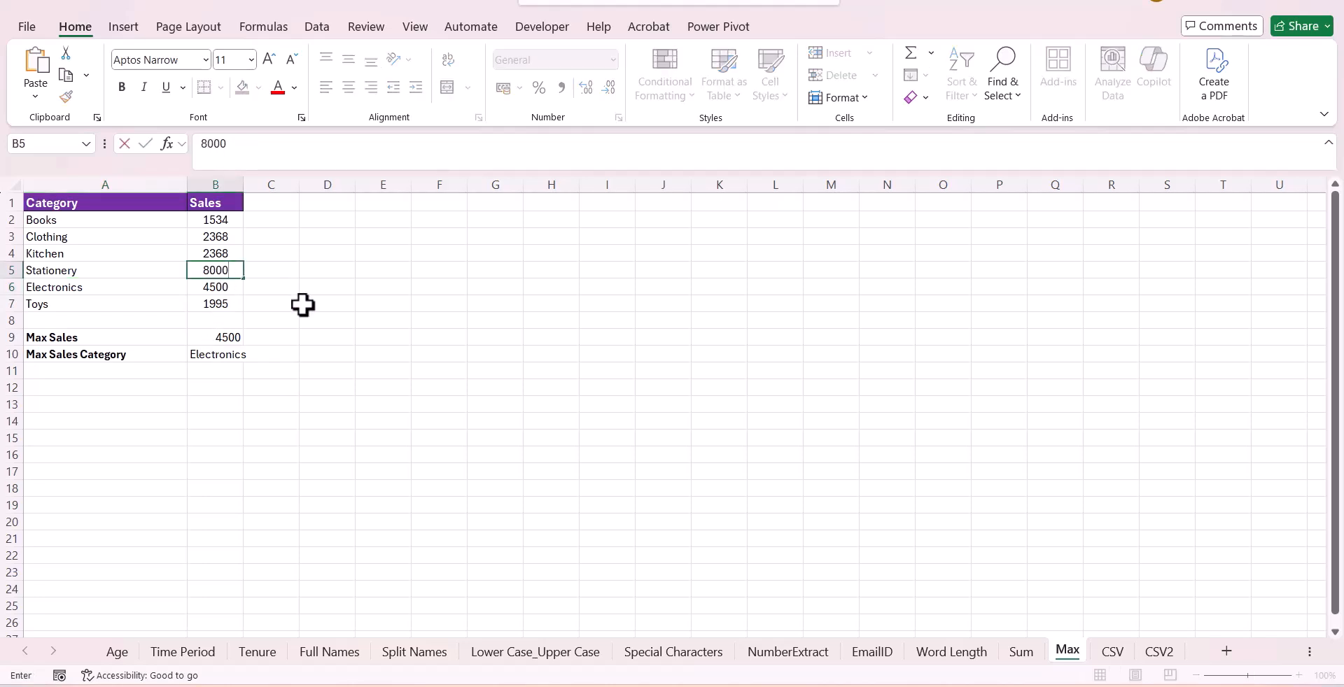
key("Return")
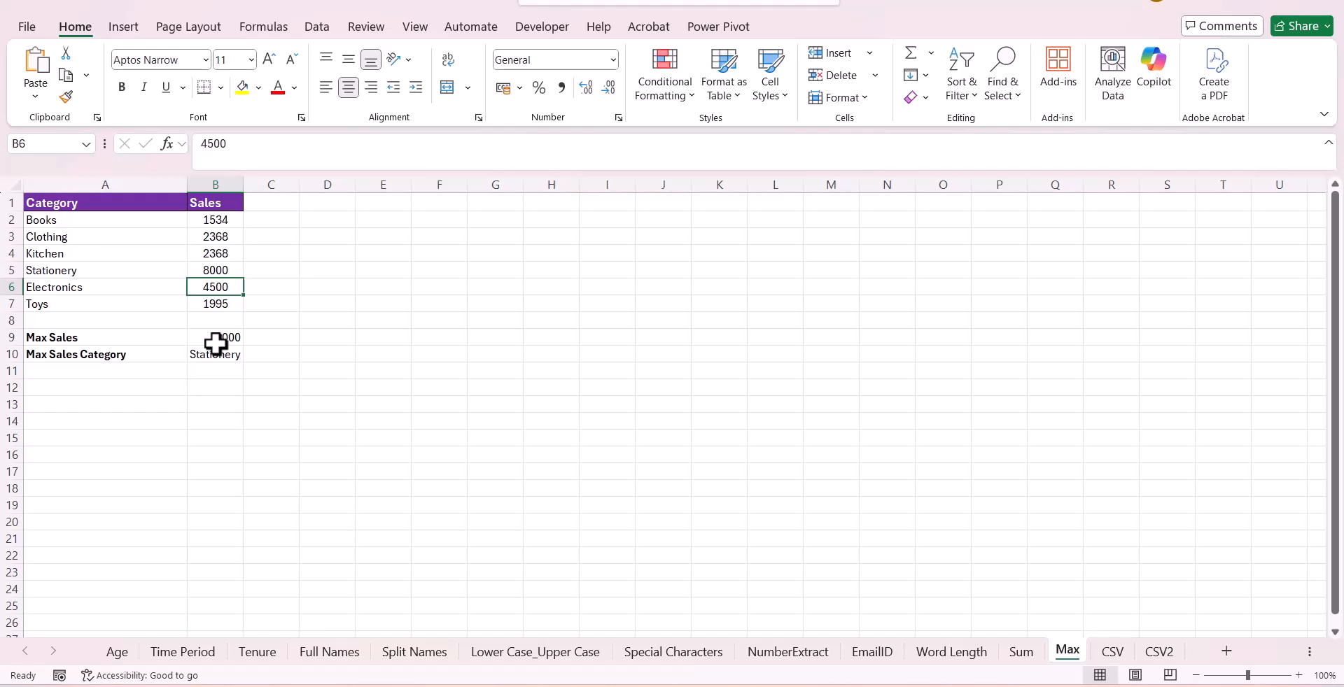
Step: Ask ChatGPT in a new chat for a formula splitting the CSV sheet's comma-separated Name,Age,Location,Sales values in column A into 4 columns
key("ctrl+Page_Down")
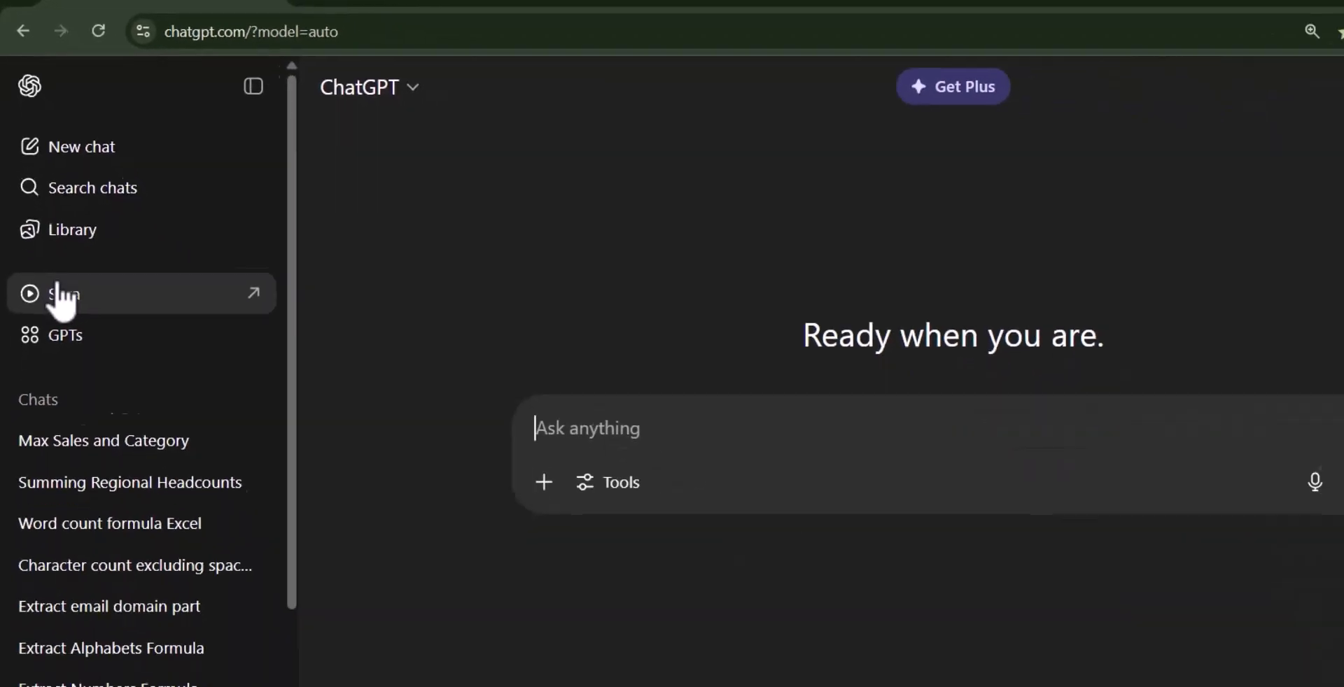
key("ctrl+v")
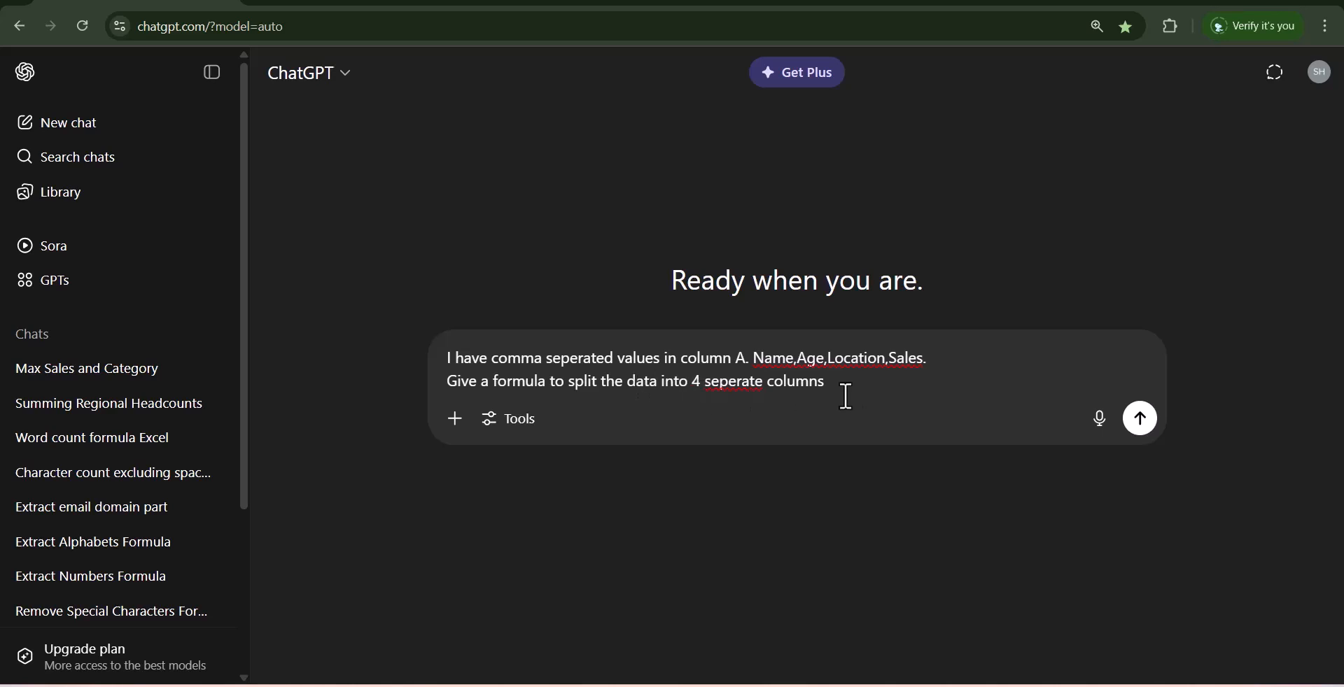
left_click(1141, 420)
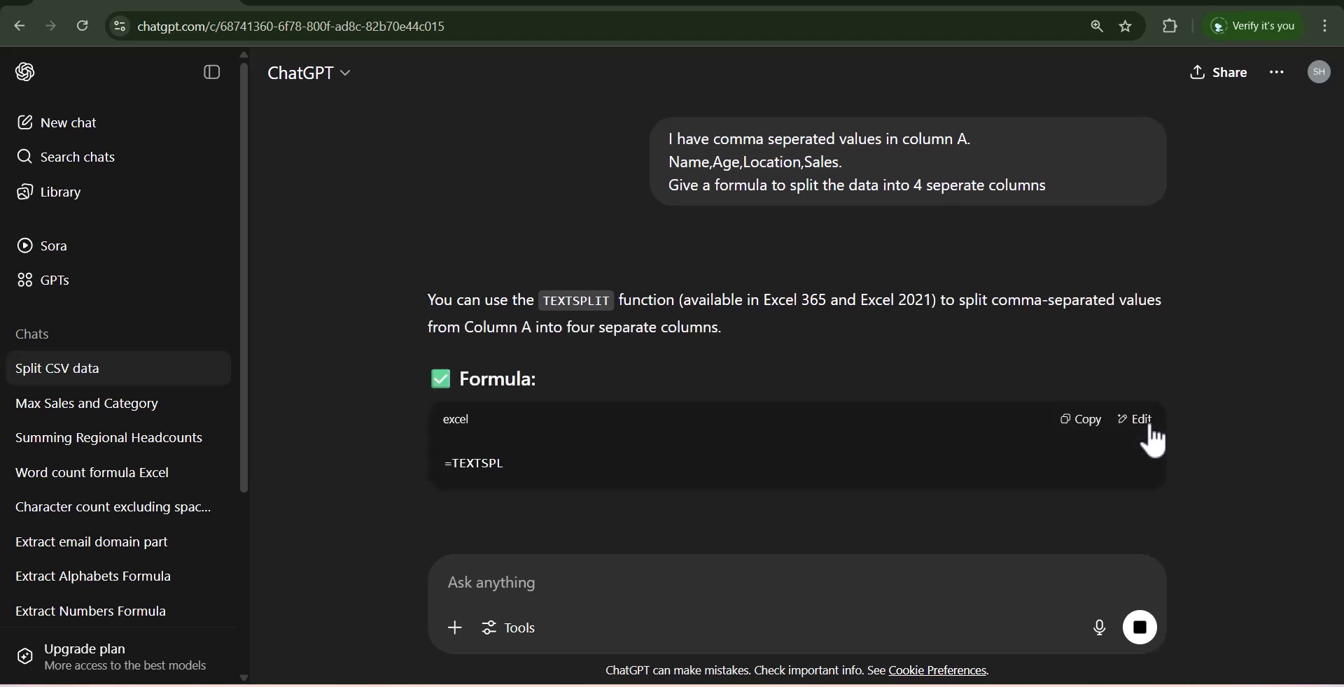
scroll(888, 455, "down", 1)
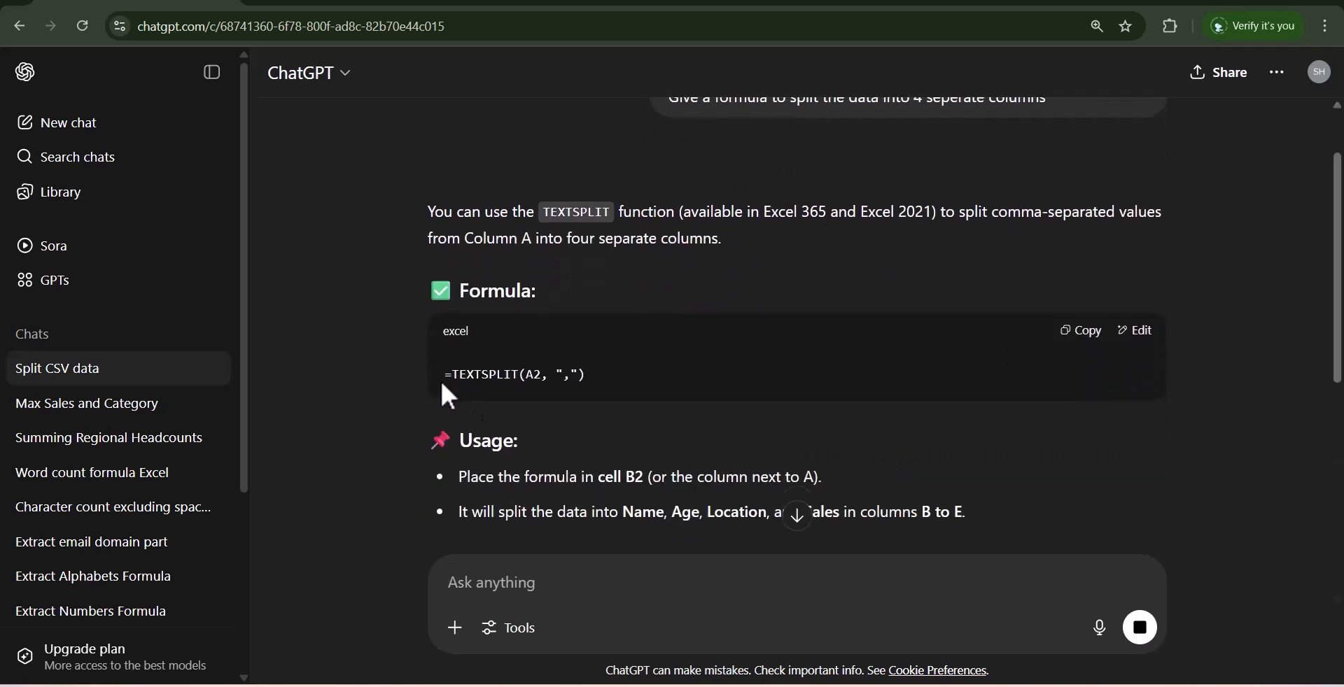
Step: Copy ChatGPT's =TEXTSPLIT(A2, ",") formula, paste it into B2 of the CSV sheet in Excel and fill it down to B4
left_click(1091, 350)
key("alt+Tab")
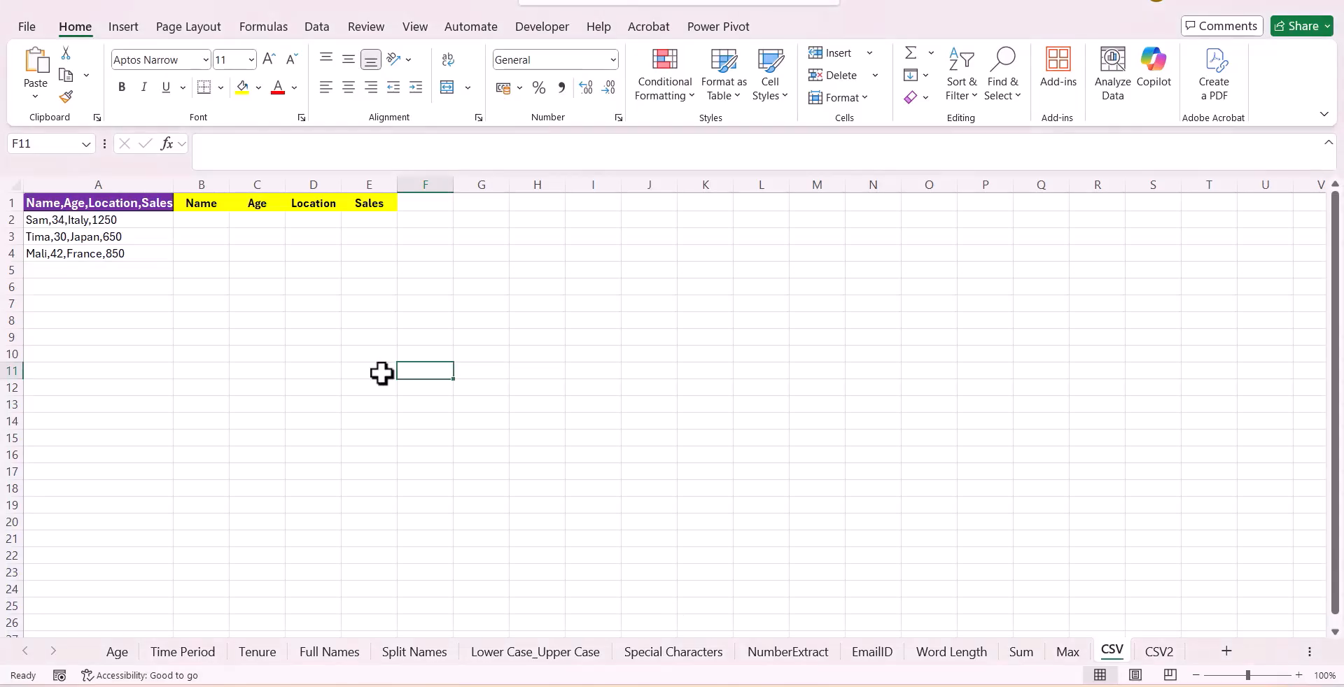
left_click(203, 221)
key("ctrl+v")
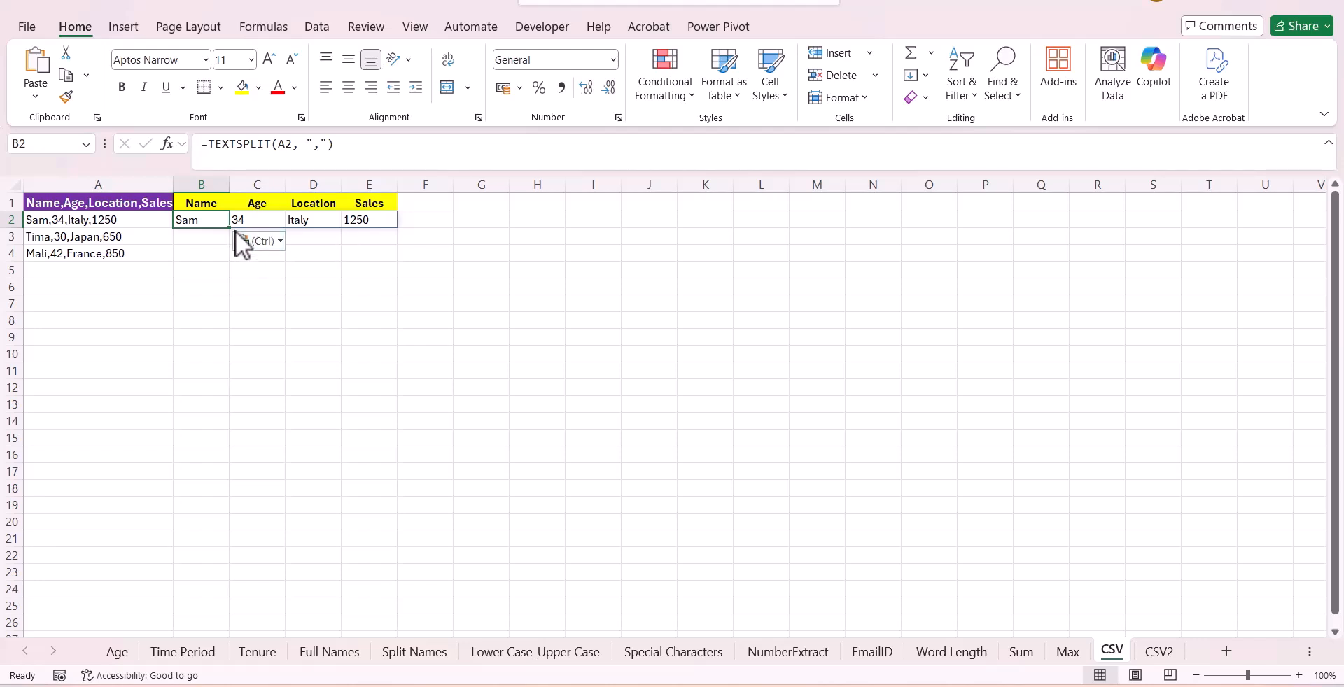
left_click_drag(230, 229, 230, 262)
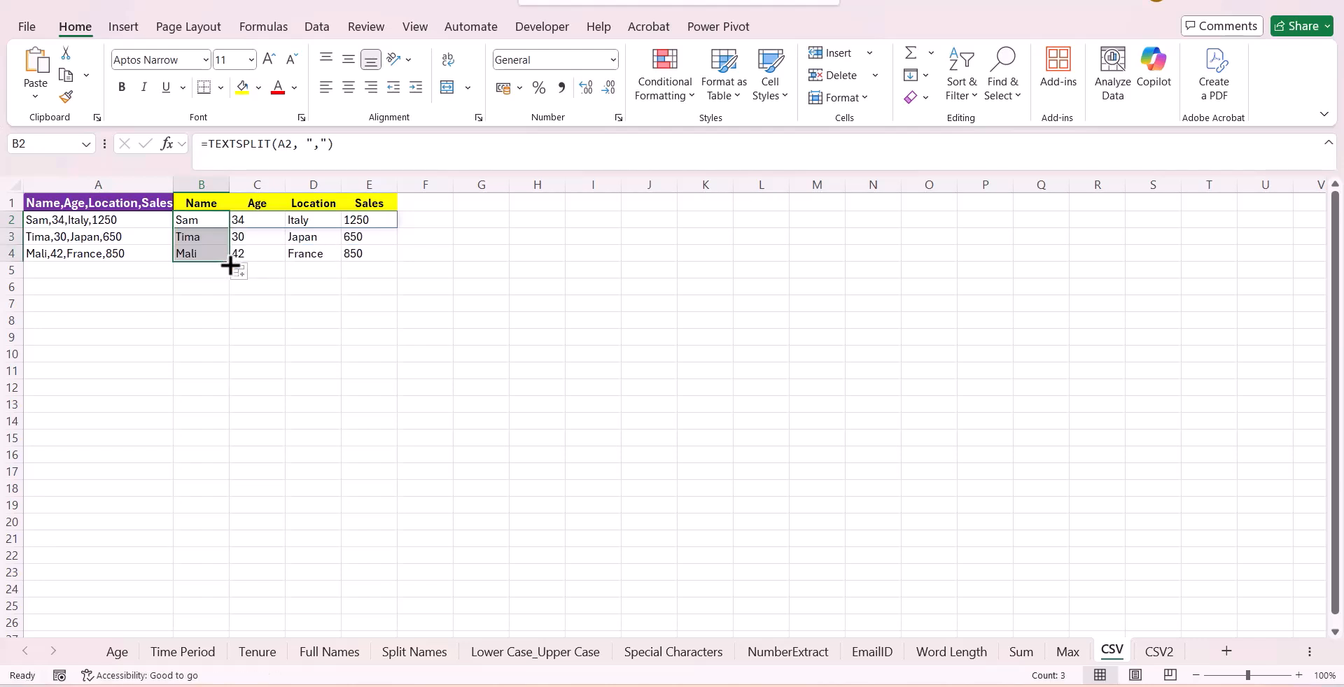
left_click(315, 387)
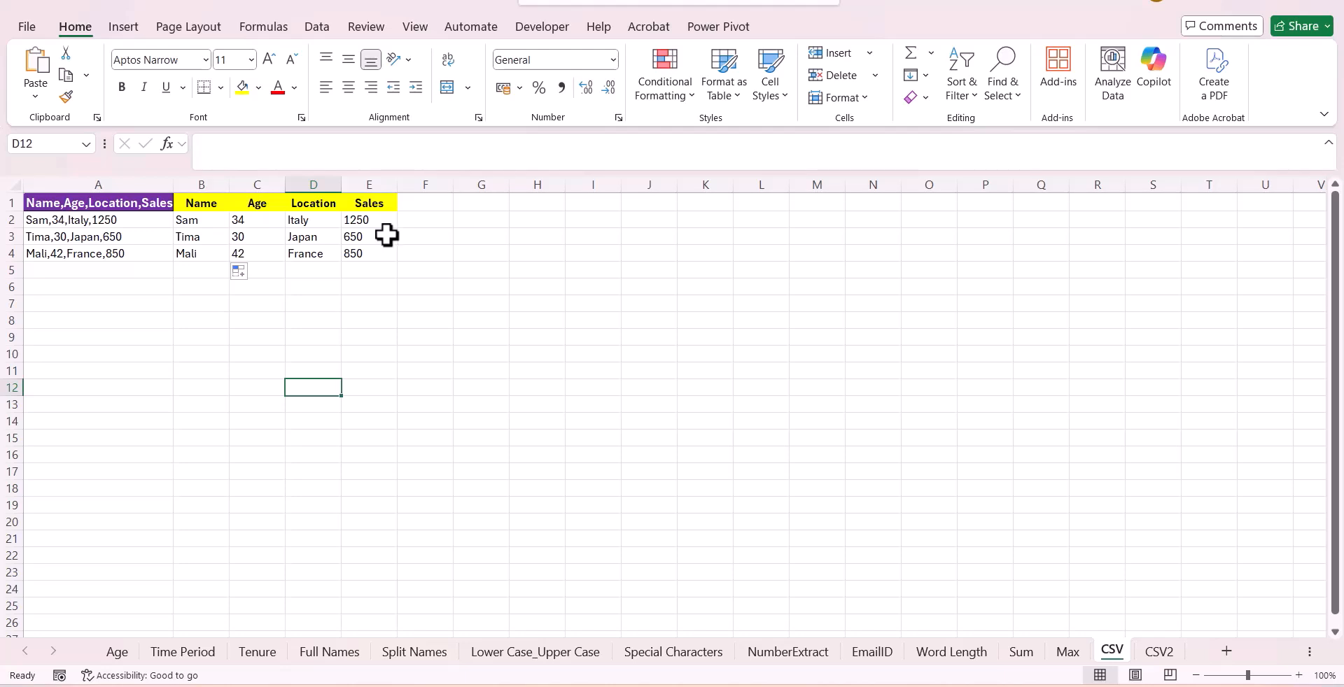
Step: Open the CSV2 sheet, and ask ChatGPT in a new chat for a formula summing column B's comma-separated sales into column C
key("ctrl+Page_Down")
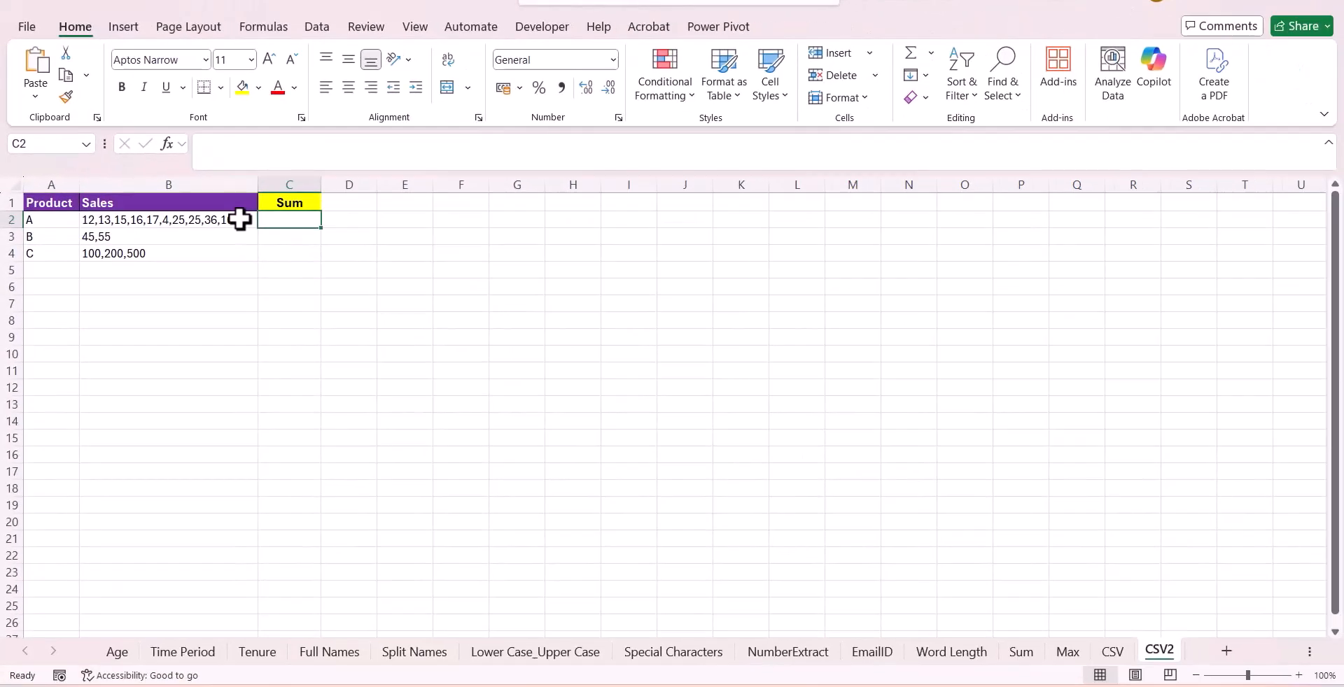
key("alt+Tab")
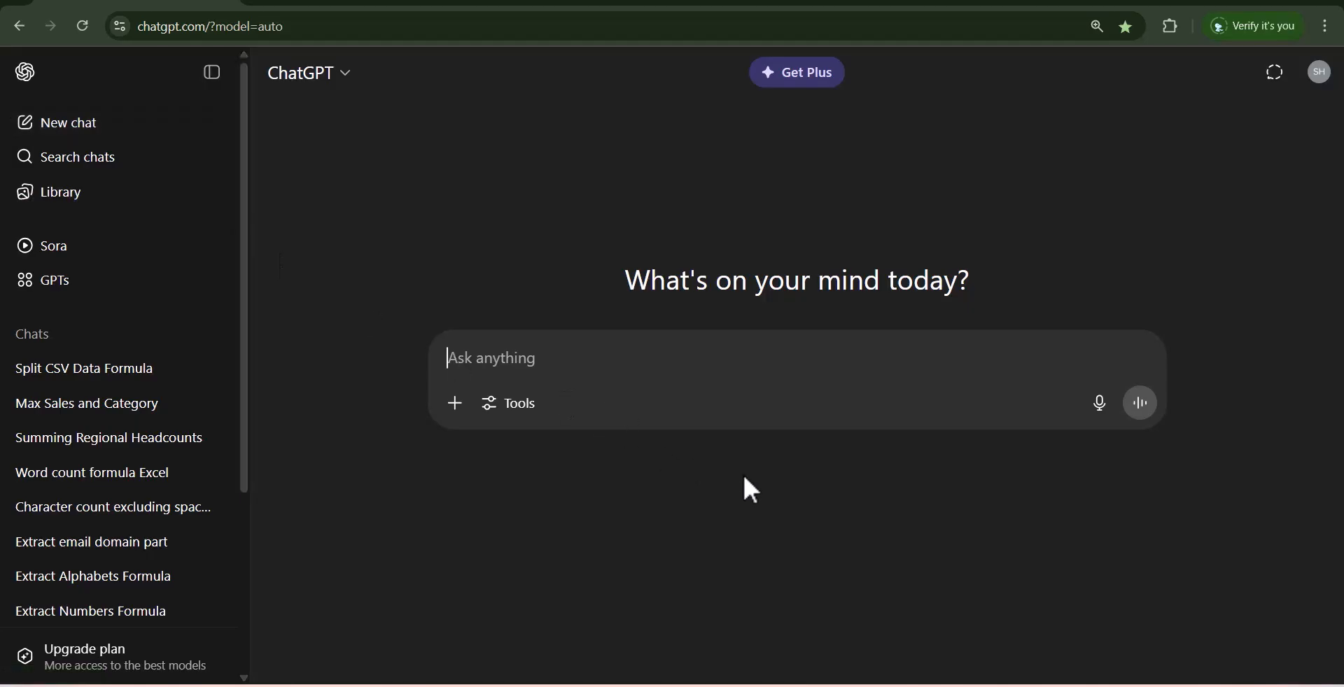
key("ctrl+v")
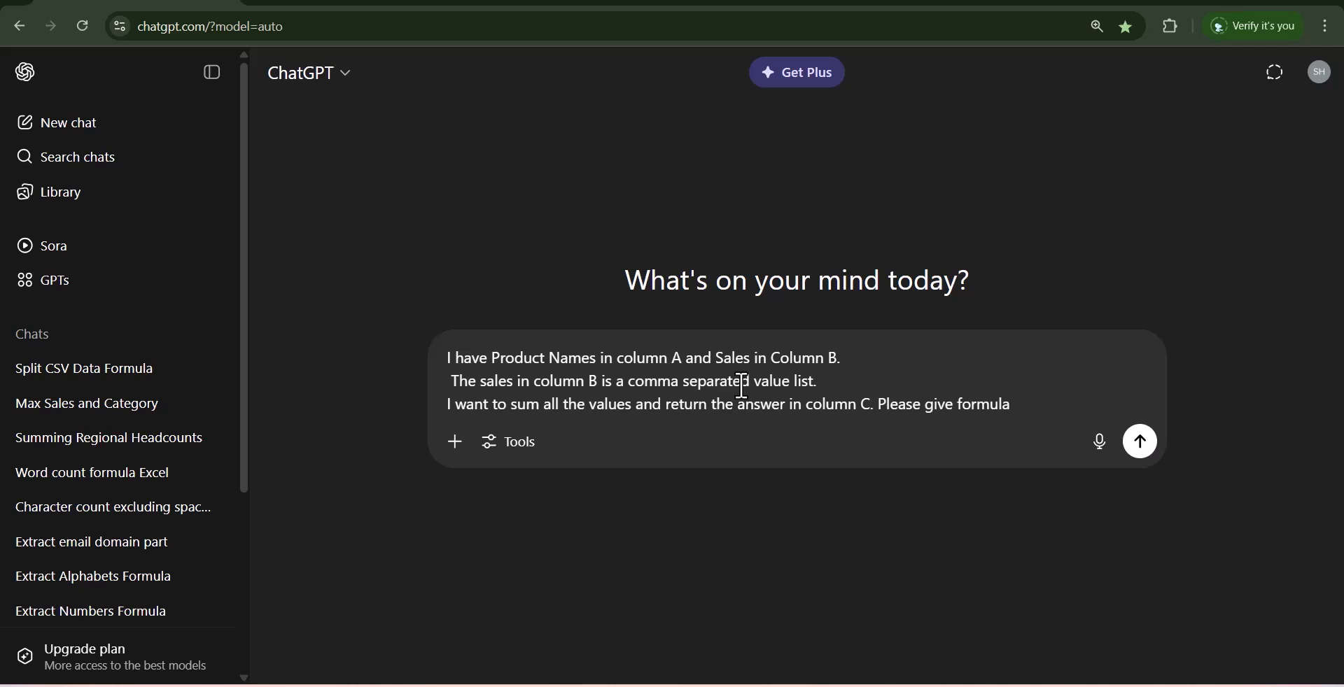
left_click(1148, 443)
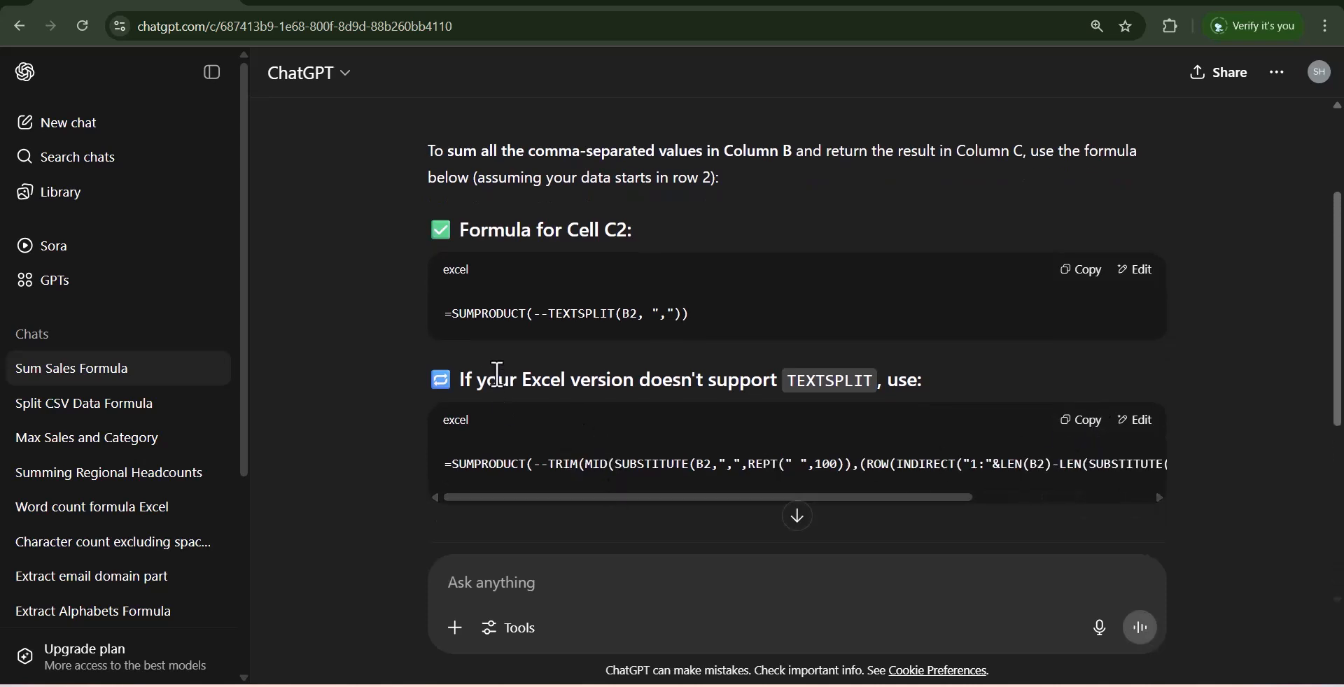
Step: Copy ChatGPT's =SUMPRODUCT(--TEXTSPLIT(B2, ",")) formula, paste it into C2 of the CSV2 sheet in Excel and fill it down to C4
left_click(1081, 272)
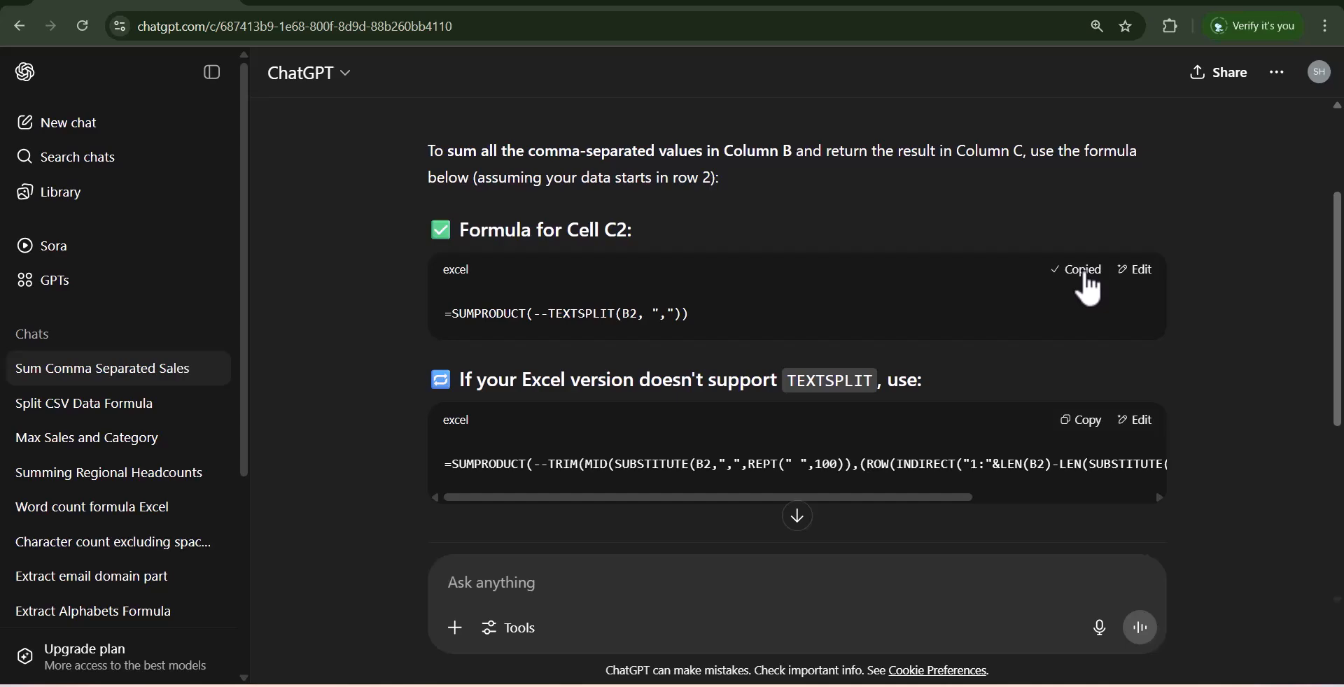
key("alt+Tab")
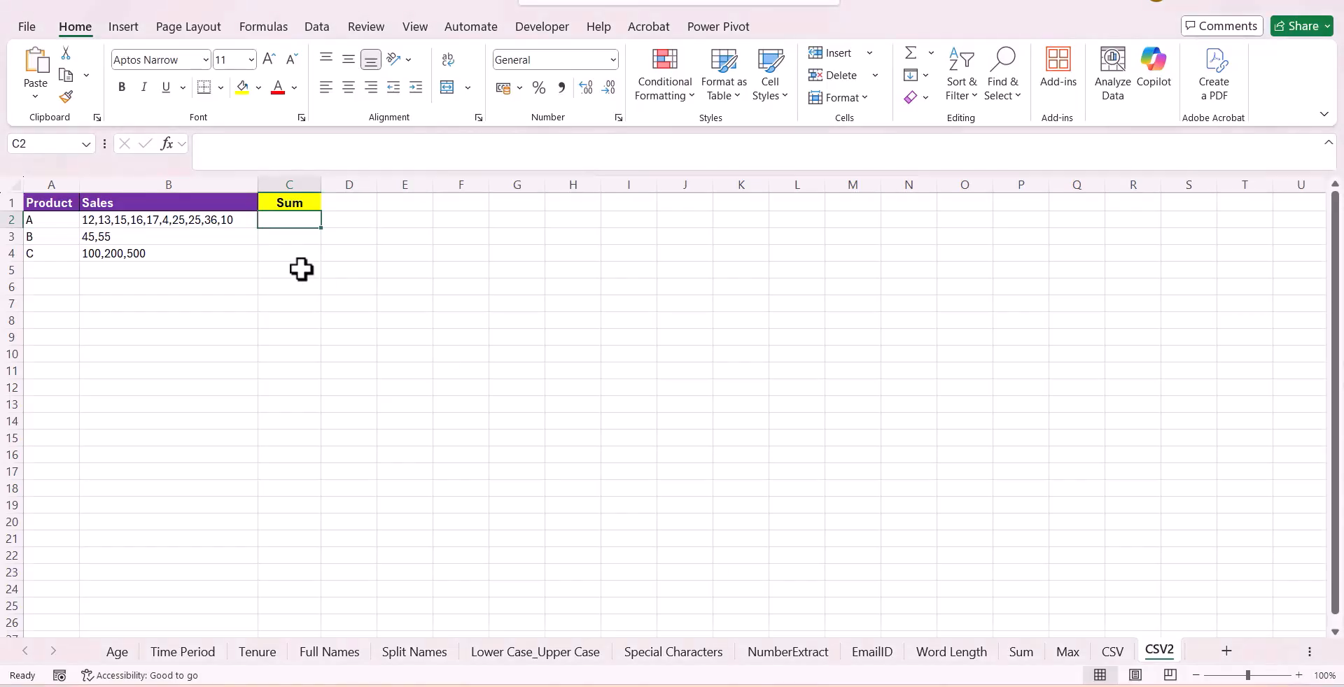
key("ctrl+v")
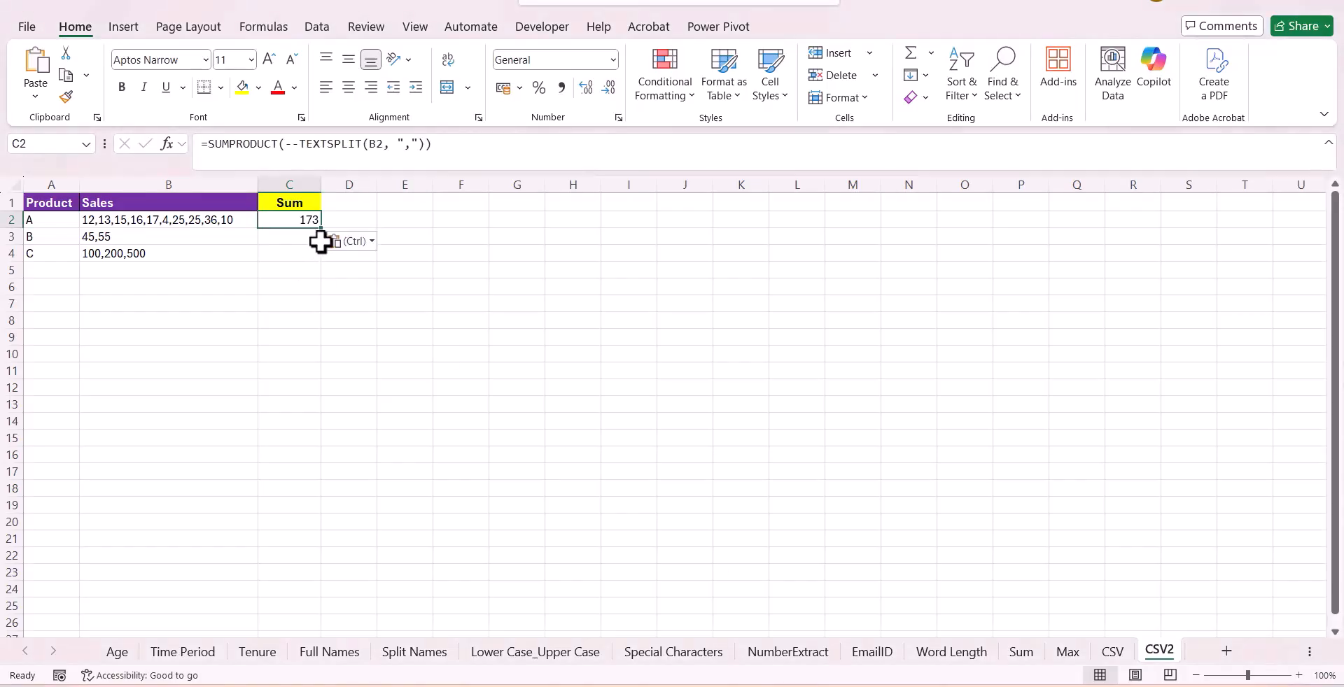
left_click_drag(321, 228, 322, 261)
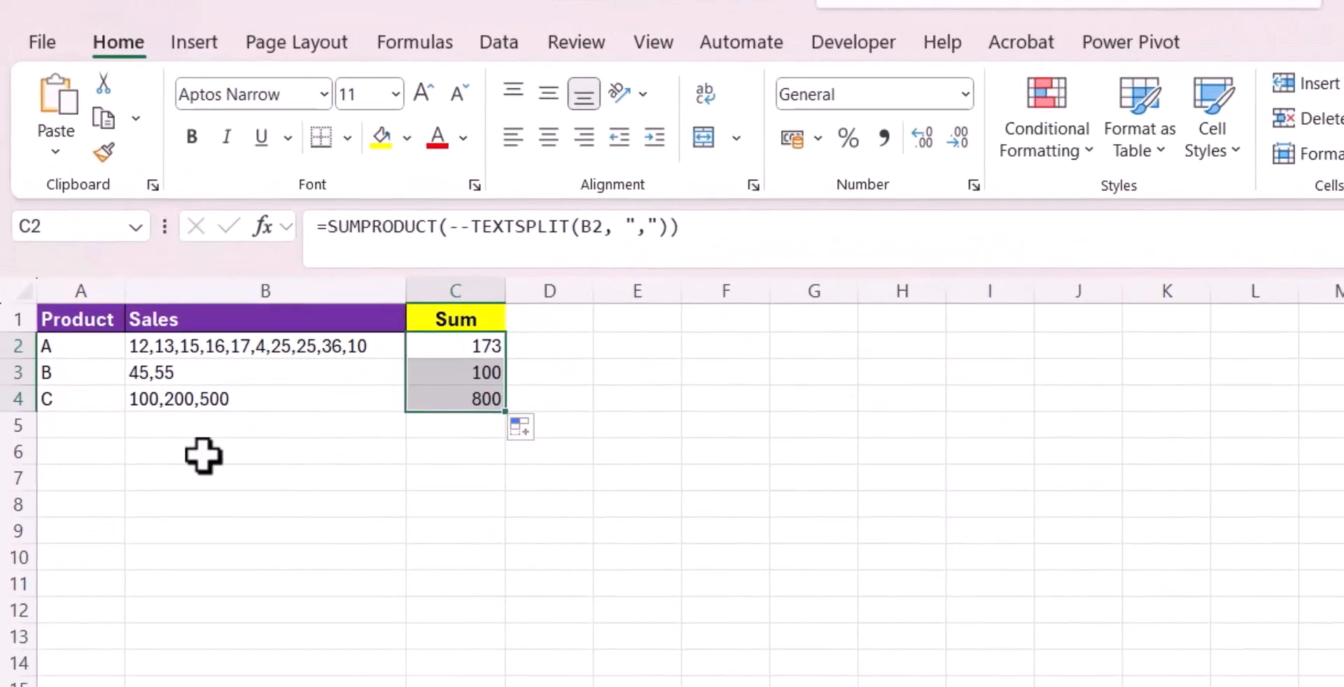
Step: Test the Sum formula by extending product B's sales in B3 to 45,55,20,50, and check C3
left_click(194, 376)
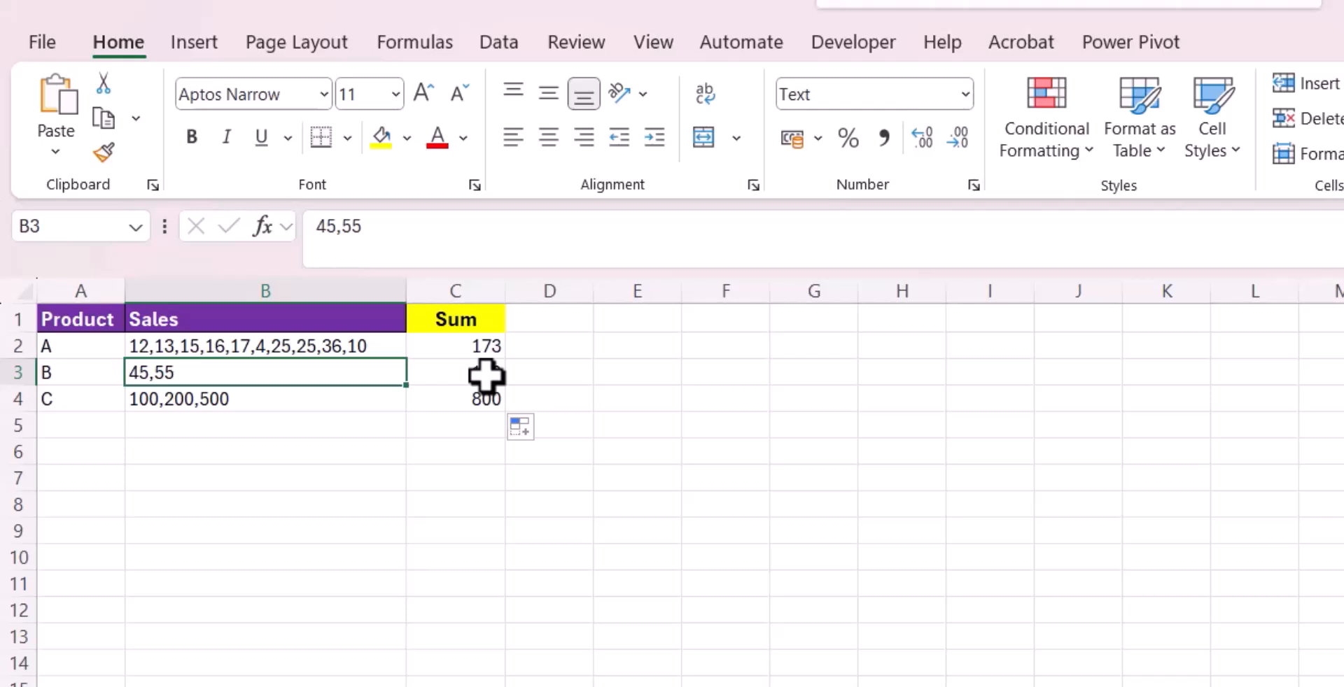
double_click(279, 373)
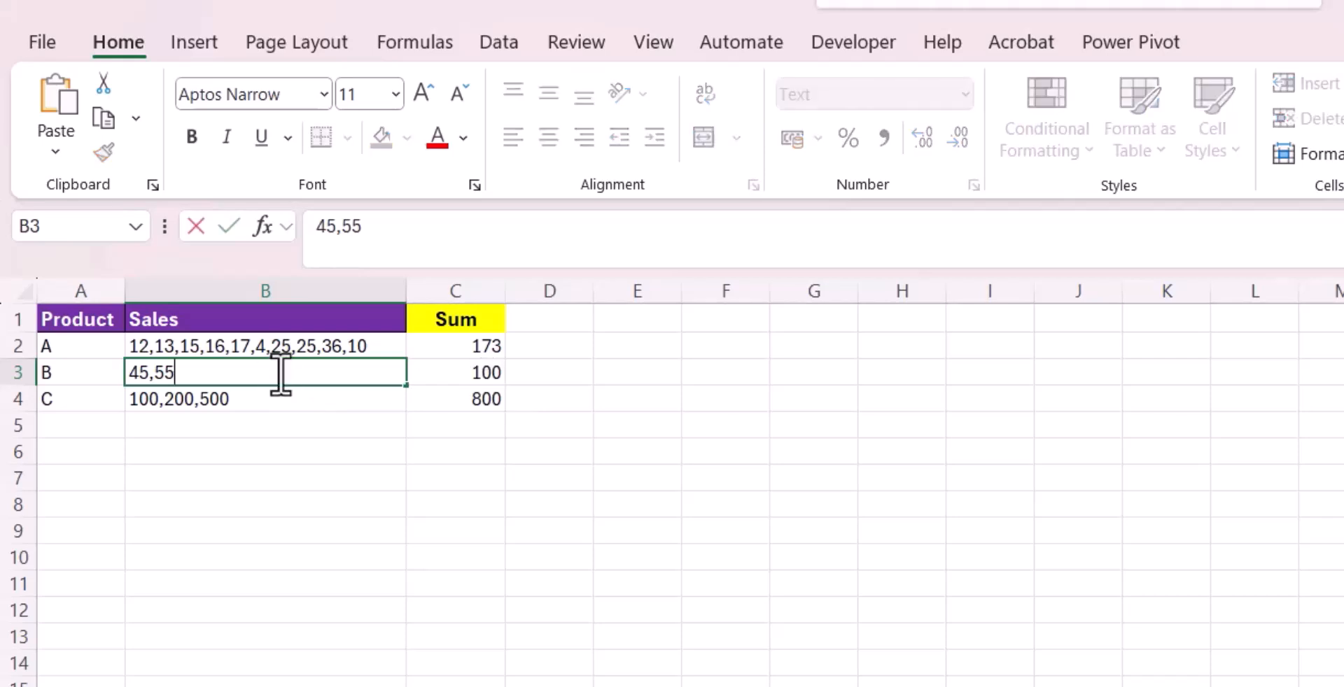
type(",20,50")
key("Return")
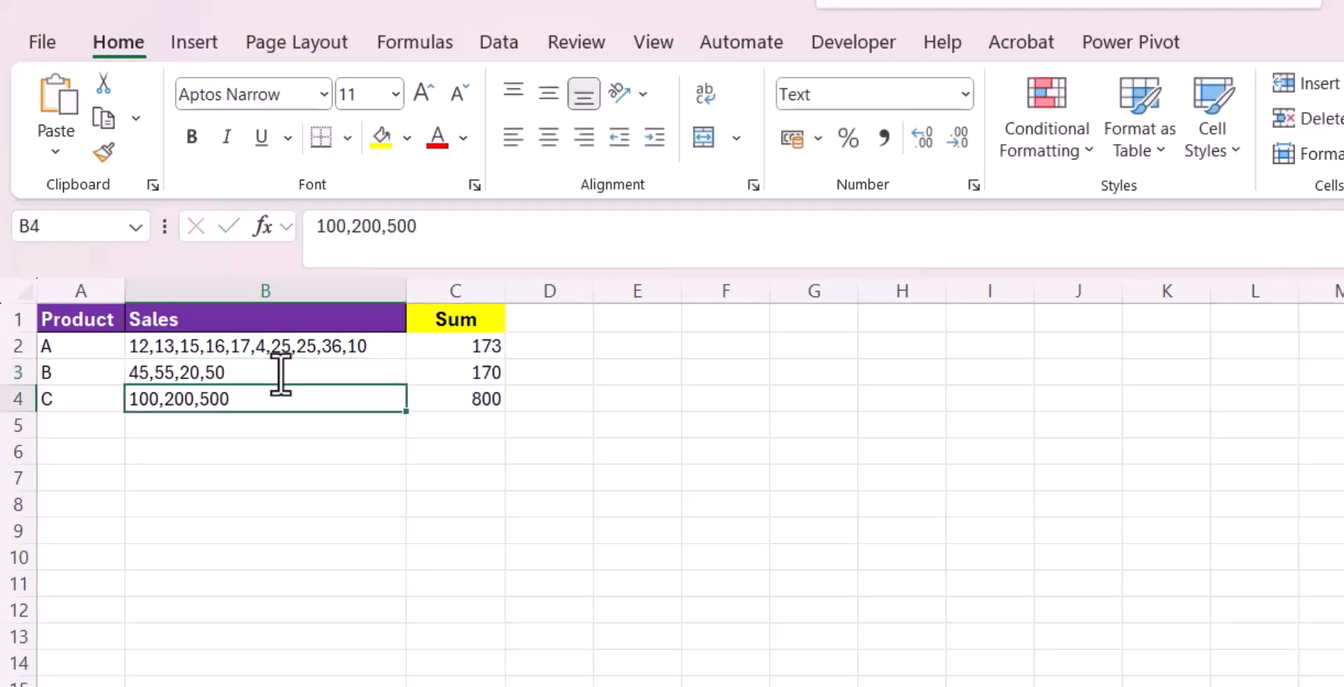
left_click(493, 366)
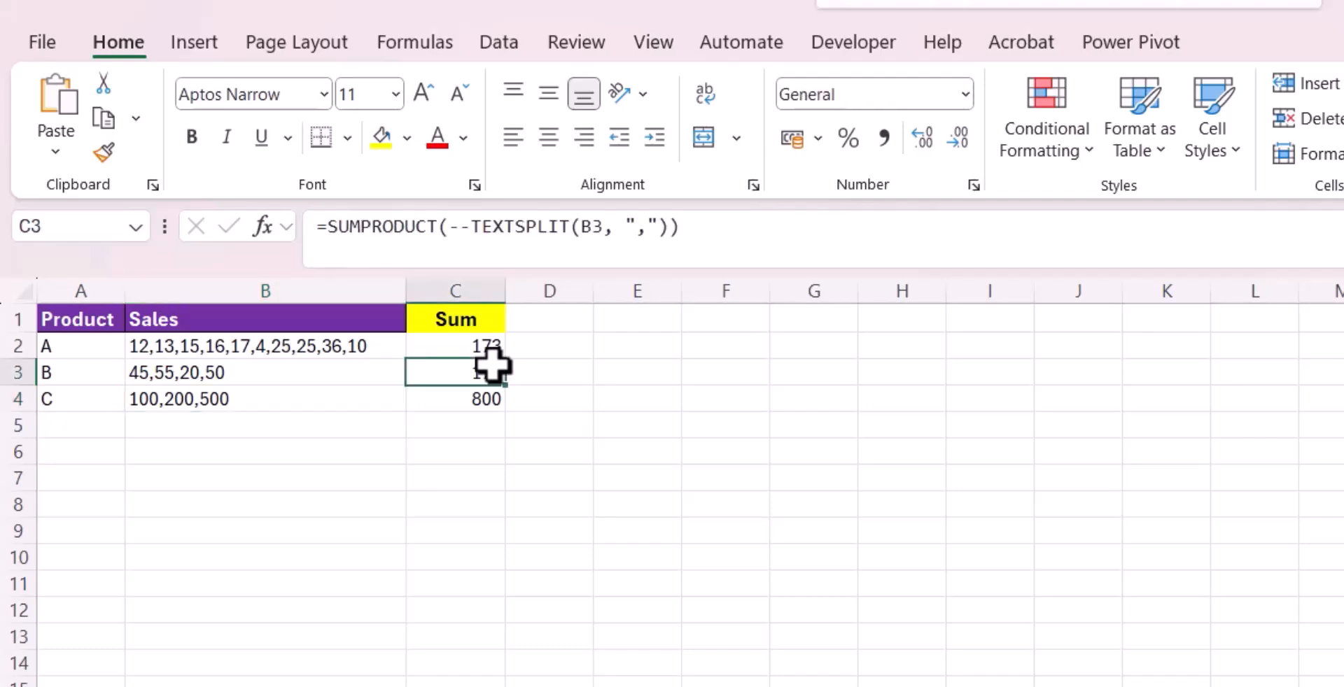
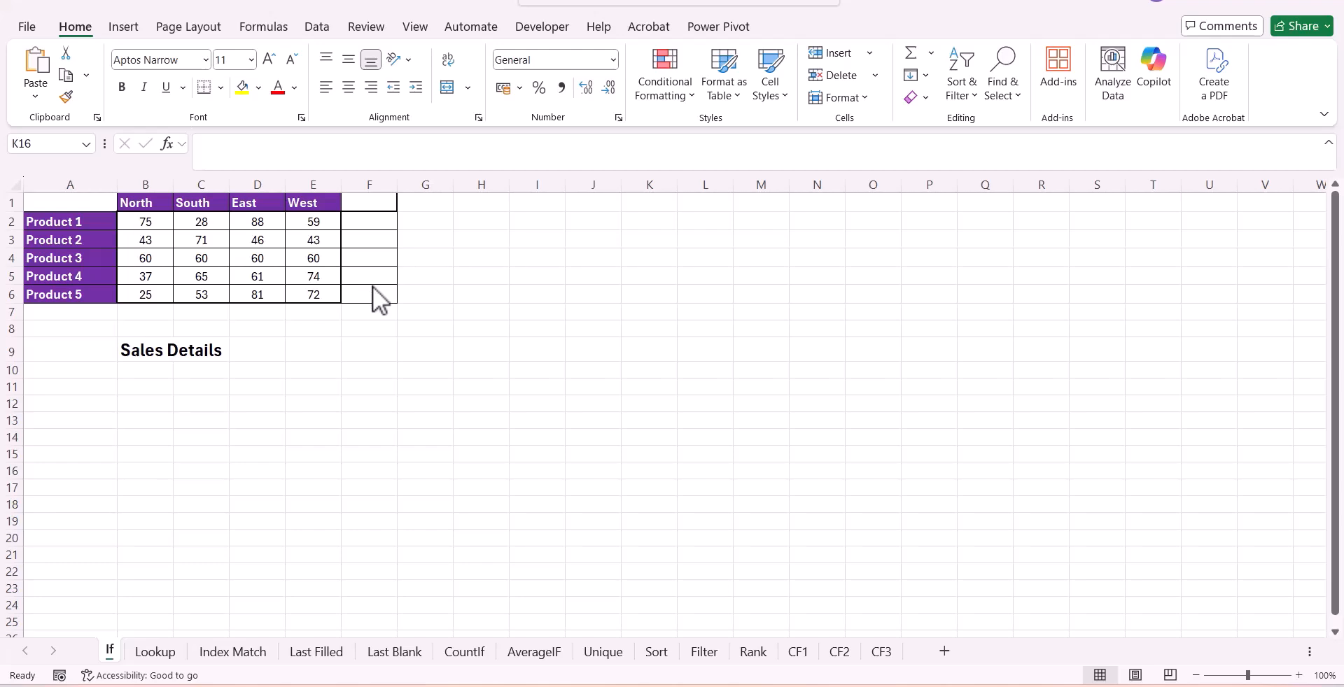
Step: Ask ChatGPT in a new chat for a formula grading each product's four-region average: A above 60, B below 60, C equal to 60
key("alt+Tab")
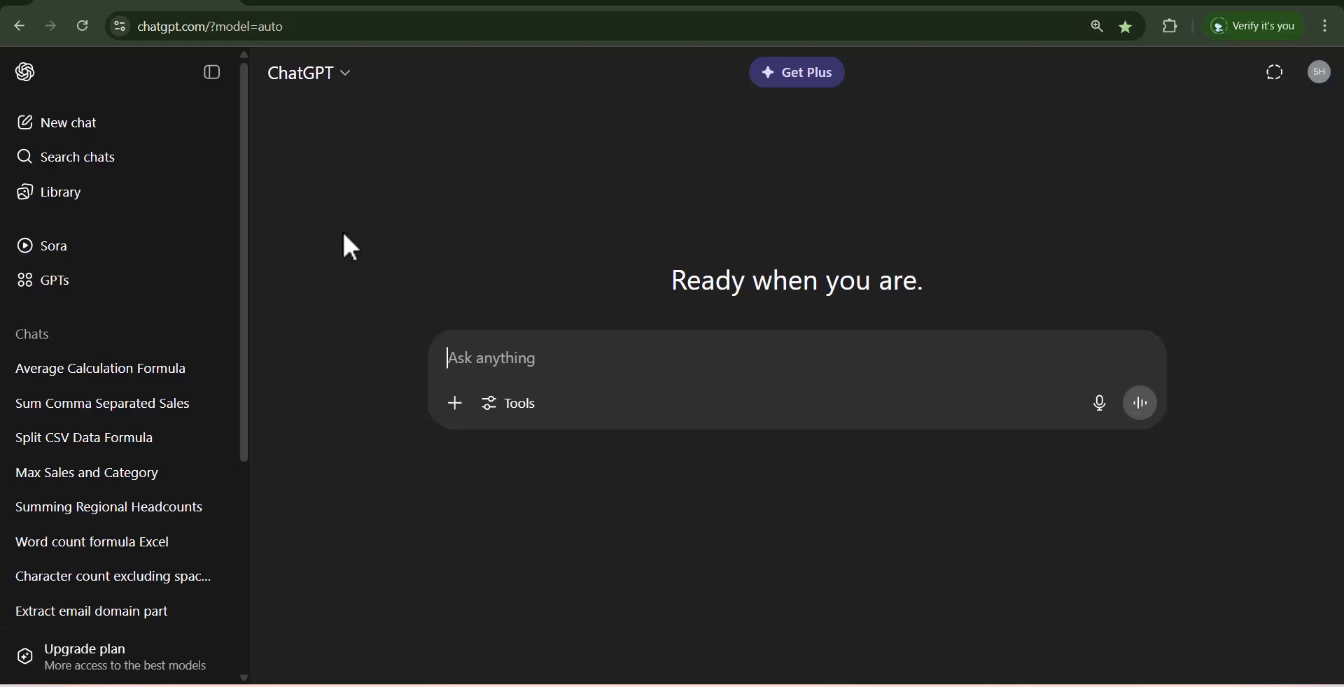
key("ctrl+v")
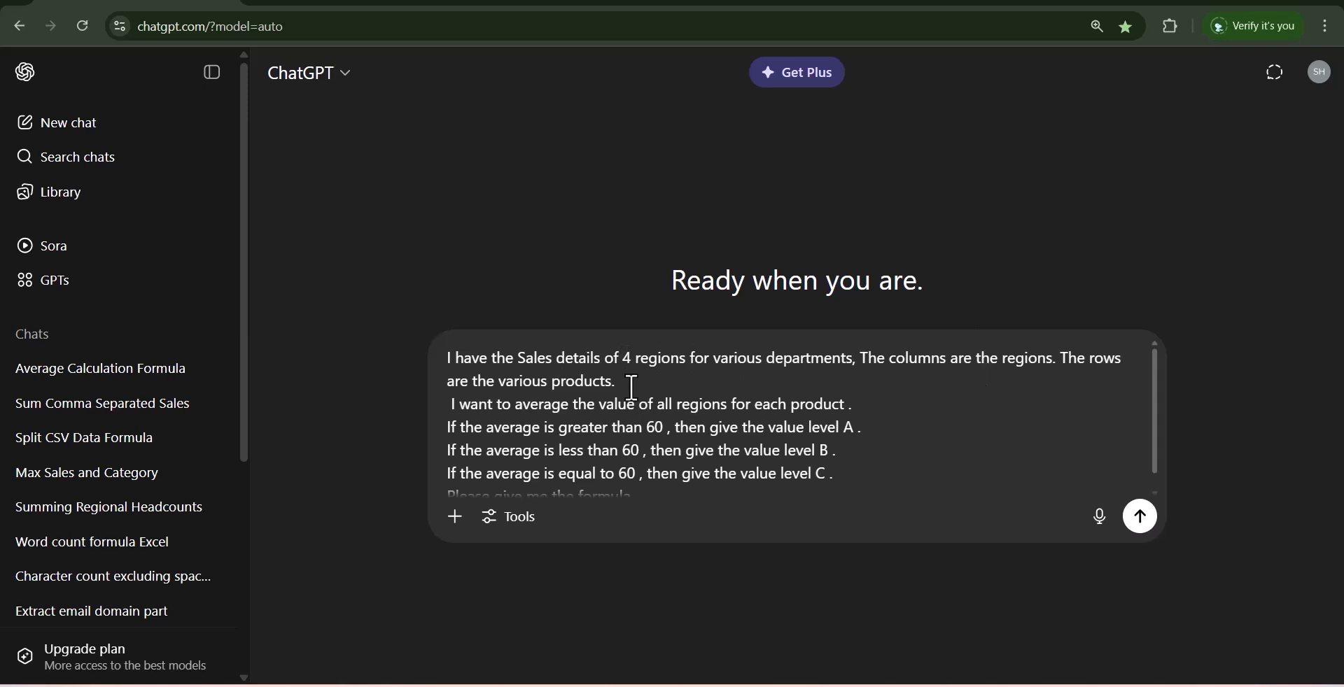
scroll(627, 396, "down", 1)
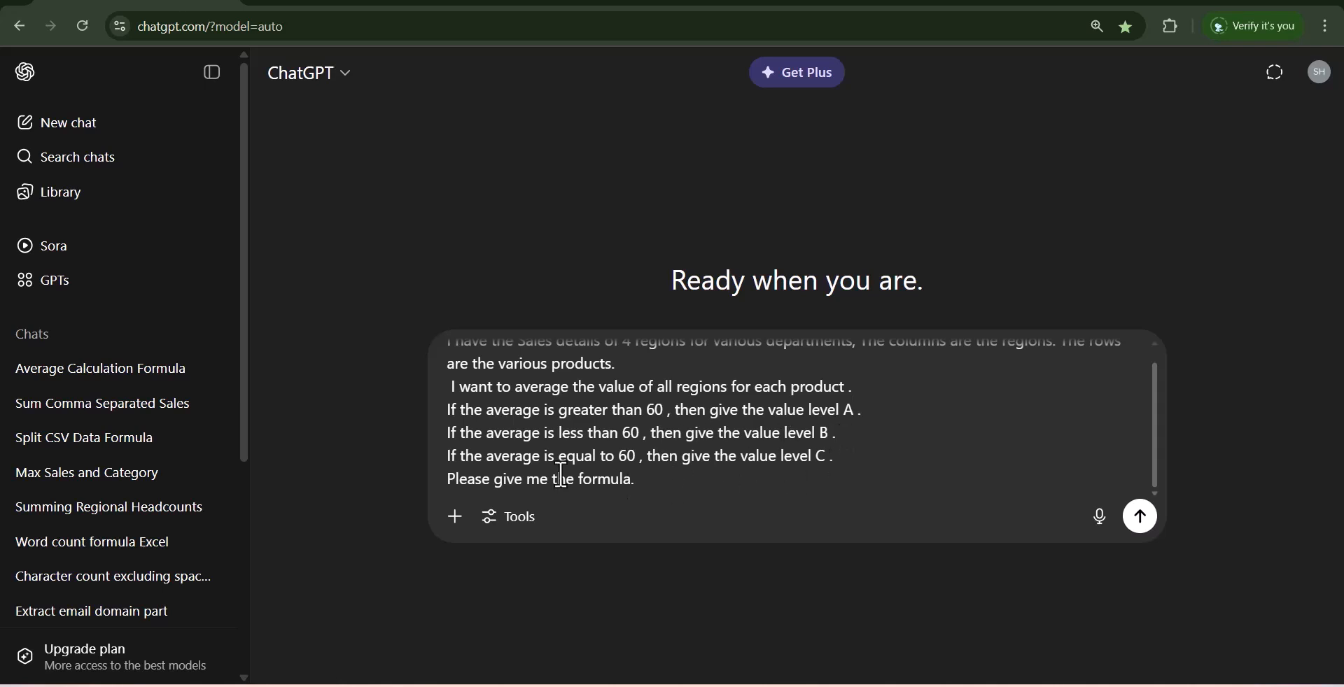
left_click(1140, 518)
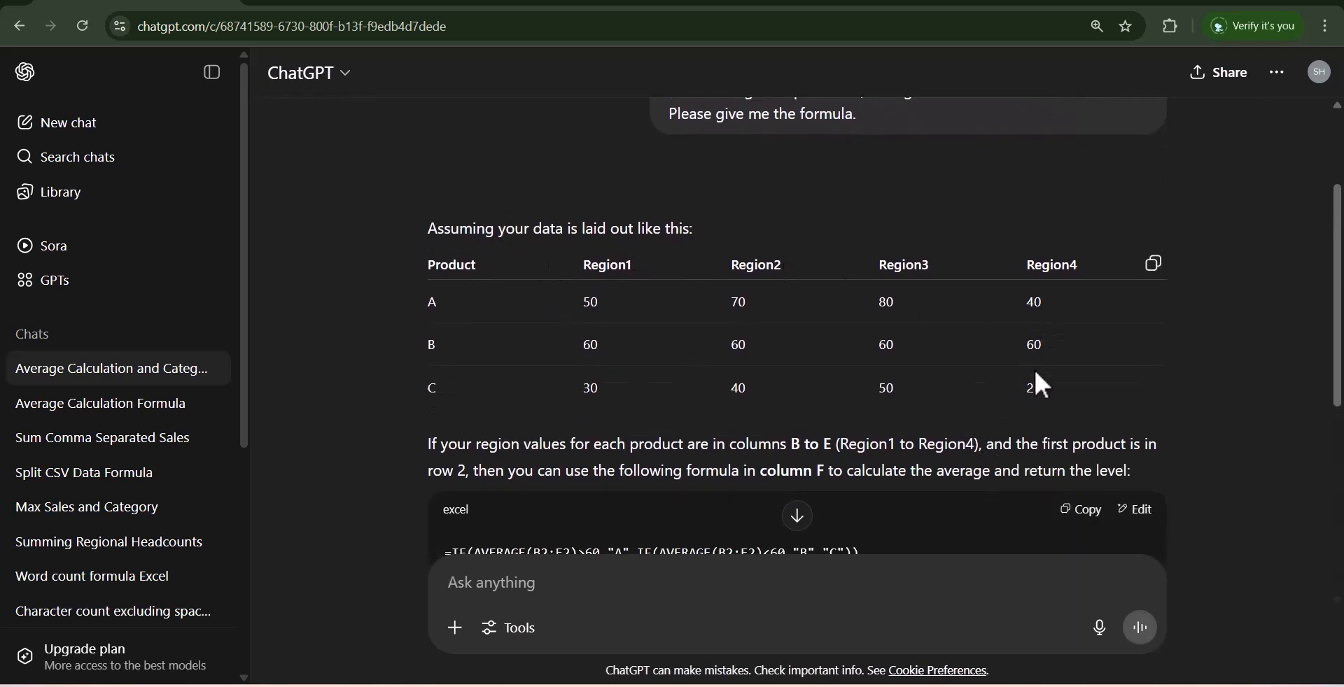
scroll(1034, 400, "down", 3)
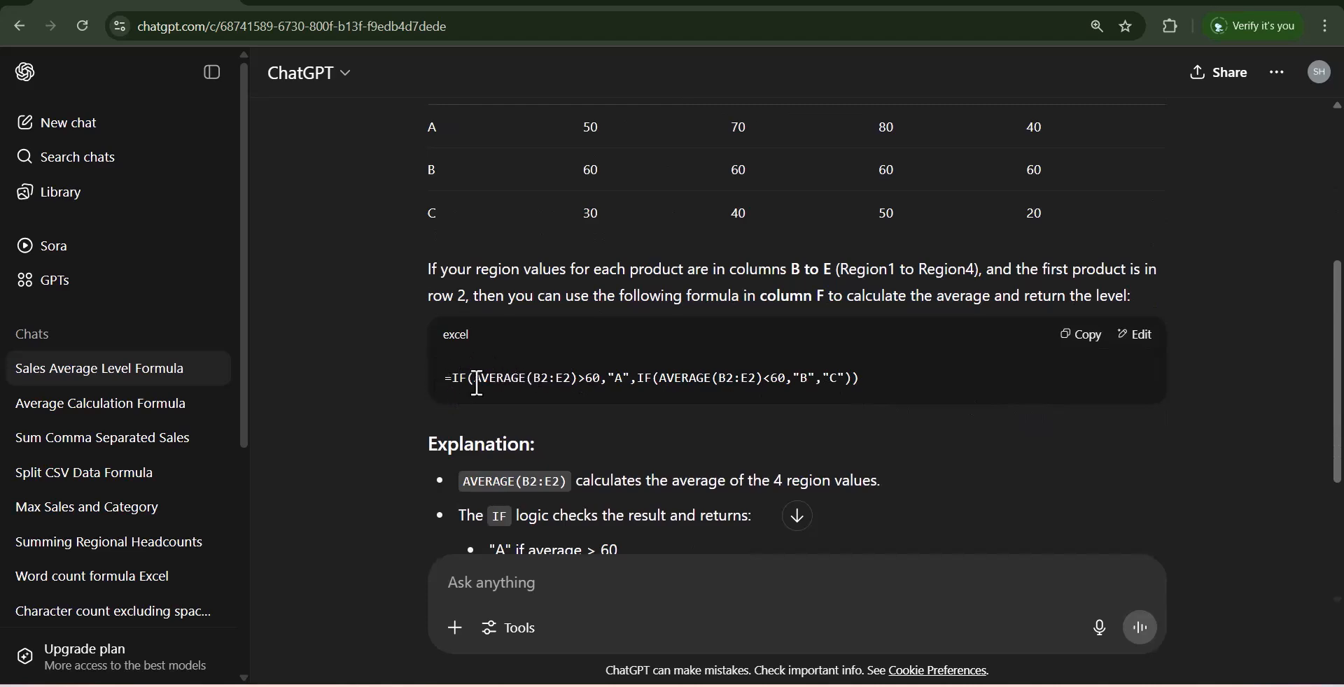
Step: Review the explanation of the nested IF average formula in ChatGPT's answer and copy that formula
scroll(809, 394, "down", 2)
scroll(808, 392, "down", 3)
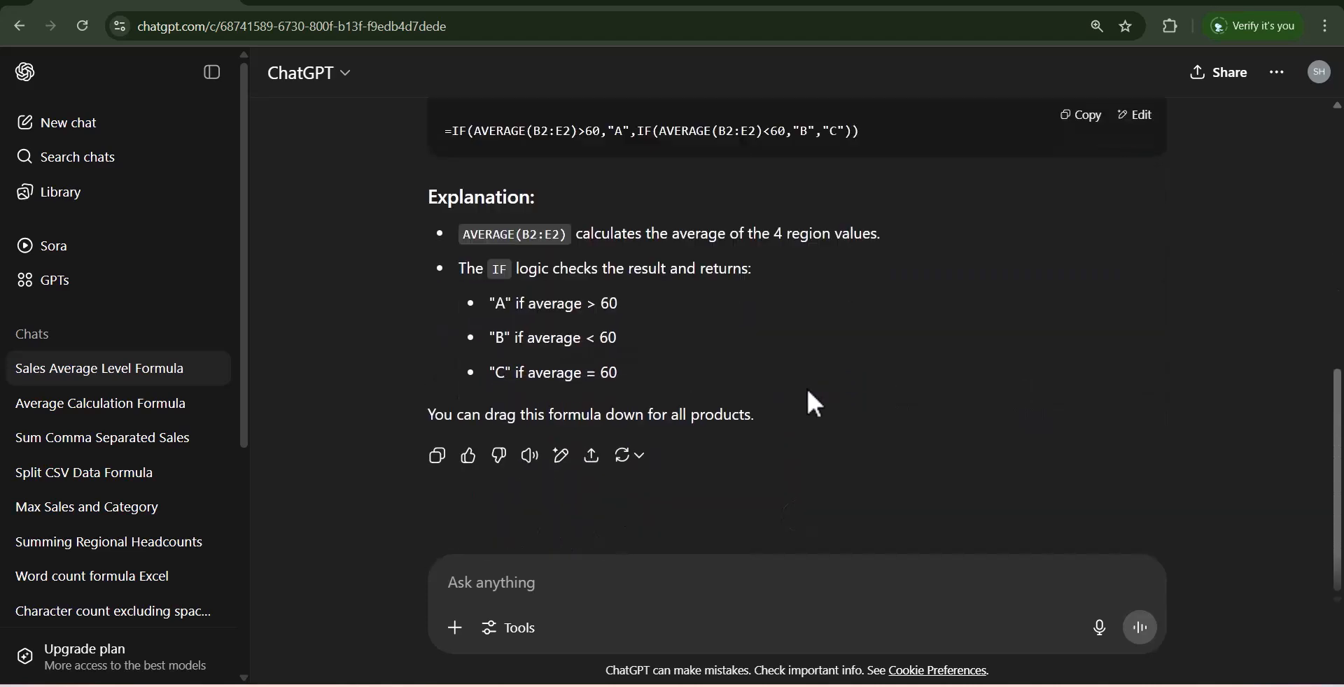
scroll(809, 392, "up", 5)
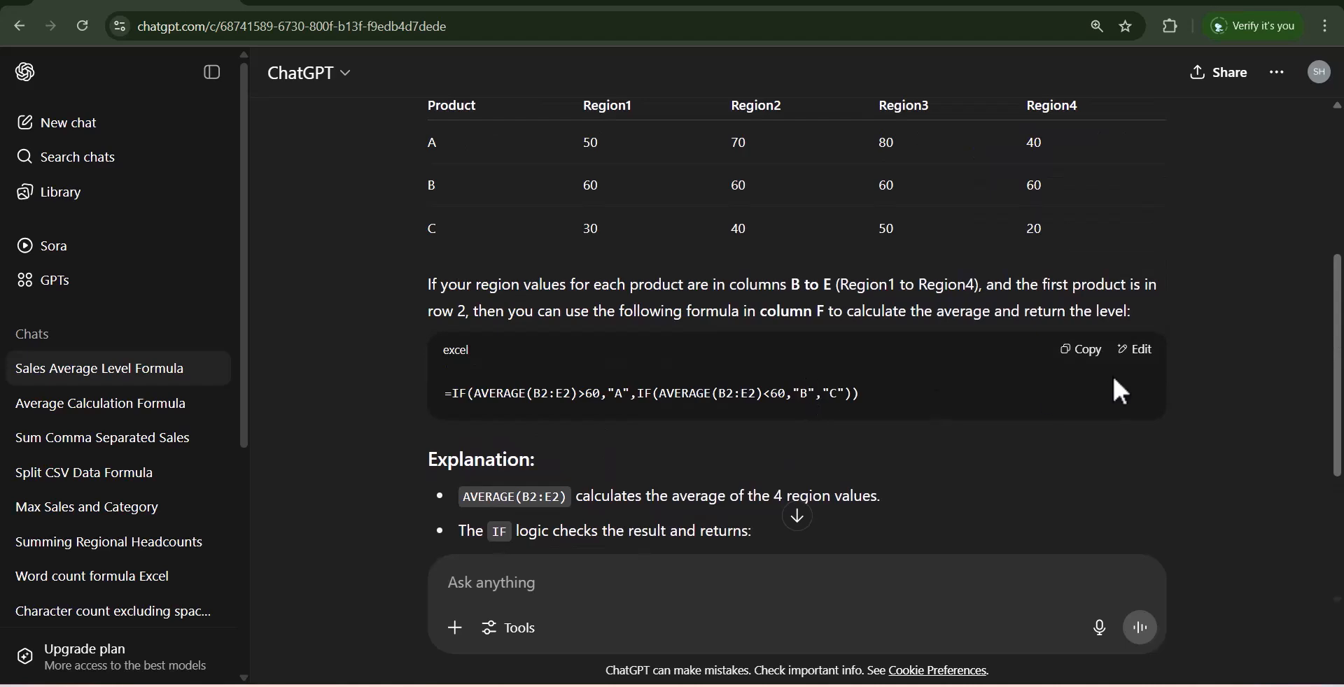
left_click(1084, 355)
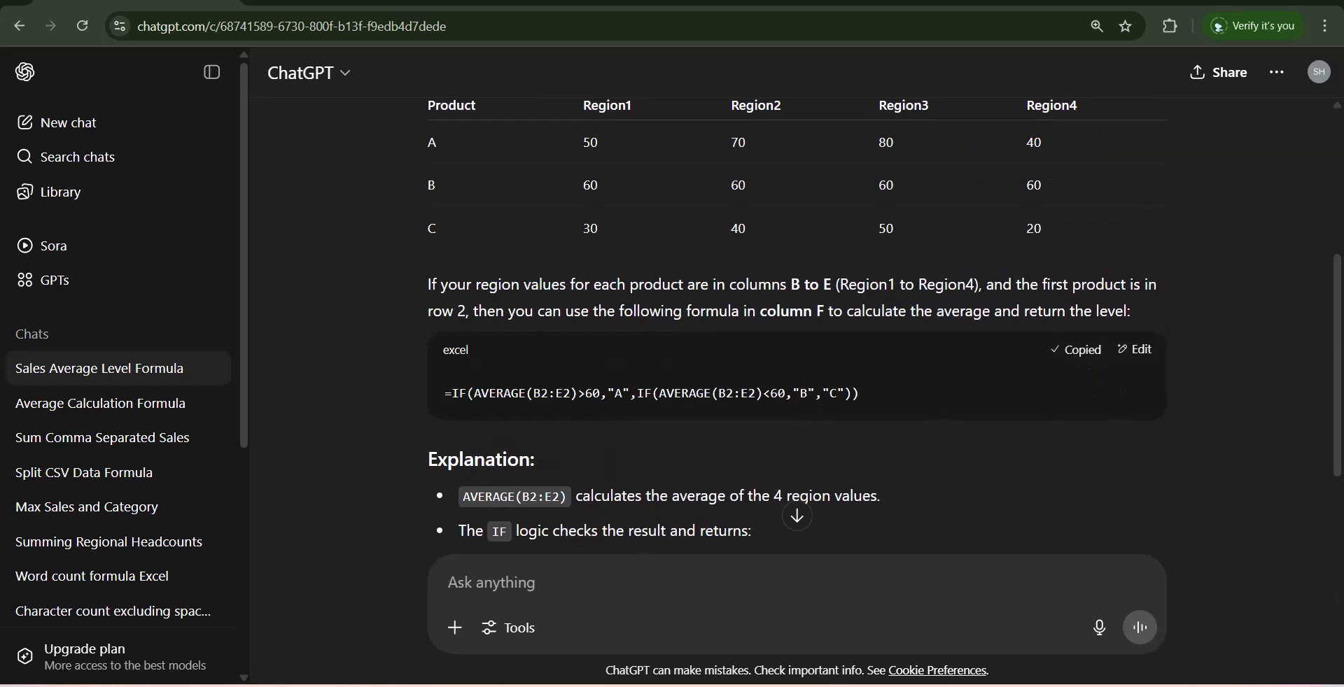
Step: Switch to Excel, paste the copied formula into cell F2 and fill it down to F6
key("alt+Tab")
left_click(358, 225)
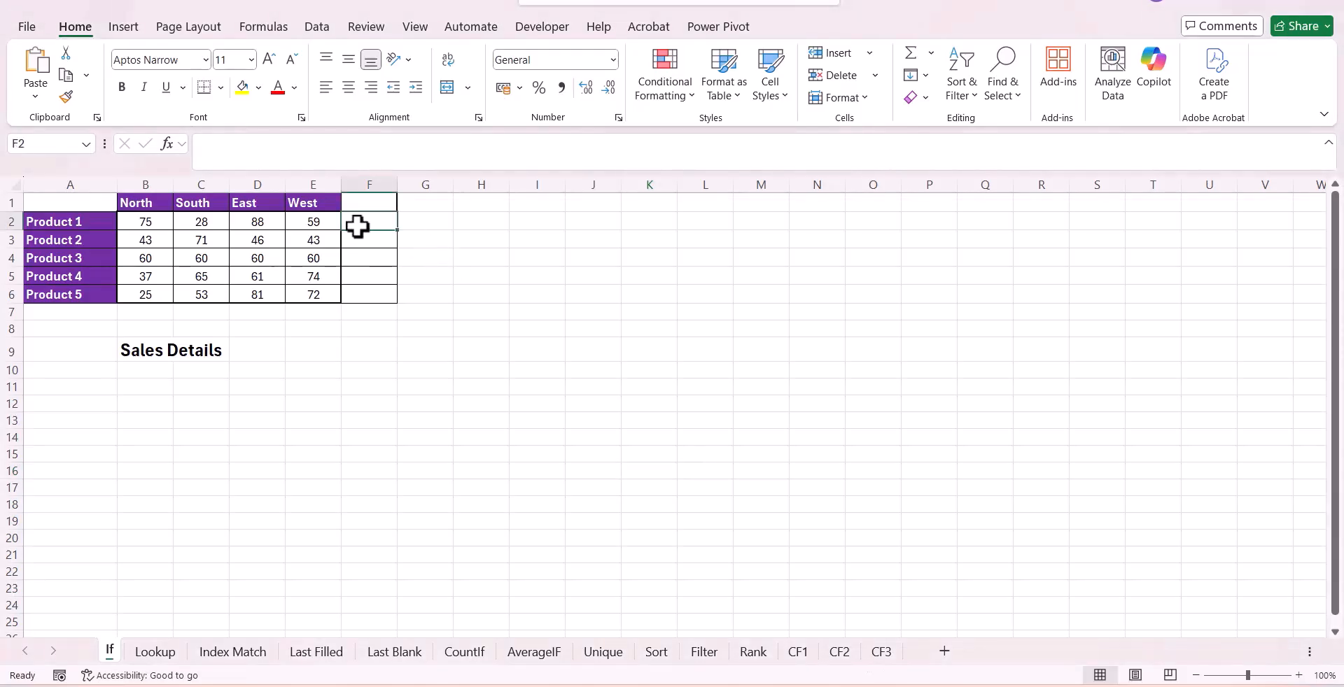
key("ctrl+v")
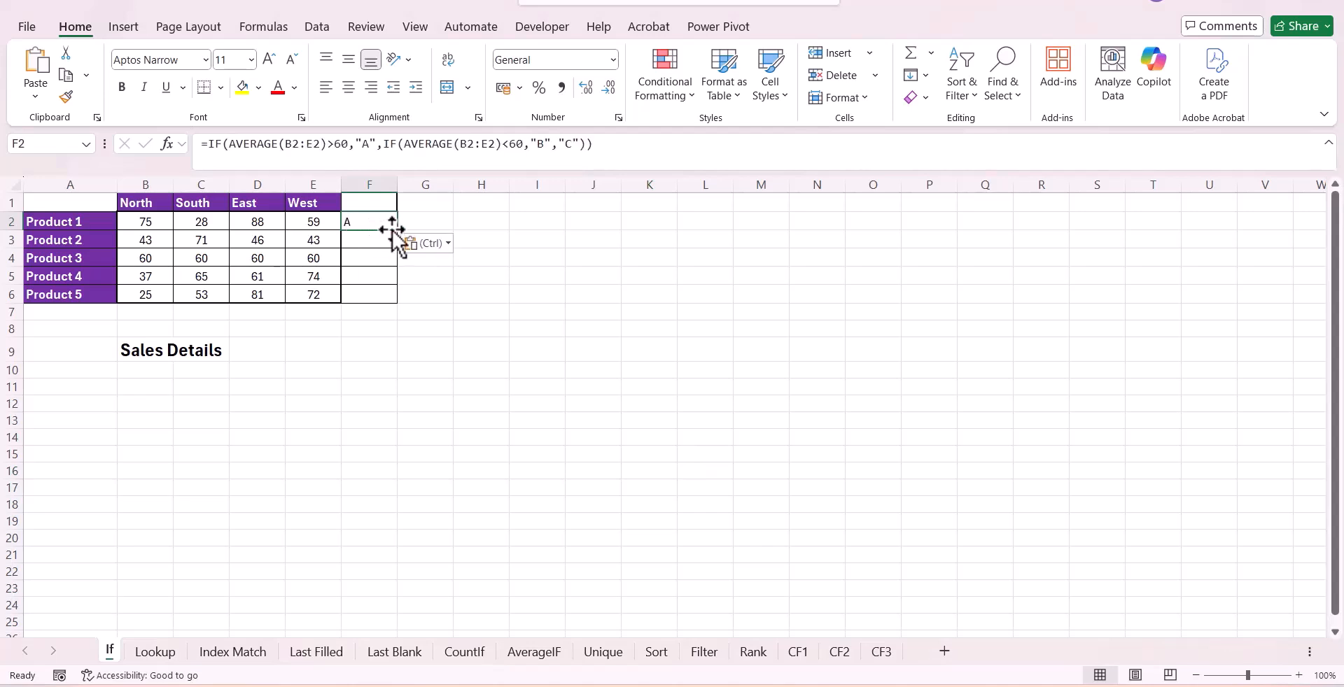
left_click_drag(395, 231, 404, 299)
left_click(525, 313)
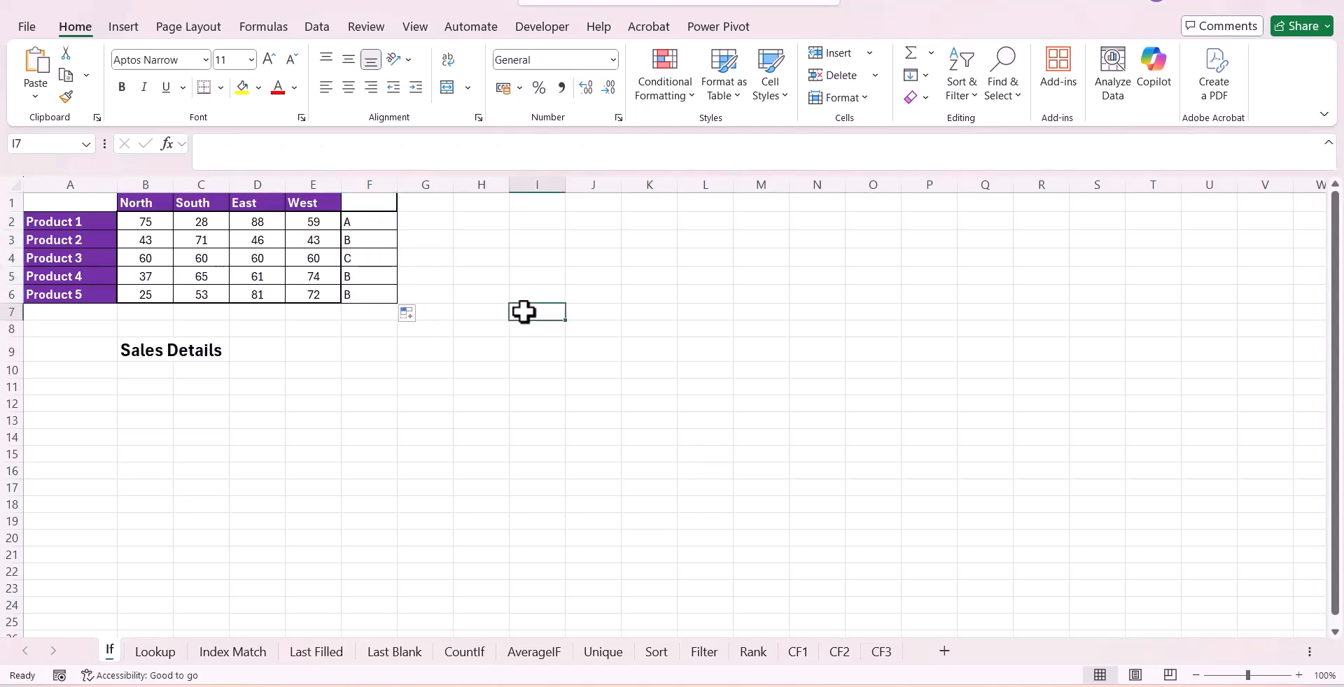
left_click_drag(371, 210, 371, 294)
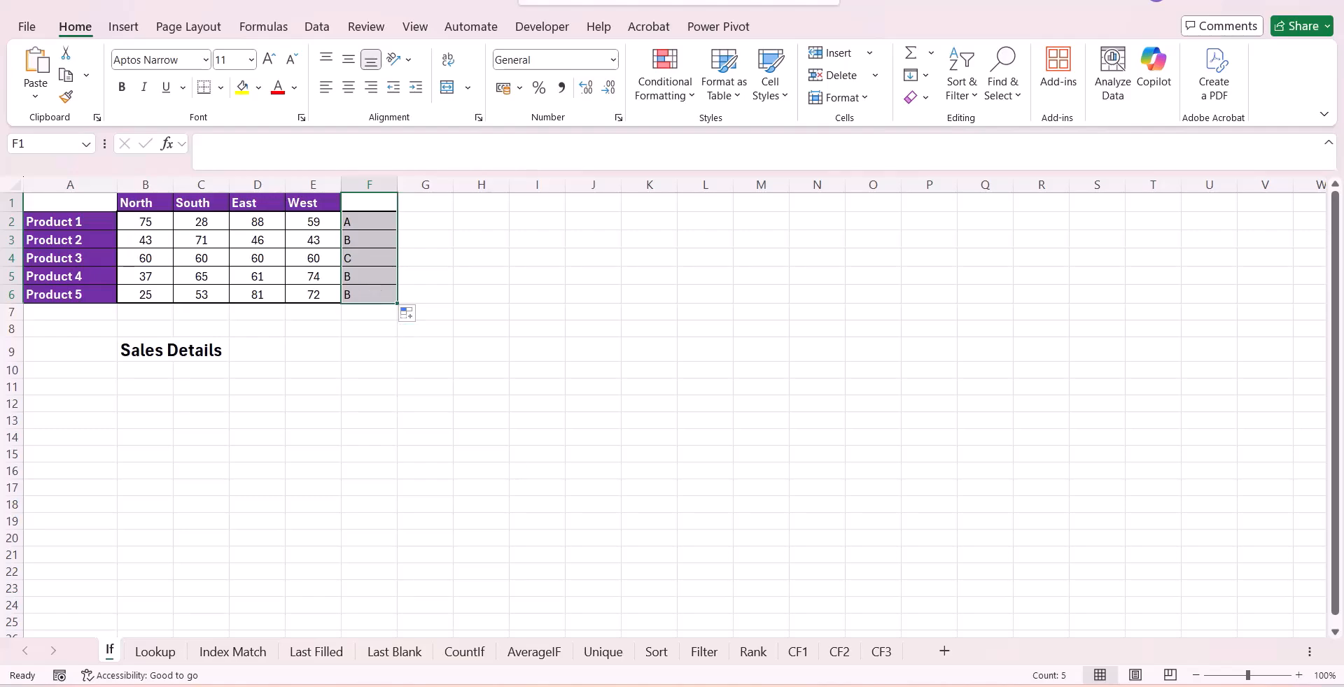
Step: Switch back to ChatGPT and send the follow-up "Instead of A B C I want Level A , Level B , Level C"
key("alt+Tab")
left_click(681, 594)
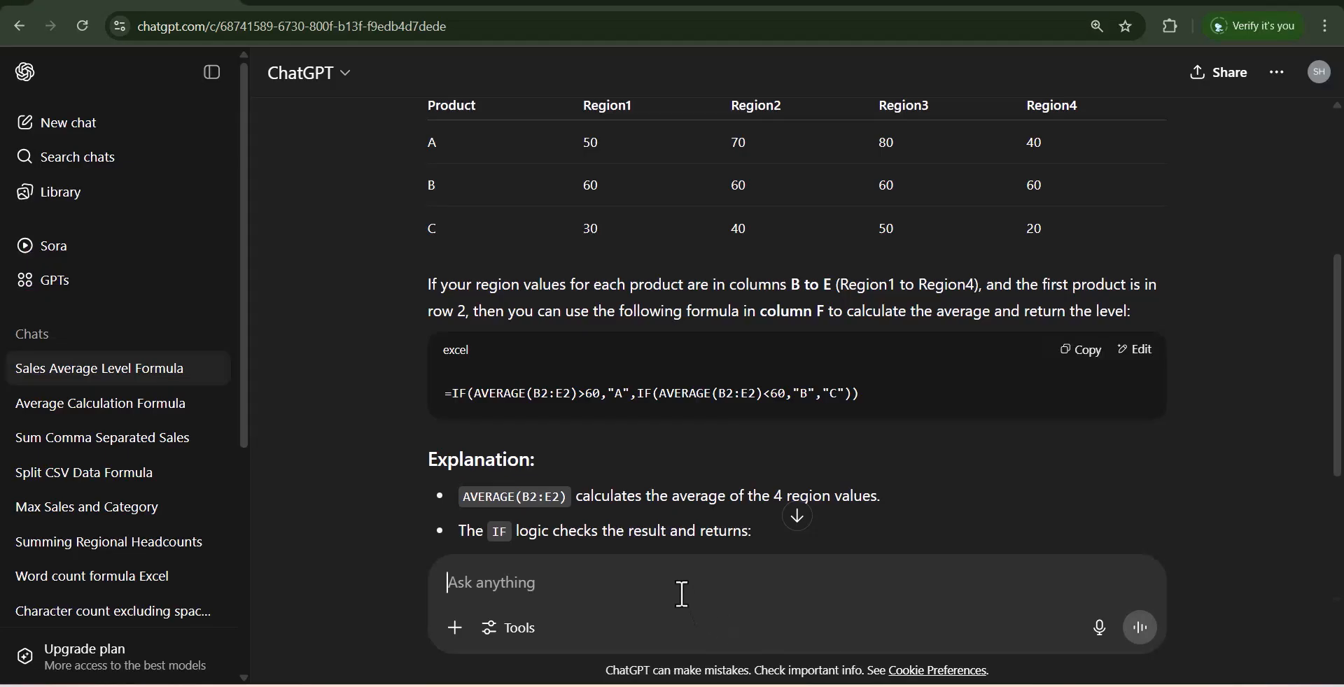
type("Insraed")
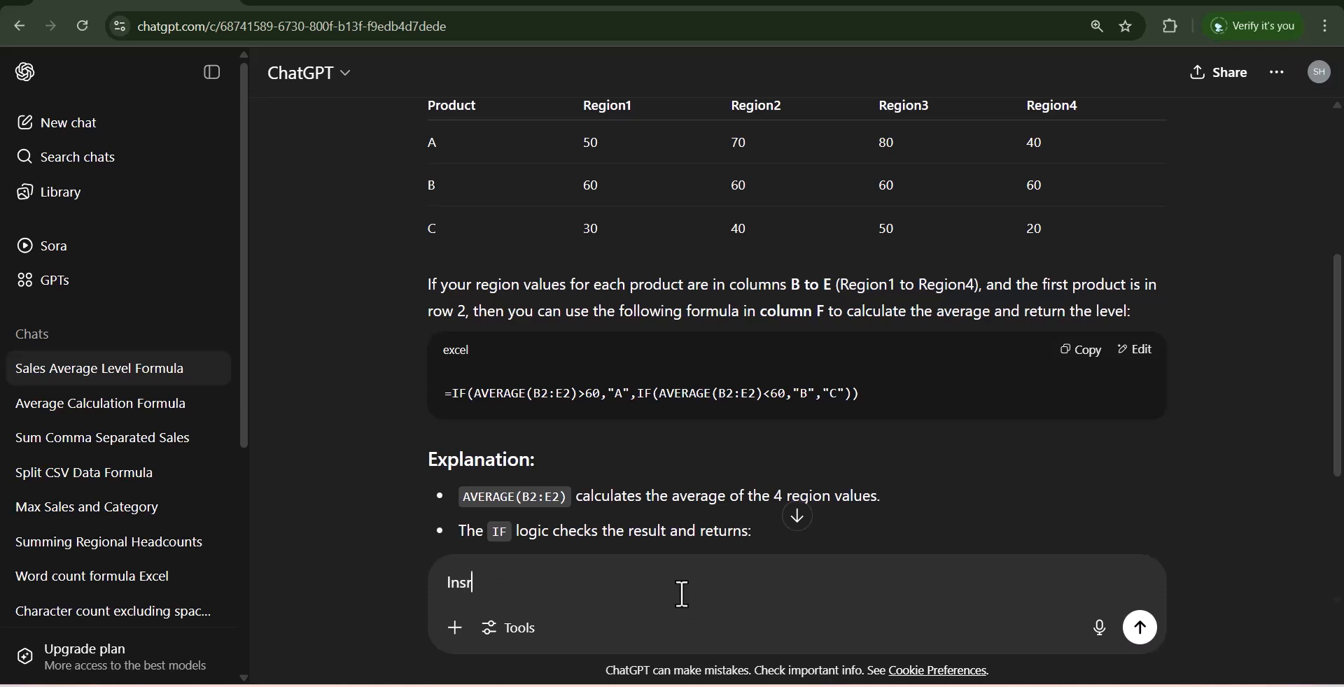
key("BackSpace")
key("BackSpace")
key("BackSpace")
type("tead of A B C I wan")
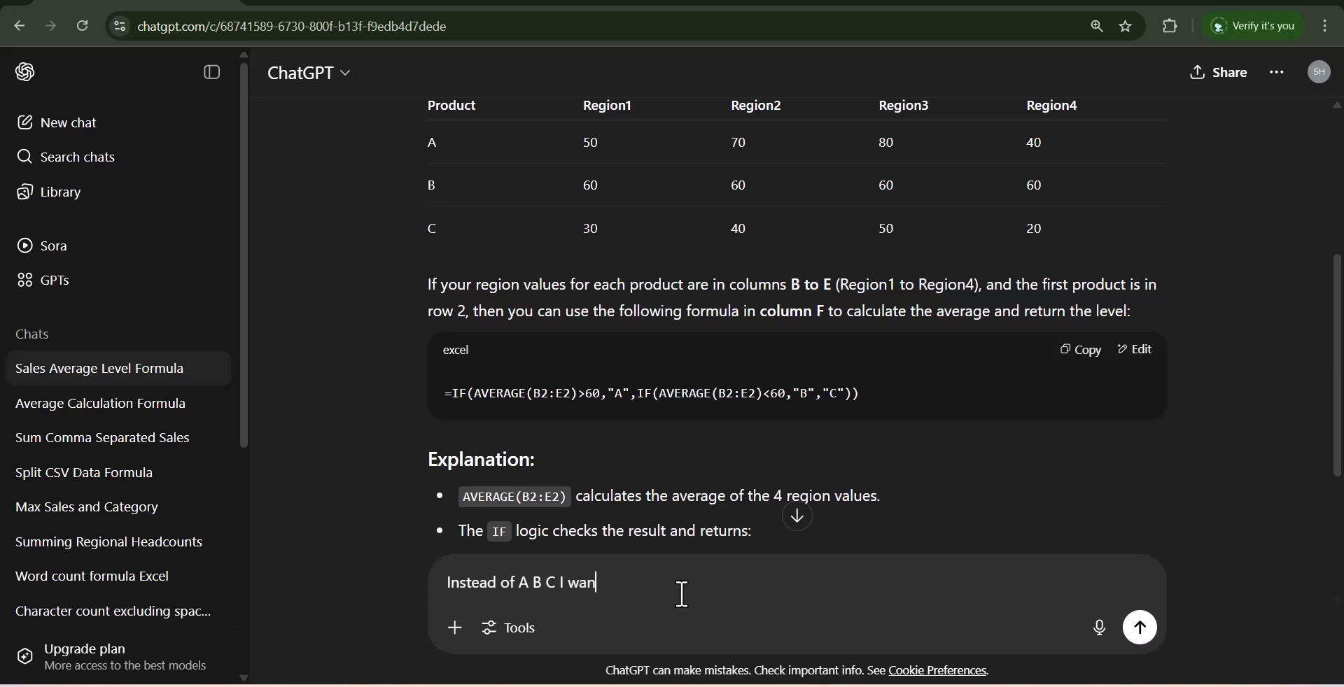
type("t Level A , Level B , Level C")
key("Return")
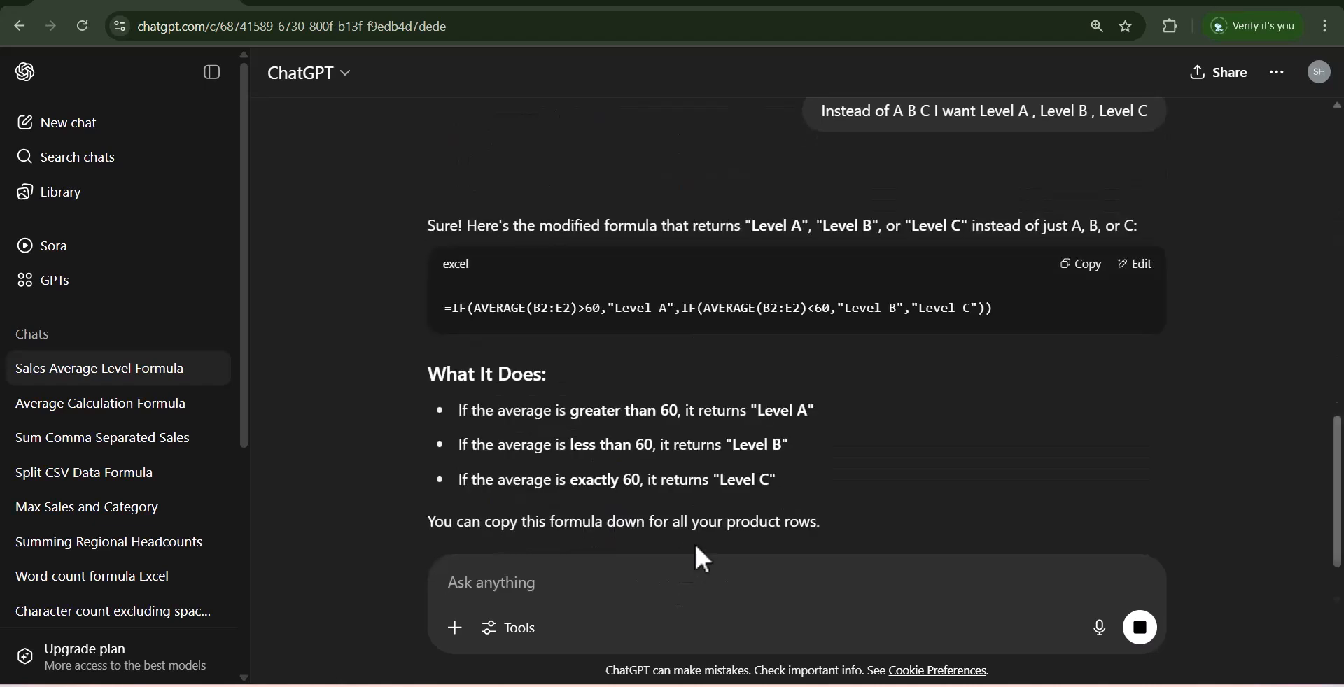
Step: Copy the revised Level A/B/C formula into cell G2 of the Excel sheet and fill it down to G6
left_click(1085, 271)
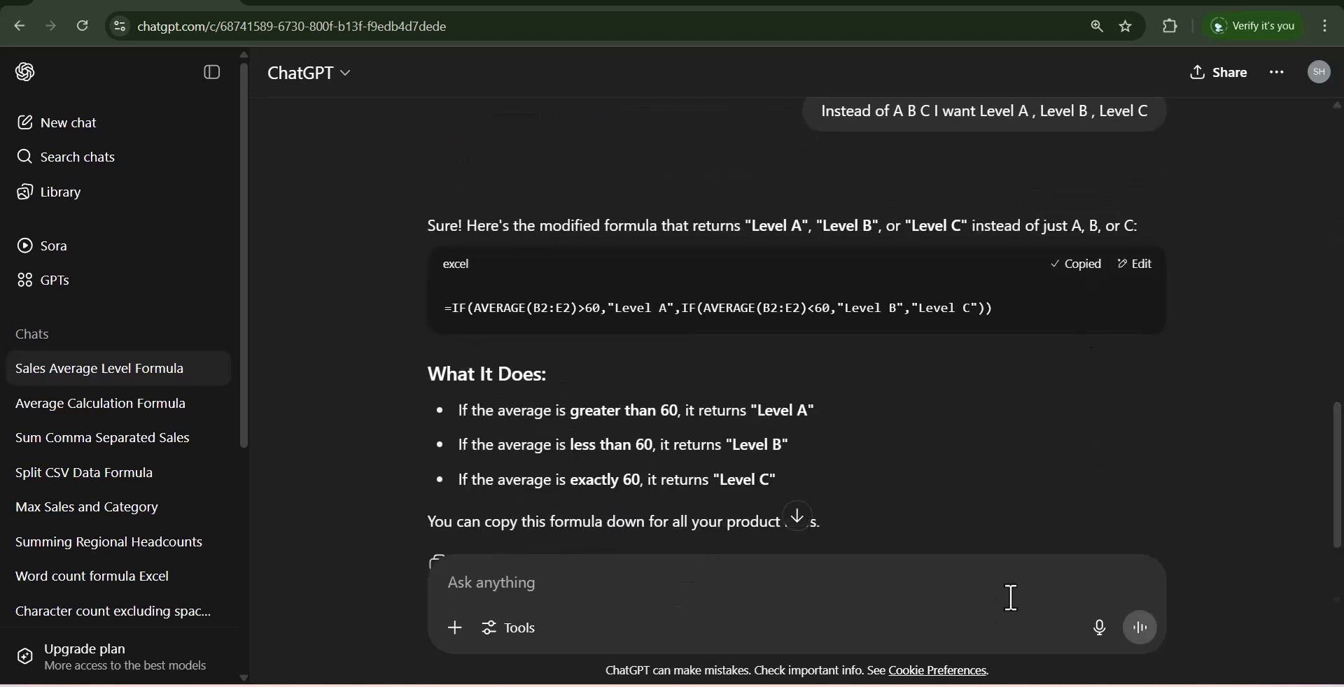
key("alt+Tab")
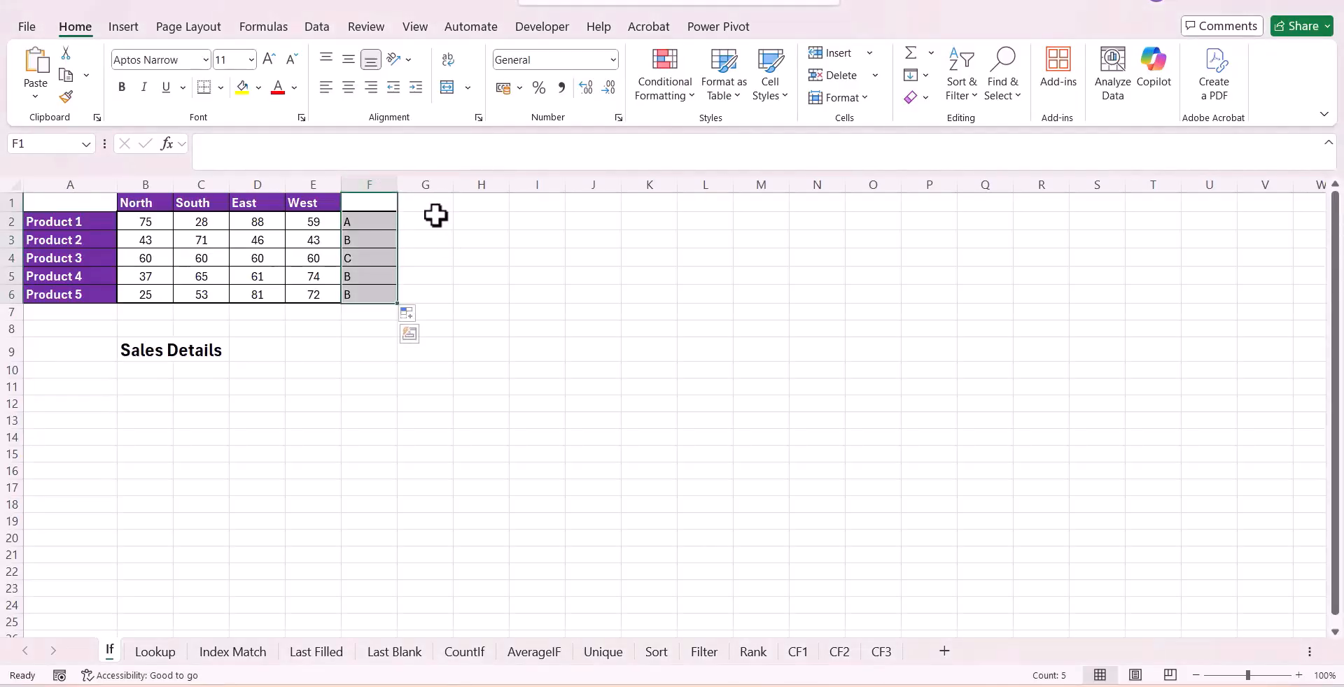
left_click(434, 221)
key("ctrl+v")
left_click_drag(452, 230, 464, 303)
left_click(569, 254)
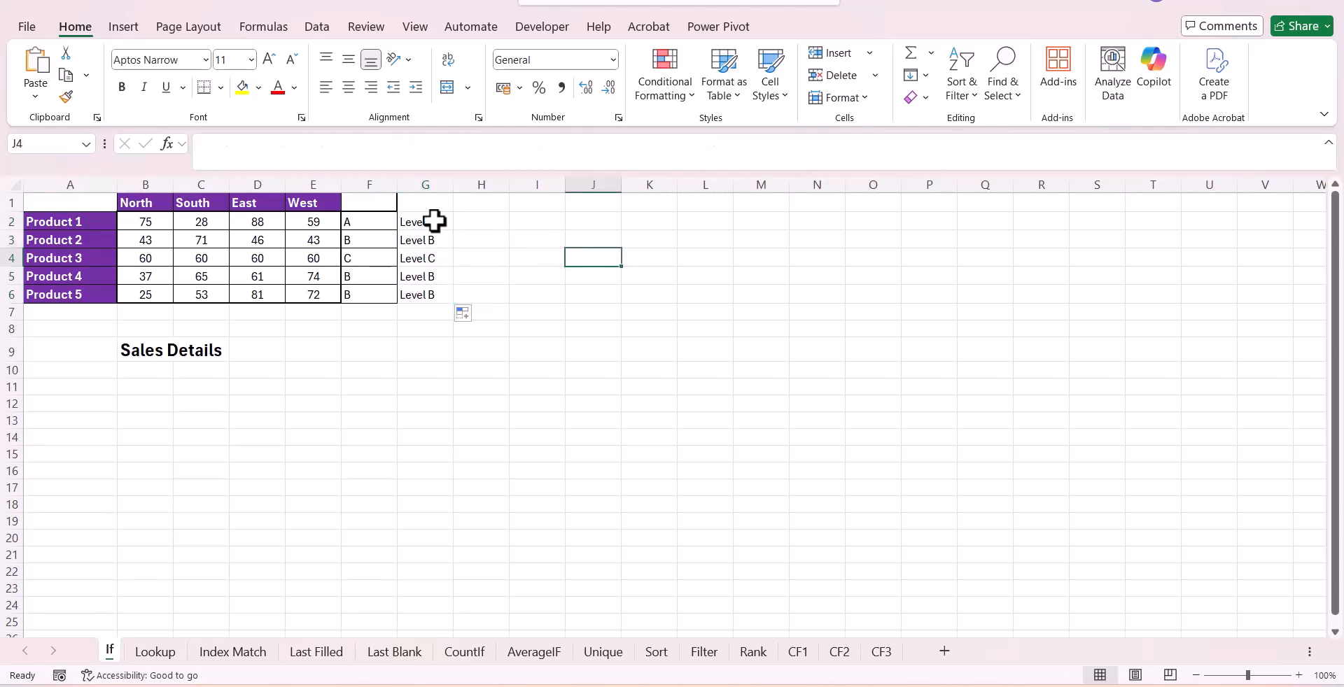
Step: Check the averages of the regional sales in B2:E2 and B3:E3 against their assigned levels
left_click_drag(129, 222, 295, 221)
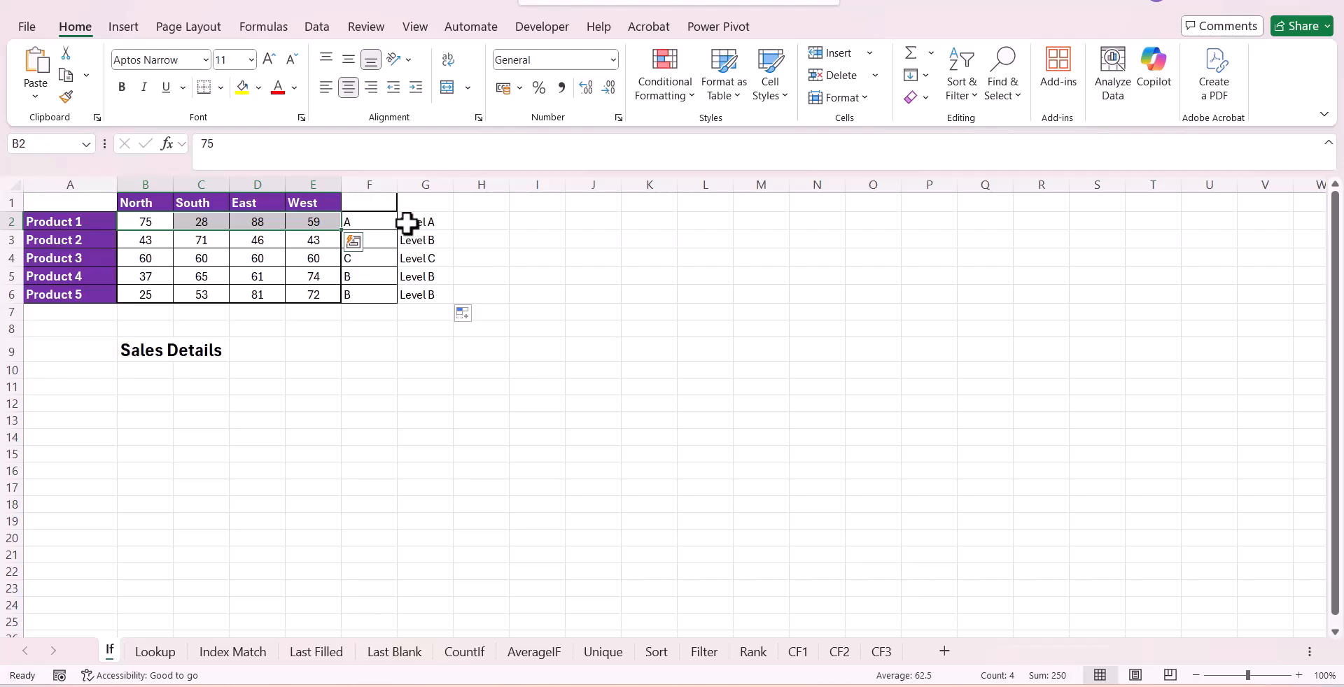
left_click_drag(151, 239, 293, 239)
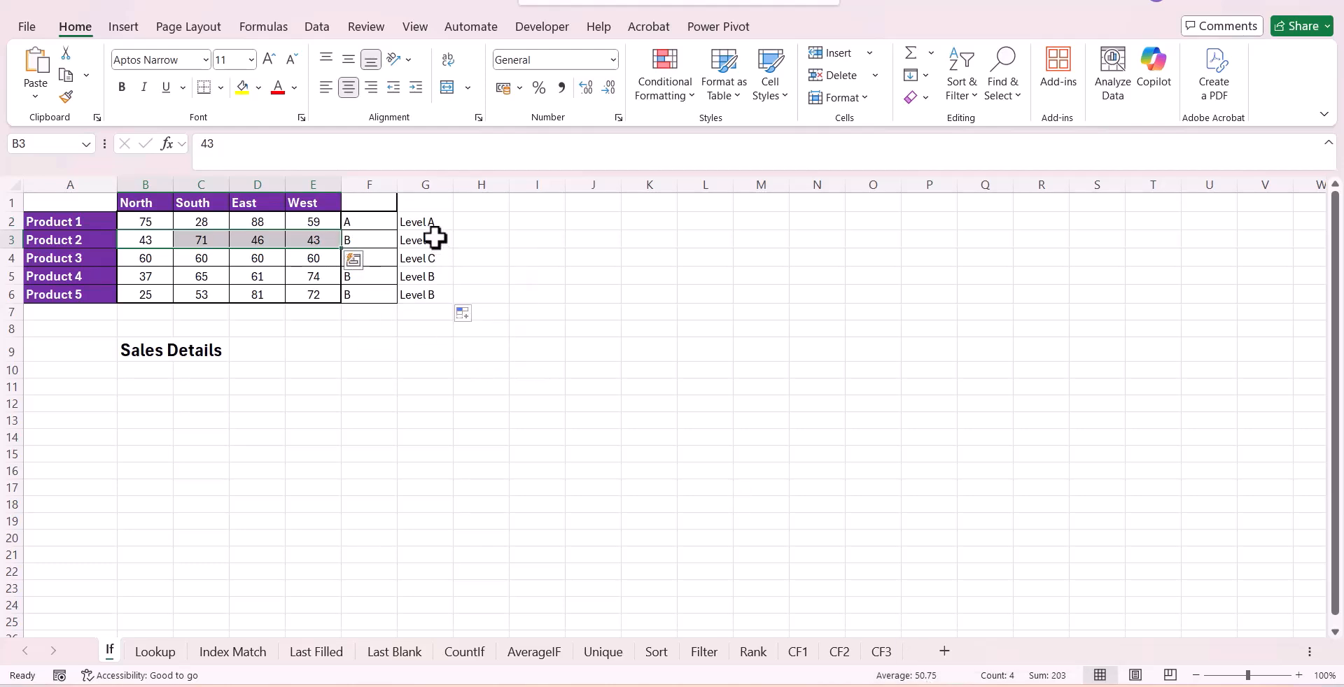
left_click(486, 242)
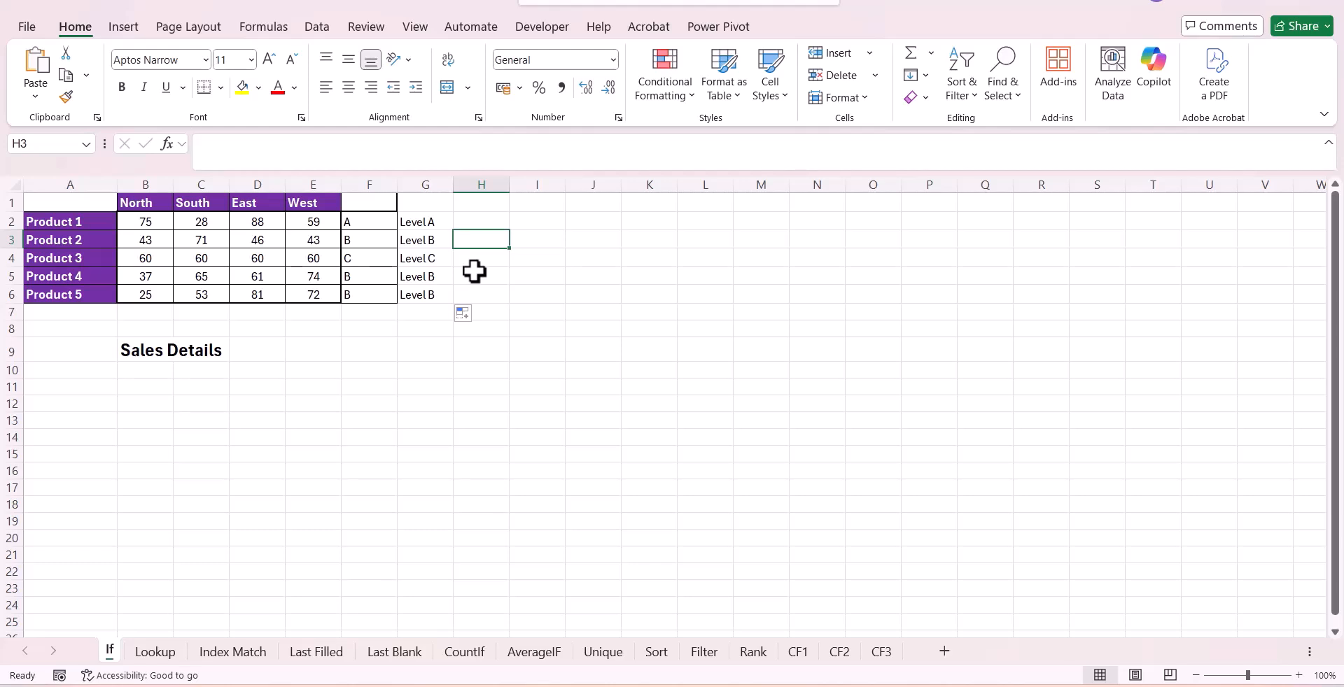
Step: Go to the Lookup sheet and choose Australia as the region in cell F2
key("ctrl+Page_Down")
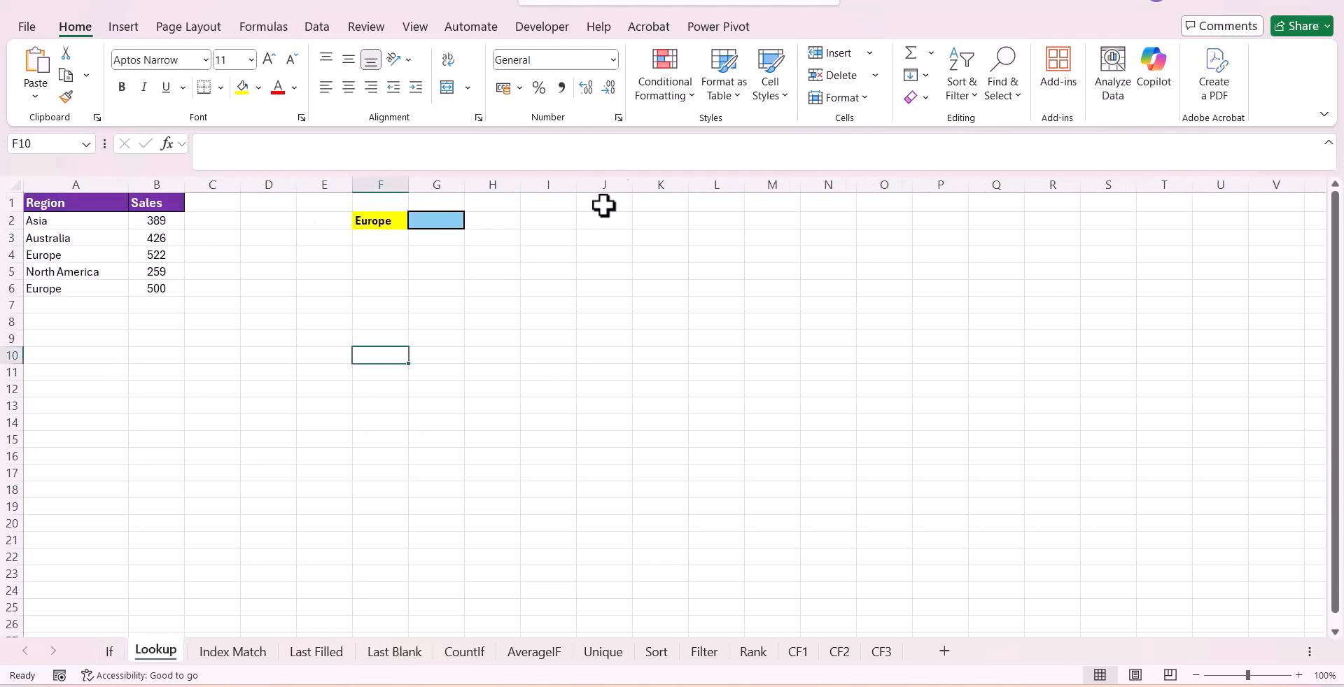
left_click(366, 223)
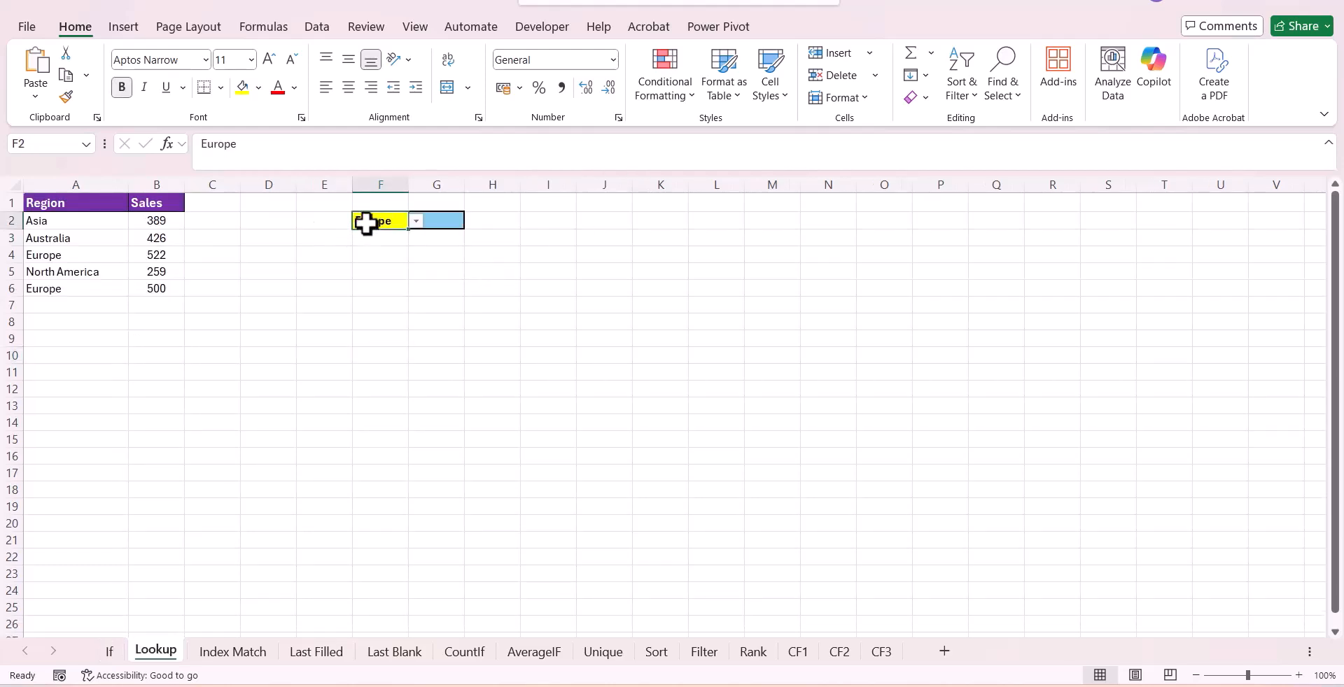
left_click(415, 222)
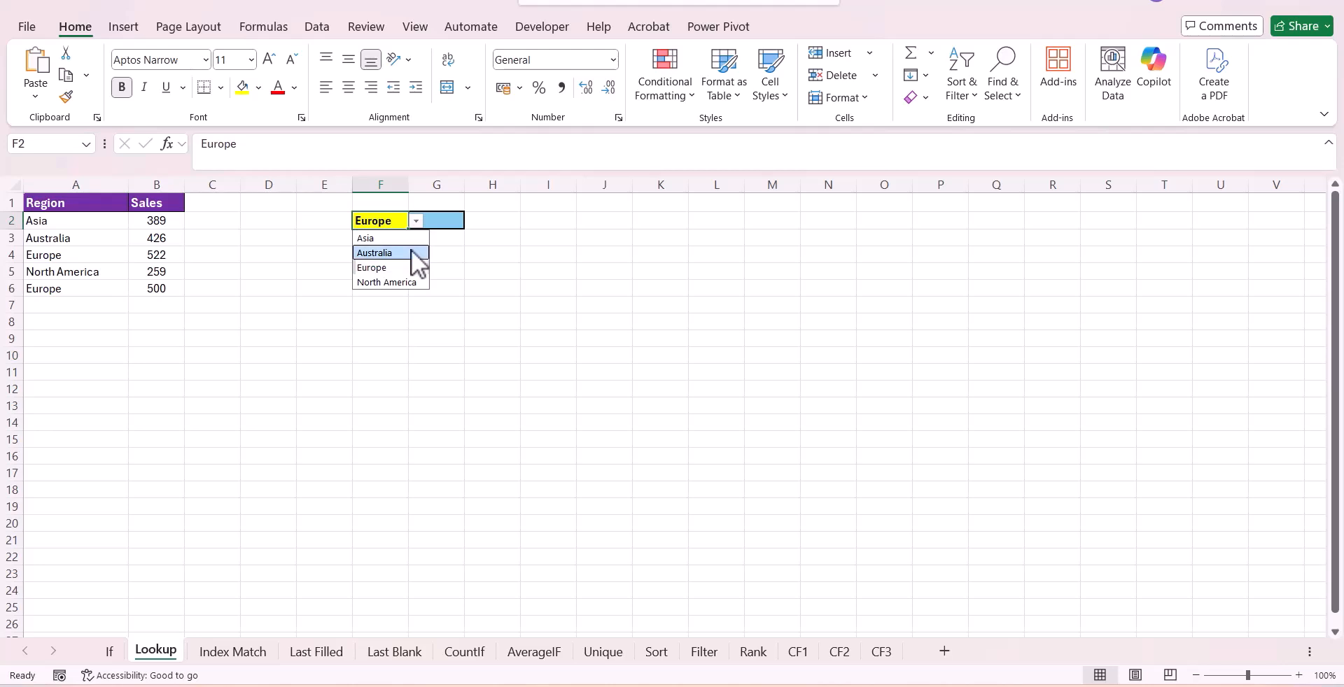
left_click(410, 253)
left_click(450, 217)
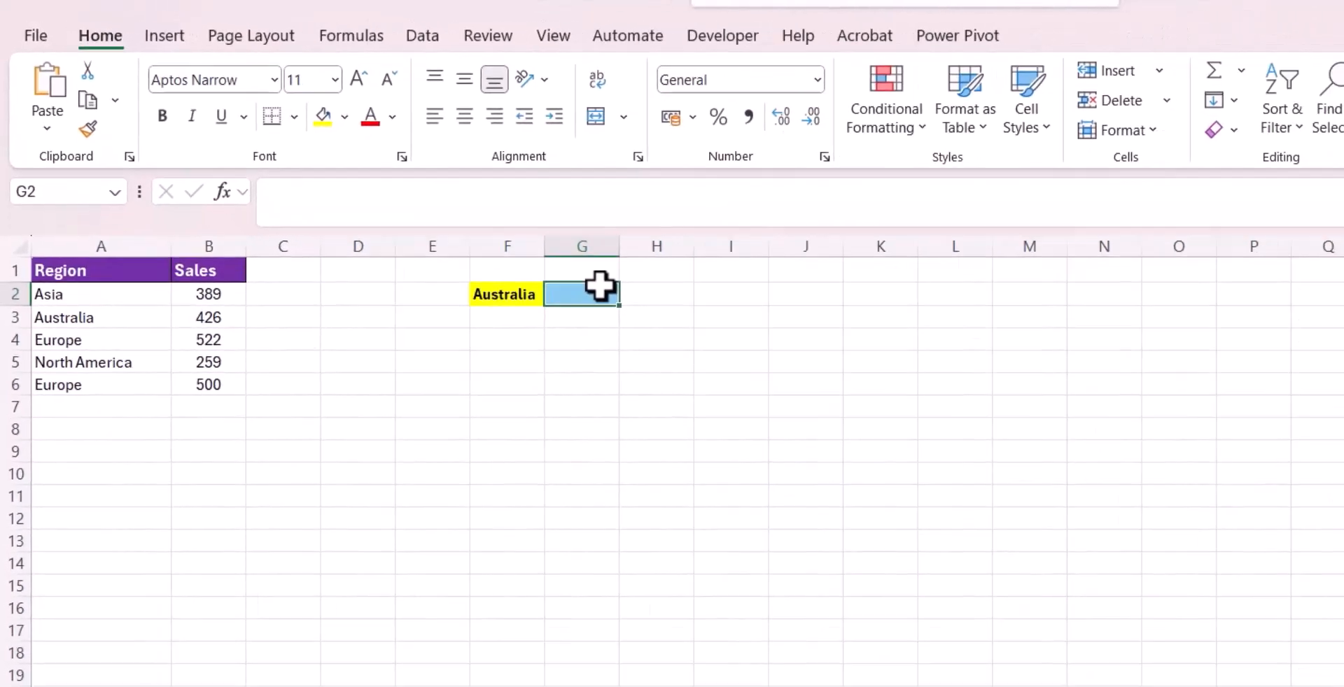
Step: Switch to ChatGPT and request a formula that shows sales in G2 for the region in E2, with regions in column A and sales in column B
key("alt+Tab")
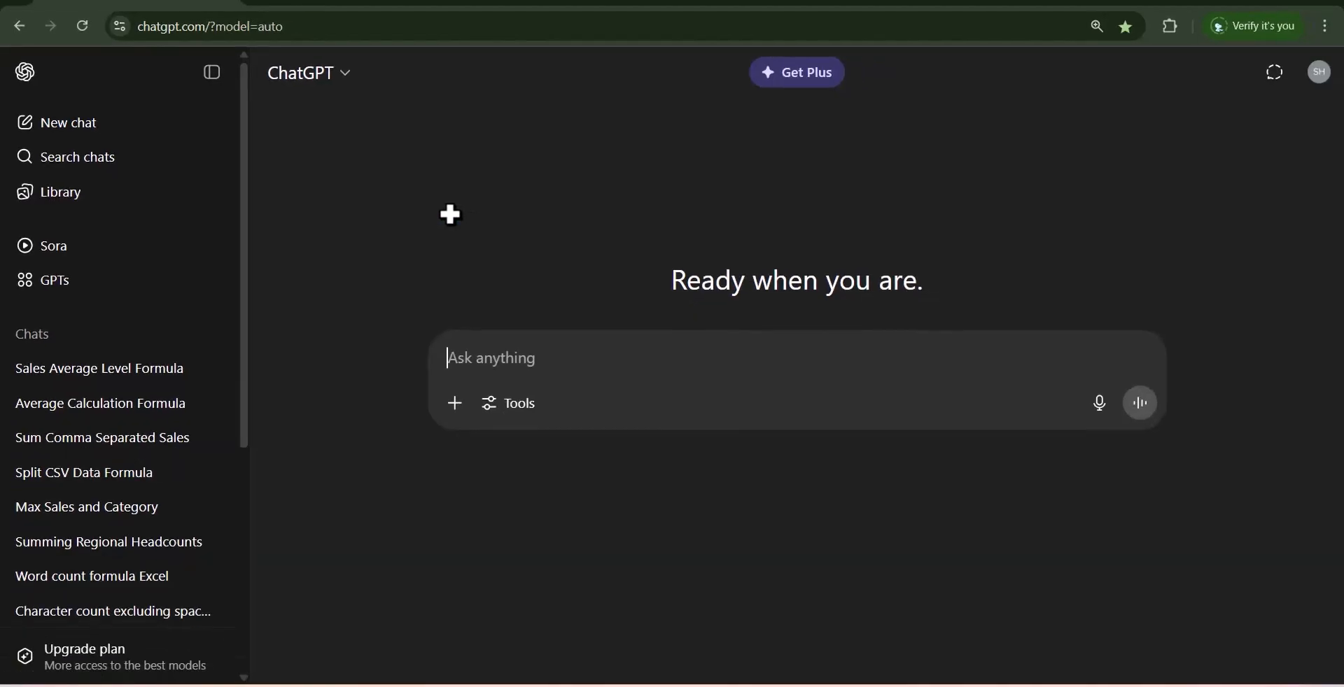
key("ctrl+v")
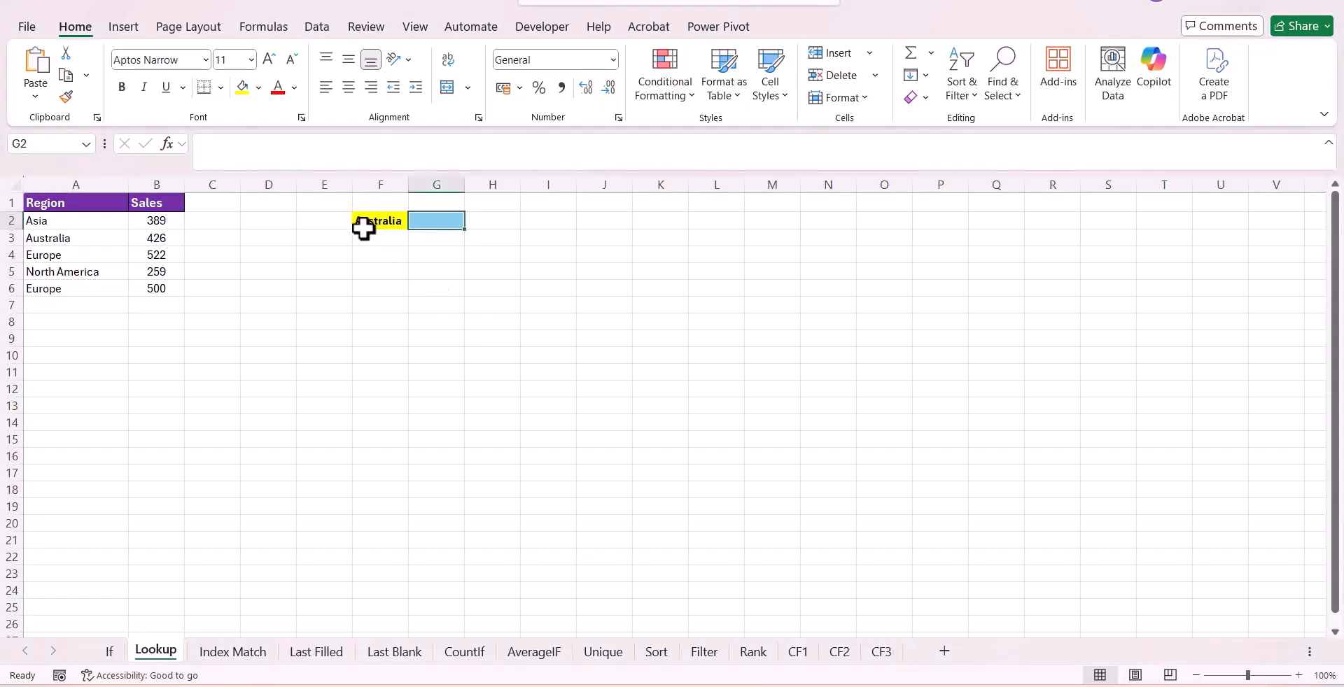
left_click(362, 225)
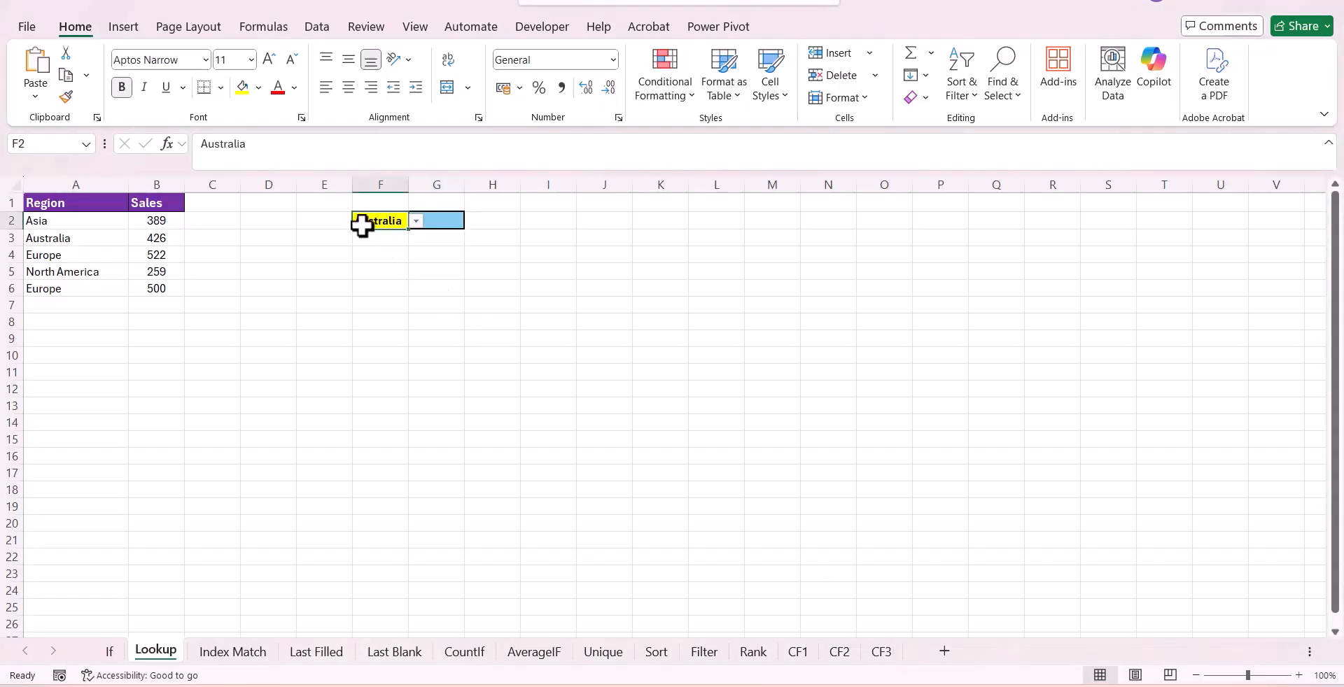
left_click(422, 222)
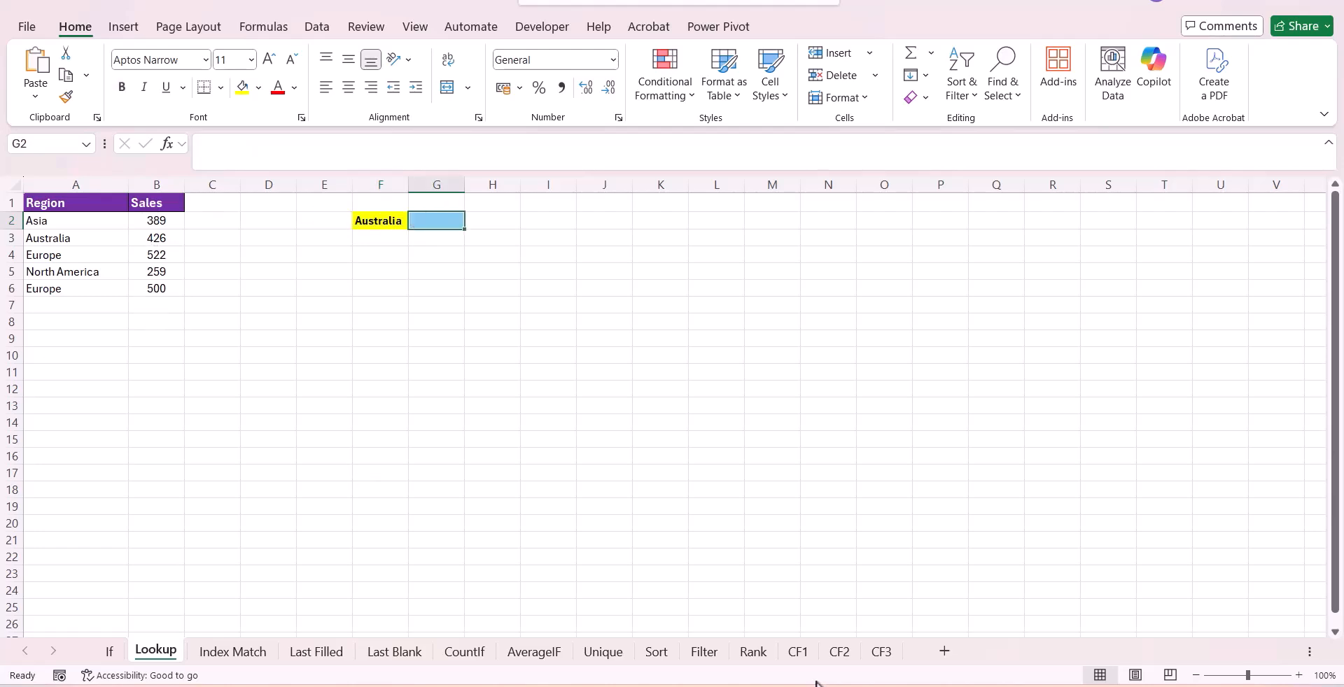
key("alt+Tab")
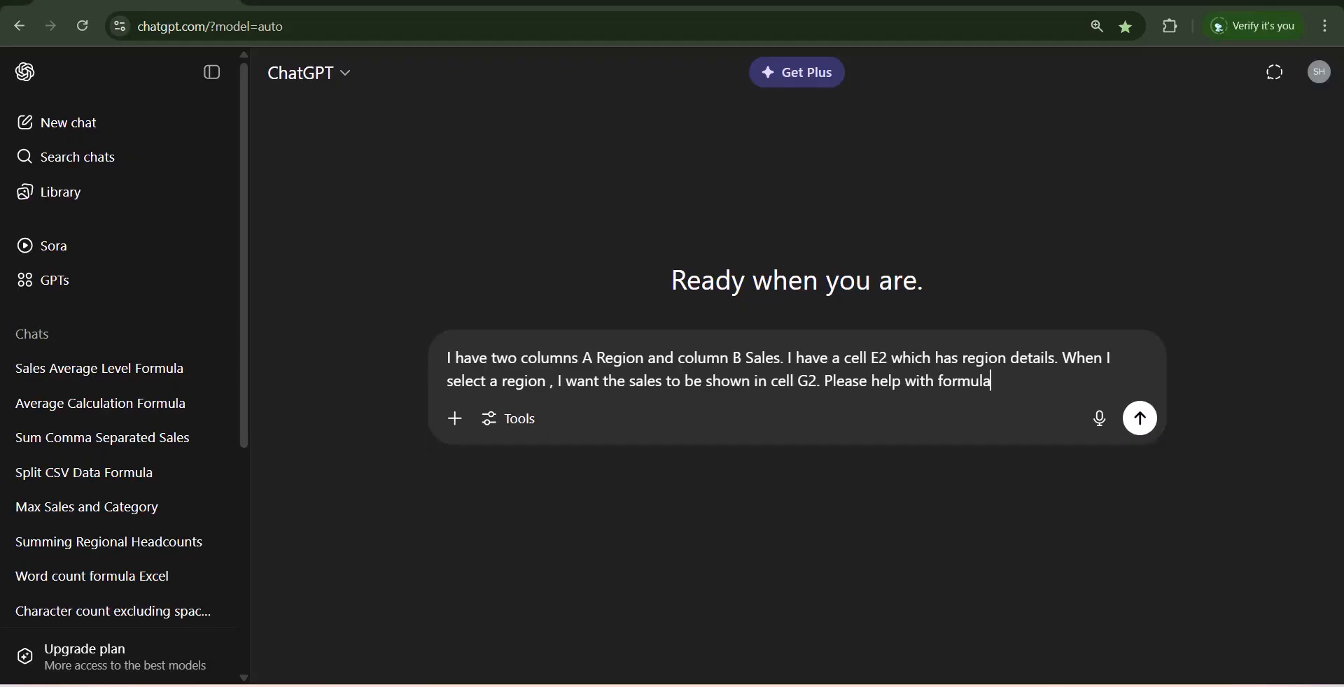
left_click(1140, 418)
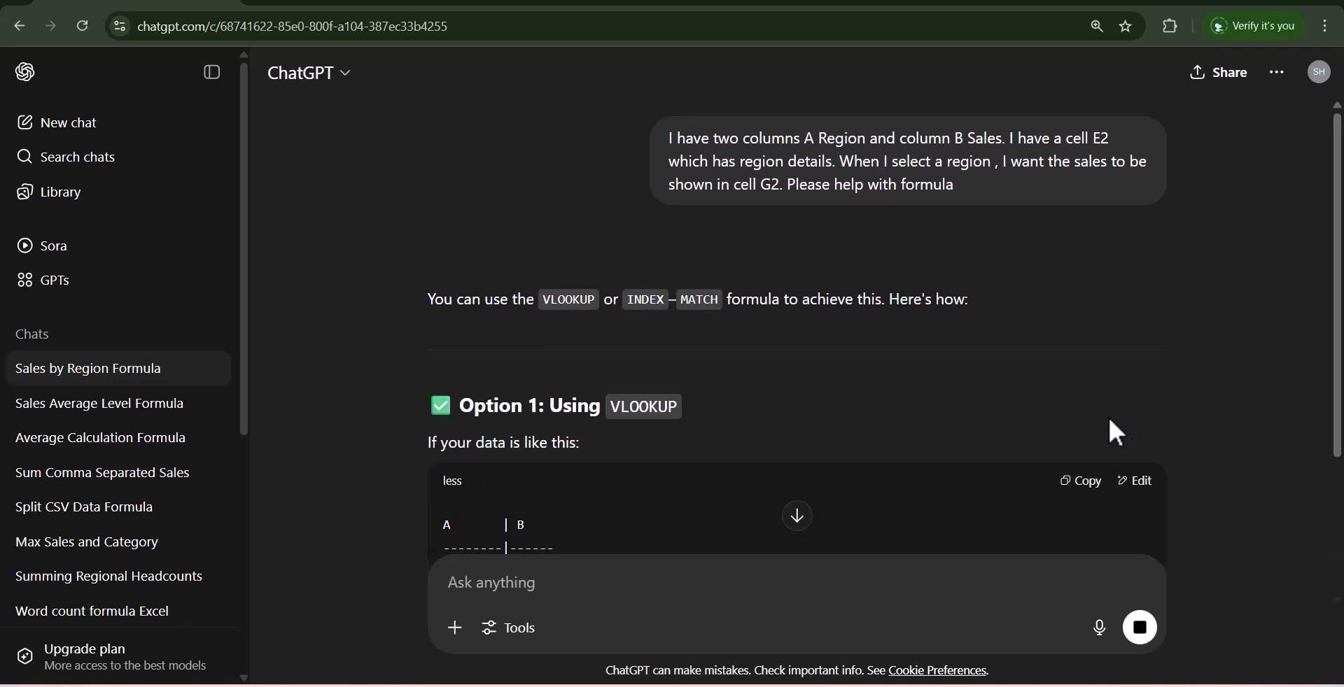
Step: Find the VLOOKUP option in ChatGPT's answer and copy the formula =VLOOKUP(E2, A:B, 2, FALSE)
scroll(1106, 432, "down", 3)
scroll(1072, 408, "down", 1)
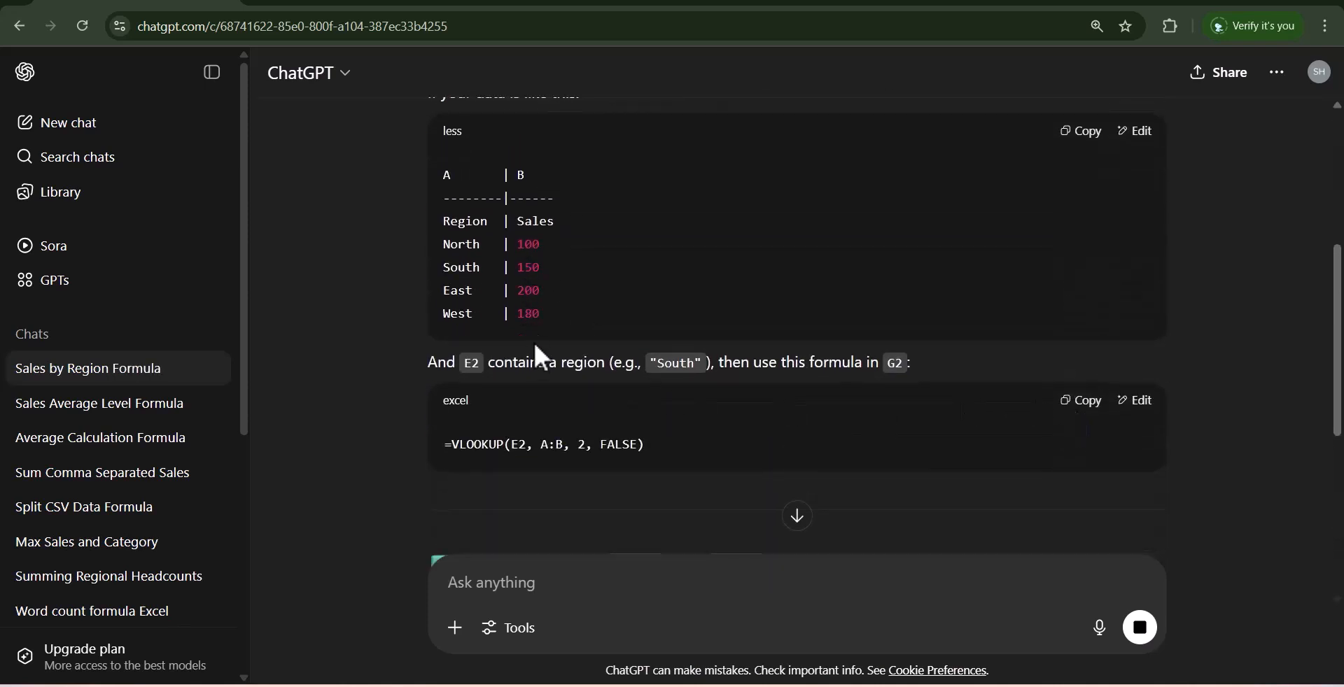
key("alt+Tab")
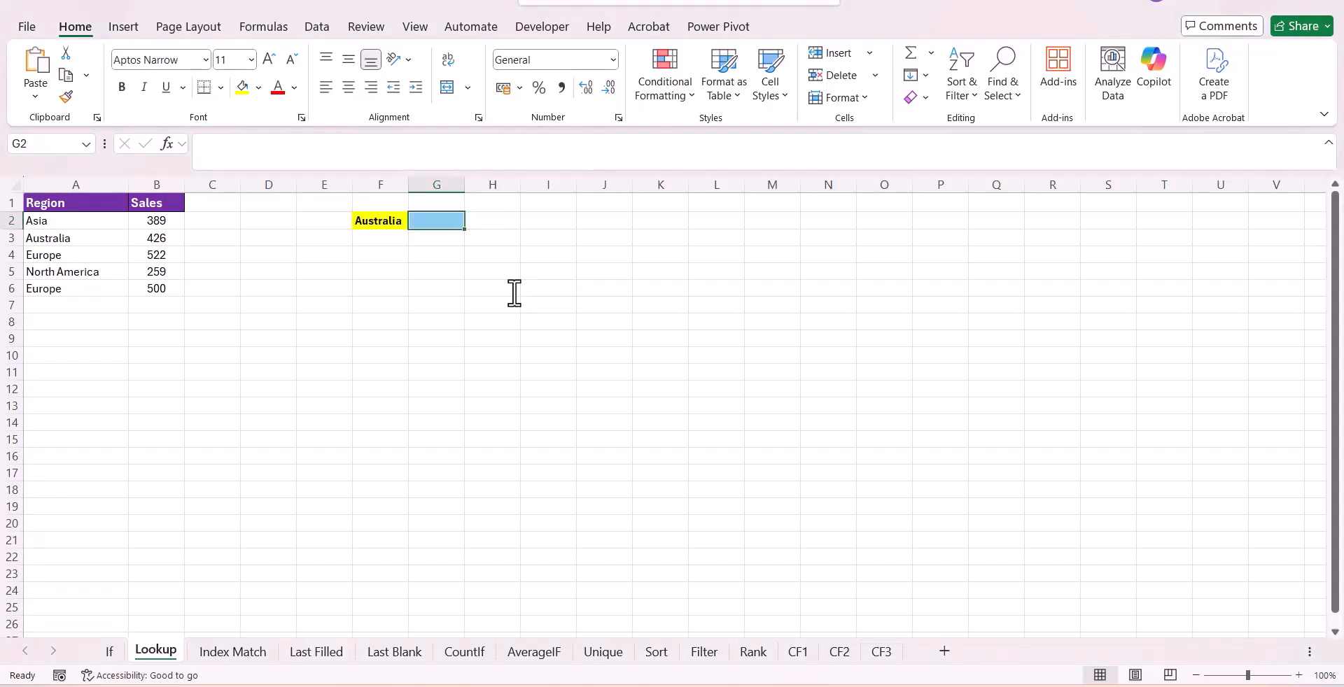
key("alt+Tab")
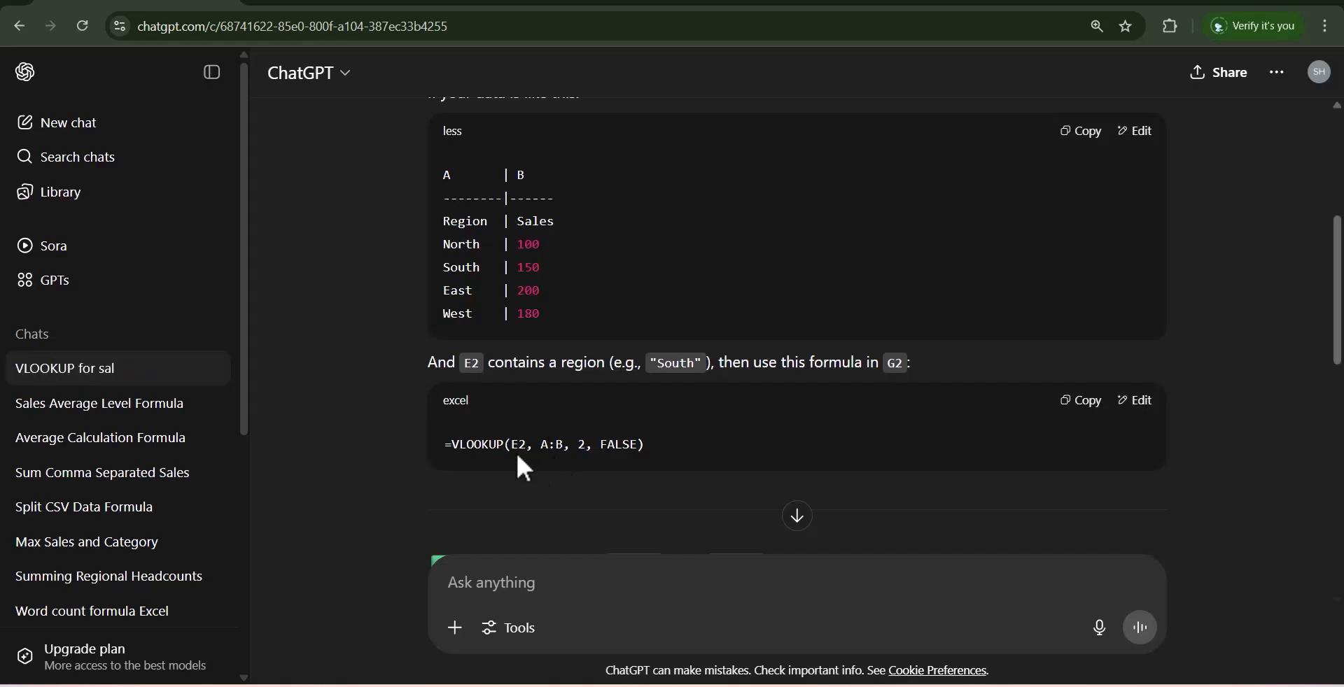
left_click(1078, 402)
Step: Paste the VLOOKUP formula into cell G2 in Excel and change its lookup value to F2
key("alt+Tab")
key("ctrl+v")
left_click(270, 143)
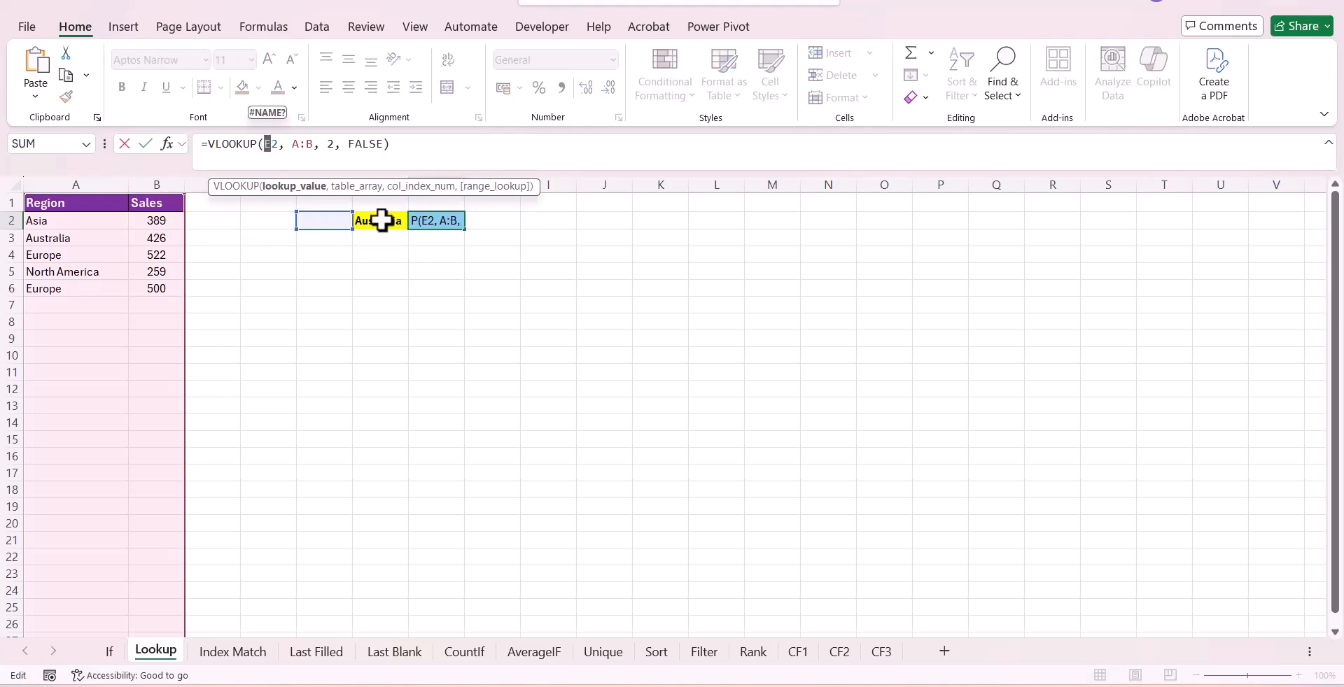
type("F")
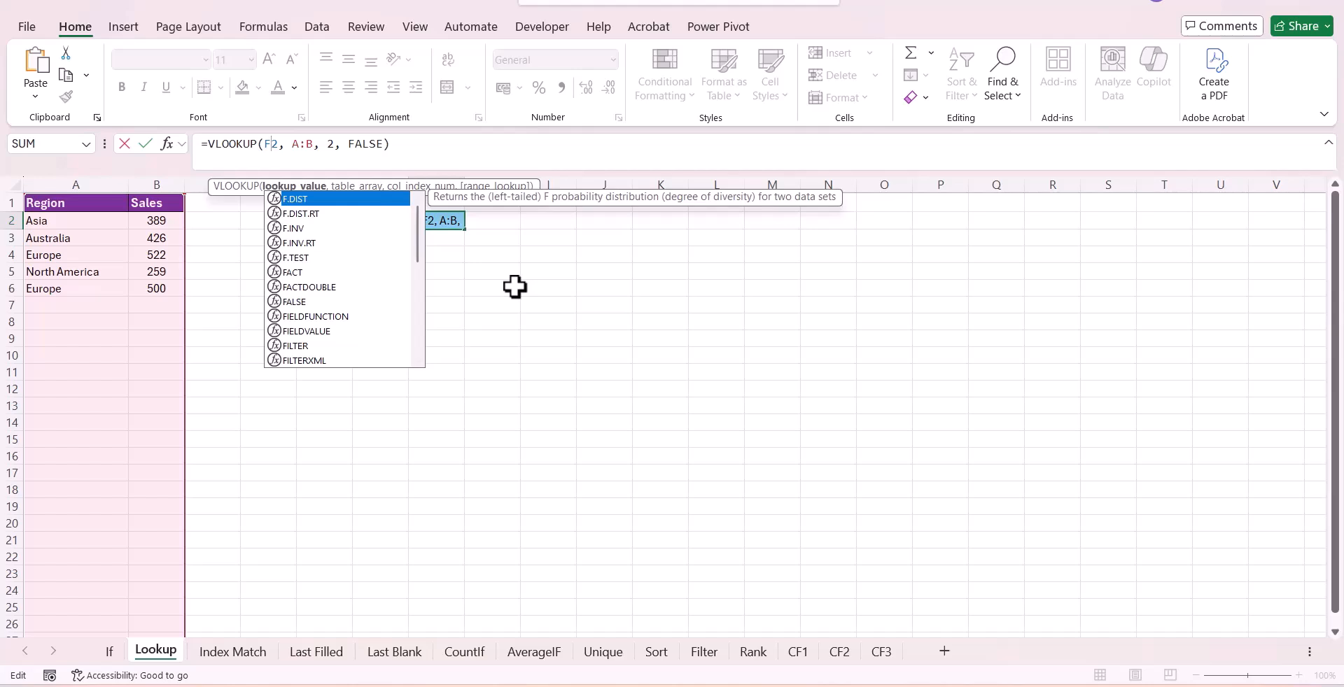
key("Return")
left_click(455, 221)
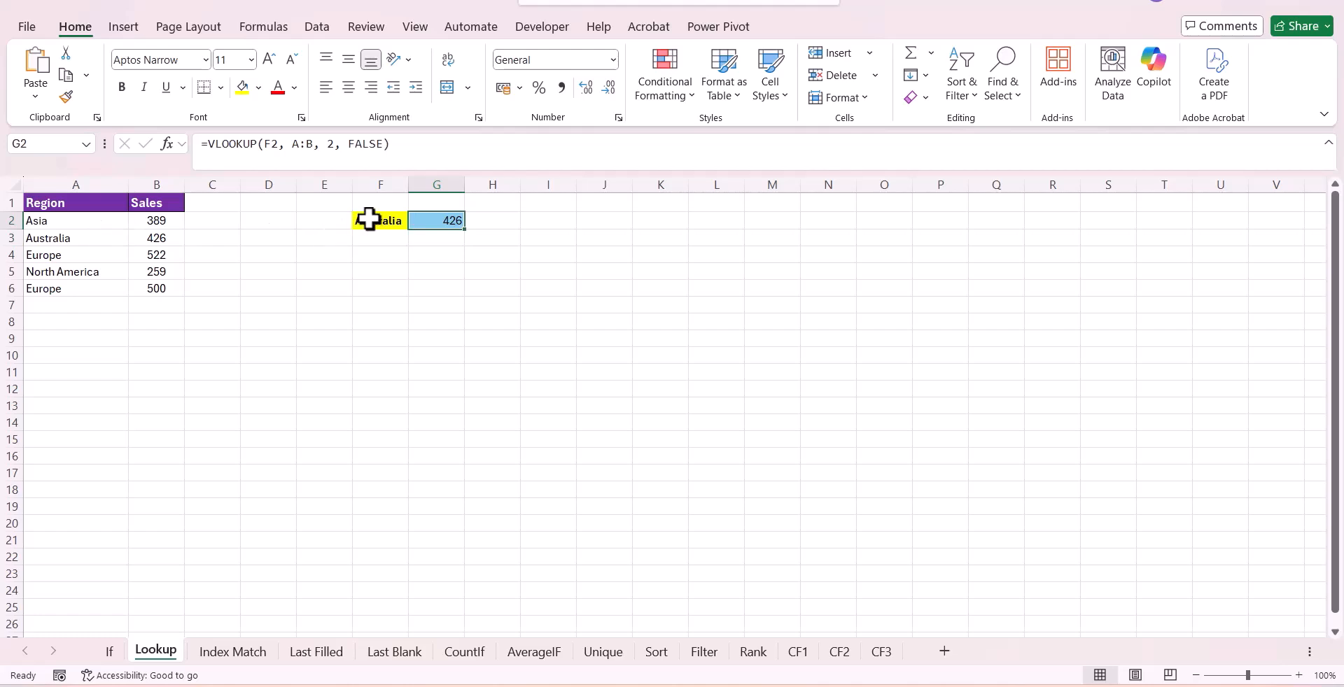
left_click(324, 230)
left_click(393, 222)
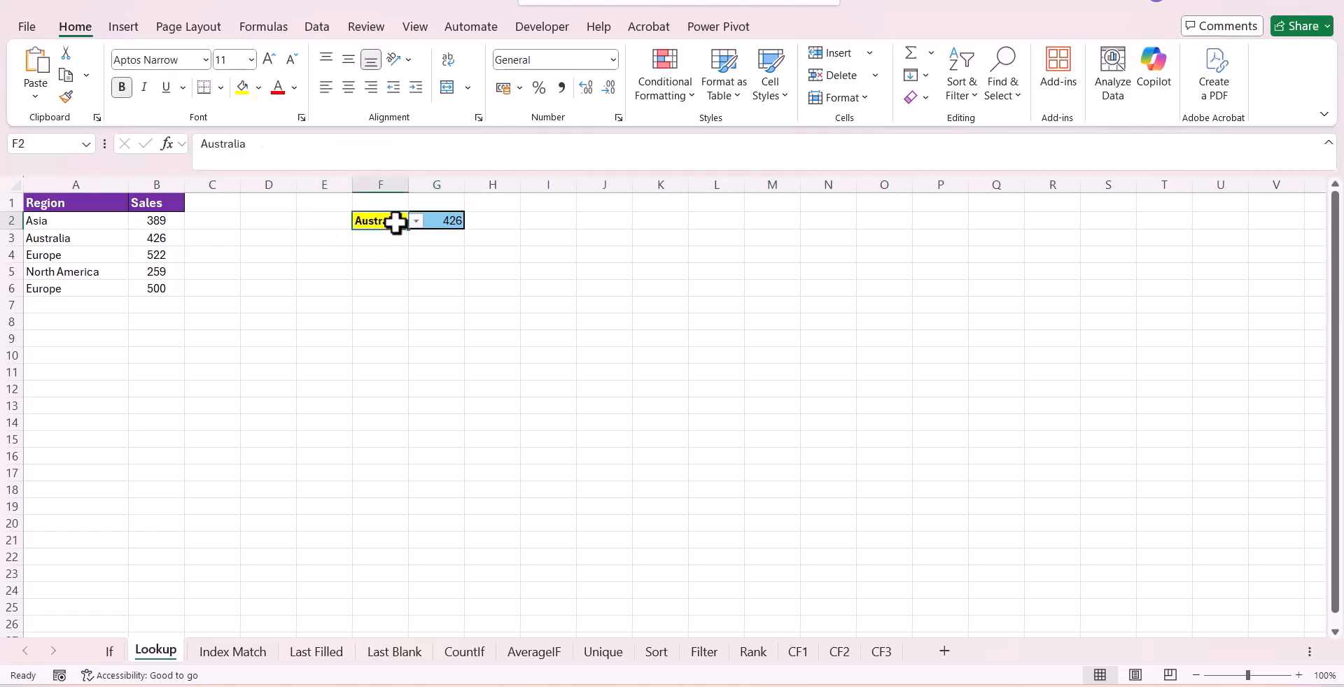
left_click(433, 219)
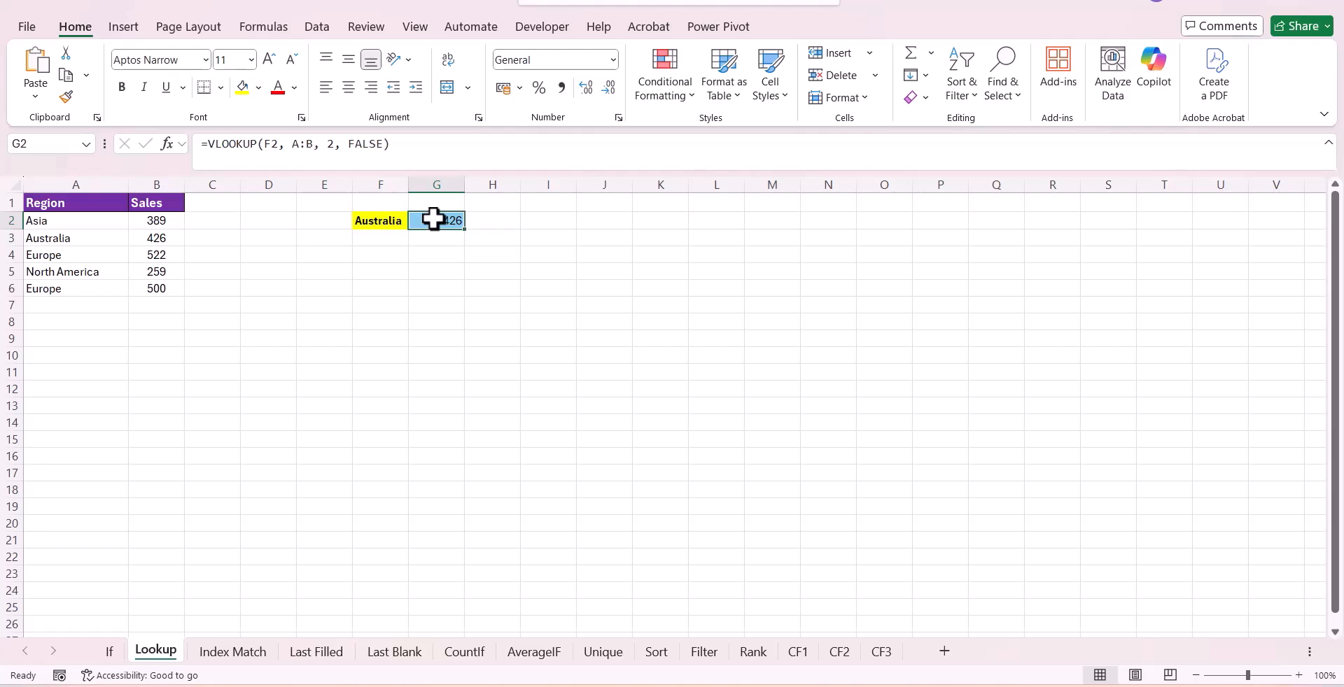
Step: Change the region in cell F2 of the Lookup sheet to Europe
left_click(393, 219)
left_click(415, 223)
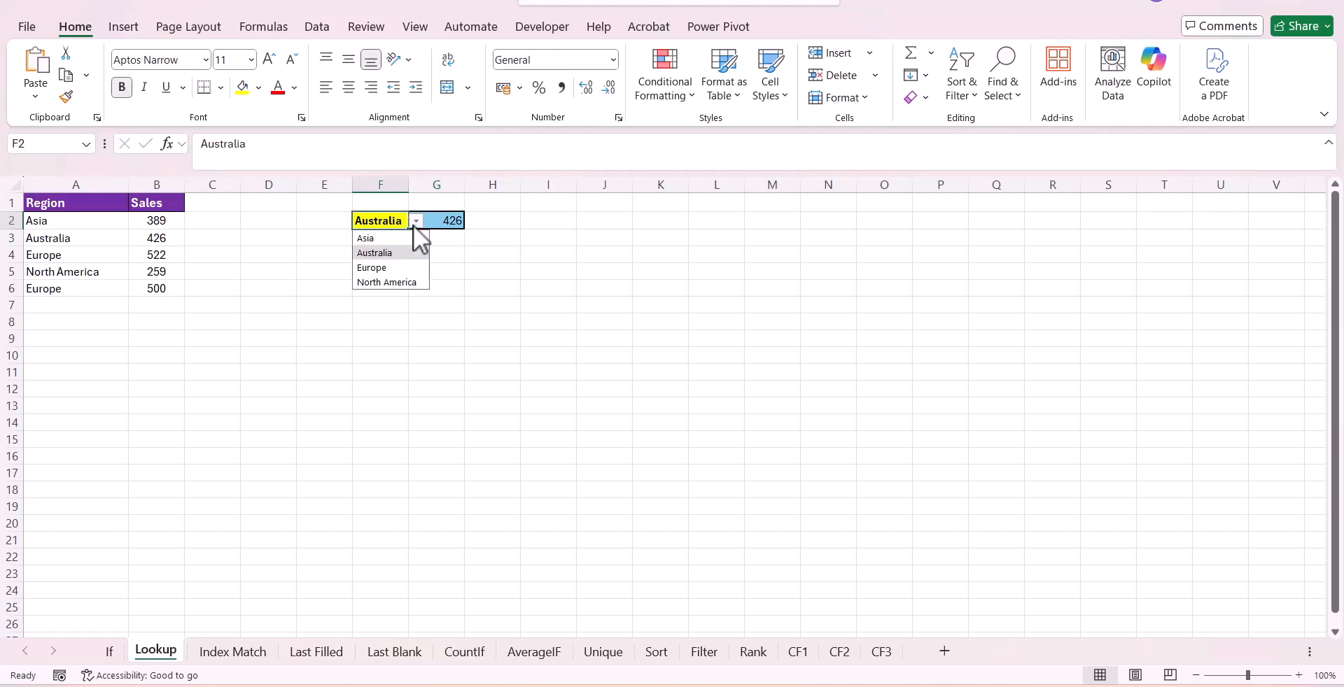
left_click(394, 269)
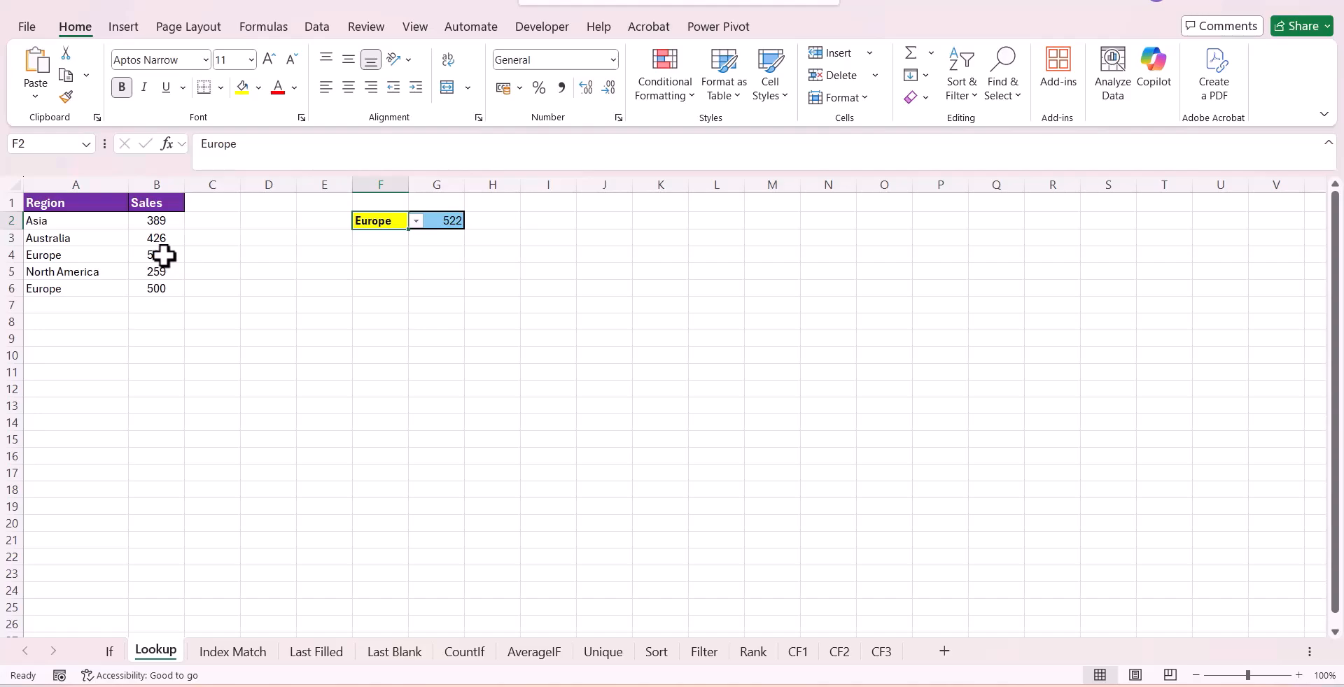
Step: Switch to ChatGPT and review the prompt's E2 cell reference and the alternative INDEX and MATCH option in the answer
left_click(741, 686)
scroll(787, 466, "up", 5)
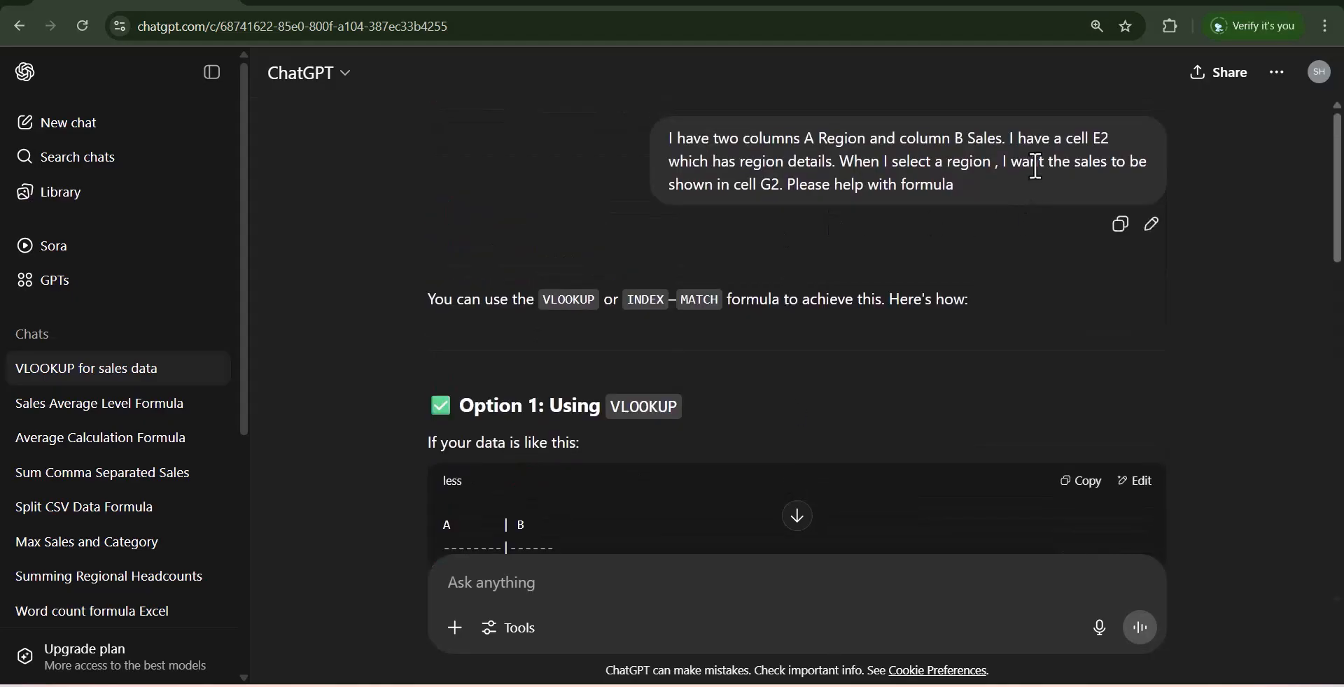
left_click_drag(1053, 138, 1113, 139)
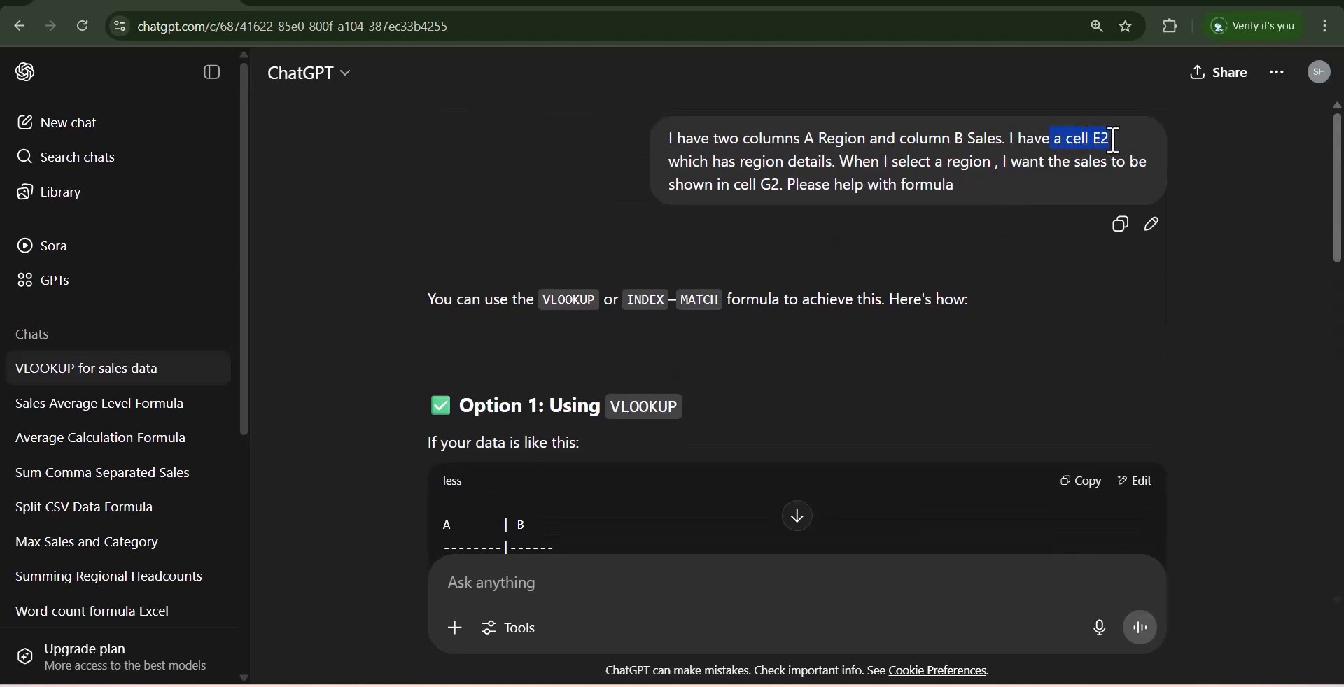
left_click(1113, 139)
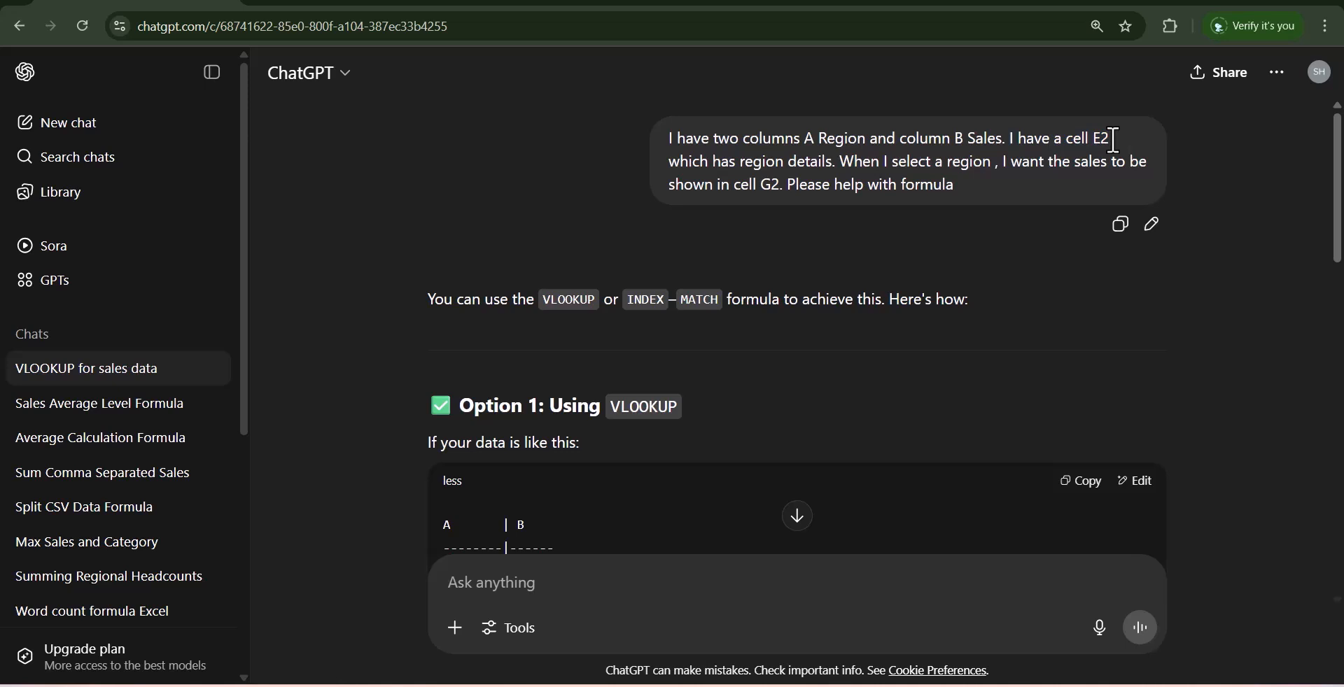
scroll(1170, 477, "down", 8)
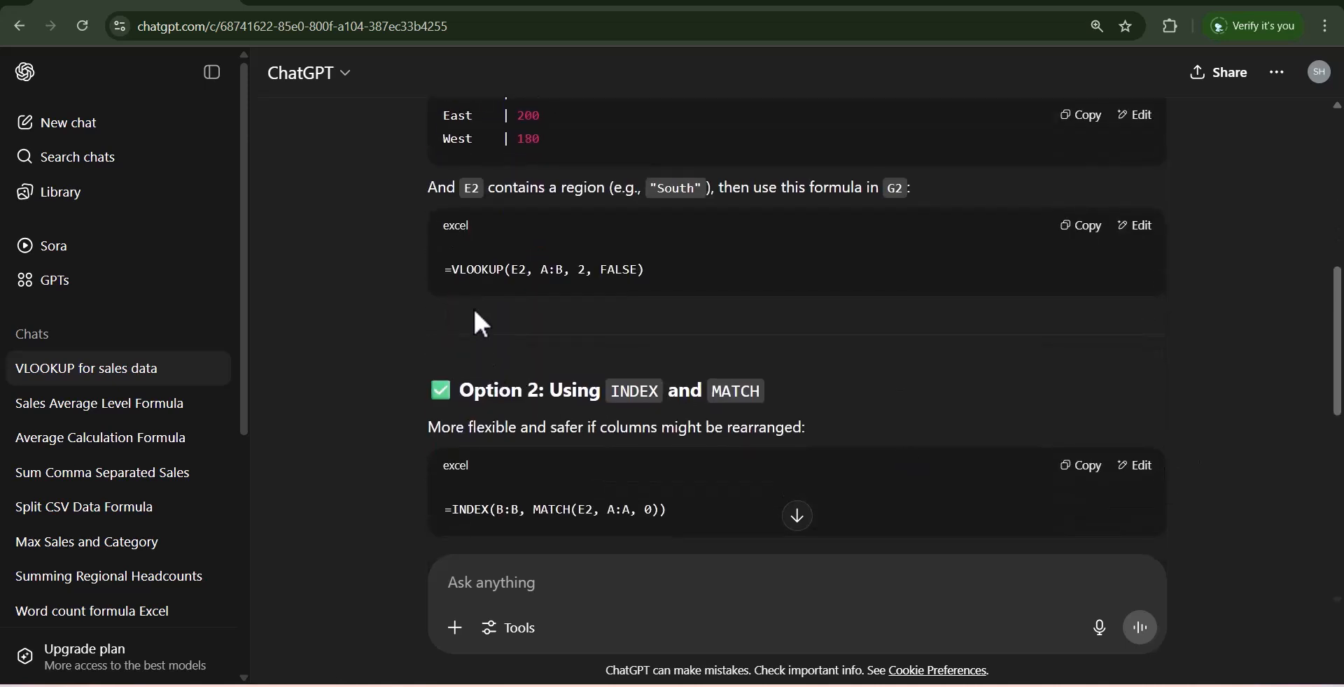
scroll(475, 311, "down", 2)
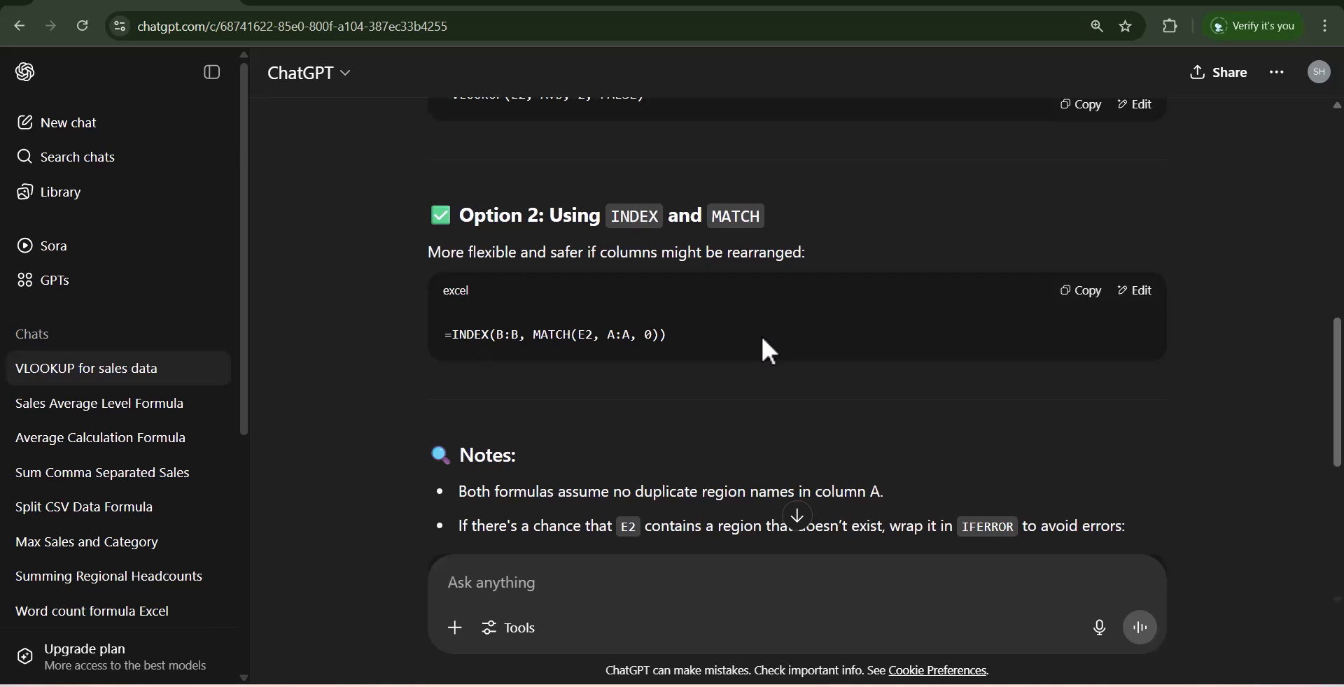
Step: Return to Excel and inspect the product selector in A9 and the region selector in B9 on the Index Match sheet
key("alt+Tab")
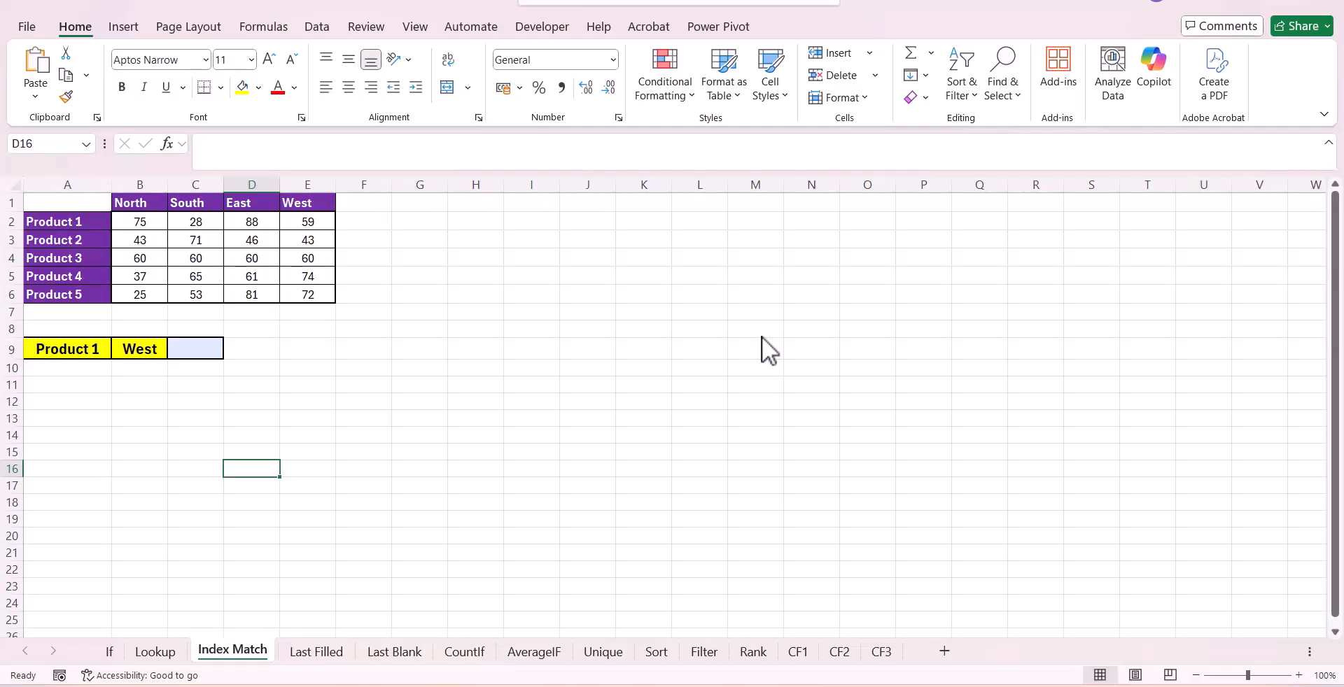
left_click(76, 346)
left_click(131, 352)
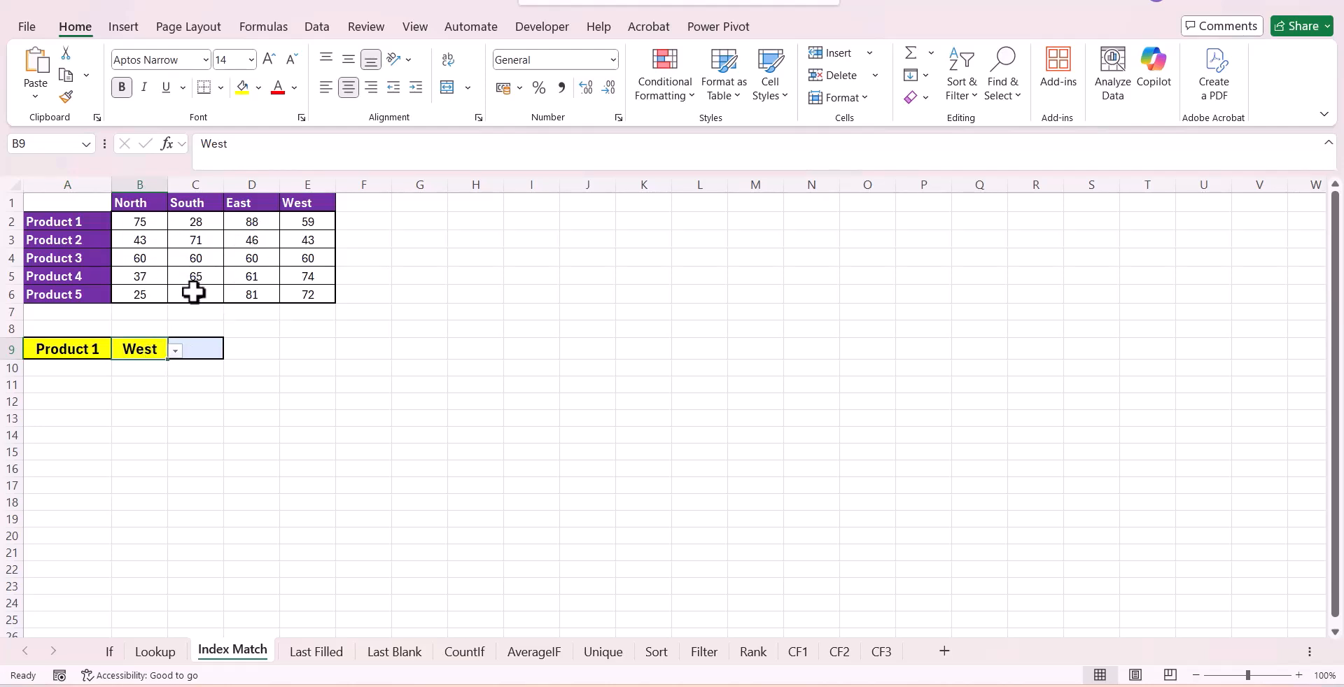
Step: In a new ChatGPT chat, enter a prompt requesting a formula for B2:E6 sales by the product in A9 and region in B9
key("alt+Tab")
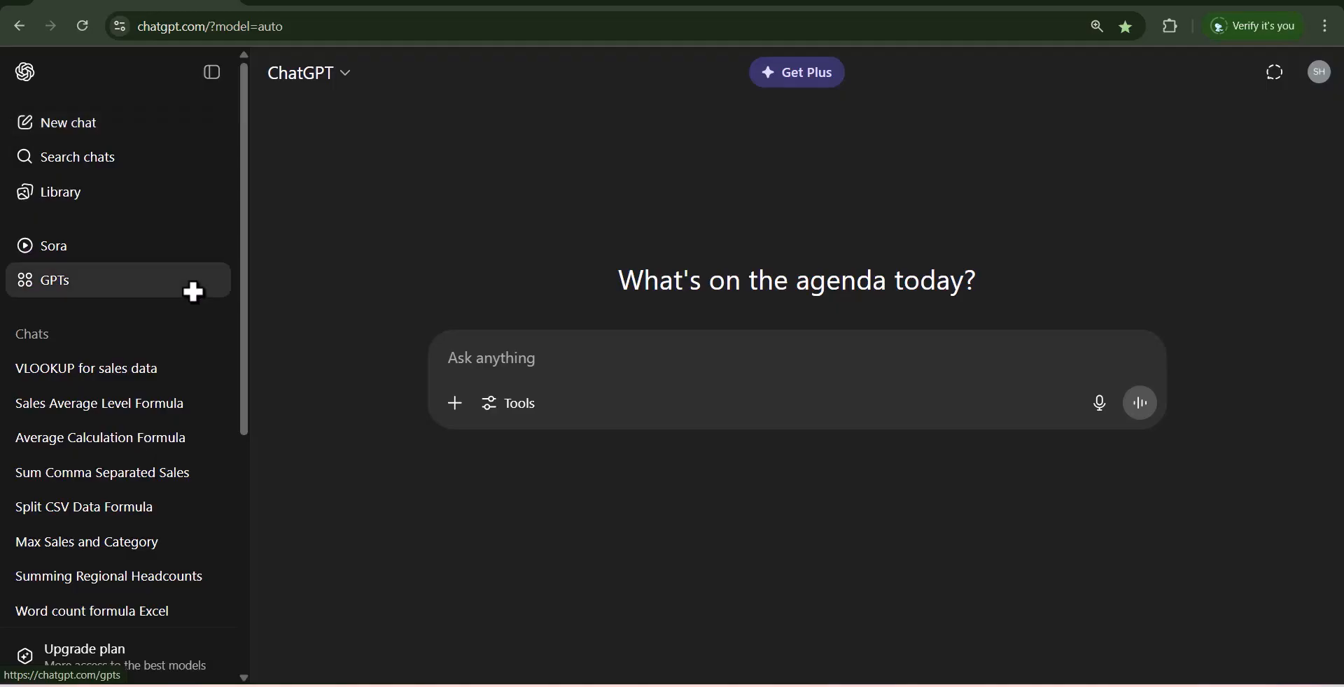
key("ctrl+v")
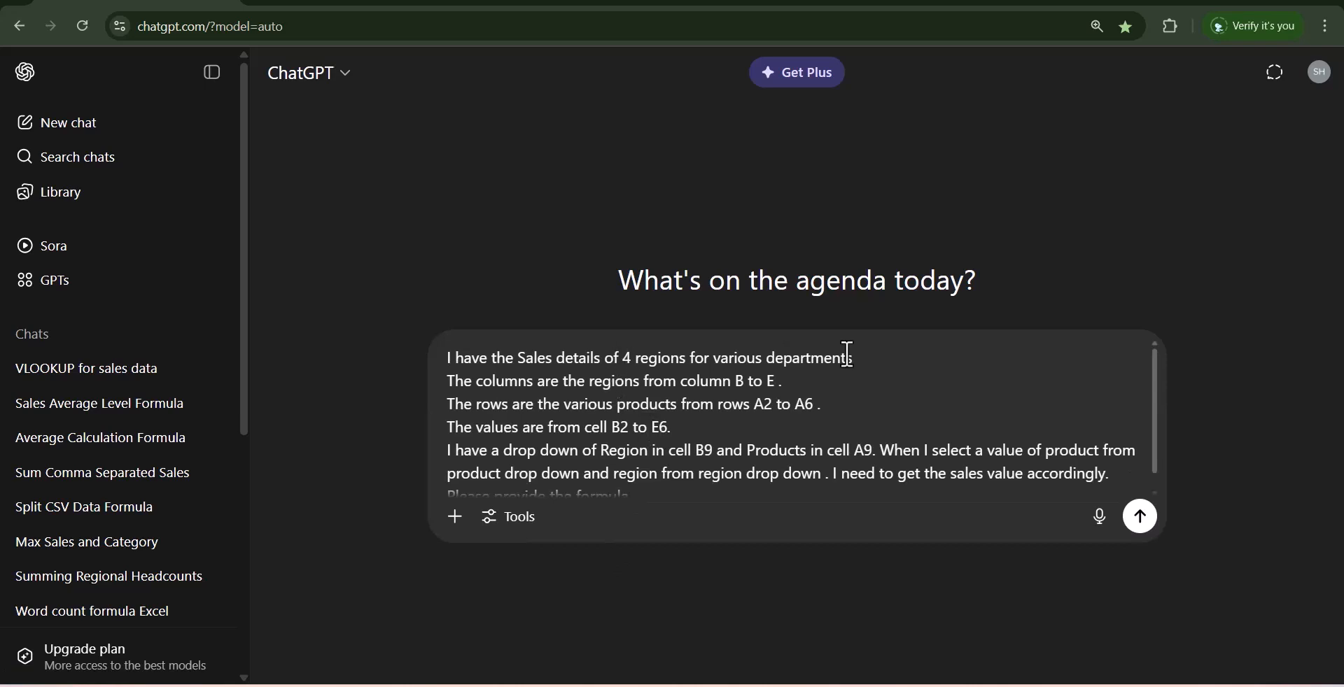
scroll(723, 415, "down", 1)
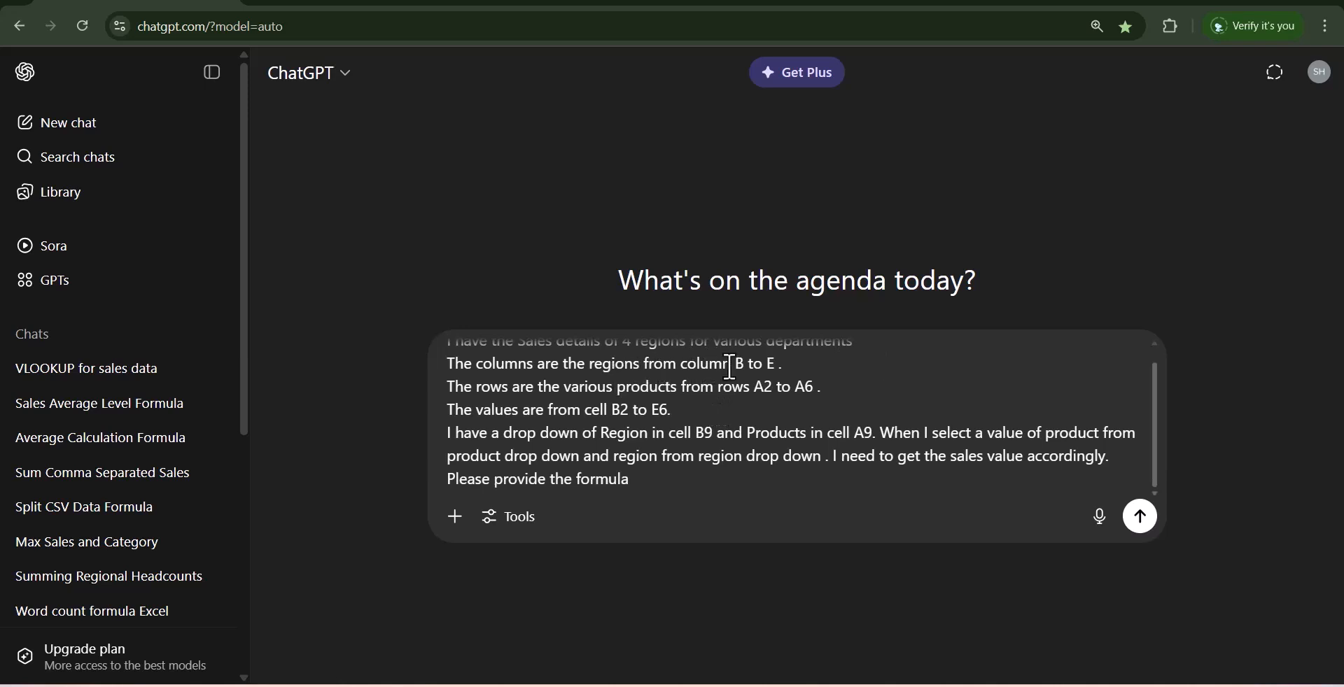
Step: Compare the prompt with the Index Match sheet: region headers B1:E1, products A2:A6, selectors A9 and B9, and output cell C9
left_click(907, 686)
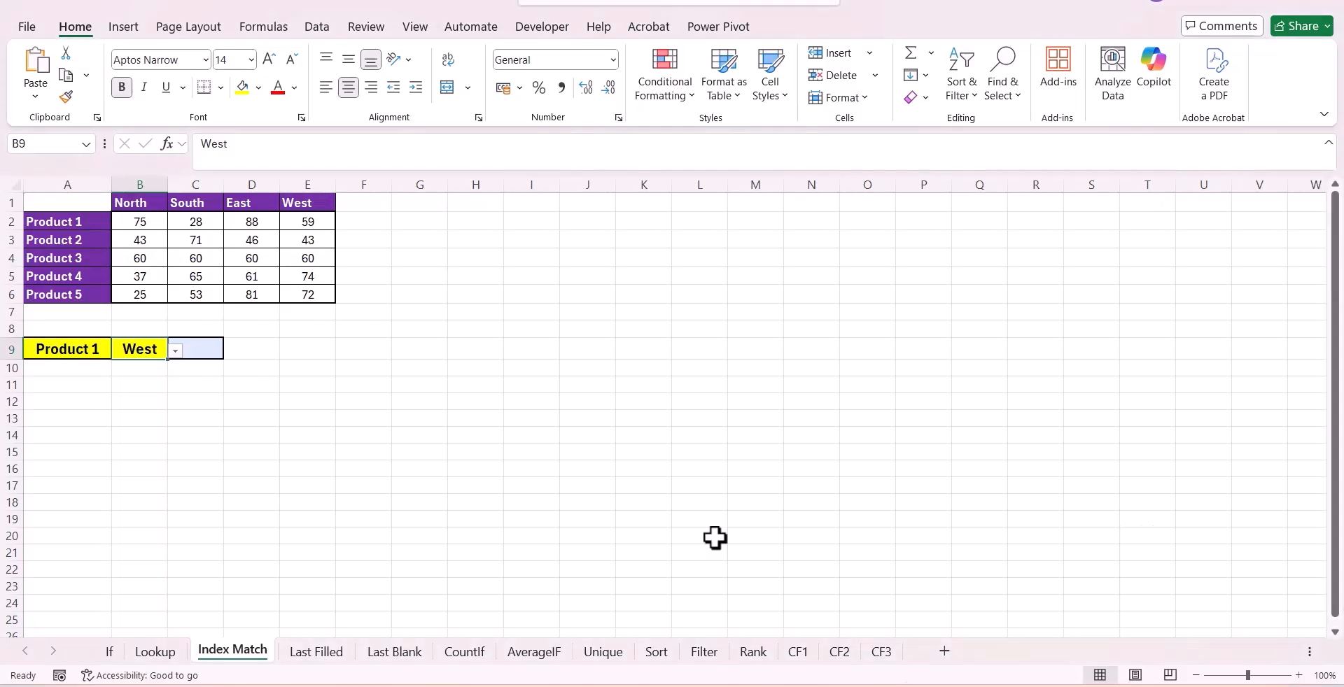
left_click_drag(144, 205, 329, 210)
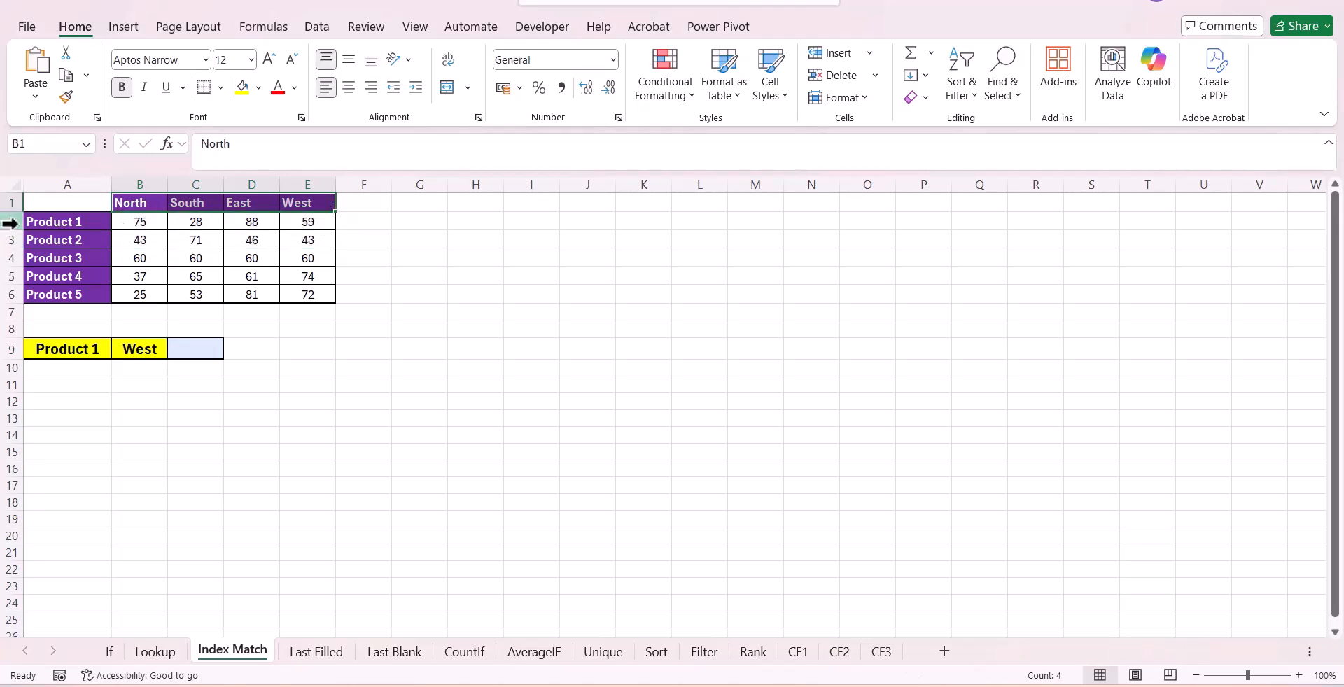
left_click_drag(43, 222, 44, 295)
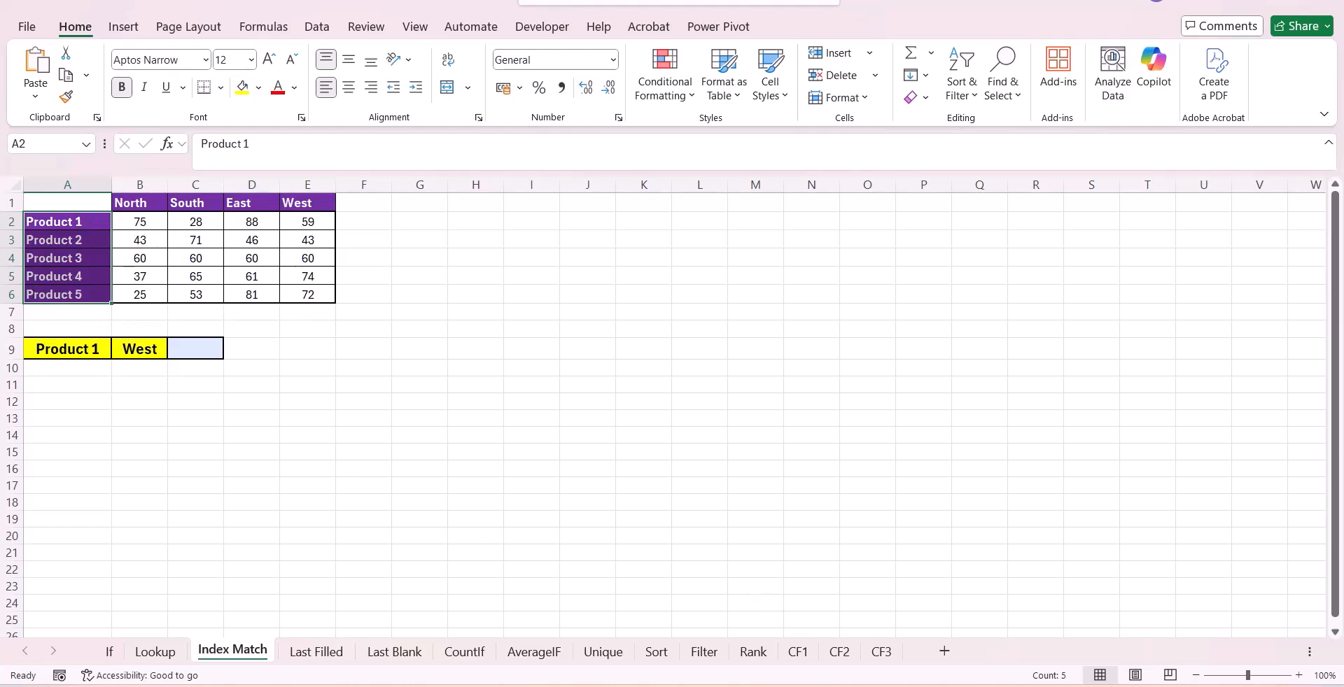
left_click(805, 652)
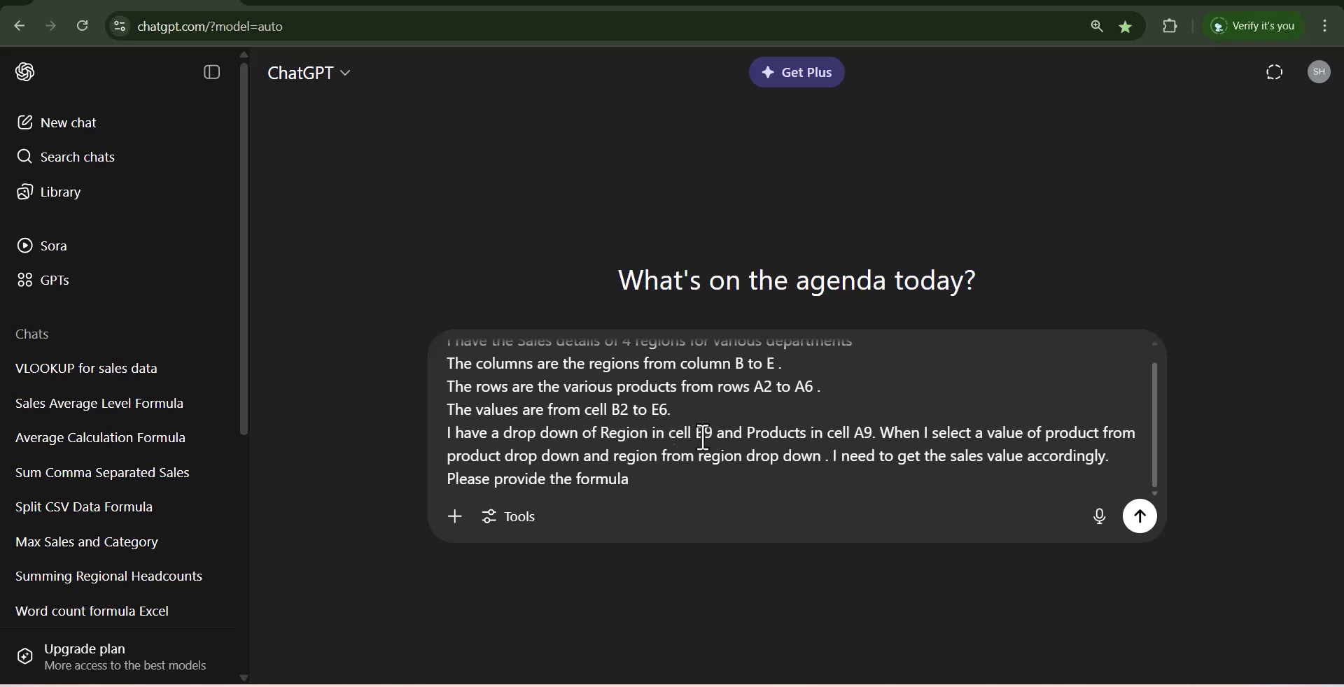
mouse_move(927, 685)
left_click(941, 653)
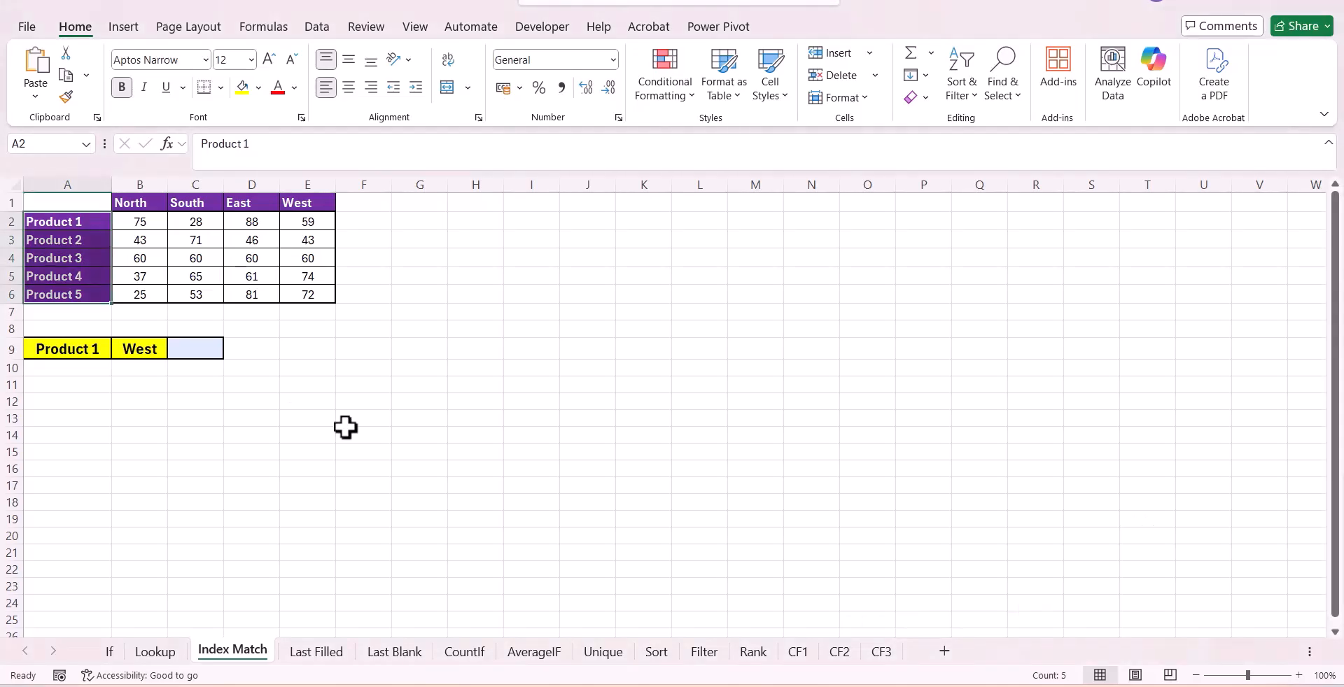
left_click(93, 352)
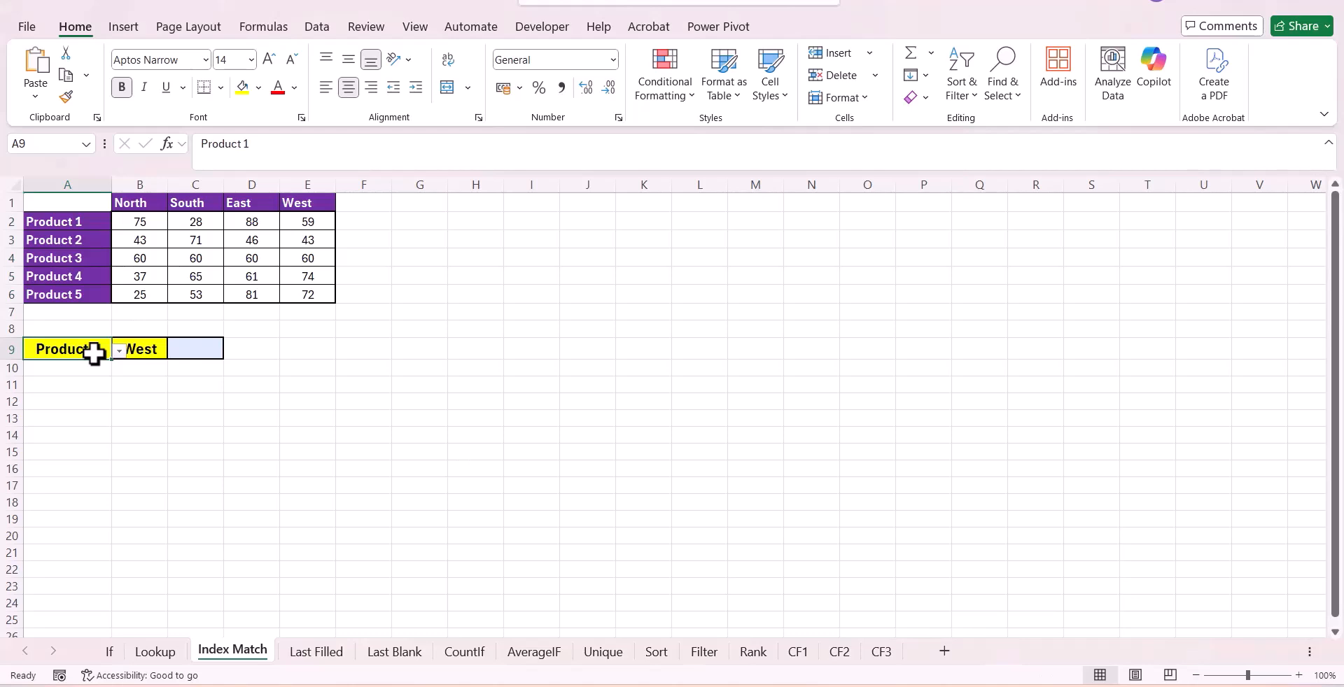
left_click(142, 352)
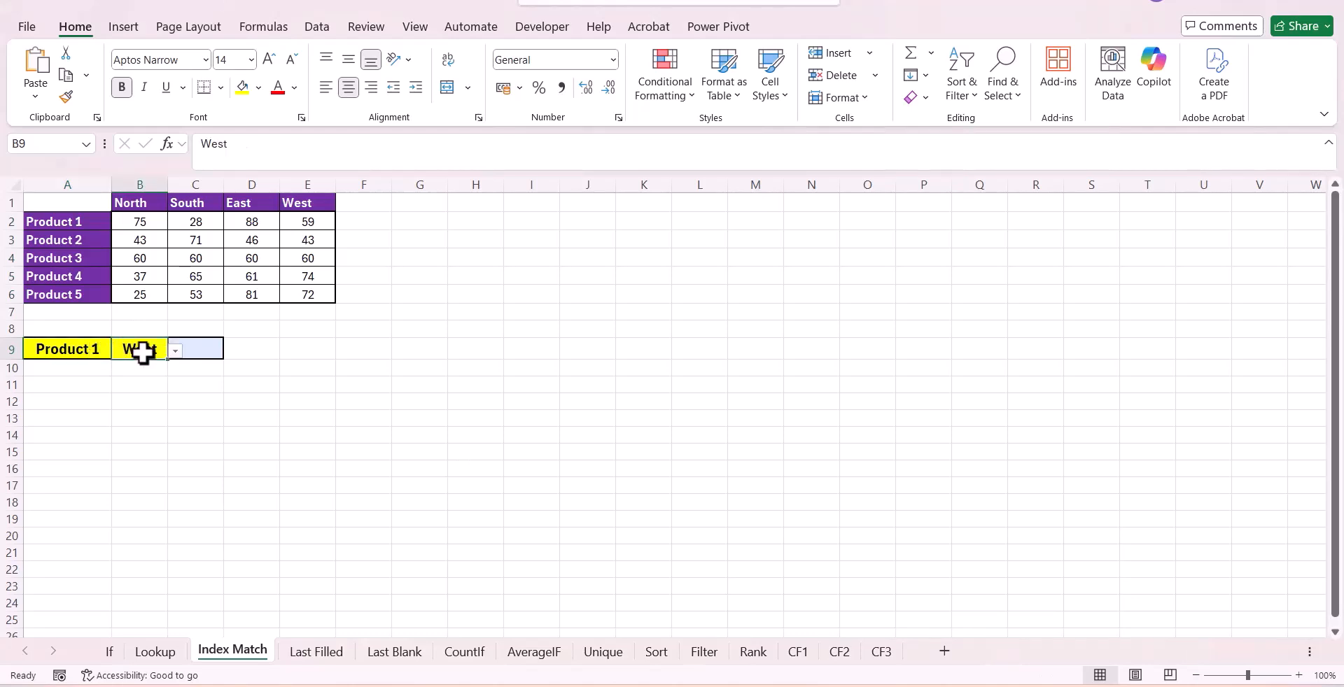
left_click(200, 353)
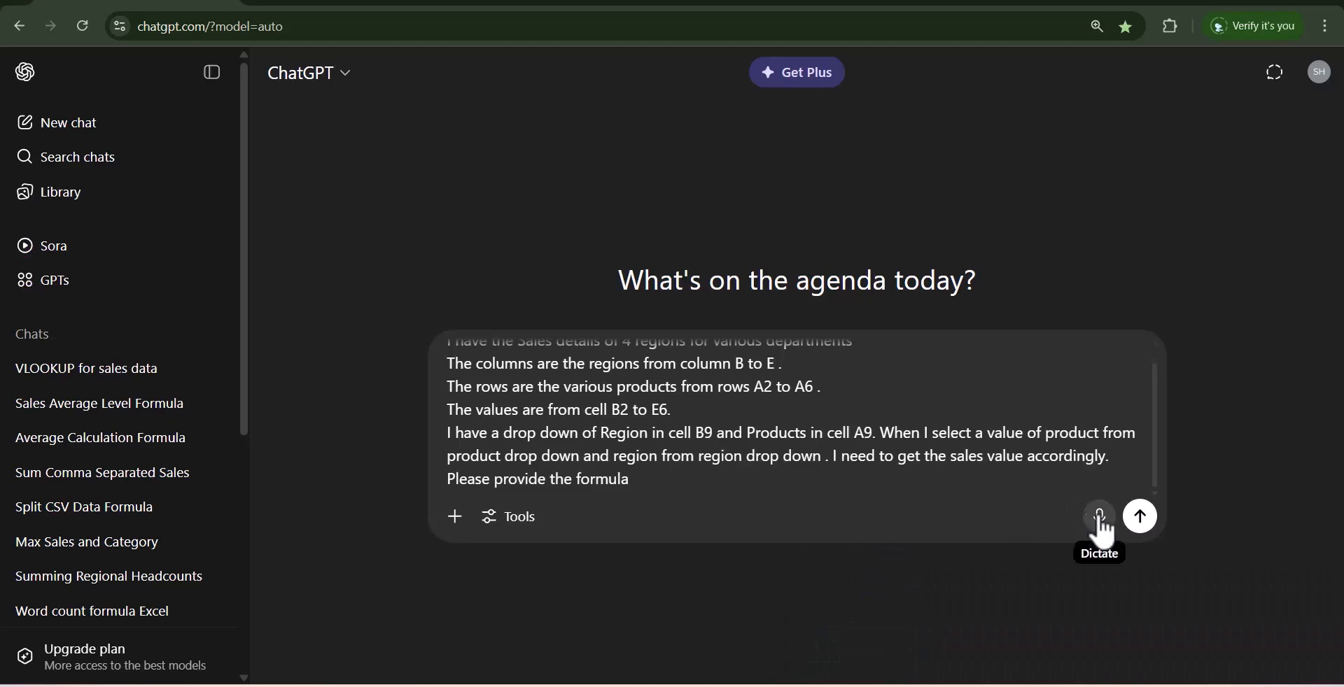
Step: Submit the ChatGPT prompt and put its formula =INDEX(B2:E6, MATCH(A9, A2:A6, 0), MATCH(B9, B1:E1, 0)) into cell C9 in Excel
left_click(1138, 518)
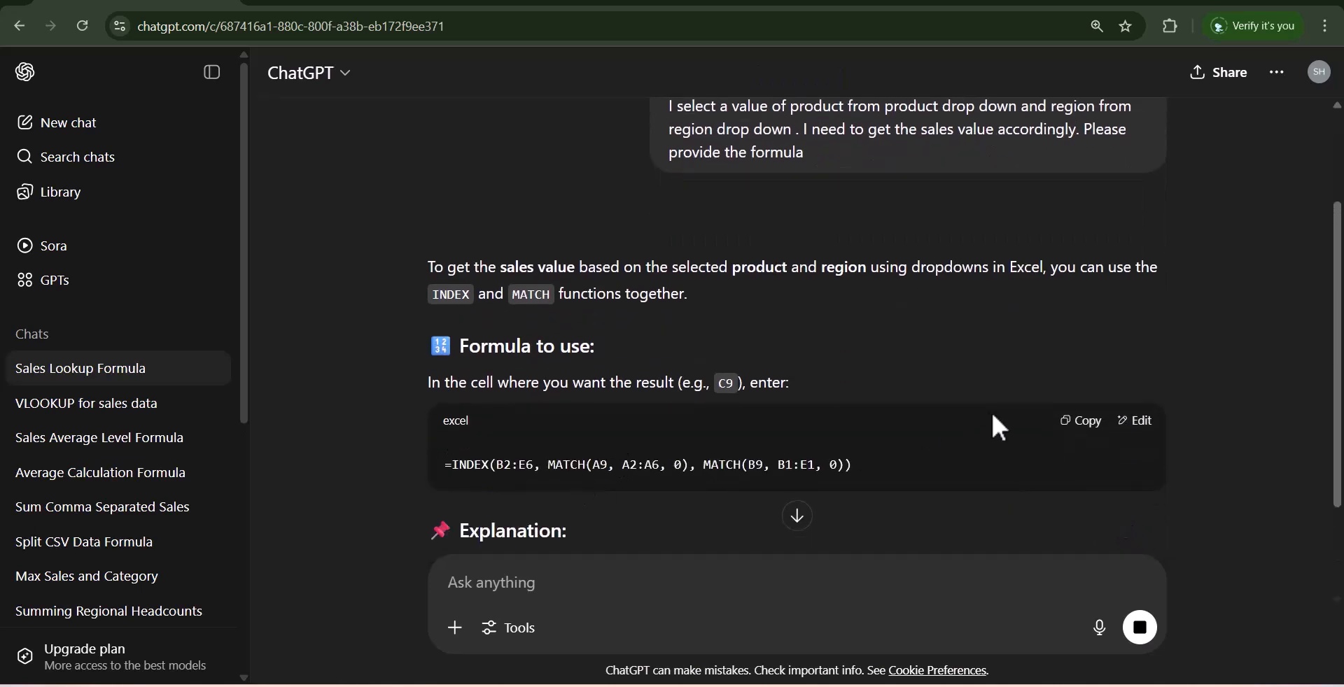
left_click(1069, 419)
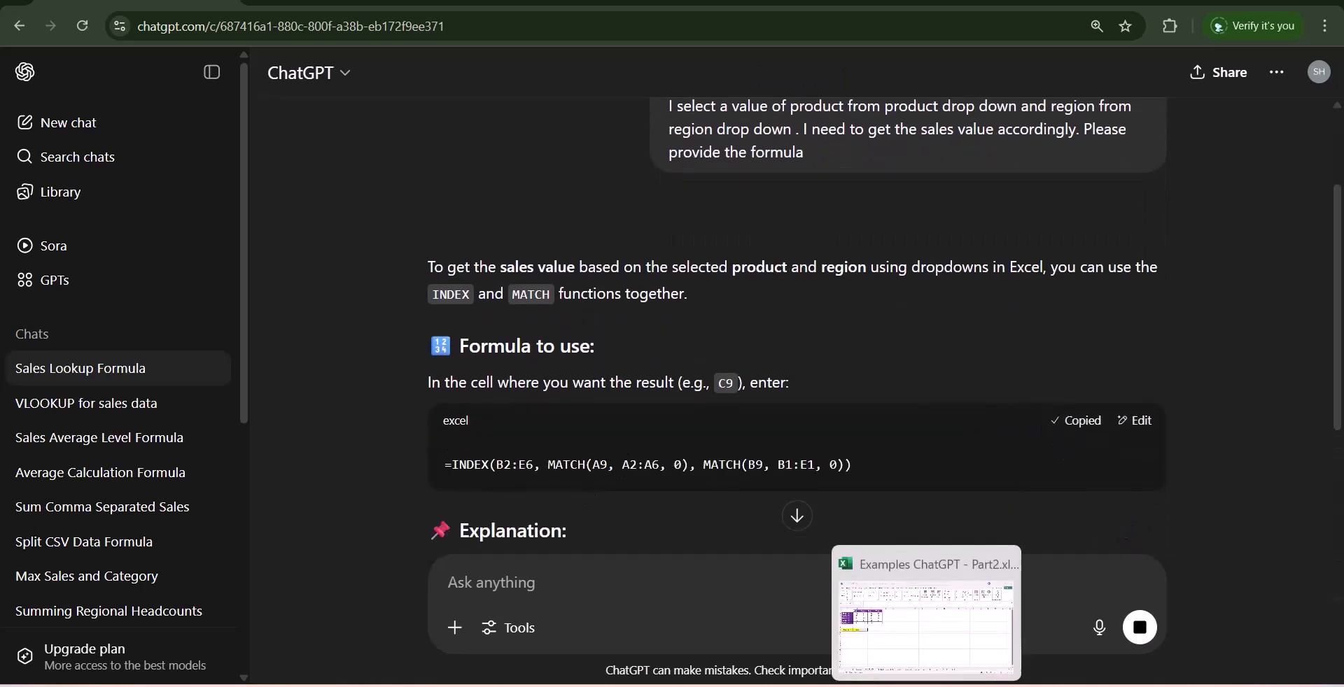
left_click(926, 686)
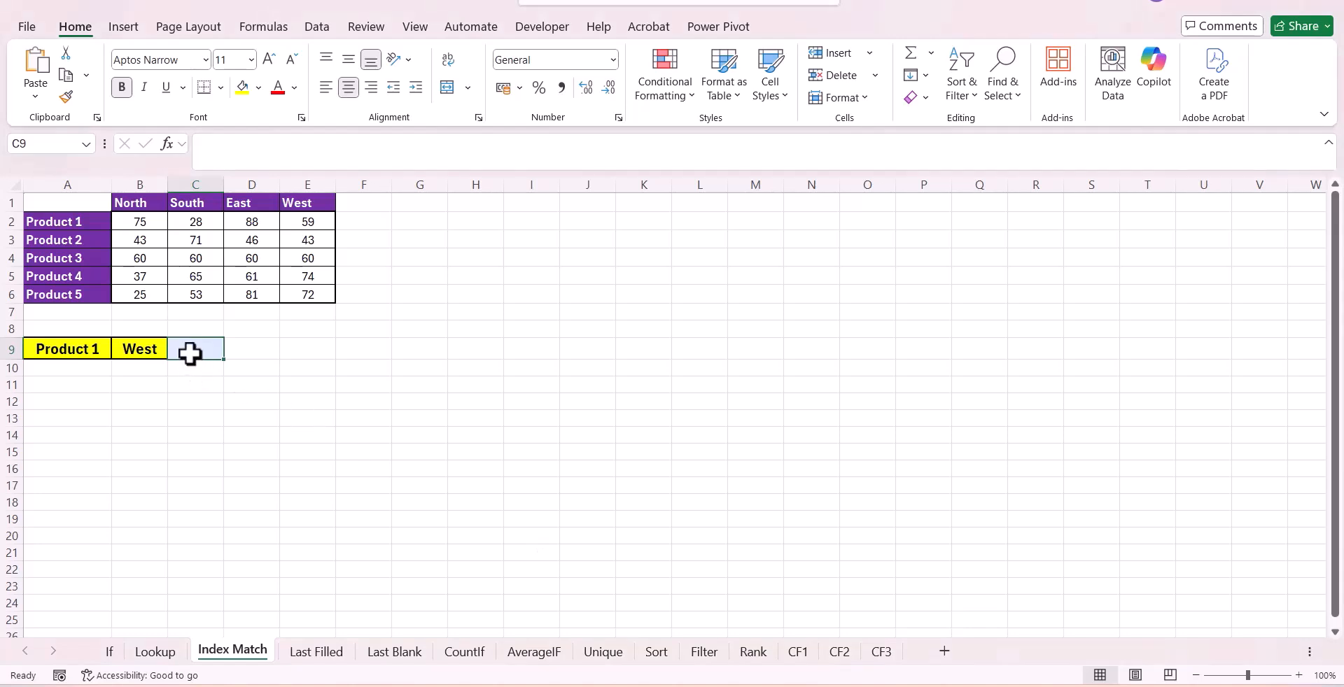
key("ctrl+v")
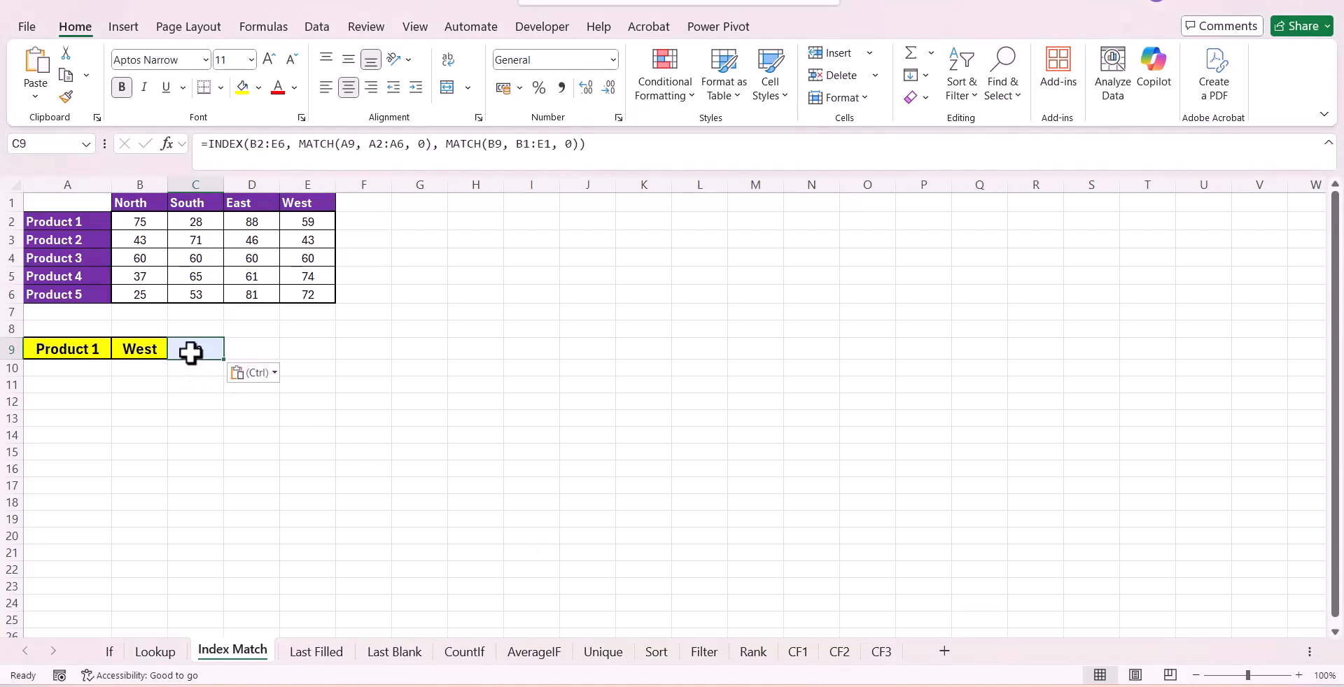
left_click(264, 464)
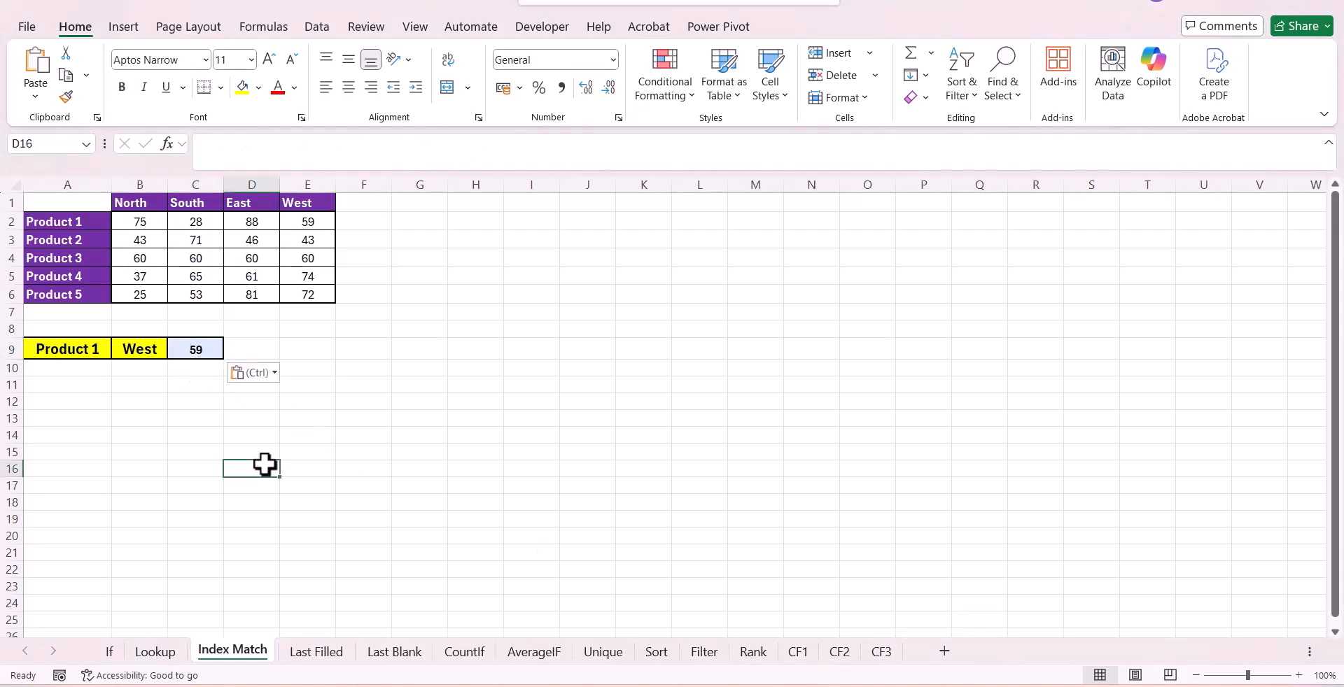
Step: Check the C9 result against the table, and change the product in A9 to Product 4
left_click(82, 351)
left_click(321, 222)
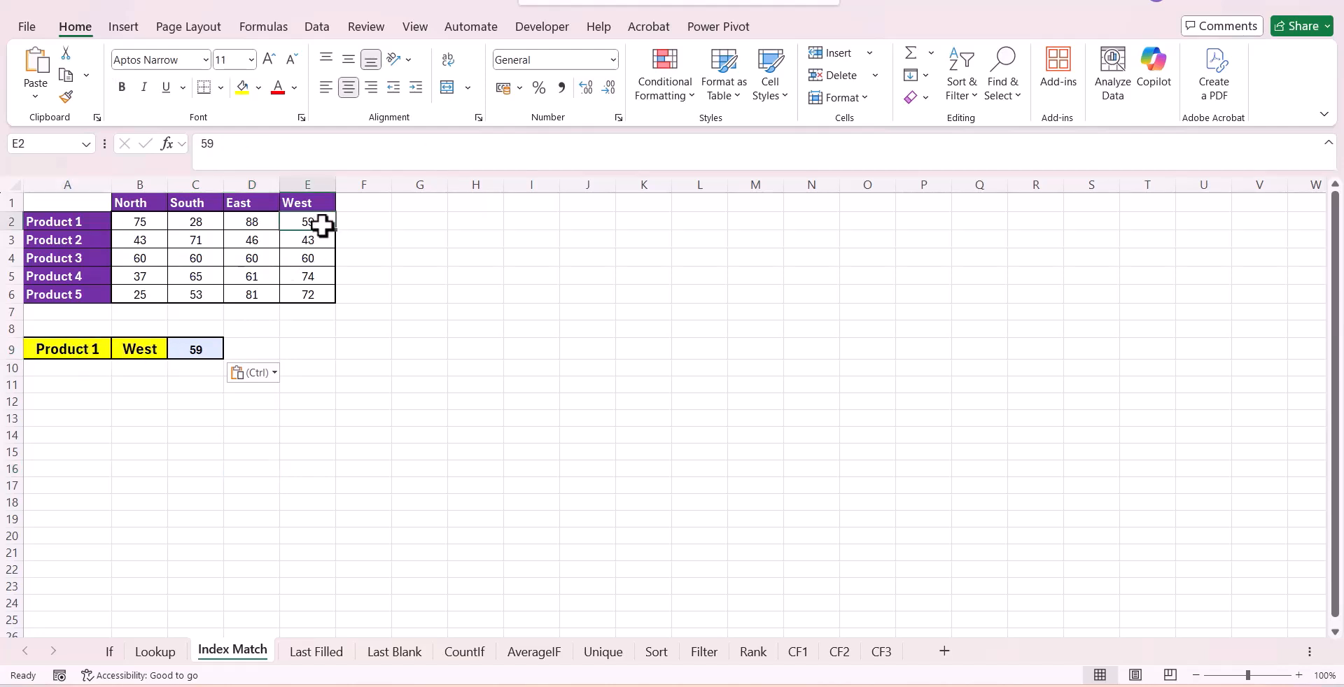
left_click(99, 351)
left_click(120, 353)
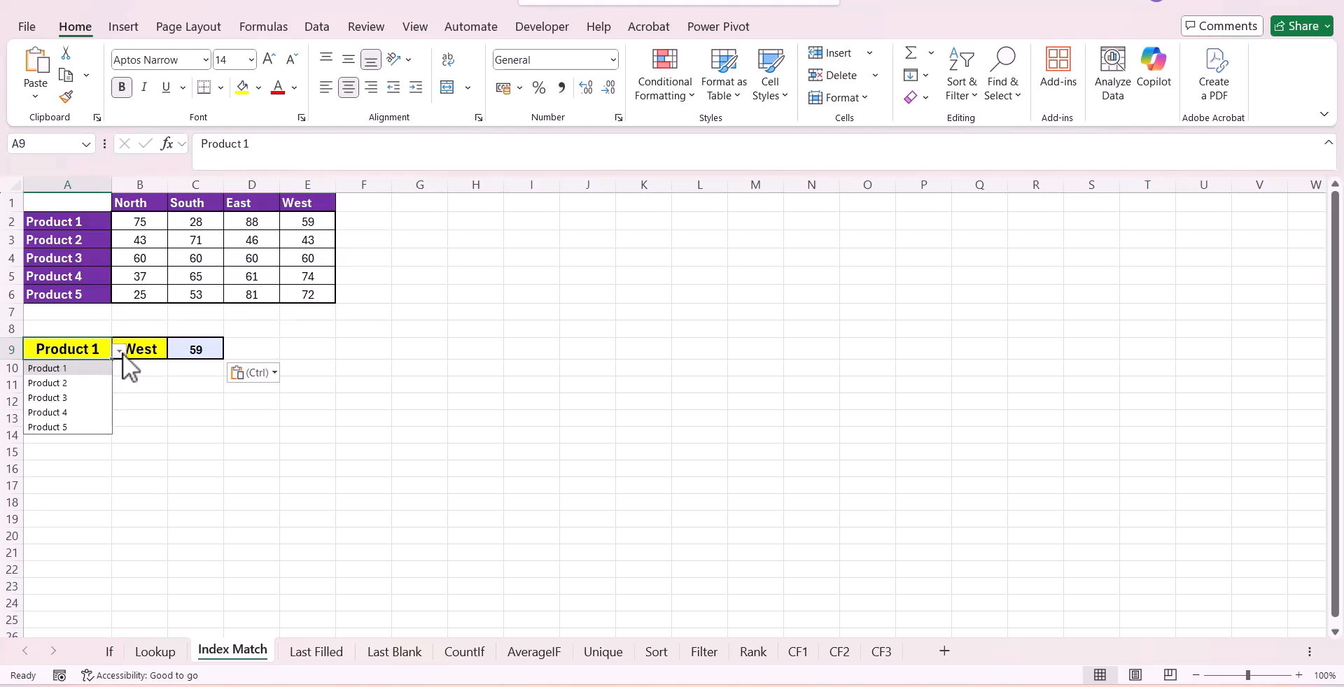
left_click(105, 412)
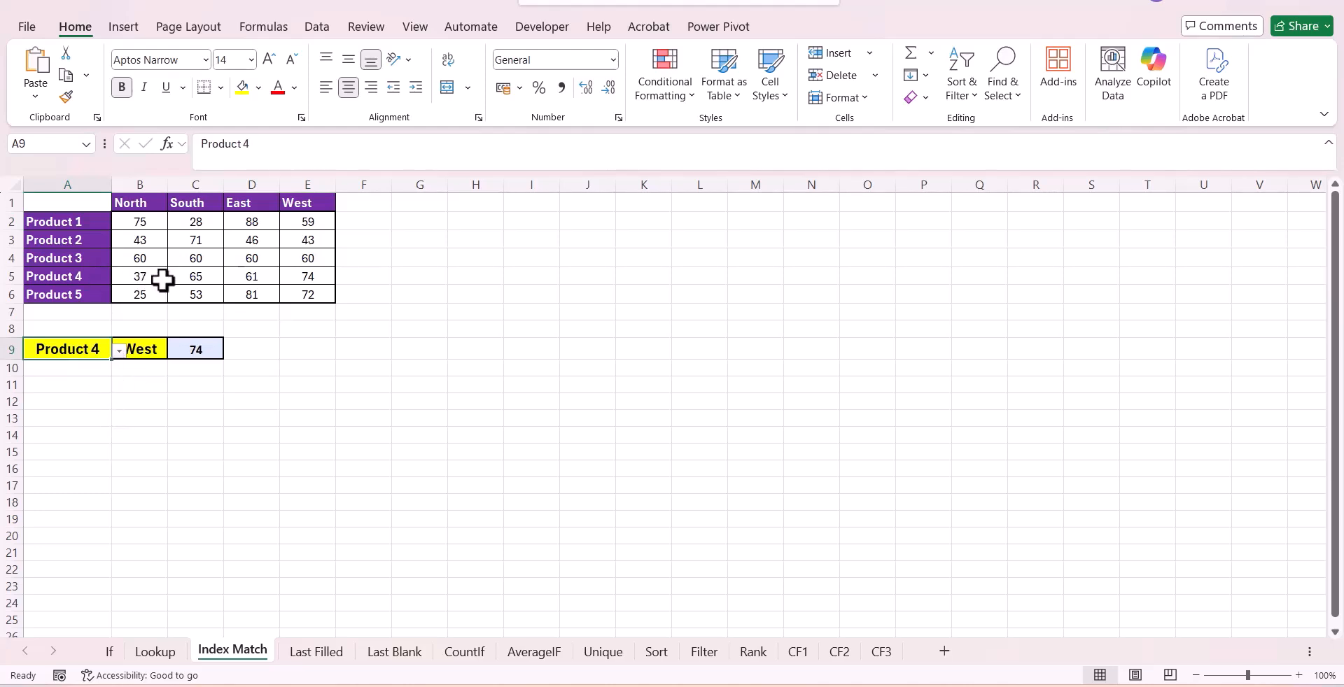
left_click(299, 281)
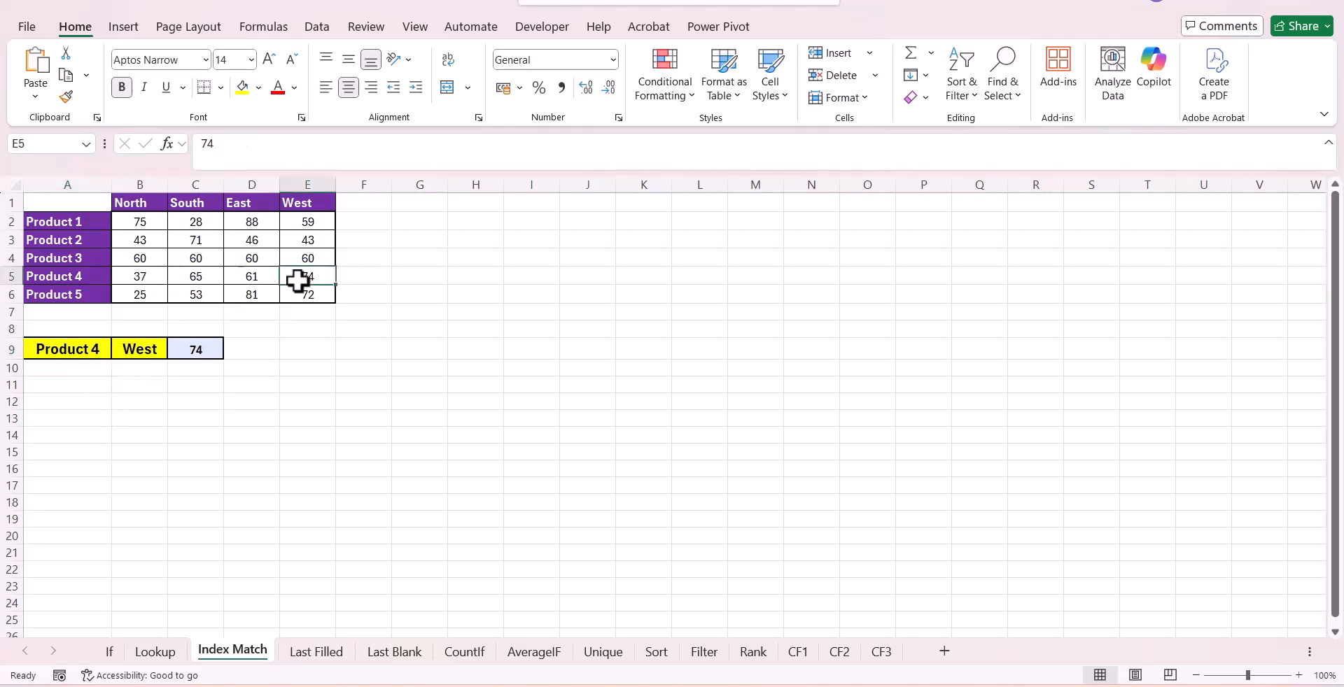
Step: Change the region in B9 to South and compare the result with the Product 4 row of the table
left_click(133, 353)
left_click(175, 351)
left_click(151, 383)
left_click(200, 280)
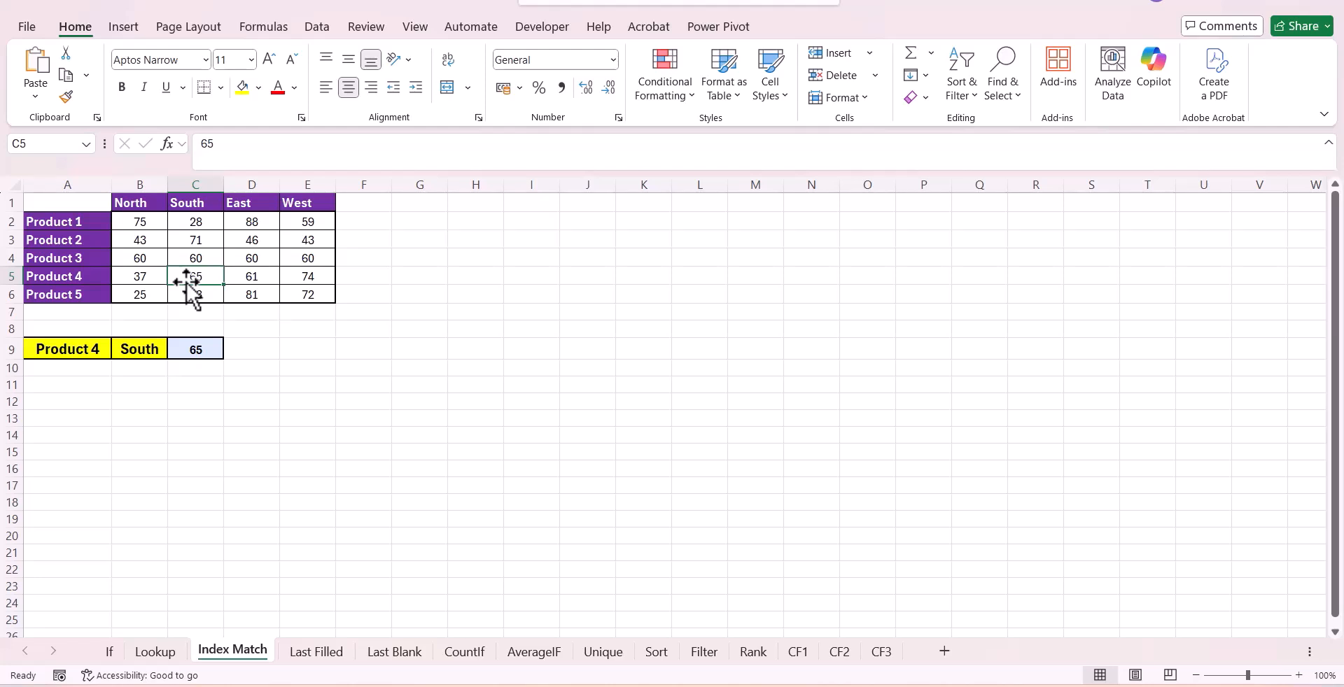
Step: Go to the Last Filled sheet and ask ChatGPT for a formula returning the column header of each row's last filled value in B2:E6
key("ctrl+Page_Down")
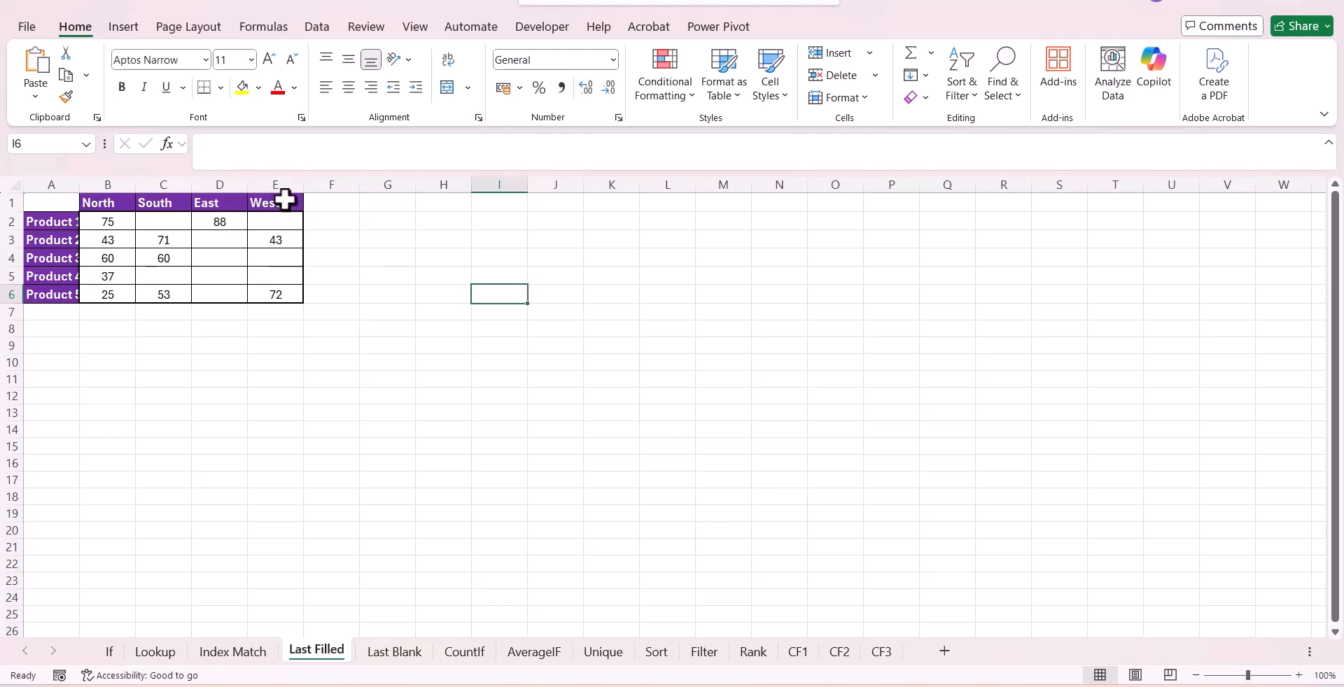
key("alt+Tab")
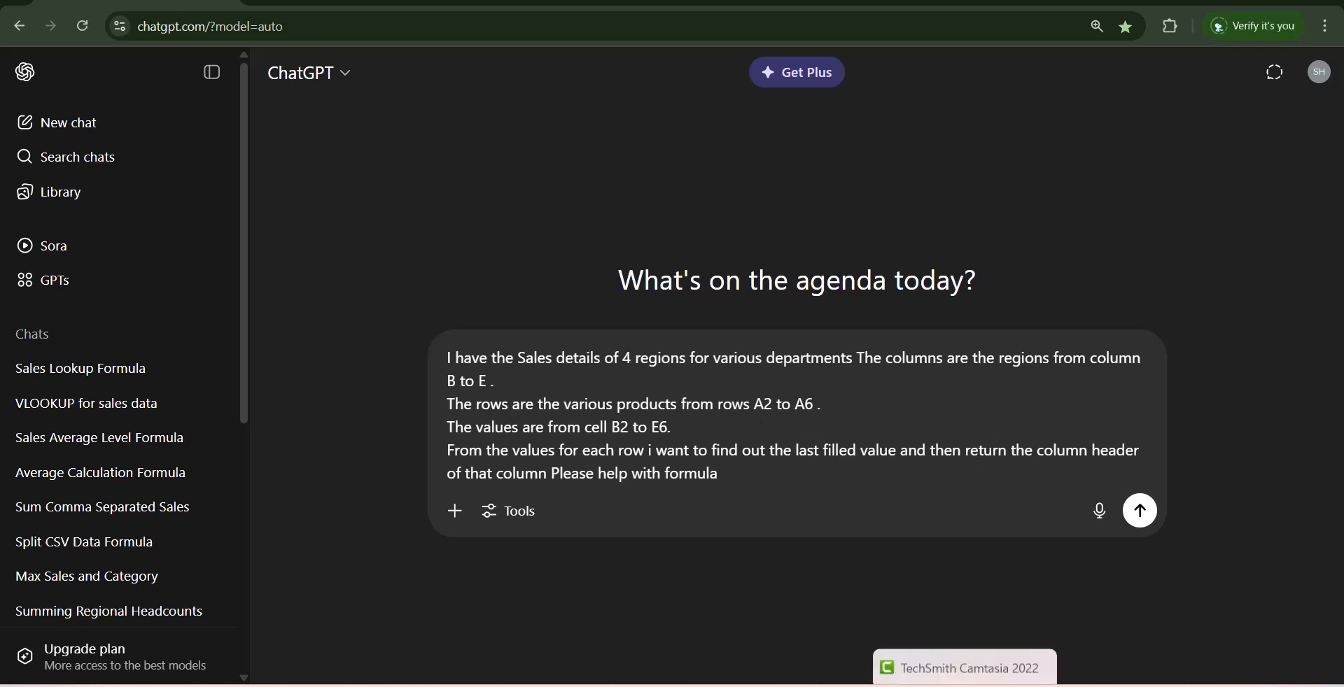
left_click(926, 685)
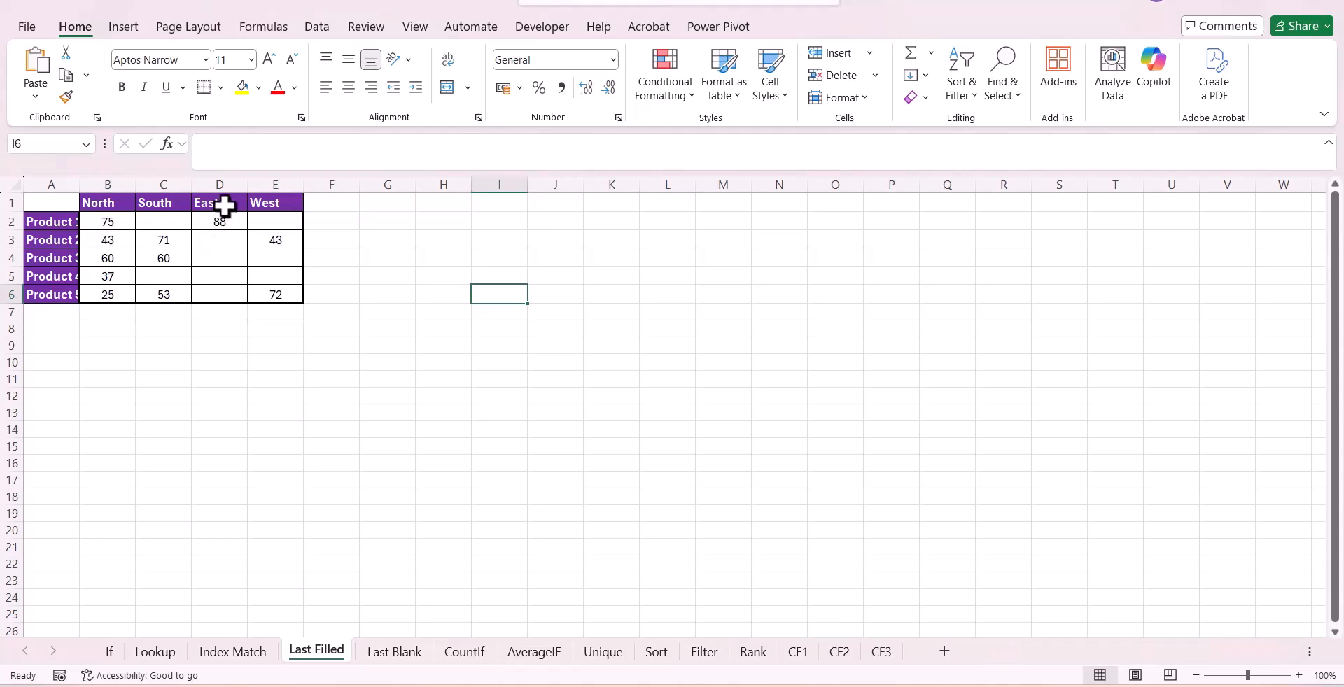
key("alt+Tab")
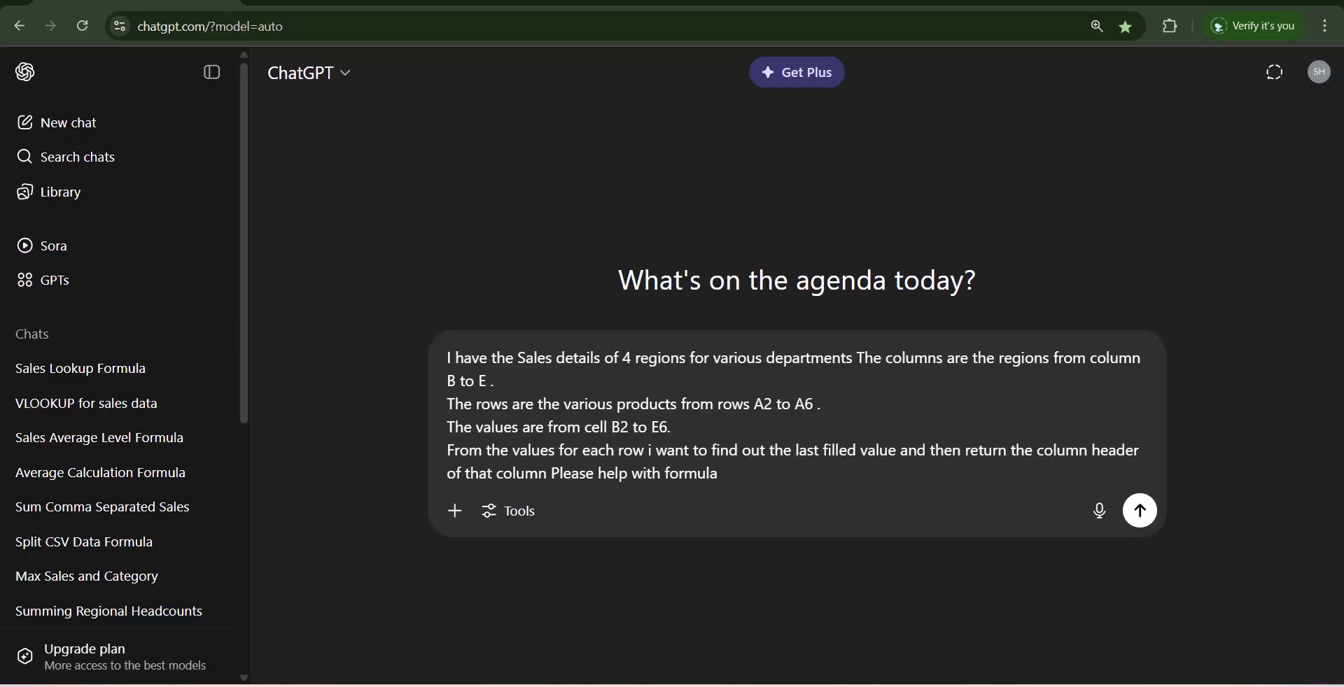
left_click(1142, 514)
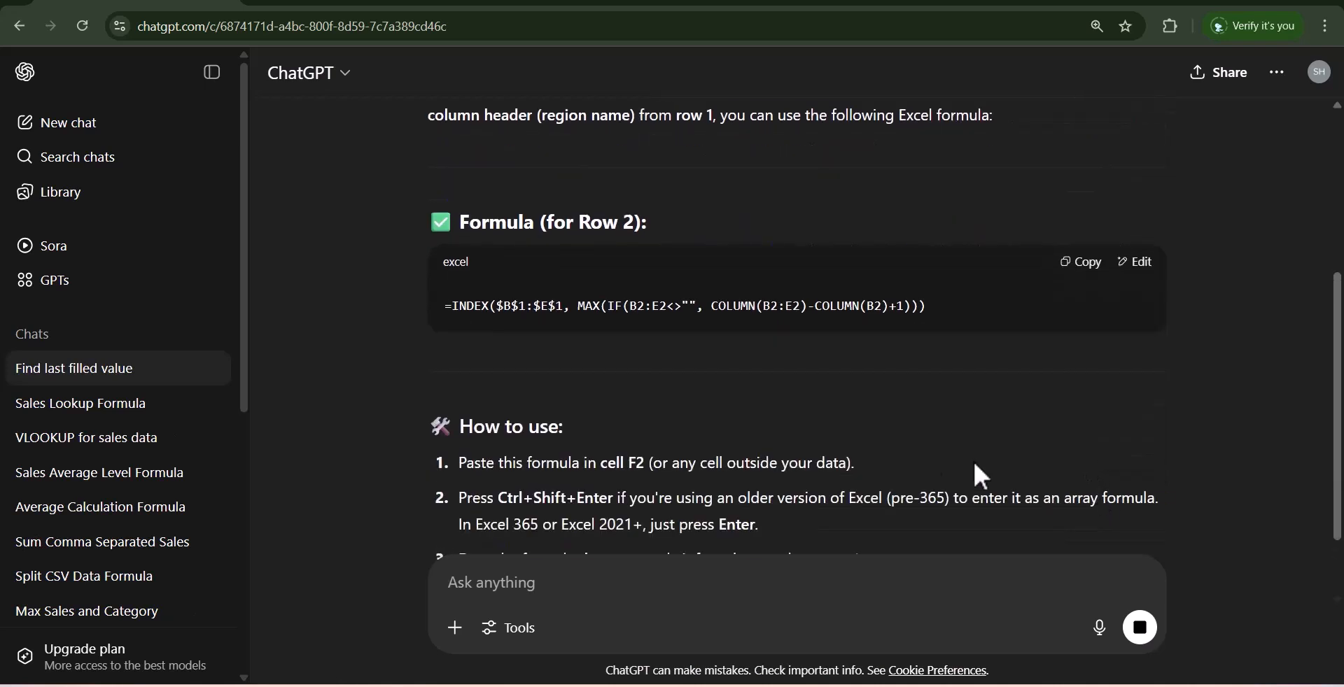
Step: Put ChatGPT's formula =INDEX($B$1:$E$1, MAX(IF(B2:E2<>"", COLUMN(B2:E2)-COLUMN(B2)+1))) into F2 in Excel and fill it down to F6
scroll(801, 396, "down", 1)
left_click(1072, 177)
key("alt+Tab")
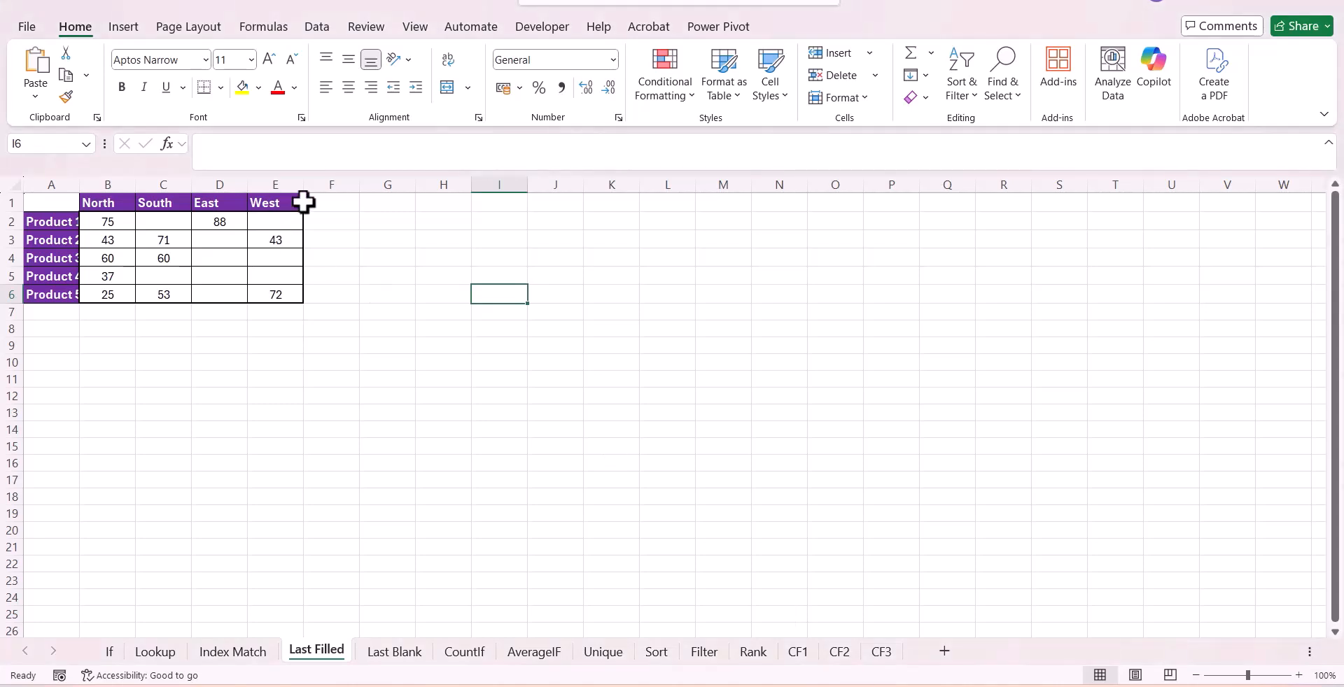
left_click(340, 214)
key("ctrl+v")
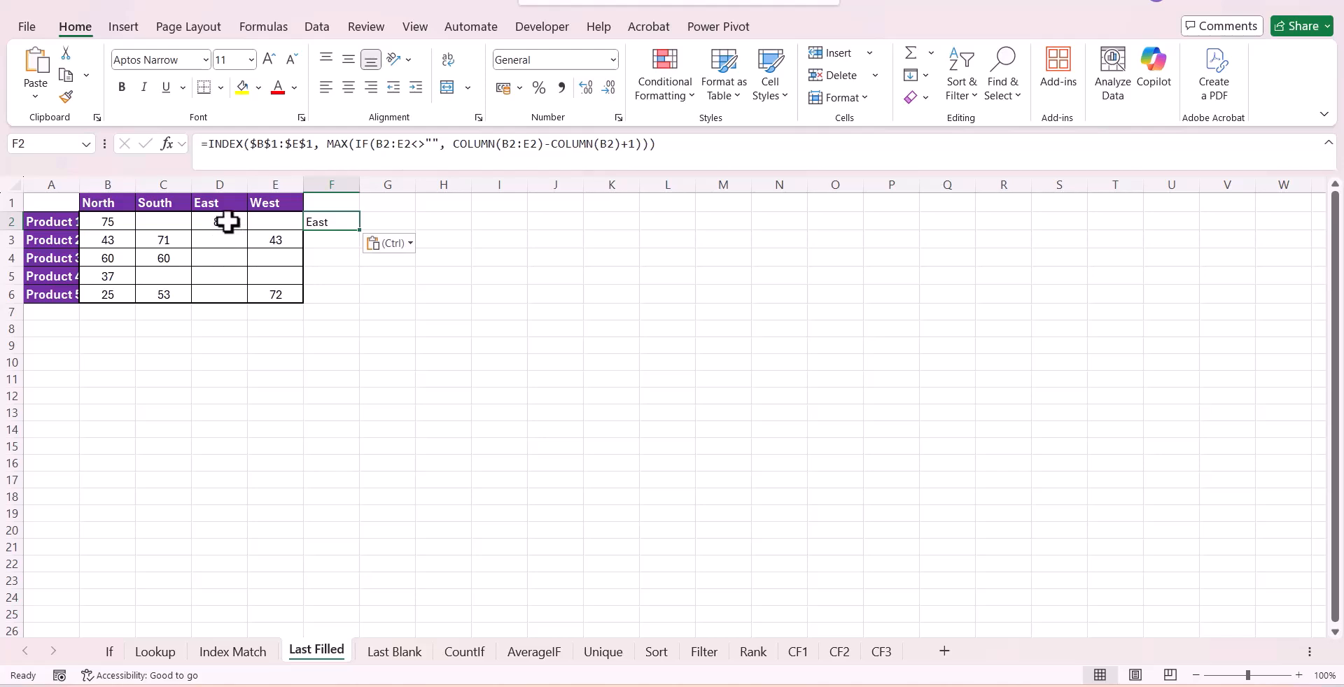
left_click_drag(359, 231, 362, 303)
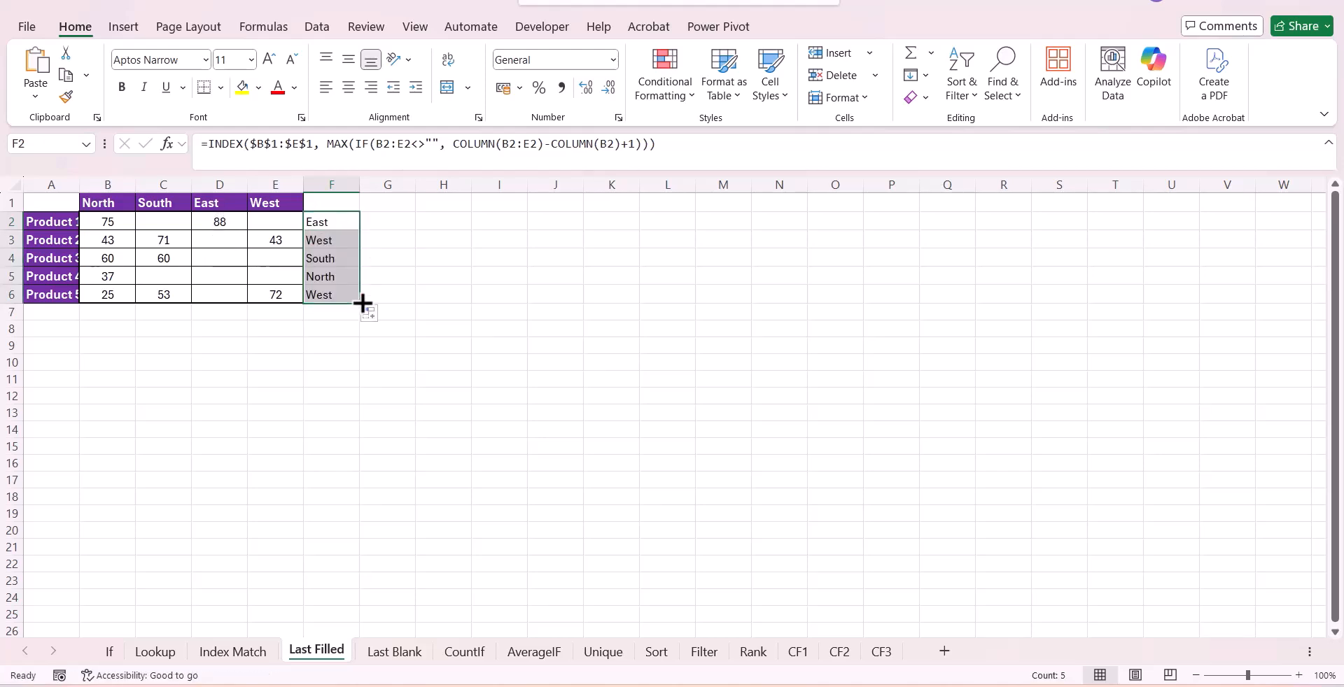
Step: Compare the Product 2, 3 and 4 results in column F with the last filled cell of each row
left_click(278, 235)
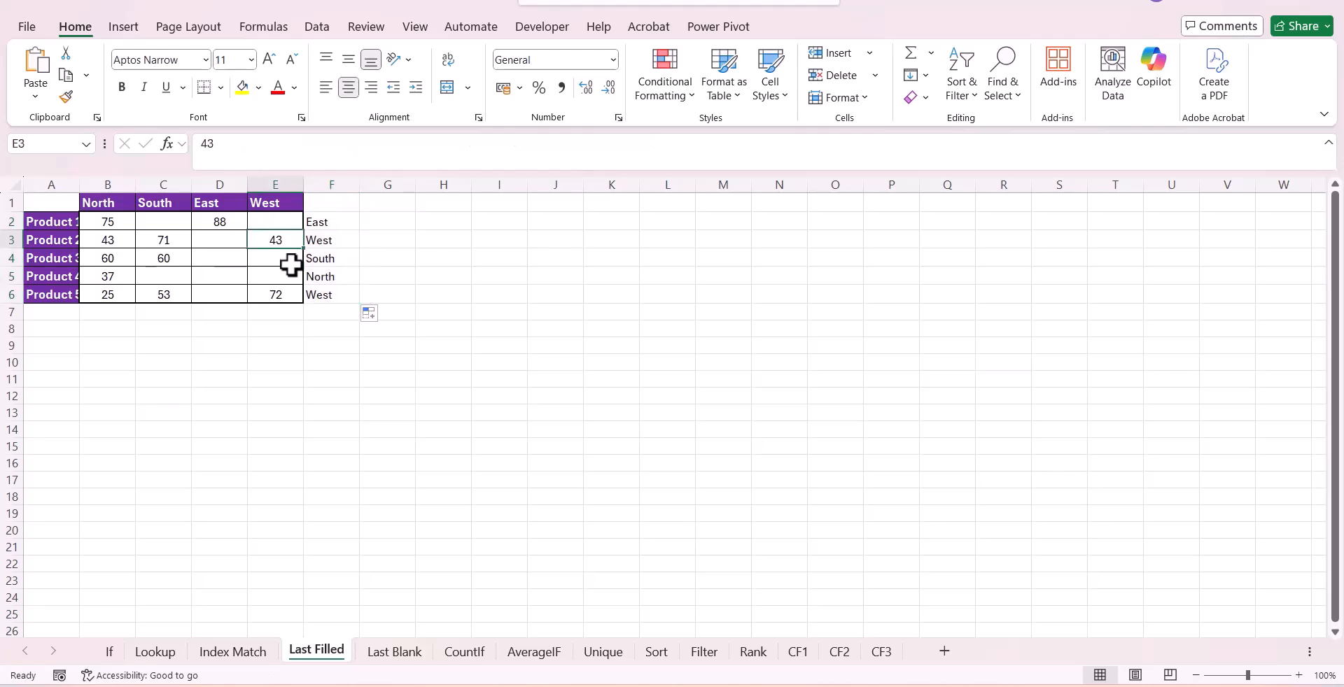
left_click(173, 260)
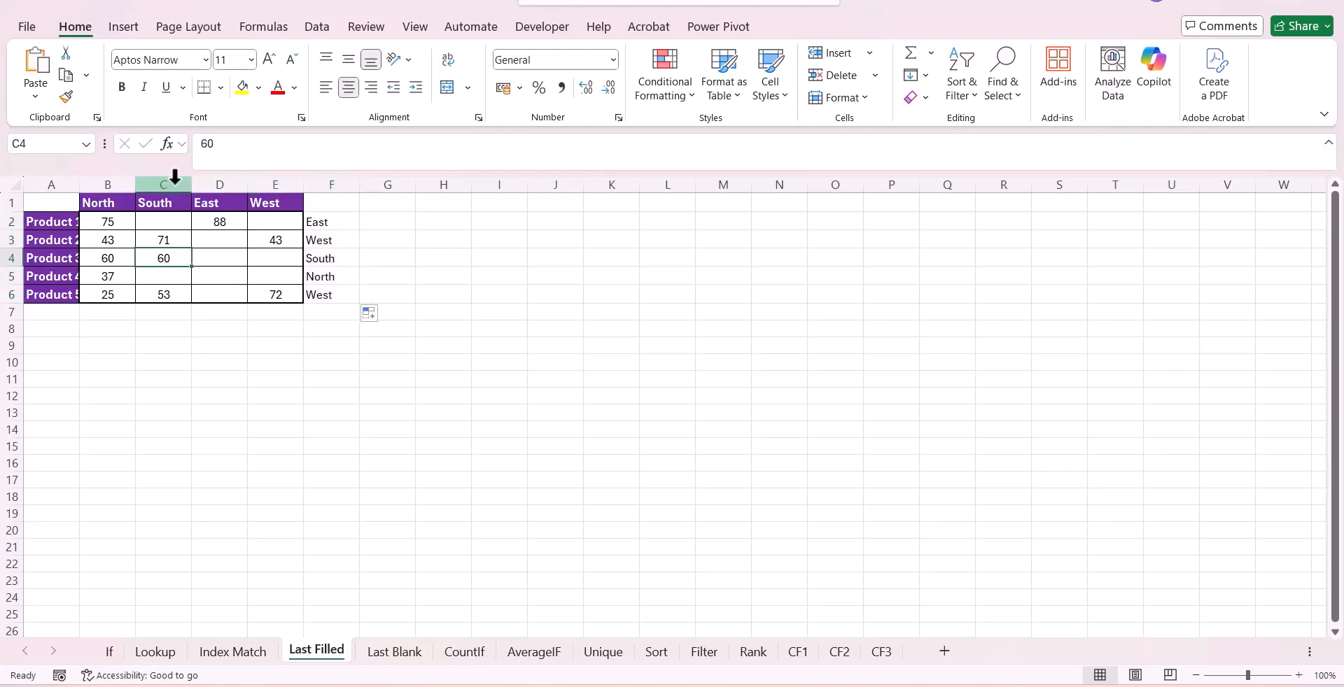
left_click(114, 275)
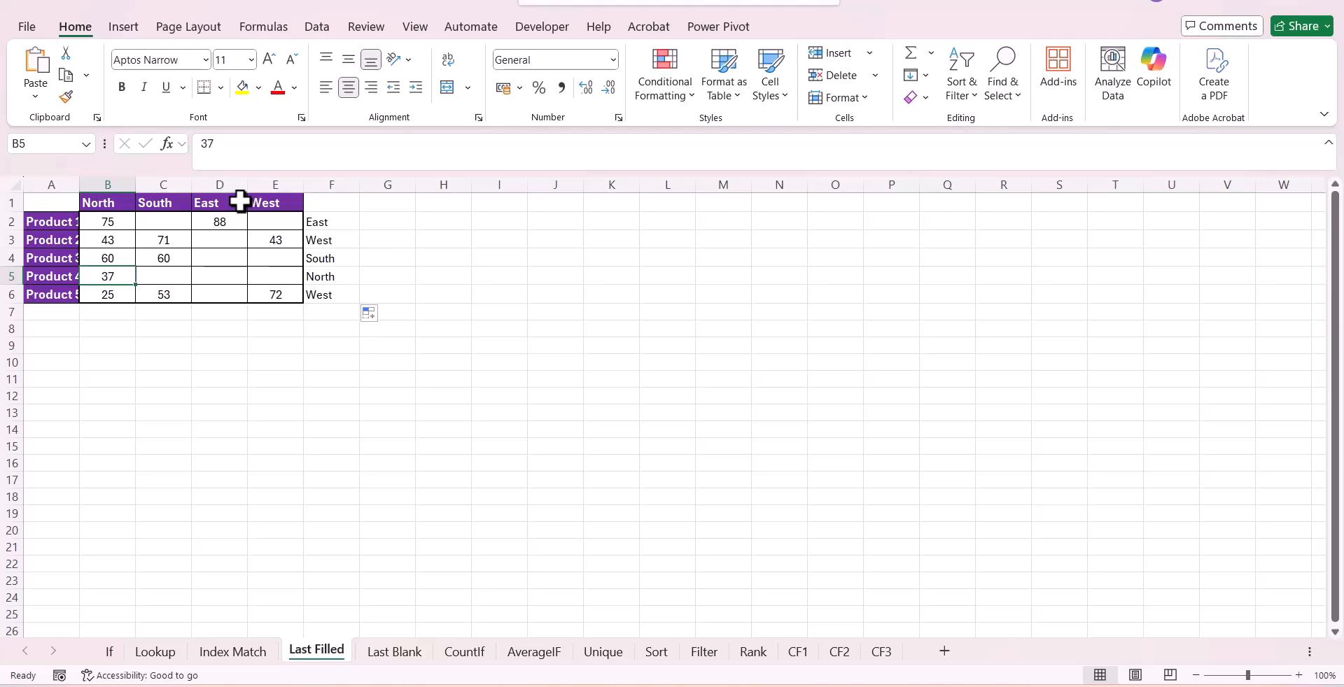
Step: Go to the Last Blank sheet and ask ChatGPT for the column header of the last blank value in each row of B2:E6
left_click(411, 656)
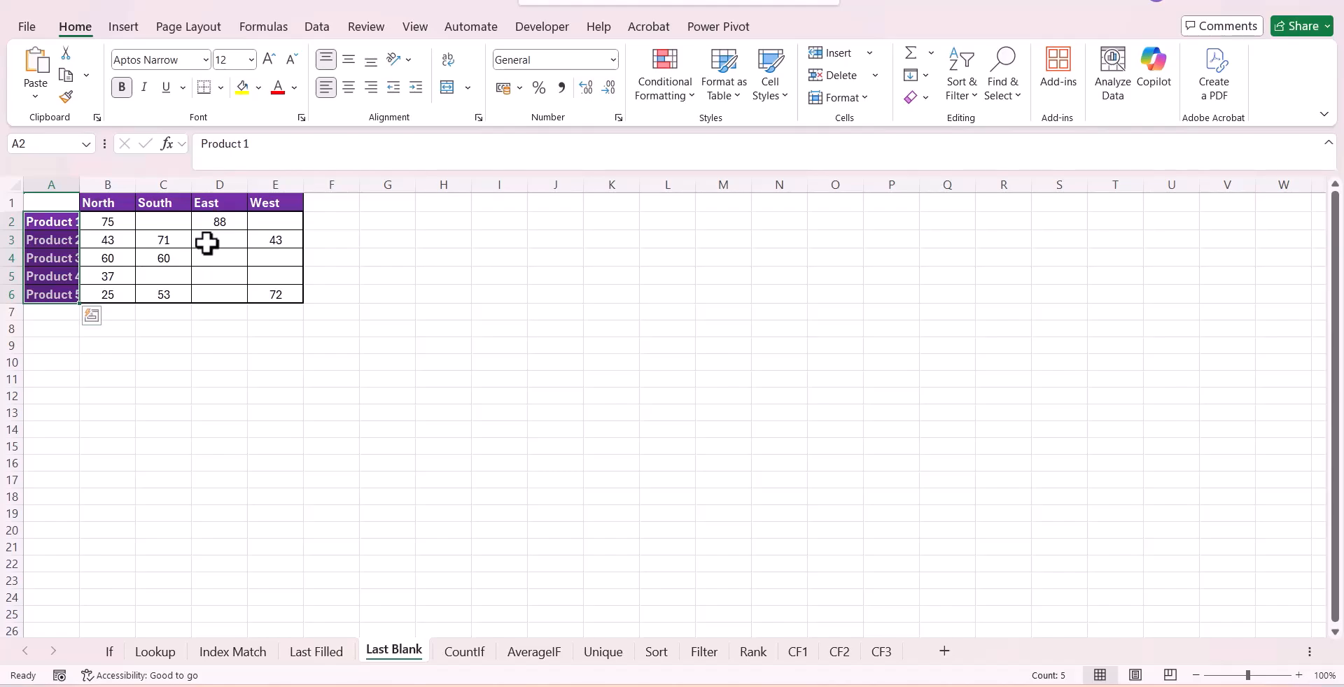
key("alt+Tab")
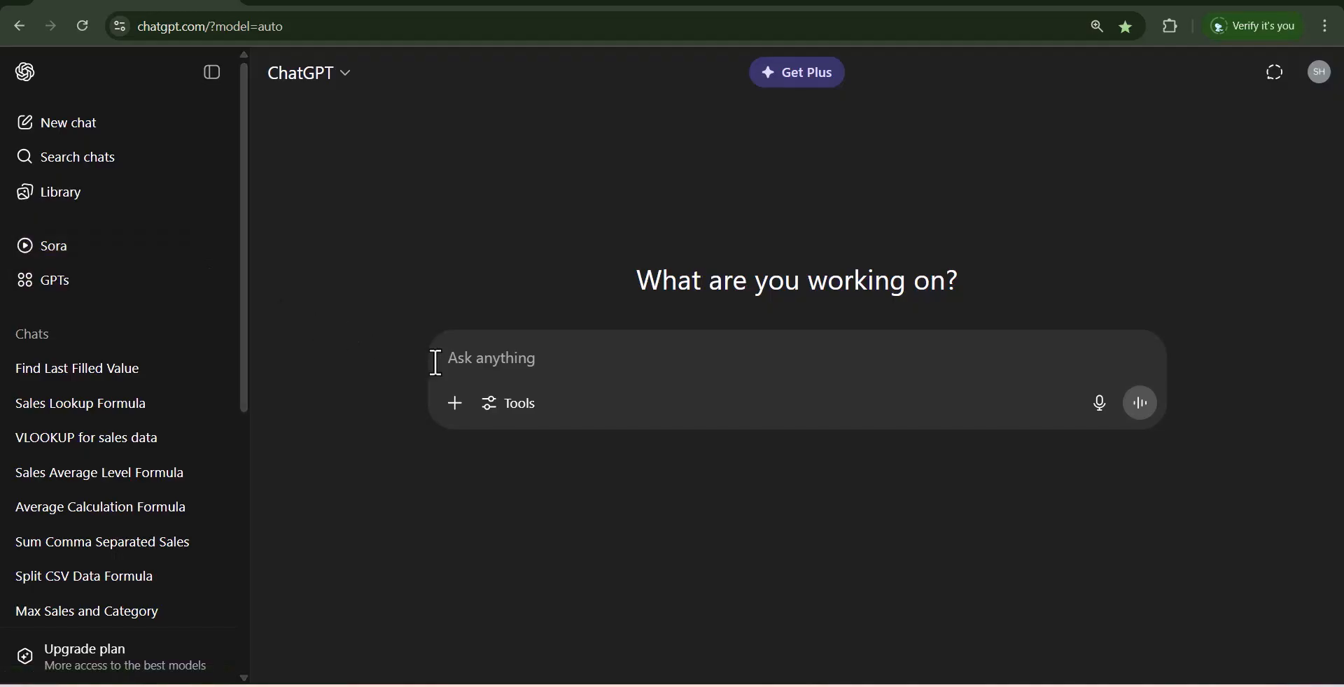
key("ctrl+v")
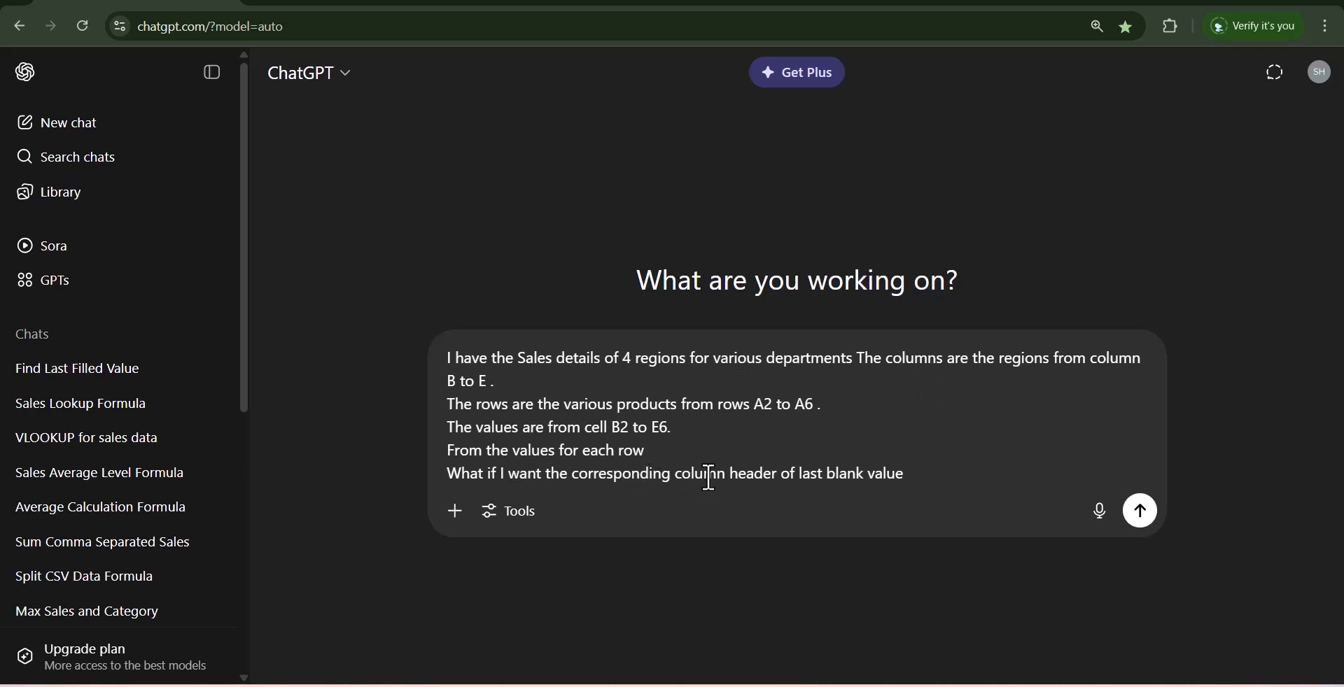
left_click(1143, 516)
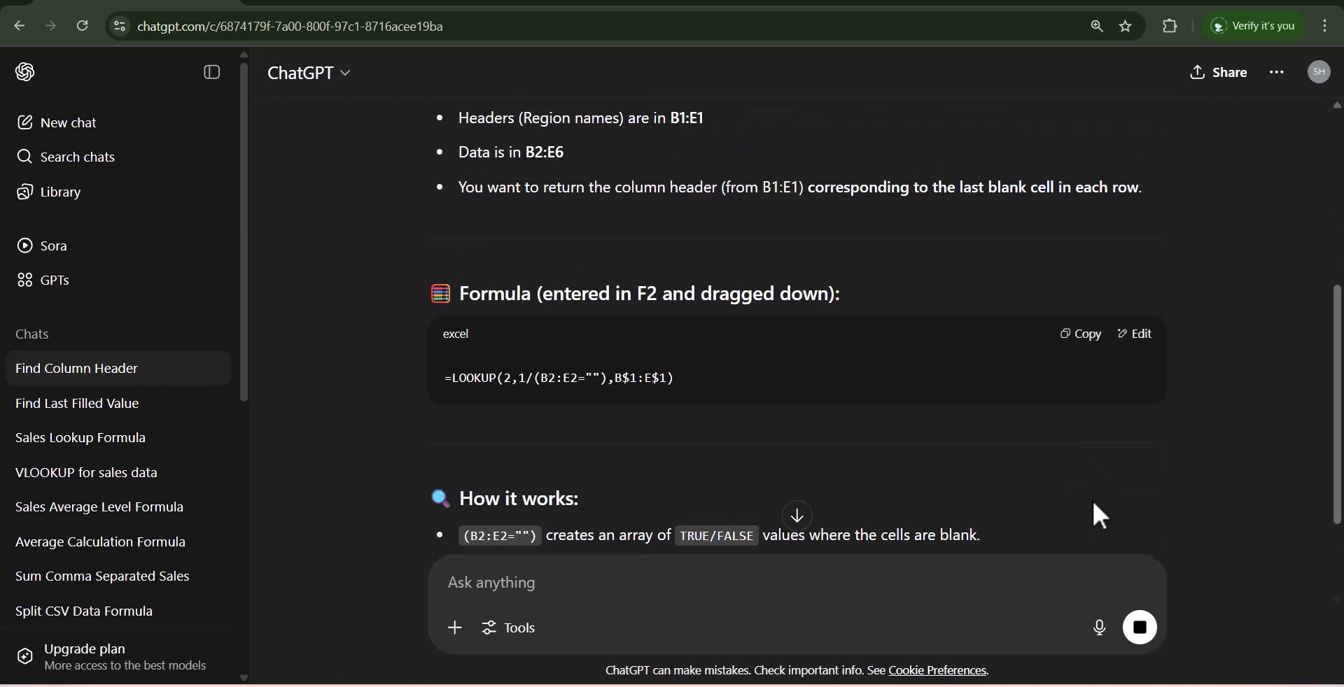
Step: Put ChatGPT's formula =LOOKUP(2,1/(B2:E2=""),B$1:E$1) into F2 of the Last Blank sheet in Excel and fill it down to F6
left_click(1083, 336)
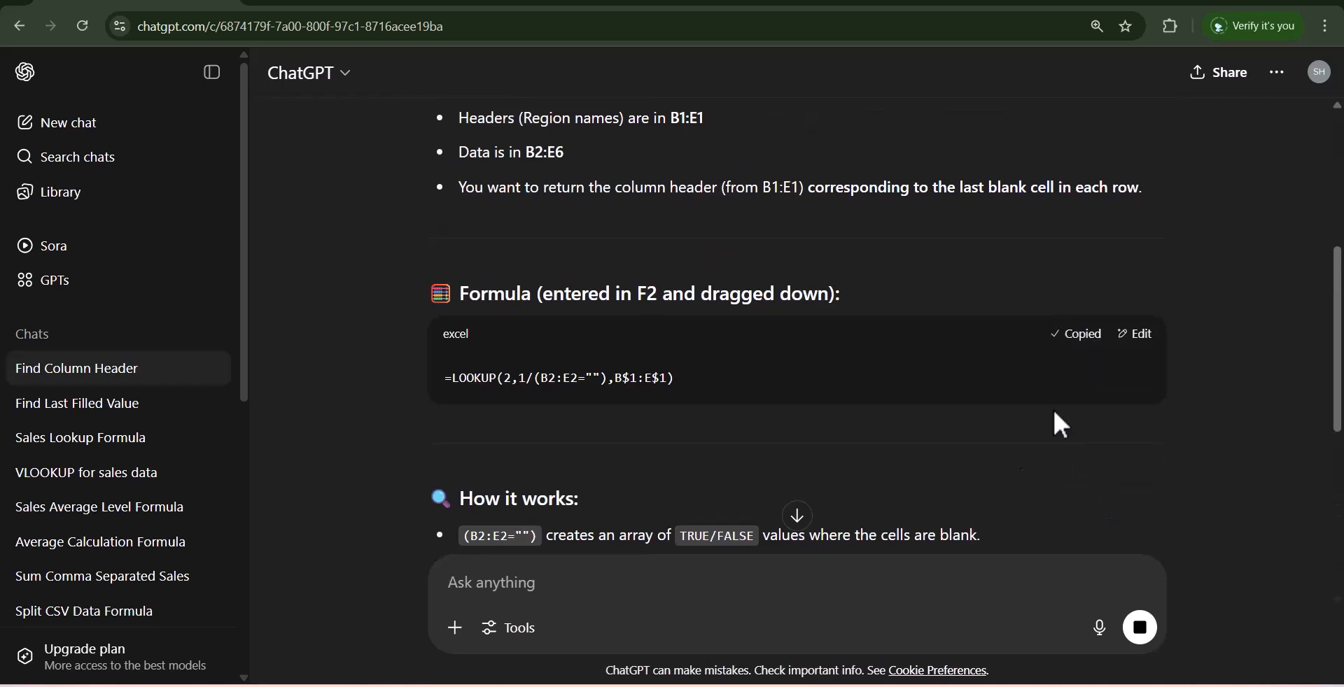
key("alt+Tab")
left_click(329, 220)
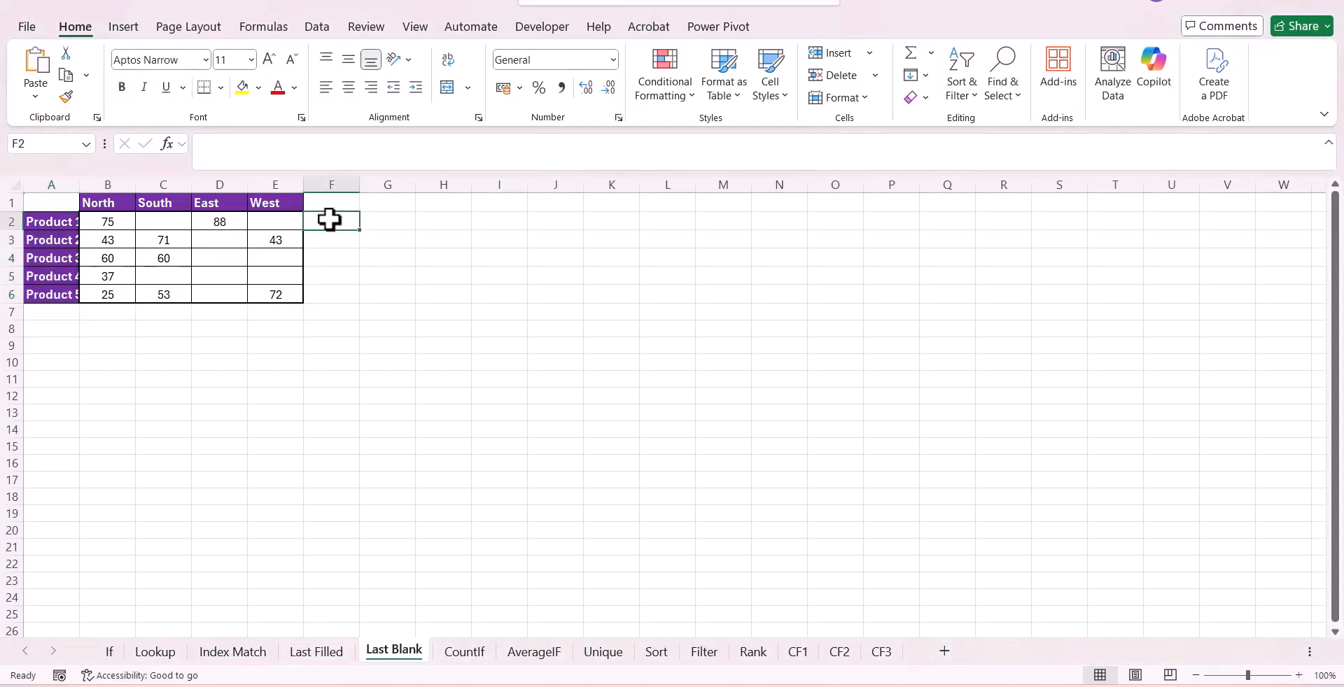
key("ctrl+v")
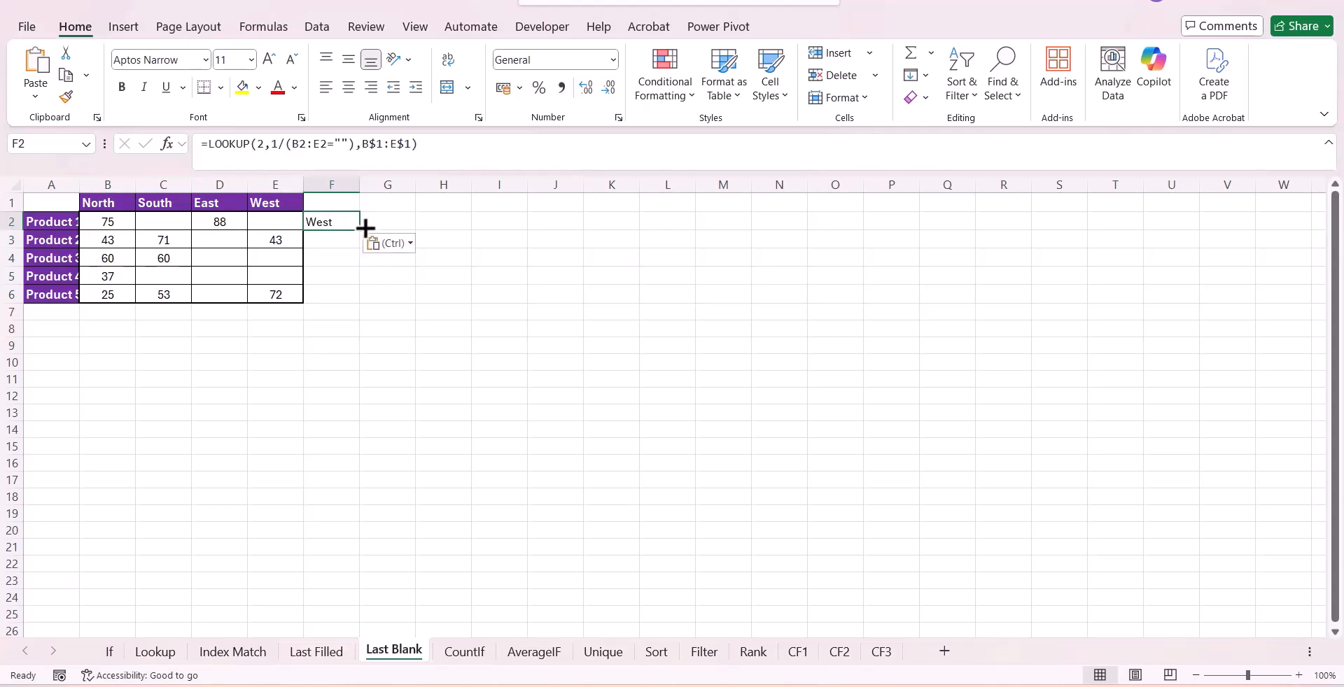
left_click_drag(365, 228, 360, 295)
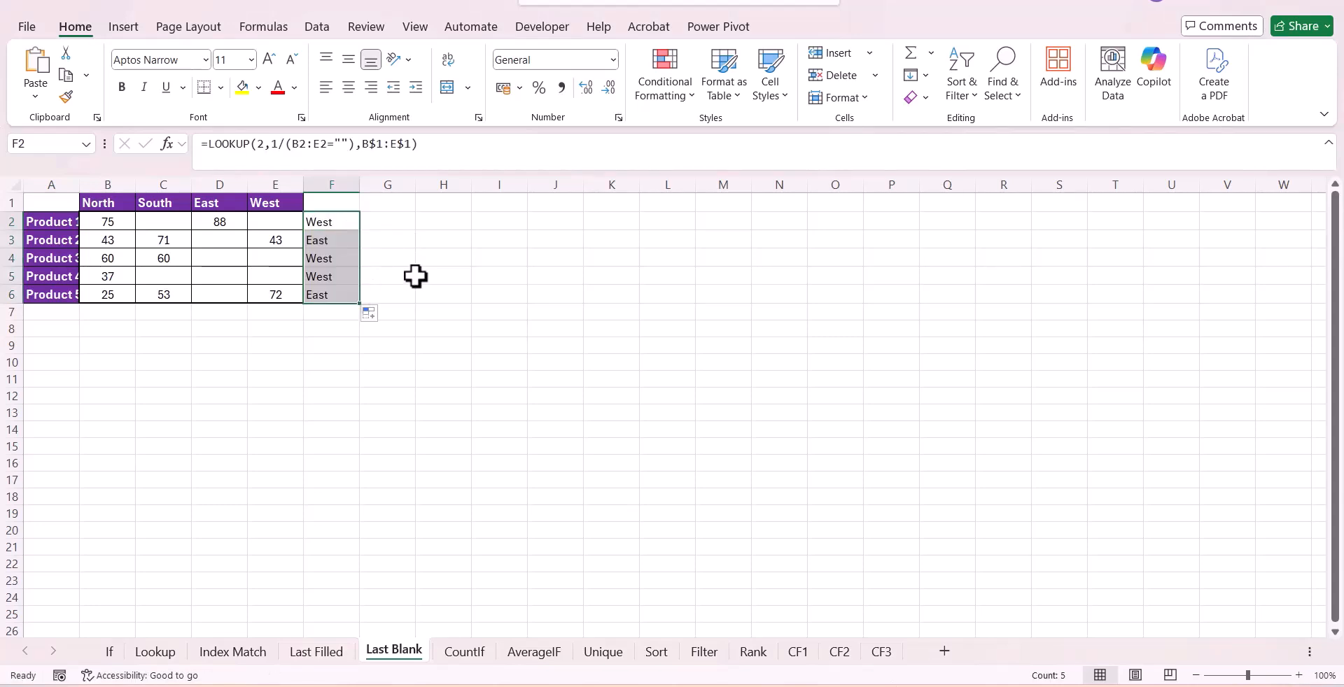
left_click(418, 276)
Step: Compare the column F results for Products 1 to 3 with the last blank cell and region header of each row
left_click(287, 210)
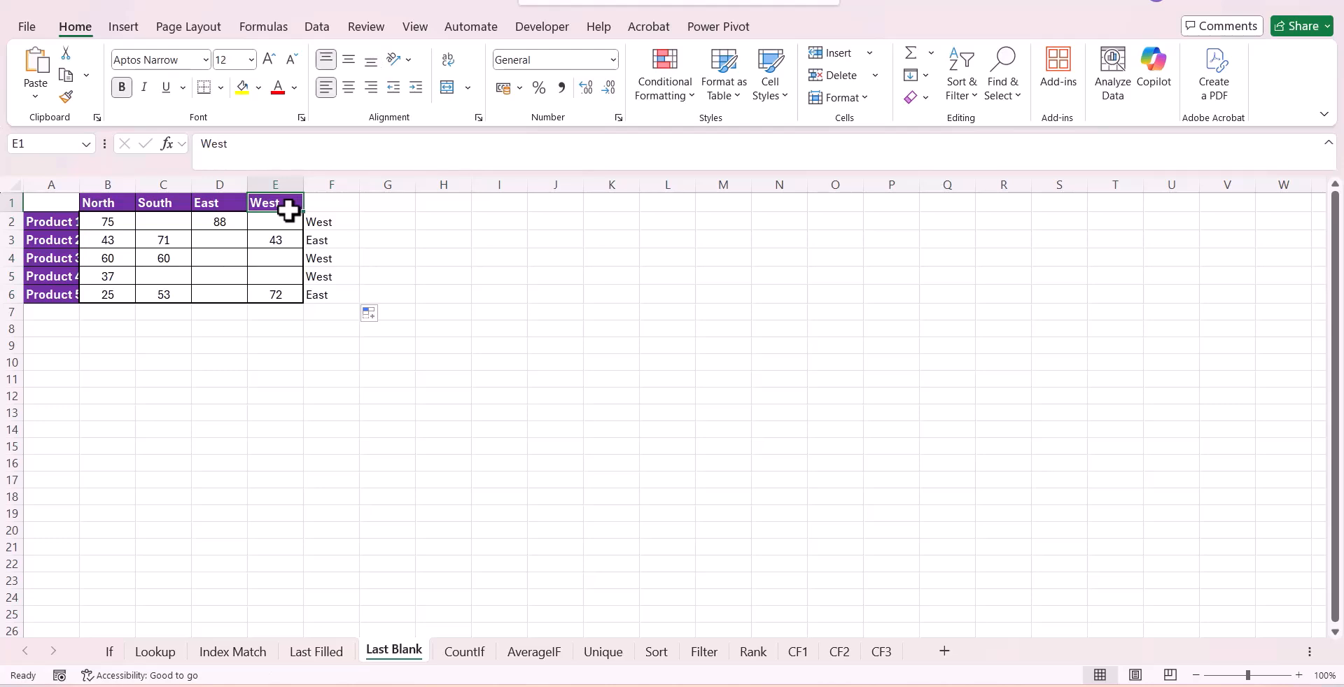
left_click(286, 226)
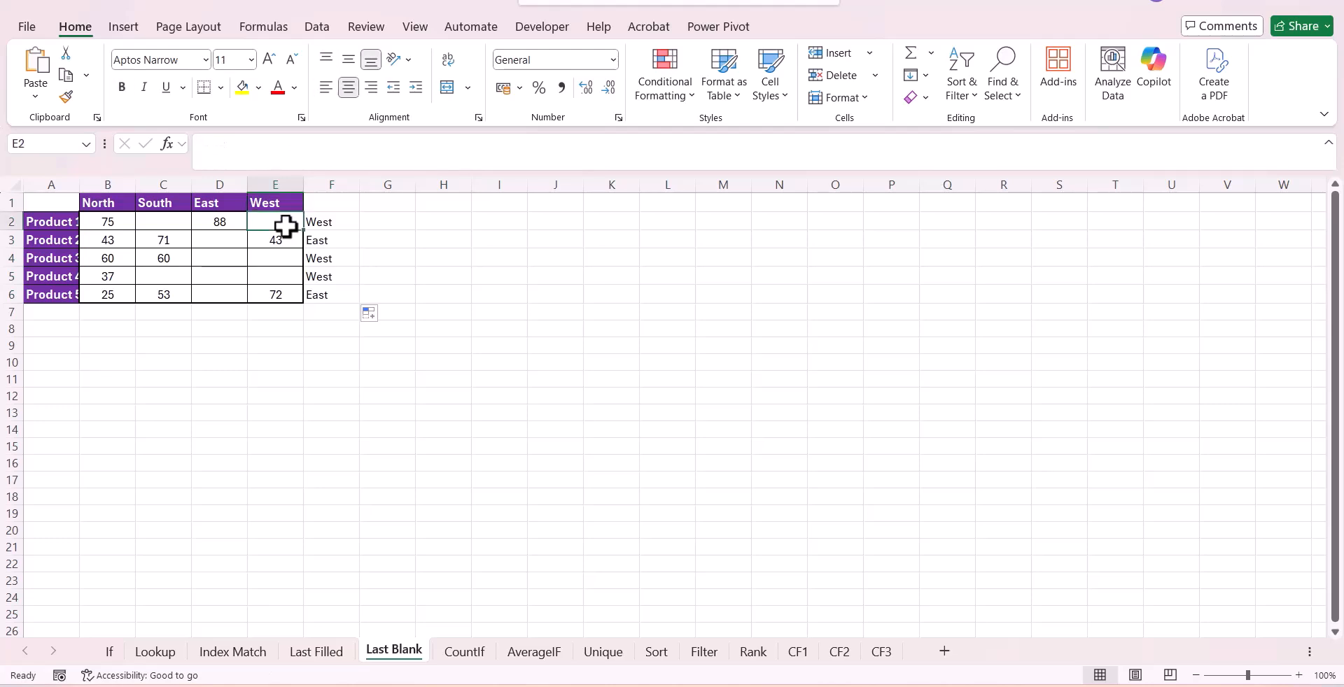
left_click(222, 243)
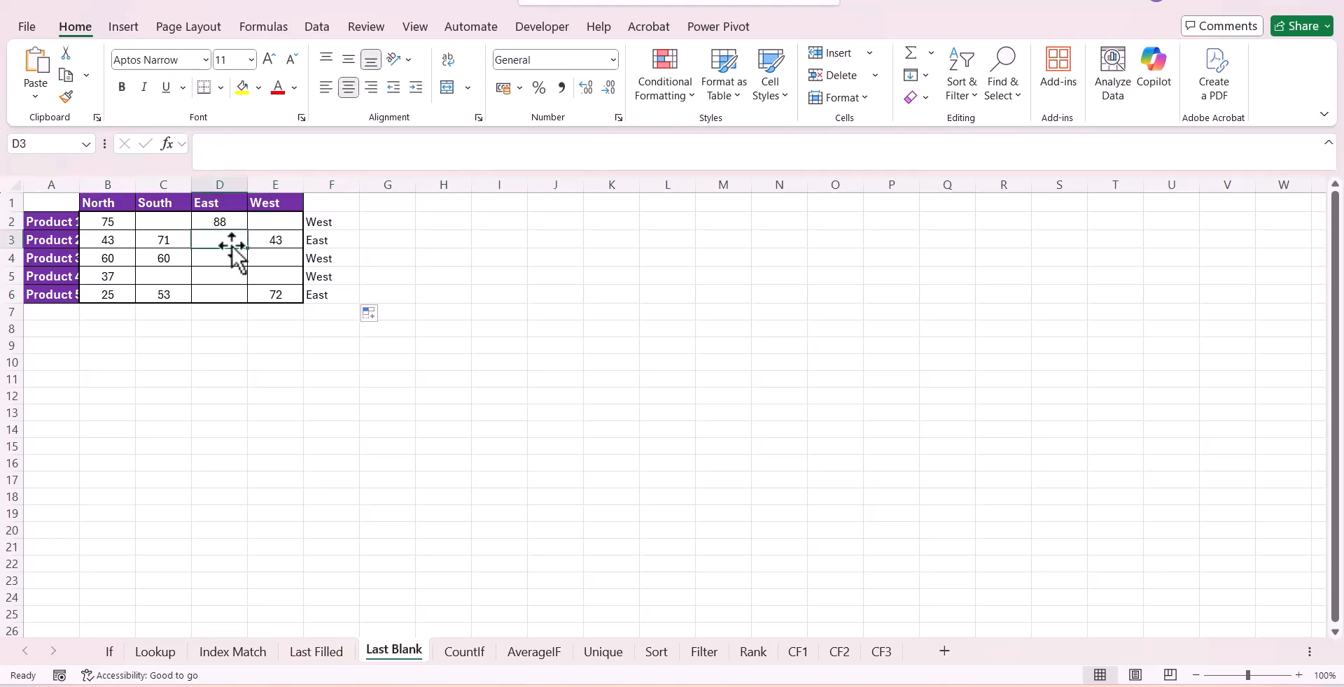
left_click(344, 240)
left_click(285, 259)
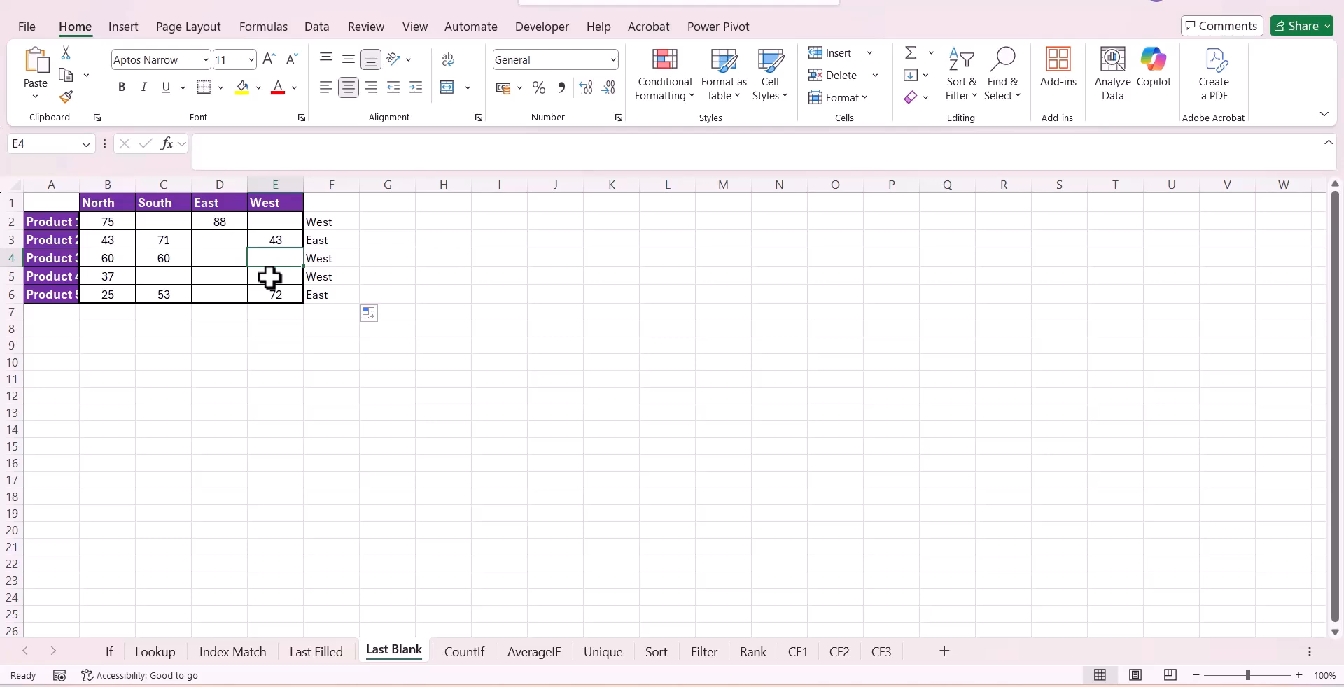
Step: Go to the CountIf sheet and ask ChatGPT for formulas counting males in F1 and females in F2 from the data in A2:B26
key("ctrl+Page_Down")
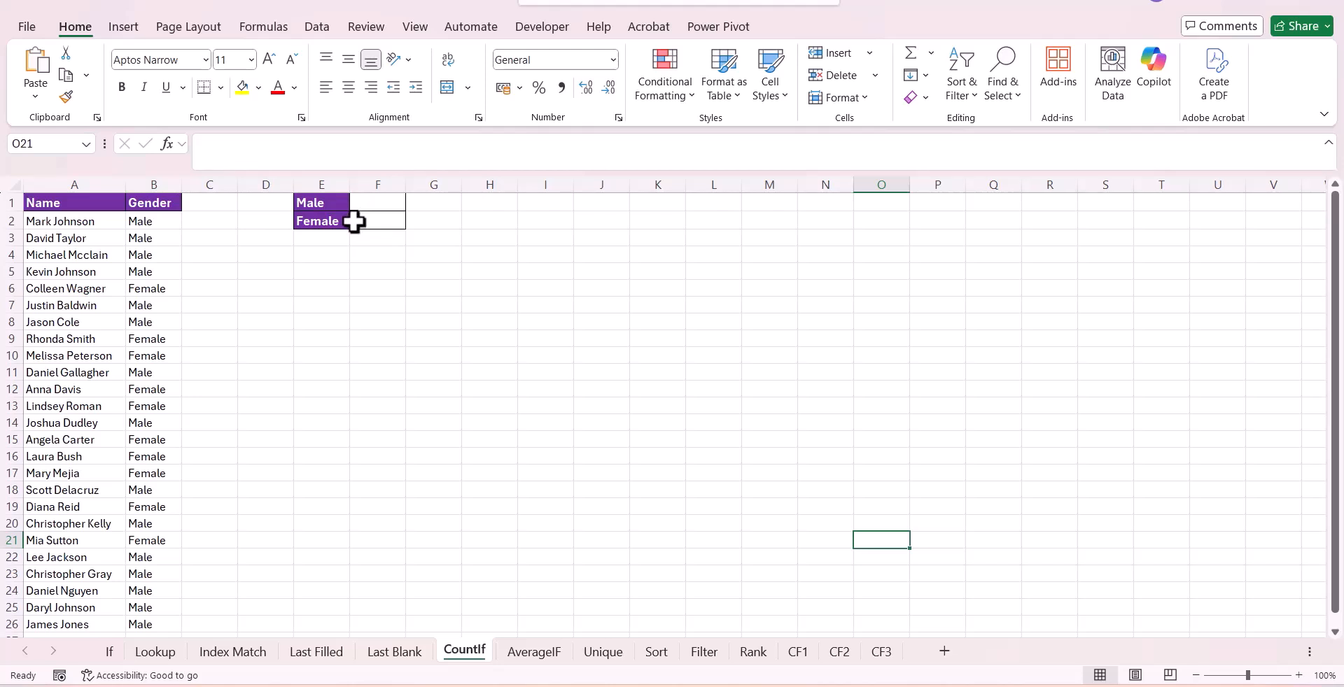
key("alt+Tab")
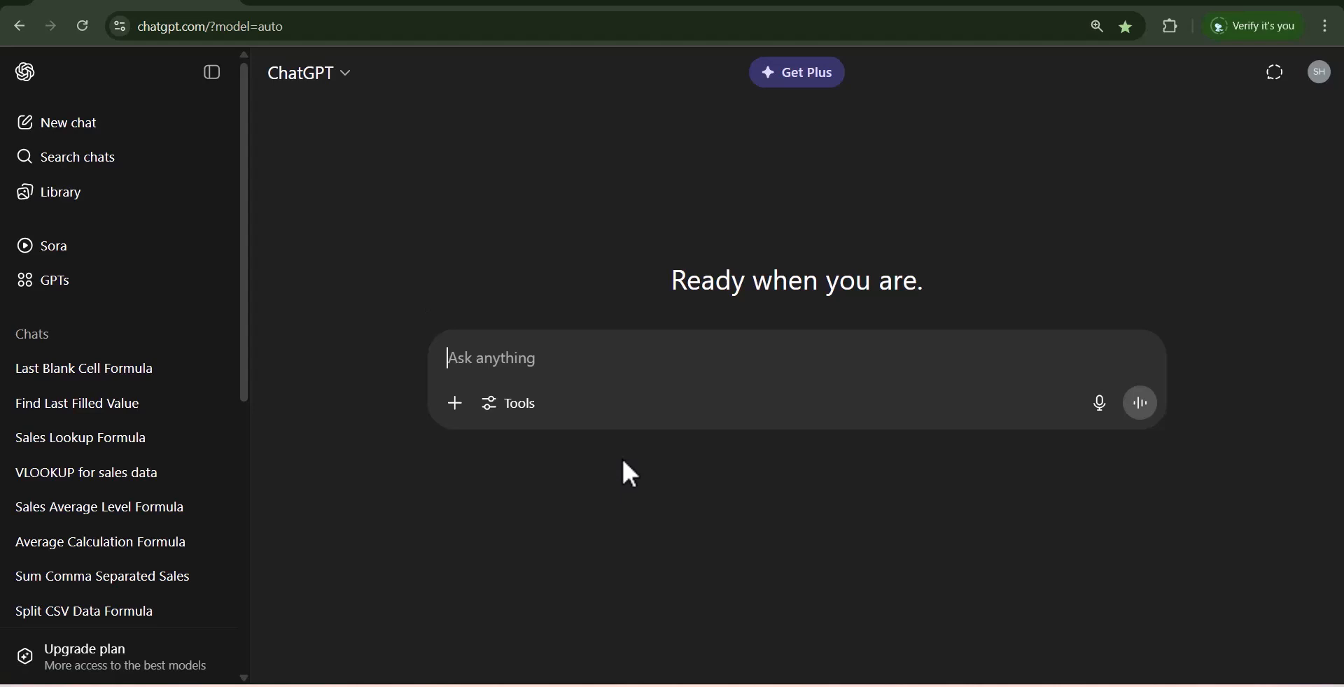
key("ctrl+v")
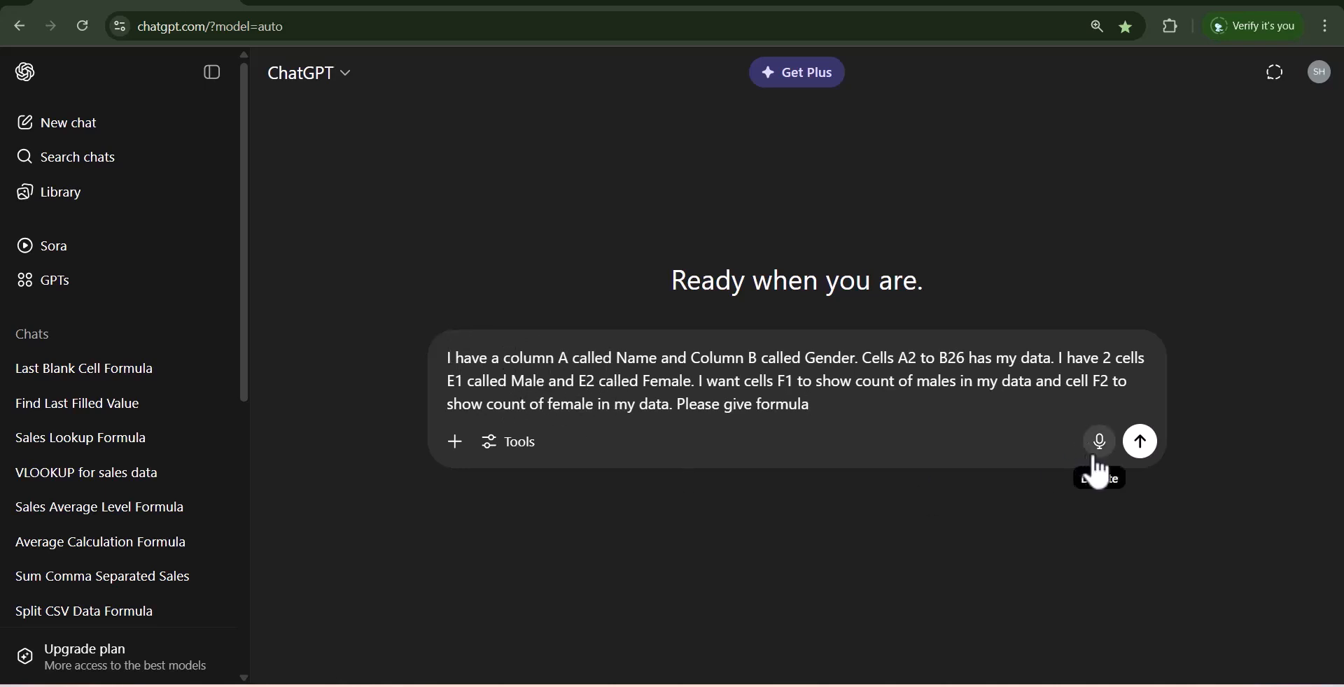
left_click(1140, 441)
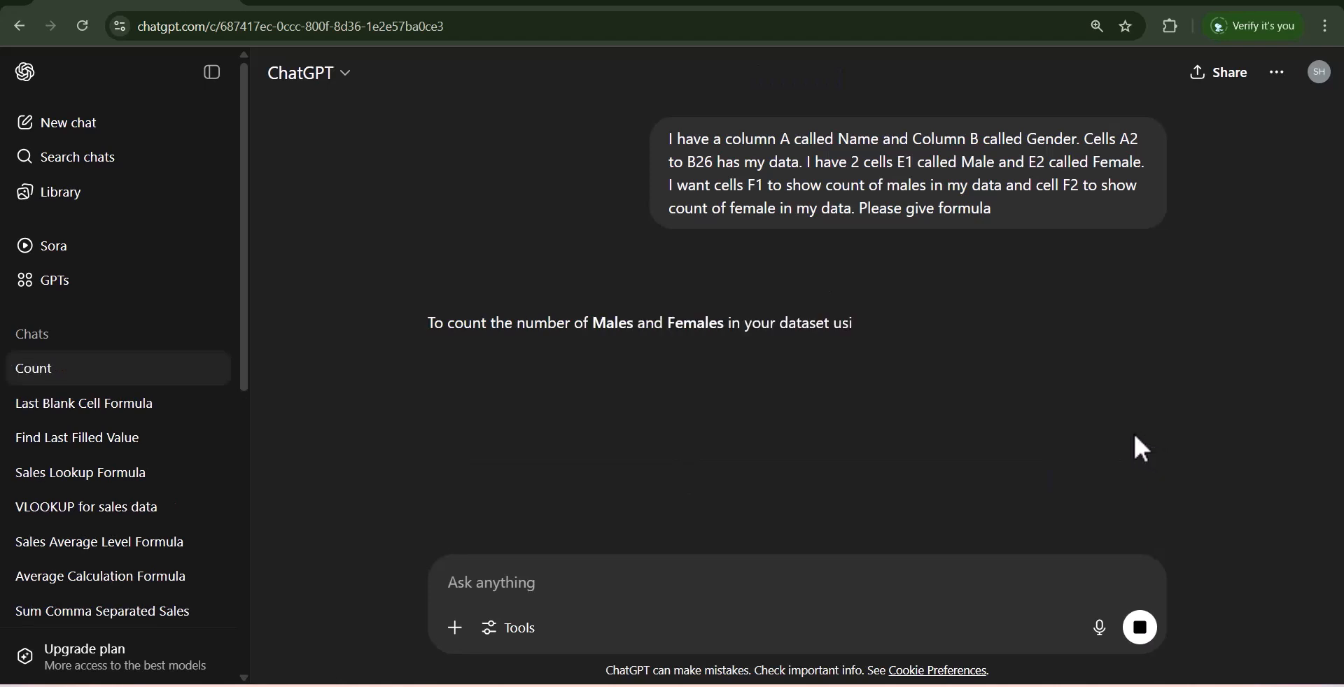
Step: Review ChatGPT's answer and put its male count formula =COUNTIF(B2:B26, E1) into cell F1 in Excel
scroll(1067, 425, "down", 3)
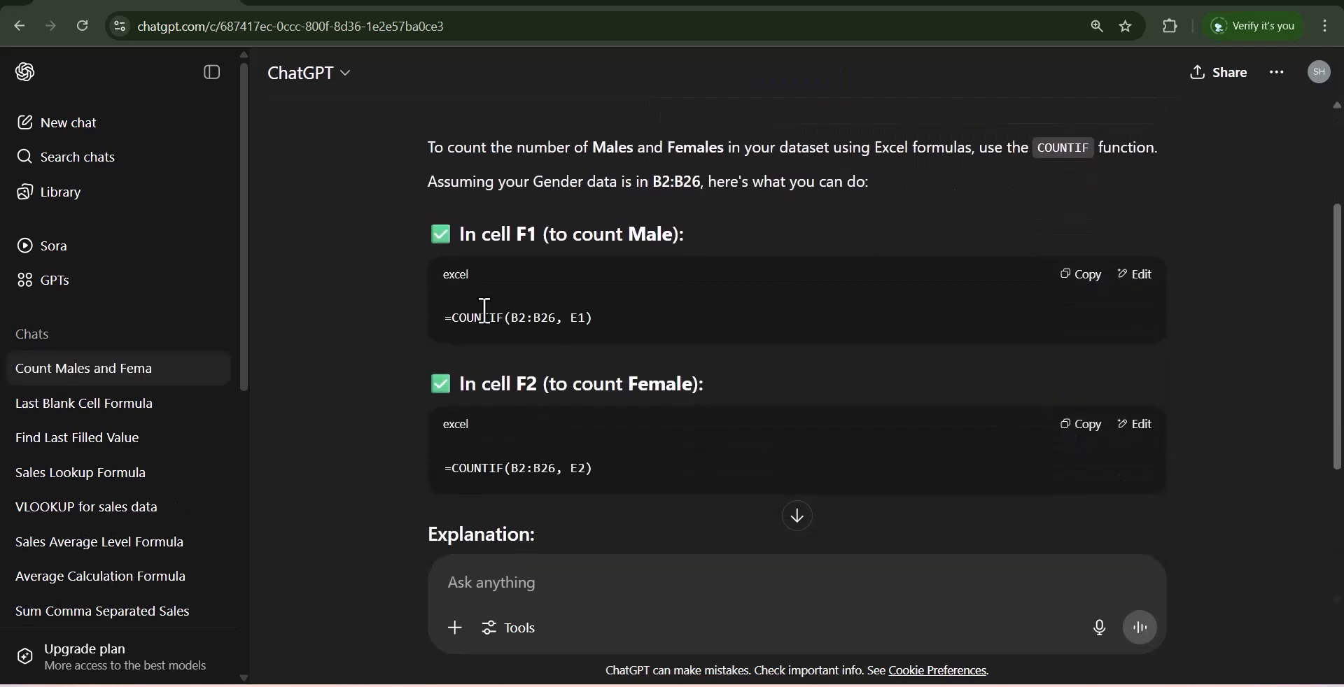
scroll(613, 403, "up", 3)
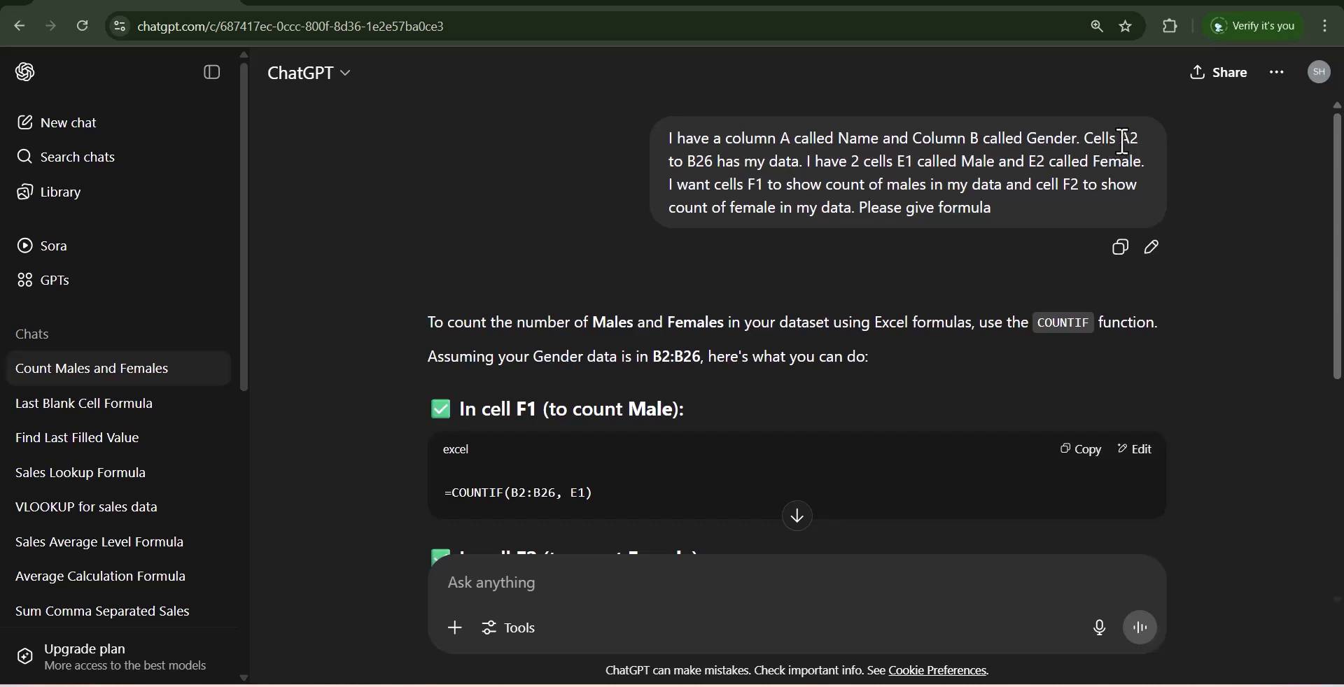
scroll(659, 378, "down", 2)
scroll(658, 376, "down", 1)
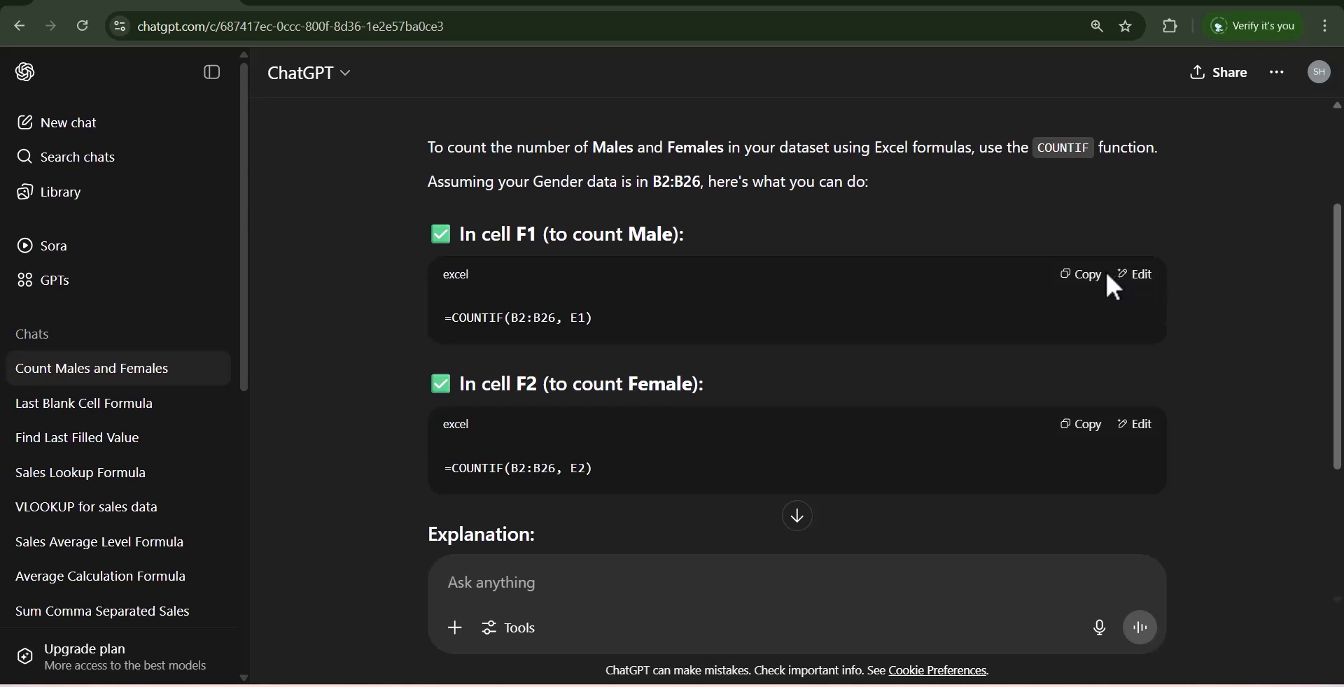
left_click(1089, 286)
left_click(939, 682)
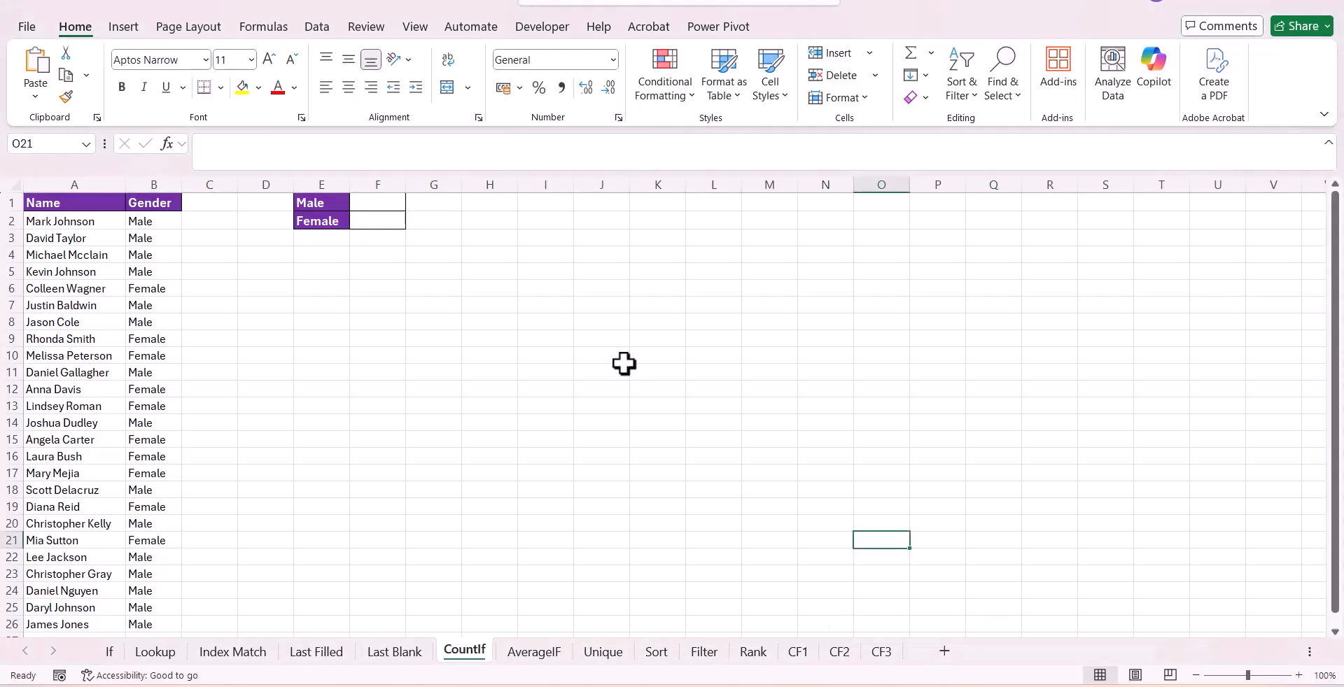
left_click(391, 208)
key("ctrl+v")
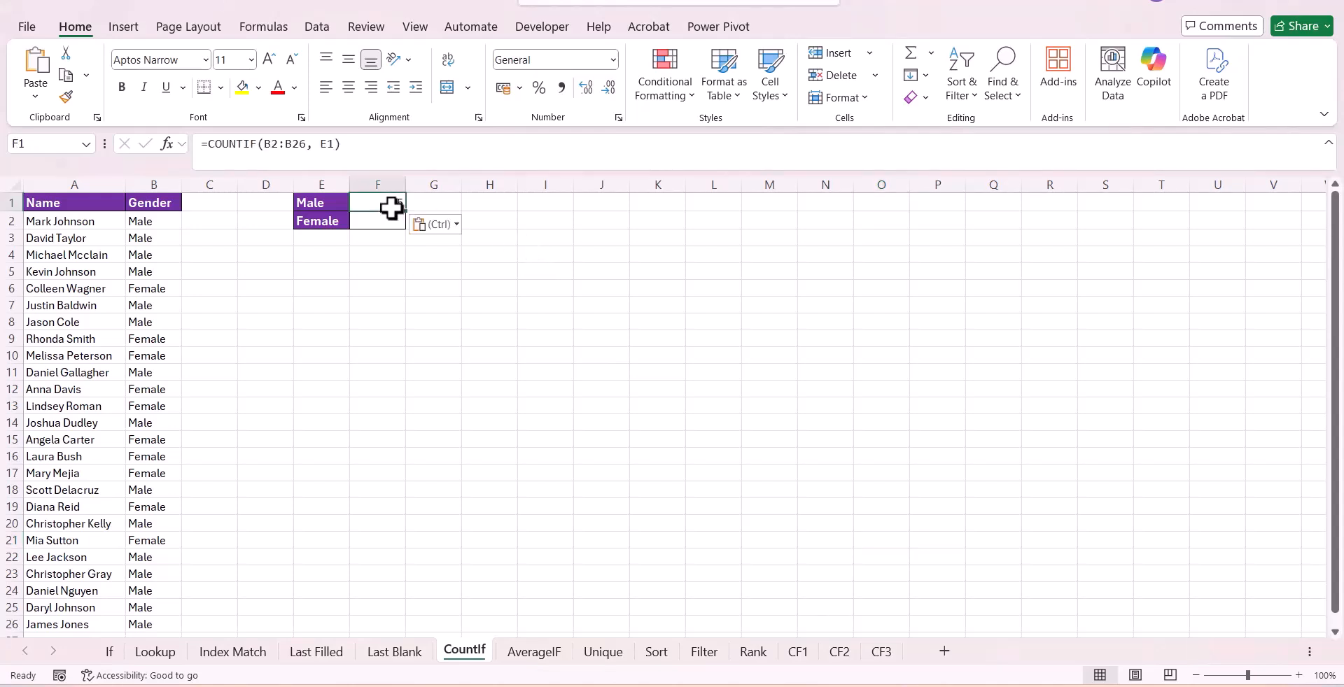
Step: Copy ChatGPT's female count formula =COUNTIF(B2:B26, E2) into cell F2 in Excel
left_click(854, 640)
scroll(805, 545, "down", 2)
left_click(1083, 338)
key("alt+Tab")
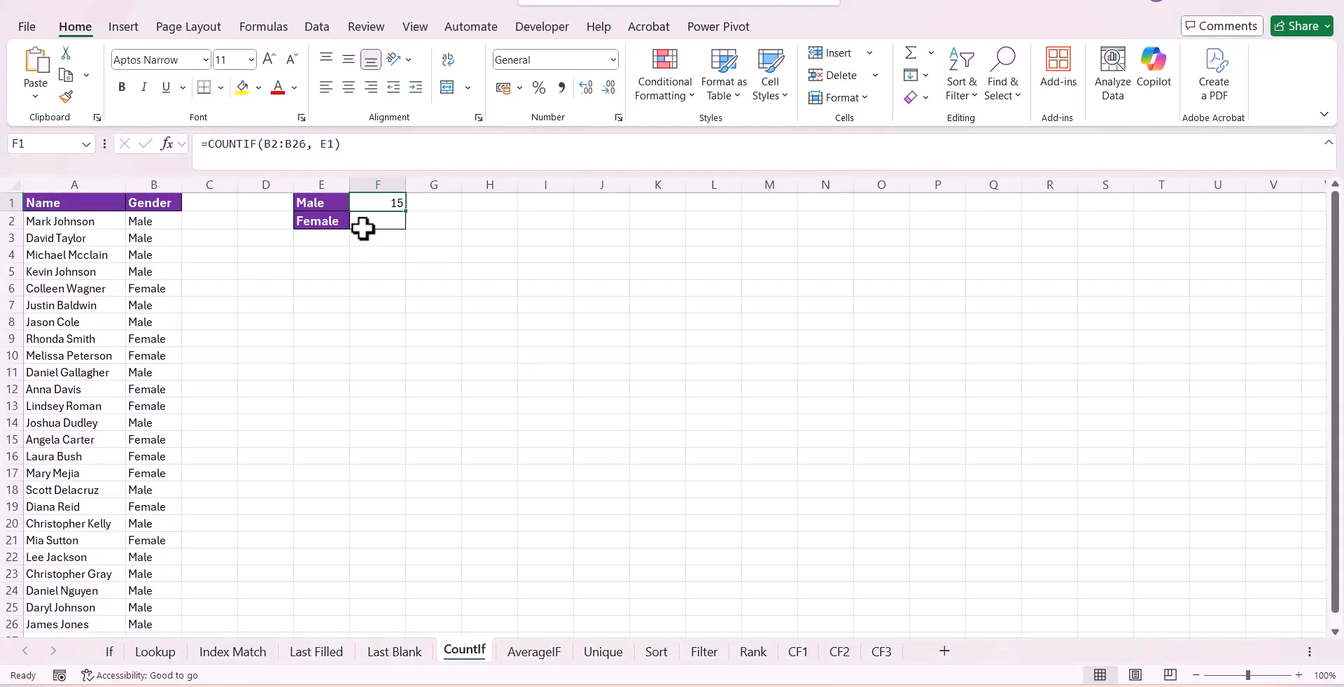
left_click(384, 222)
key("ctrl+v")
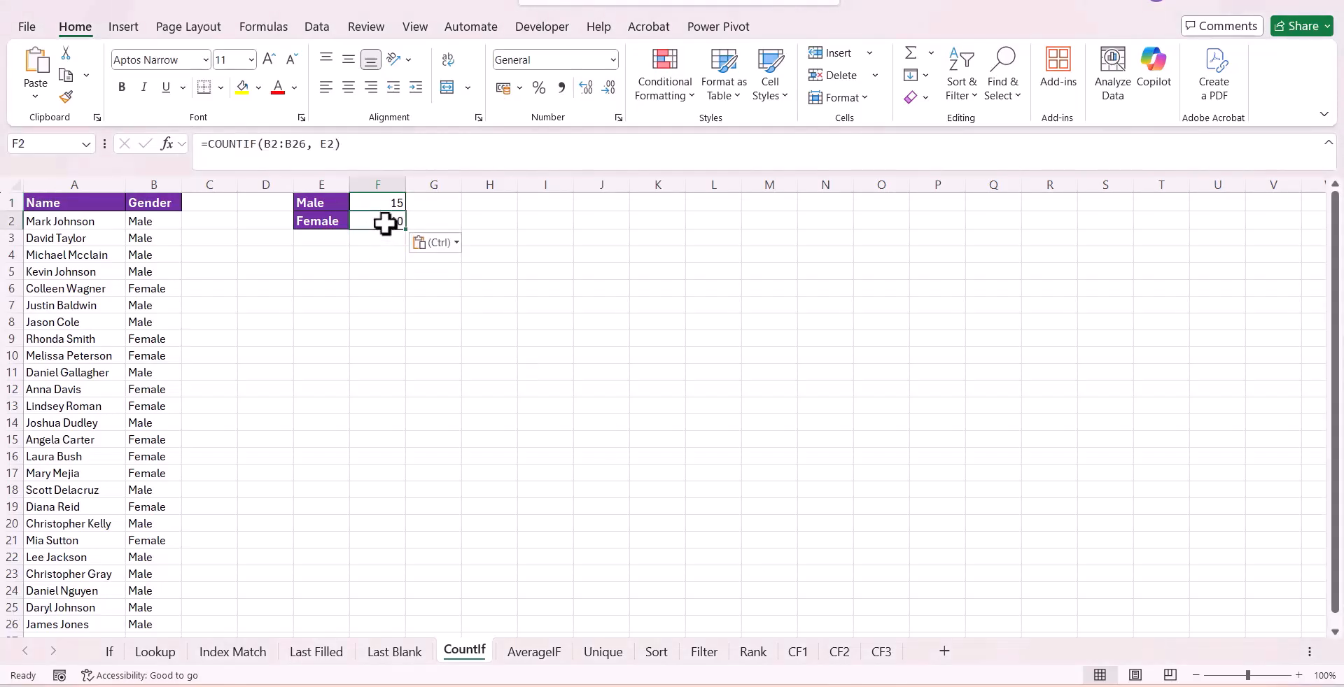
left_click(456, 373)
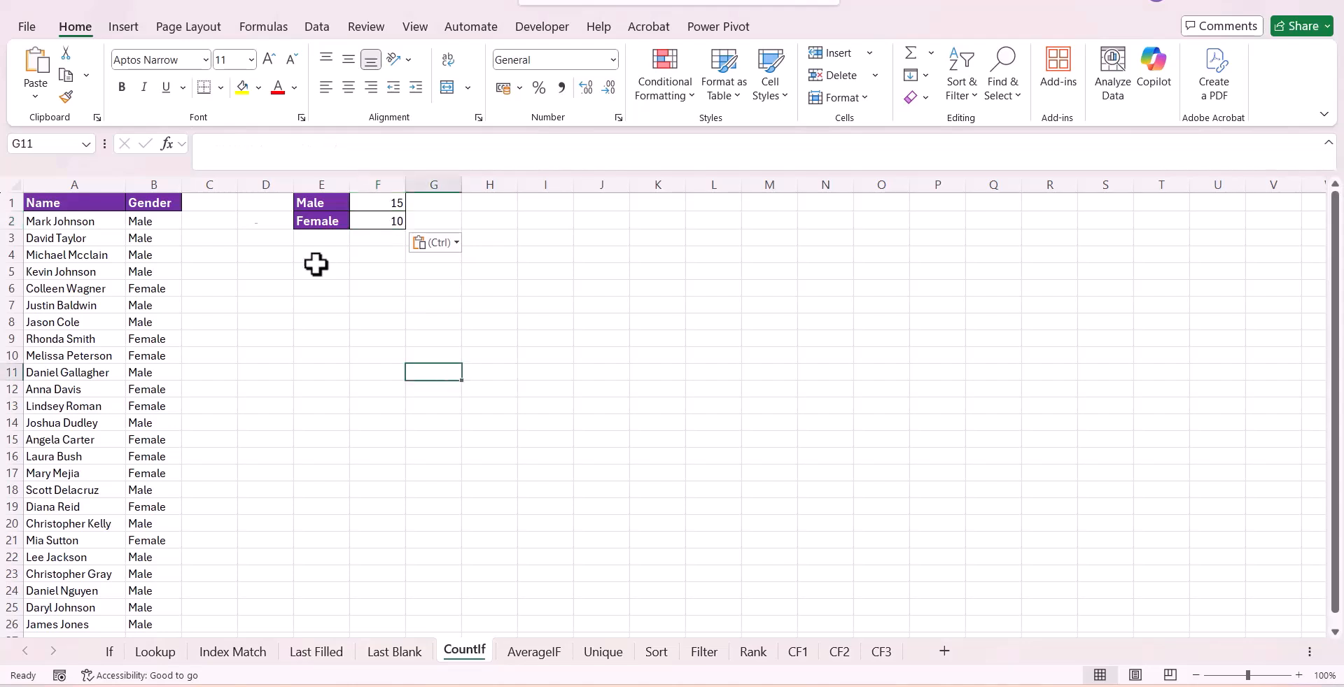
Step: Add filters to the Name and Gender headers and filter the Gender column to show only Male
left_click(142, 203)
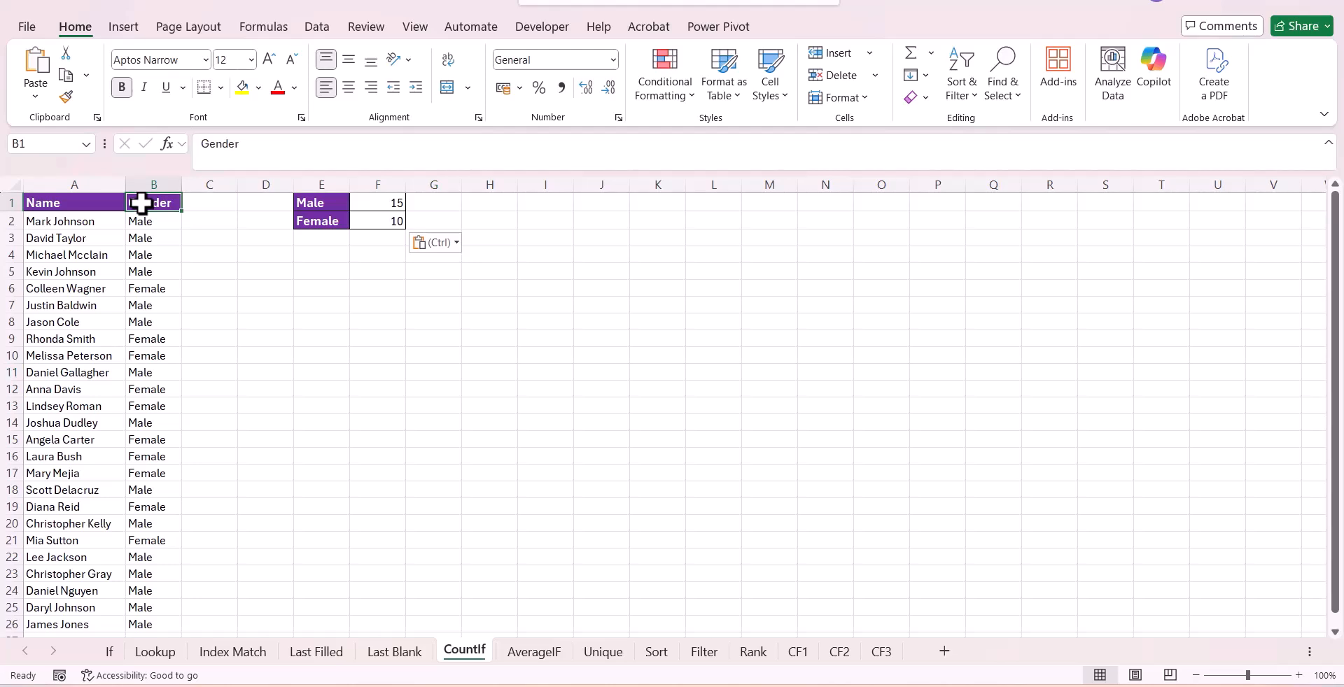
key("alt+a")
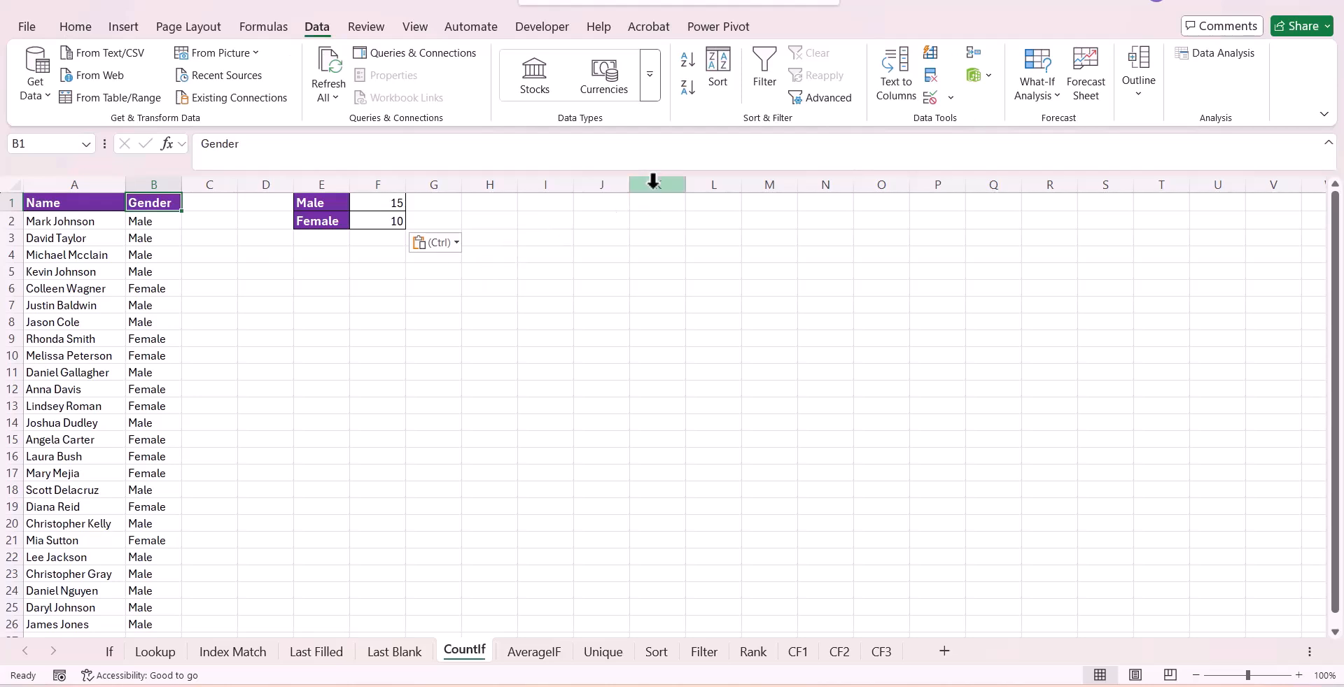
left_click(764, 73)
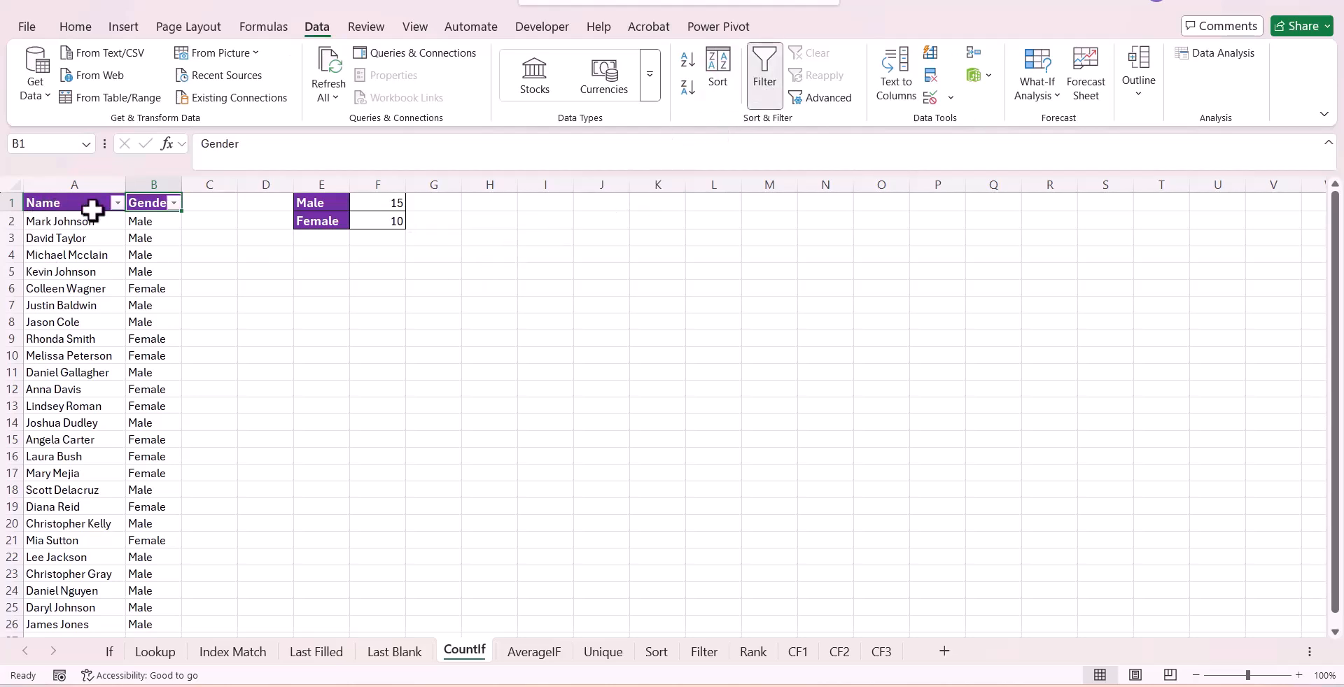
left_click(173, 203)
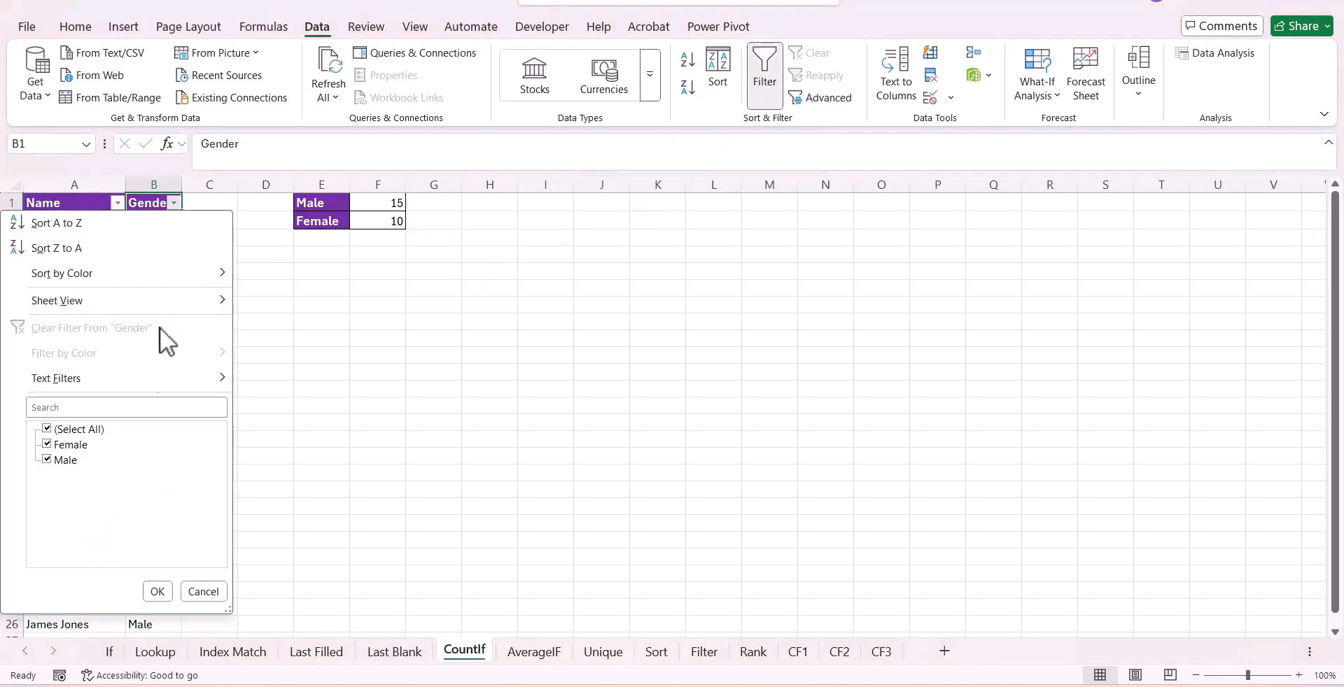
left_click(68, 445)
left_click(157, 591)
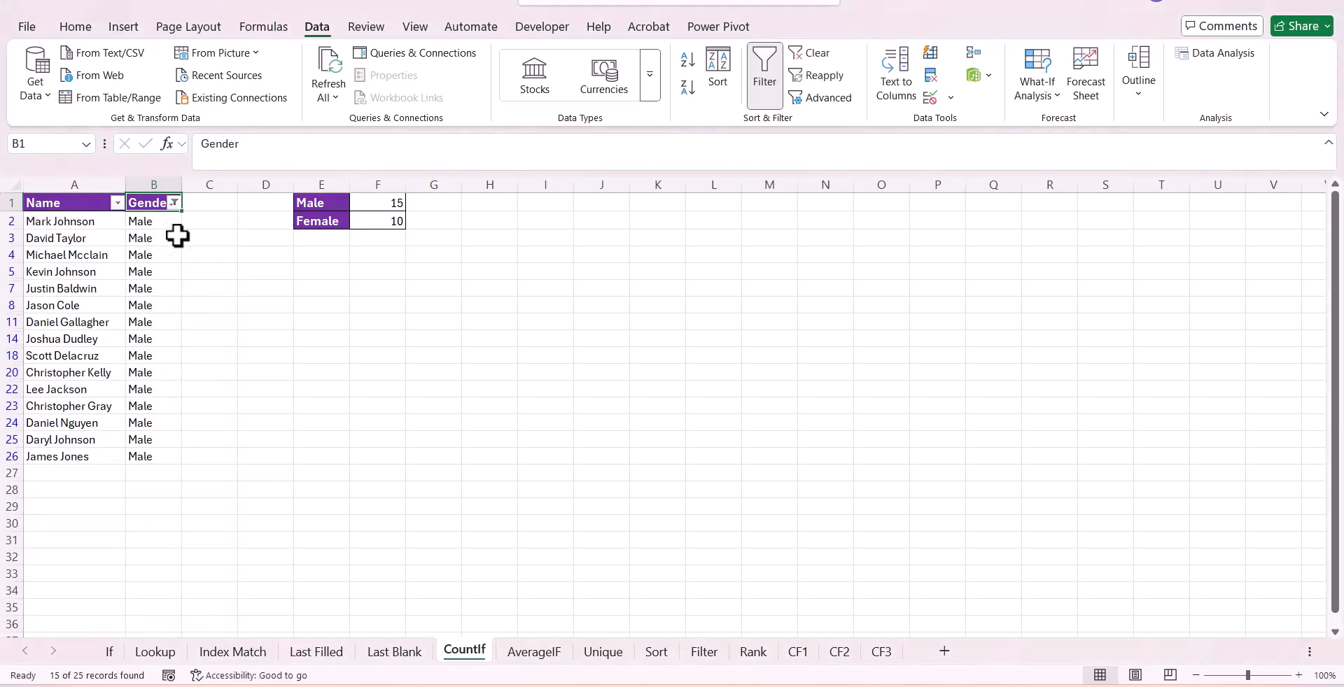
Step: Count the filtered entries in the Gender column, and remove the filters from the Name and Gender headers
left_click(158, 186)
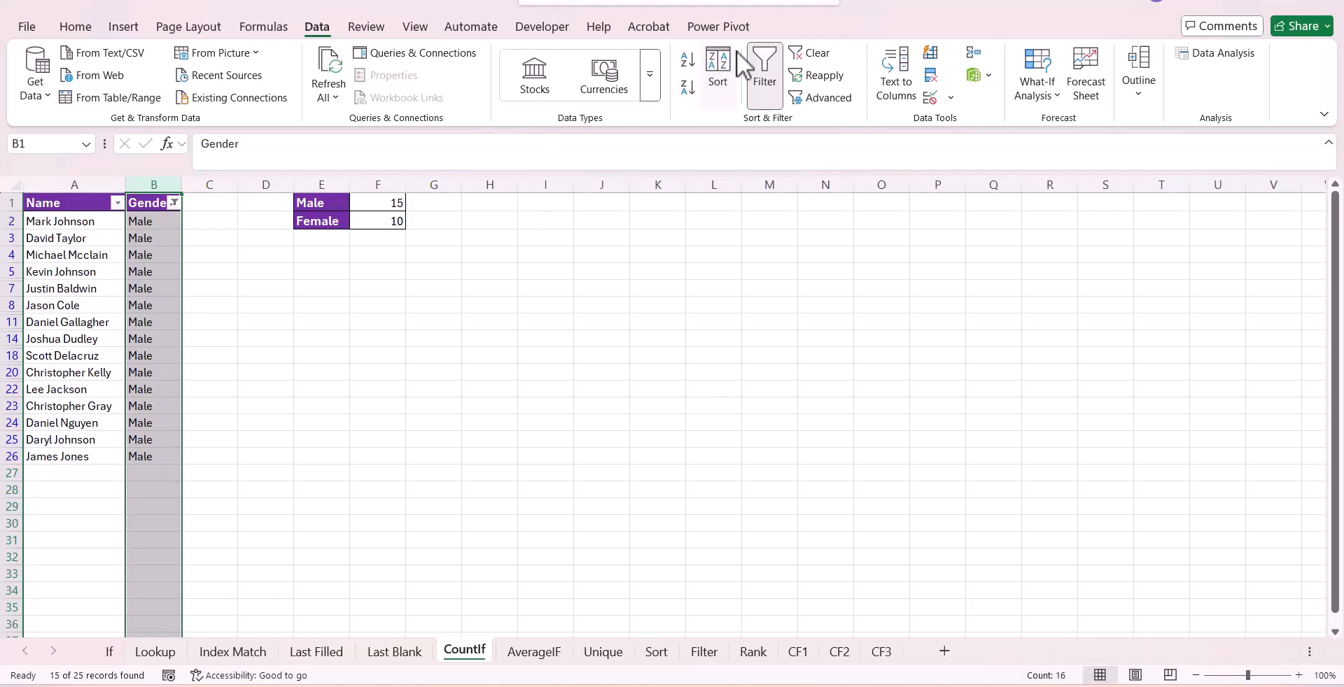
left_click(770, 84)
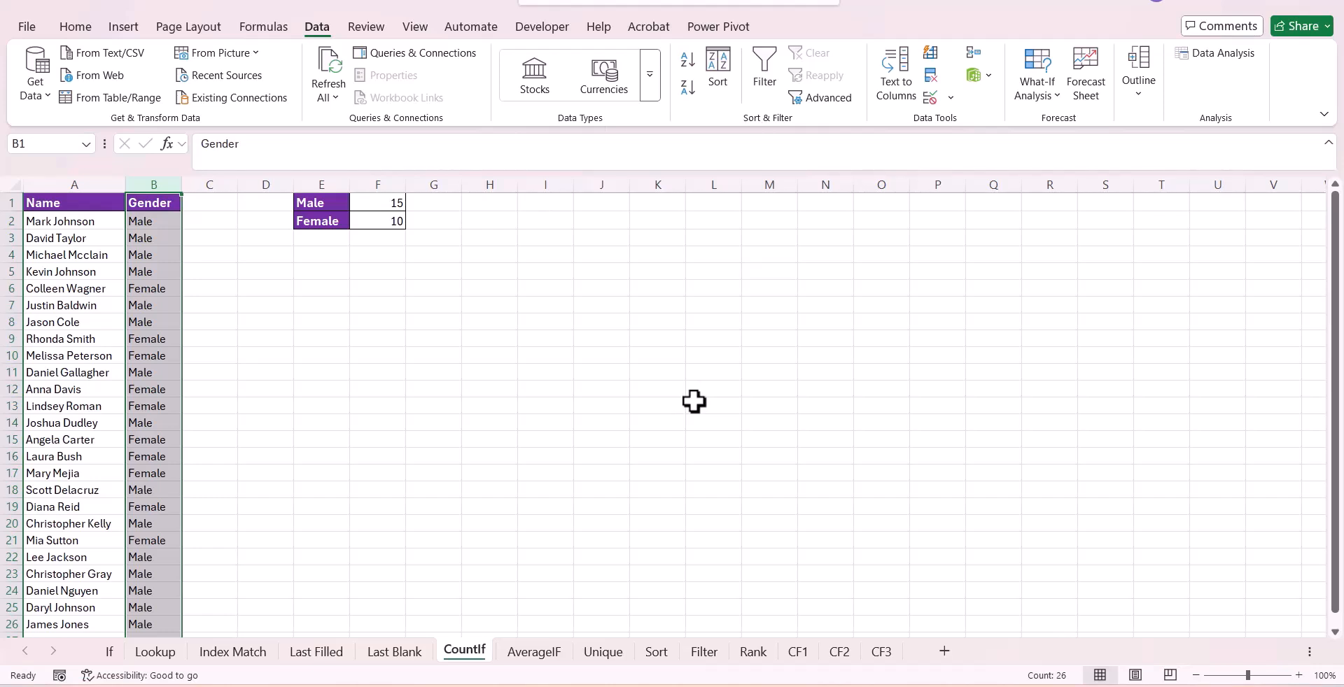
Step: Go to the AverageIF sheet and examine the sales table in columns A to D and the Category and Average Sales cells in F1:G2
key("ctrl+Page_Down")
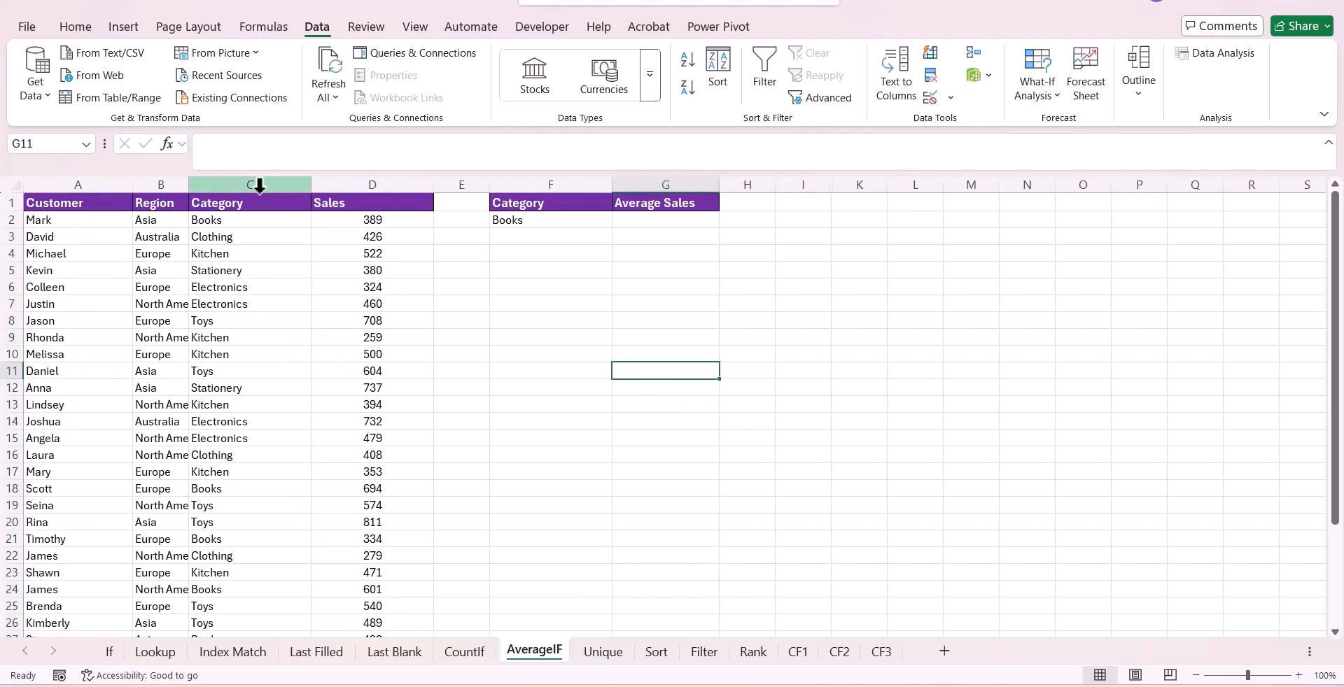
left_click(601, 222)
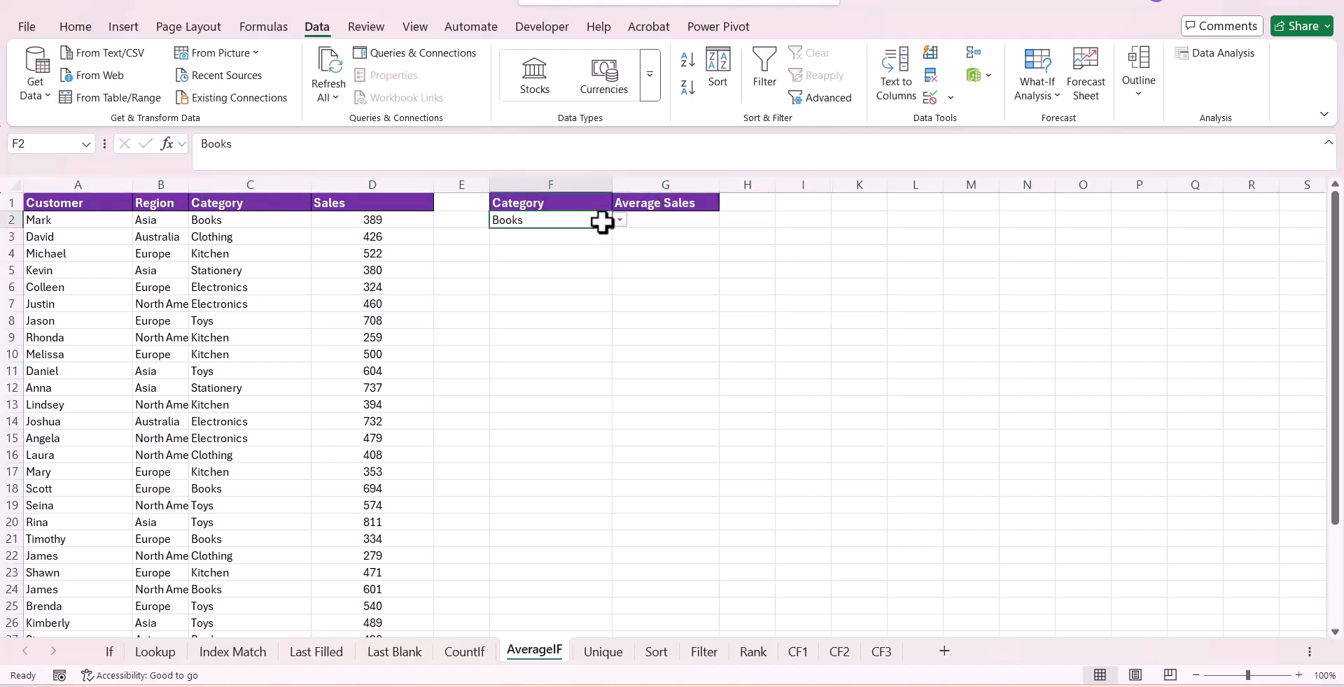
left_click(682, 224)
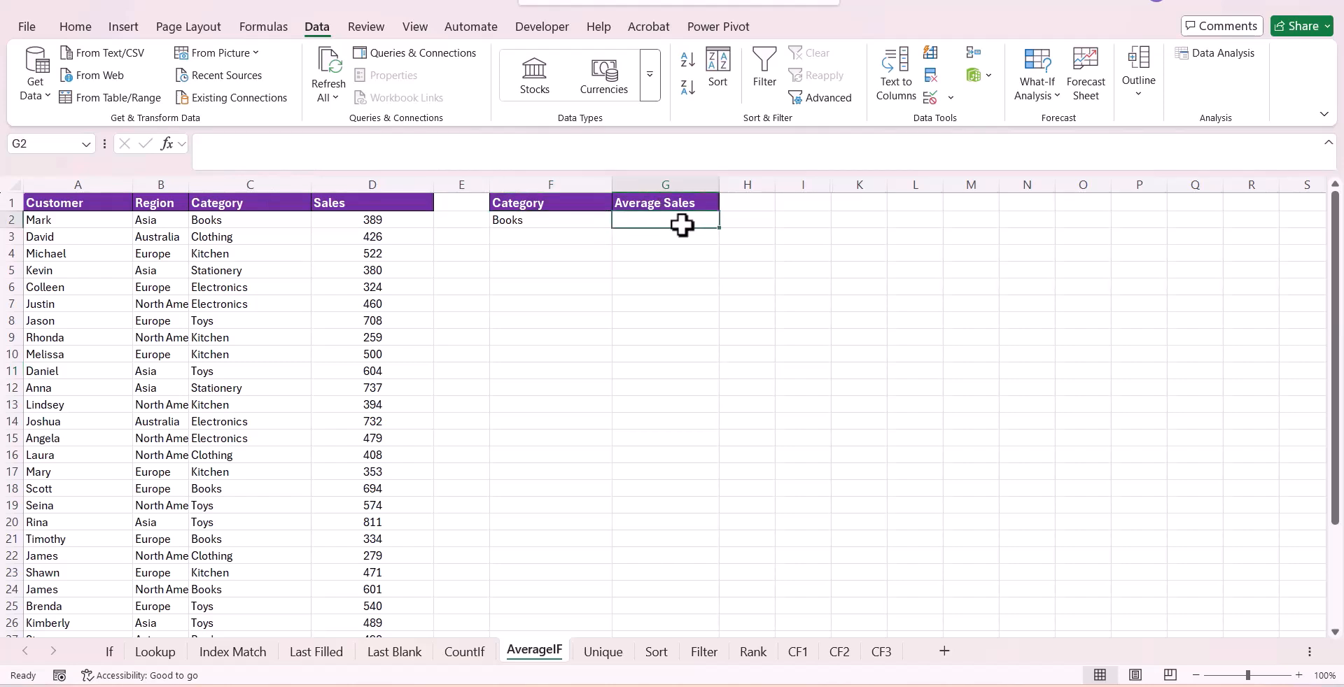
left_click(575, 222)
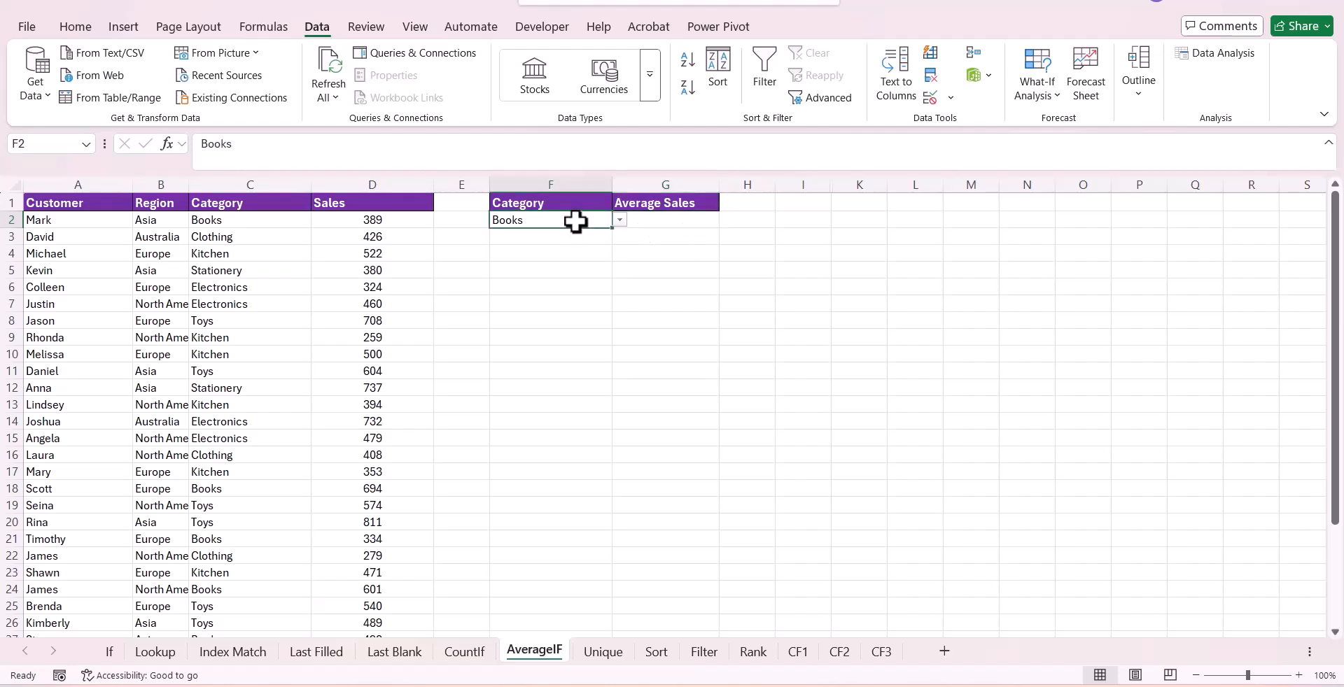
left_click_drag(60, 184, 328, 266)
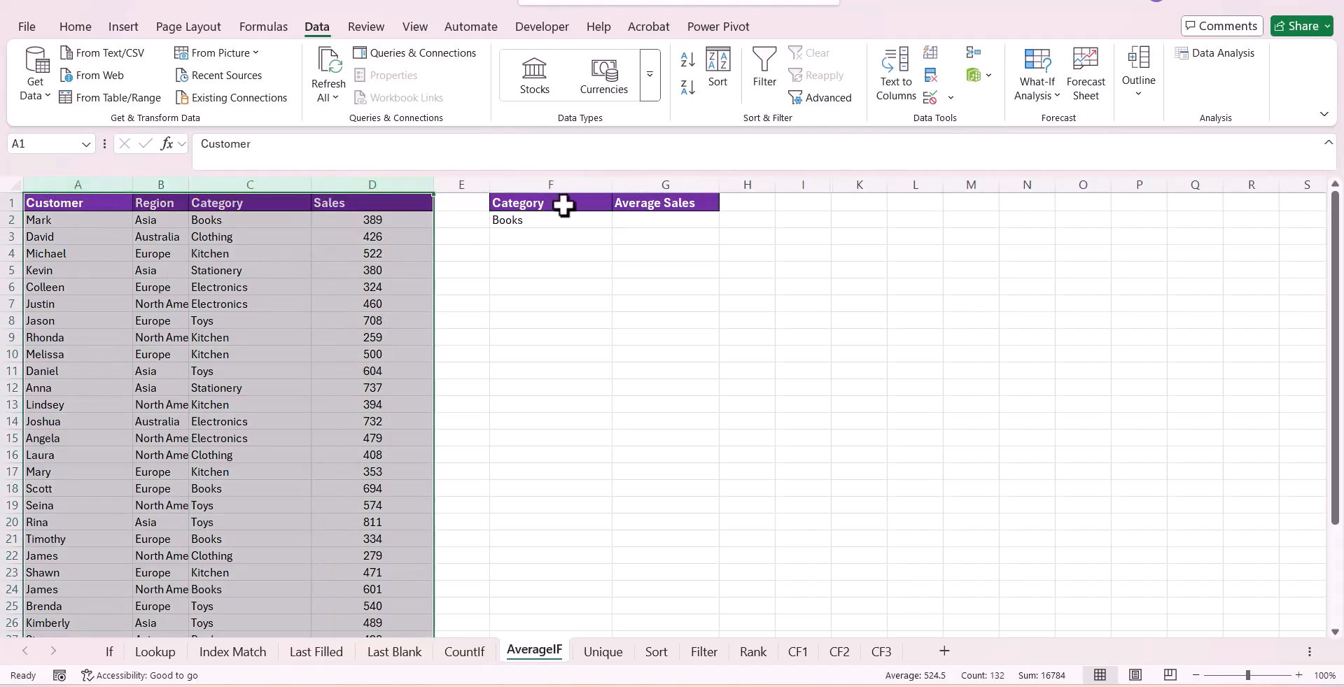
left_click_drag(567, 200, 649, 226)
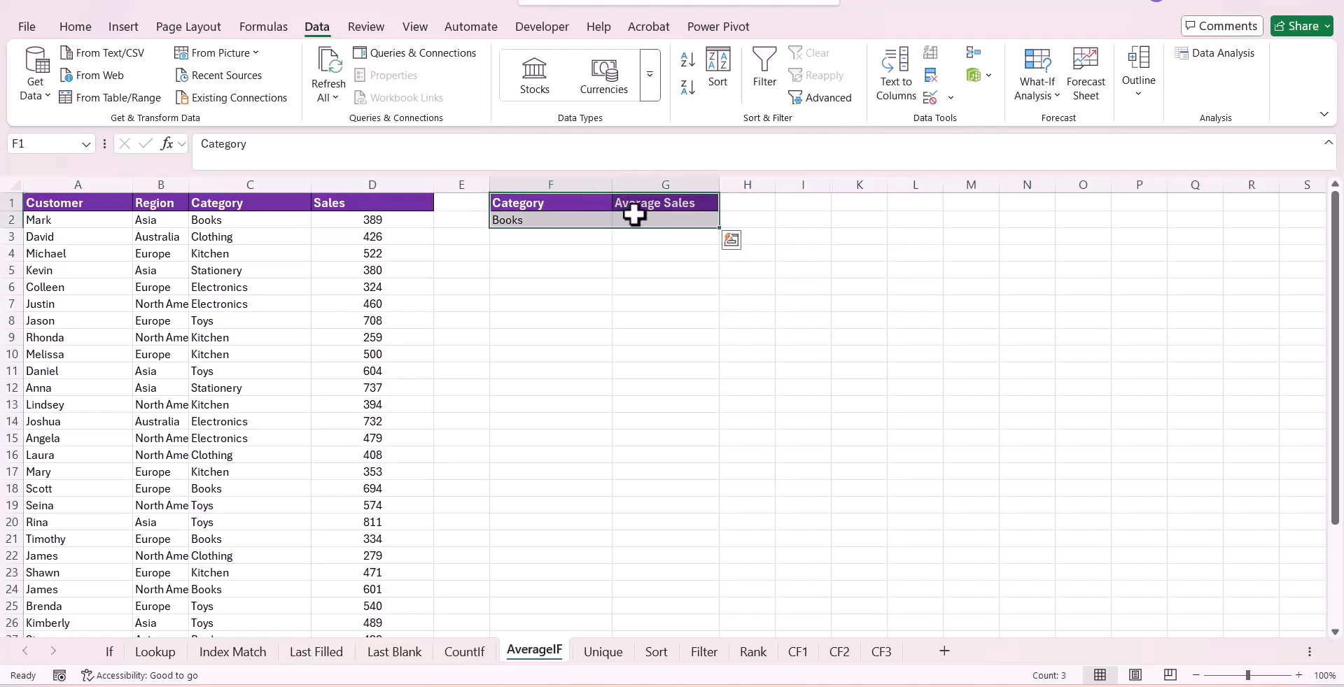
left_click(588, 221)
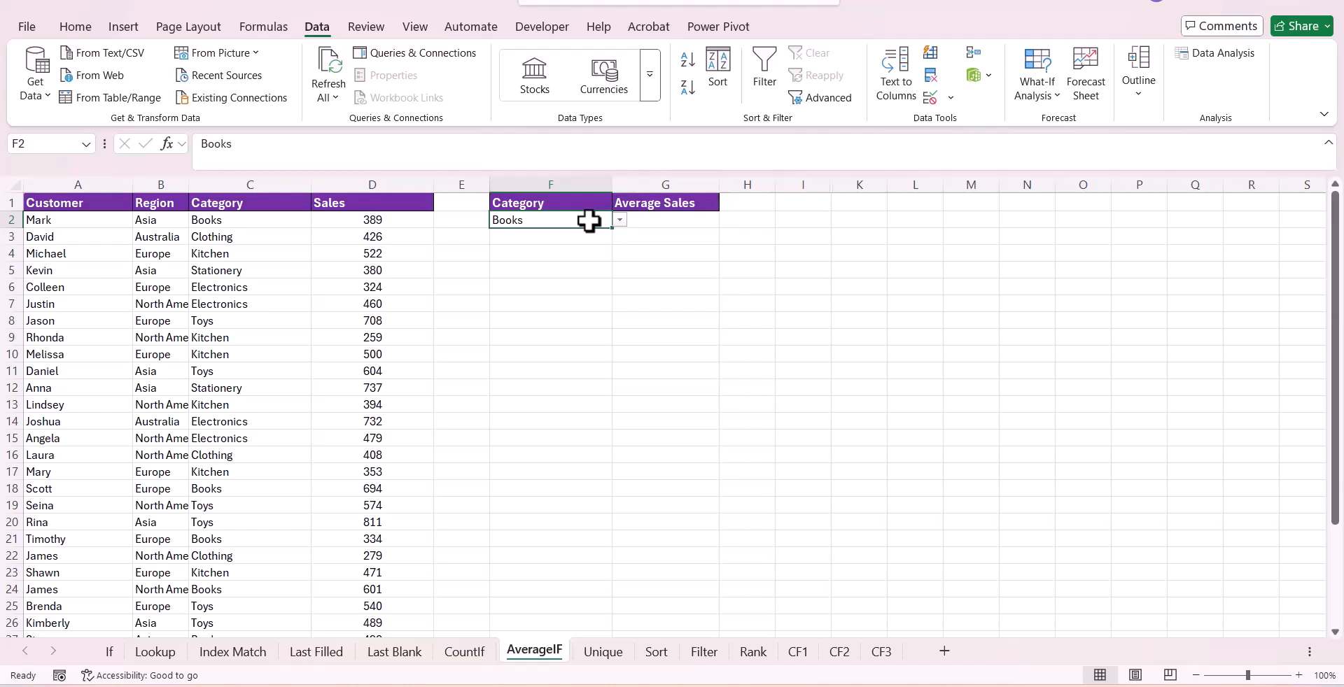
Step: Ask ChatGPT for a formula in G2 averaging the column D sales for the category chosen in F2, with data up to row 33
key("alt+Tab")
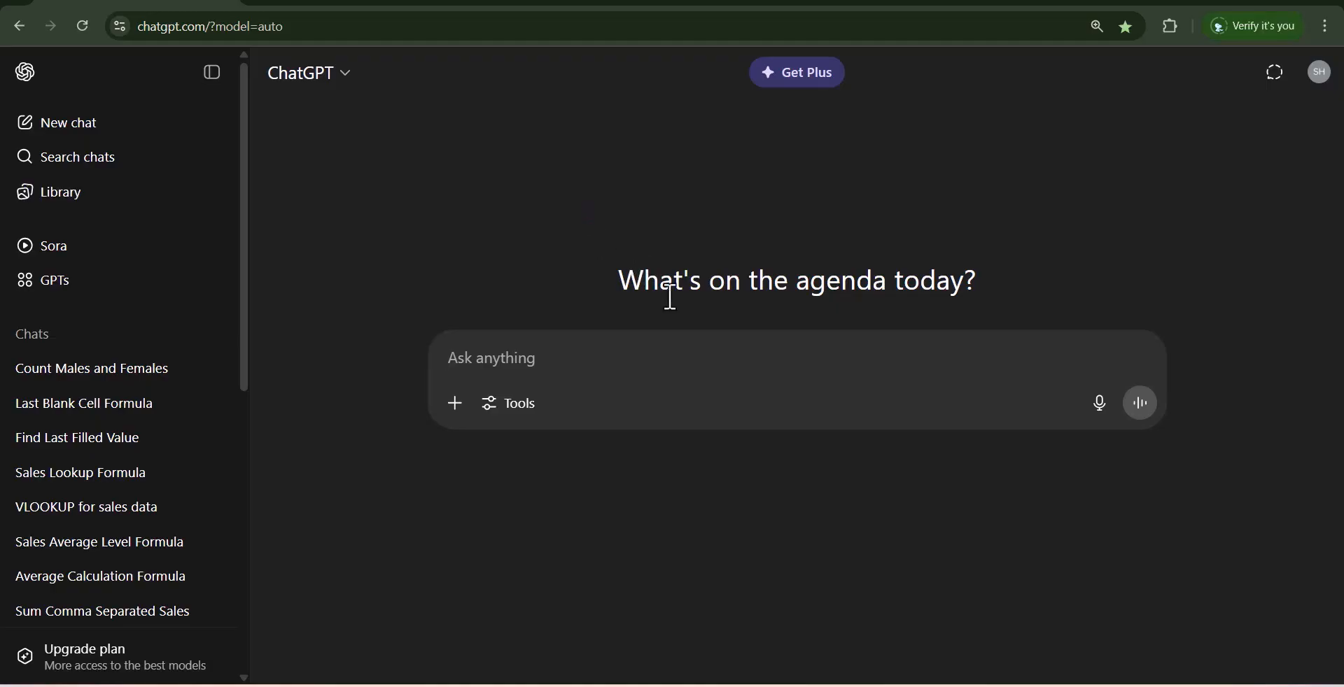
key("ctrl+v")
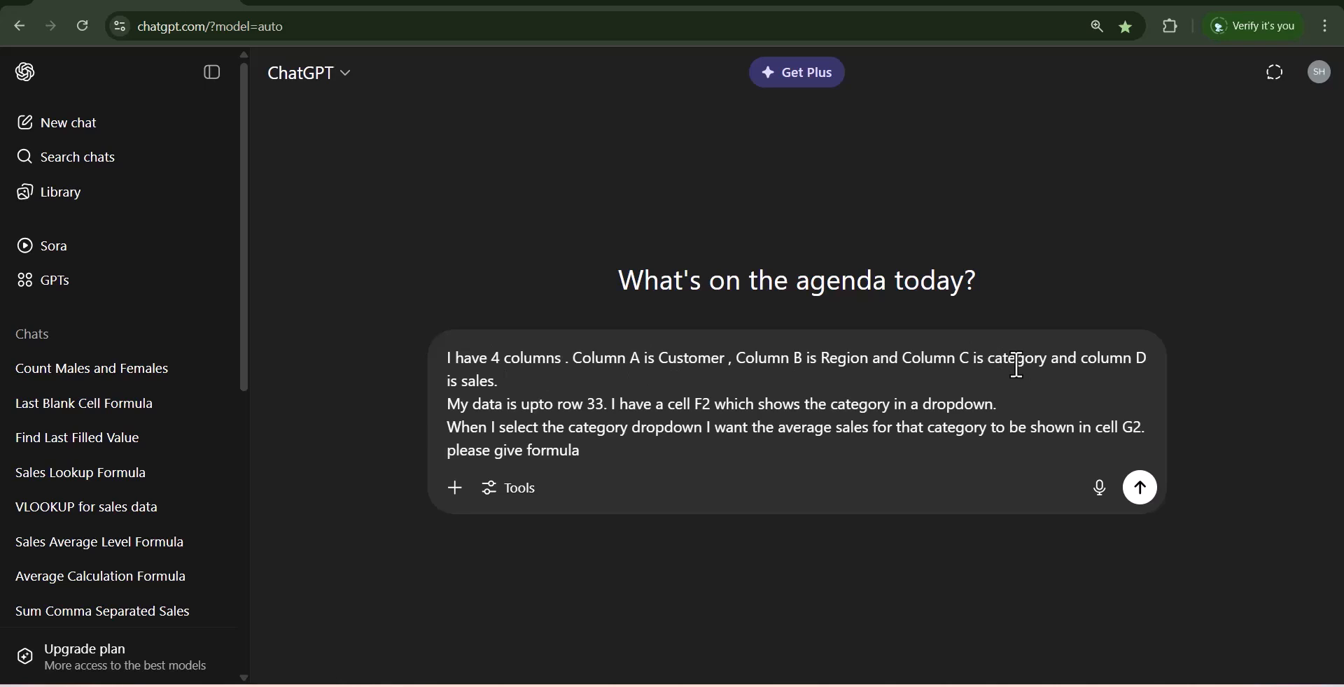
left_click(605, 405)
type(".")
left_click(1141, 489)
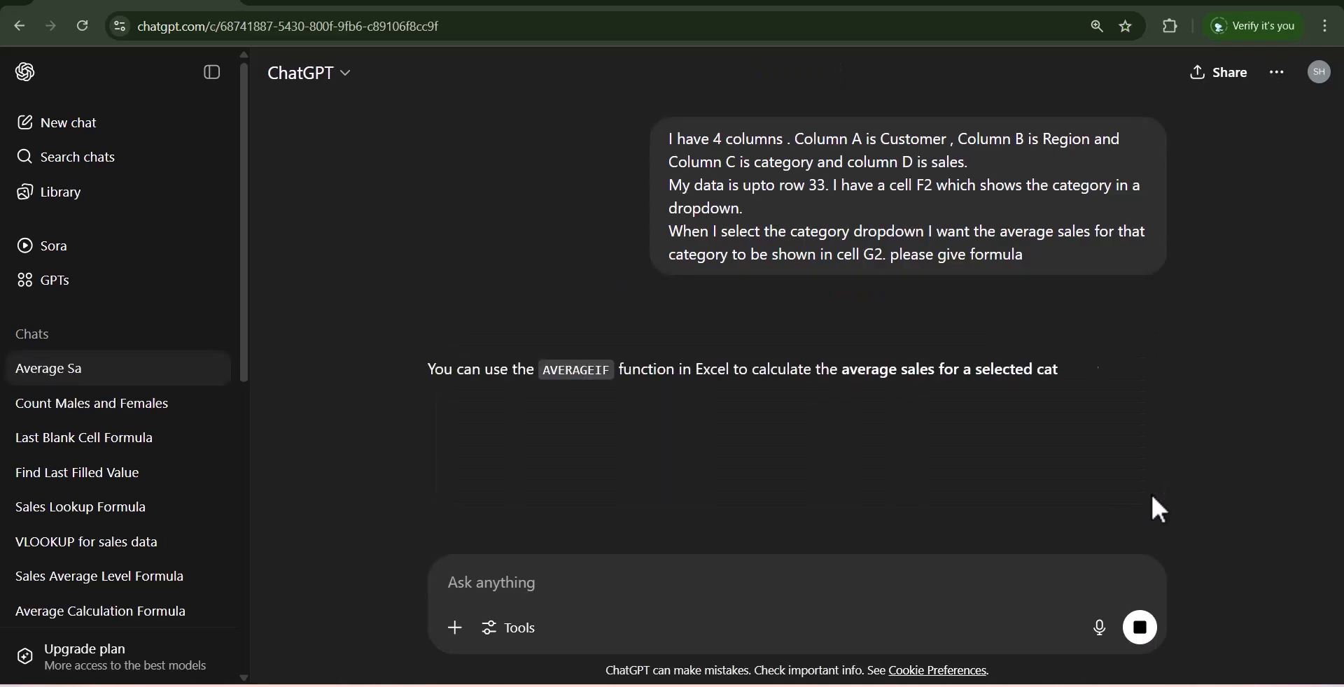
Step: Copy ChatGPT's formula =AVERAGEIF(C2:C33, F2, D2:D33) into cell G2 of the AverageIF sheet in Excel
scroll(1128, 484, "down", 3)
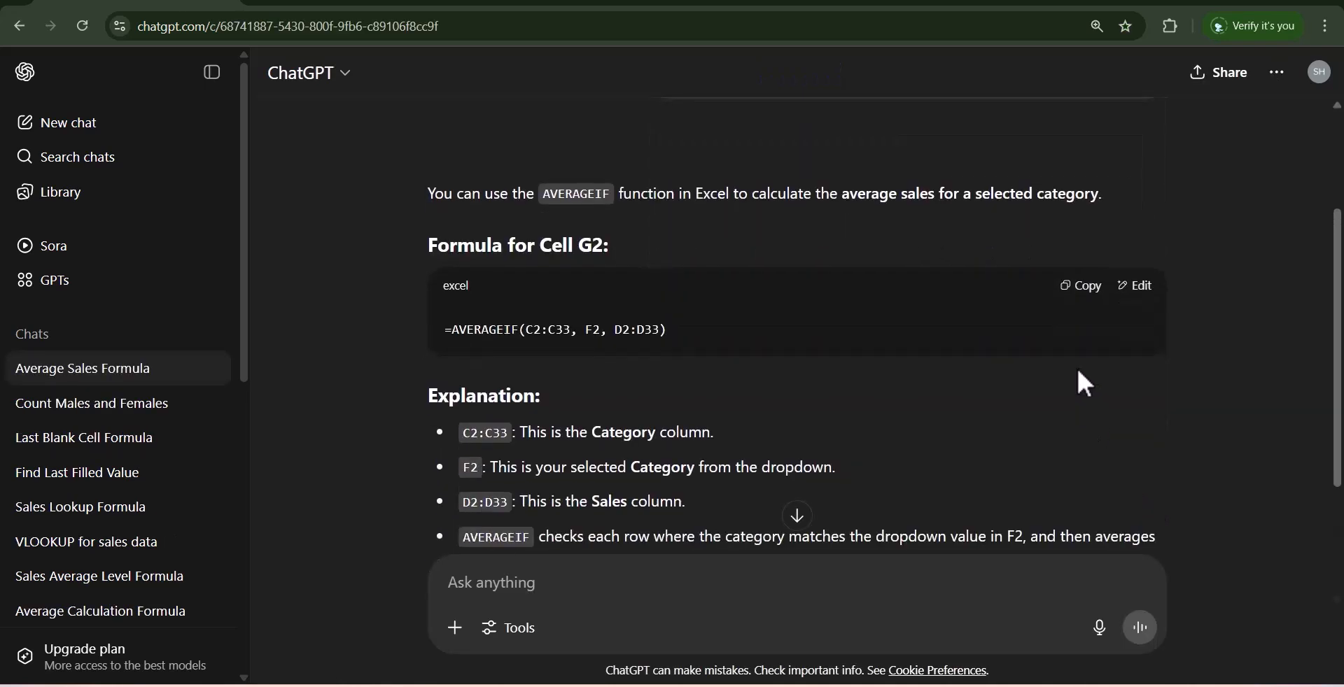
left_click(1078, 287)
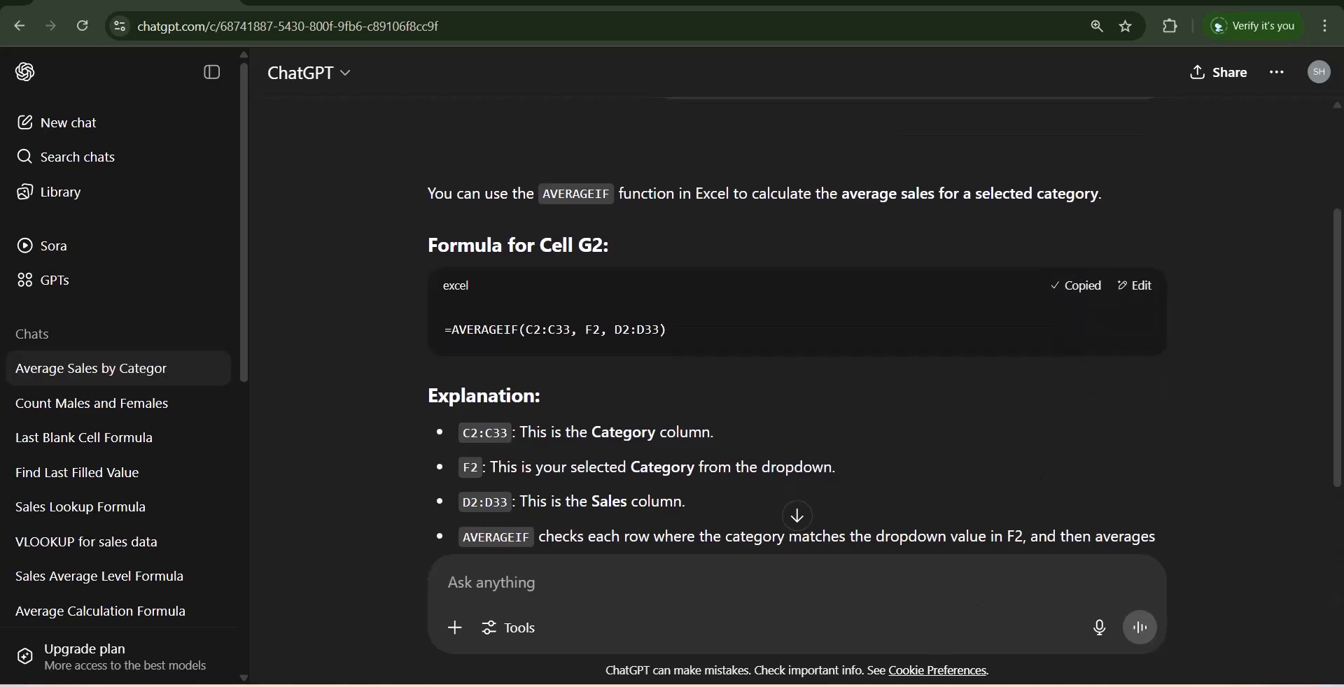
key("alt+Tab")
left_click(687, 221)
key("ctrl+v")
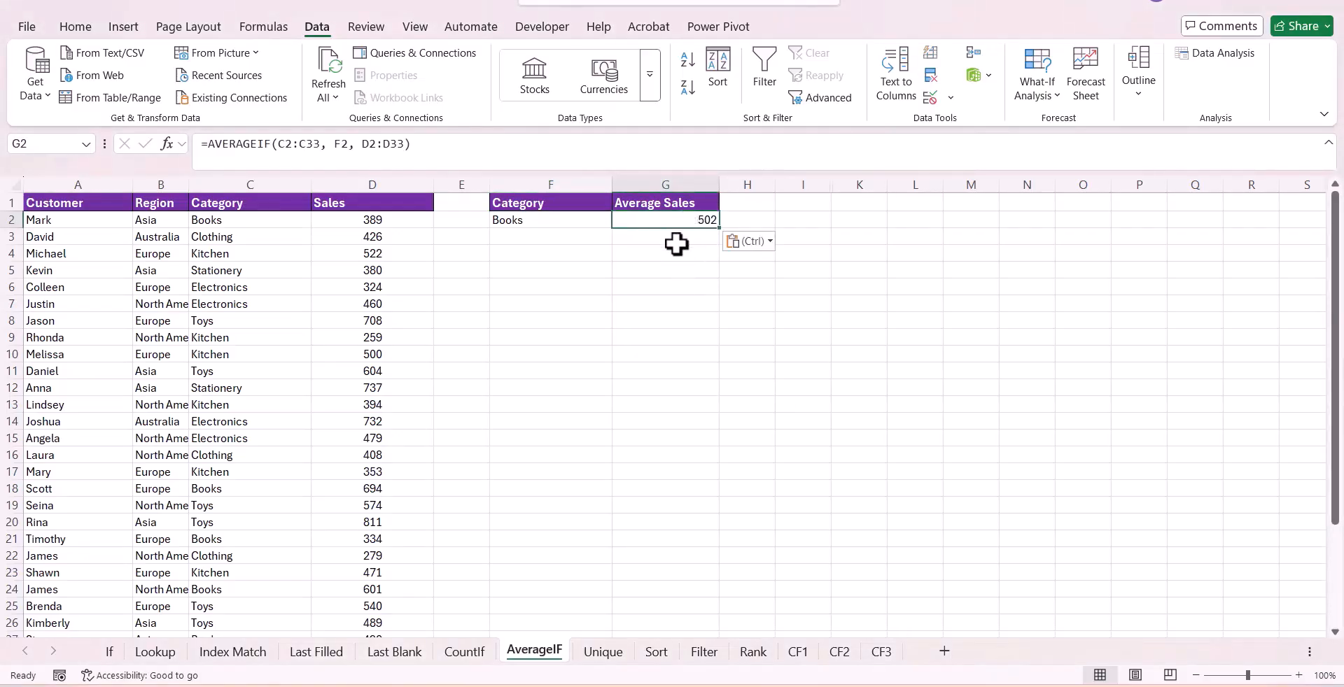
Step: Examine how the G2 average formula uses the Category column, the category chosen in F2 and the Sales column
left_click(265, 186)
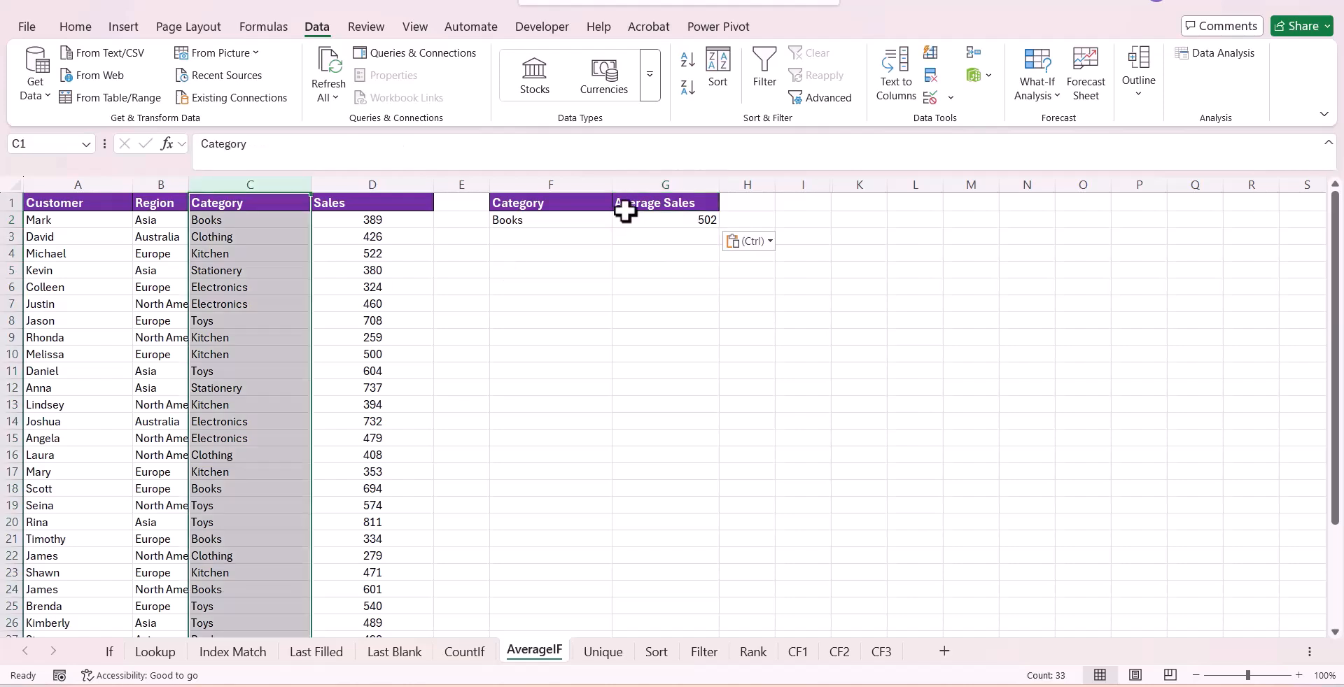
left_click(634, 223)
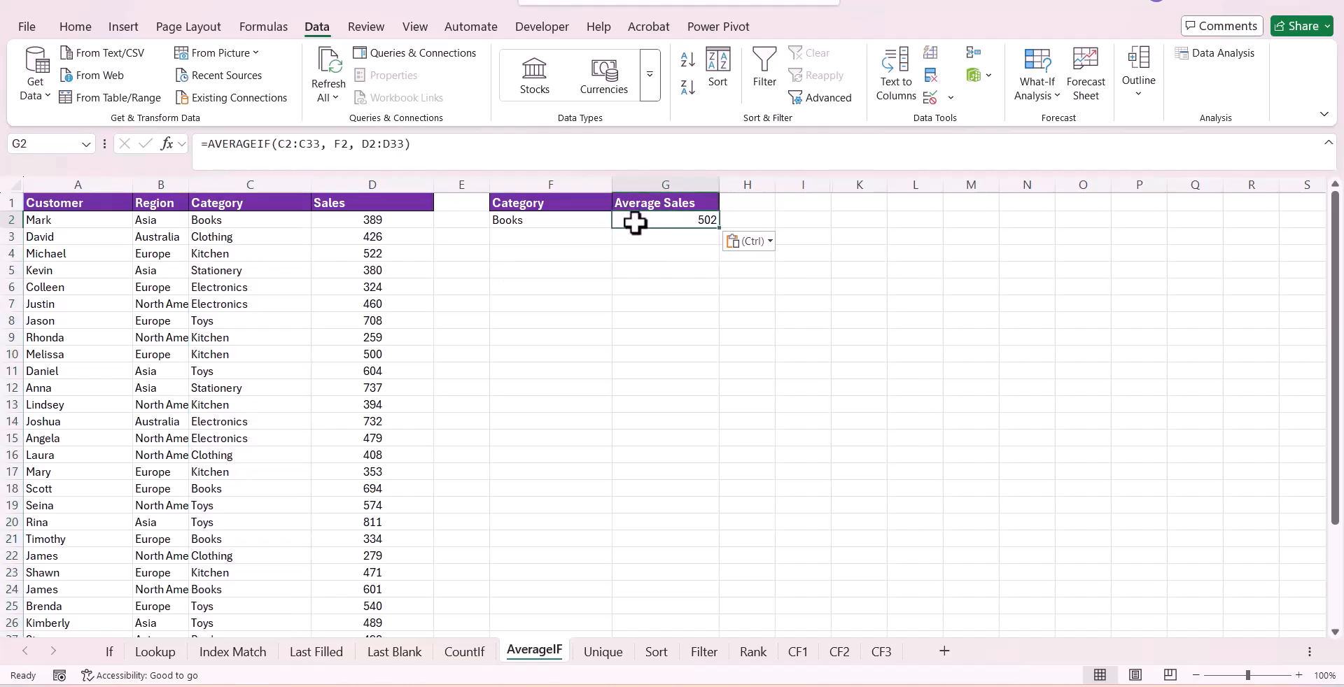
left_click(229, 181)
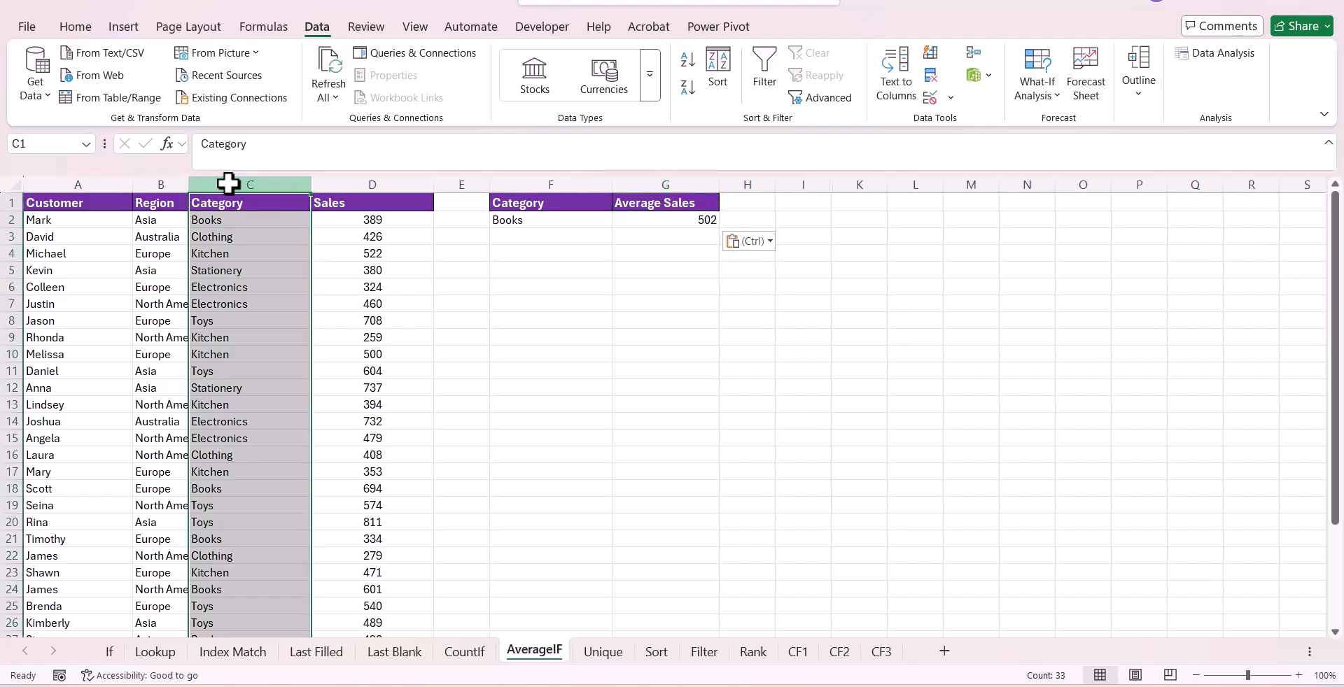
left_click(559, 219)
left_click(650, 218)
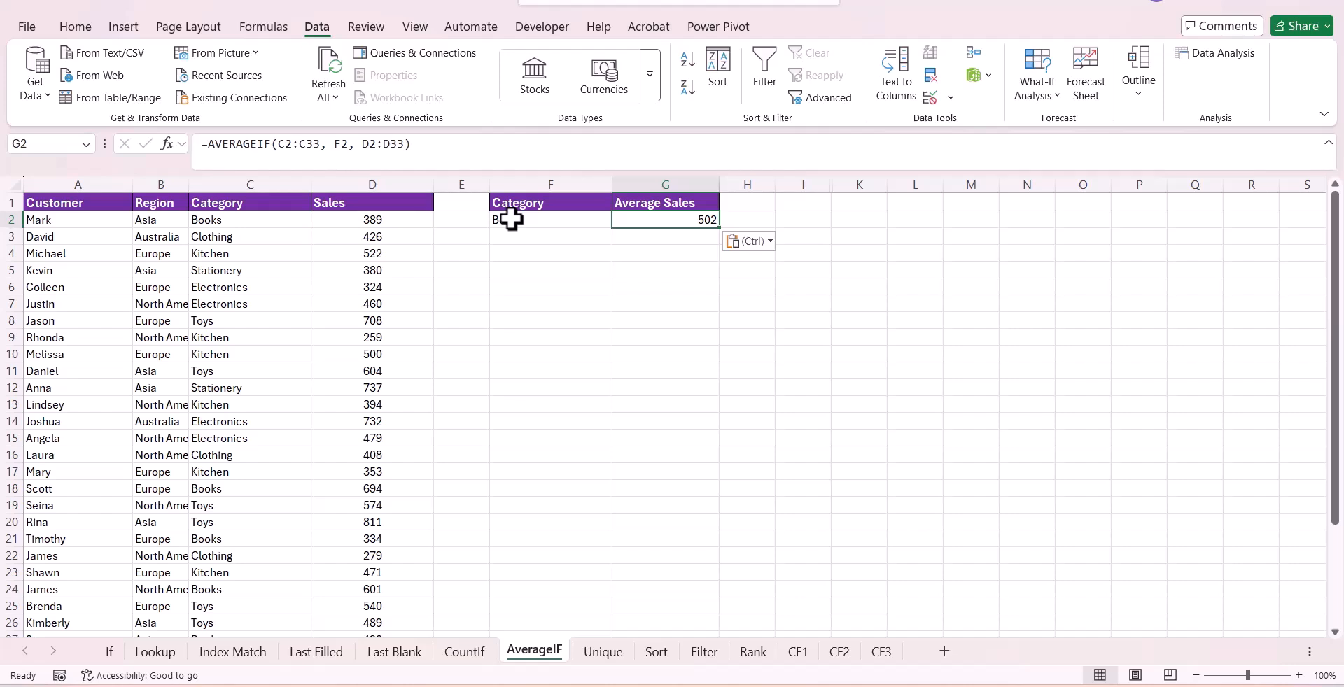
left_click(408, 191)
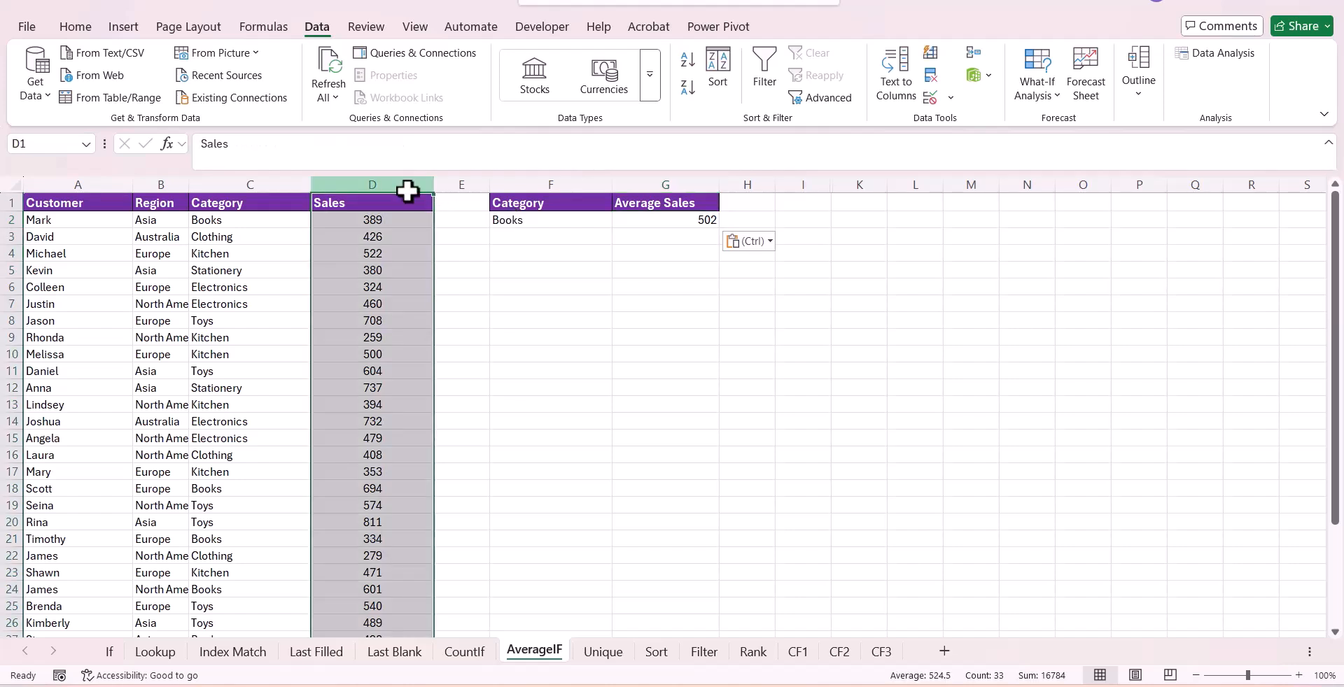
left_click(655, 219)
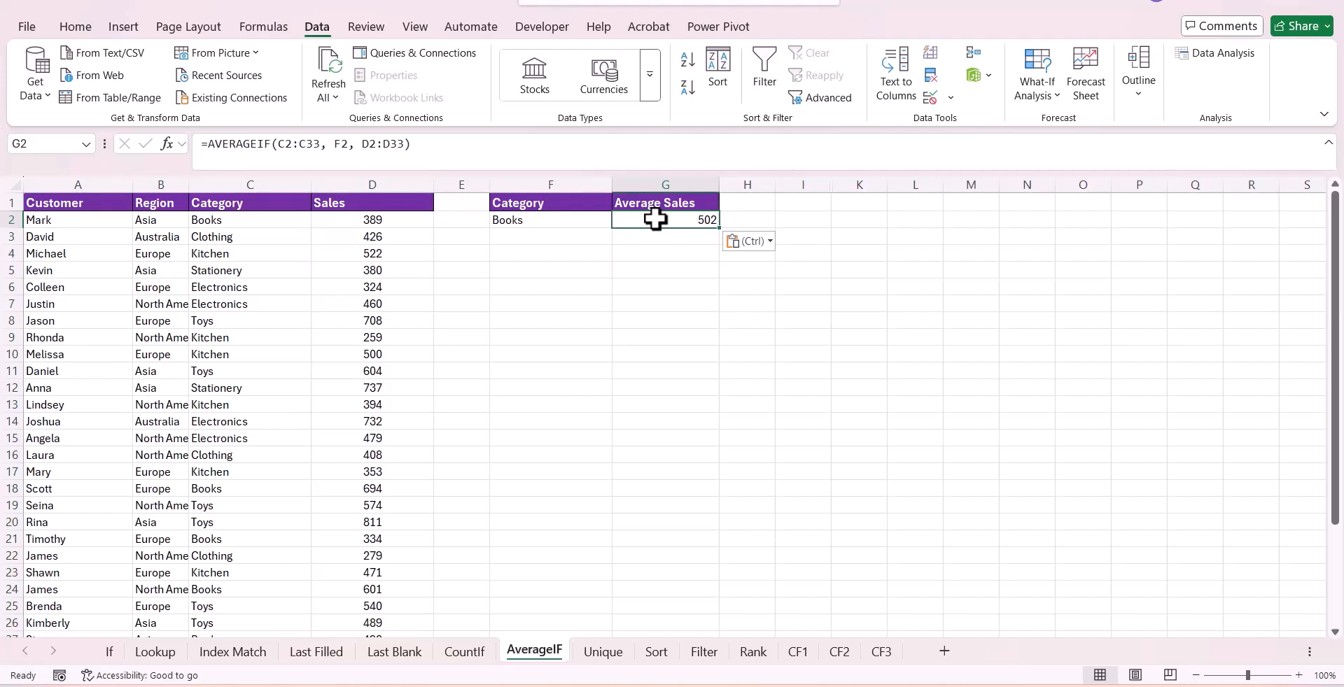
Step: Go to the Unique sheet and ask ChatGPT for a formula in E1 giving the unique count of column A categories up to row 33
key("ctrl+Page_Down")
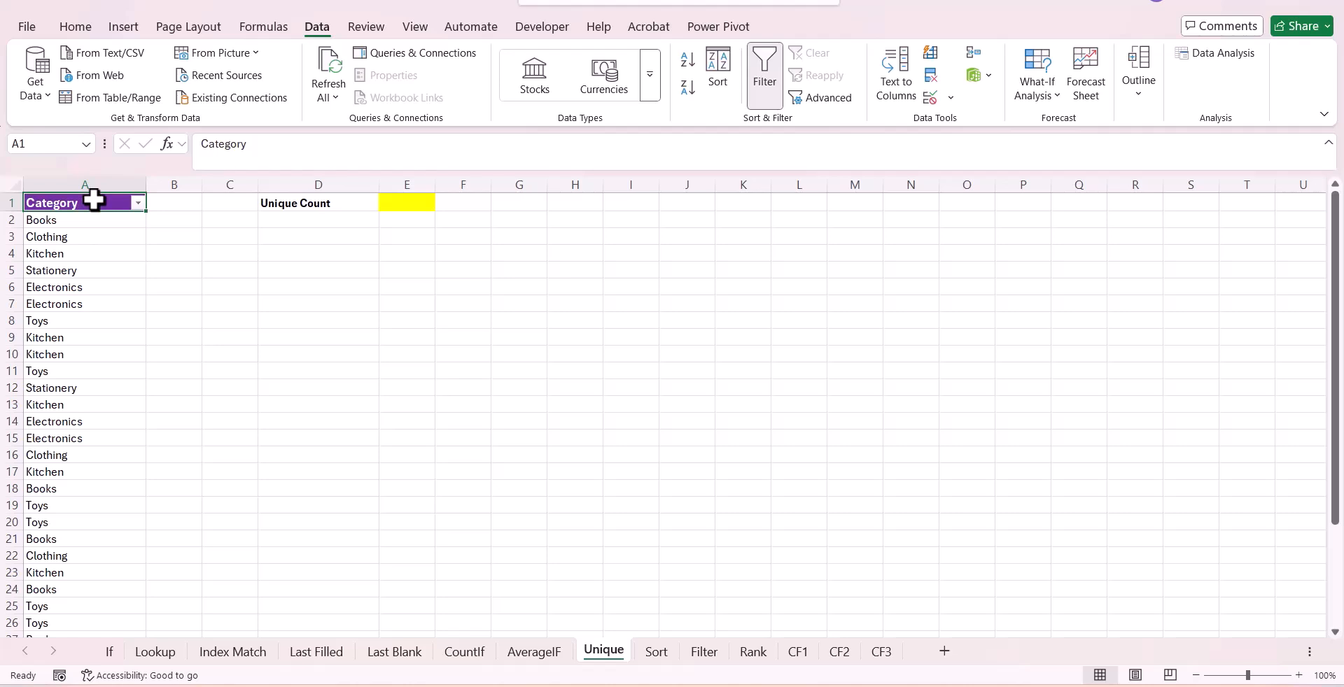
key("alt+Tab")
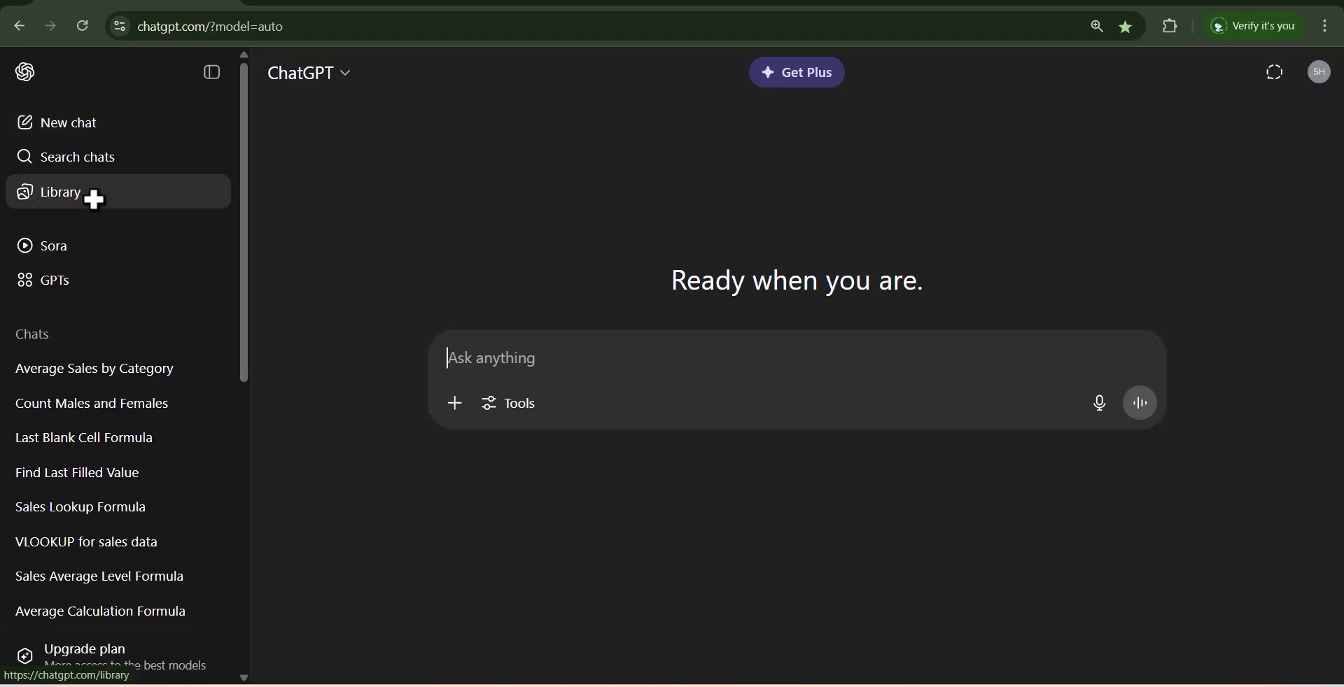
type("I have category in column A. There are repeated across the rows. I have data upto row 33. I want a unique count of category in cell E1. Please give formula")
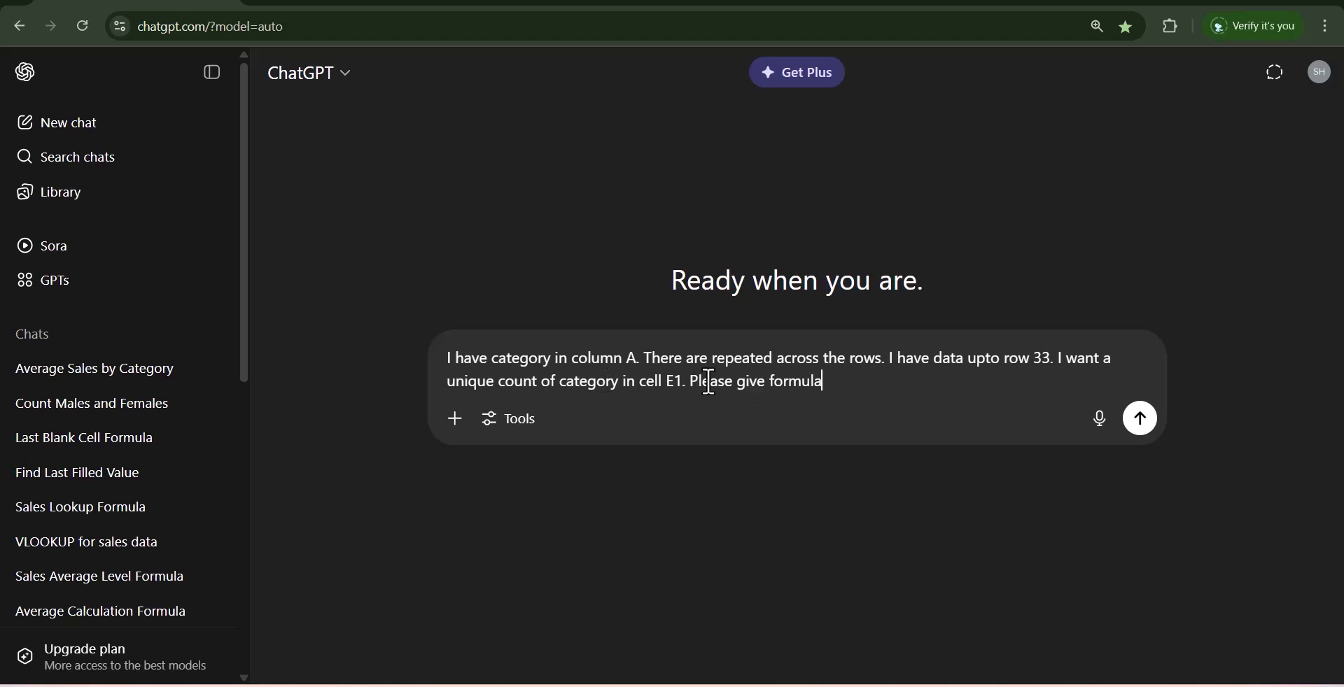
left_click(1140, 420)
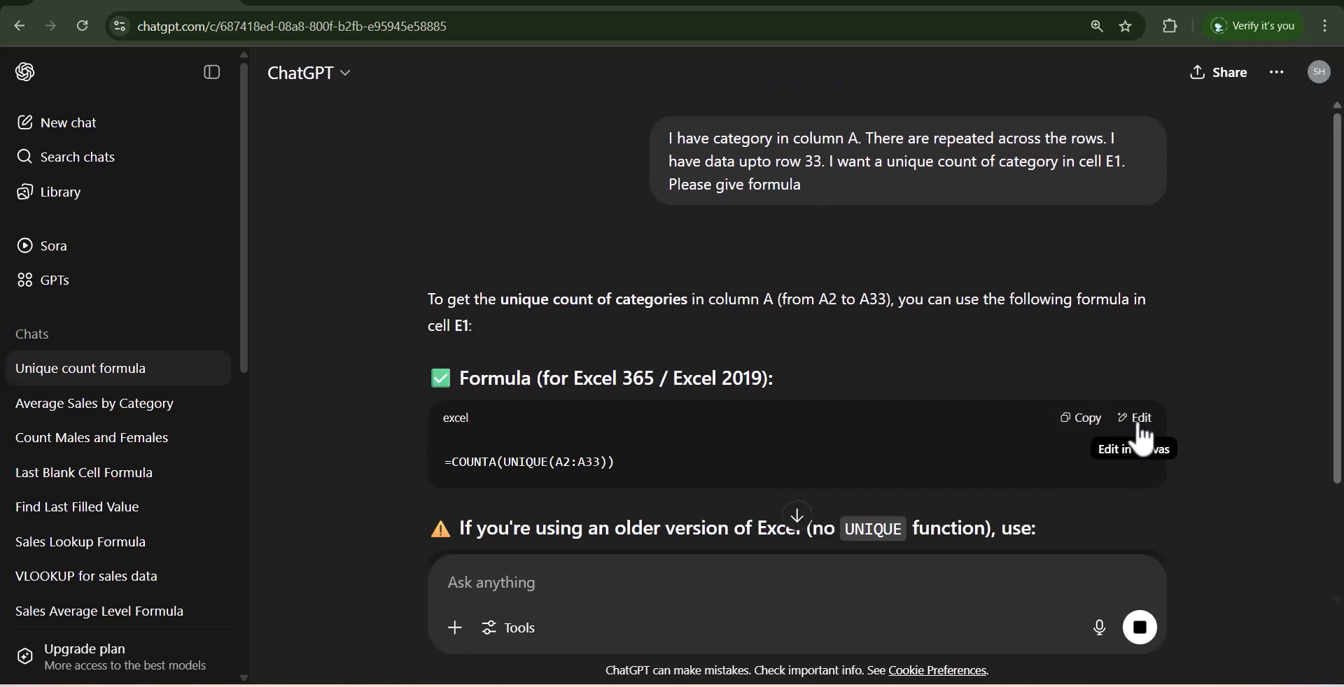
Step: Copy ChatGPT's formula =COUNTA(UNIQUE(A2:A33)) into cell E1 in Excel and check it against the Category filter's list of values
left_click(1089, 420)
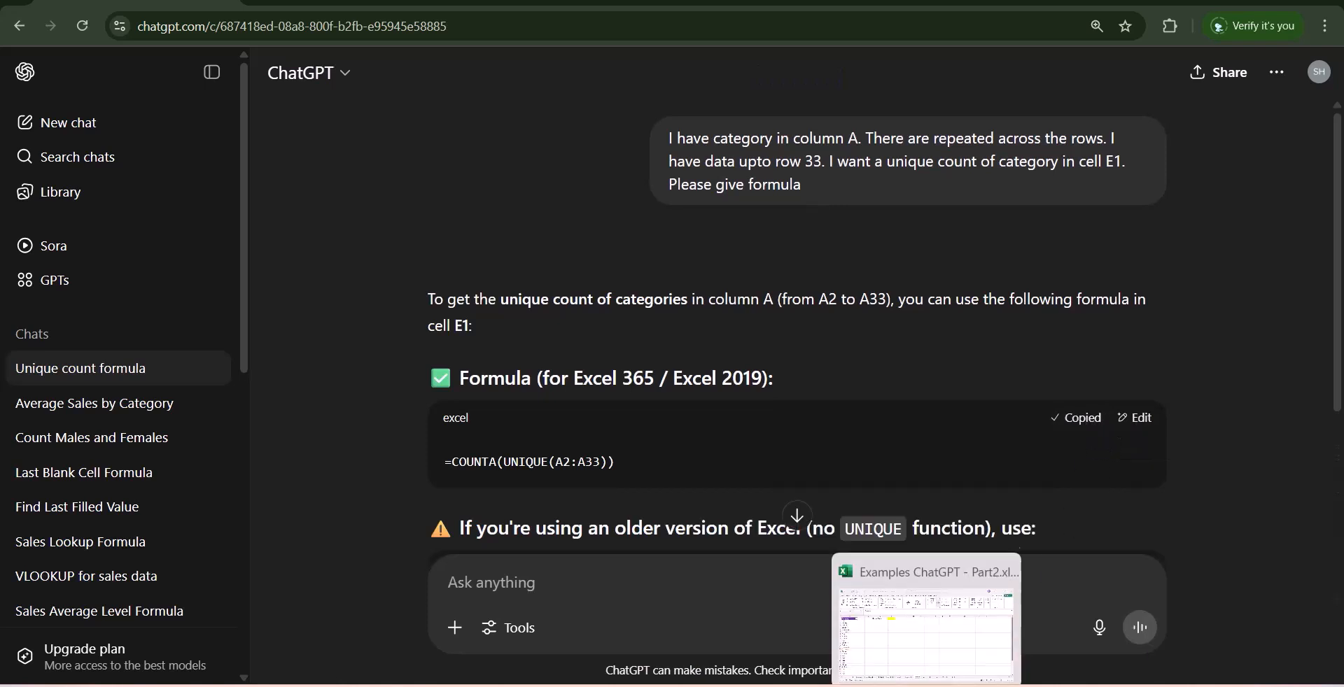
left_click(926, 685)
left_click(388, 208)
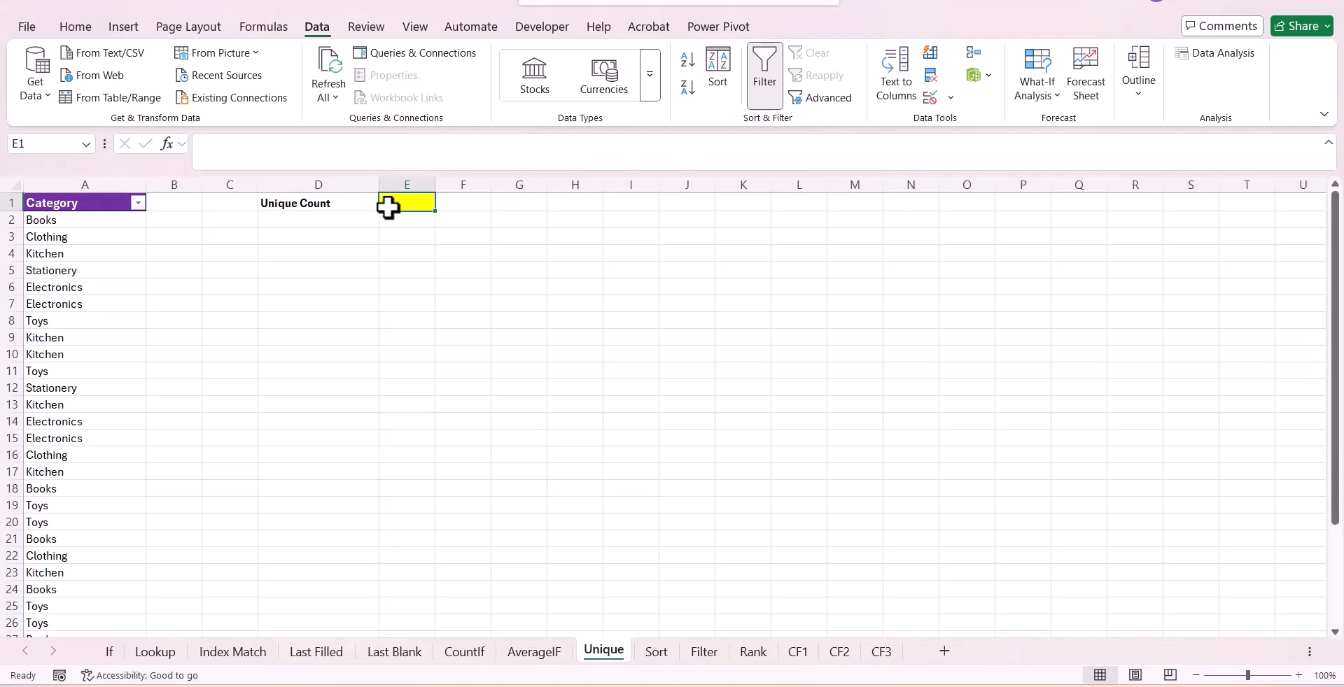
key("ctrl+v")
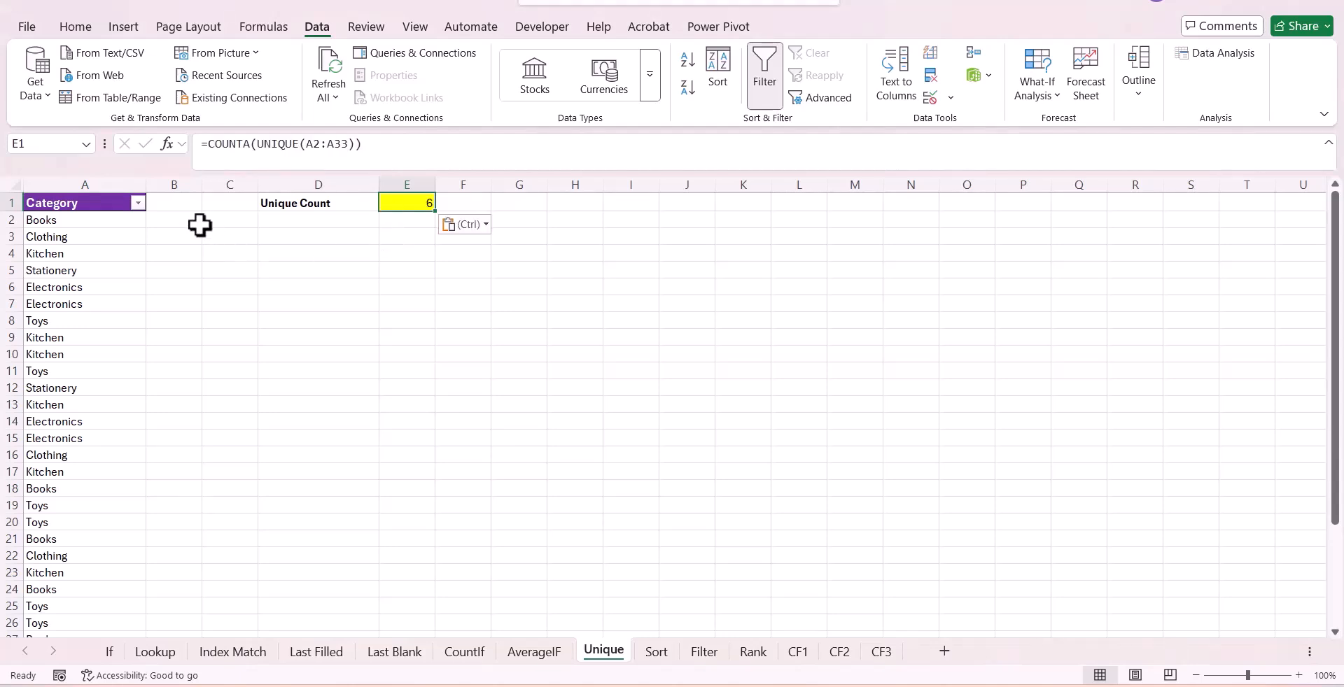
left_click(138, 203)
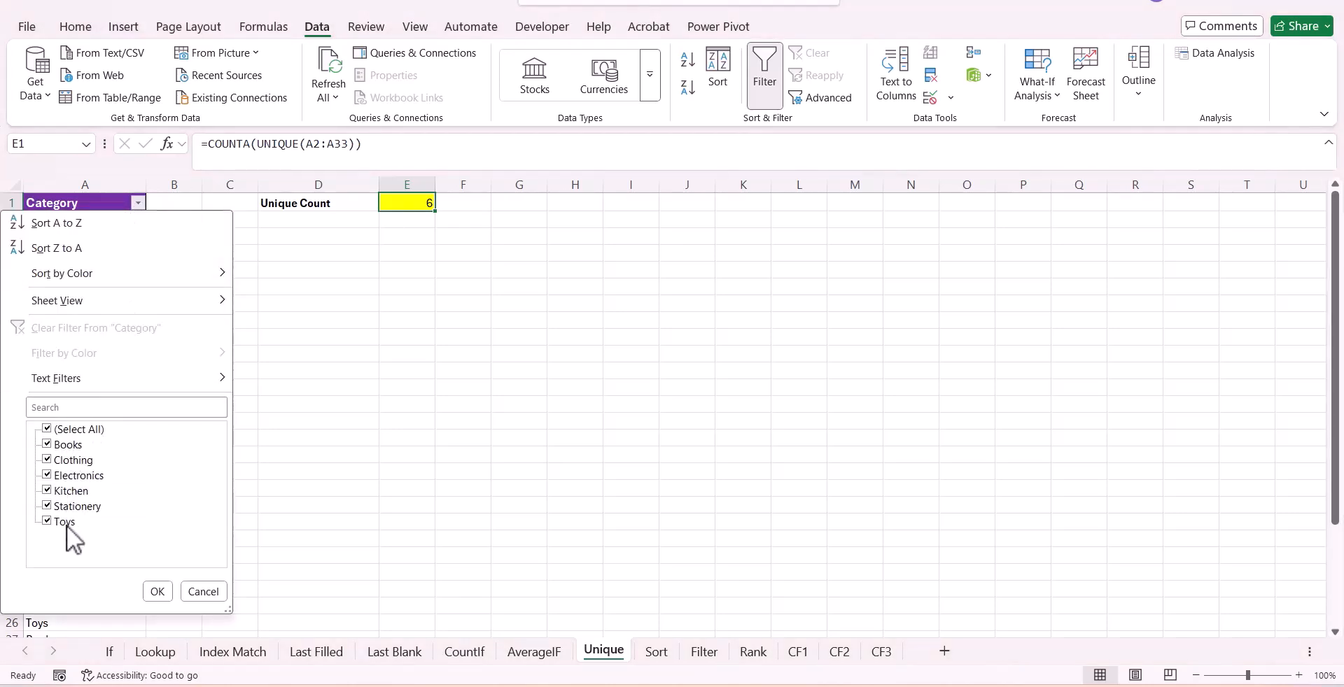
left_click(539, 367)
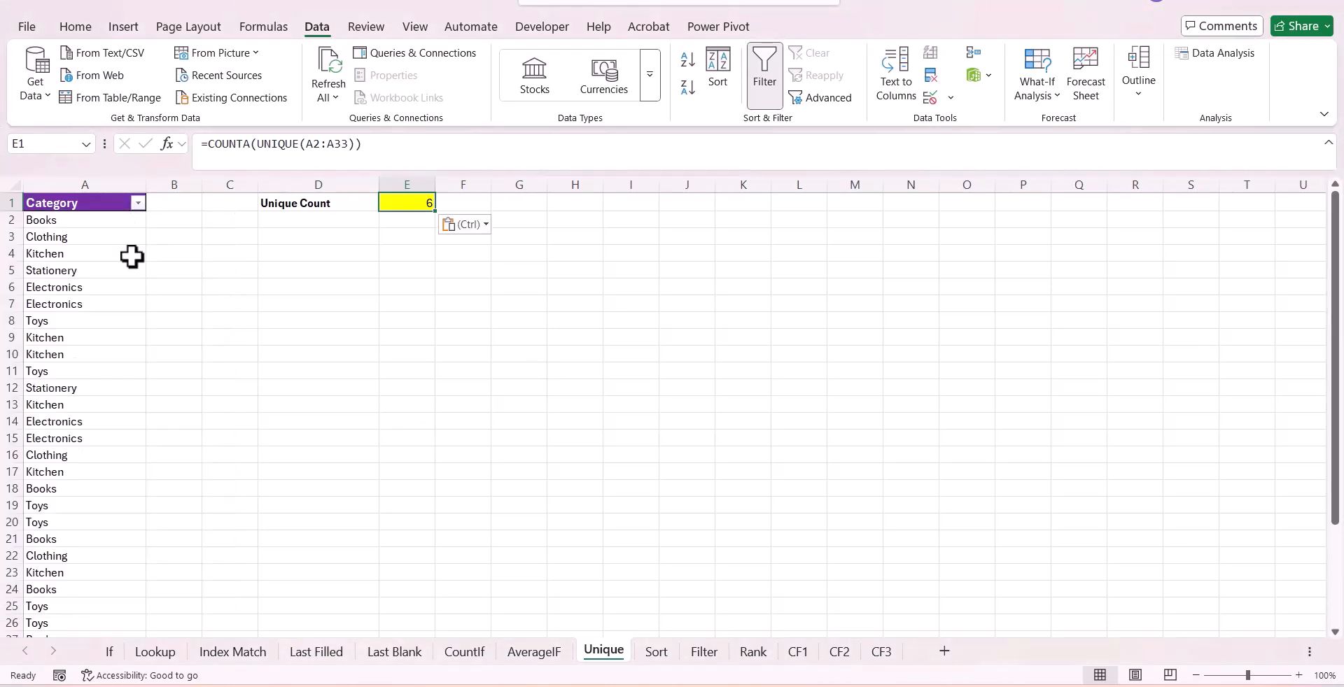
Step: Test the unique count in E1 by changing the category in A5 to test and in A9 to Clothes
left_click(81, 270)
type("test")
left_click(387, 438)
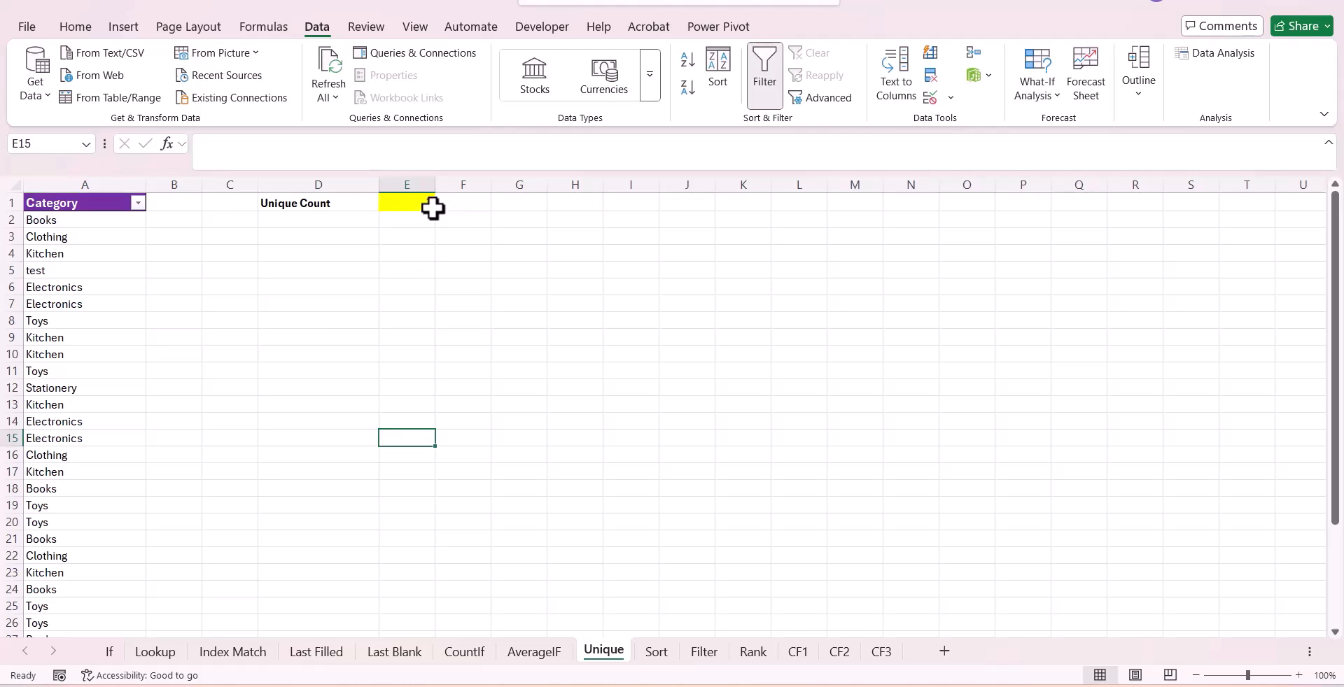
left_click(104, 342)
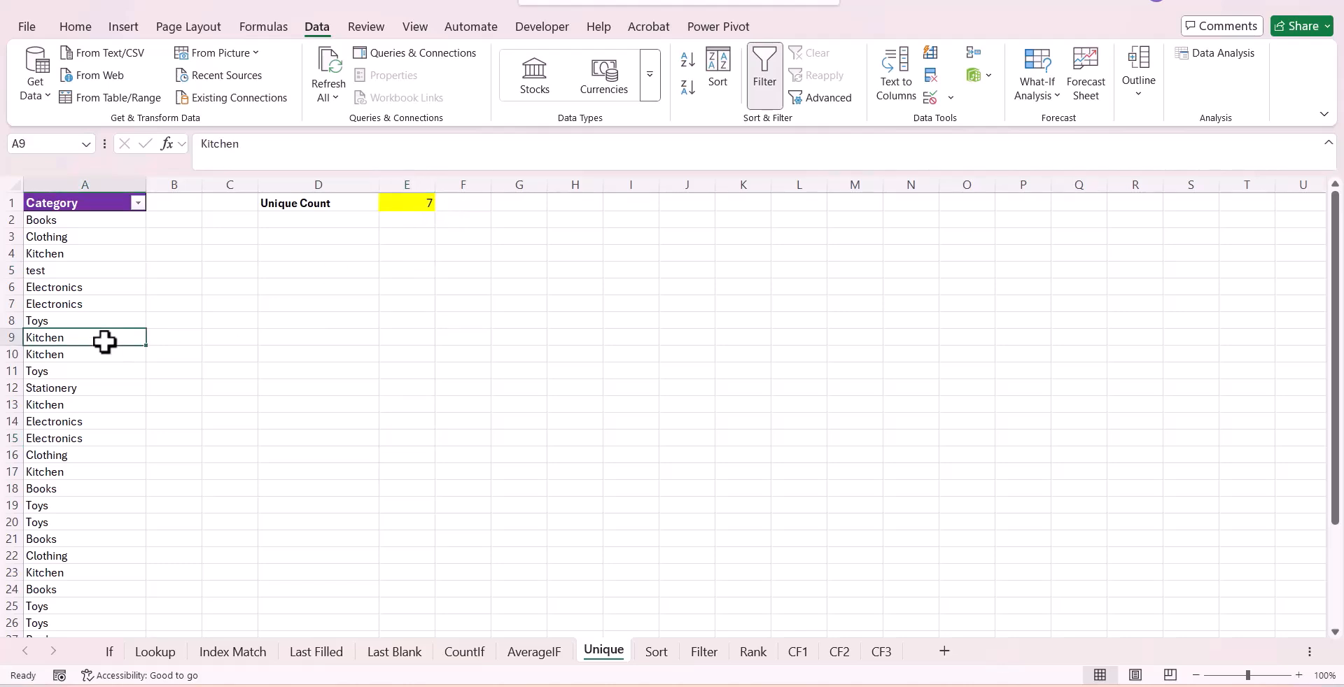
type("Clothes")
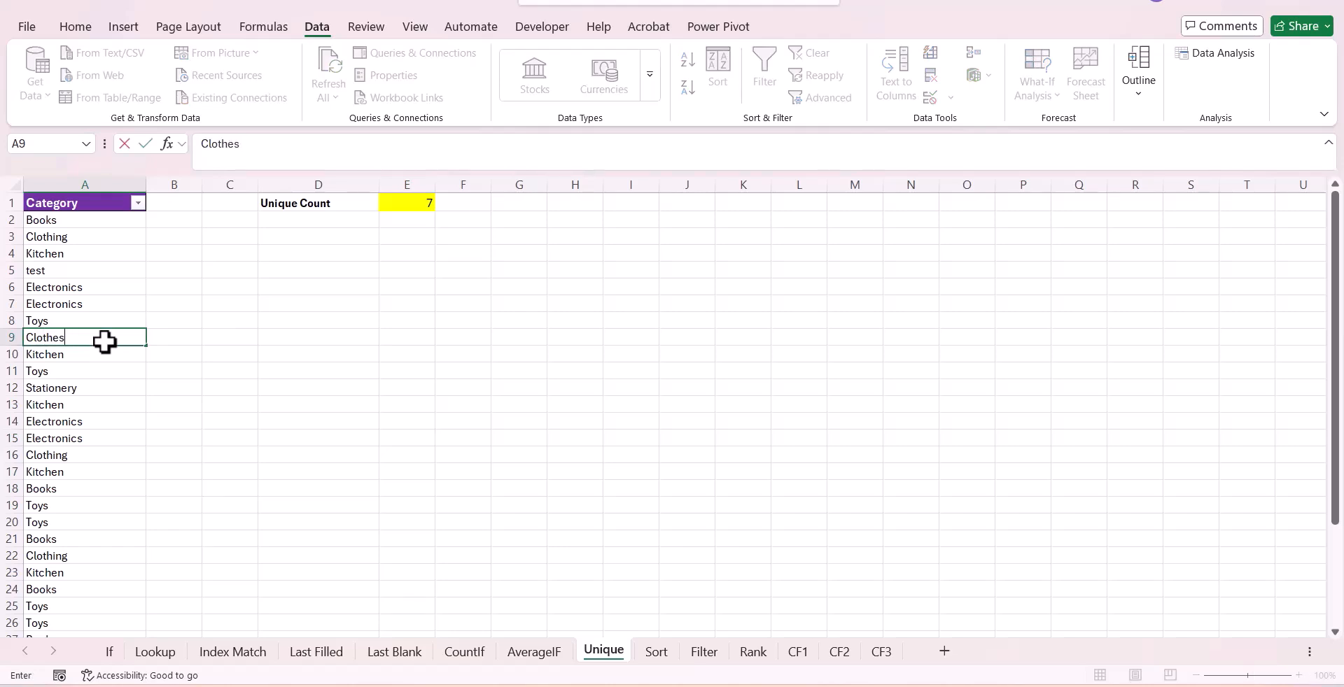
left_click(242, 341)
left_click(393, 202)
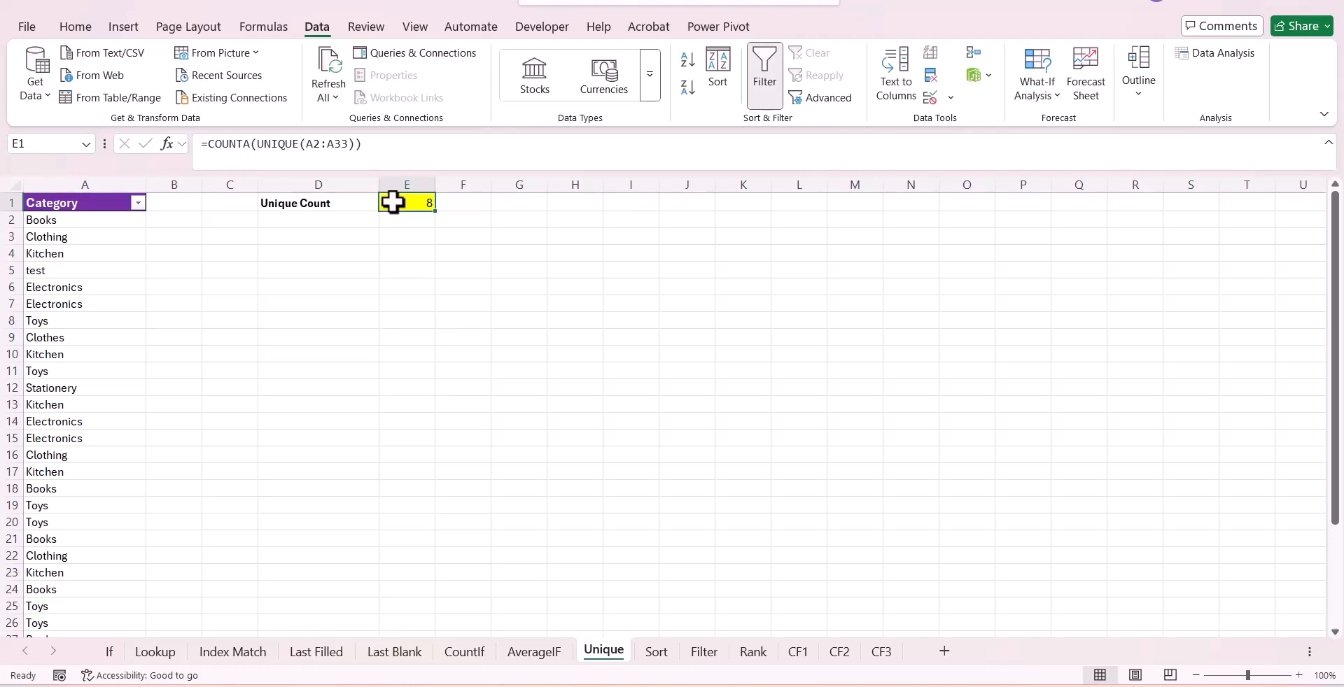
Step: Go to the Sort sheet and ask ChatGPT for a formula listing the A2:A7 categories in descending order in column C
key("ctrl+Page_Down")
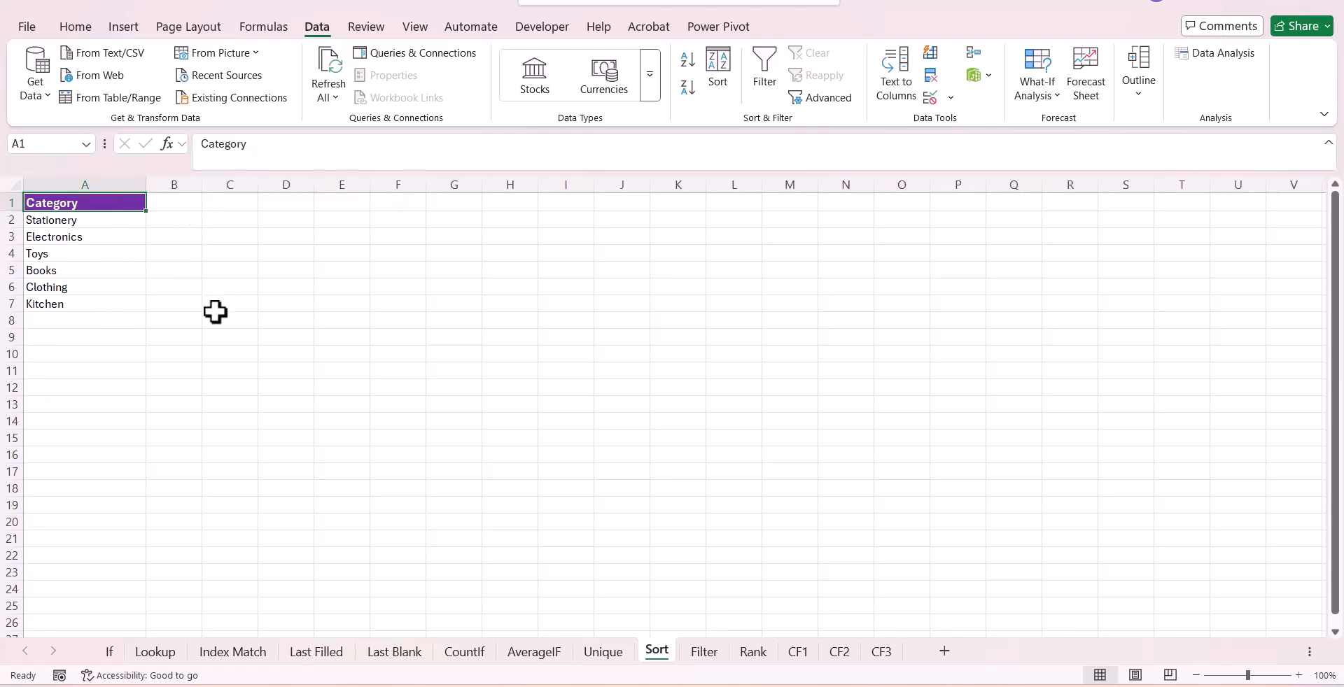
key("alt+Tab")
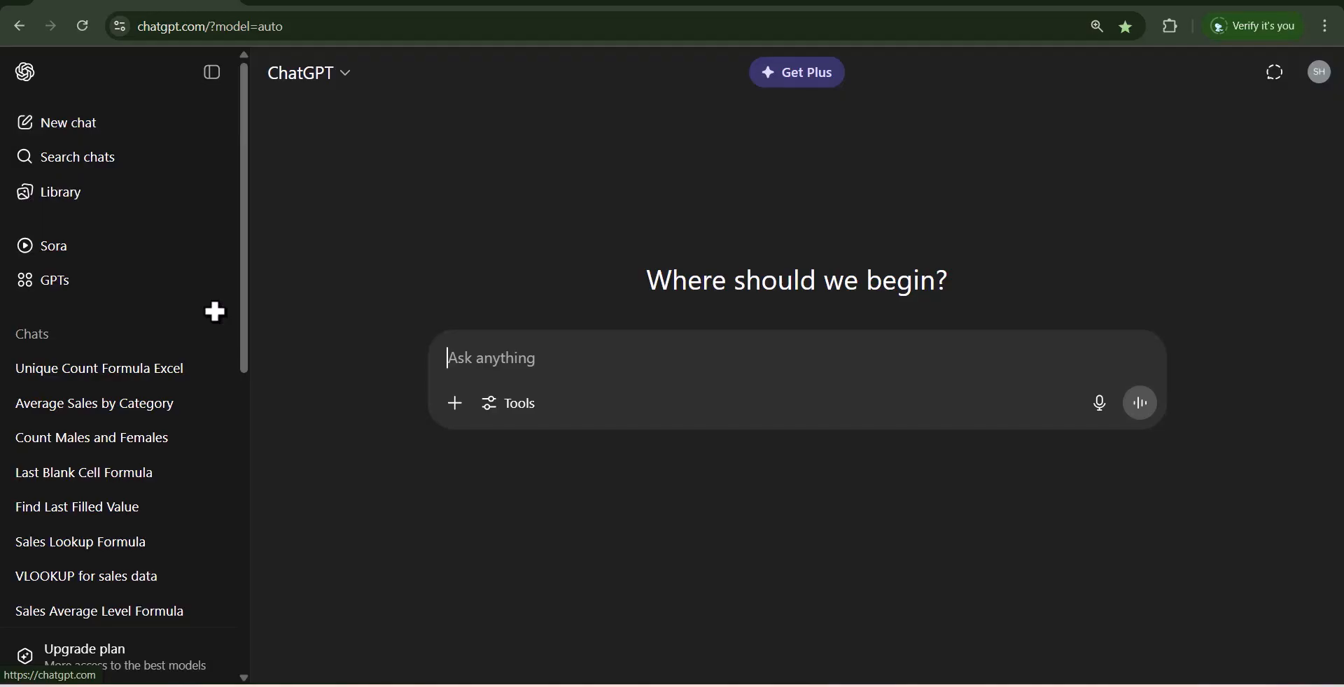
key("ctrl+v")
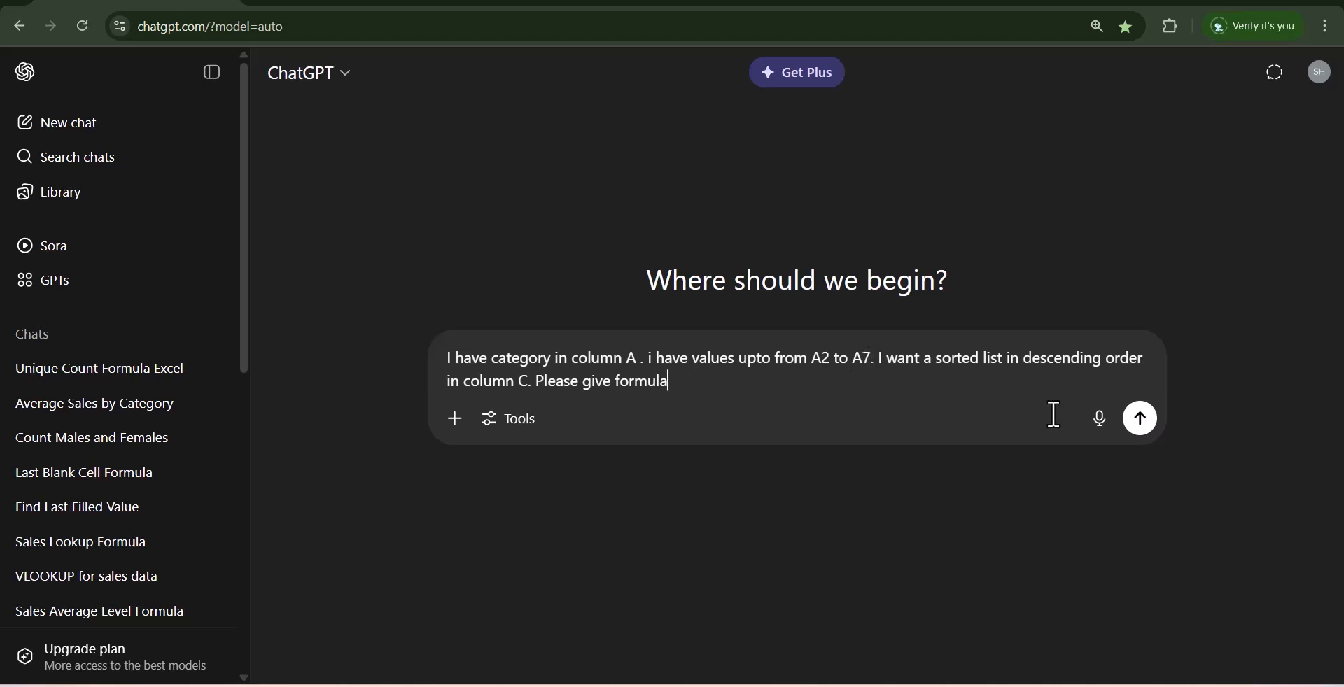
left_click(1139, 420)
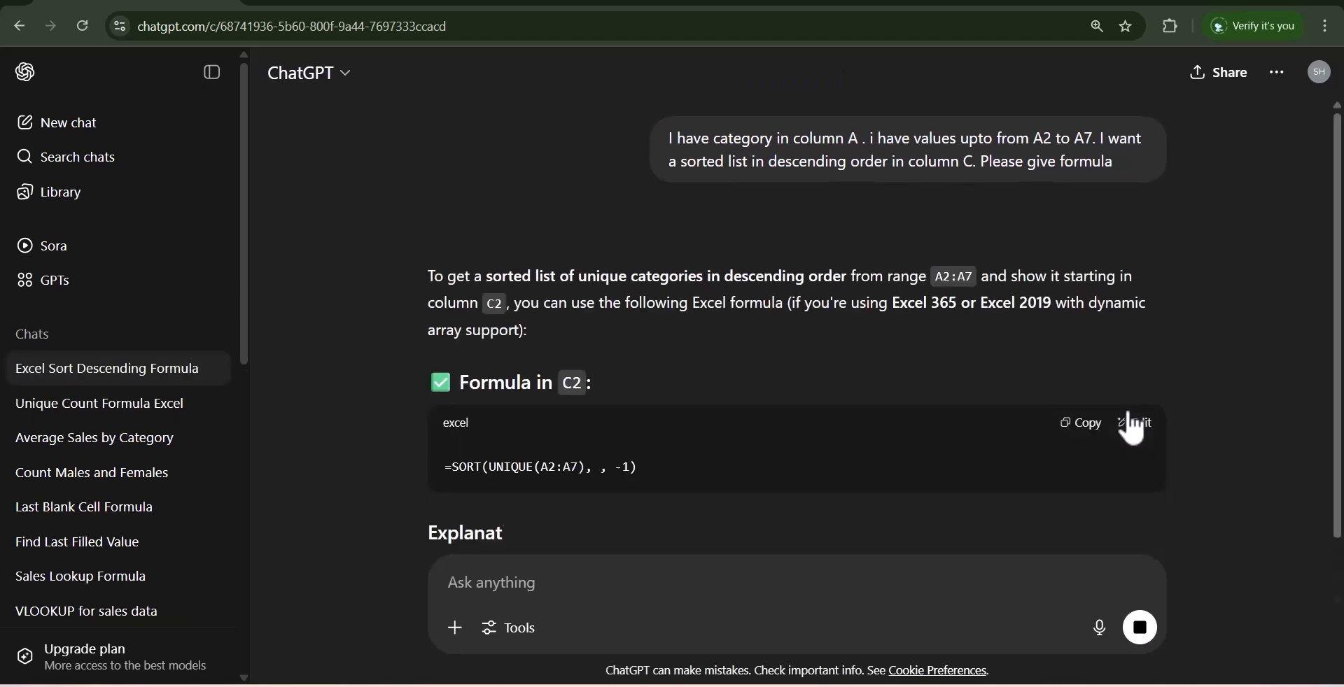
Step: Copy ChatGPT's formula =SORT(UNIQUE(A2:A7), , -1) into cell B2 of the Sort sheet in Excel
scroll(1095, 439, "down", 5)
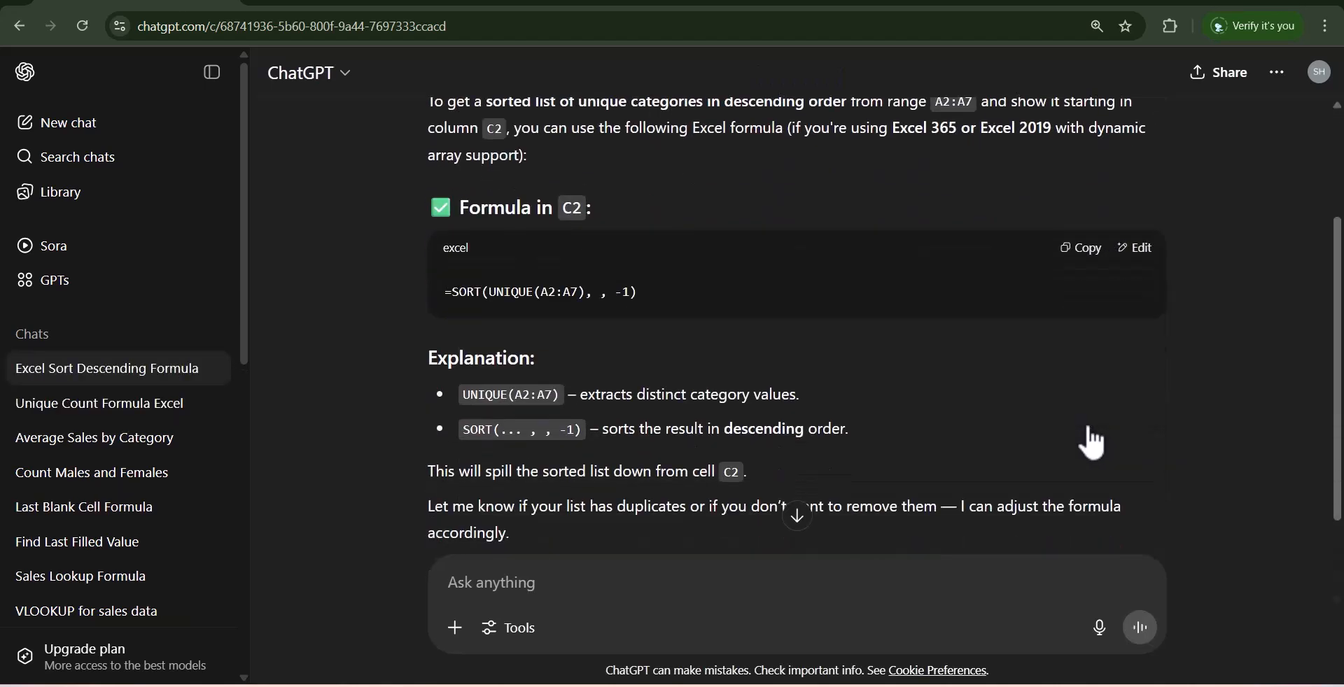
scroll(1095, 439, "up", 3)
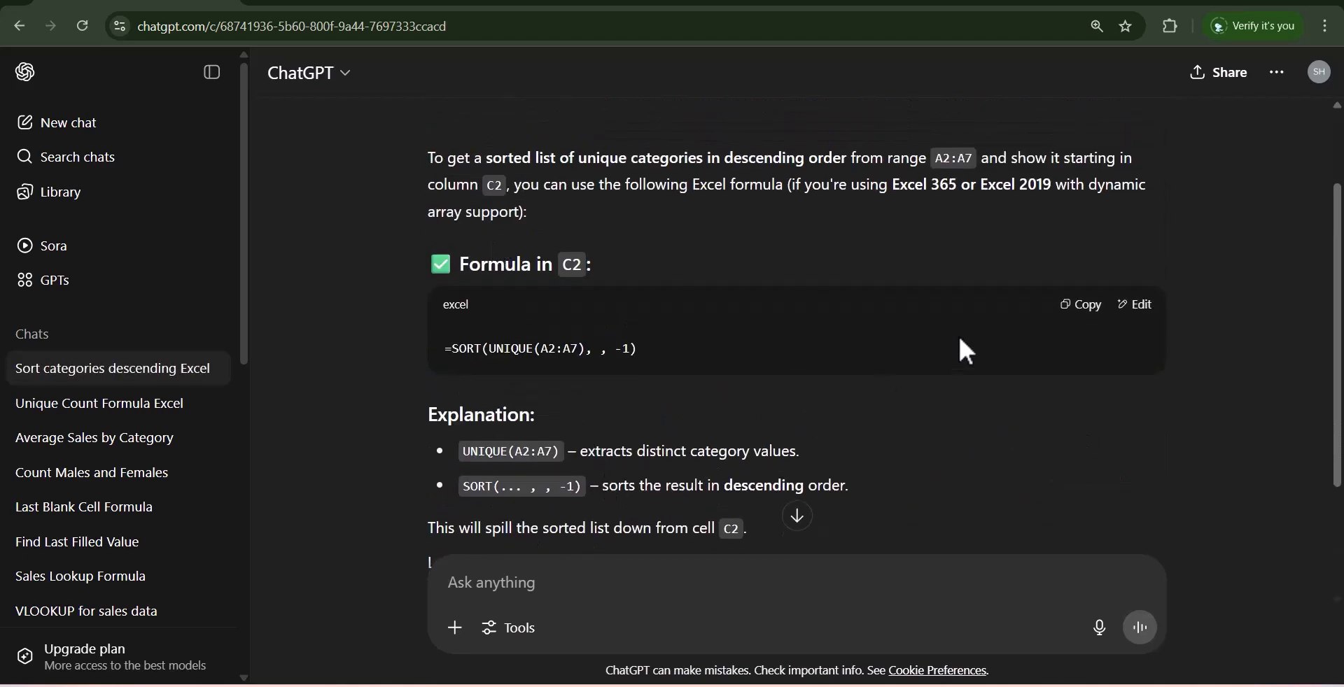
left_click(1065, 308)
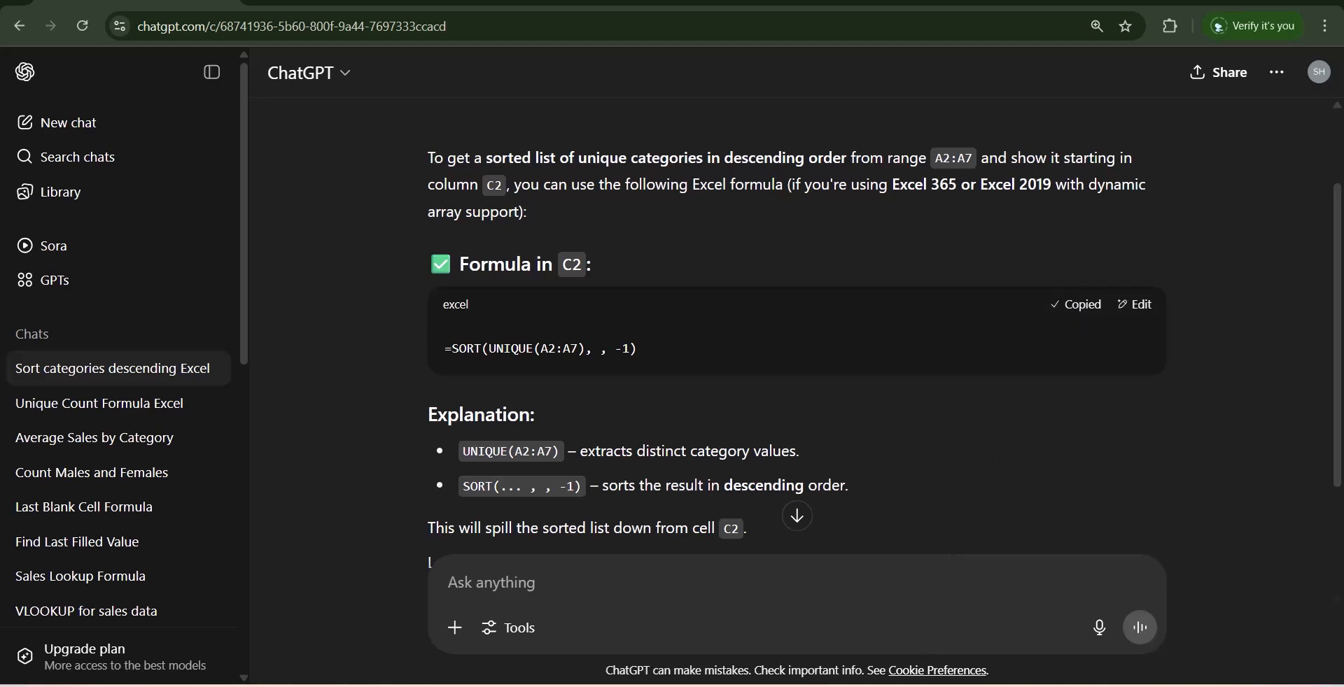
left_click(927, 686)
left_click(190, 216)
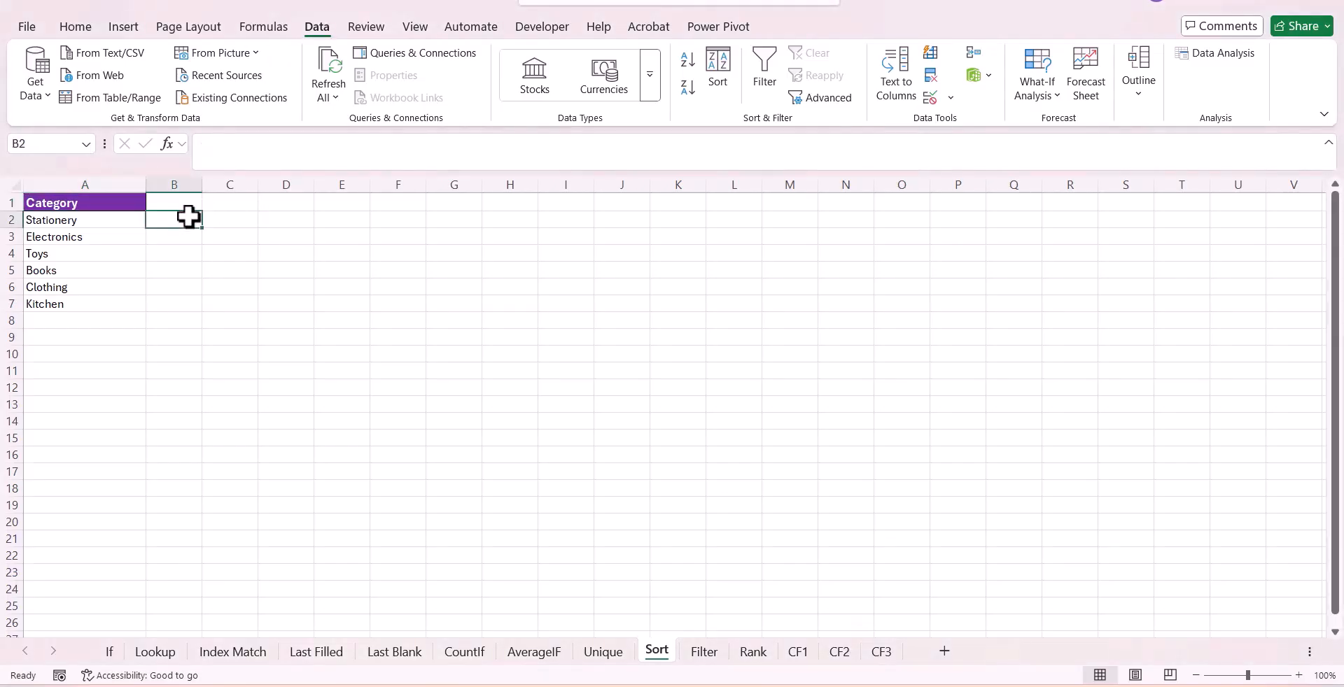
key("ctrl+v")
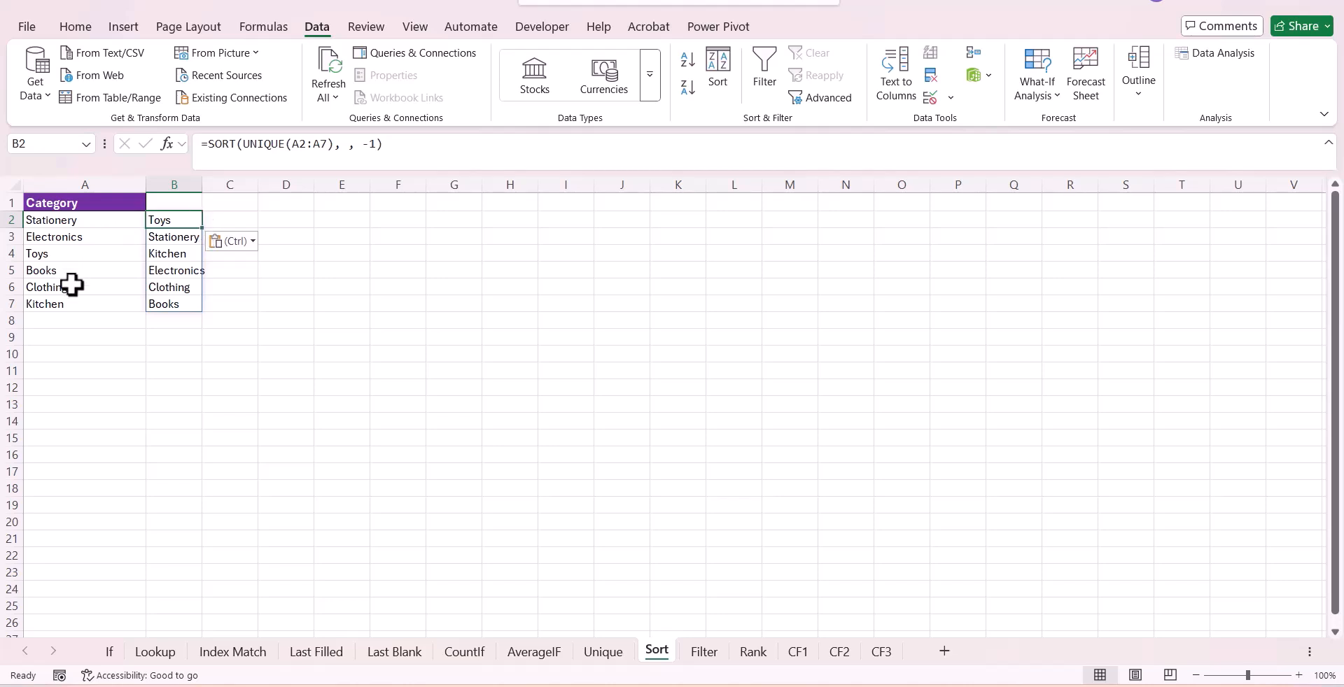
Step: Test the descending sort by changing the category in A5 to ZZBooks and checking the list starting in B2
left_click(76, 253)
left_click(66, 271)
left_click(202, 147)
type("ZZ")
left_click(359, 282)
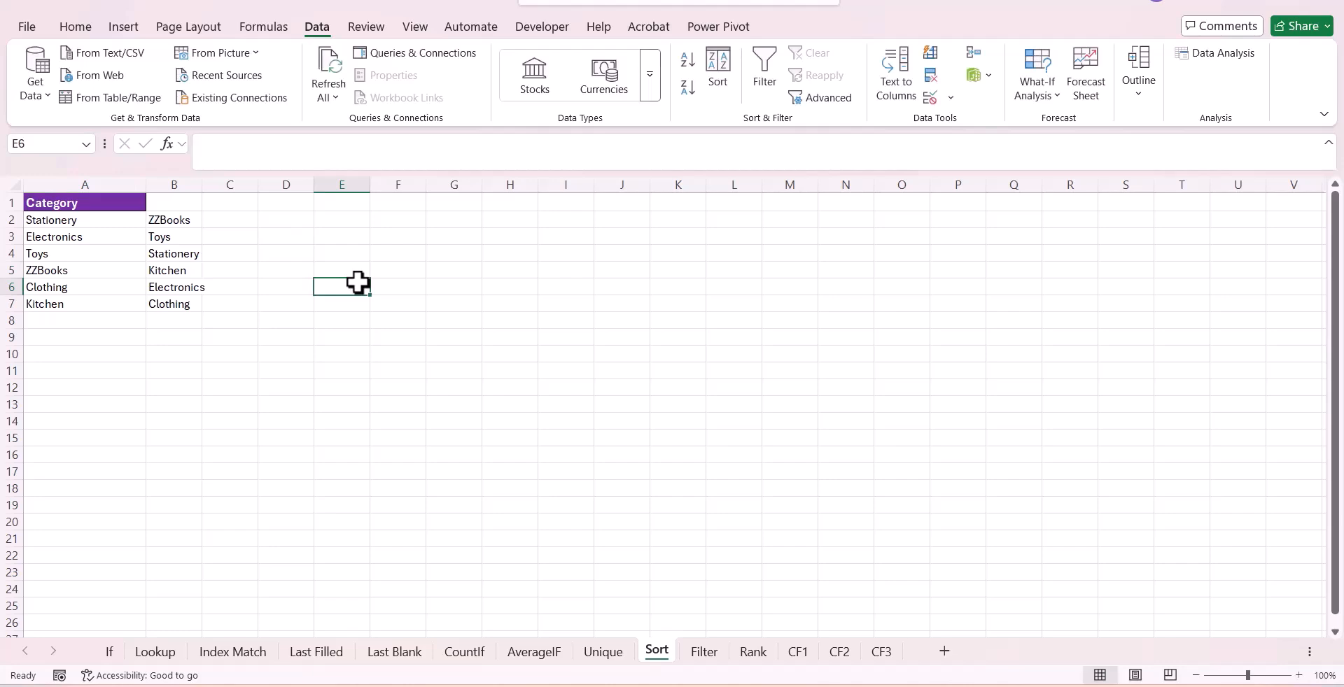
left_click(186, 219)
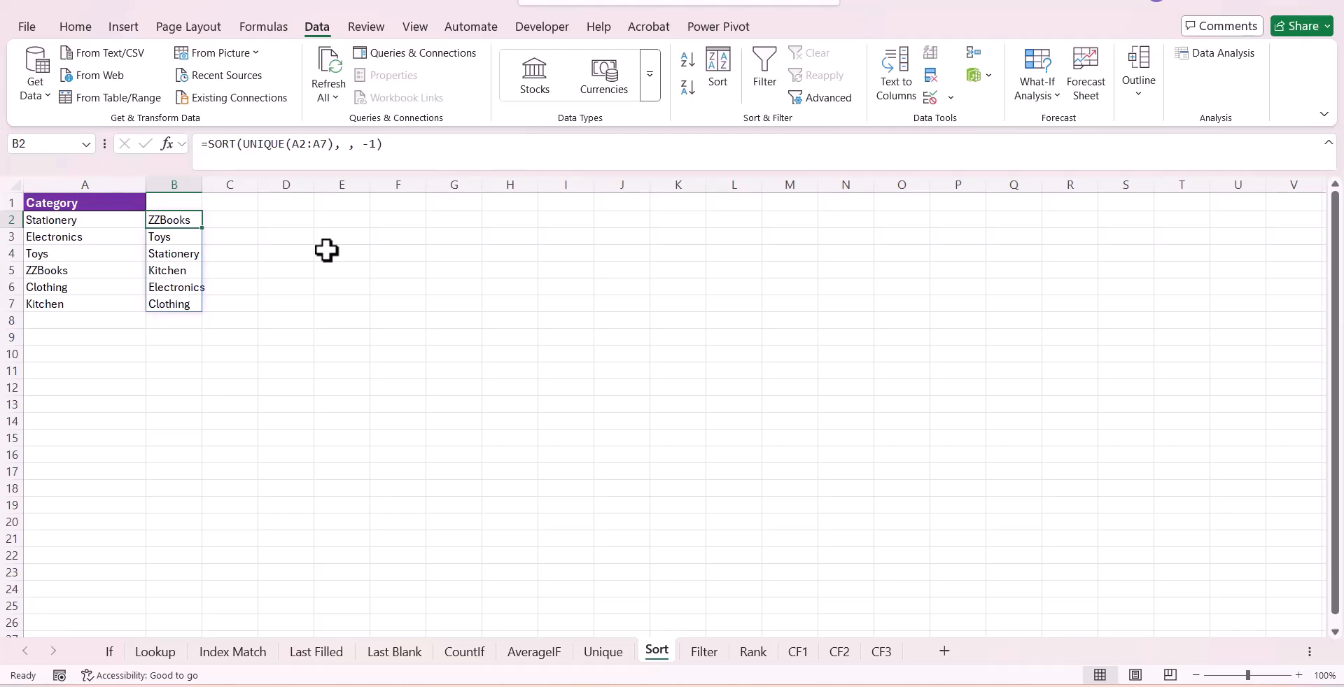
Step: Go to the Filter sheet and ask ChatGPT how to show all values up to row 33 matching the category entered in F2
key("ctrl+Page_Down")
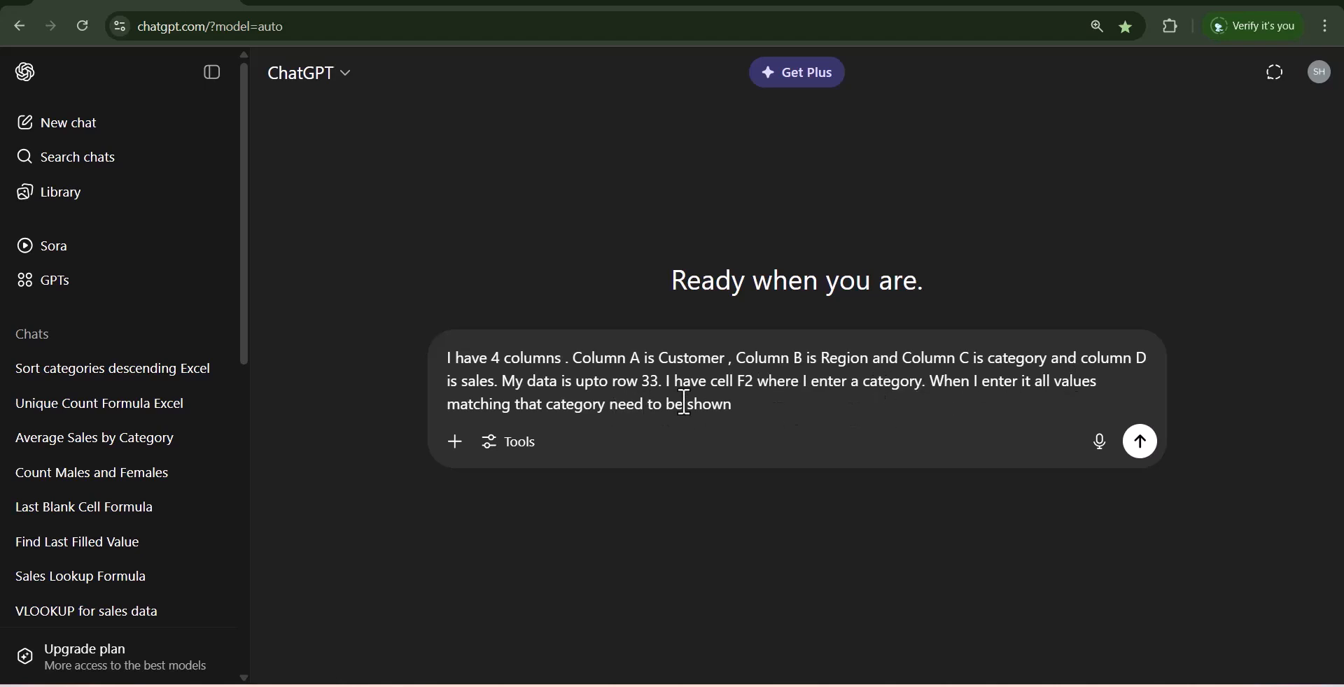
left_click(1140, 441)
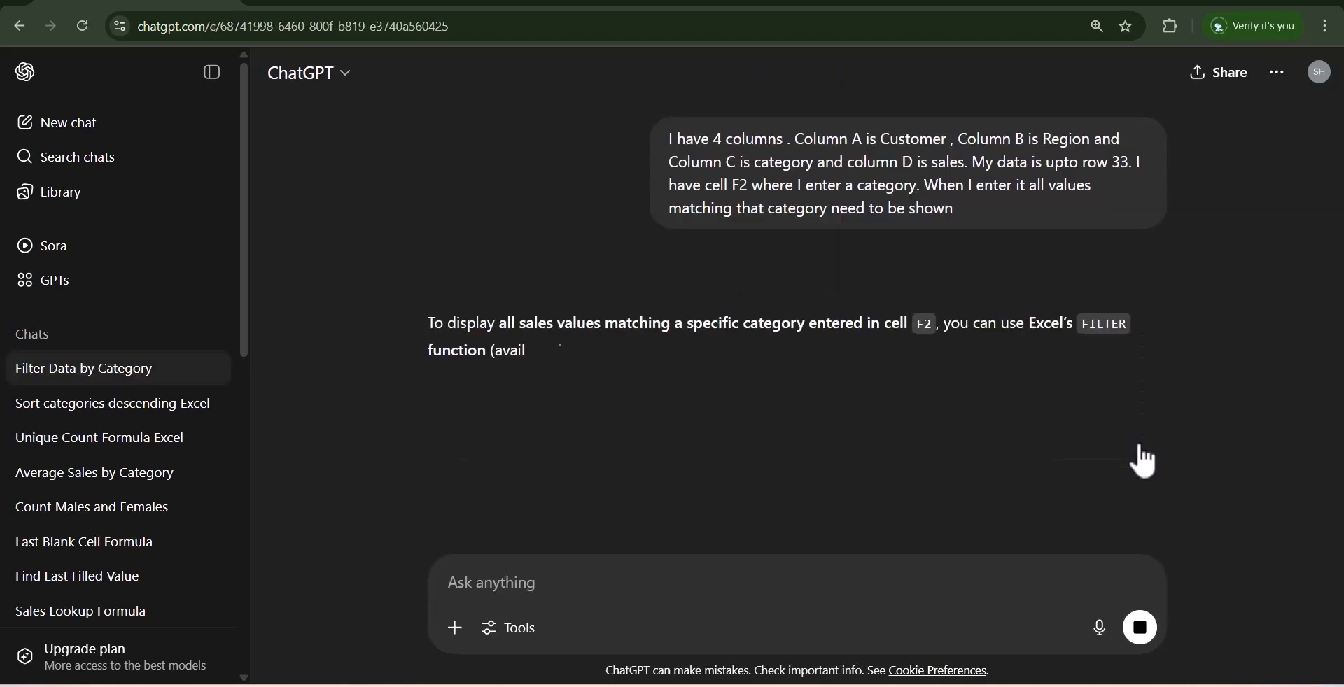
scroll(1145, 456, "down", 3)
scroll(1138, 457, "down", 3)
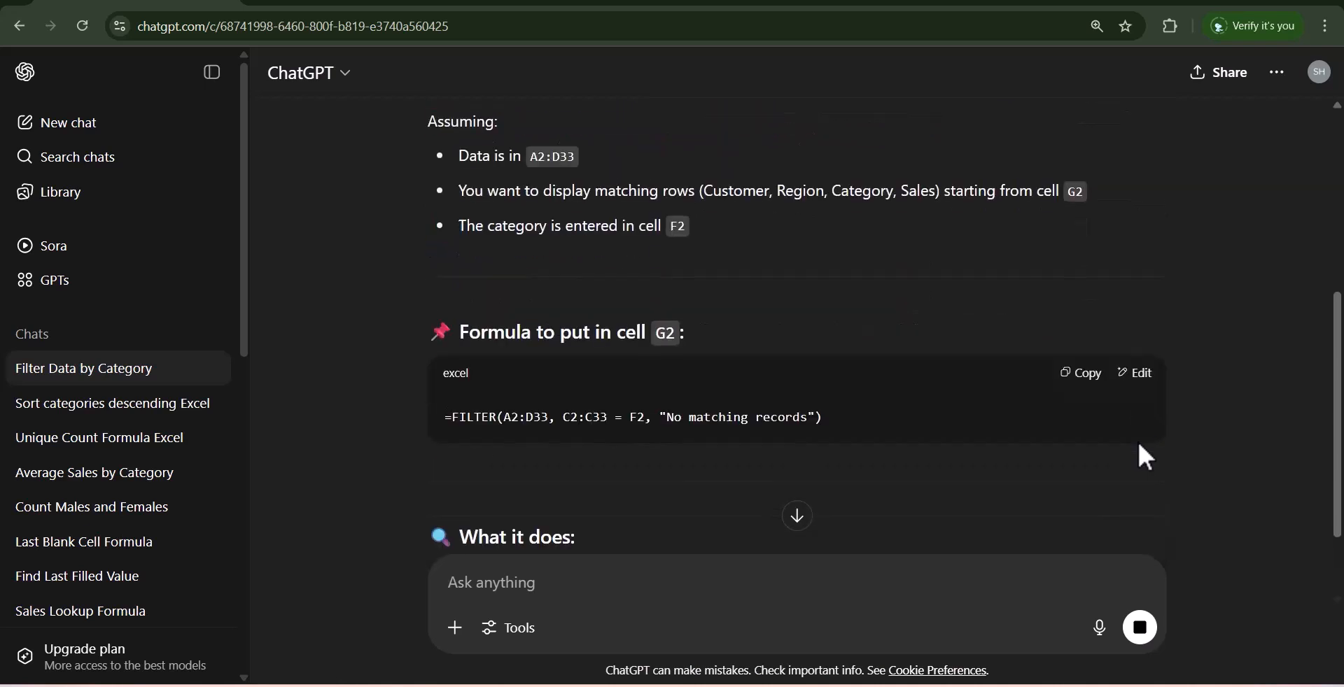
Step: Copy ChatGPT's formula =FILTER(A2:D33, C2:C33 = F2, "No matching records") into cell F6 under Show Customers in Excel
left_click(1082, 373)
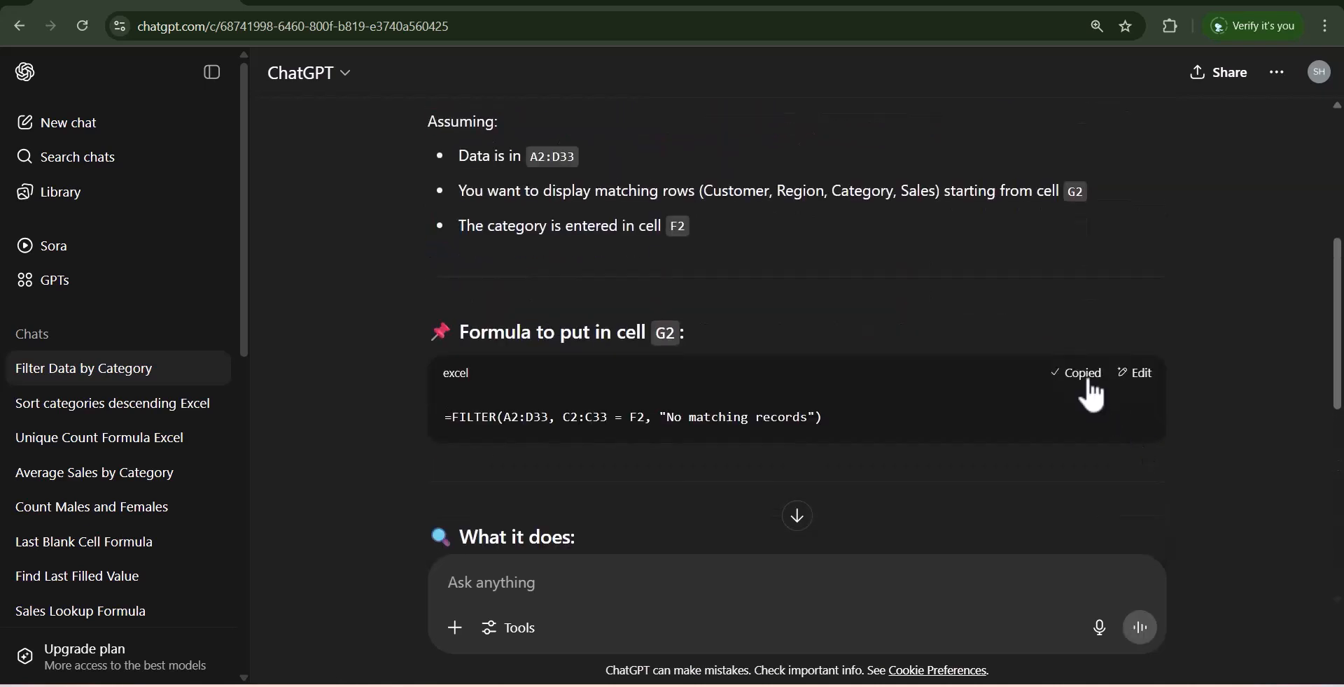
key("alt+Tab")
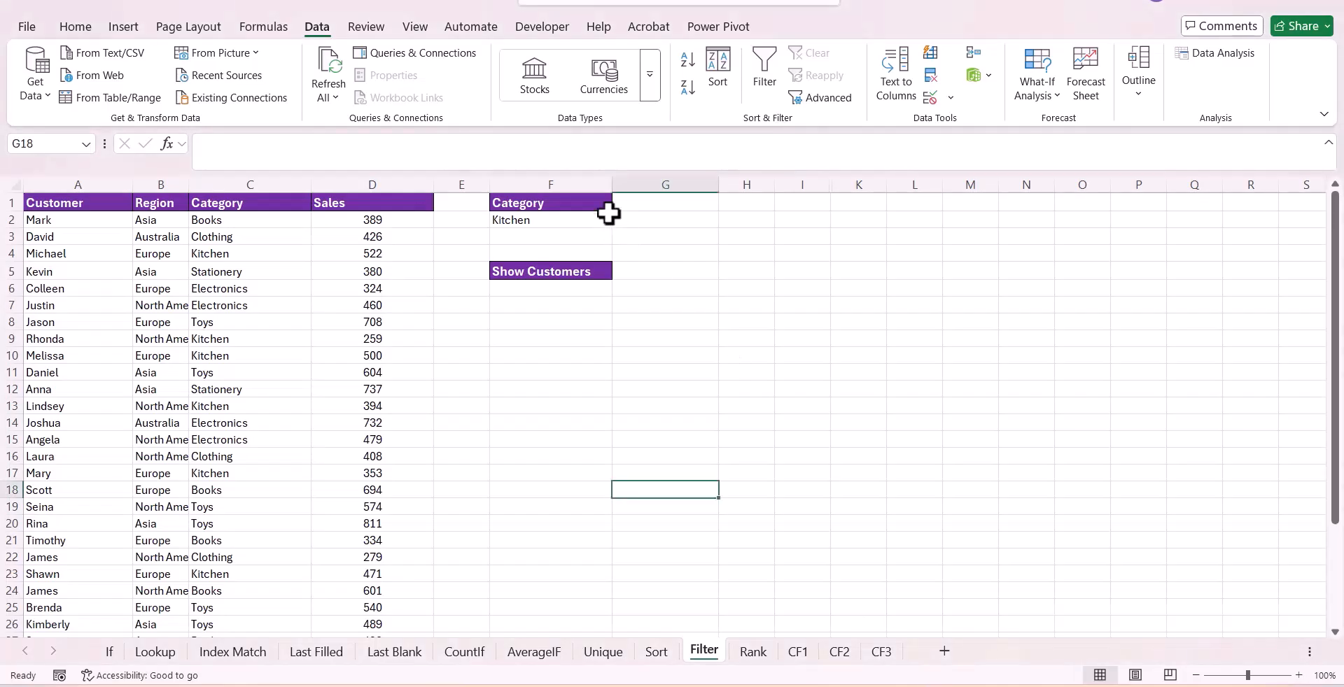
left_click(569, 286)
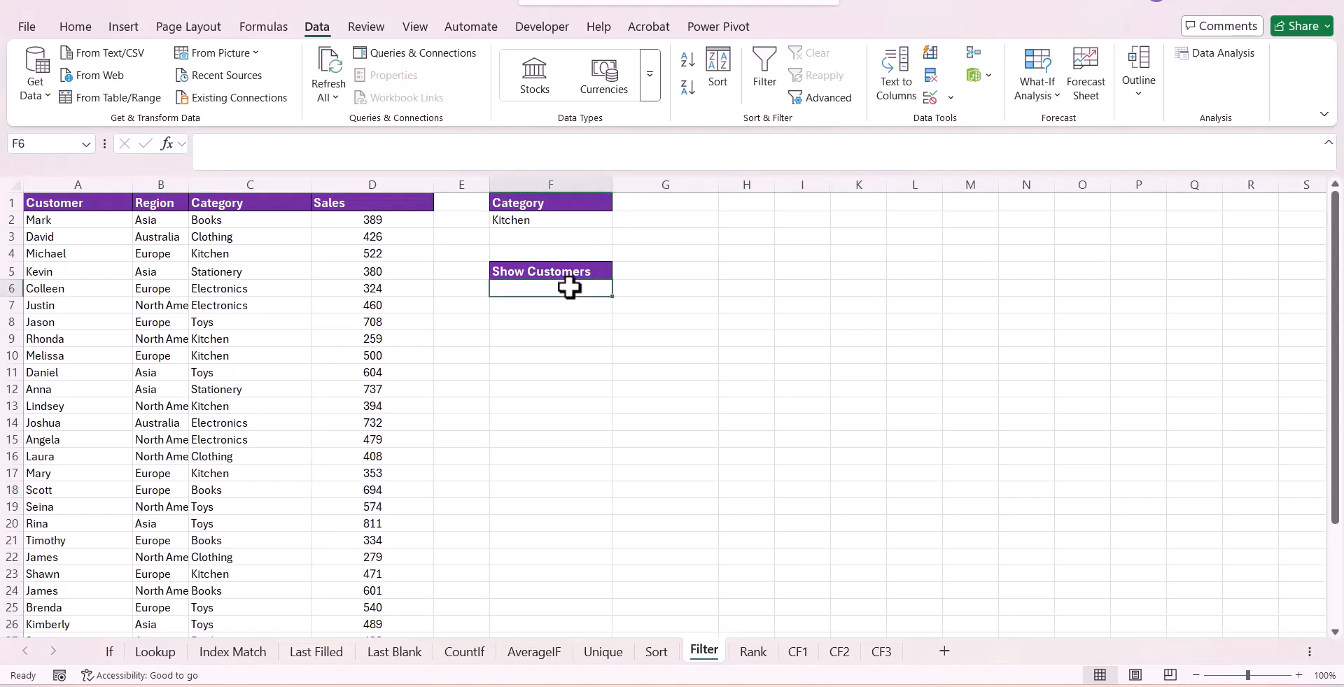
key("ctrl+v")
left_click(588, 405)
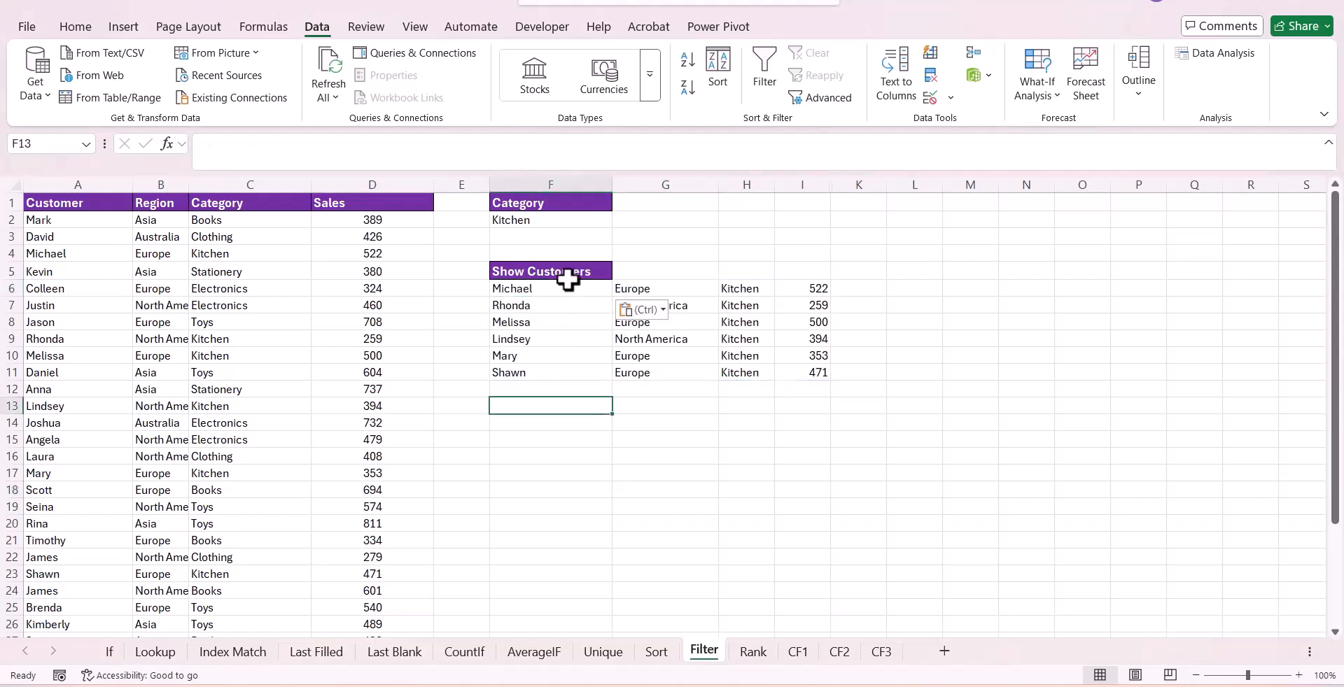
Step: Check the filtered customer list for Kitchen and set the category in F2 to Books
left_click_drag(569, 287, 578, 371)
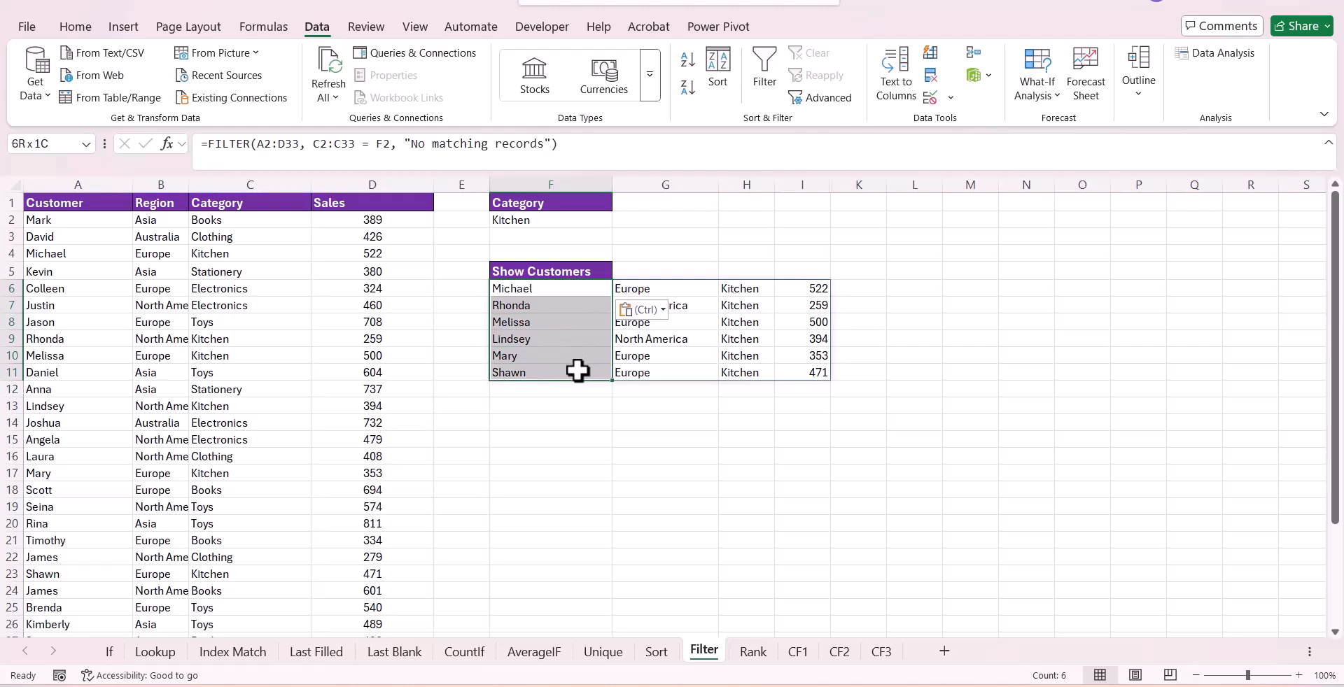
left_click(639, 488)
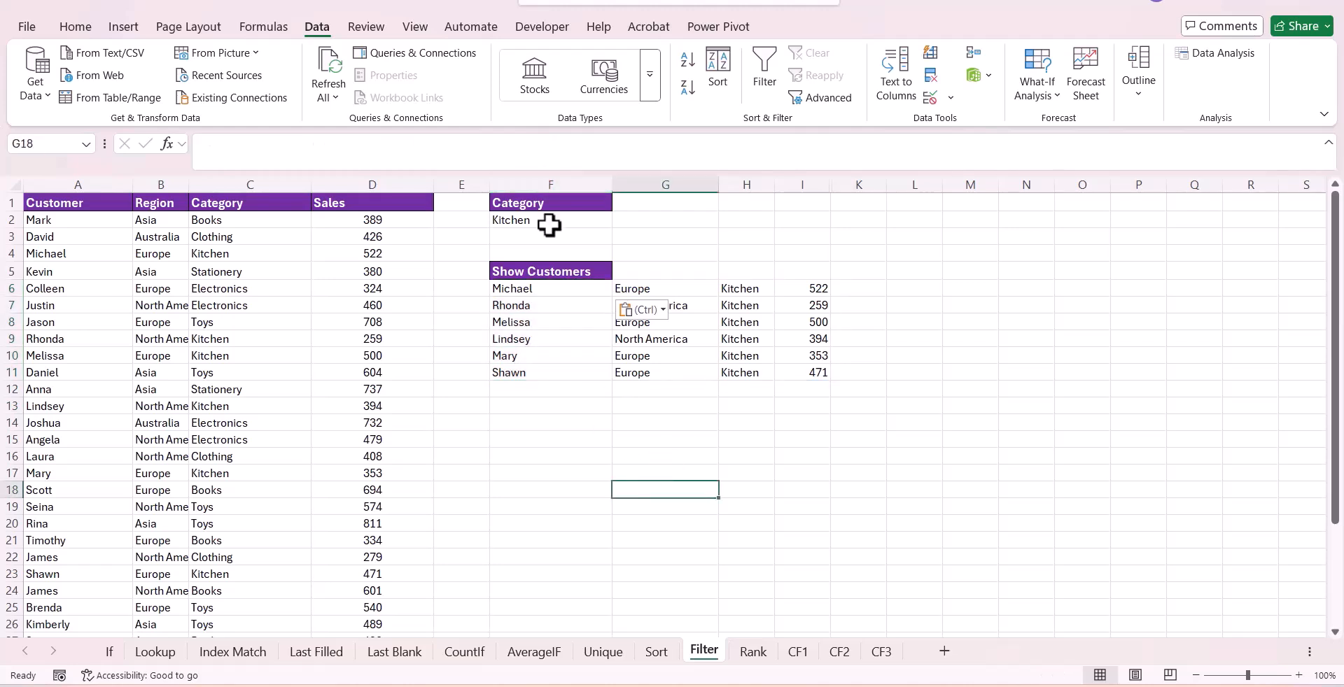
left_click(549, 225)
left_click(619, 220)
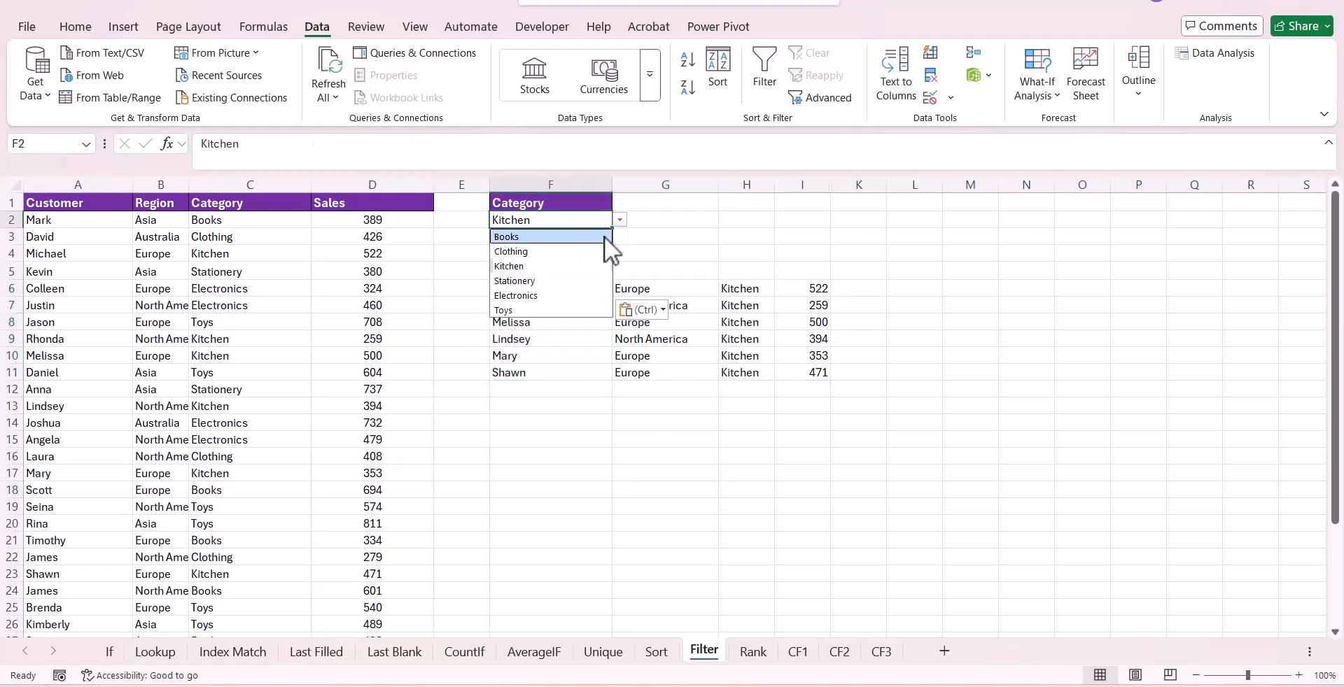
left_click(603, 237)
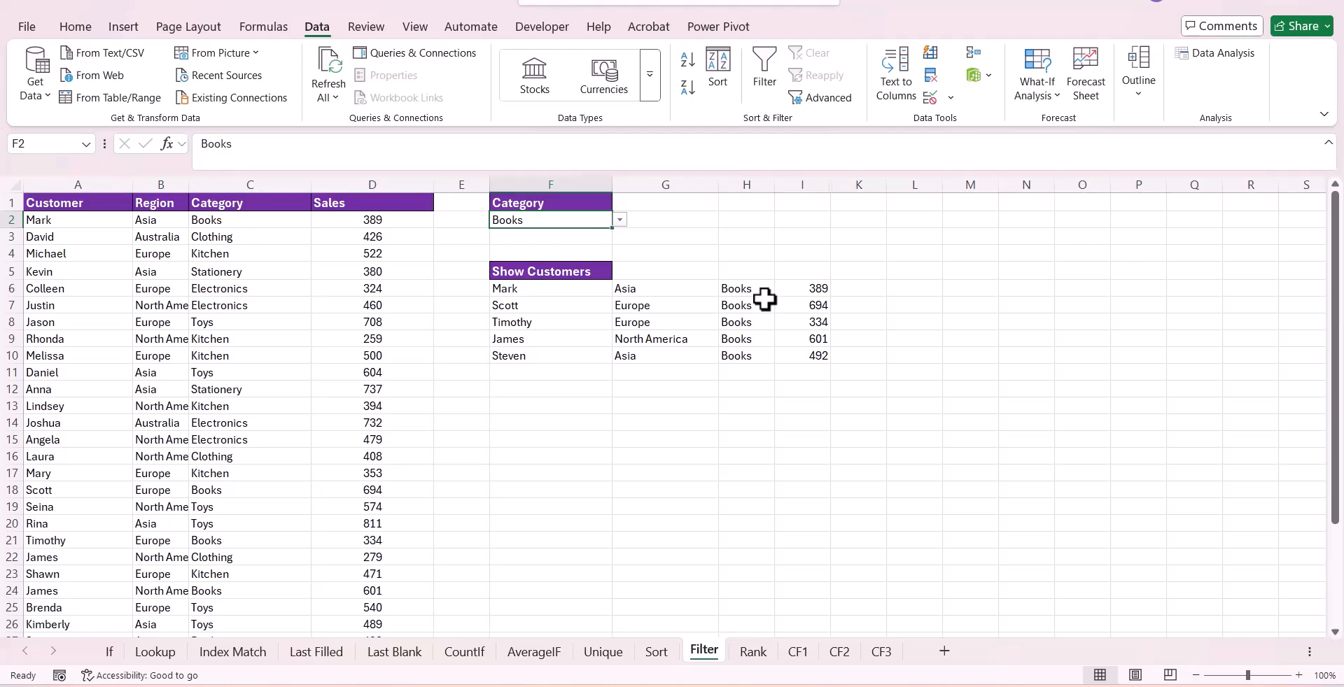
Step: Go to the Rank sheet and ask ChatGPT for a formula ranking column B sales in descending order without skipping ranks on ties
key("ctrl+Page_Down")
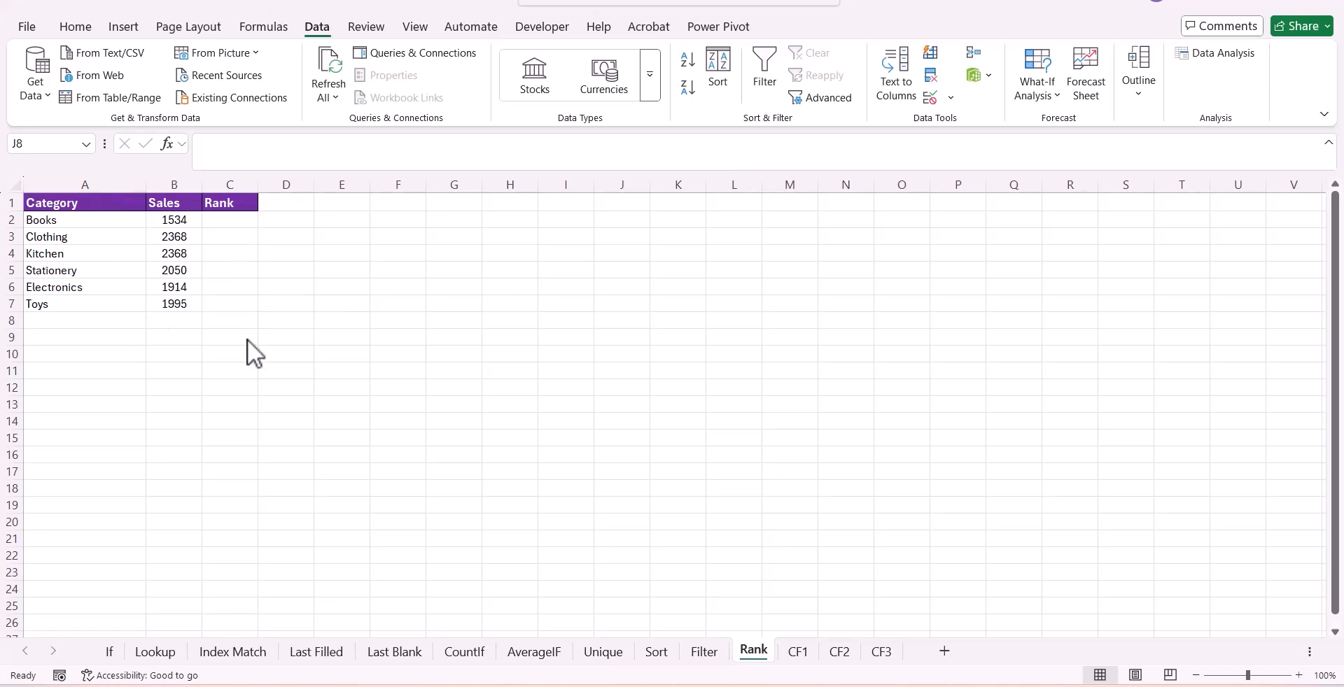
key("alt+Tab")
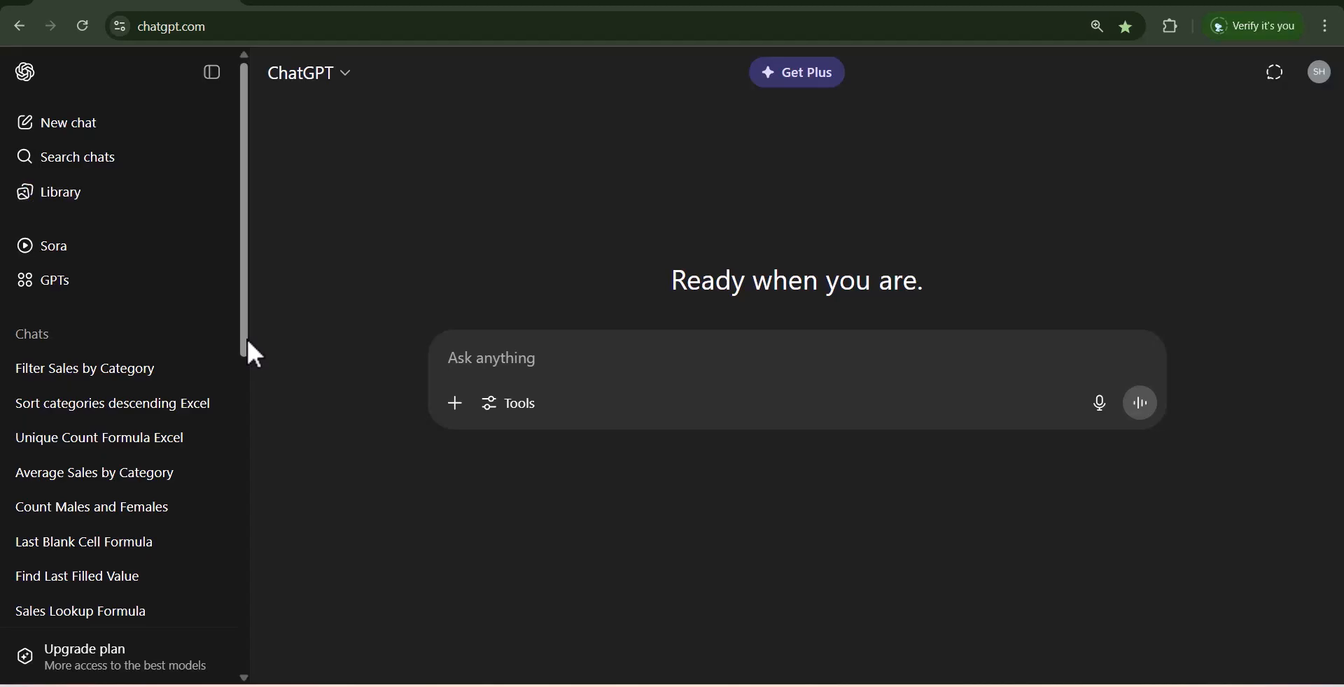
key("ctrl+v")
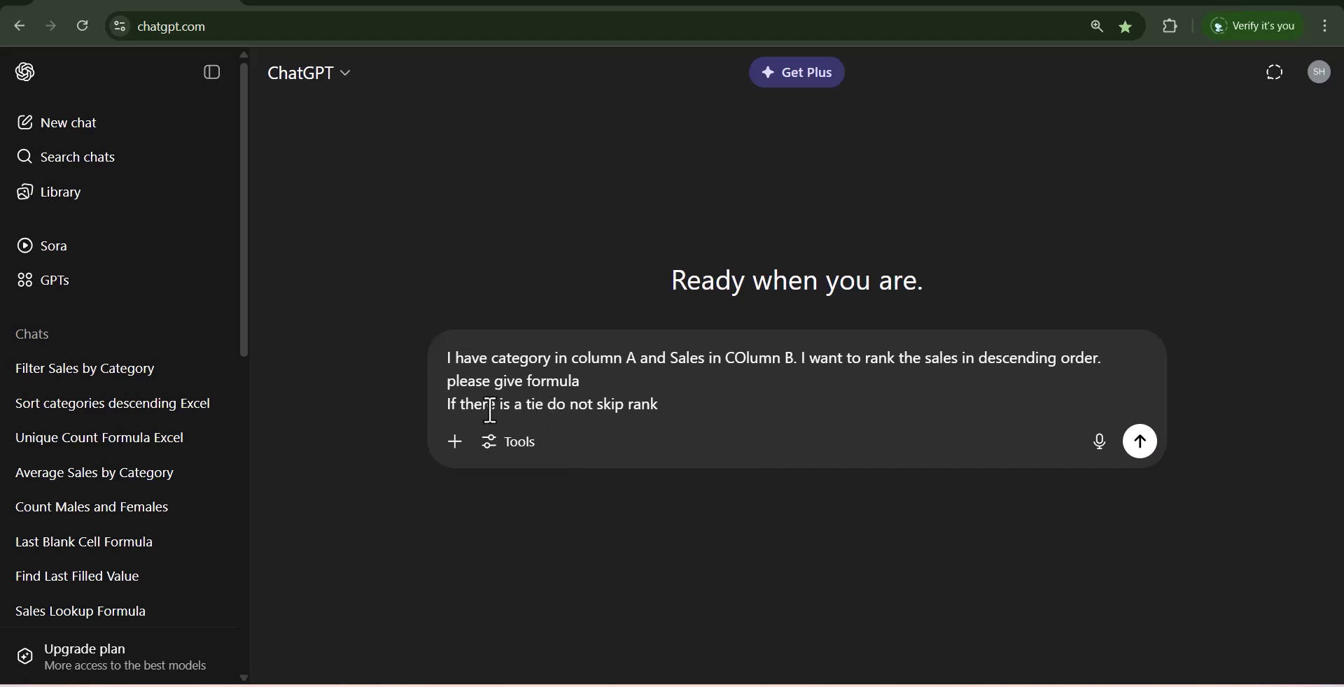
left_click(1140, 442)
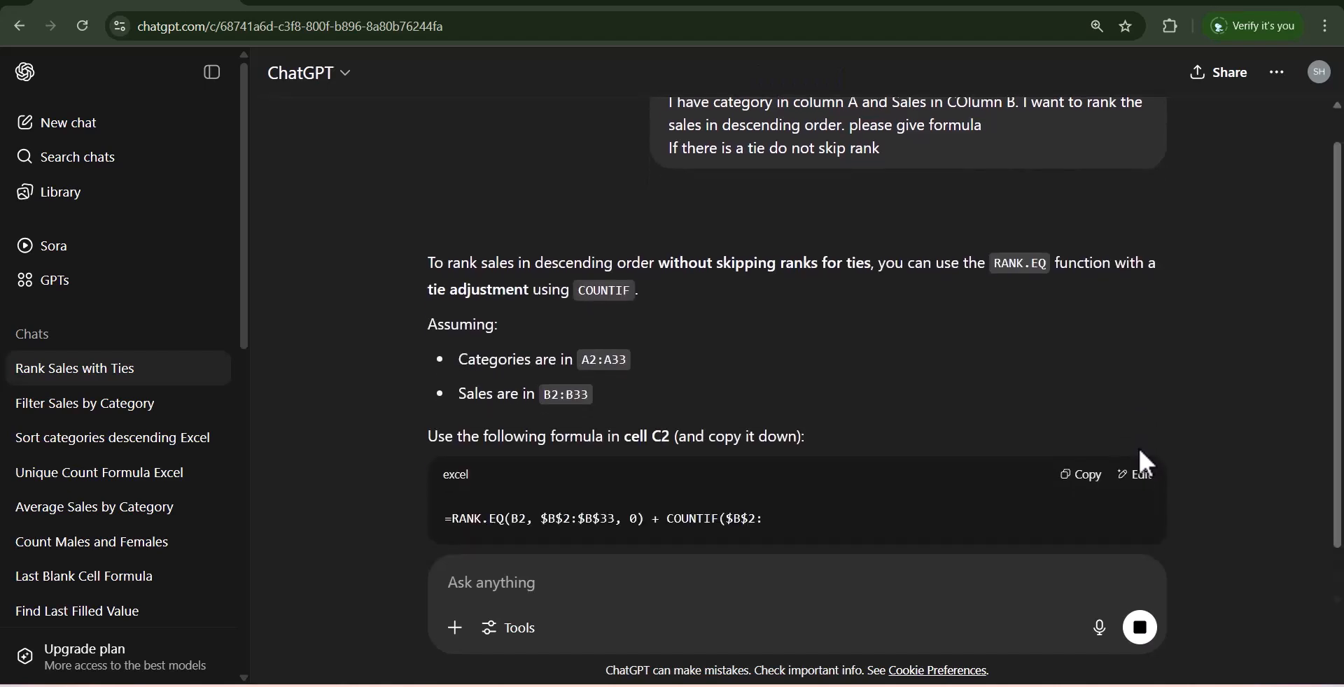
Step: Copy ChatGPT's formula =RANK.EQ(B2, $B$2:$B$33, 0) + COUNTIF($B$2:B2, B2) - 1 into cell C2 in Excel
left_click(1089, 400)
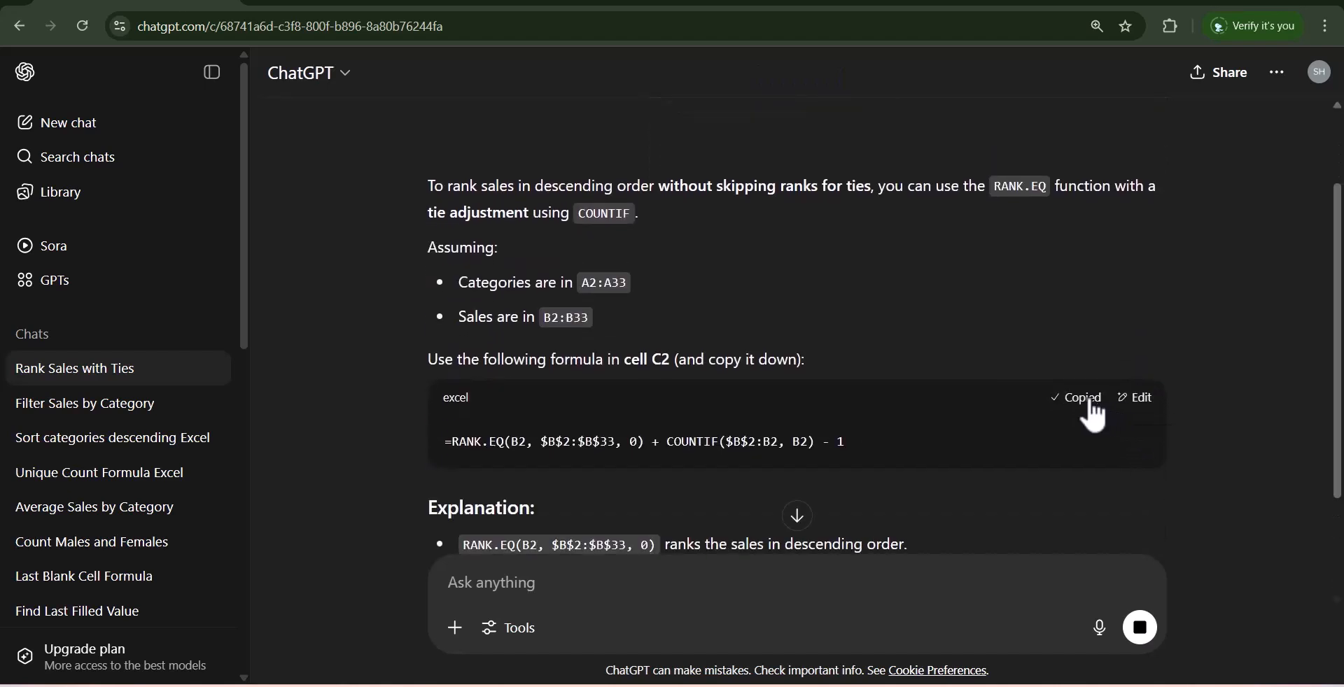
mouse_move(926, 686)
left_click(927, 619)
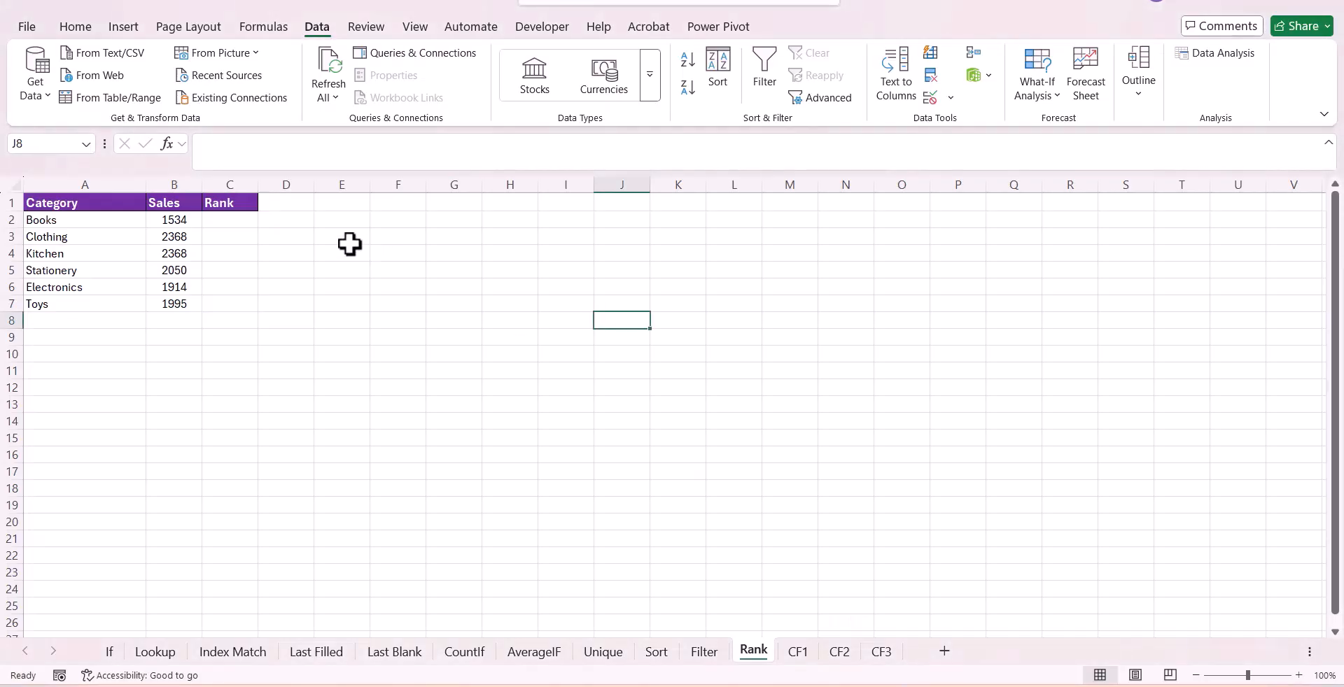
left_click(214, 221)
key("ctrl+v")
key("ctrl")
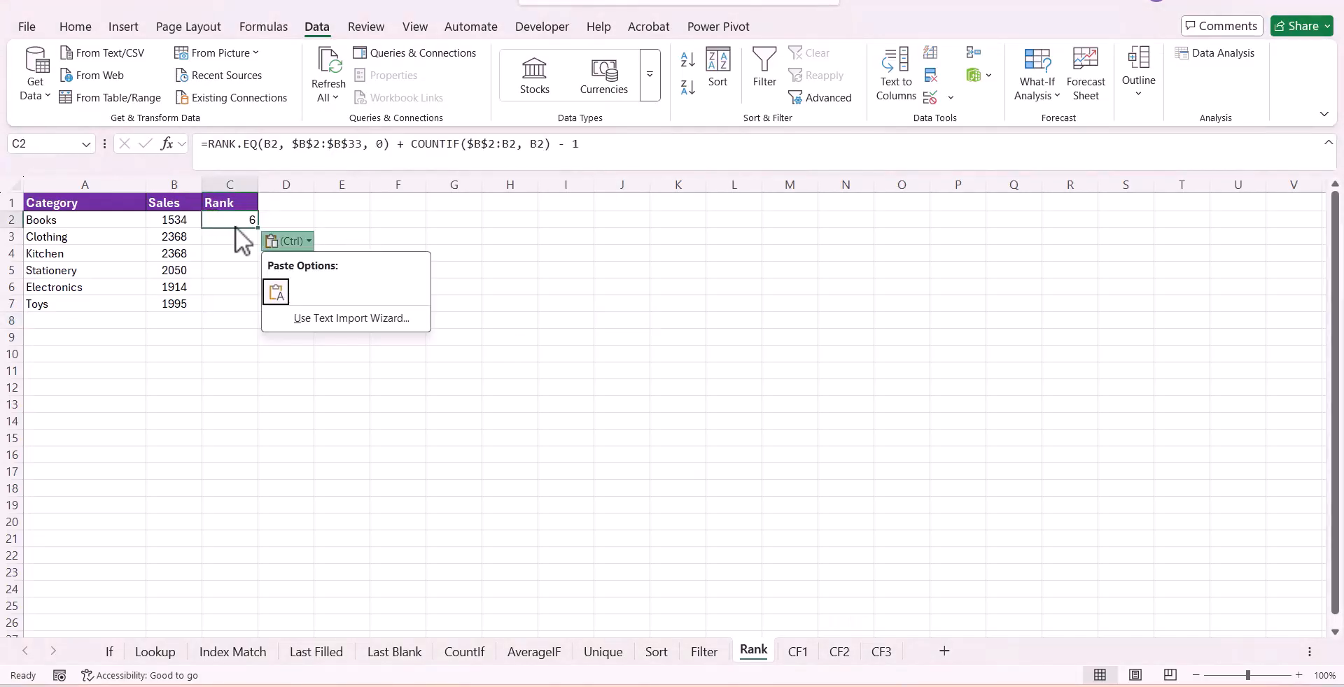
Step: Fill the rank formula down to C7 and check the ranks given to the tied Clothing and Kitchen sales
left_click_drag(259, 226, 263, 309)
left_click(389, 277)
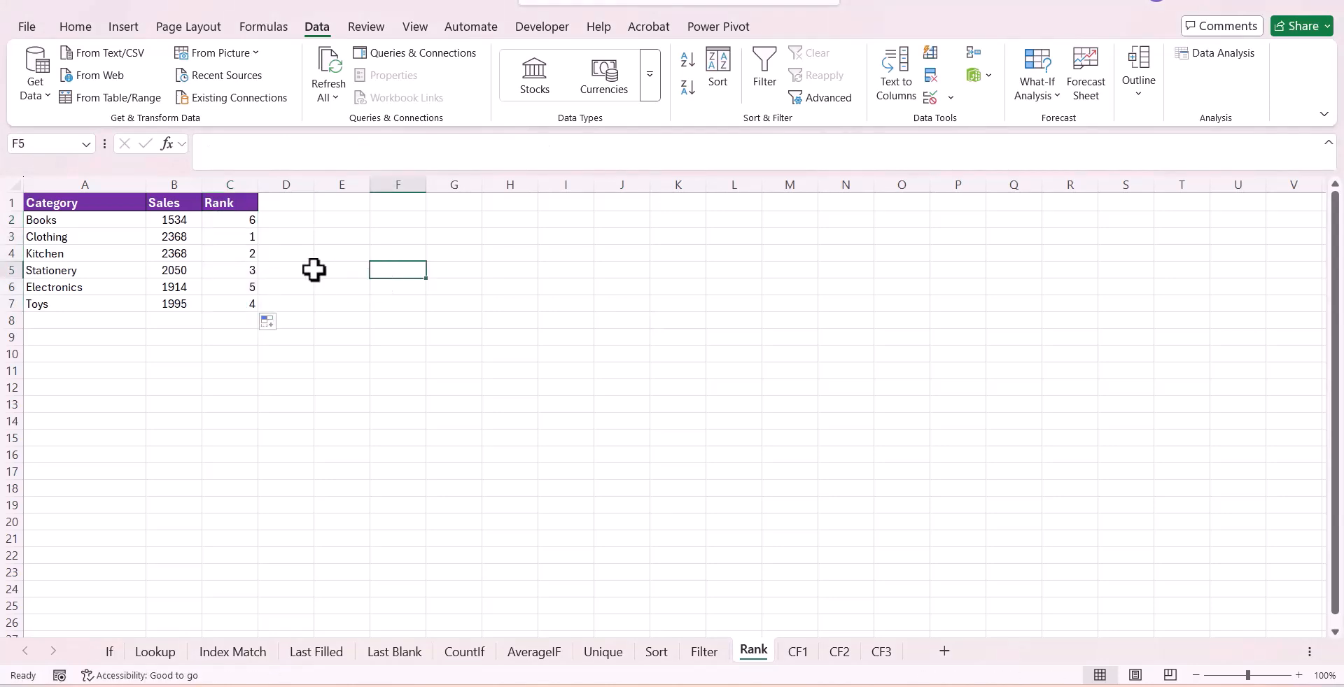
left_click_drag(181, 242, 222, 260)
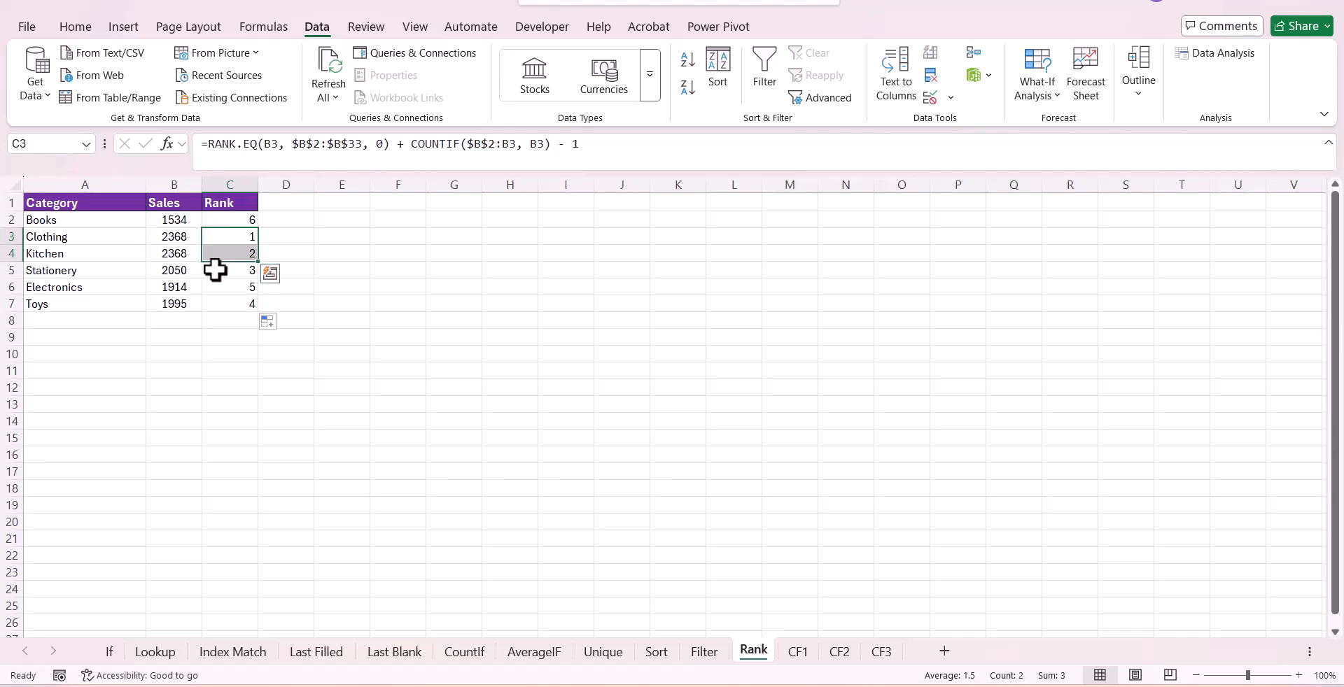
left_click(234, 252)
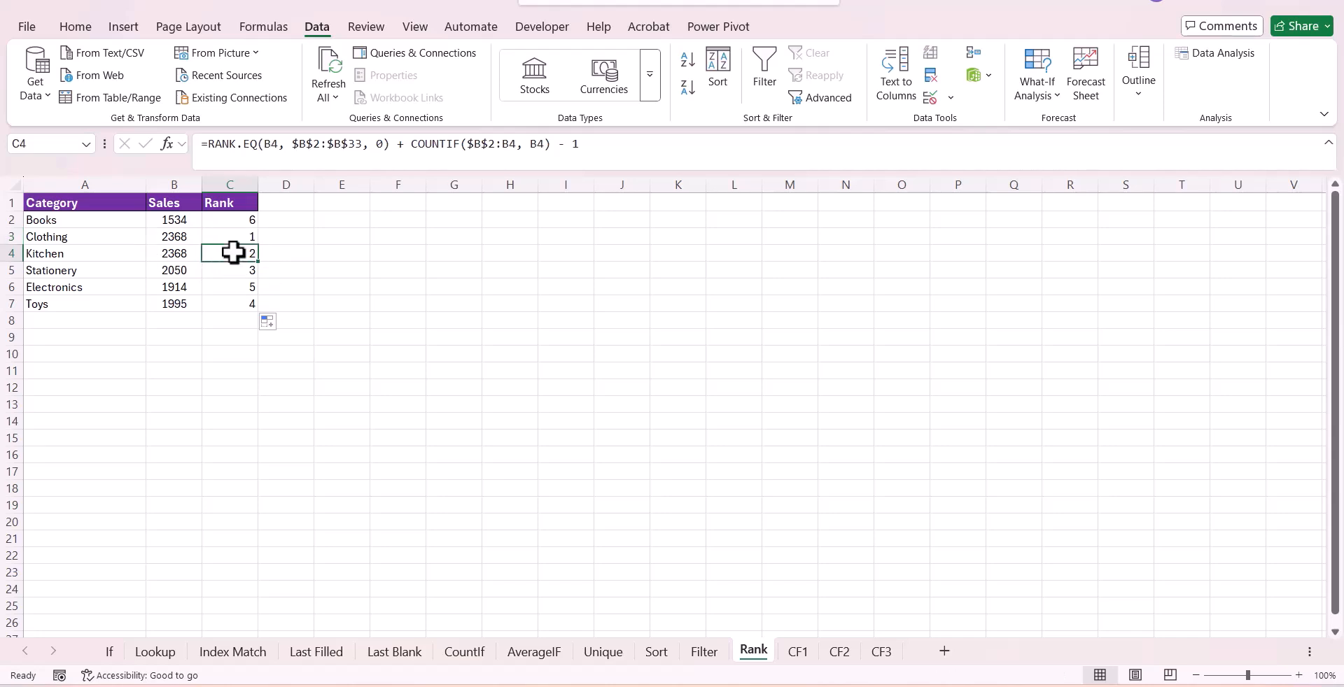
left_click_drag(240, 222, 233, 315)
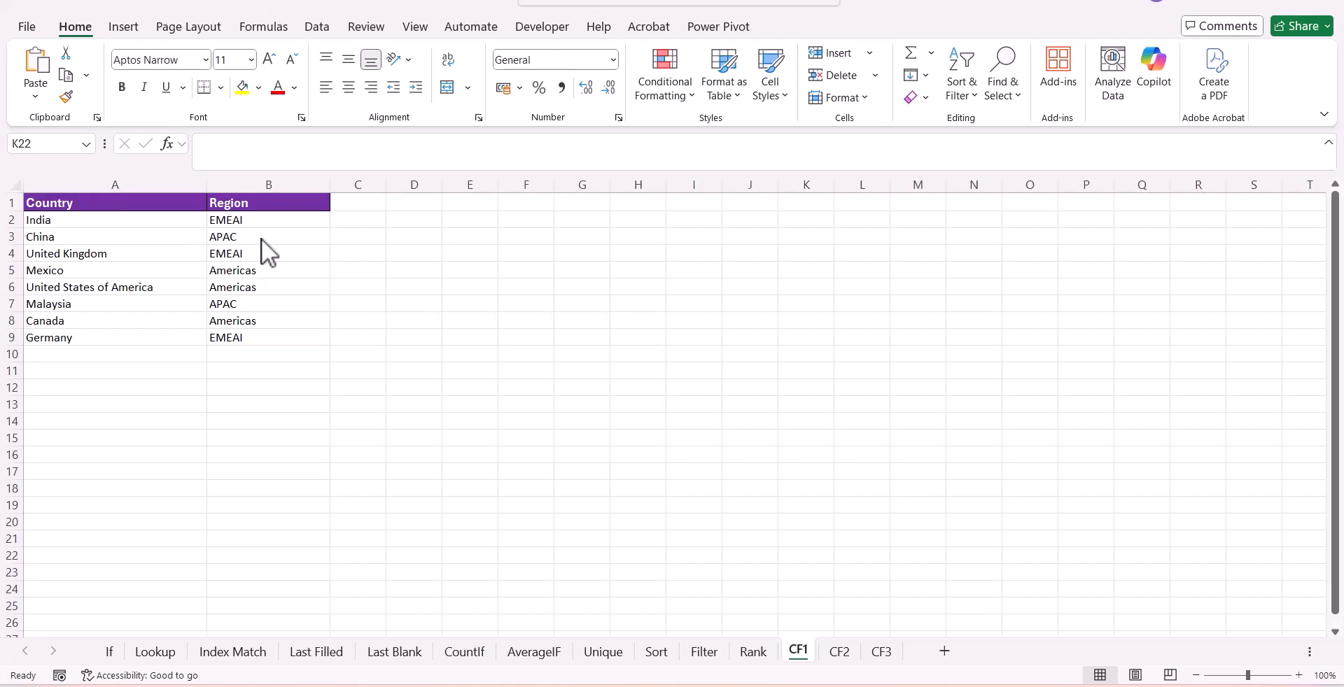
Step: Switch to ChatGPT, ask how to colour the entire row blue when Region in column B starts with A, and copy the suggested formula
key("alt+Tab")
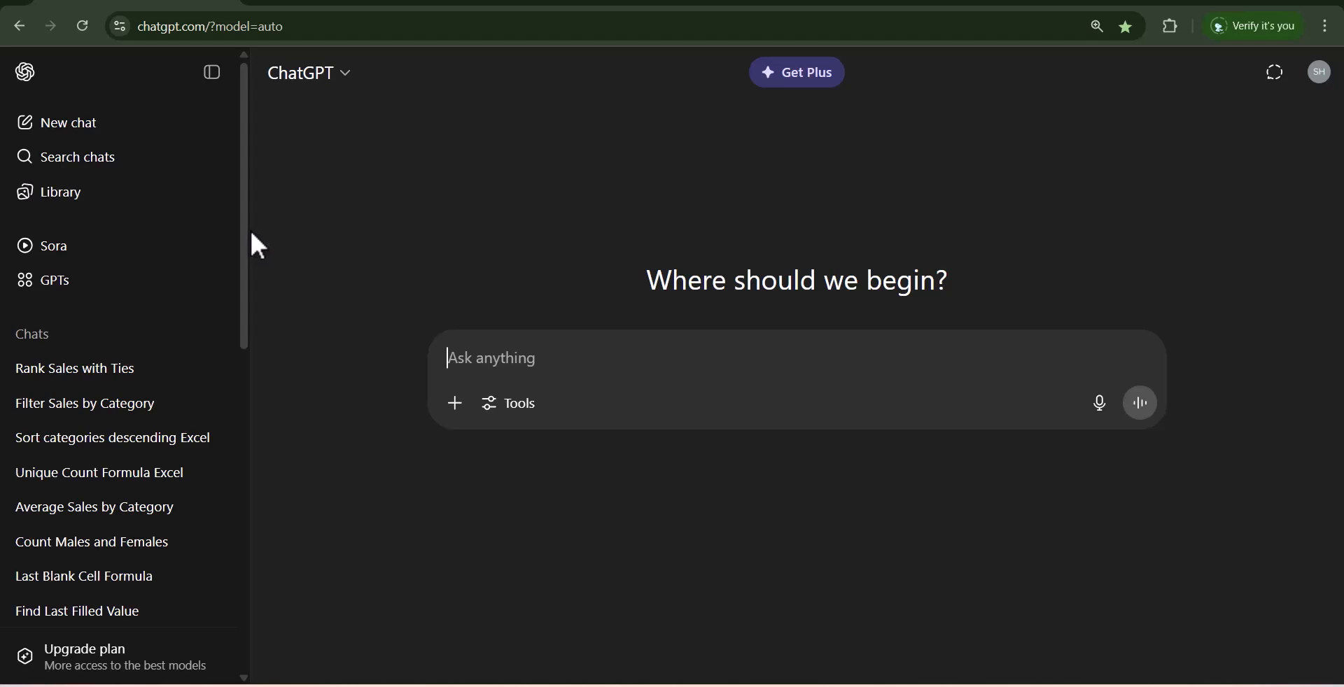
key("ctrl+v")
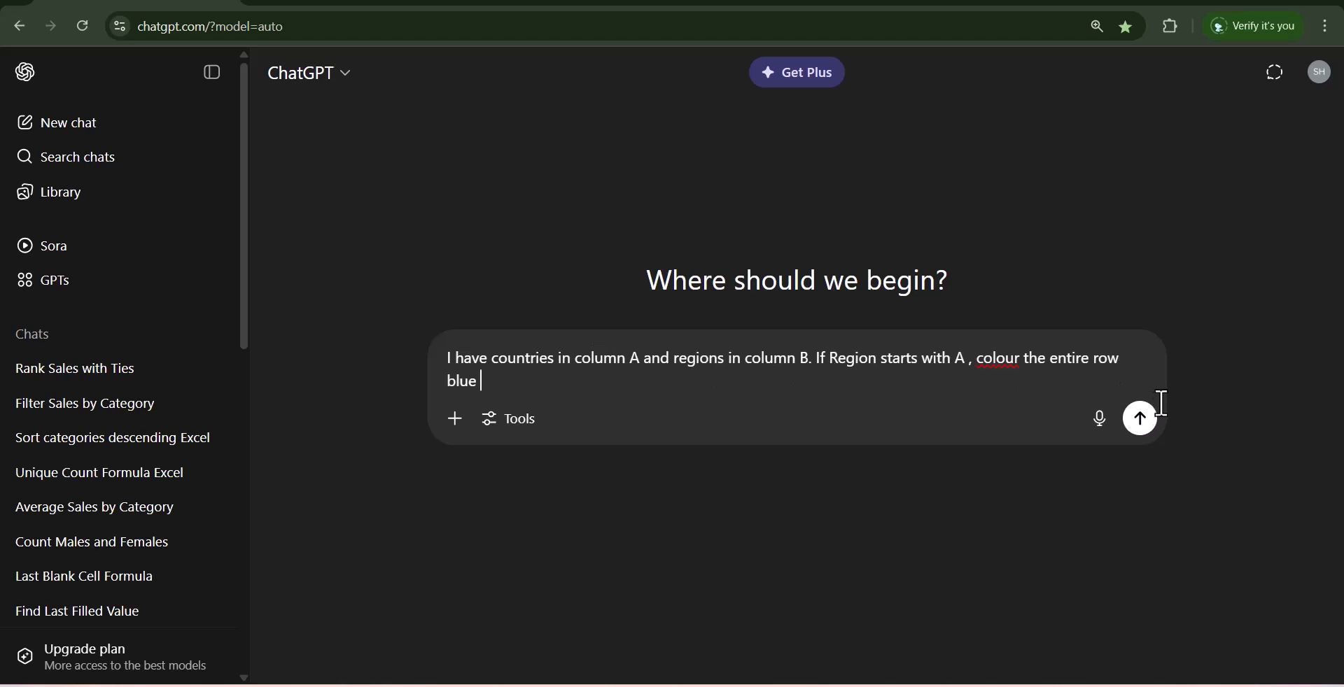
left_click(1152, 427)
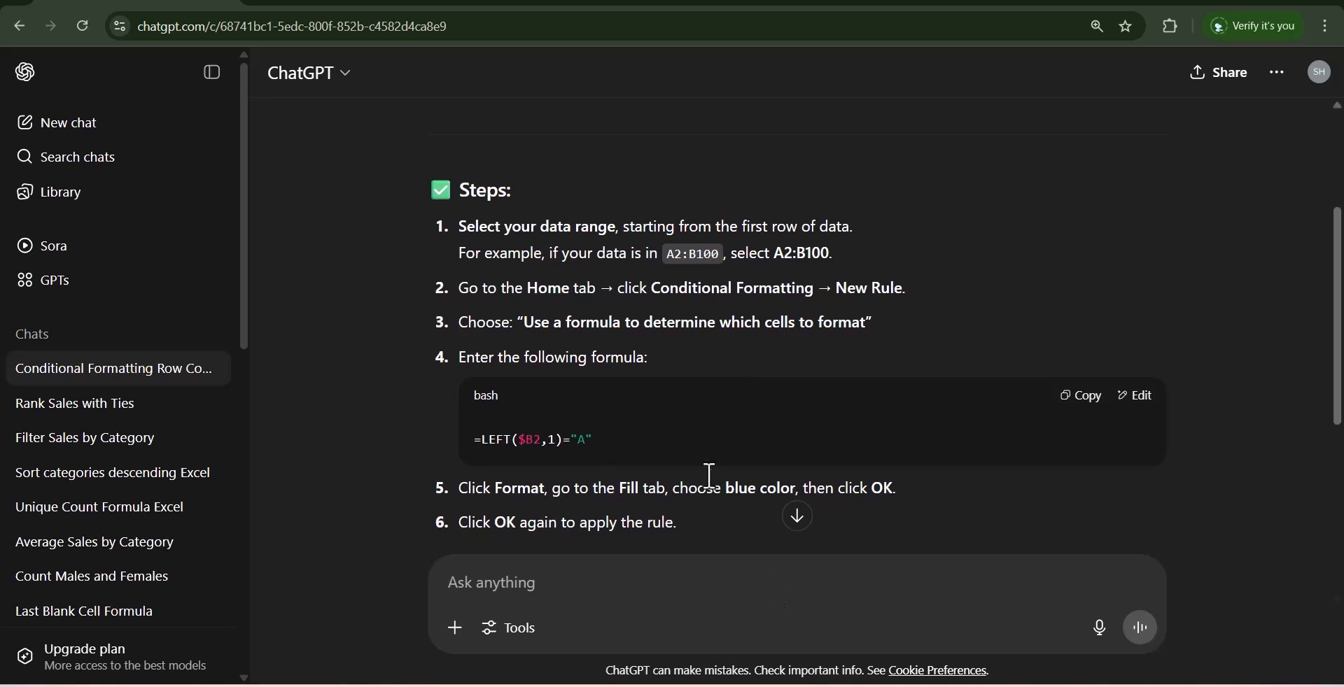
scroll(710, 480, "down", 3)
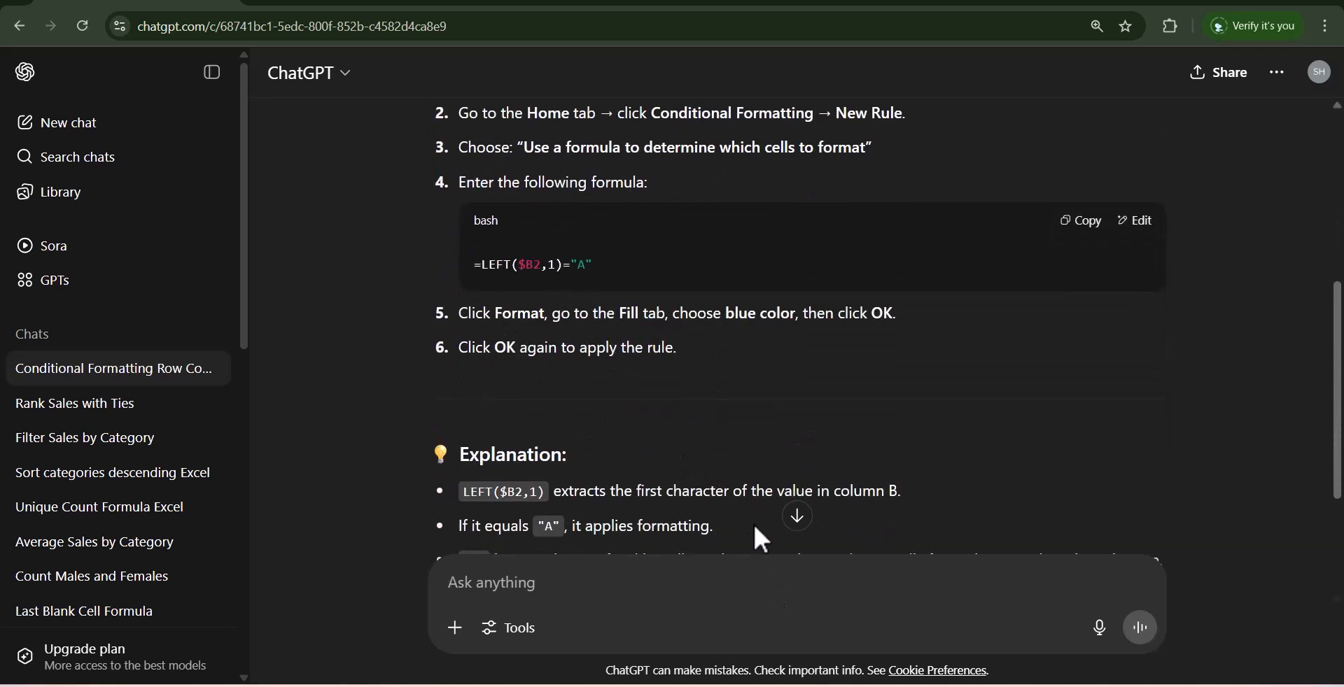
scroll(735, 451, "up", 3)
left_click(1102, 400)
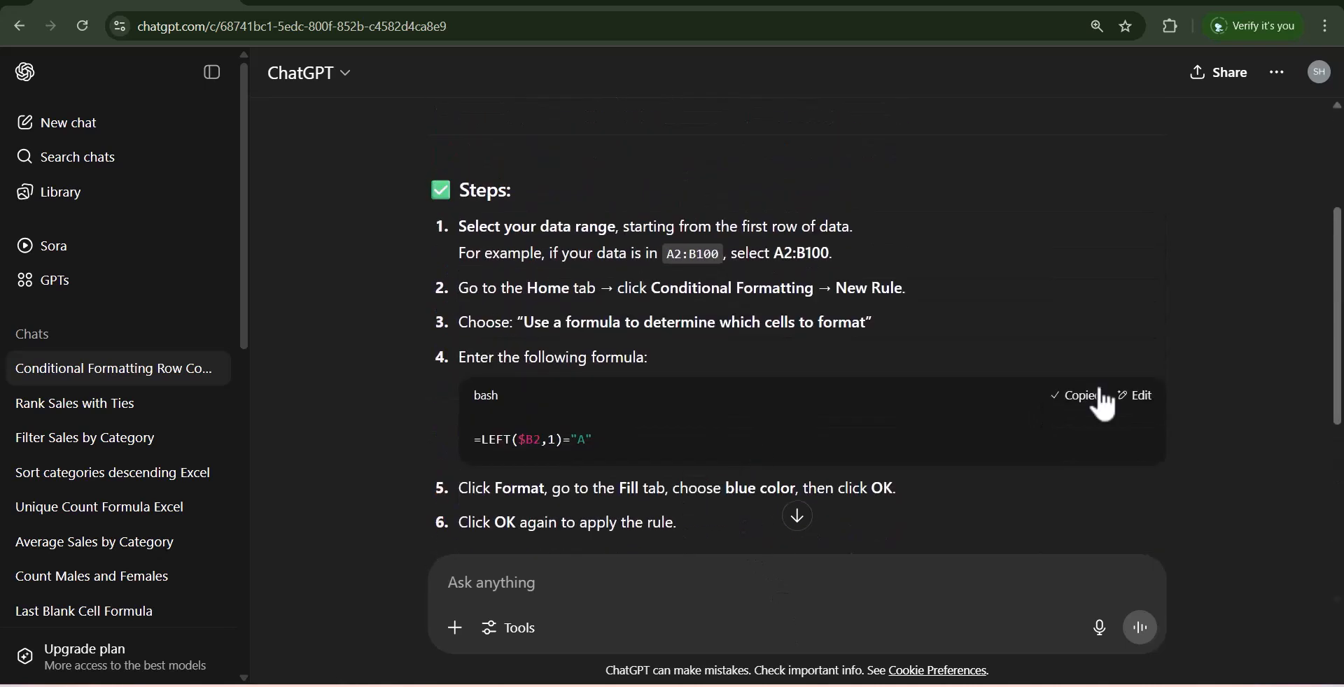
Step: In Excel, start a formula-based conditional formatting rule for A2:B9 on CF1 using =LEFT($B2,1)="A"
left_click(926, 684)
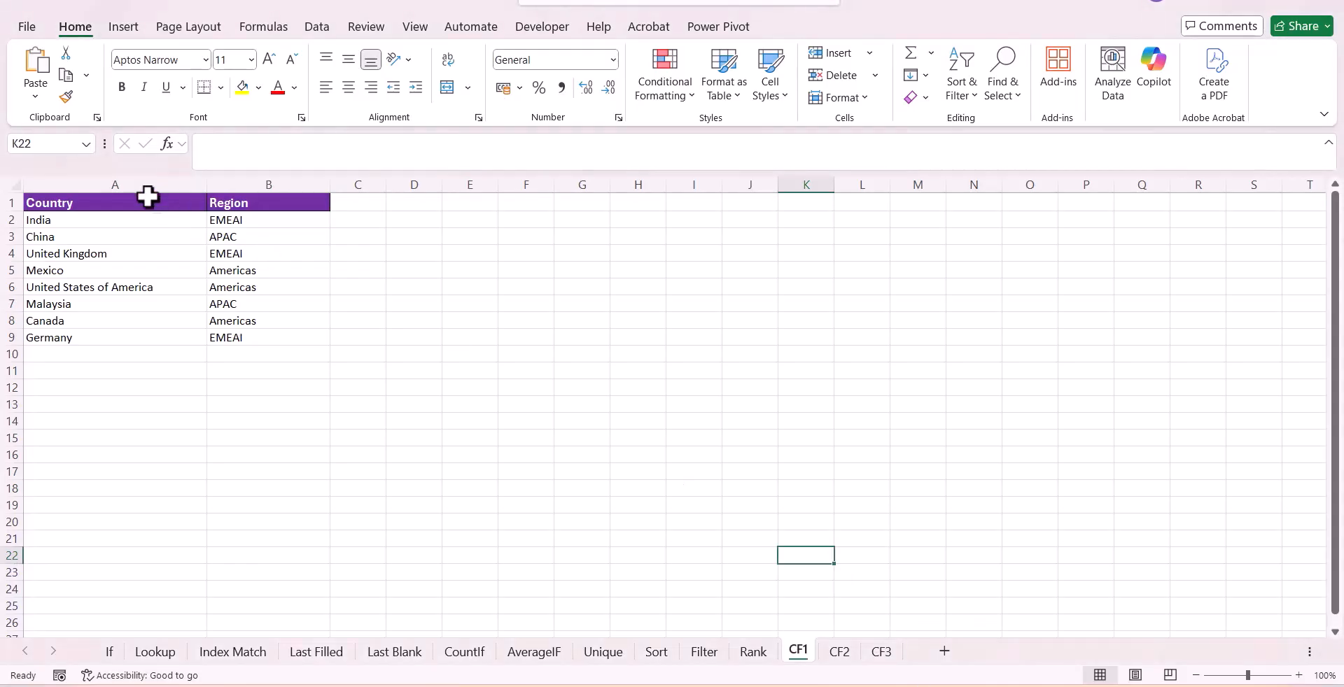
left_click_drag(69, 221, 237, 334)
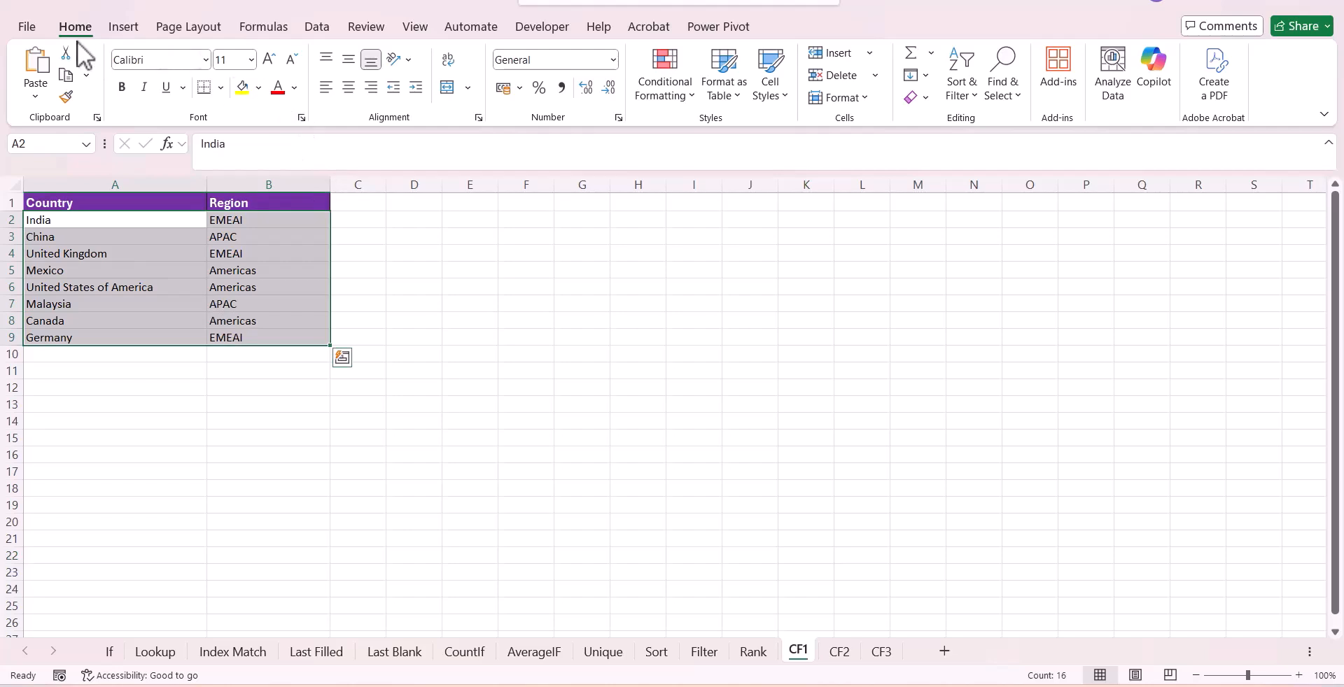
left_click(691, 96)
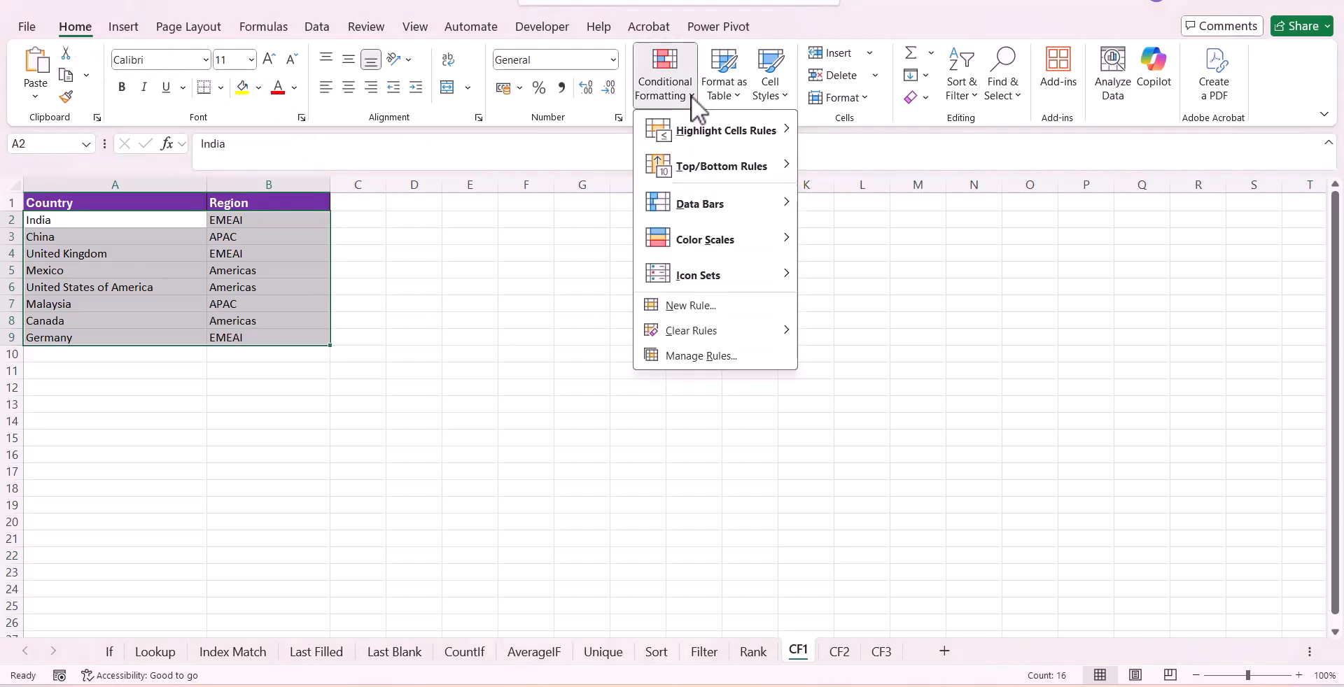
left_click(700, 305)
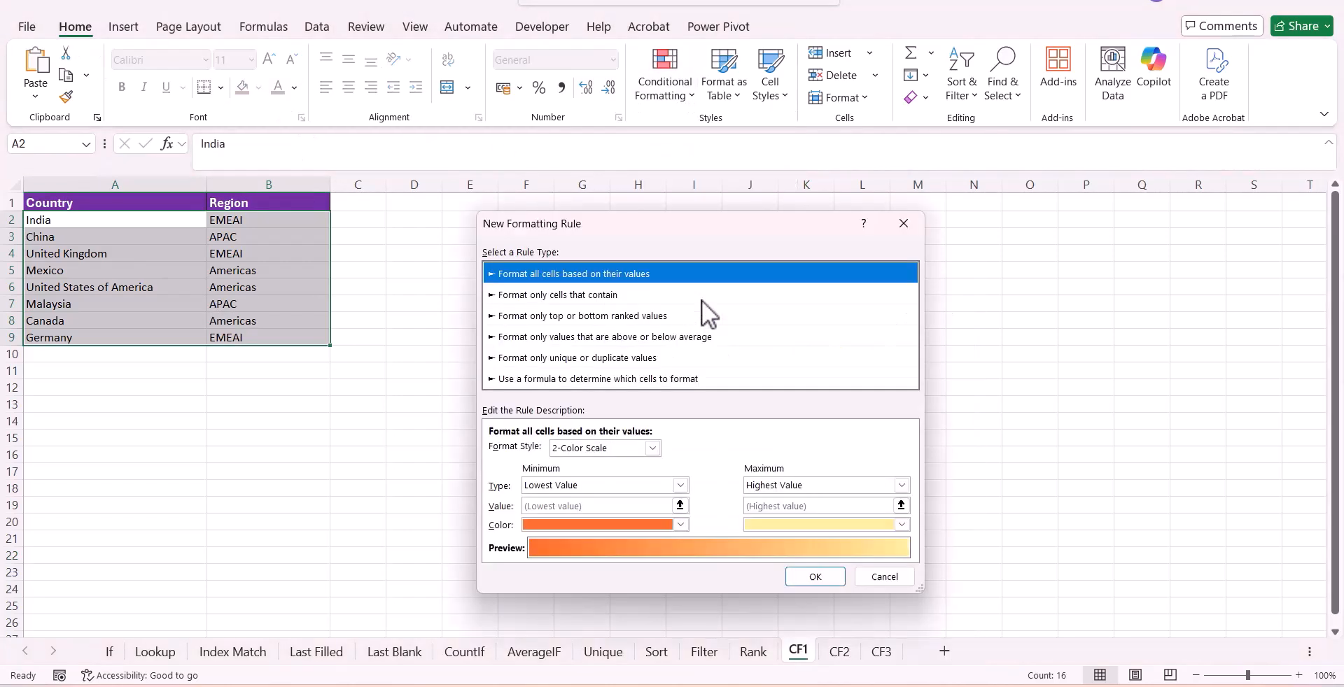
left_click(498, 381)
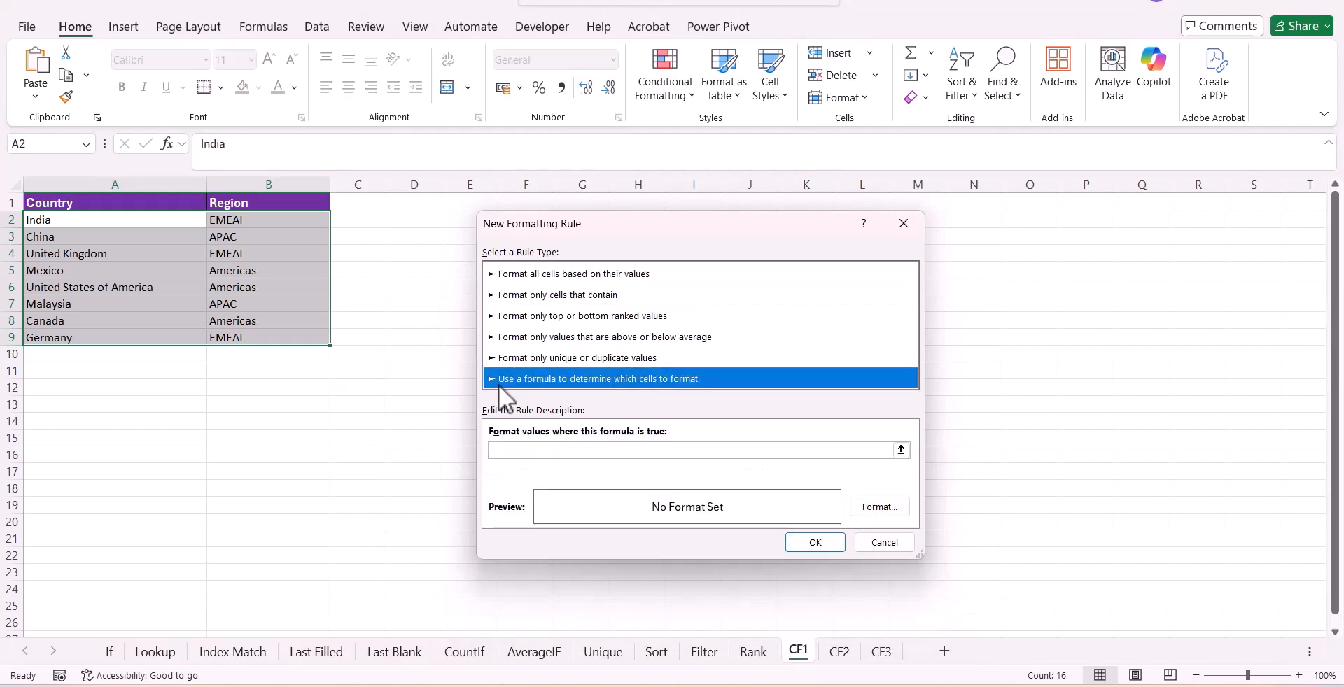
left_click(531, 451)
key("ctrl+v")
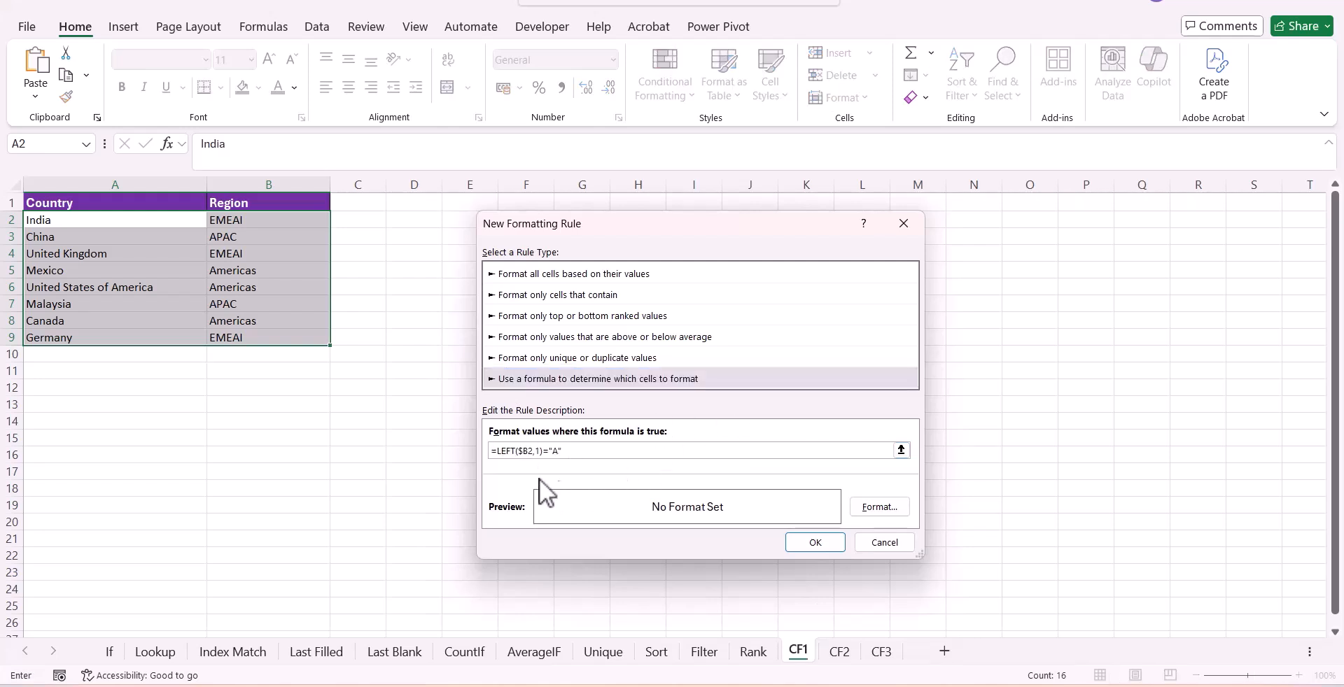
Step: Give the new rule a light pink fill and apply it to the country and region rows
left_click(869, 512)
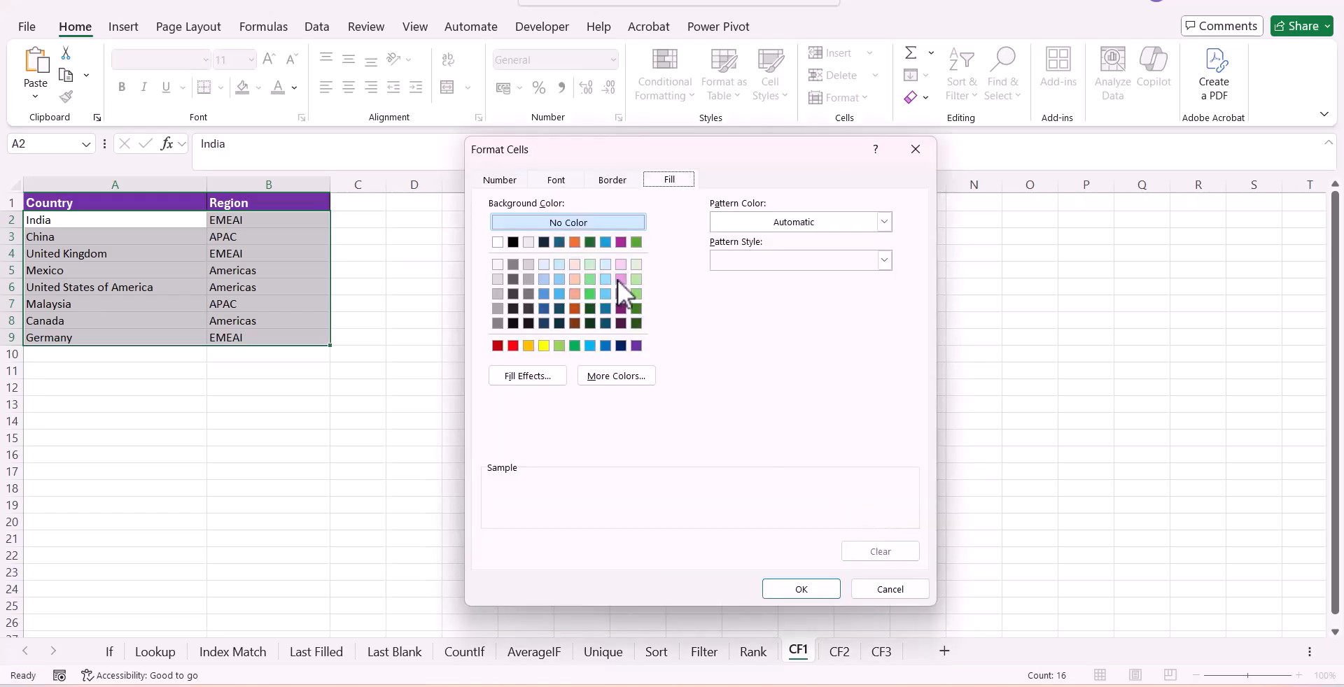
left_click(619, 279)
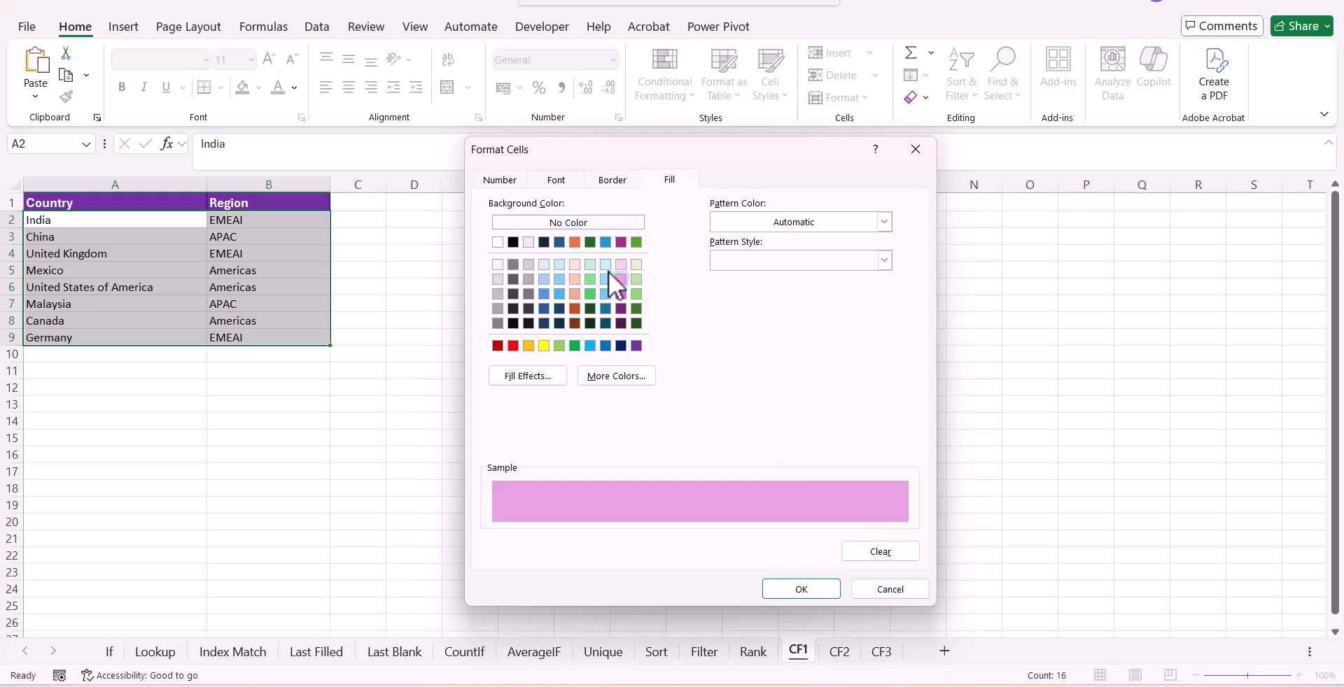
left_click(784, 589)
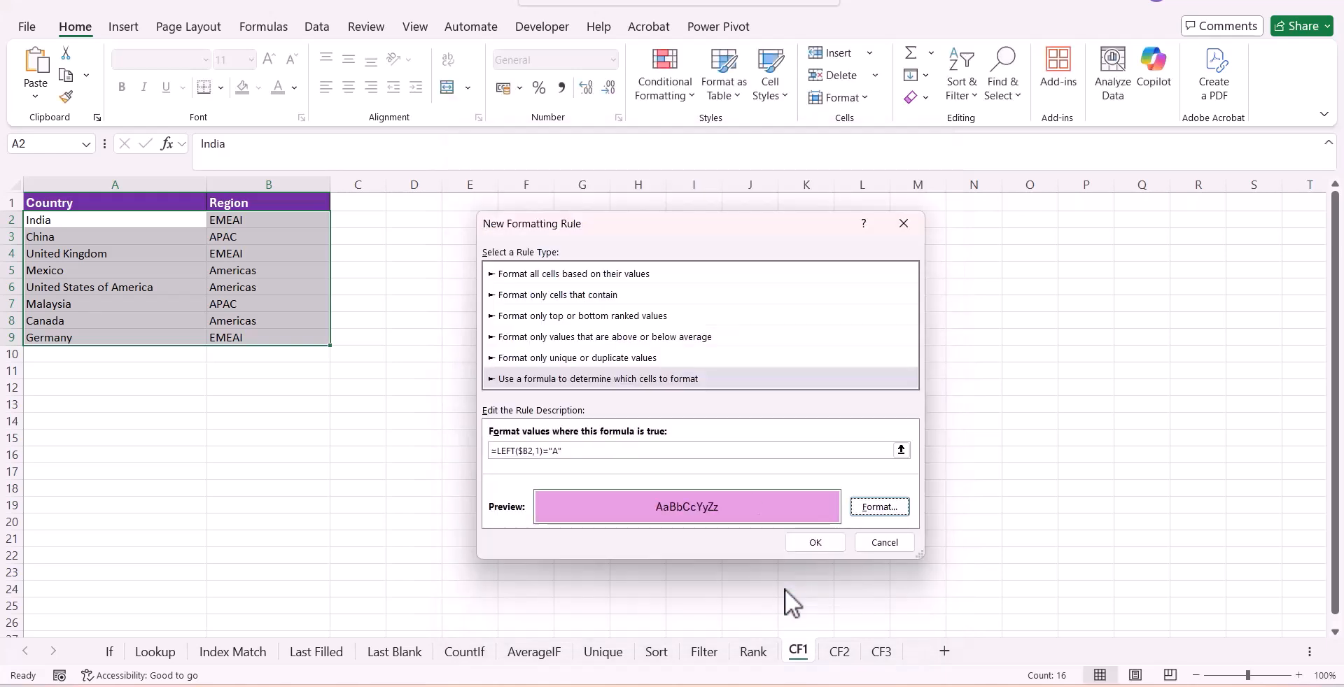
left_click(811, 542)
left_click(538, 394)
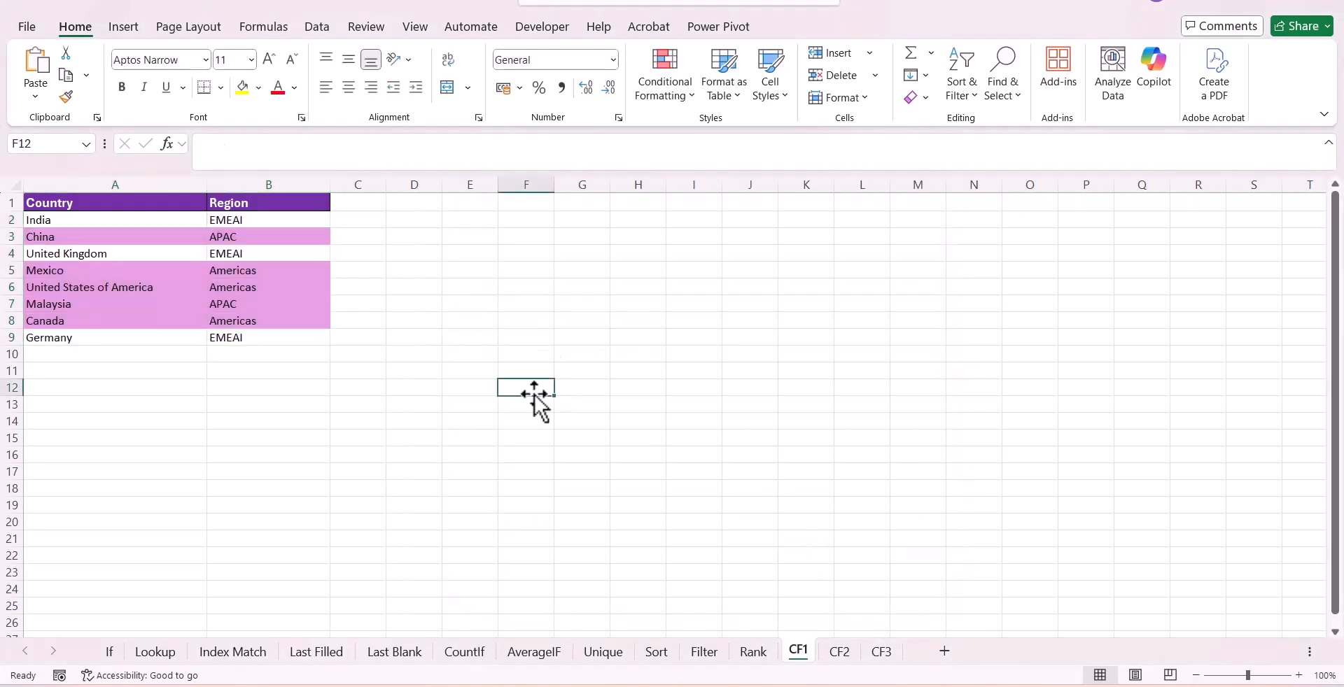
Step: Test the rule by changing the United Kingdom's region in B4 to ABCD
left_click_drag(213, 271, 217, 314)
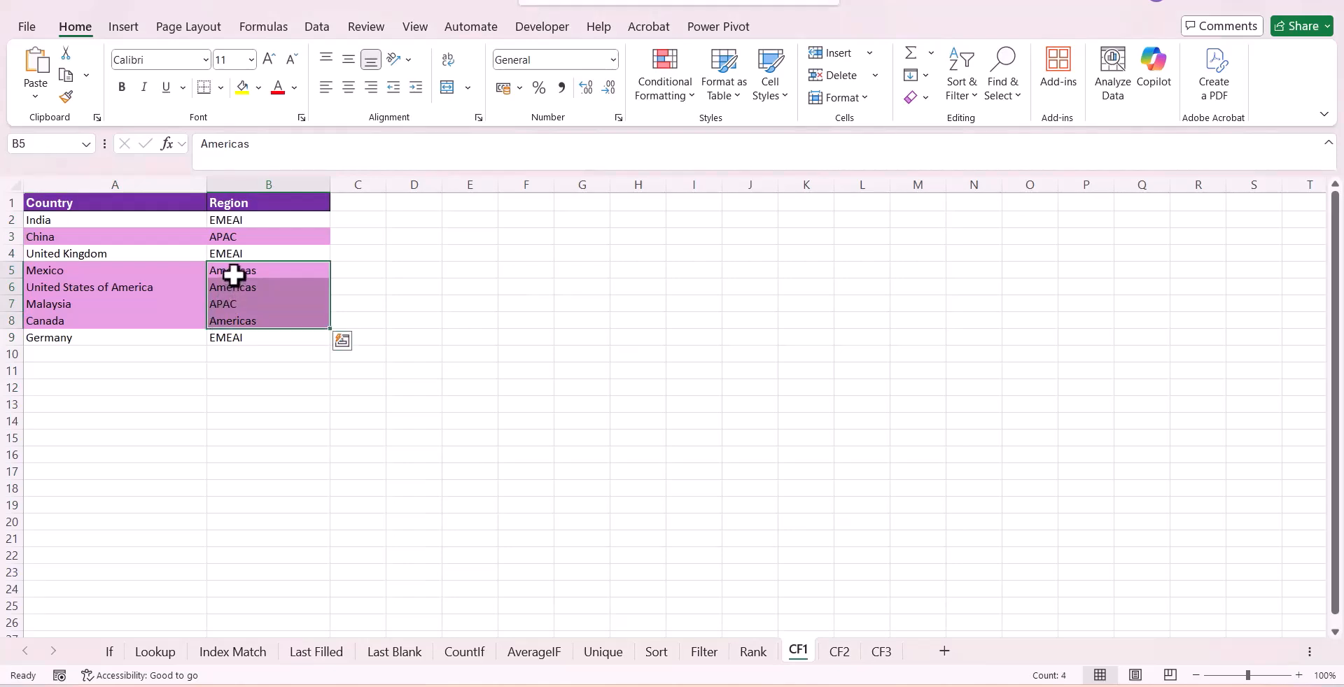
left_click(241, 252)
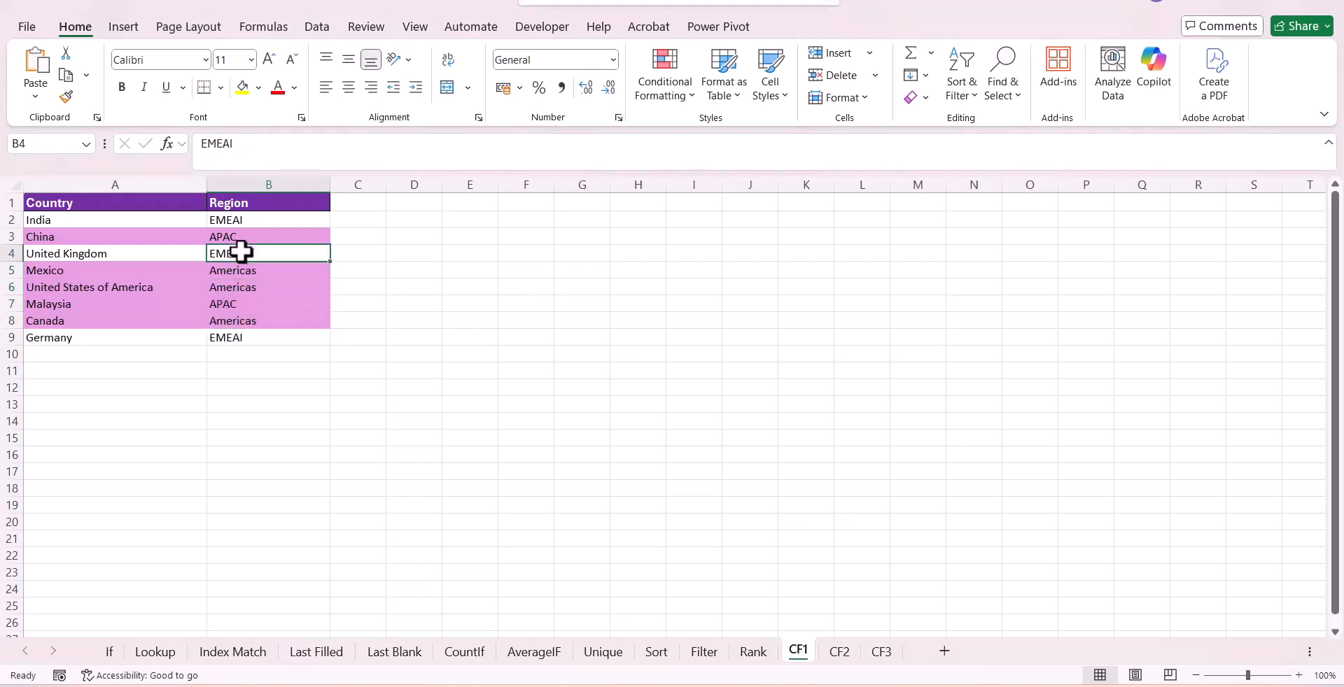
type("ABCD")
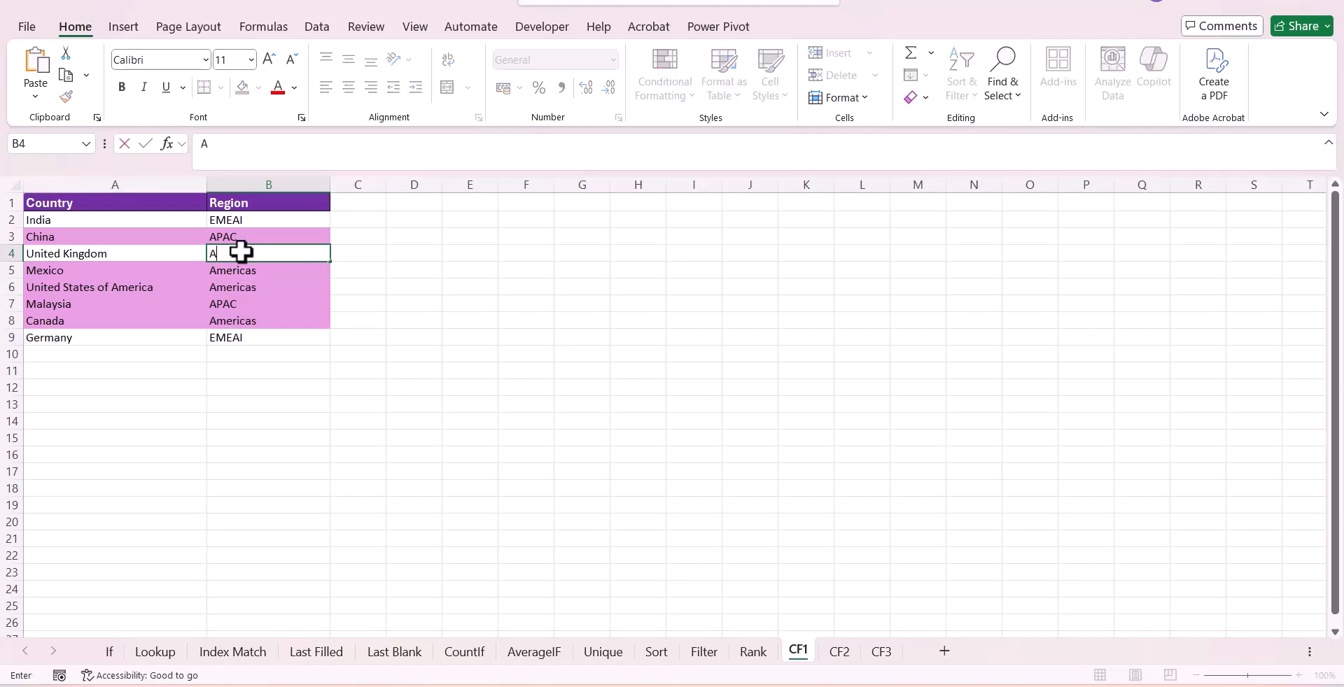
left_click(435, 309)
left_click(288, 250)
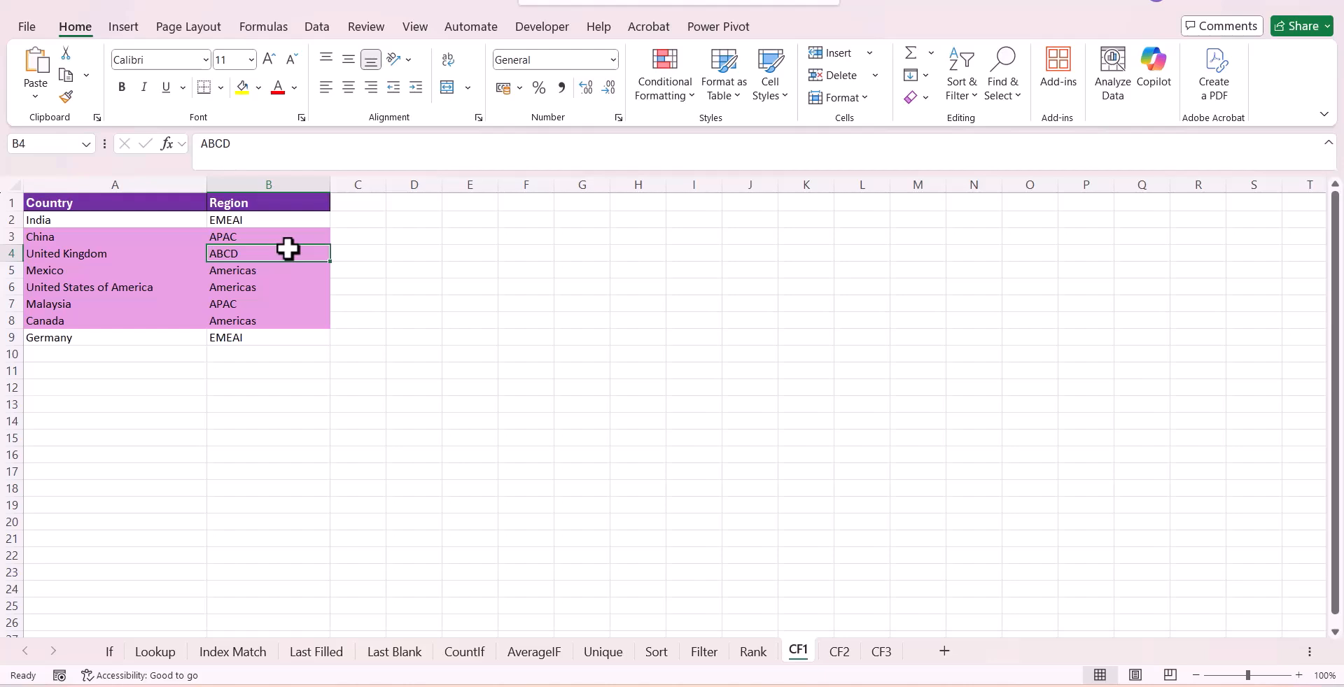
Step: Go to the CF2 sheet and ask ChatGPT for average sales in G1 and red highlighting of rows with below-average sales
key("ctrl+Page_Down")
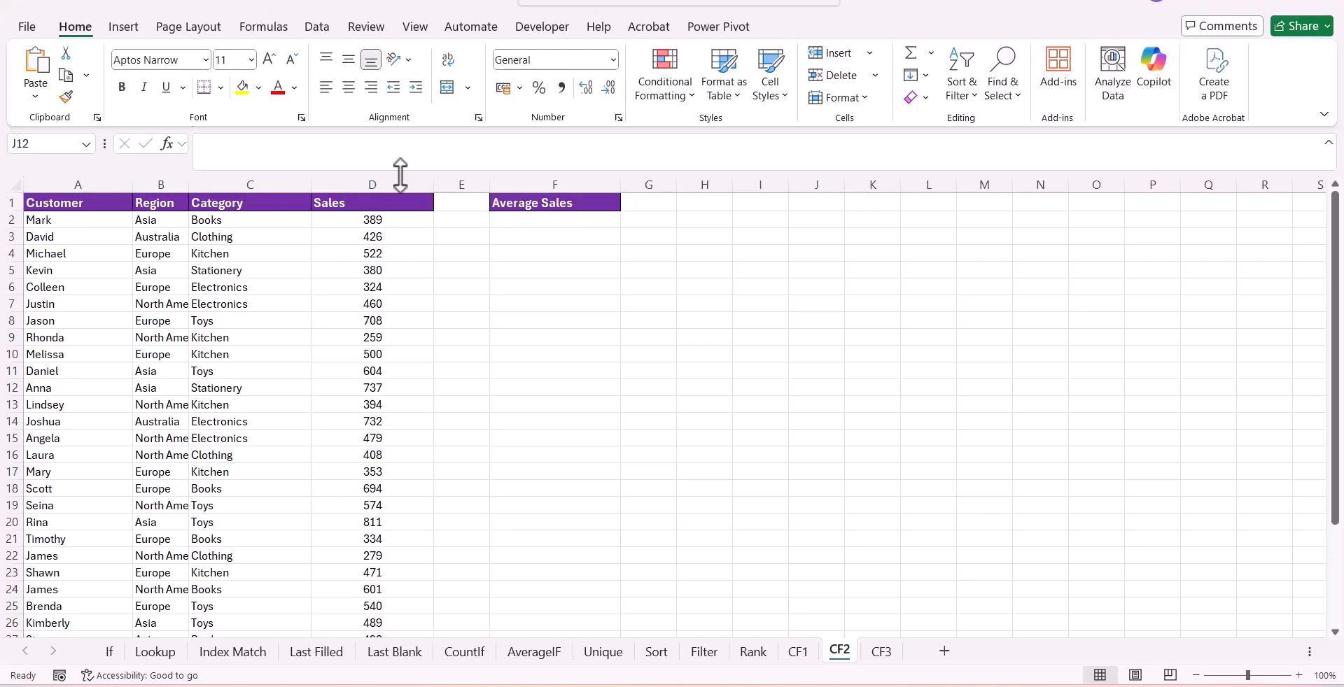
key("alt+Tab")
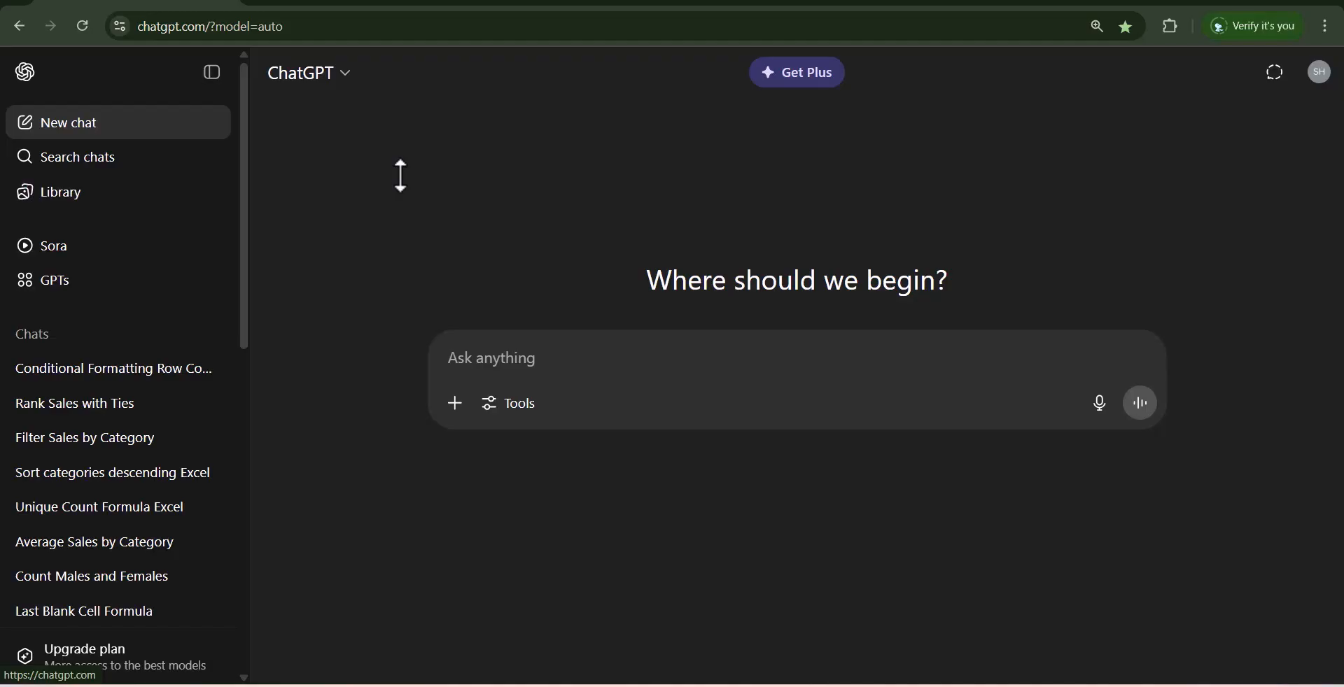
left_click(522, 360)
key("ctrl+v")
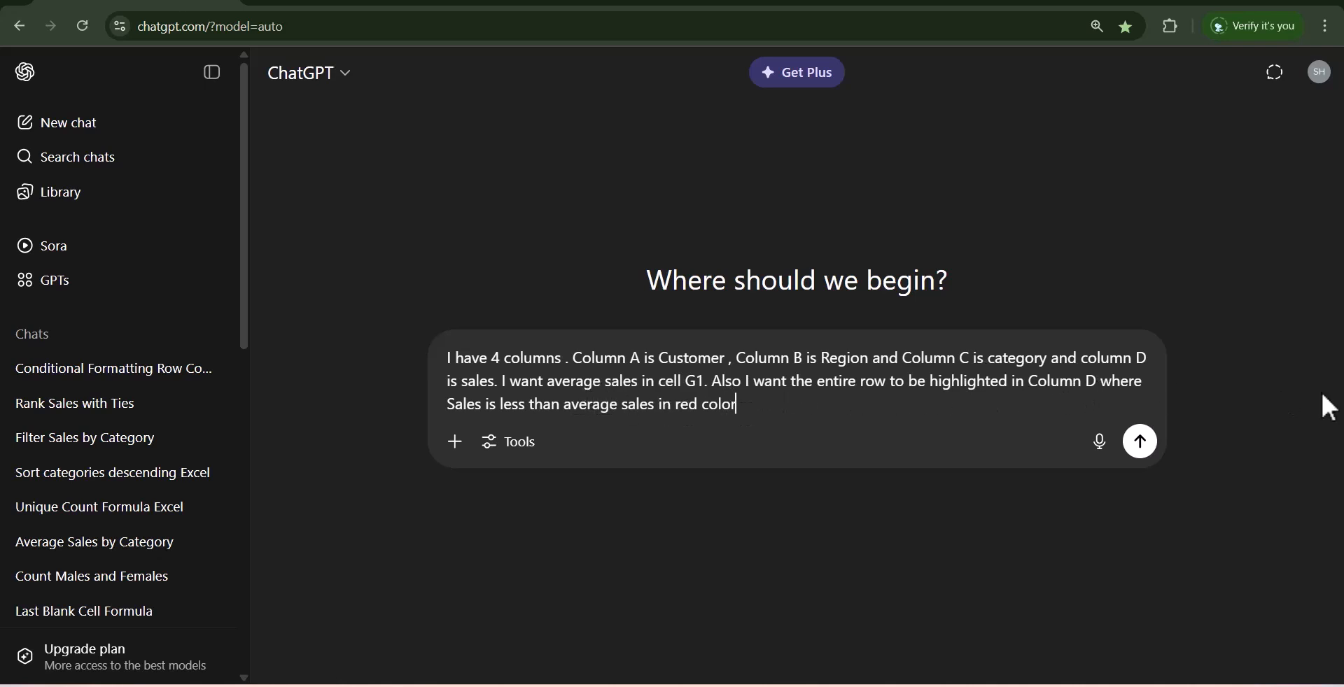
left_click(1141, 442)
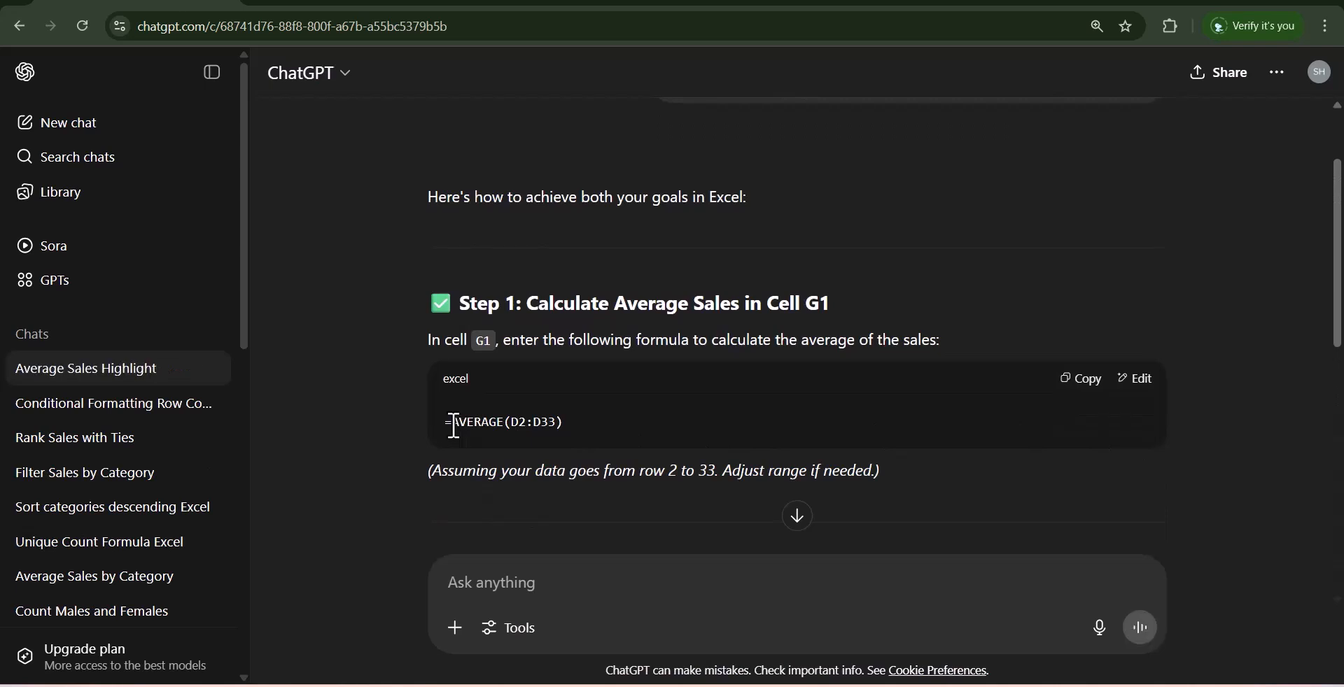
Step: Copy ChatGPT's formula =AVERAGE(D2:D33) into cell G1 on CF2 and check the range against the last data row
left_click(1096, 387)
key("alt+Tab")
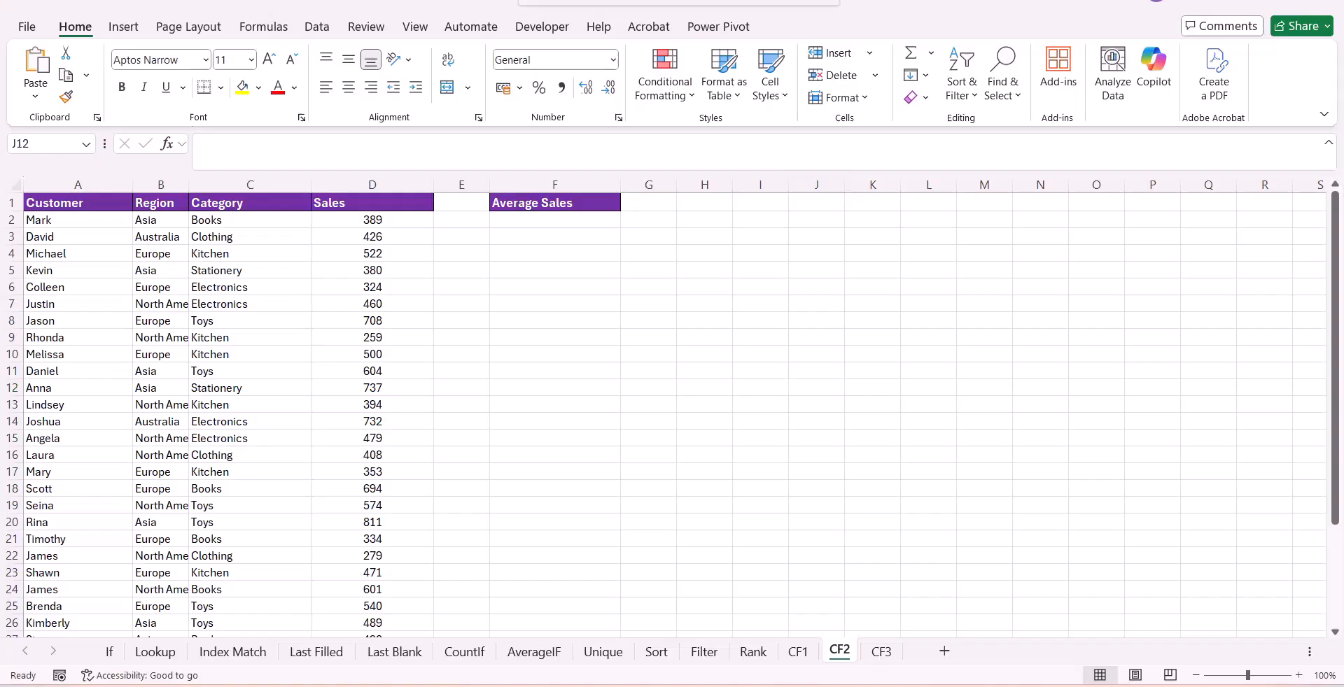
left_click(655, 203)
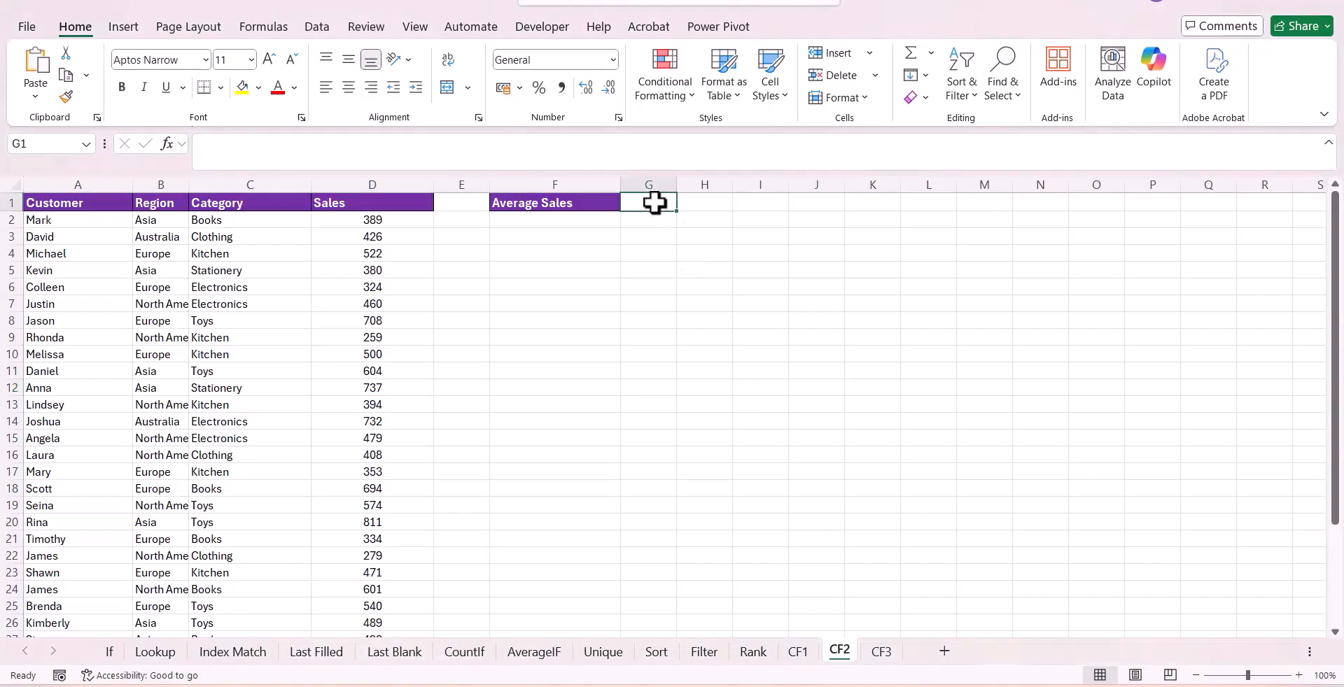
key("ctrl+v")
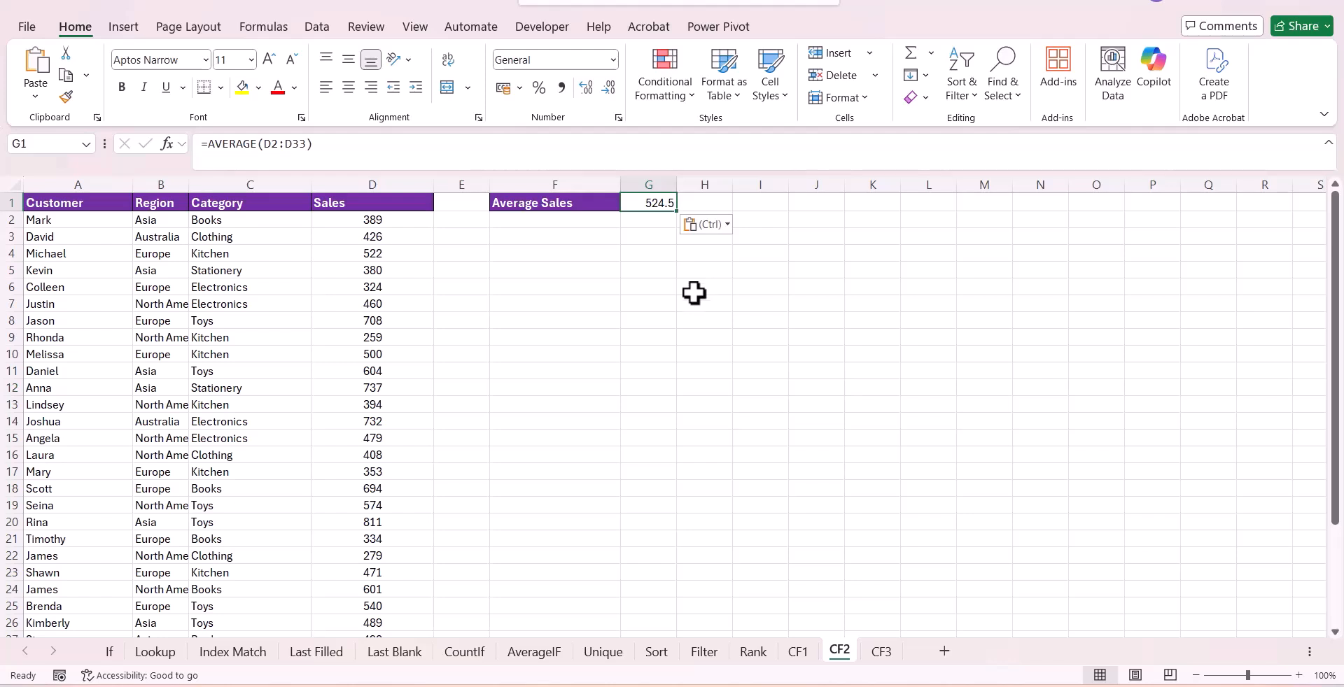
scroll(694, 293, "down", 5)
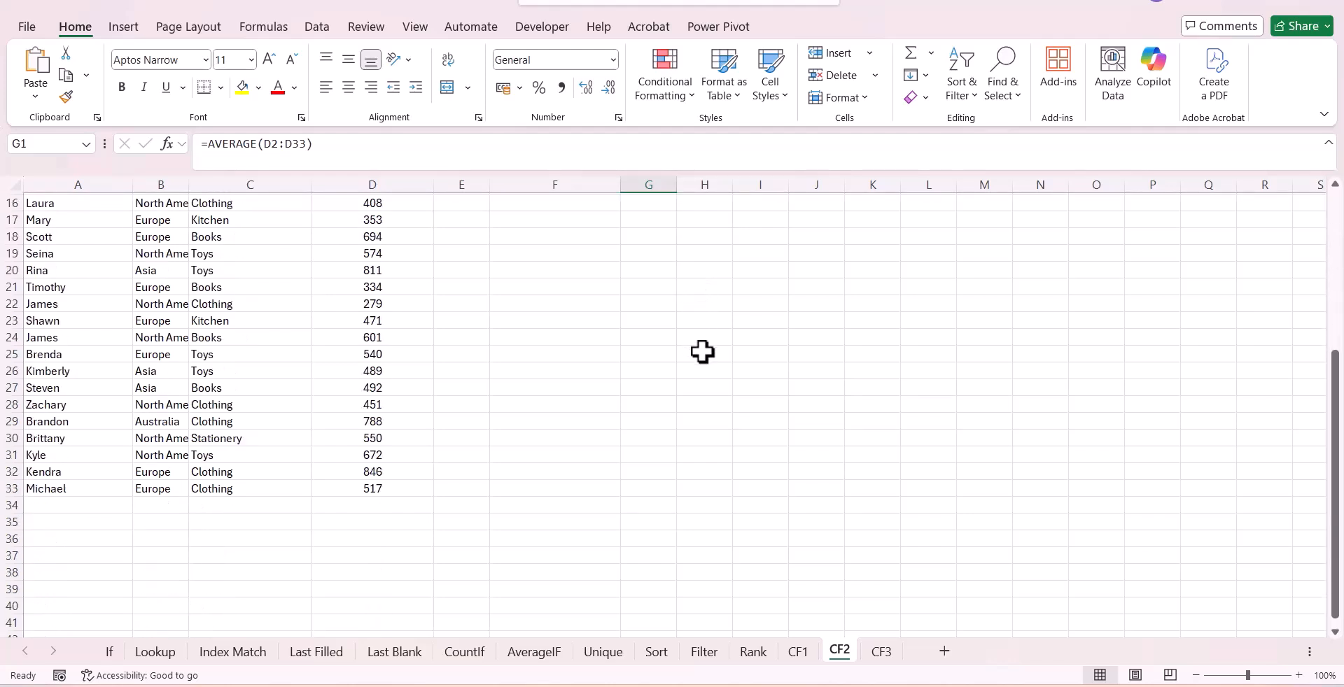
scroll(701, 352, "up", 5)
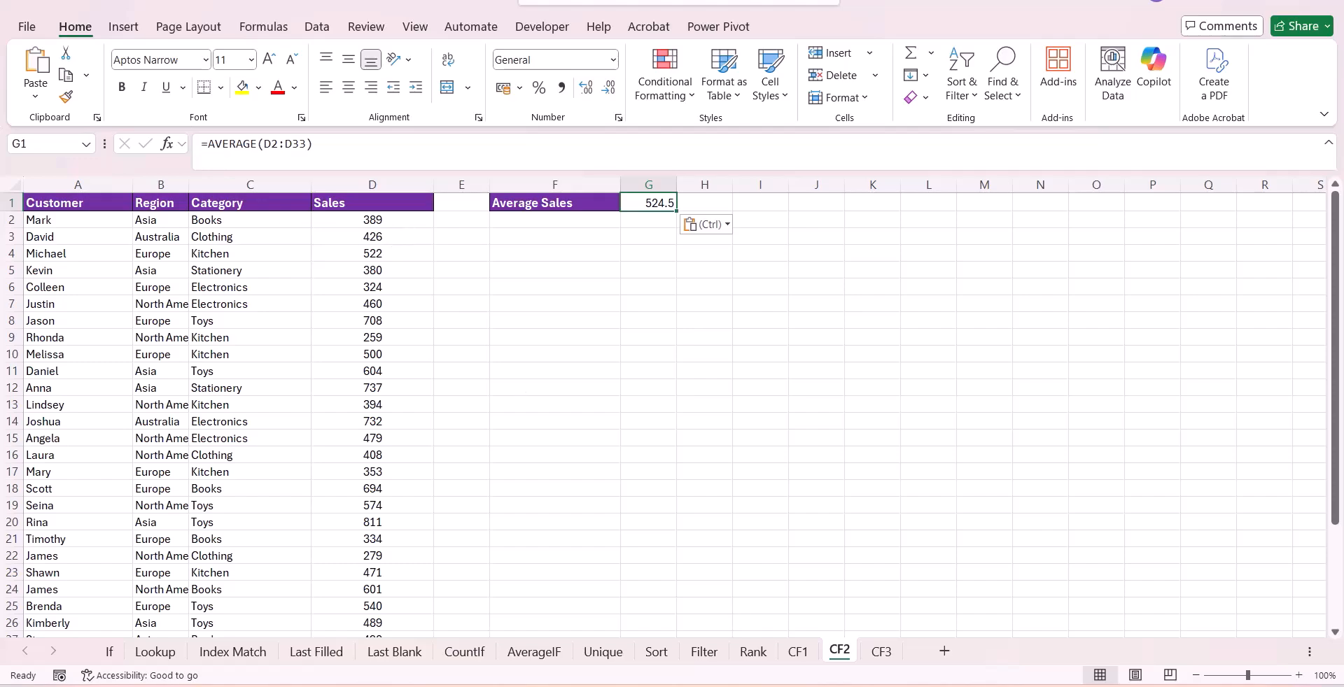
Step: Return to ChatGPT and copy the row-highlighting formula =$D2<$G$1 from its answer
left_click(742, 686)
scroll(681, 369, "down", 6)
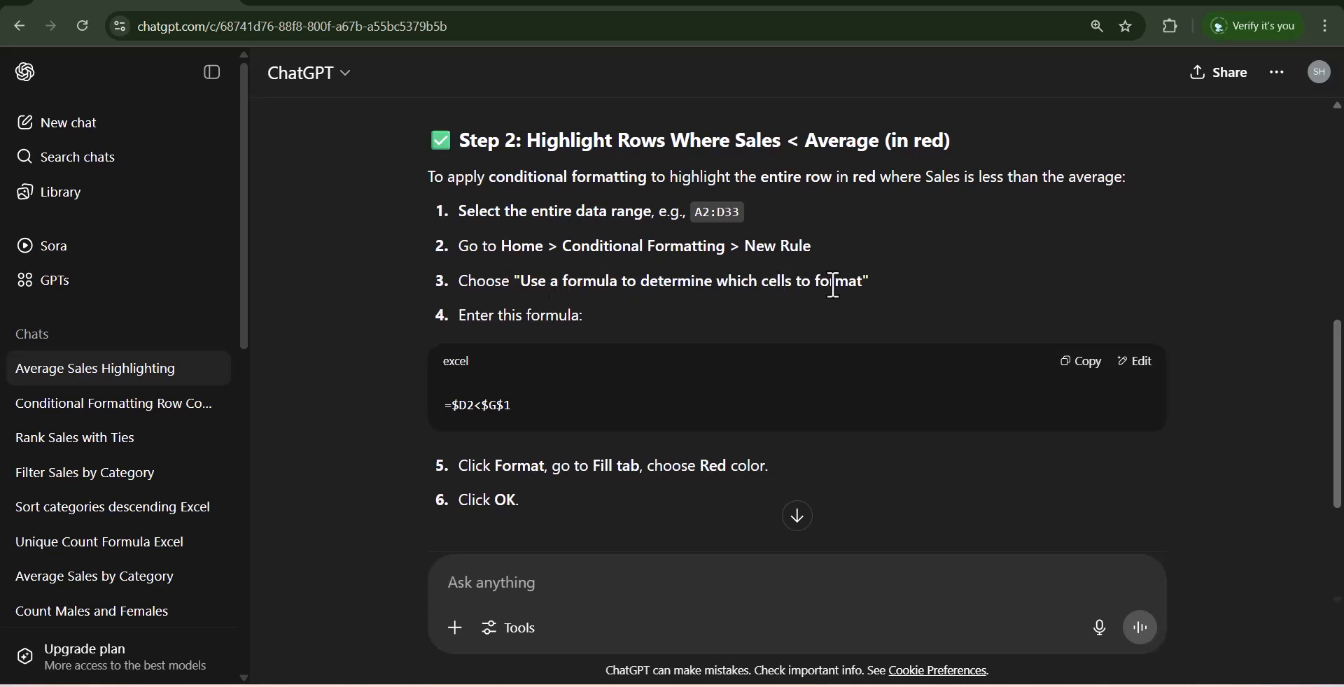
left_click(1086, 369)
Step: In Excel, start a formula-based conditional formatting rule for A2:D33 on CF2 using =$D2<$G$1
mouse_move(939, 679)
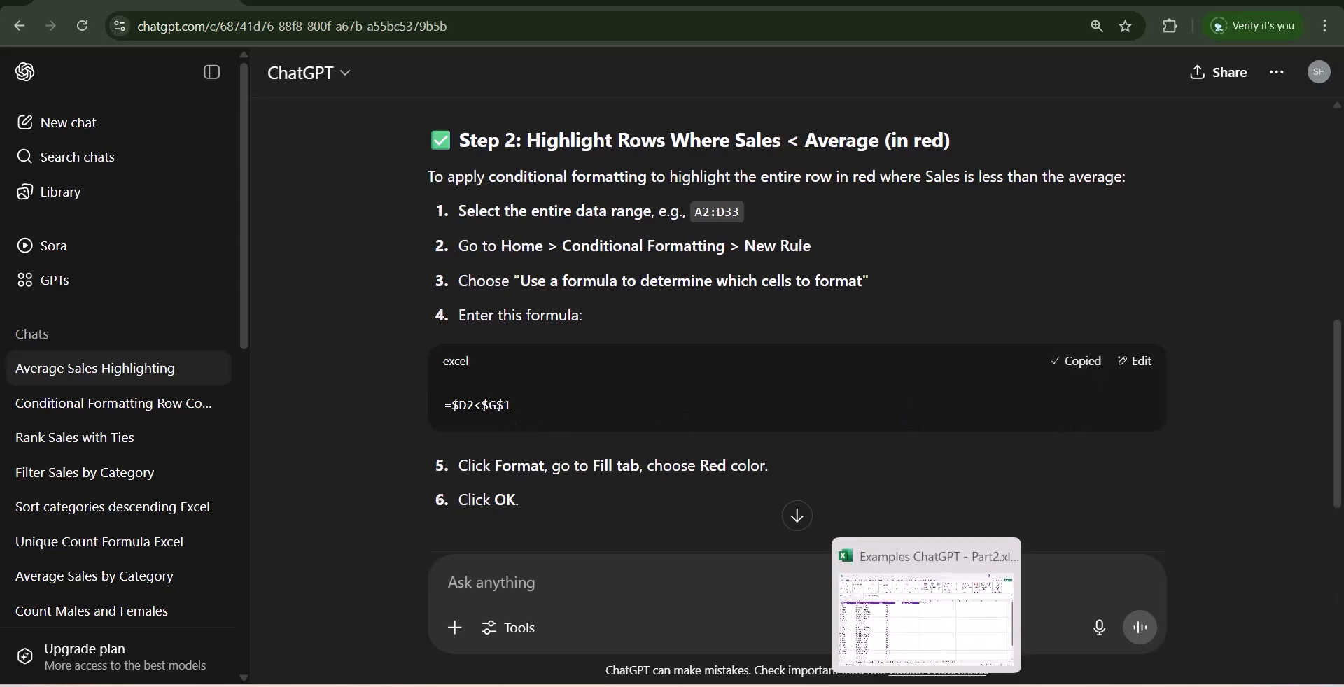
left_click(930, 594)
left_click(45, 233)
left_click_drag(51, 219, 358, 607)
left_click(666, 94)
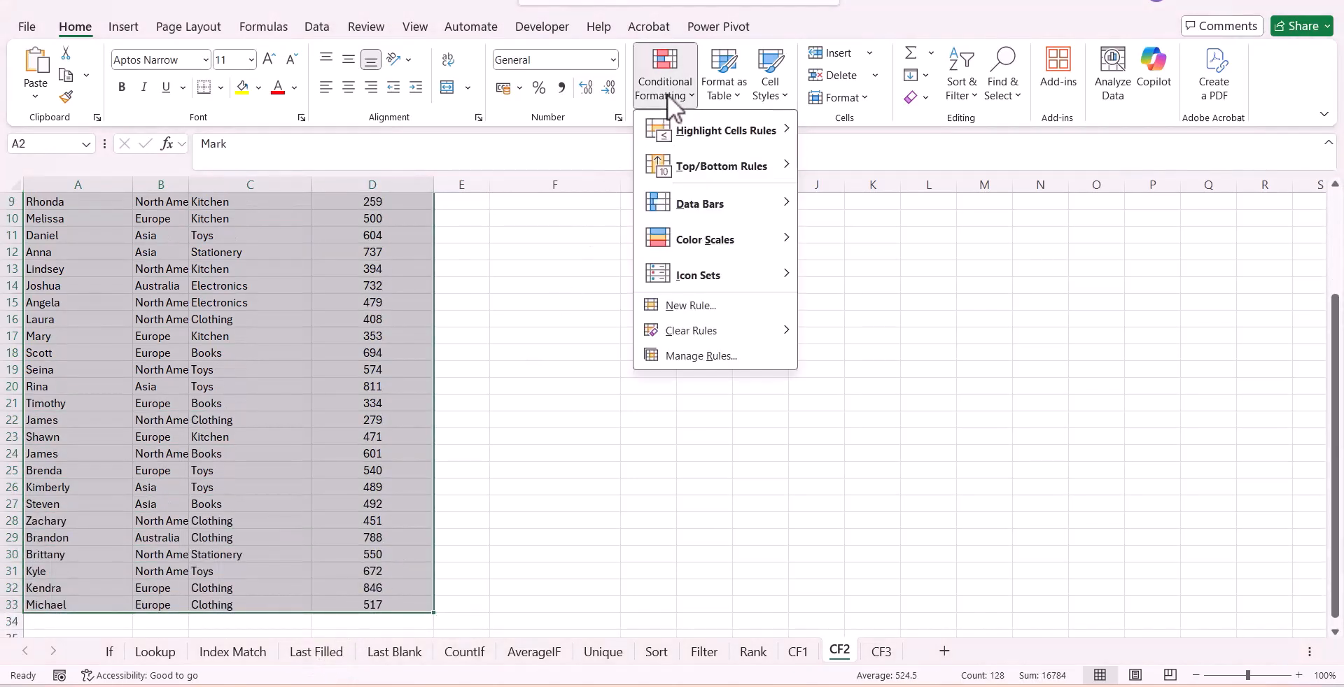
left_click(706, 313)
left_click(688, 348)
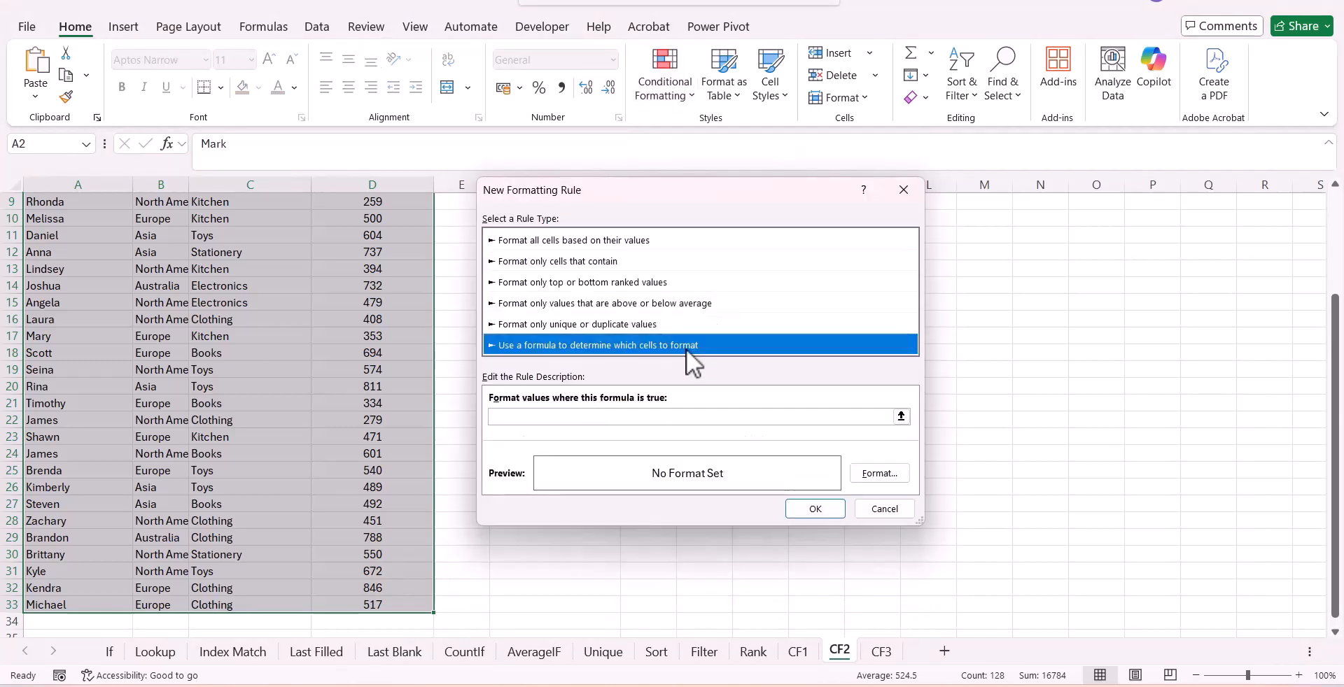
left_click(620, 419)
left_click(620, 418)
key("ctrl+v")
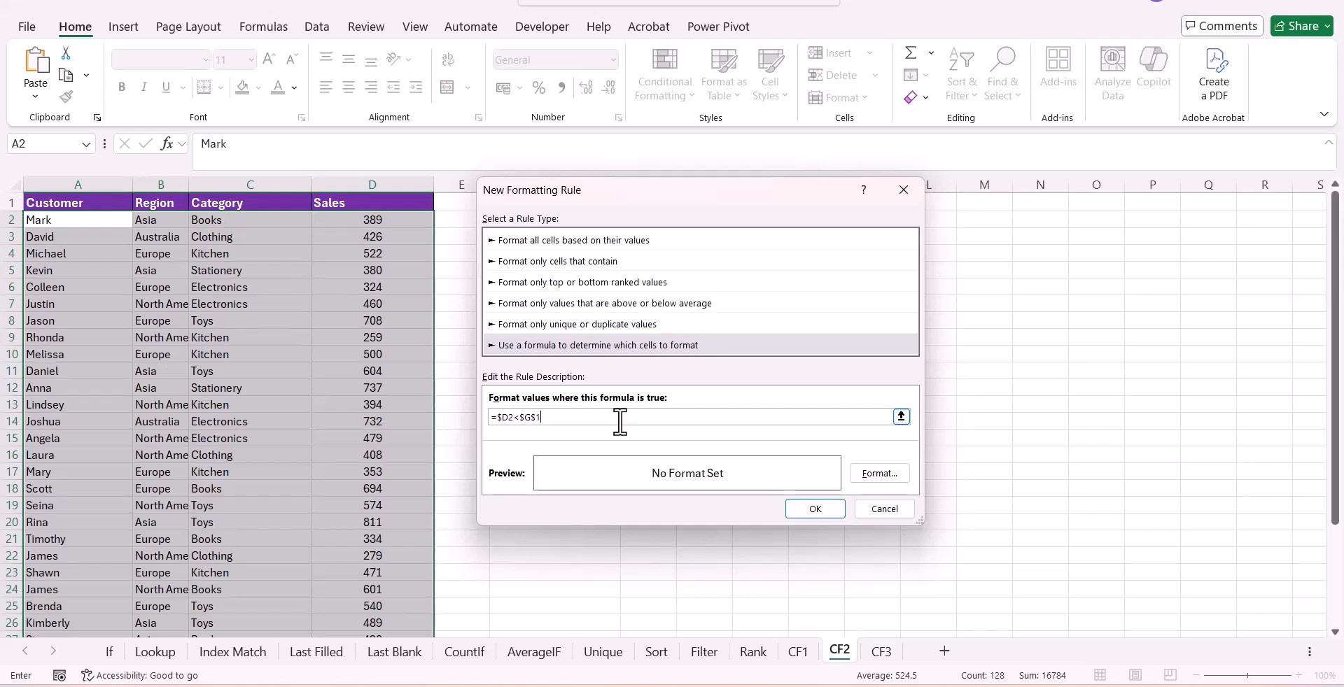
Step: Set the fill colour of the below-average sales rule to green
left_click(868, 473)
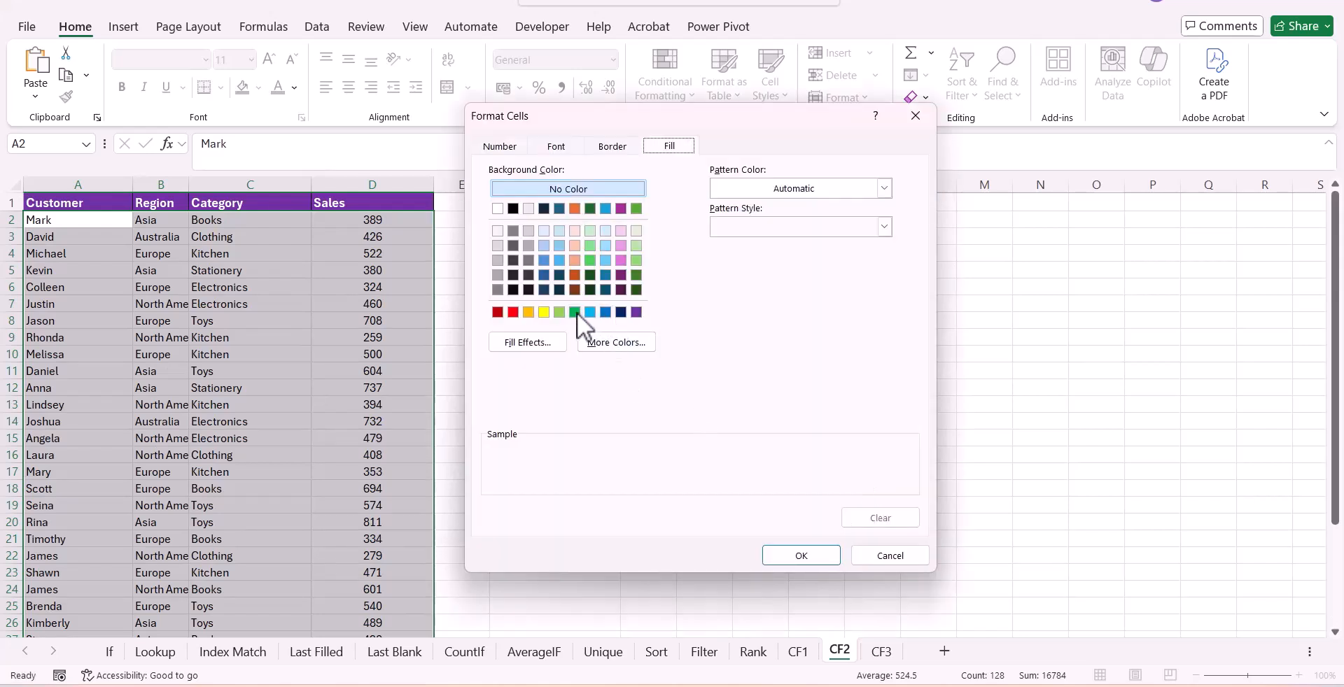
left_click(575, 312)
left_click(788, 552)
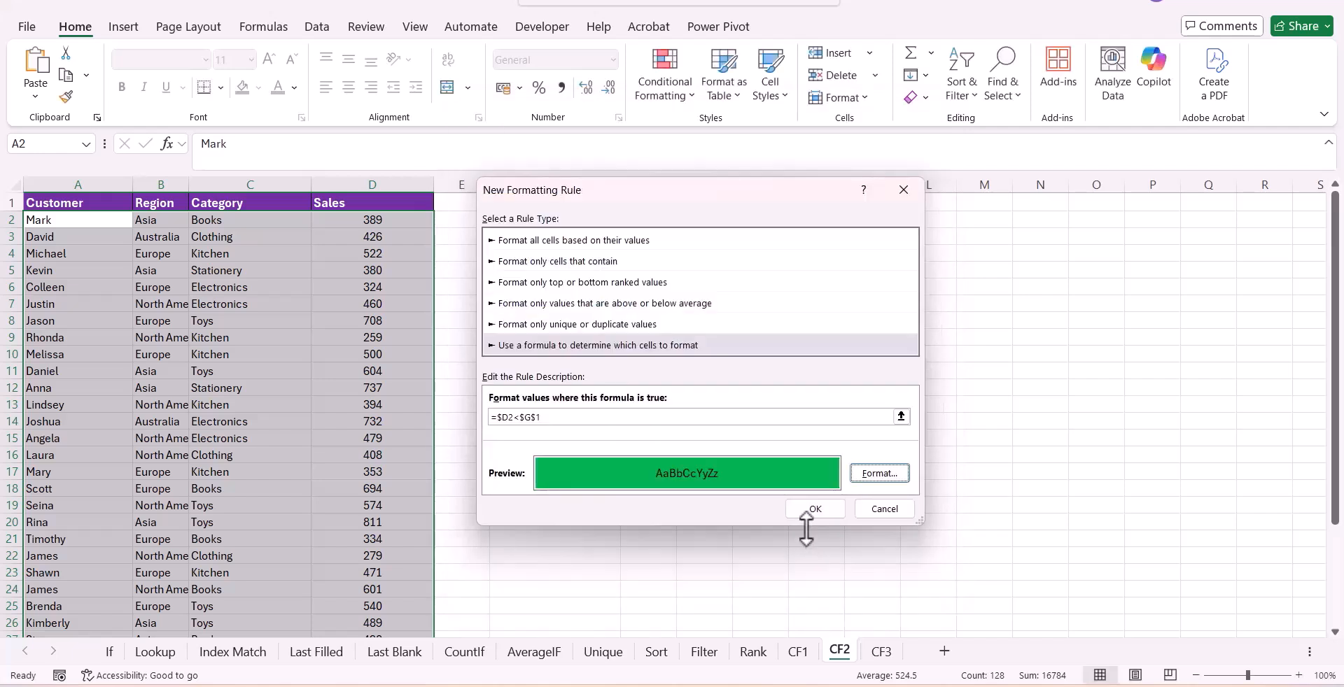
Step: Apply the green below-average rule on CF2 and review the formatted rows down to row 33
left_click(808, 511)
left_click(646, 438)
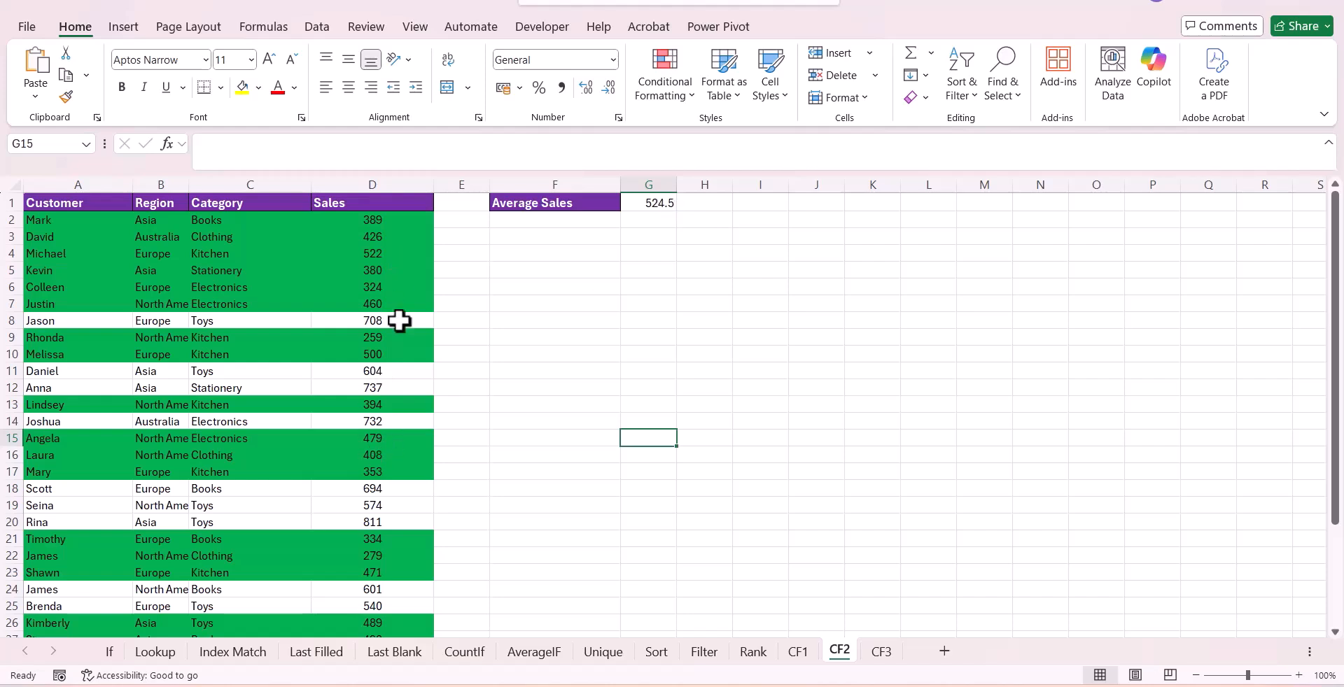
scroll(416, 523, "down", 1)
scroll(416, 523, "down", 2)
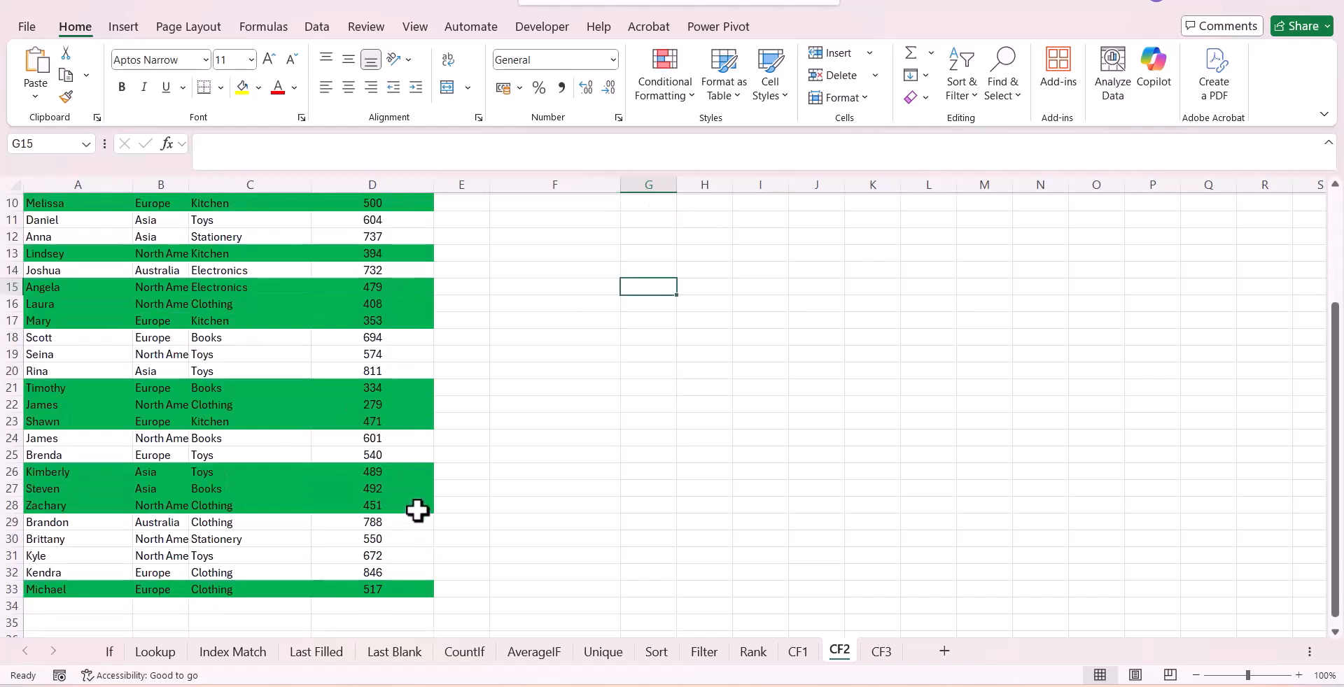
Step: Test the below-average rule by setting the sales value in D25 to 450 and checking the average in G1
left_click(389, 455)
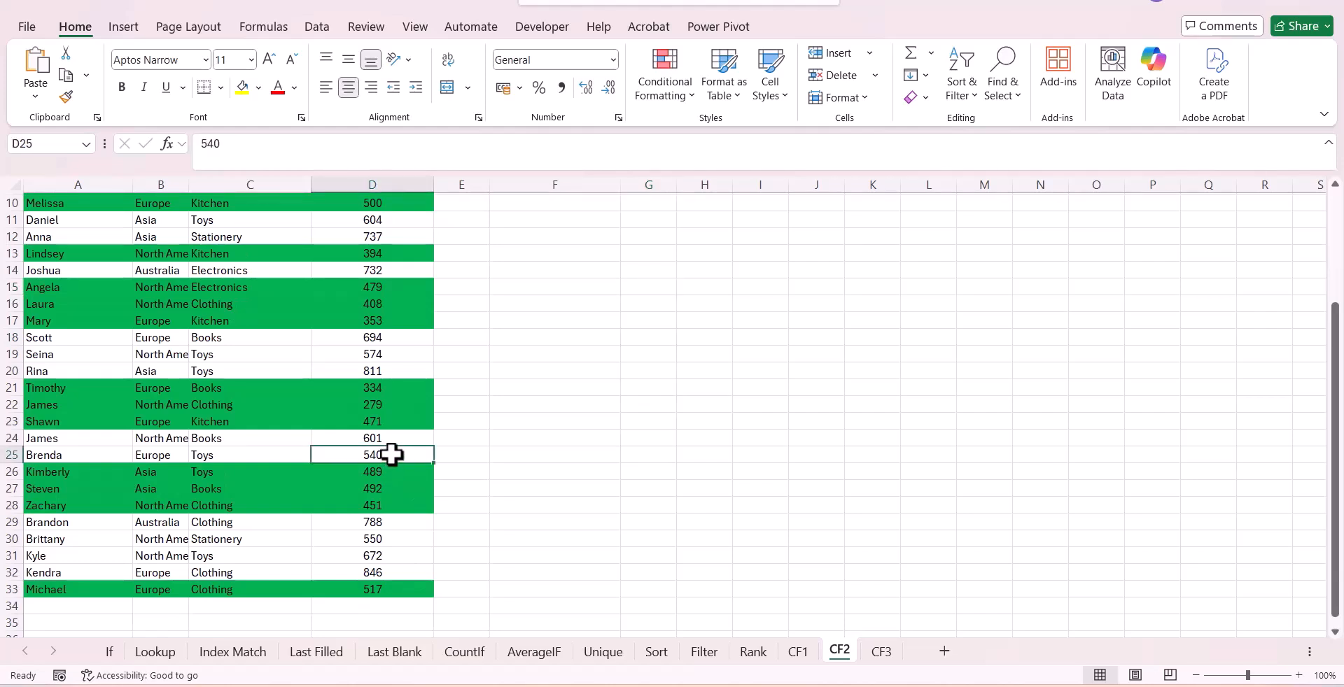
type("450")
left_click(611, 457)
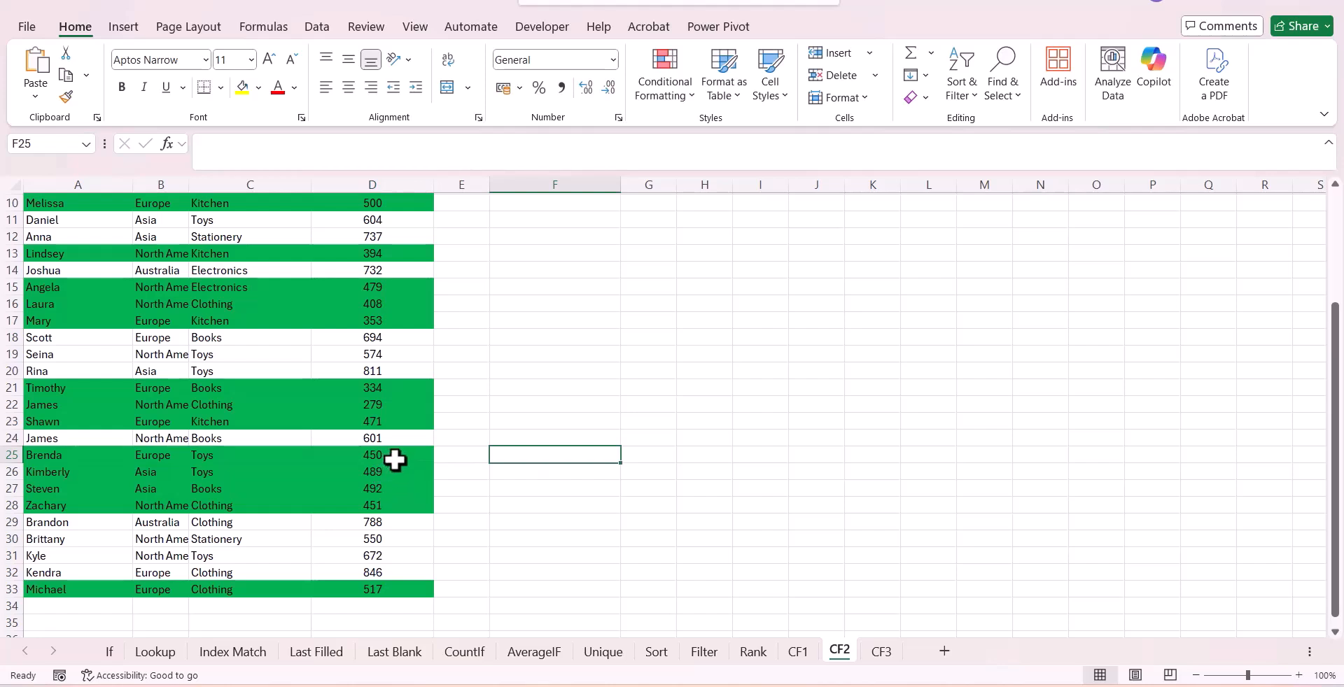
scroll(395, 460, "up", 3)
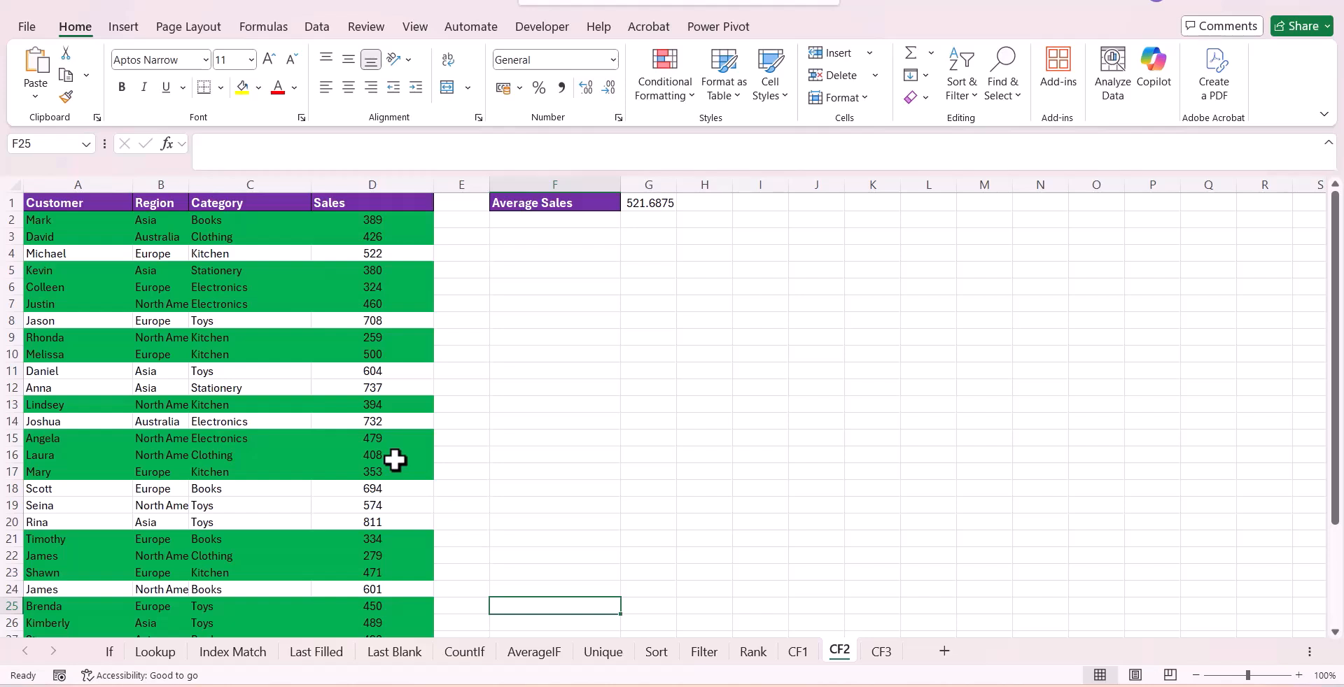
Step: View the CF3 sheet and ask ChatGPT how to highlight Column C values matching the category in F2 in yellow, with data up to row 33
key("ctrl+Page_Down")
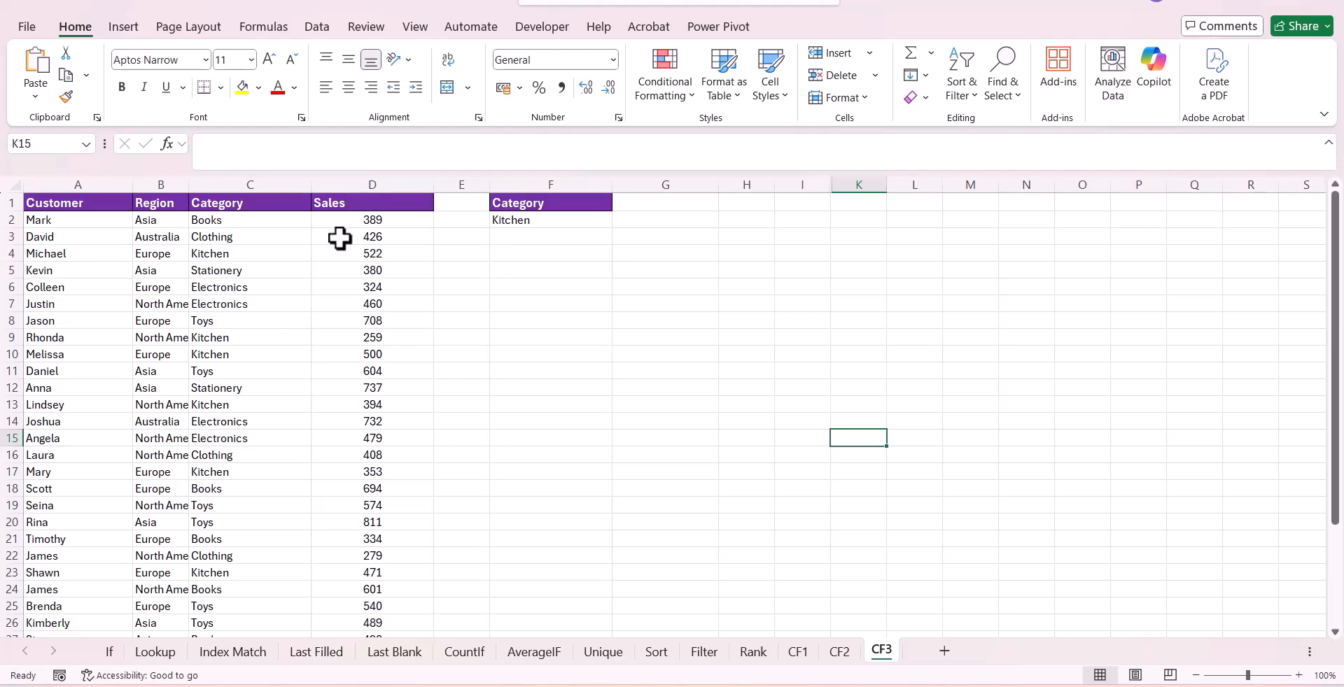
key("alt+Tab")
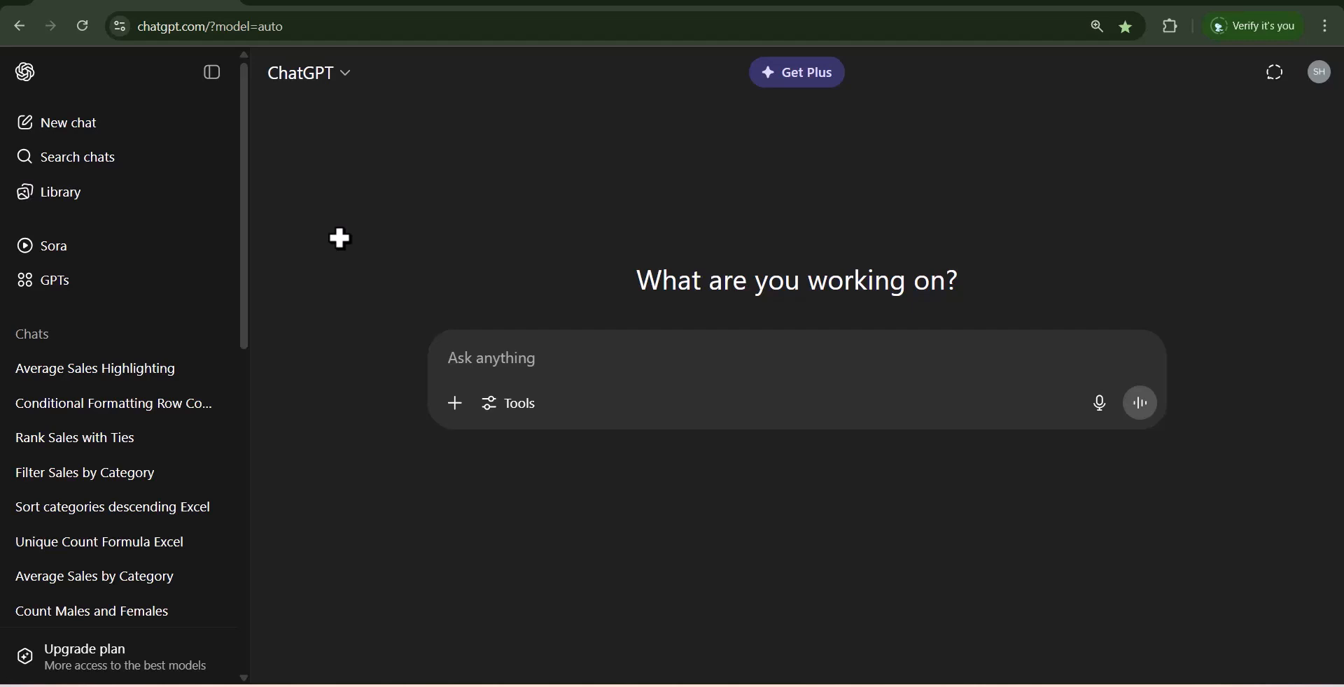
key("ctrl+v")
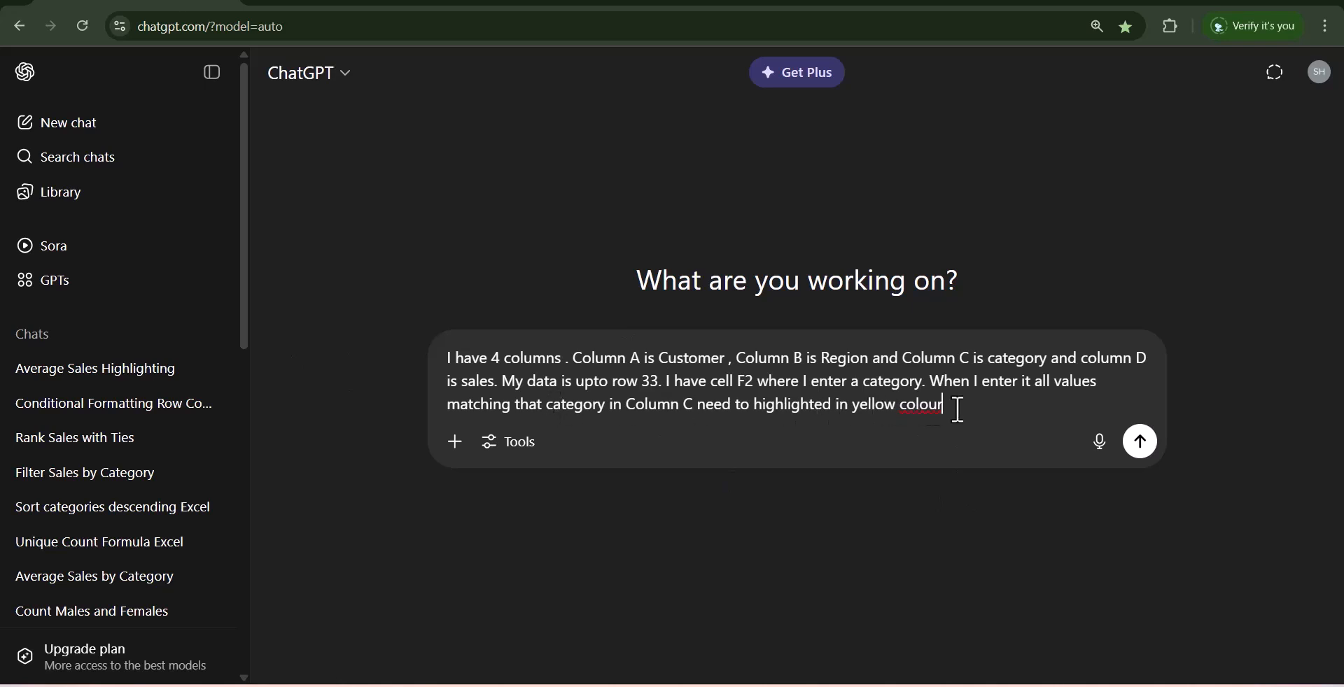
left_click(1137, 443)
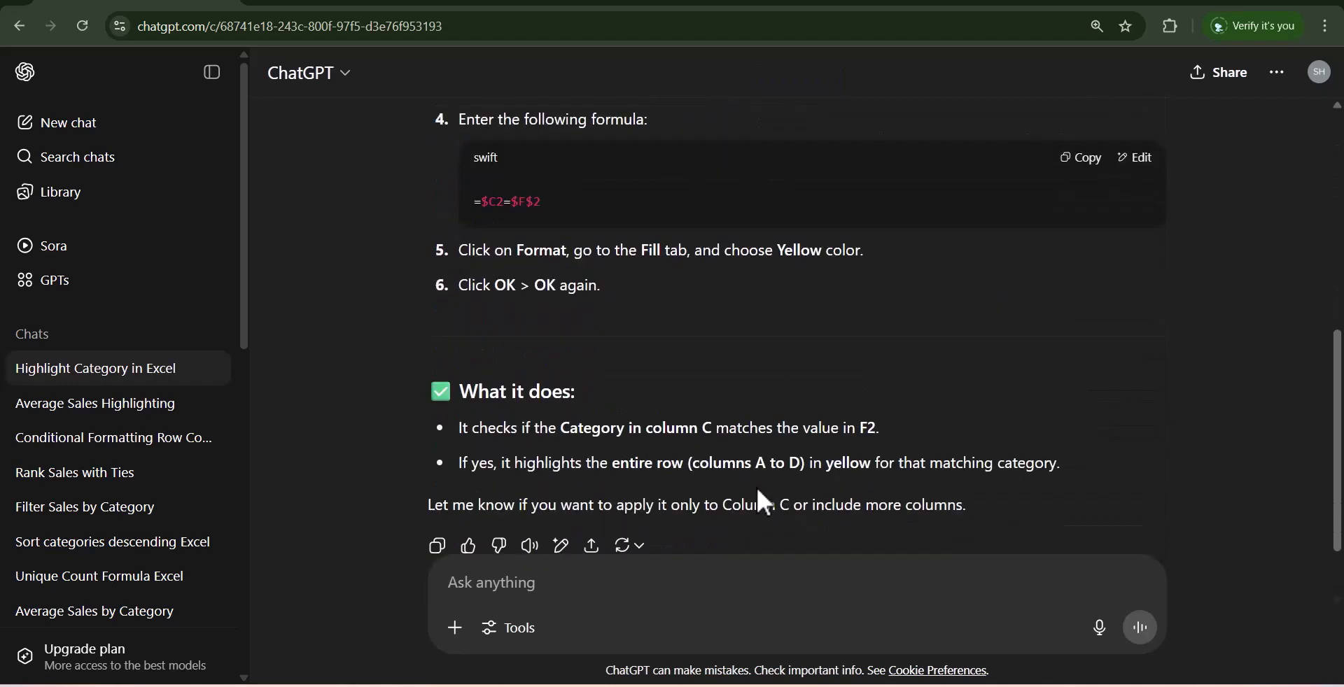
Step: Copy the category-matching formula =$C2=$F$2 from ChatGPT's answer and return to Excel
scroll(757, 490, "up", 4)
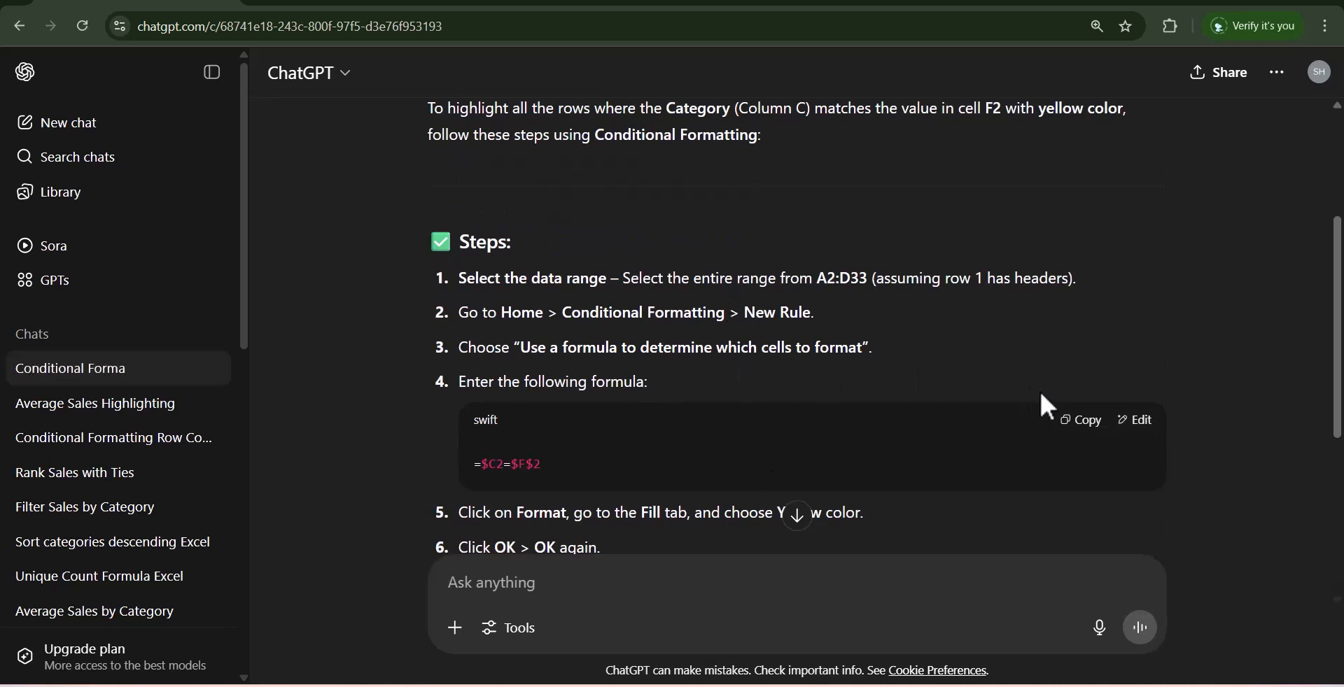
left_click(1076, 421)
key("alt+Tab")
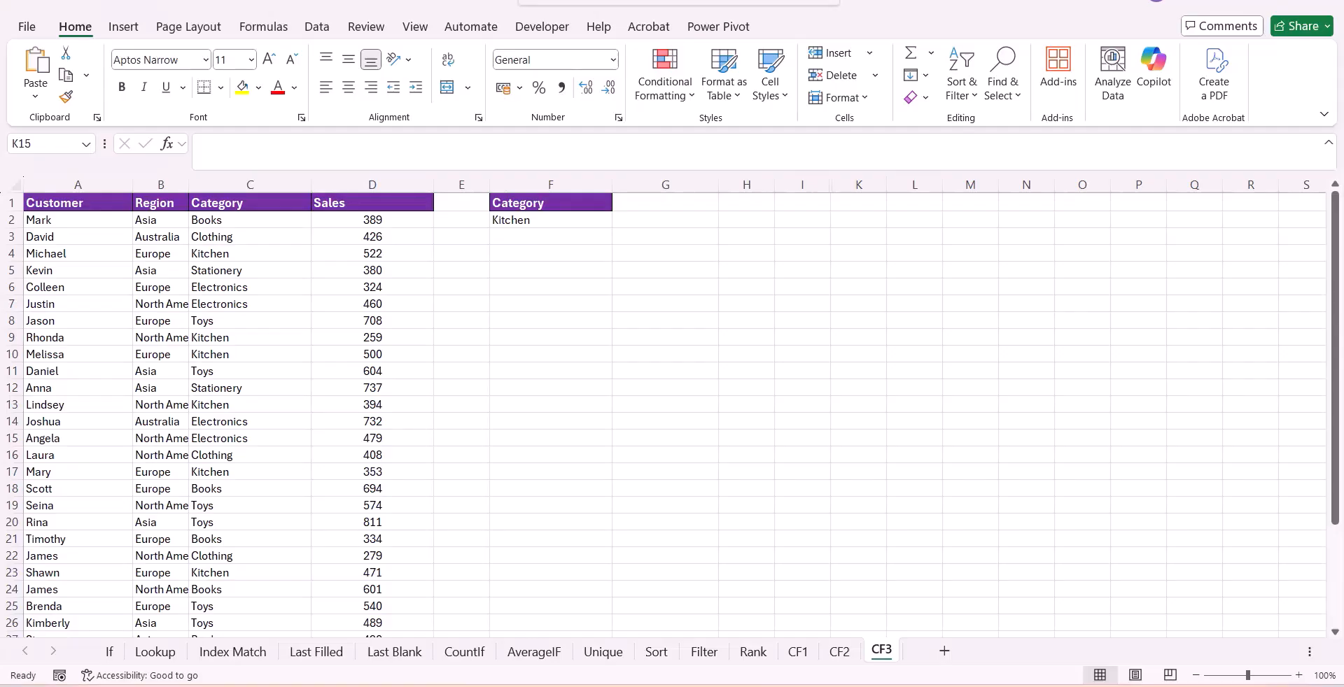
Step: Start a formula-based conditional formatting rule for A2:D33 on CF3 using =$C2=$F$2, keeping the category cell in view
left_click_drag(66, 219, 336, 623)
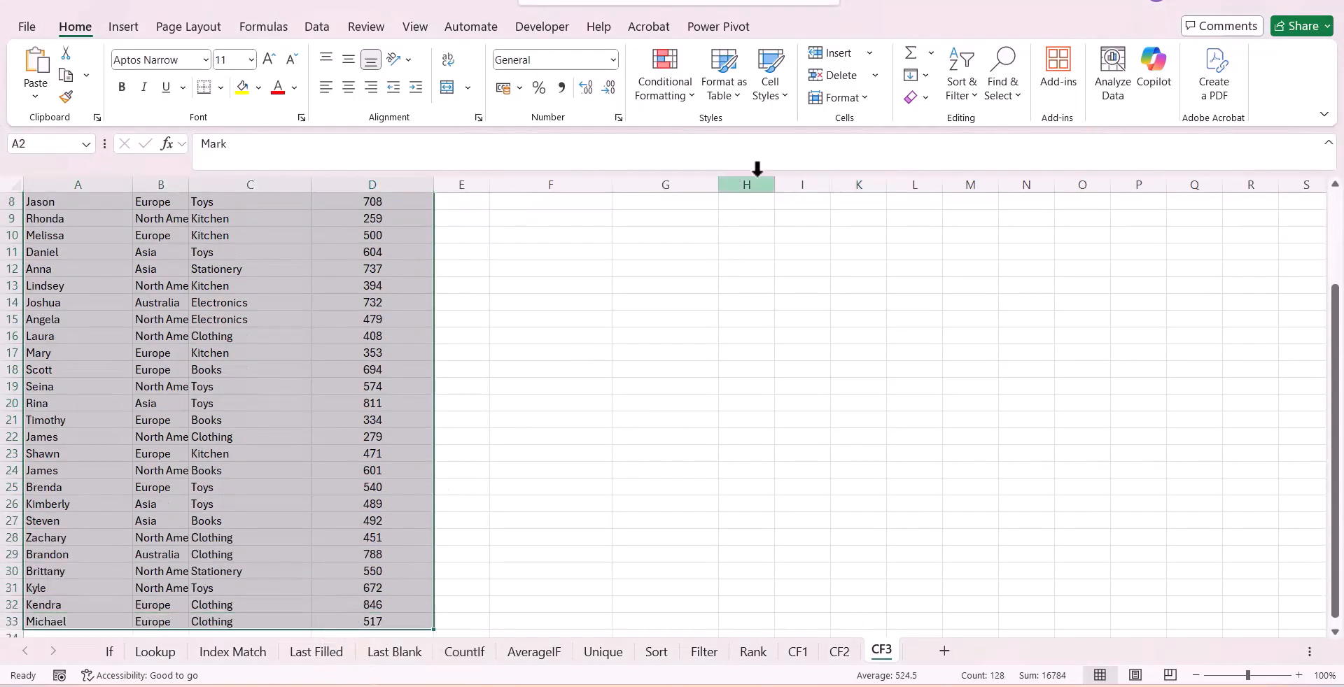
left_click(636, 98)
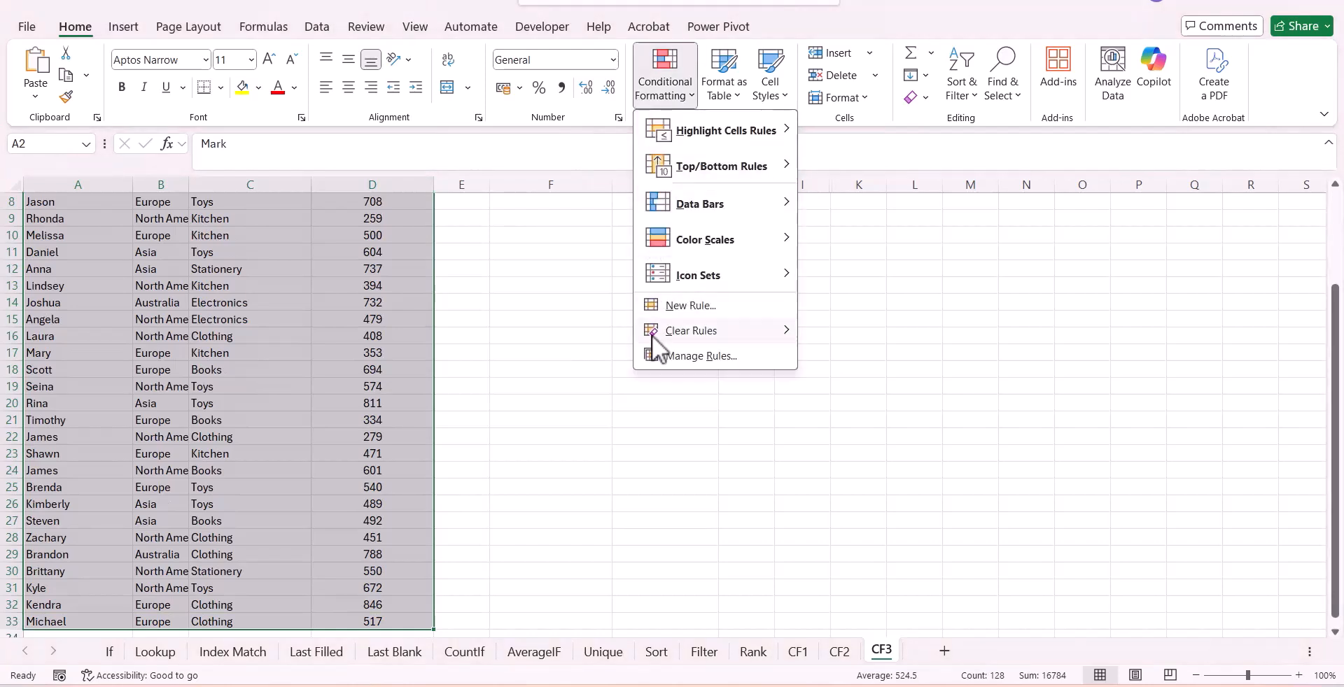
left_click(678, 307)
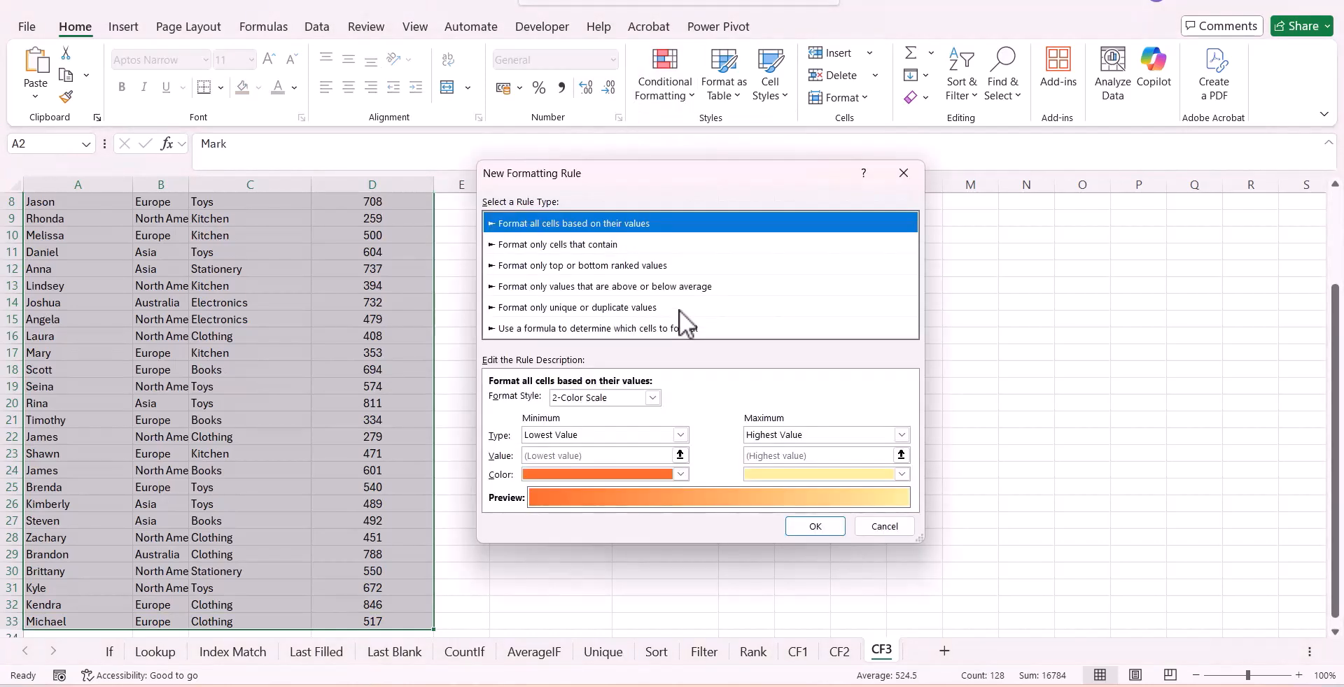
left_click(590, 328)
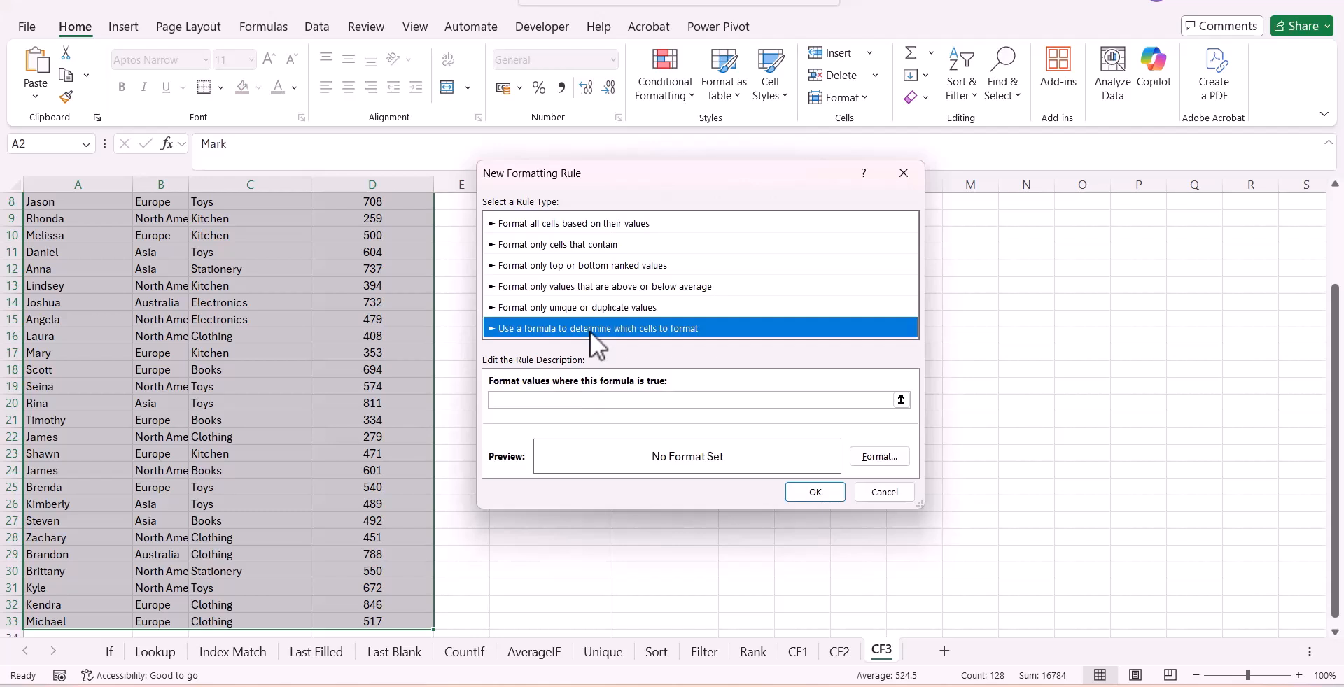
left_click(590, 399)
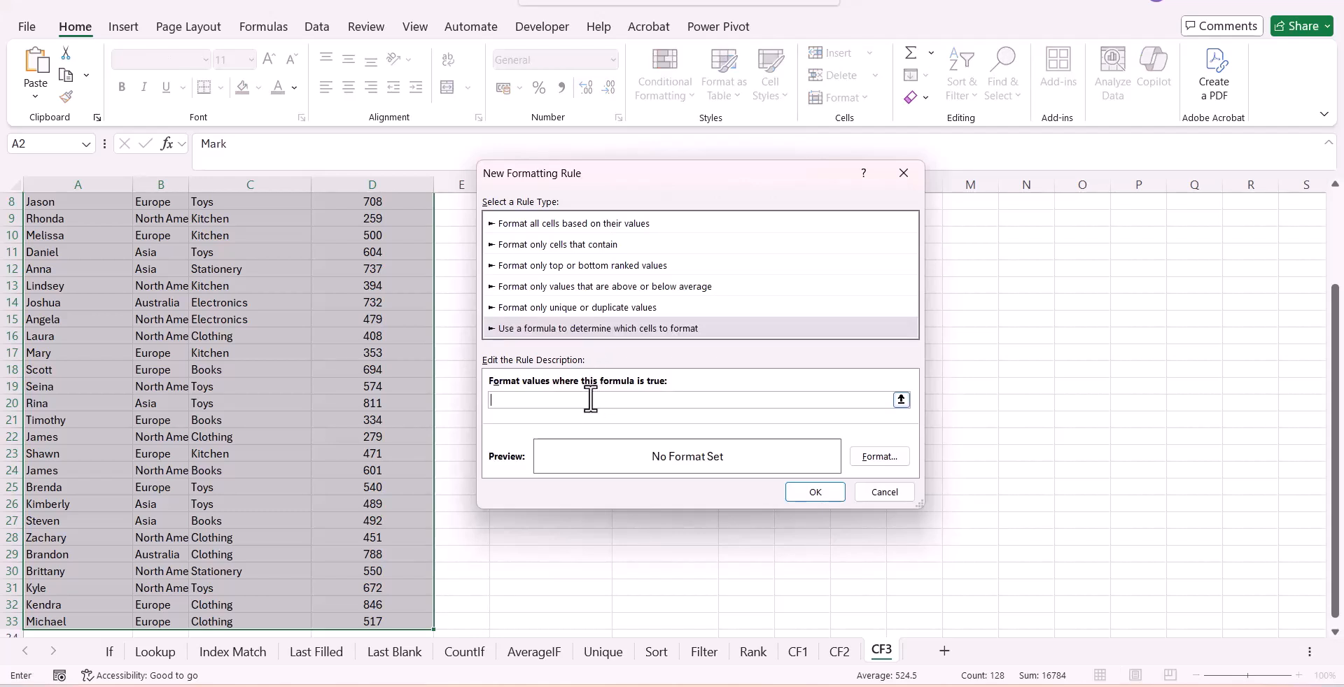
type("=$C2=$F$2")
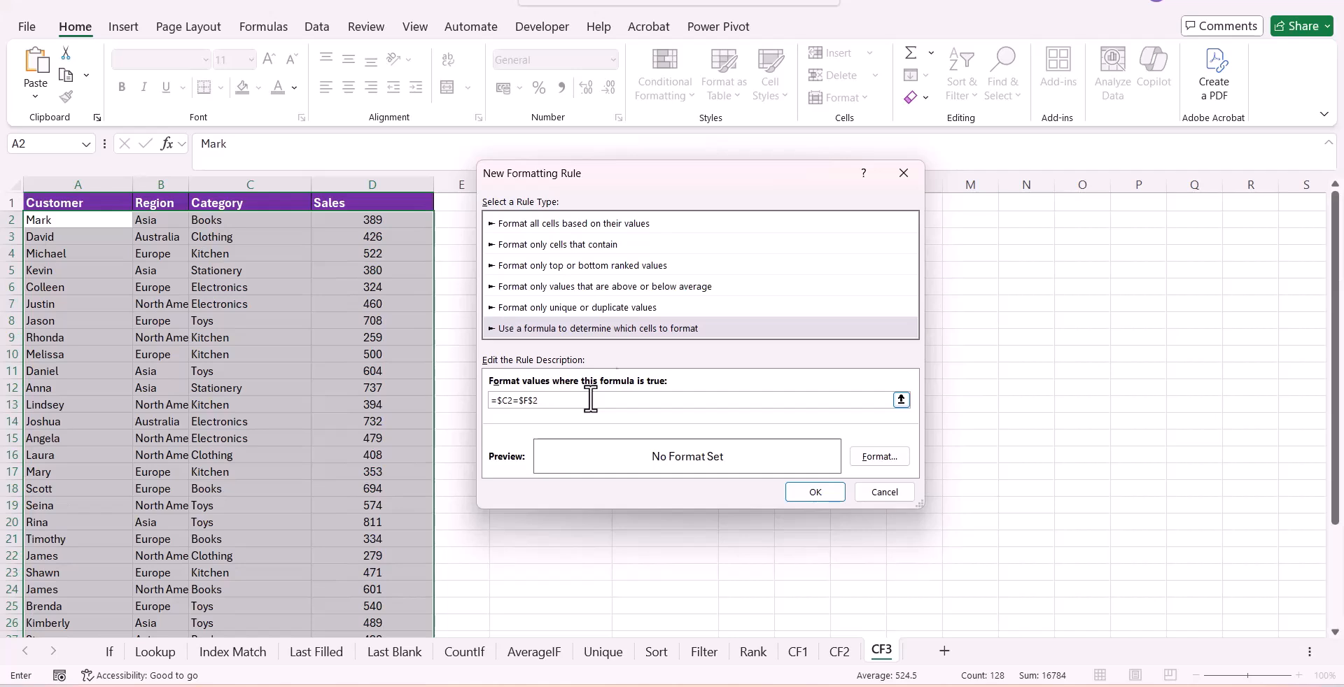
left_click_drag(660, 183, 862, 204)
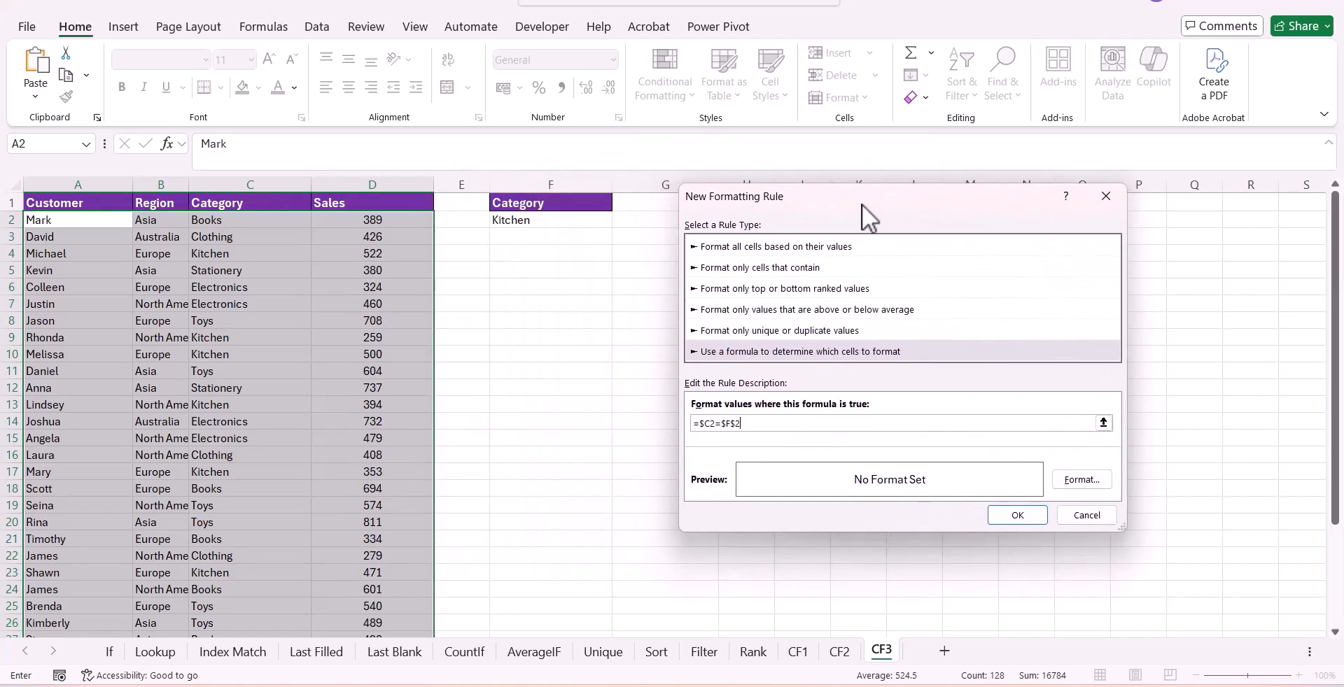
Step: Give the category-matching rule a yellow fill and apply it to the data
left_click(1089, 482)
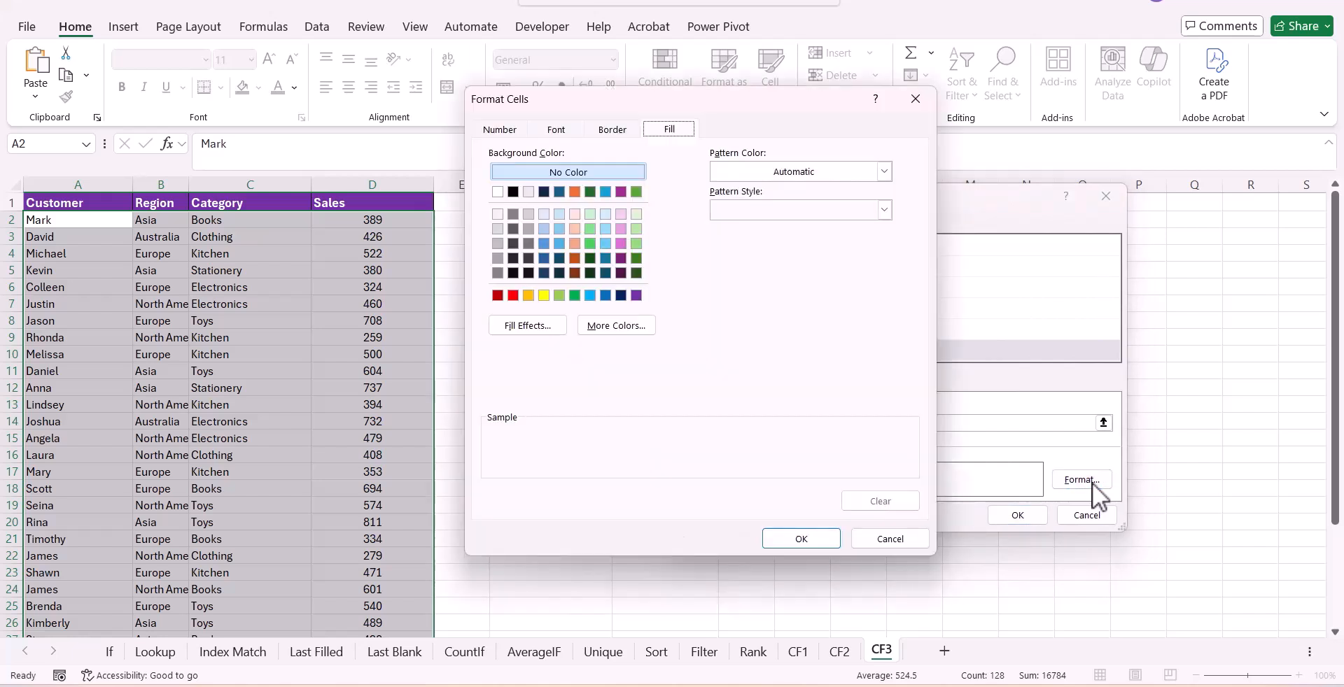
left_click(542, 292)
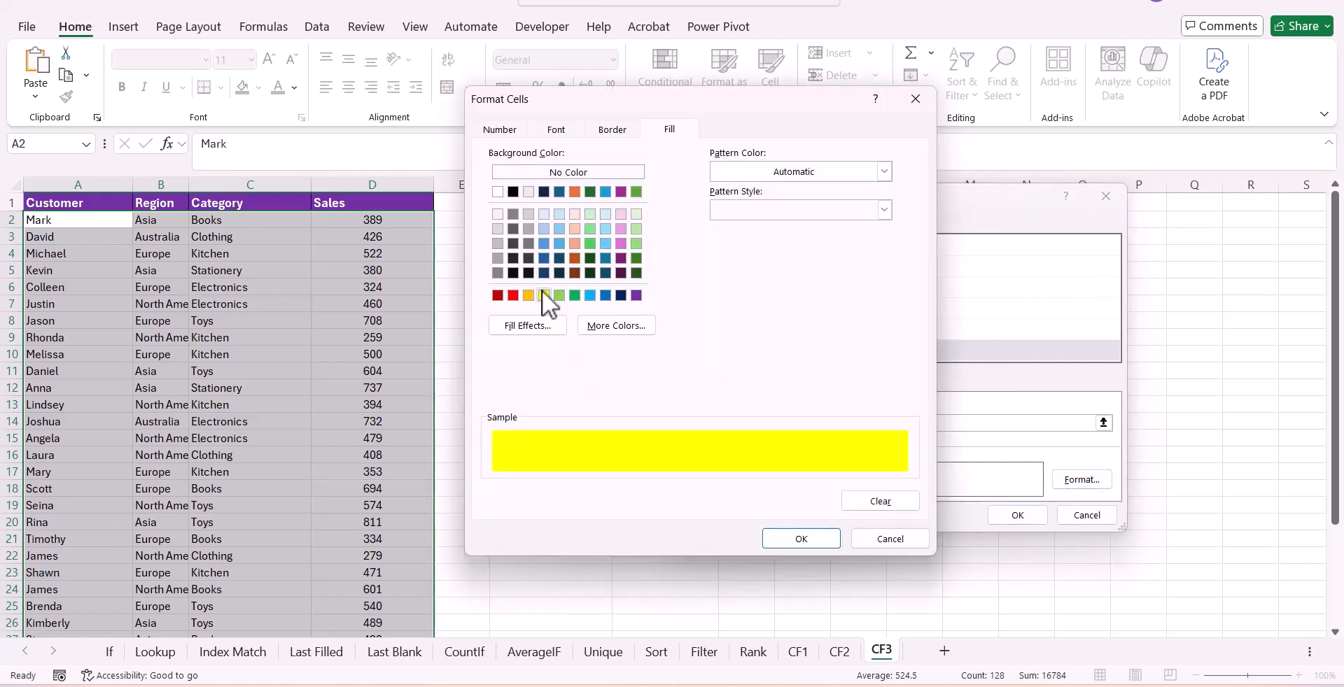
left_click(789, 536)
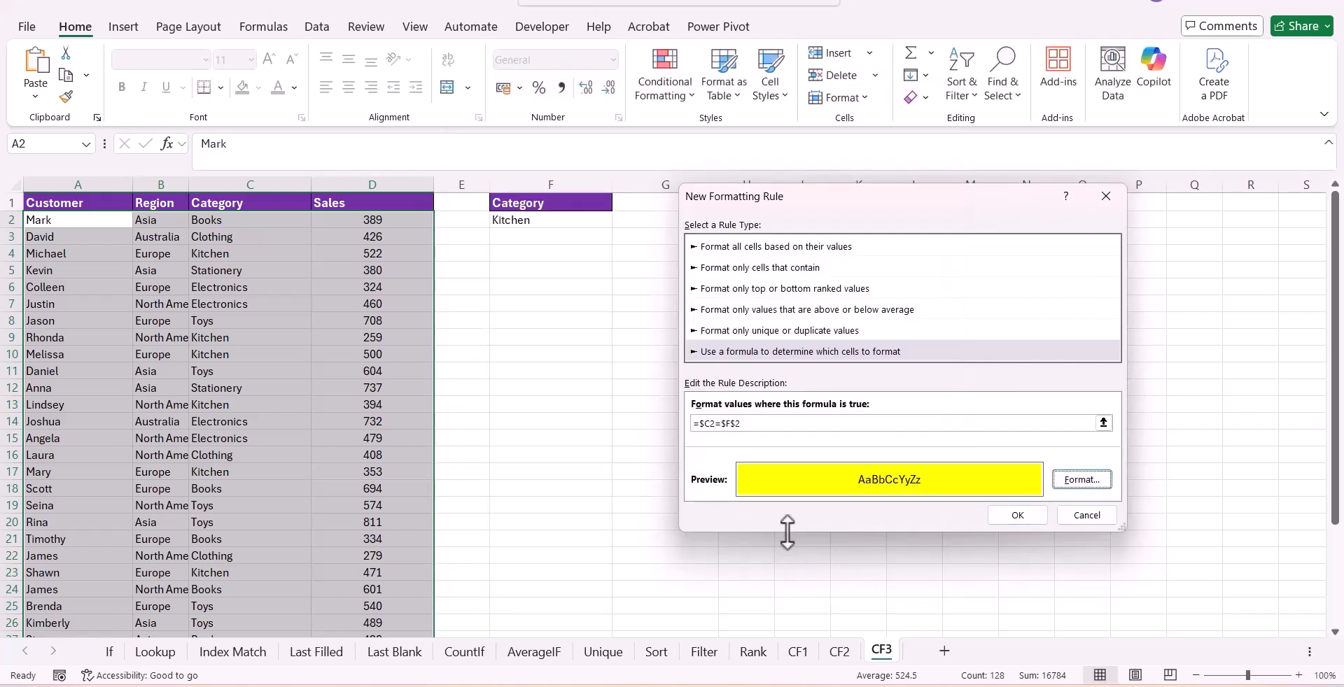
left_click(1038, 519)
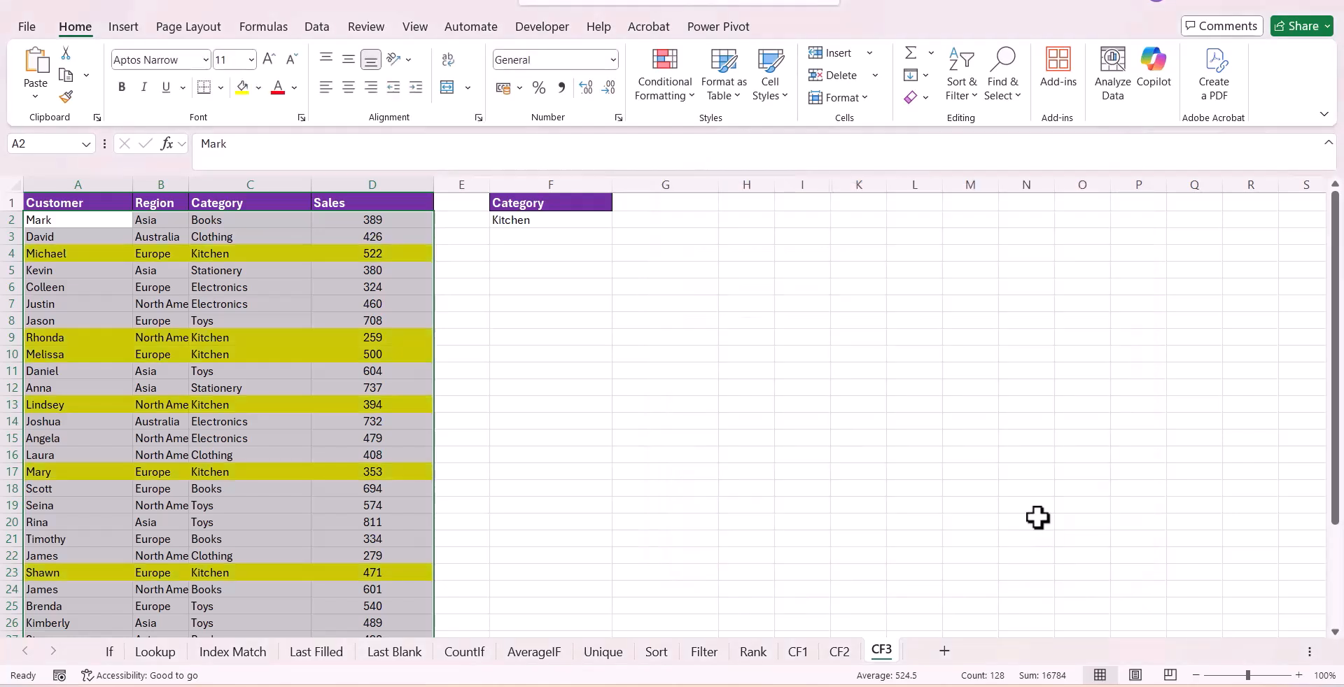
Step: Compare the highlighted rows on CF3 with the Kitchen category in F2 down to the last data row
left_click(610, 405)
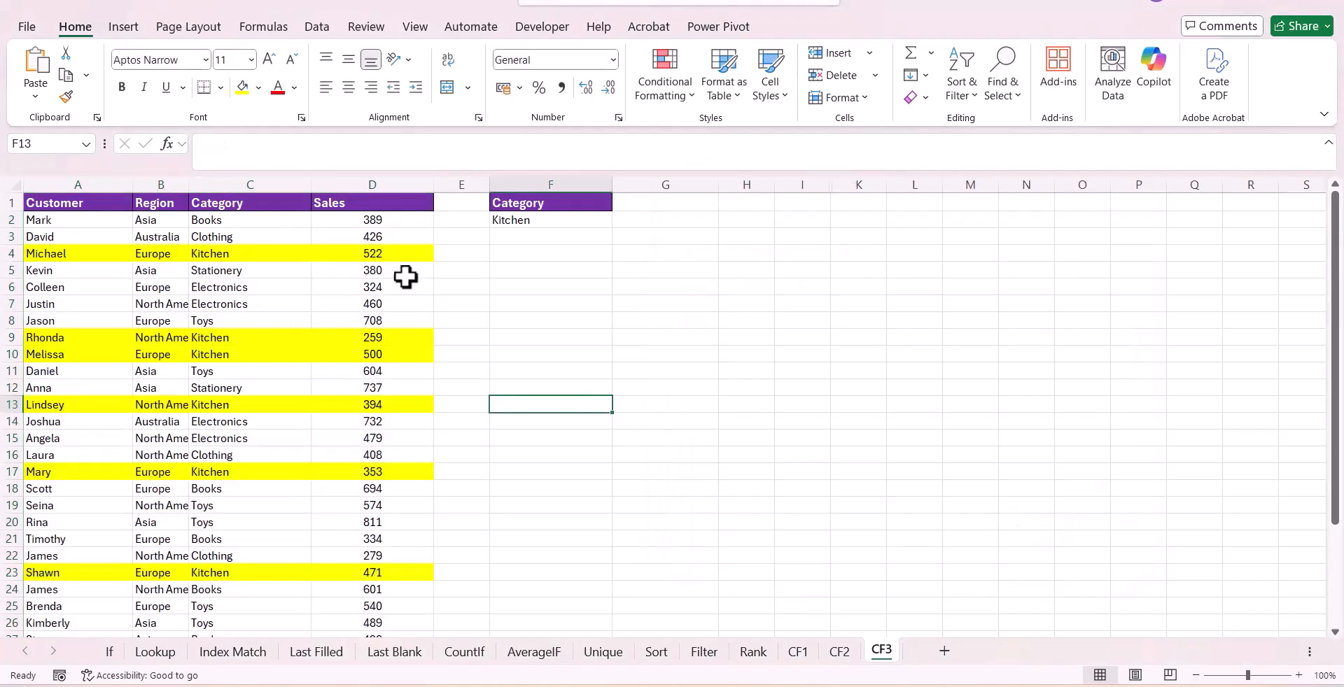
left_click(517, 225)
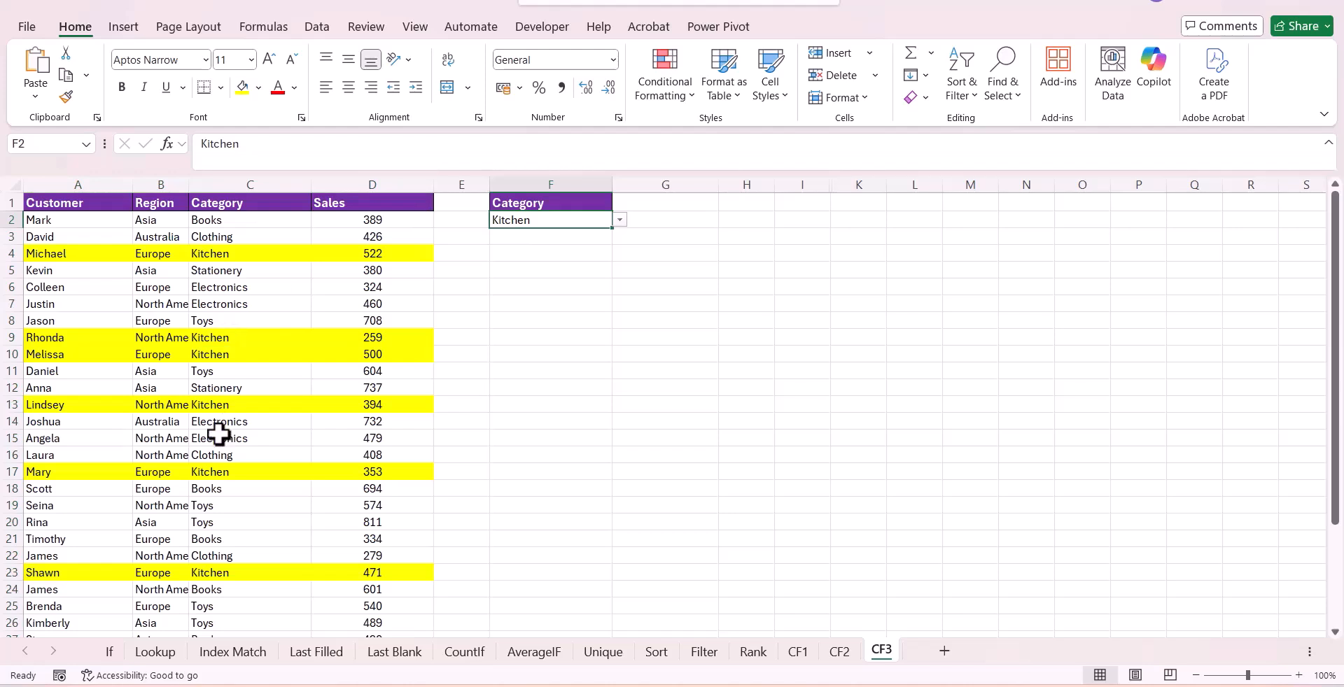
scroll(219, 439, "down", 2)
scroll(219, 440, "down", 2)
scroll(219, 439, "up", 4)
Step: Test the highlighting rule by changing the category in F2 to Books, checking the rows, and changing it to Electronics
left_click(620, 220)
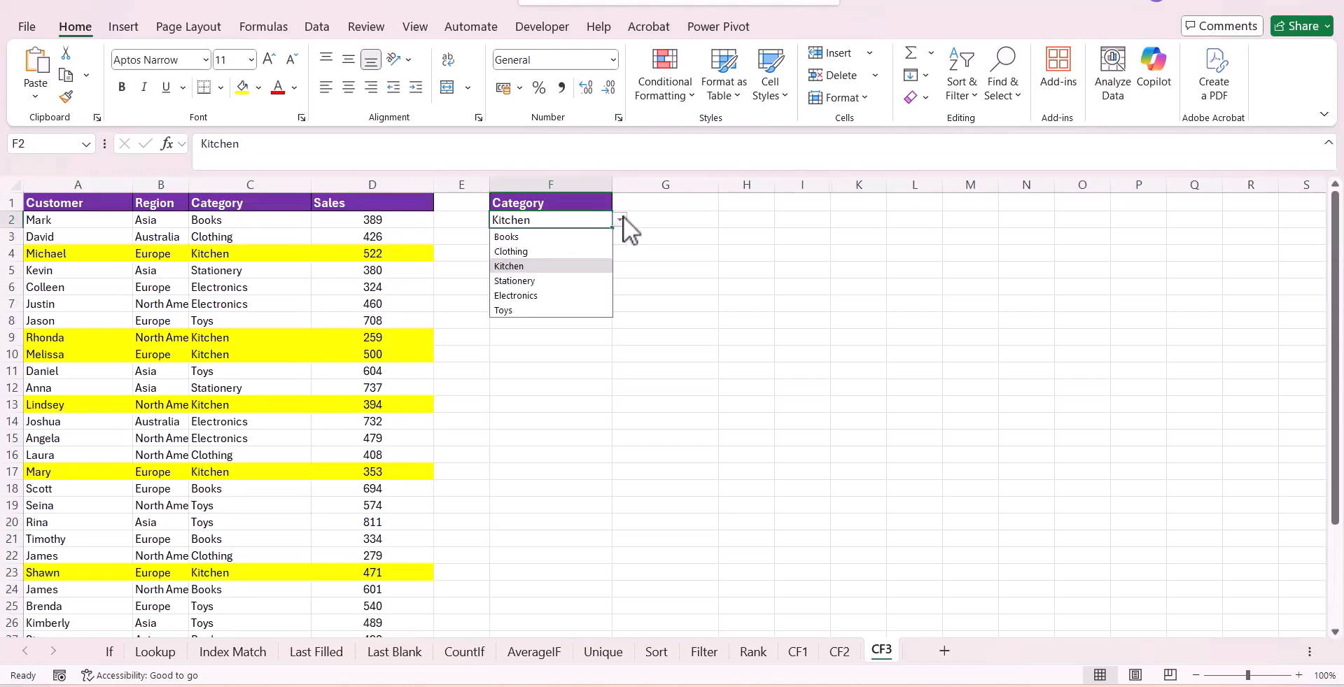
left_click(588, 237)
scroll(316, 427, "down", 3)
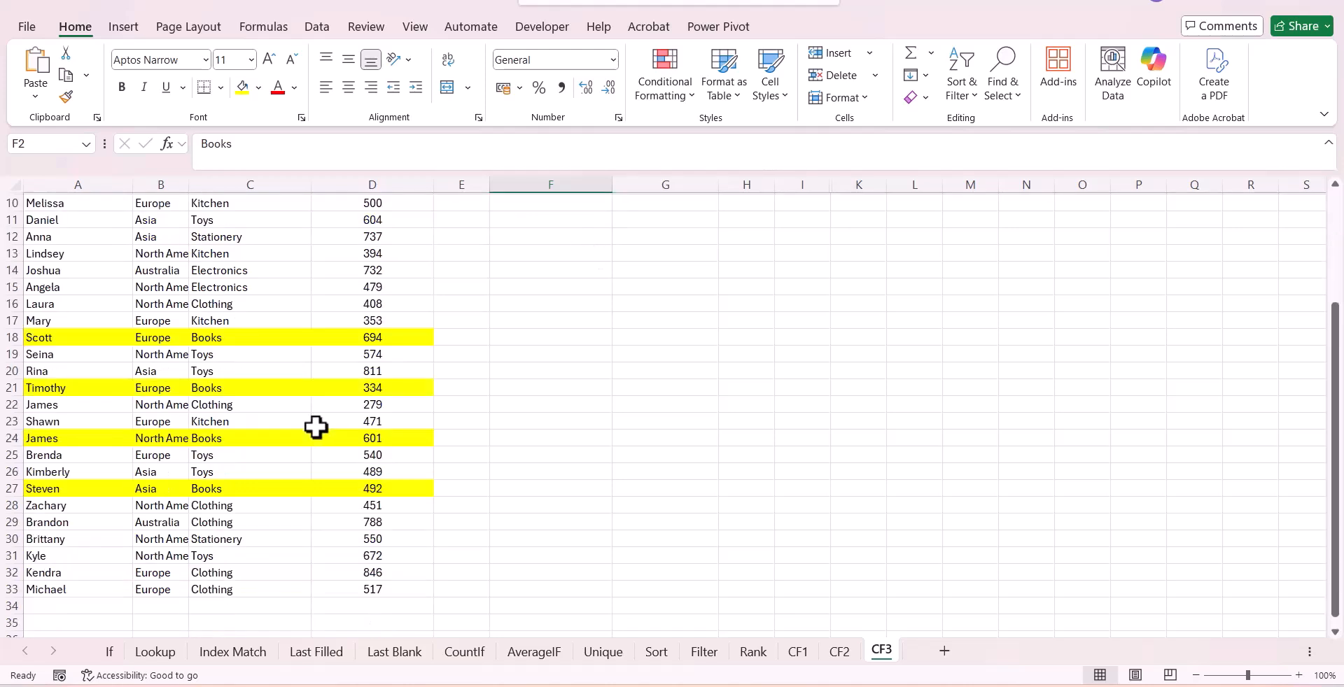
scroll(315, 427, "up", 3)
left_click(621, 220)
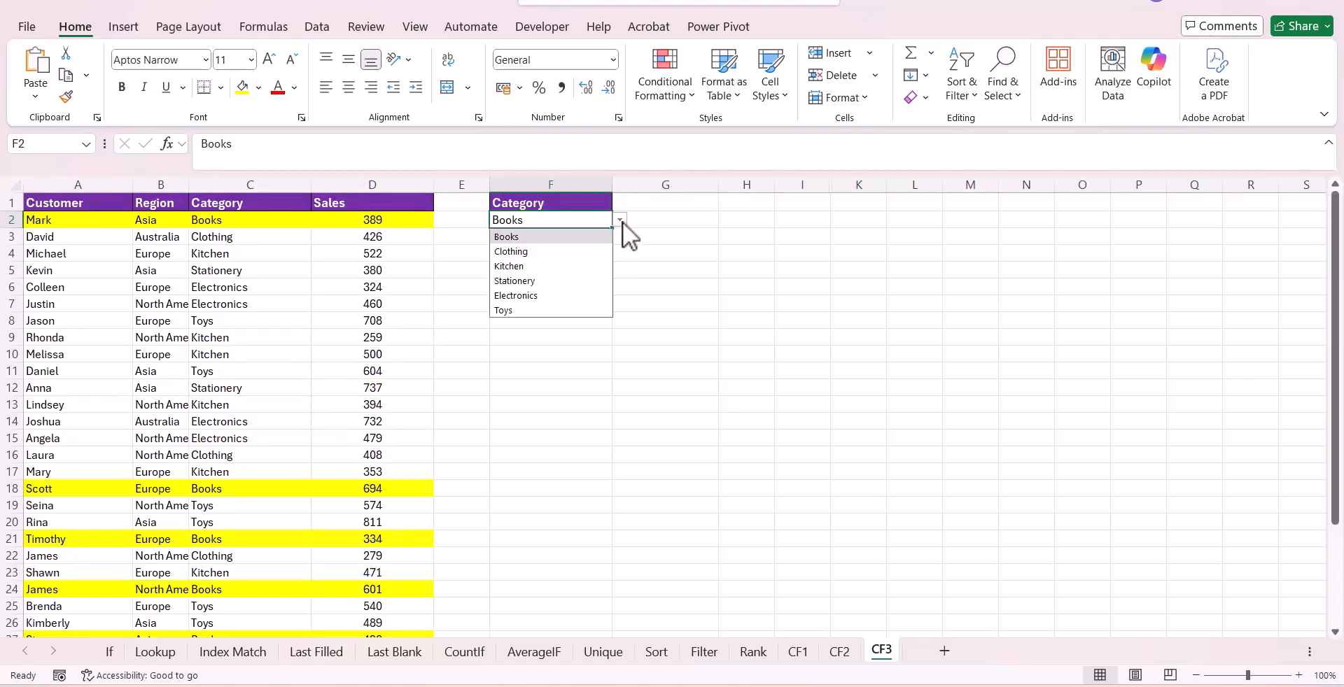
left_click(586, 293)
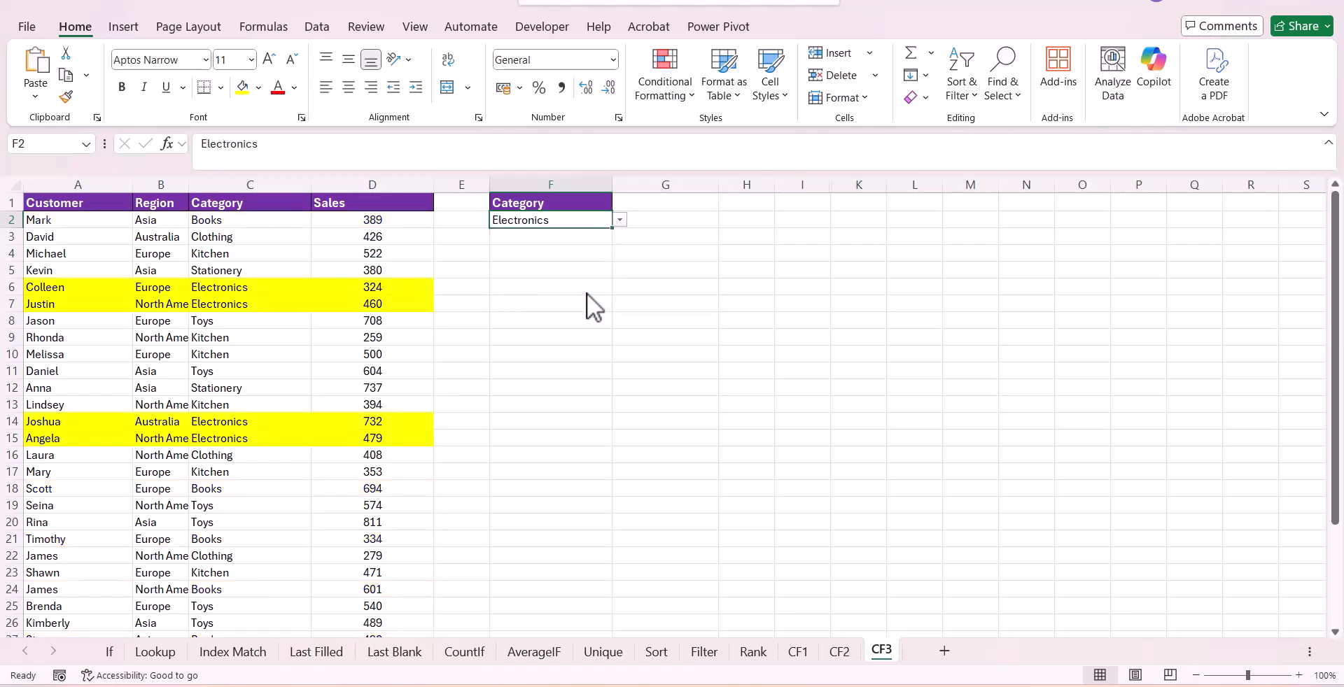